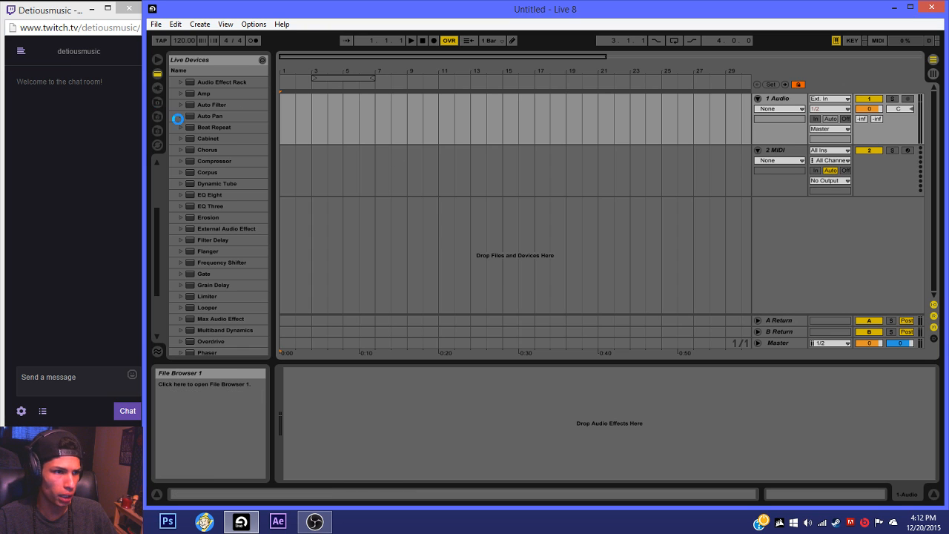
Step: Widen the file browser slightly and show the bookmarked location containing the Big Black Octopack sample folders
{"action": "left_click", "coordinate": [158, 116]}
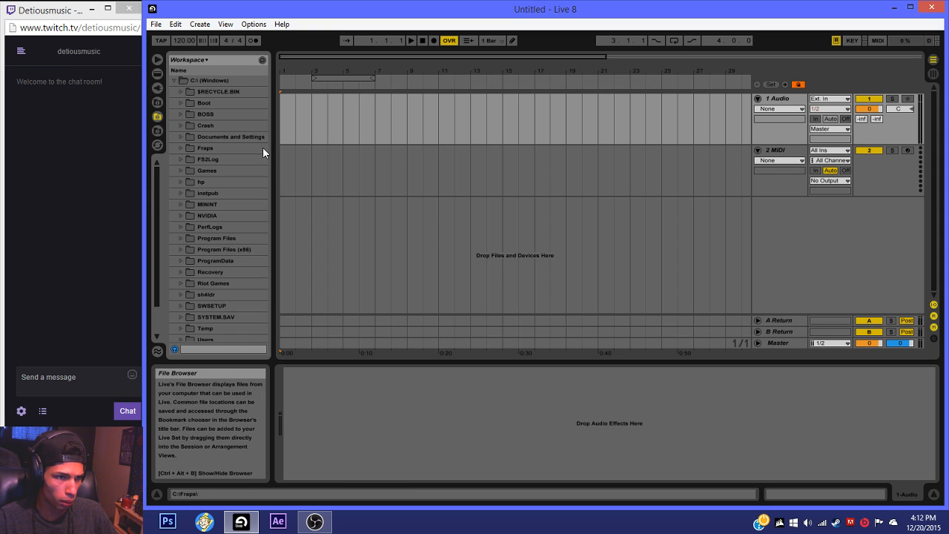
{"action": "left_click_drag", "start_coordinate": [269, 147], "coordinate": [283, 148]}
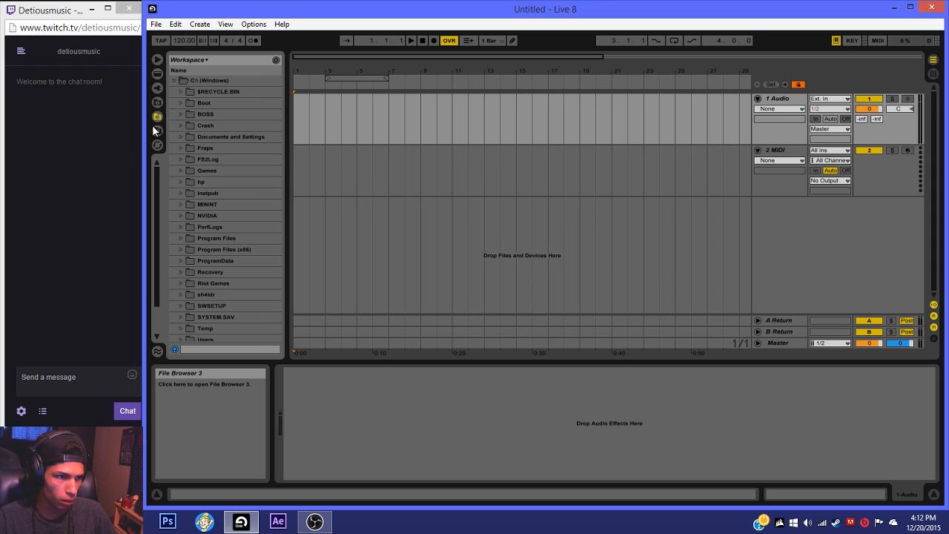
{"action": "left_click", "coordinate": [157, 130]}
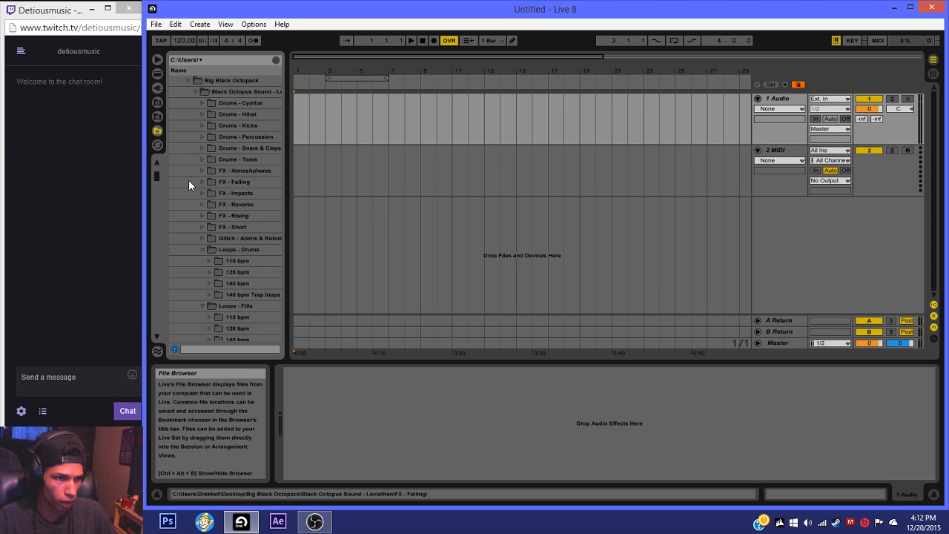
Step: Expand the Drums - Kicks folder and audition samples Lev_Kick_A_001 to Lev_Kick_A_003
{"action": "left_click", "coordinate": [206, 124]}
{"action": "key", "text": "Down"}
{"action": "key", "text": "Up"}
{"action": "key", "text": "Right"}
{"action": "key", "text": "Down"}
{"action": "key", "text": "Down"}
{"action": "key", "text": "Down"}
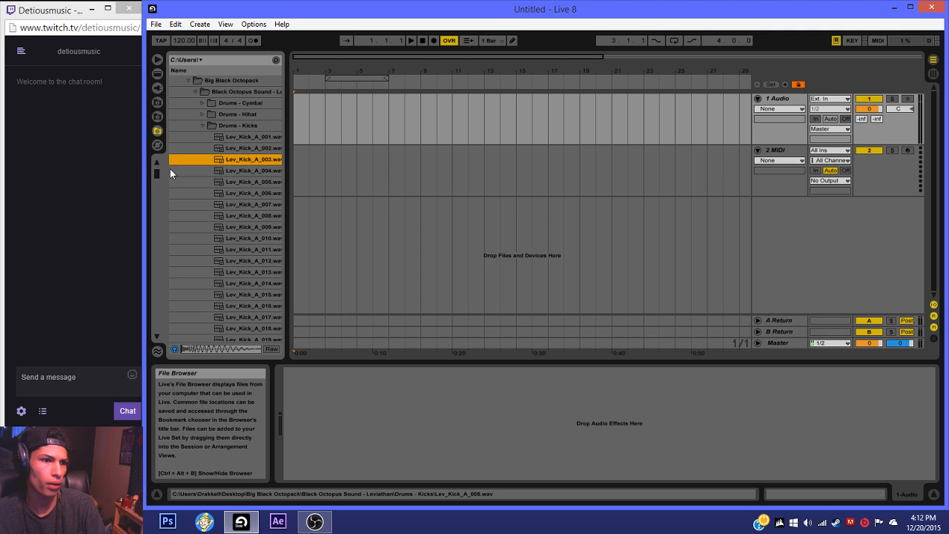
Step: Jump ahead to the kicks in E and audition samples up to Lev_Kick_E_016
{"action": "left_click_drag", "start_coordinate": [157, 173], "coordinate": [156, 190]}
{"action": "left_click", "coordinate": [230, 187]}
{"action": "key", "text": "Down"}
{"action": "key", "text": "Down"}
{"action": "key", "text": "Down"}
{"action": "key", "text": "Down"}
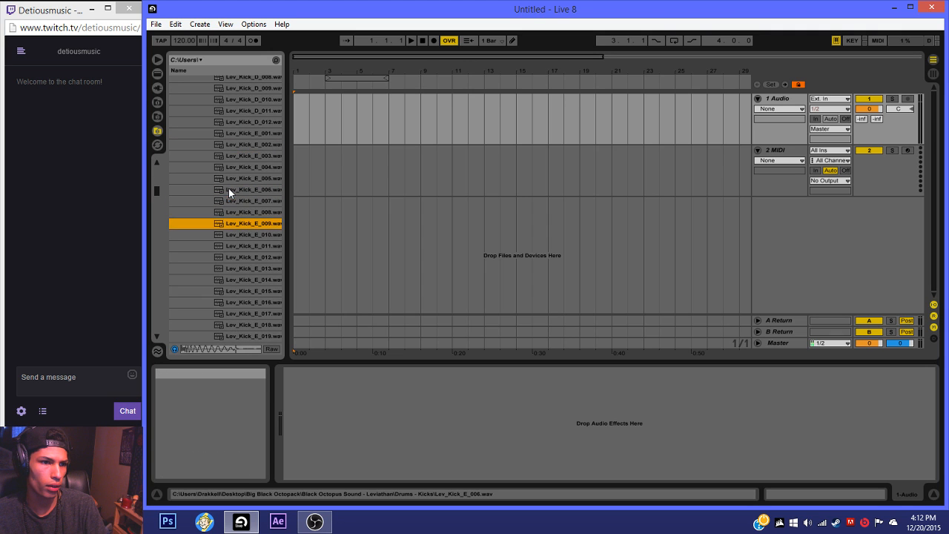
{"action": "key", "text": "Down"}
{"action": "key", "text": "Up"}
{"action": "scroll", "coordinate": [222, 216], "scroll_direction": "down", "scroll_amount": 1}
{"action": "left_click", "coordinate": [230, 270]}
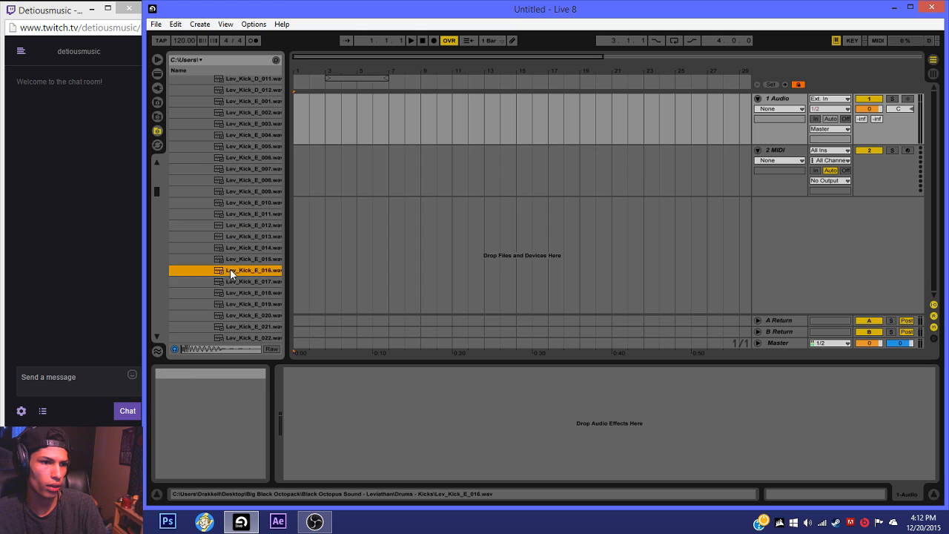
Step: Audition the E kick samples one by one from Lev_Kick_E_017 to Lev_Kick_E_023
{"action": "scroll", "coordinate": [230, 270], "scroll_direction": "down", "scroll_amount": 1}
{"action": "key", "text": "Down"}
{"action": "key", "text": "Up"}
{"action": "key", "text": "Down"}
{"action": "key", "text": "Down"}
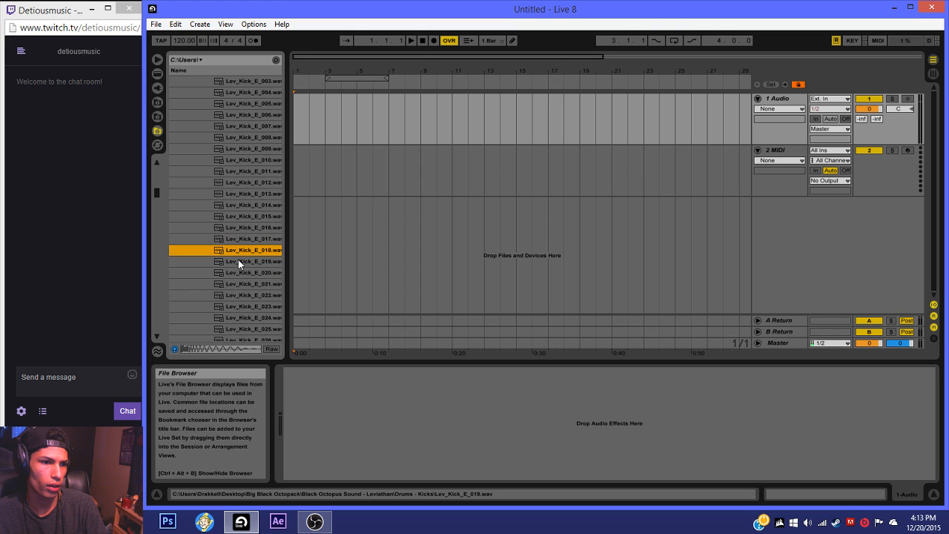
{"action": "key", "text": "Up"}
{"action": "key", "text": "Down"}
{"action": "key", "text": "Down"}
{"action": "key", "text": "Down"}
{"action": "key", "text": "Down"}
{"action": "key", "text": "Down"}
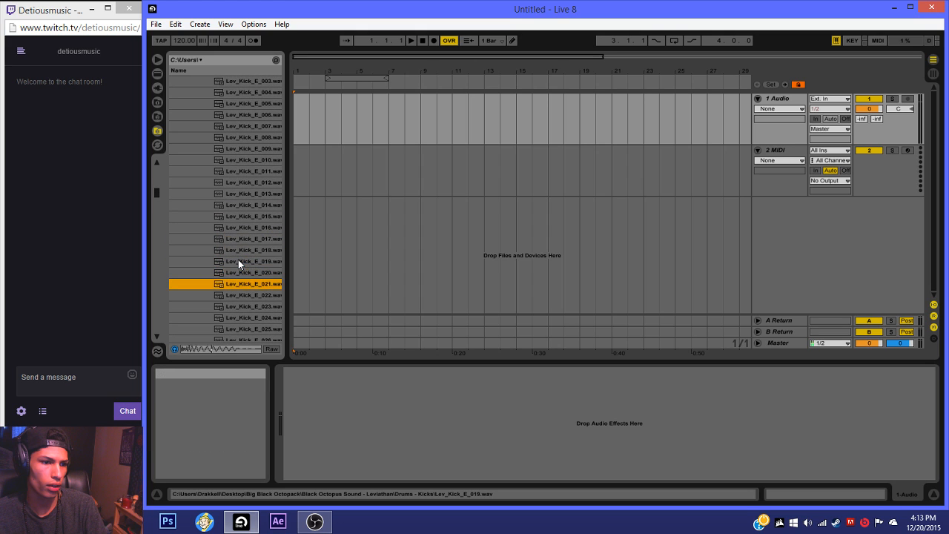
{"action": "key", "text": "Down"}
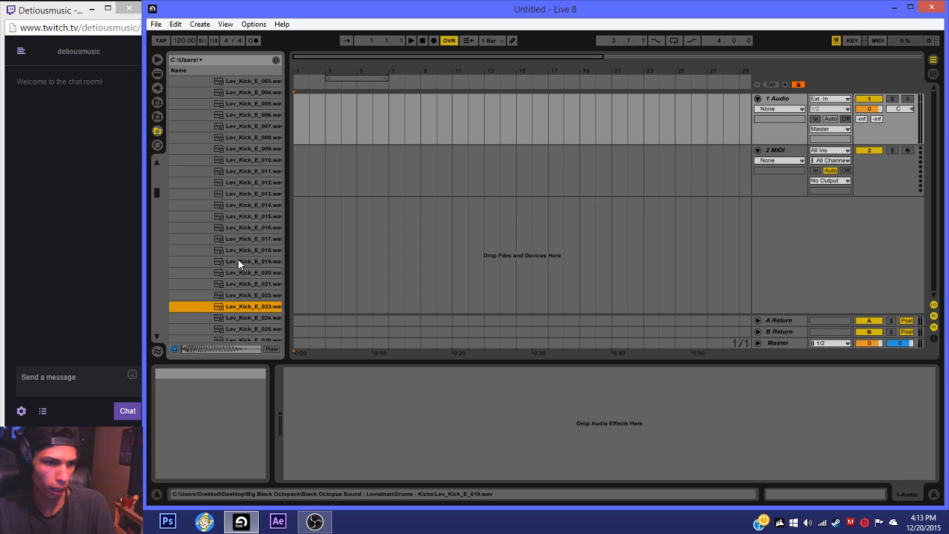
Step: Audition the remaining E kick samples from Lev_Kick_E_028 to Lev_Kick_E_033
{"action": "scroll", "coordinate": [241, 289], "scroll_direction": "down", "scroll_amount": 1}
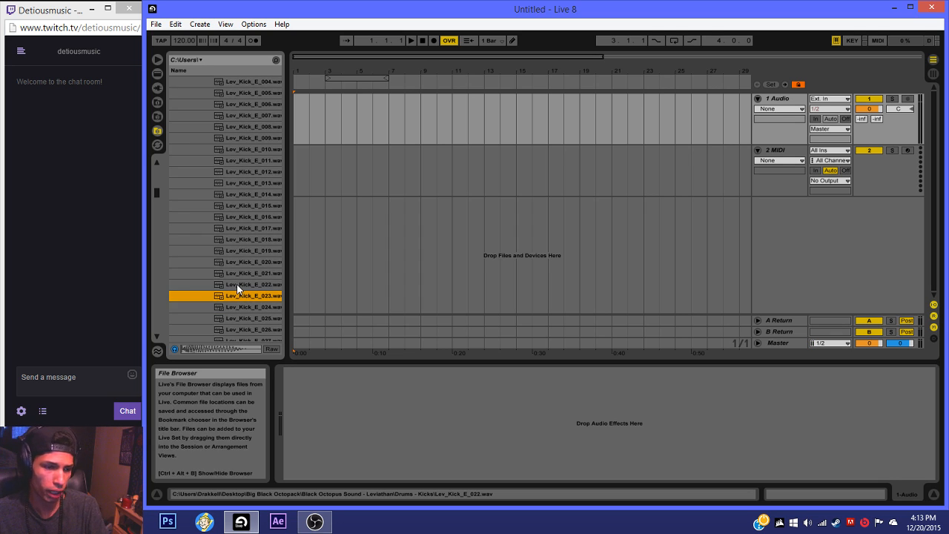
{"action": "scroll", "coordinate": [235, 286], "scroll_direction": "down", "scroll_amount": 3}
{"action": "scroll", "coordinate": [259, 281], "scroll_direction": "down", "scroll_amount": 1}
{"action": "left_click", "coordinate": [238, 285]}
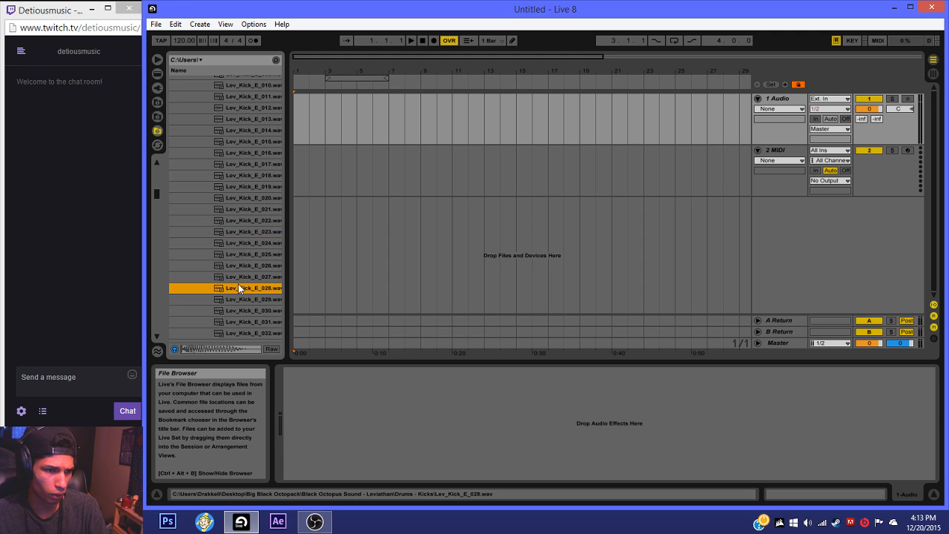
{"action": "key", "text": "Down"}
{"action": "key", "text": "Up"}
{"action": "key", "text": "Down"}
{"action": "key", "text": "Down"}
{"action": "key", "text": "Down"}
{"action": "key", "text": "Down"}
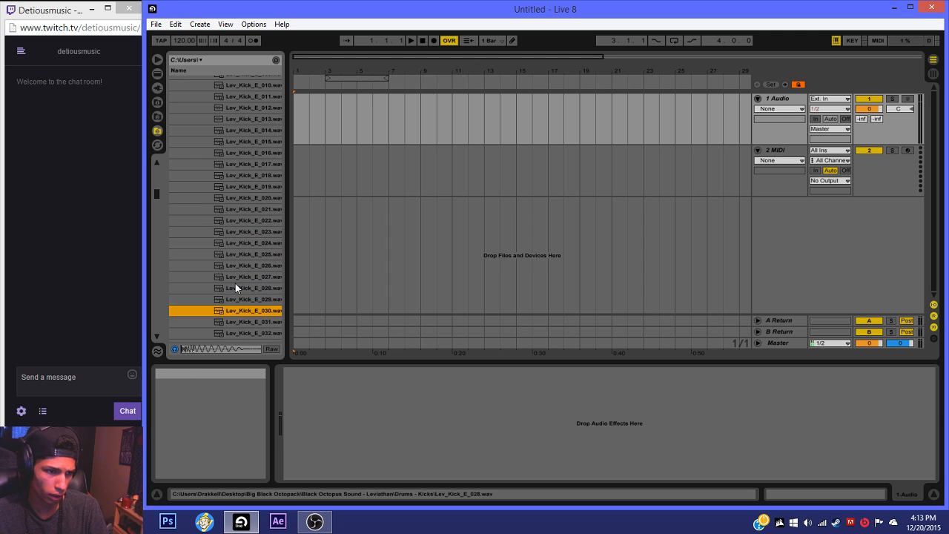
{"action": "key", "text": "Down"}
{"action": "key", "text": "Down"}
{"action": "key", "text": "Down"}
{"action": "key", "text": "Down"}
{"action": "key", "text": "Down"}
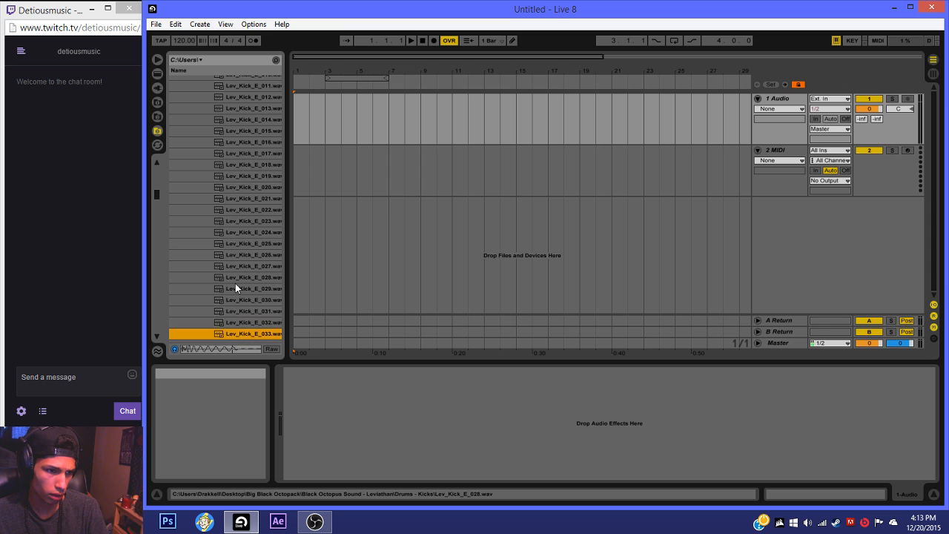
Step: Audition the F# kick samples from Lev_Kick_F#_001 to Lev_Kick_F#_012
{"action": "key", "text": "Down"}
{"action": "key", "text": "Down"}
{"action": "key", "text": "Down"}
{"action": "key", "text": "Down"}
{"action": "key", "text": "Down"}
{"action": "key", "text": "Down"}
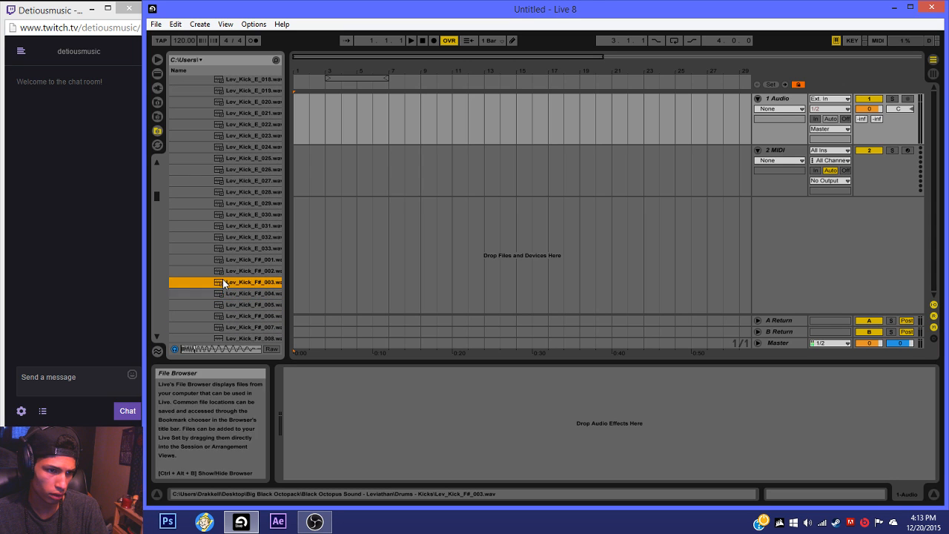
{"action": "key", "text": "Down"}
{"action": "key", "text": "Down"}
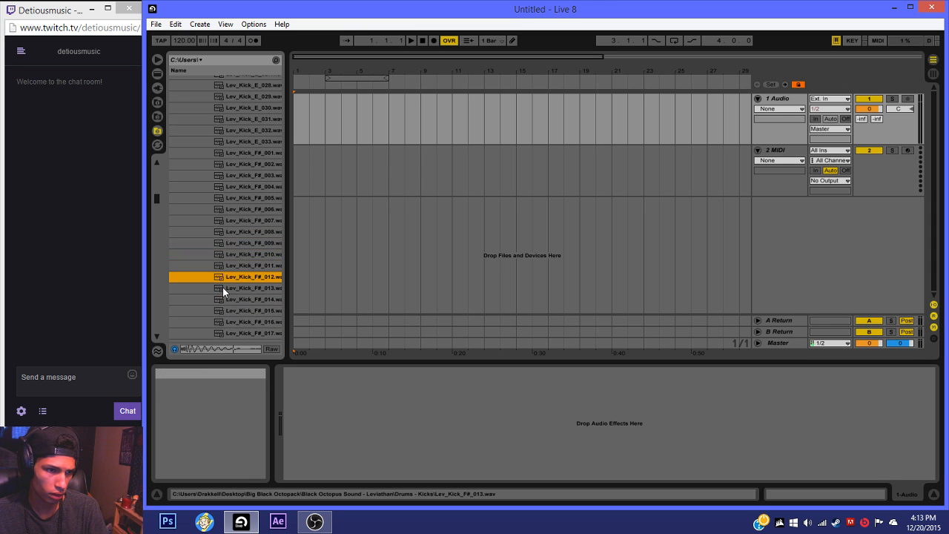
Step: Skip ahead in the F# kicks and compare samples Lev_Kick_F#_023 to Lev_Kick_F#_026
{"action": "scroll", "coordinate": [226, 285], "scroll_direction": "down", "scroll_amount": 2}
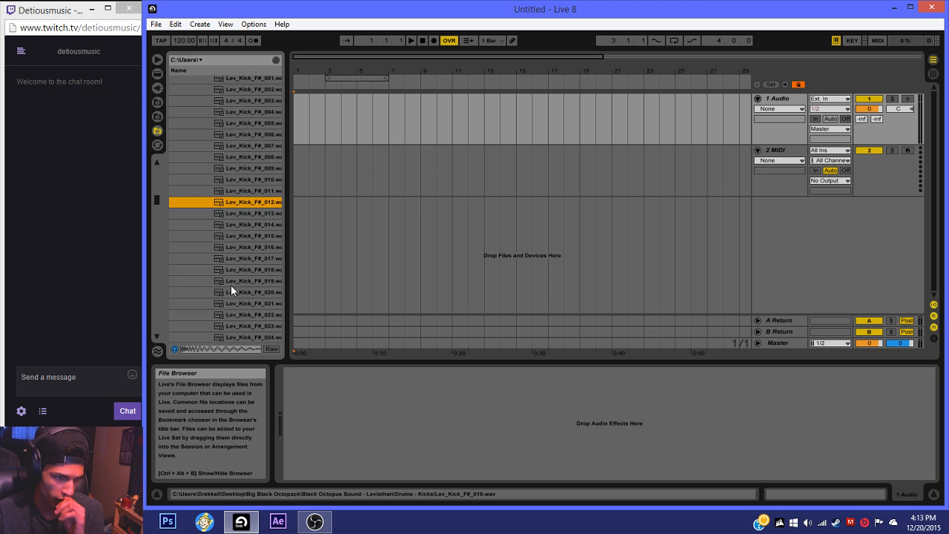
{"action": "scroll", "coordinate": [231, 283], "scroll_direction": "down", "scroll_amount": 1}
{"action": "left_click", "coordinate": [230, 283]}
{"action": "key", "text": "Down"}
{"action": "key", "text": "Down"}
{"action": "key", "text": "Down"}
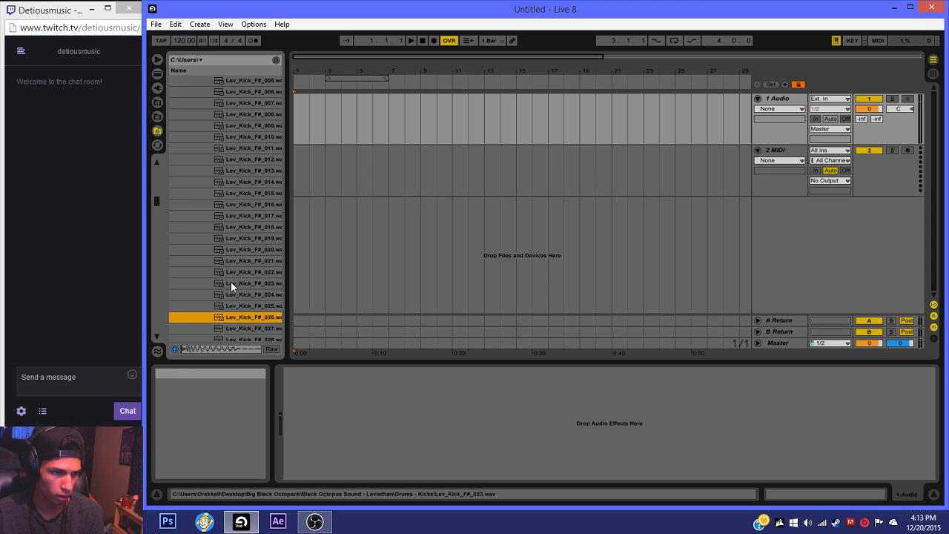
{"action": "scroll", "coordinate": [231, 283], "scroll_direction": "down", "scroll_amount": 1}
{"action": "key", "text": "Up"}
{"action": "key", "text": "Up"}
{"action": "key", "text": "Down"}
Step: Move on to the kicks in F and audition samples Lev_Kick_F_001 to Lev_Kick_F_007
{"action": "scroll", "coordinate": [231, 281], "scroll_direction": "down", "scroll_amount": 8}
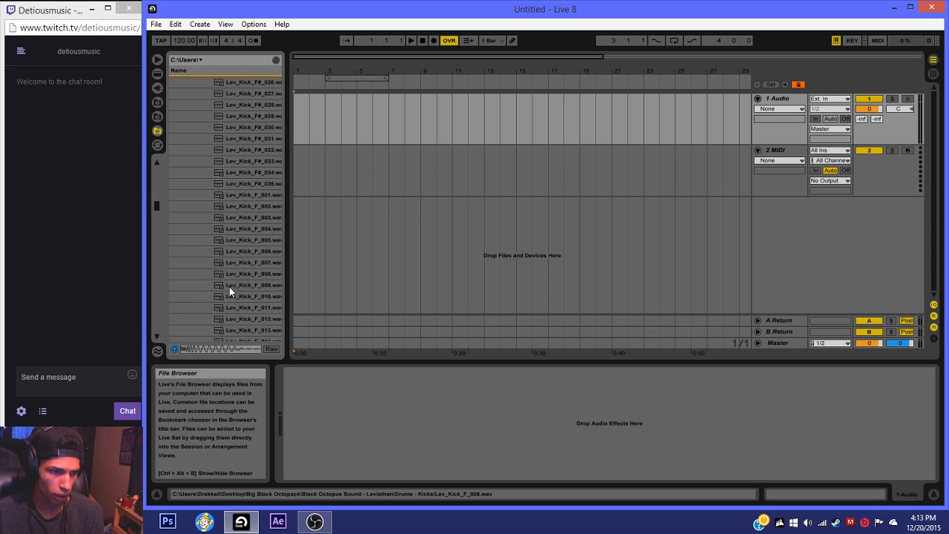
{"action": "scroll", "coordinate": [217, 252], "scroll_direction": "up", "scroll_amount": 8}
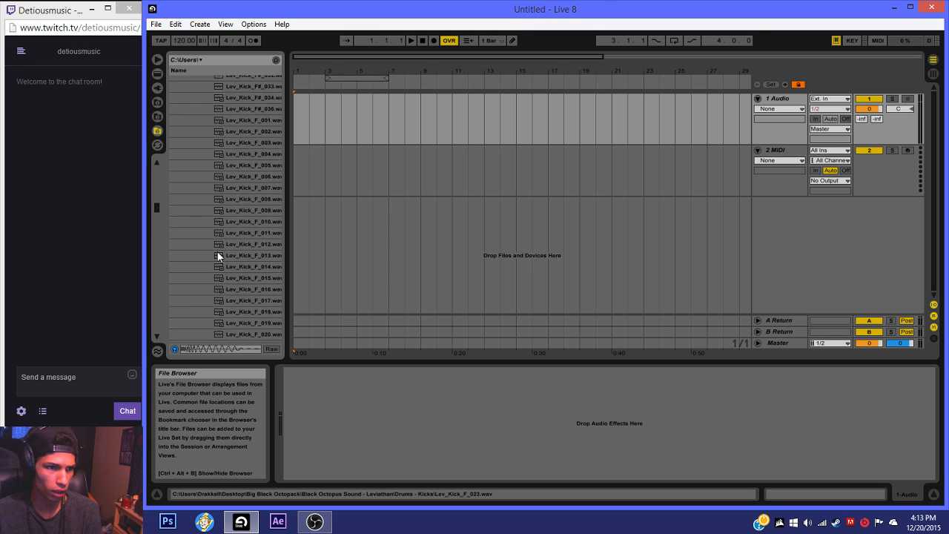
{"action": "left_click", "coordinate": [218, 251]}
{"action": "key", "text": "Down"}
{"action": "key", "text": "Up"}
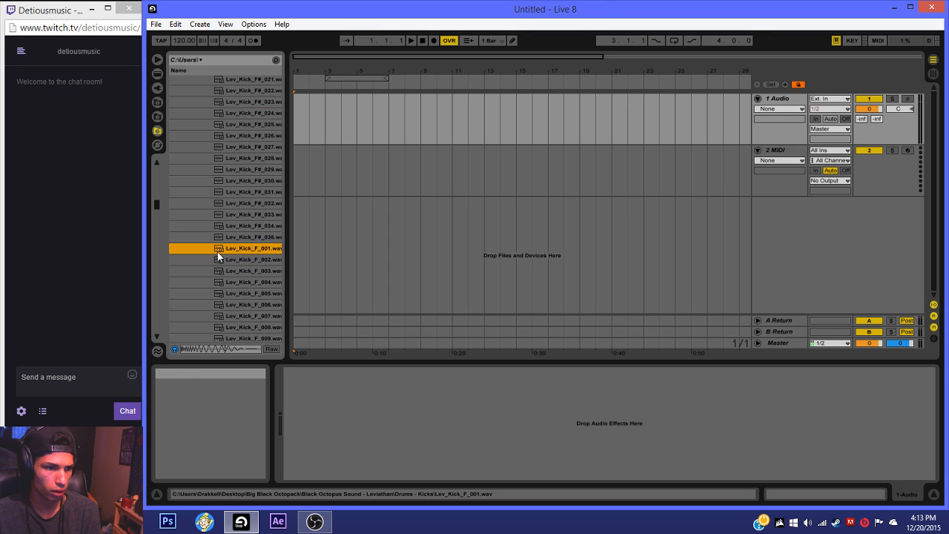
{"action": "key", "text": "Down"}
{"action": "key", "text": "Down"}
{"action": "key", "text": "Up"}
{"action": "key", "text": "Down"}
{"action": "key", "text": "Down"}
{"action": "key", "text": "Down"}
{"action": "key", "text": "Down"}
{"action": "key", "text": "Down"}
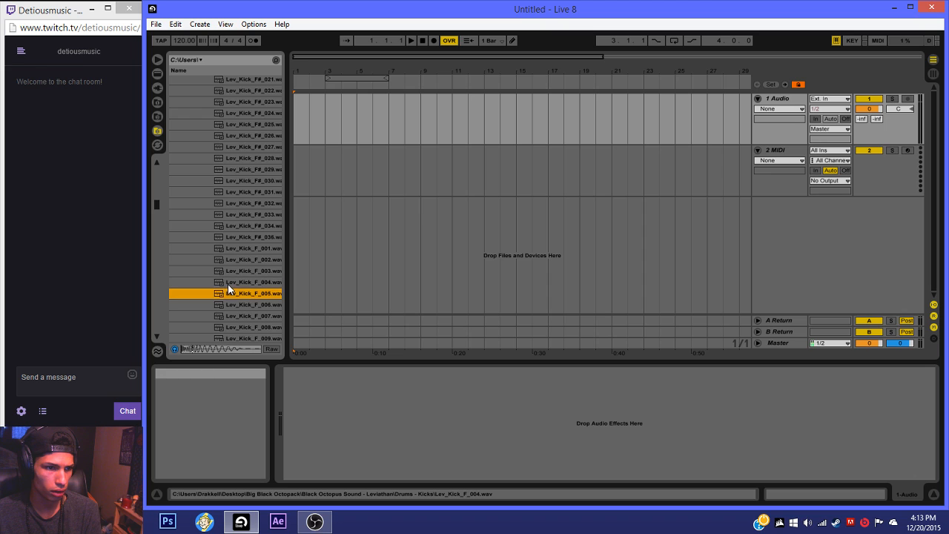
{"action": "key", "text": "Down"}
{"action": "key", "text": "Up"}
{"action": "scroll", "coordinate": [229, 300], "scroll_direction": "down", "scroll_amount": 1}
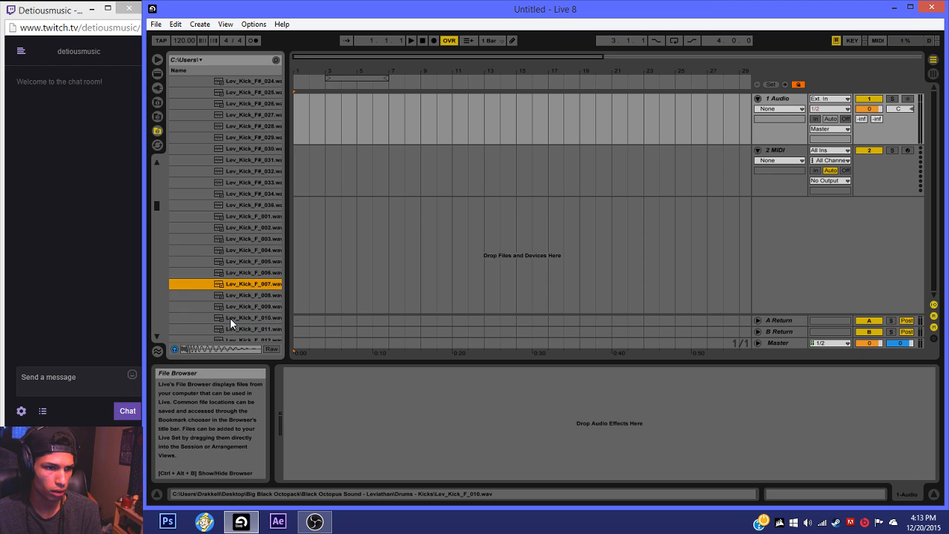
Step: Audition the F kick samples from Lev_Kick_F_010 to Lev_Kick_F_021
{"action": "left_click", "coordinate": [229, 318]}
{"action": "key", "text": "Down"}
{"action": "key", "text": "Down"}
{"action": "key", "text": "Down"}
{"action": "key", "text": "Down"}
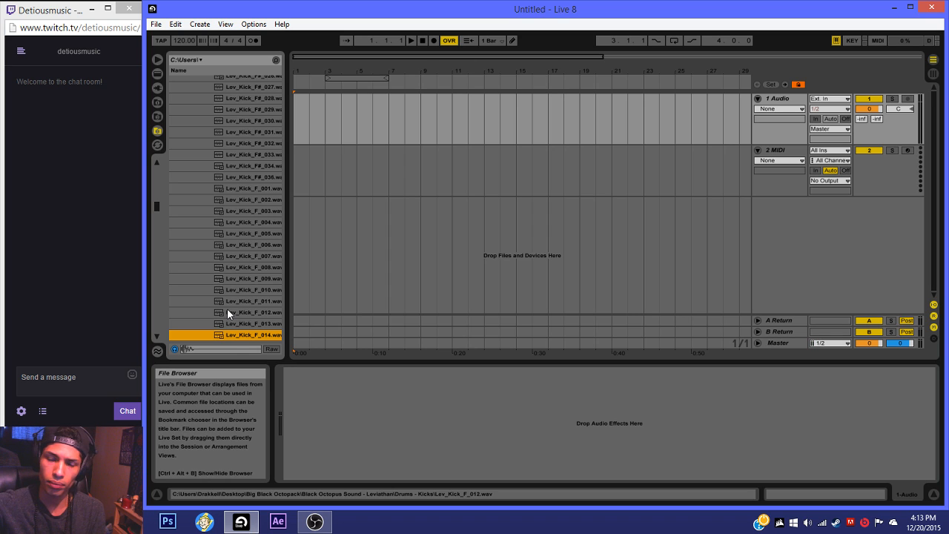
{"action": "key", "text": "Down"}
{"action": "key", "text": "Down"}
{"action": "key", "text": "Down"}
{"action": "key", "text": "Down"}
{"action": "key", "text": "Down"}
{"action": "key", "text": "Down"}
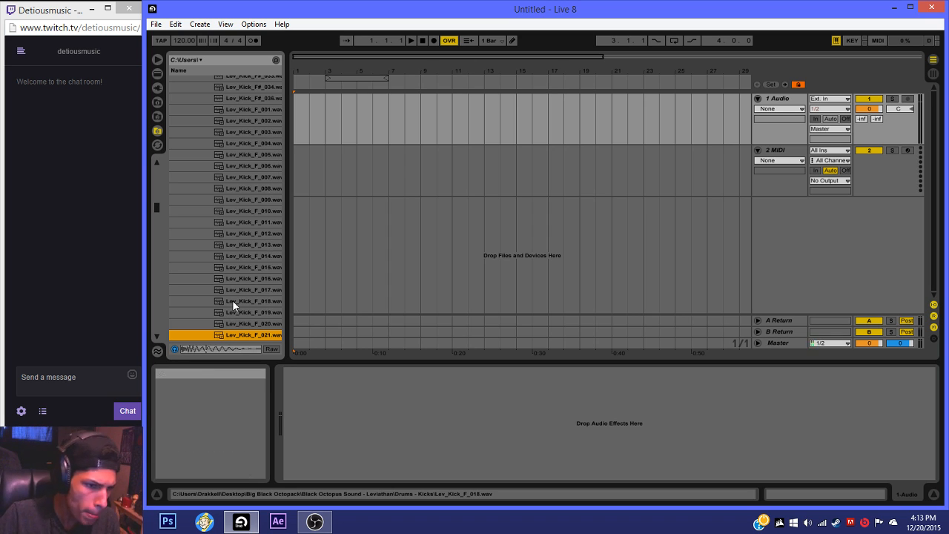
Step: Audition the F kick samples from Lev_Kick_F_022 to Lev_Kick_F_029
{"action": "key", "text": "Down"}
{"action": "key", "text": "Down"}
{"action": "key", "text": "Down"}
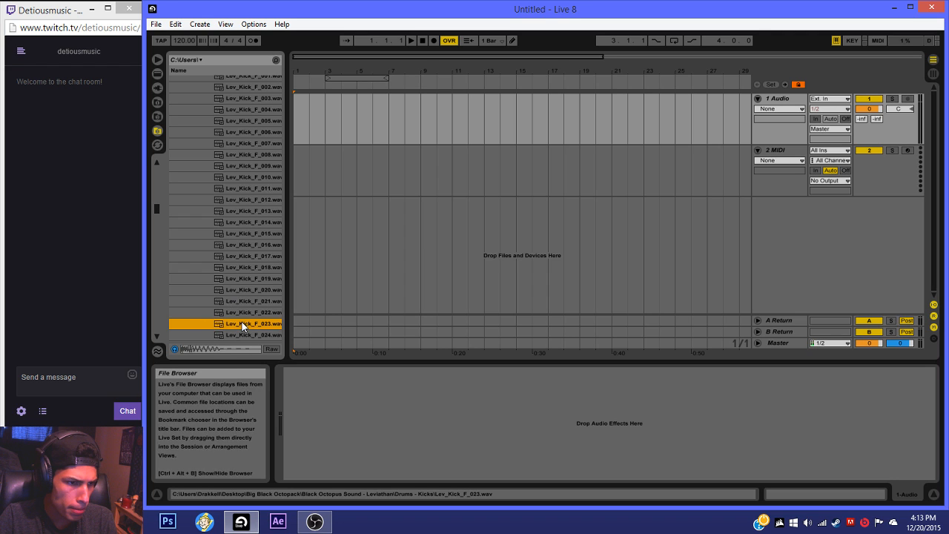
{"action": "key", "text": "Down"}
{"action": "key", "text": "Down"}
{"action": "key", "text": "Down"}
{"action": "key", "text": "Down"}
{"action": "key", "text": "Down"}
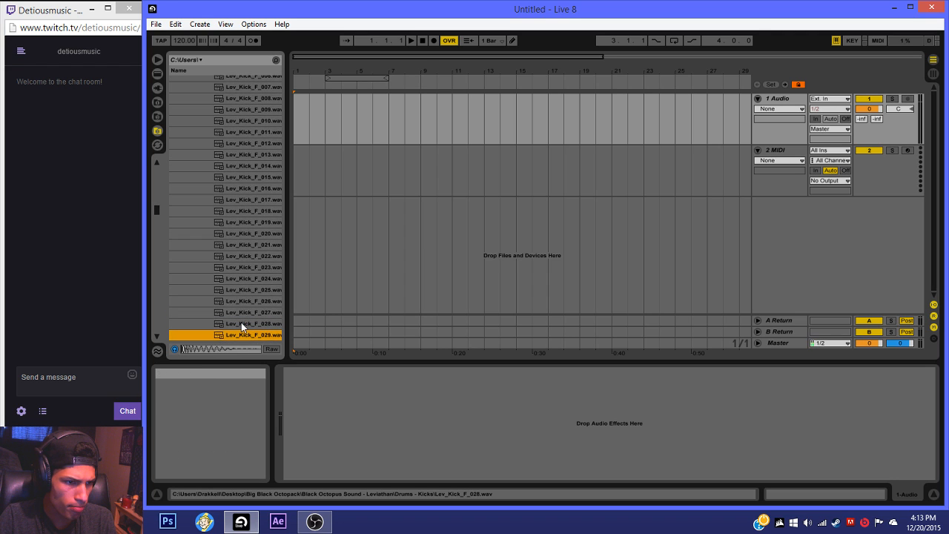
Step: Audition the rest of the F kicks from Lev_Kick_F_030 on, continuing to Lev_Kick_G#_001
{"action": "key", "text": "Down"}
{"action": "key", "text": "Down"}
{"action": "key", "text": "Down"}
{"action": "key", "text": "Down"}
{"action": "key", "text": "Down"}
{"action": "key", "text": "Down"}
{"action": "key", "text": "Down"}
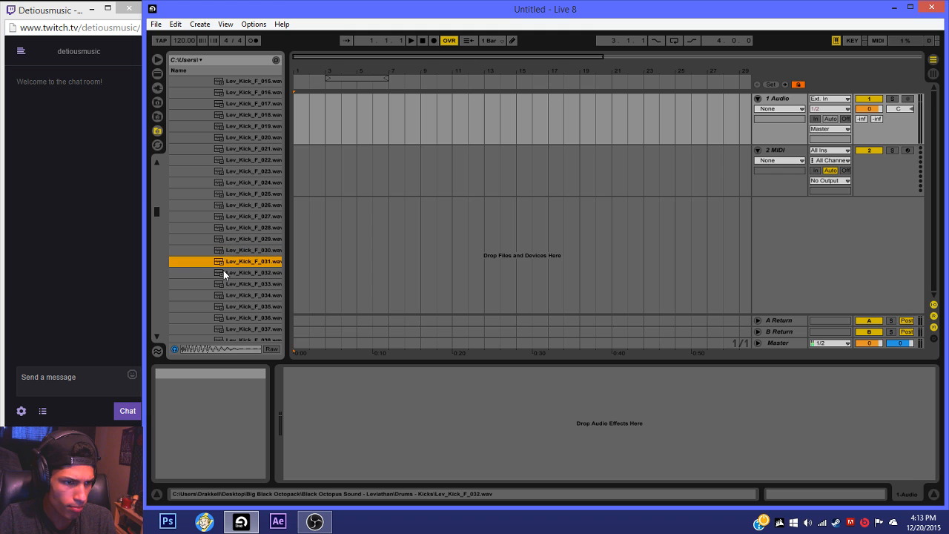
{"action": "key", "text": "Down"}
{"action": "key", "text": "Down"}
{"action": "key", "text": "Down"}
{"action": "key", "text": "Down"}
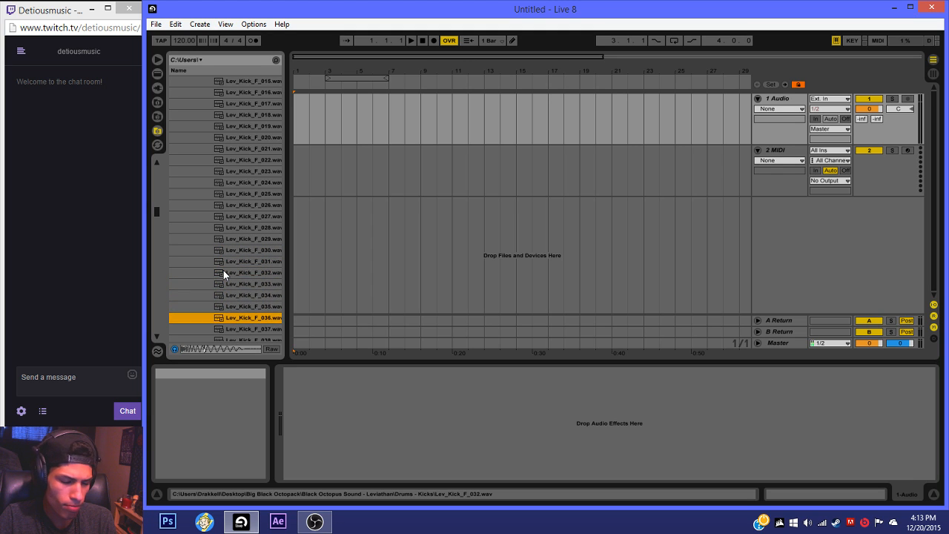
{"action": "key", "text": "Down"}
{"action": "key", "text": "Down"}
{"action": "key", "text": "Down"}
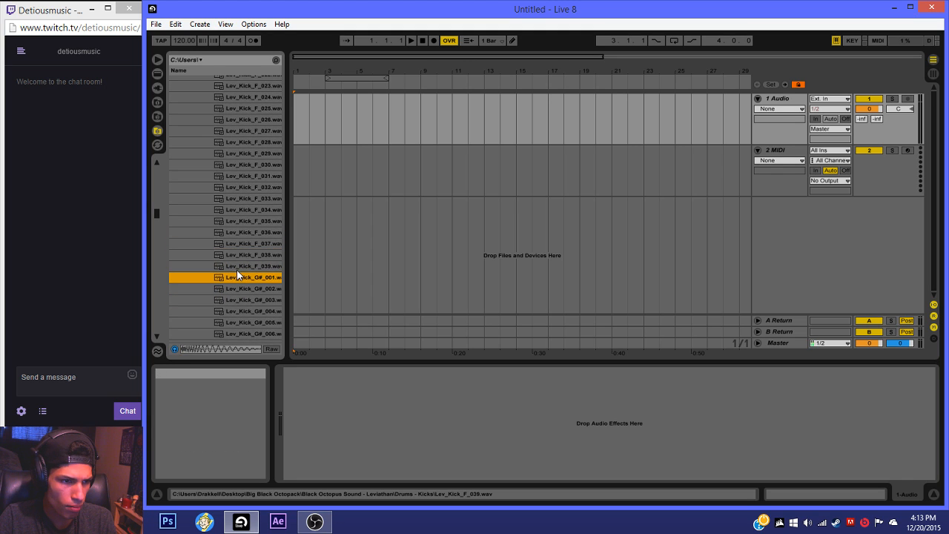
Step: Audition the G# kick samples from Lev_Kick_G#_002 to Lev_Kick_G#_010
{"action": "right_click", "coordinate": [235, 270]}
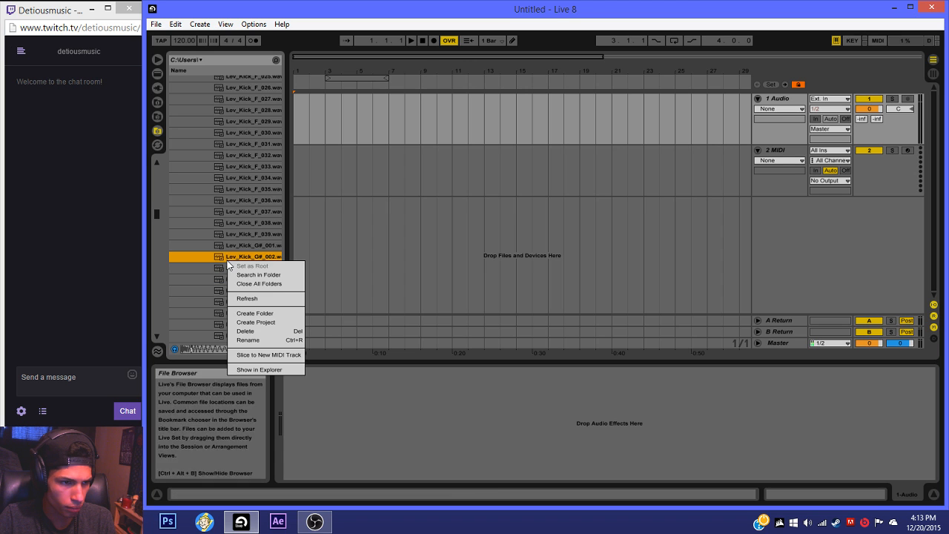
{"action": "key", "text": "Escape"}
{"action": "key", "text": "Down"}
{"action": "key", "text": "Down"}
{"action": "scroll", "coordinate": [218, 257], "scroll_direction": "down", "scroll_amount": 2}
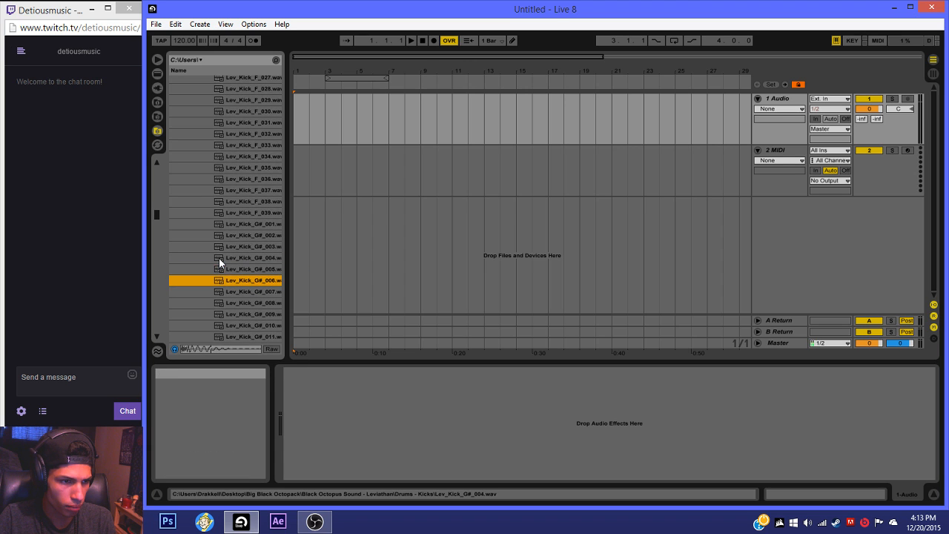
{"action": "left_click", "coordinate": [230, 301]}
{"action": "key", "text": "Down"}
{"action": "key", "text": "Down"}
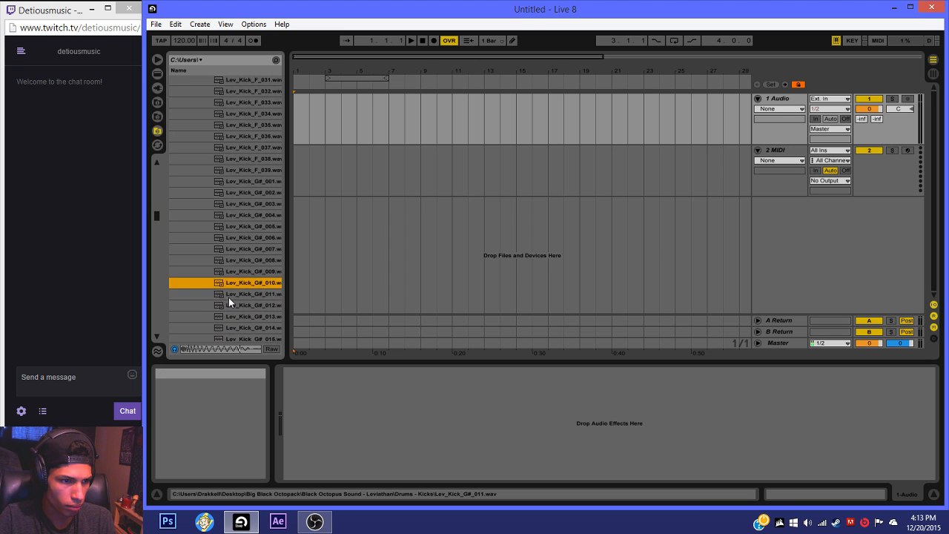
Step: Audition the G# kick samples from Lev_Kick_G#_011 to Lev_Kick_G#_016
{"action": "key", "text": "Down"}
{"action": "key", "text": "Down"}
{"action": "left_click", "coordinate": [263, 273]}
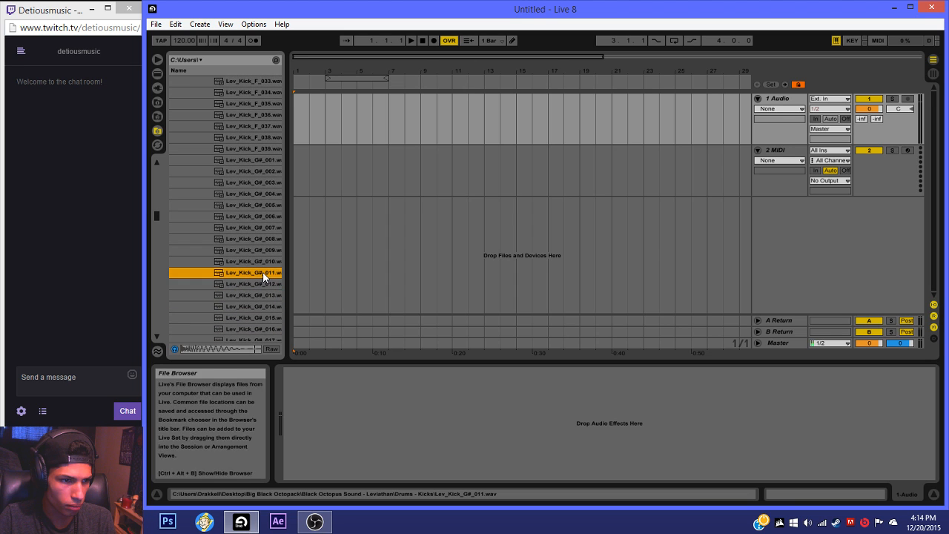
{"action": "key", "text": "Down"}
{"action": "key", "text": "Down"}
{"action": "key", "text": "Down"}
{"action": "key", "text": "Down"}
{"action": "key", "text": "Down"}
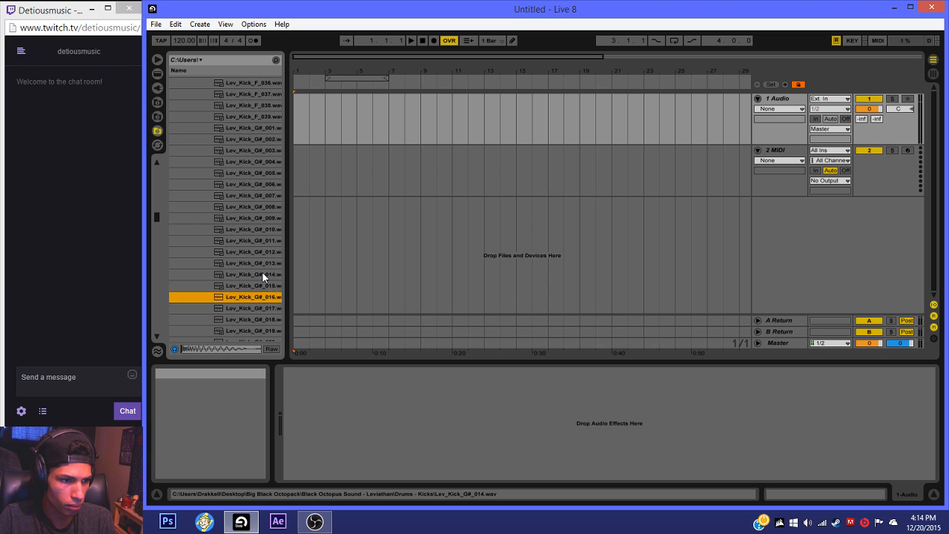
Step: Audition the G# kick samples from Lev_Kick_G#_017 to Lev_Kick_G#_020
{"action": "key", "text": "Down"}
{"action": "key", "text": "Down"}
{"action": "key", "text": "Down"}
{"action": "key", "text": "Down"}
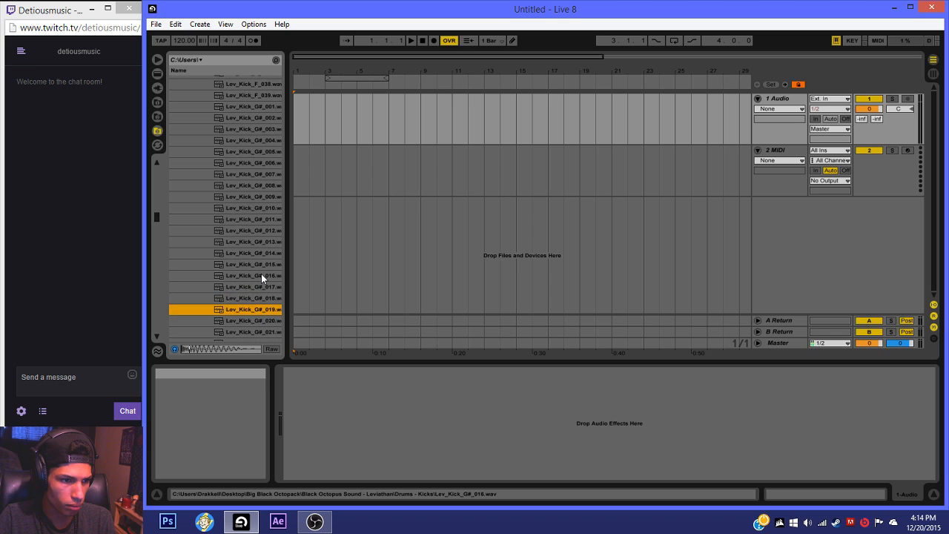
{"action": "key", "text": "Down"}
{"action": "key", "text": "Up"}
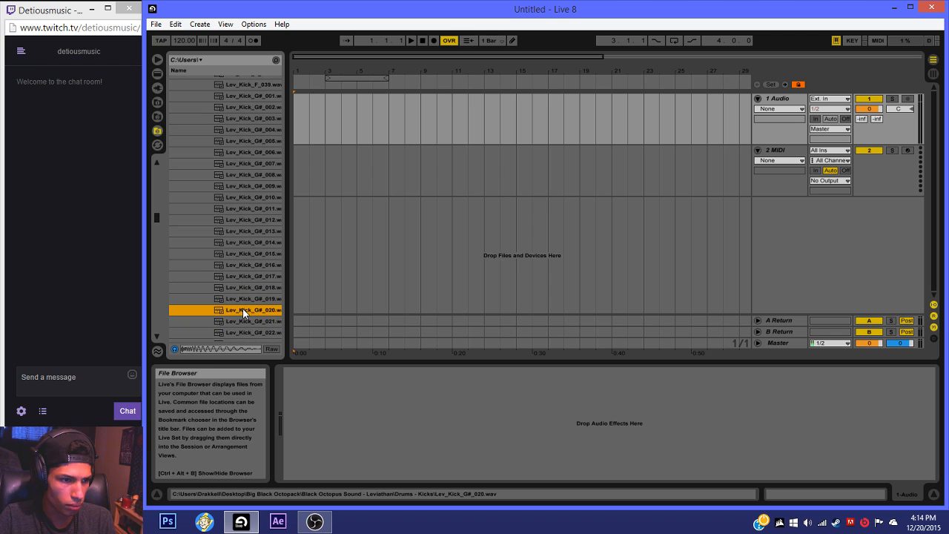
Step: Place Lev_Kick_G#_020.wav on the 1 Audio track at the very start of the arrangement and play it briefly
{"action": "left_click_drag", "start_coordinate": [242, 308], "coordinate": [311, 103]}
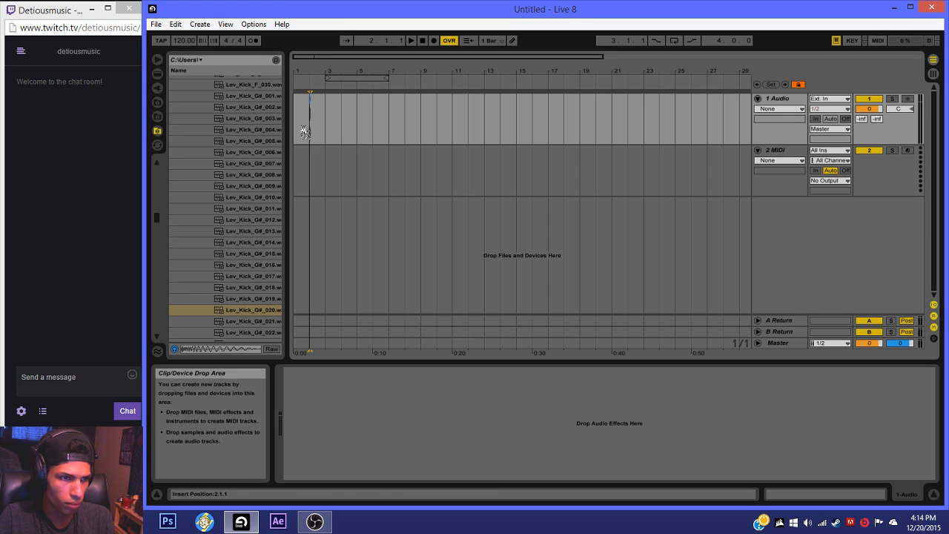
{"action": "left_click_drag", "start_coordinate": [361, 58], "coordinate": [299, 59]}
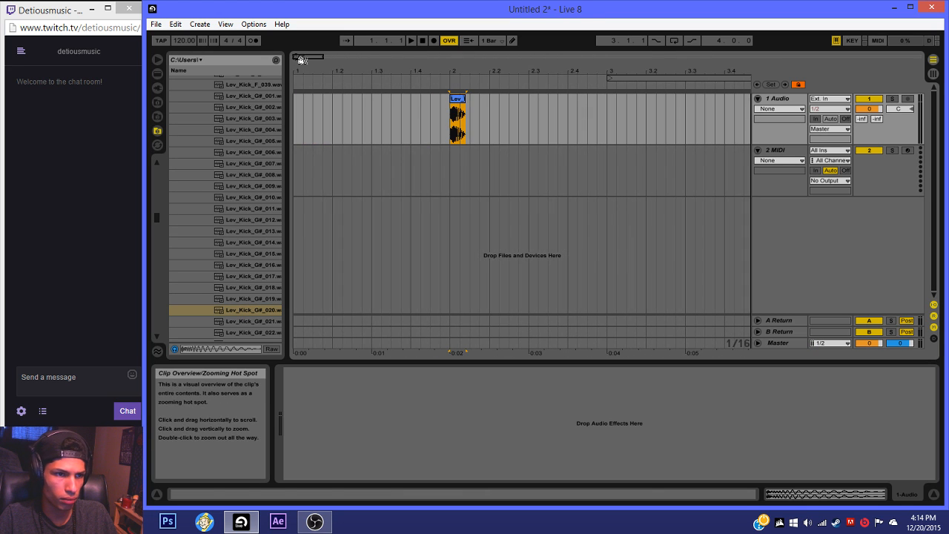
{"action": "left_click_drag", "start_coordinate": [457, 111], "coordinate": [323, 115]}
{"action": "key", "text": "space"}
{"action": "key", "text": "space"}
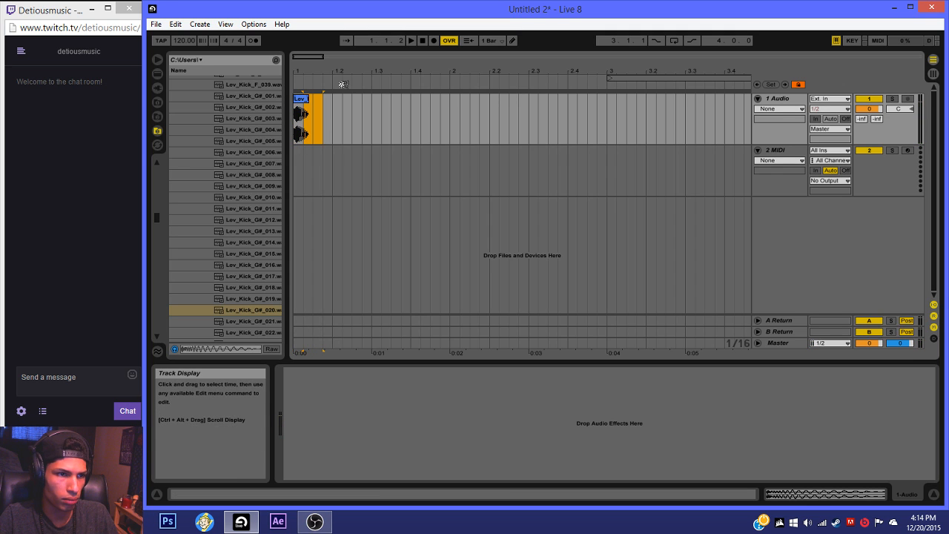
Step: Set a fixed 1/16 grid, extend the end of the kick clip on 1 Audio, and play it
{"action": "left_click_drag", "start_coordinate": [308, 57], "coordinate": [308, 67]}
{"action": "right_click", "coordinate": [326, 130]}
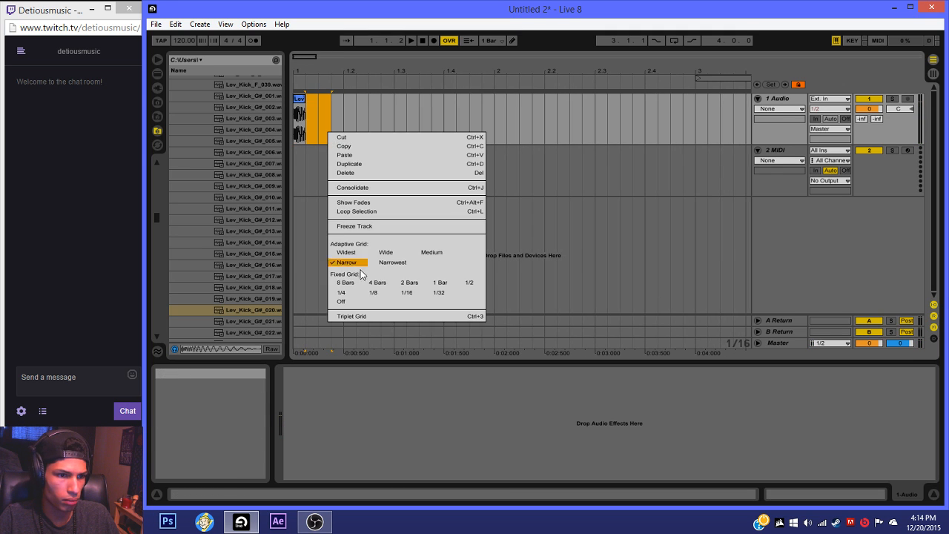
{"action": "left_click", "coordinate": [373, 295]}
{"action": "right_click", "coordinate": [319, 111]}
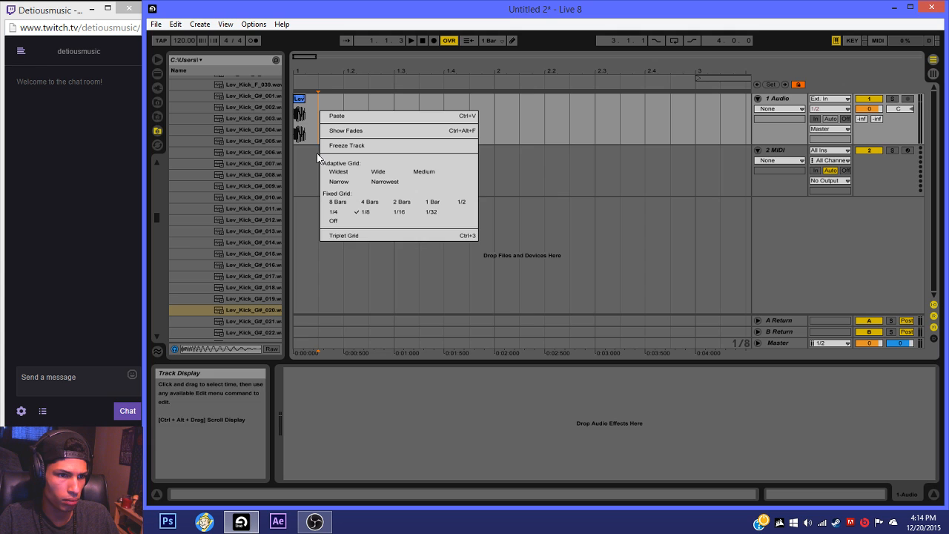
{"action": "left_click", "coordinate": [393, 213]}
{"action": "left_click", "coordinate": [317, 111]}
{"action": "left_click_drag", "start_coordinate": [304, 99], "coordinate": [321, 102]}
{"action": "key", "text": "space"}
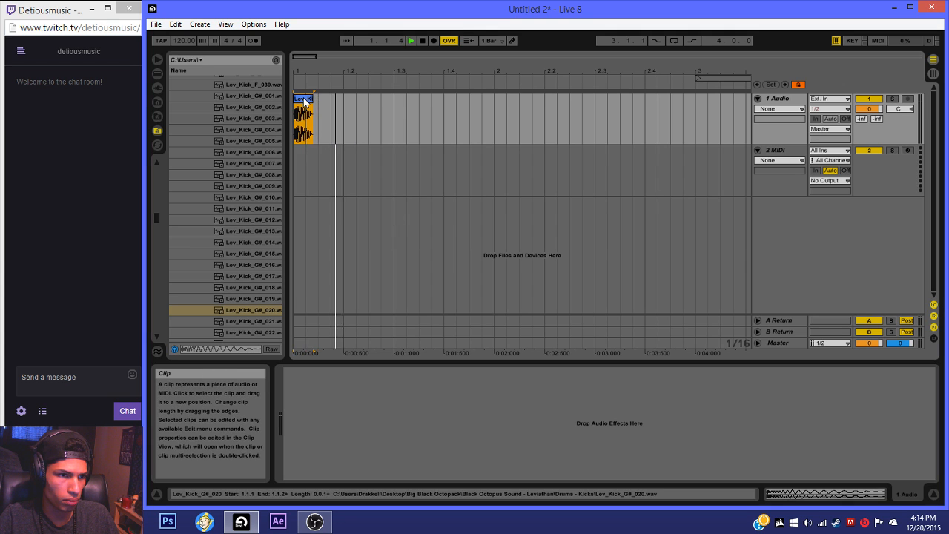
Step: Loop the first beat of the arrangement around the kick clip
{"action": "key", "text": "space"}
{"action": "key", "text": "space"}
{"action": "right_click", "coordinate": [303, 98]}
{"action": "left_click", "coordinate": [331, 212]}
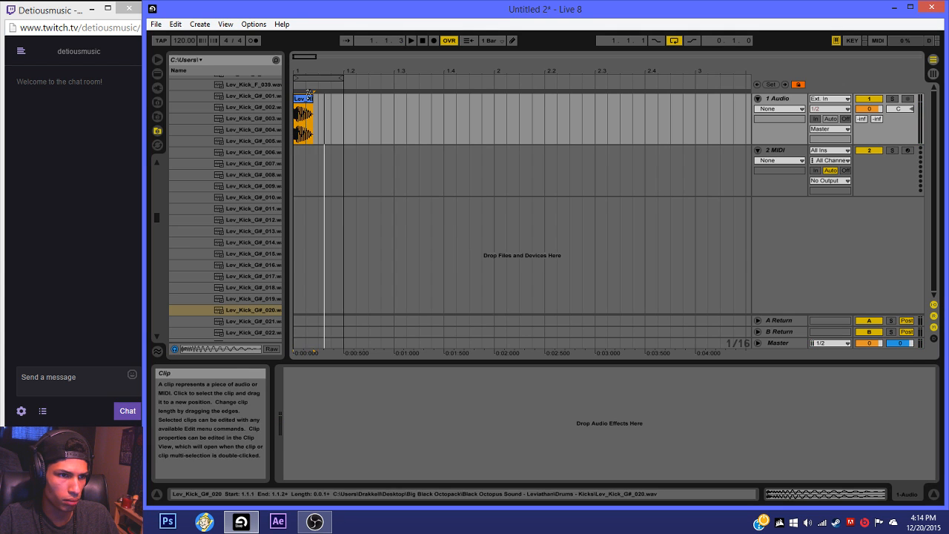
Step: Show the fades on the kick clip, select the time range over it, and play the loop
{"action": "right_click", "coordinate": [309, 97]}
{"action": "left_click", "coordinate": [334, 204]}
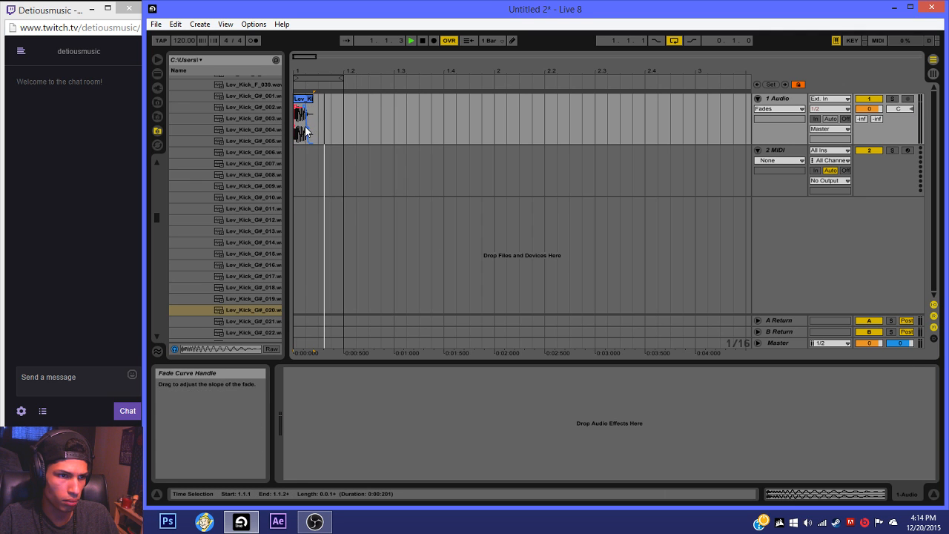
{"action": "left_click", "coordinate": [305, 101]}
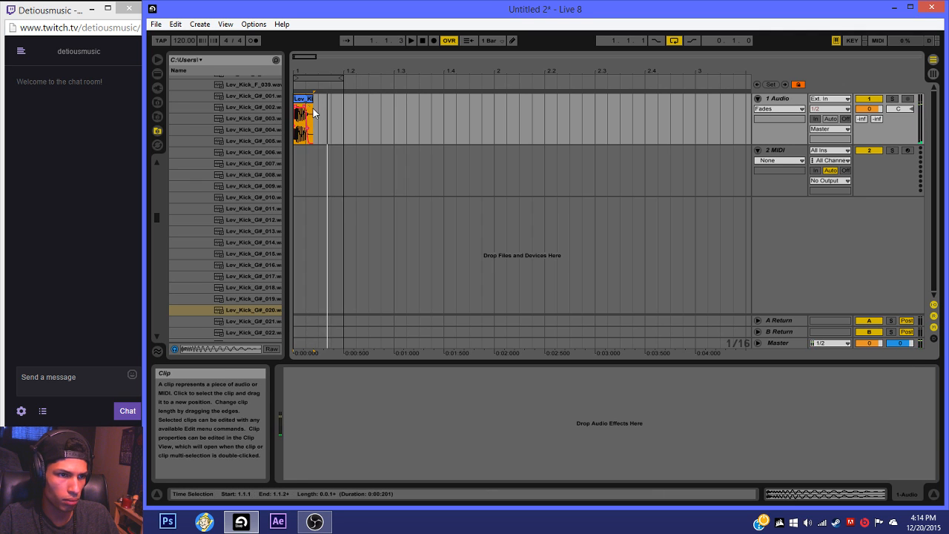
{"action": "left_click_drag", "start_coordinate": [316, 108], "coordinate": [332, 119]}
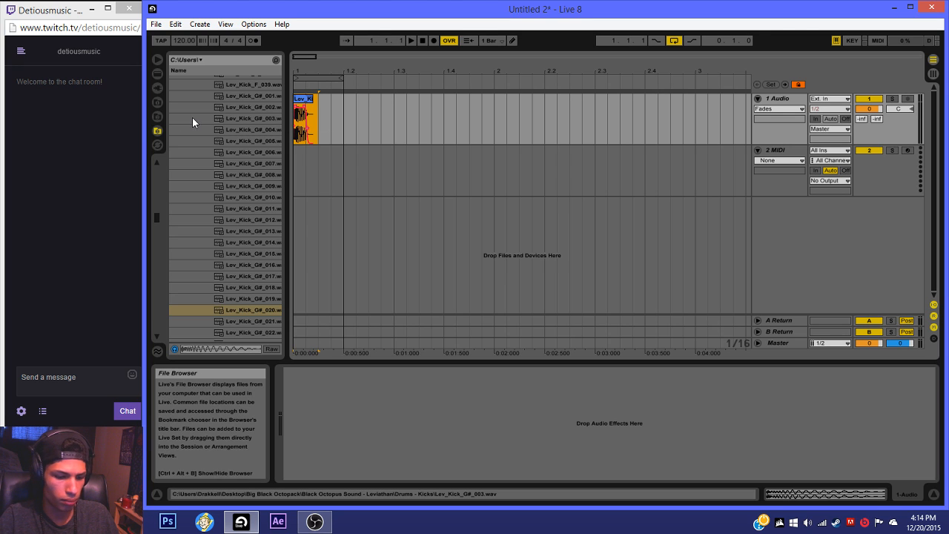
{"action": "key", "text": "space"}
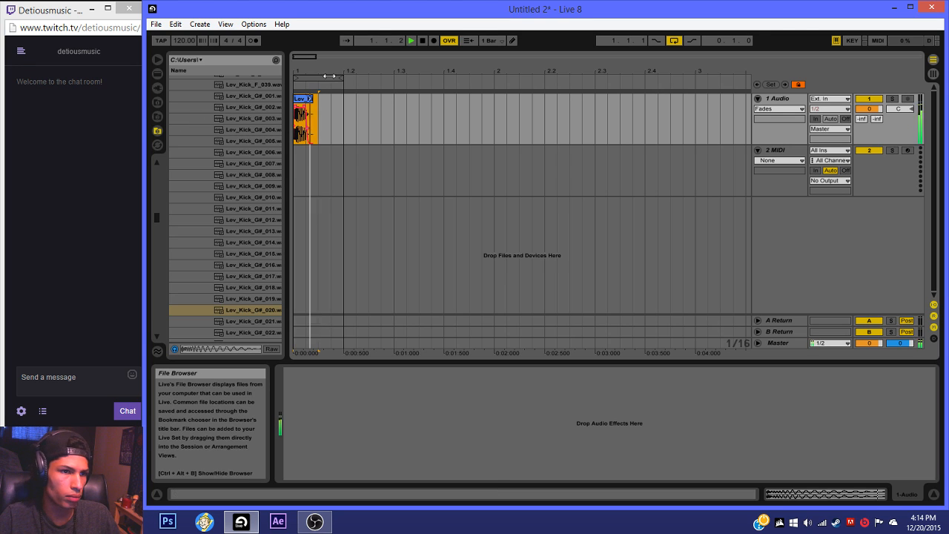
Step: Add an EQ Eight followed by a Spectrum to the 1 Audio track
{"action": "left_click", "coordinate": [157, 74]}
{"action": "double_click", "coordinate": [209, 194]}
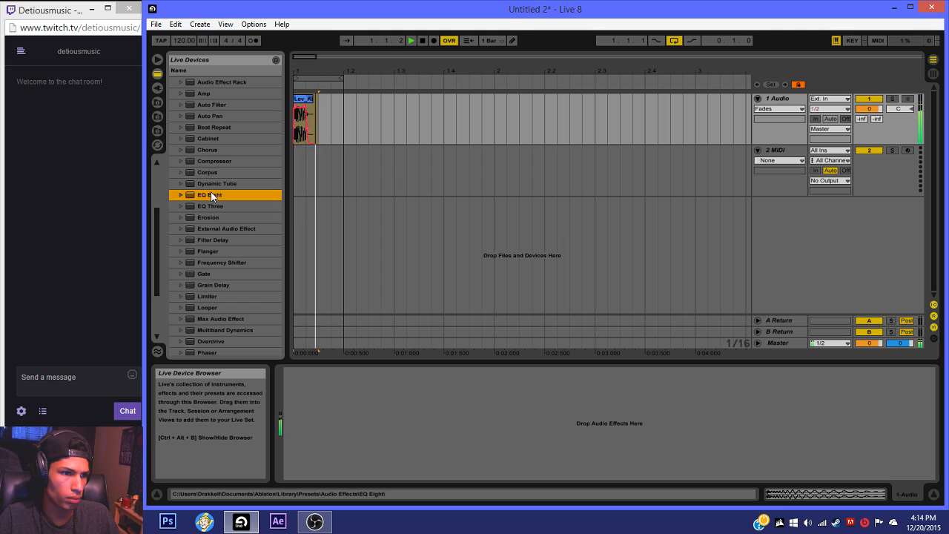
{"action": "scroll", "coordinate": [270, 308], "scroll_direction": "down", "scroll_amount": 5}
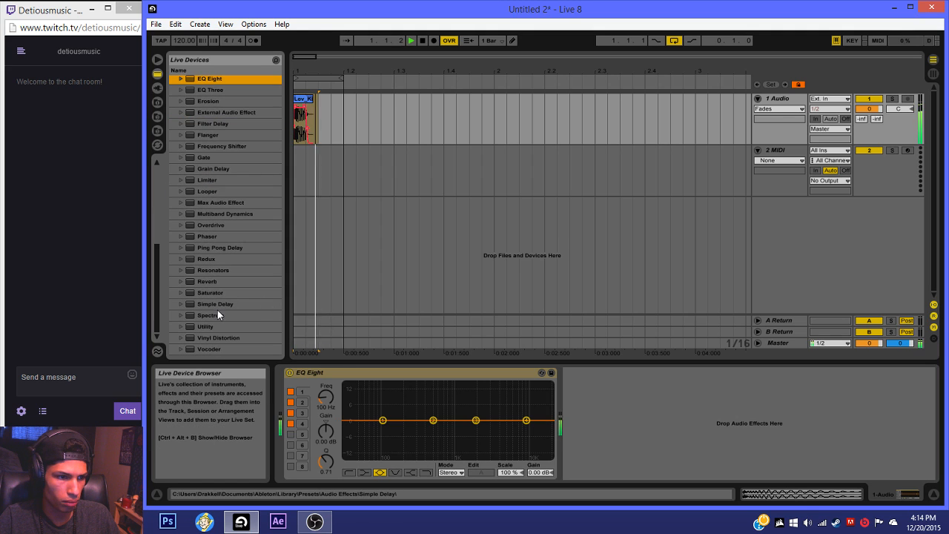
{"action": "double_click", "coordinate": [215, 315]}
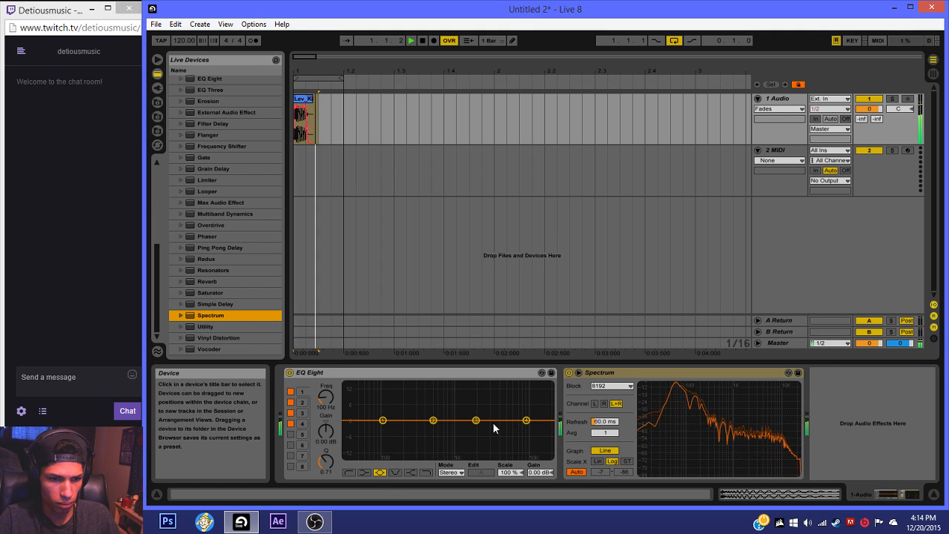
Step: Set EQ Eight band 4 to 22.0 kHz at about -10.1 dB and band 3 to 1.02 kHz, 1.72 dB, Q 1.52
{"action": "left_click", "coordinate": [527, 420]}
{"action": "left_click_drag", "start_coordinate": [526, 420], "coordinate": [550, 444]}
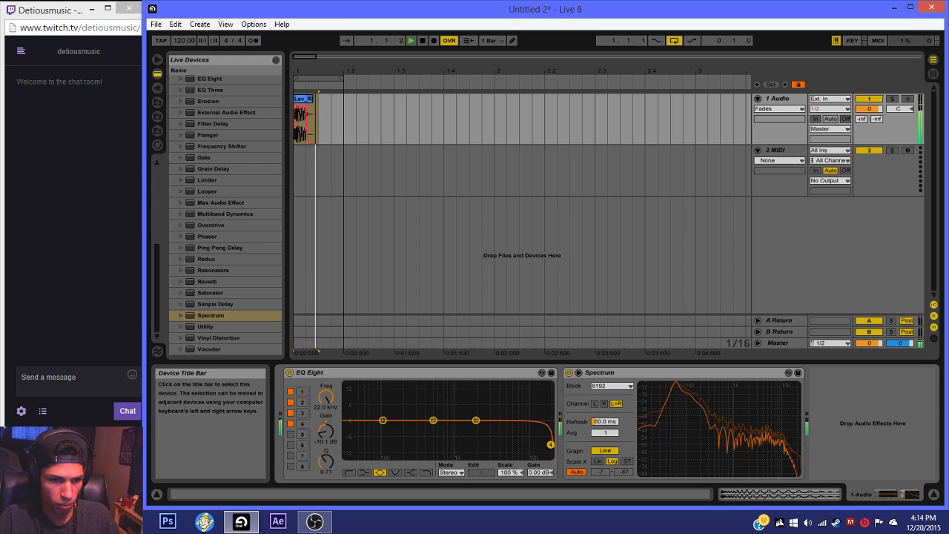
{"action": "left_click_drag", "start_coordinate": [475, 421], "coordinate": [452, 405]}
{"action": "left_click", "coordinate": [326, 459]}
{"action": "left_click_drag", "start_coordinate": [330, 458], "coordinate": [348, 445]}
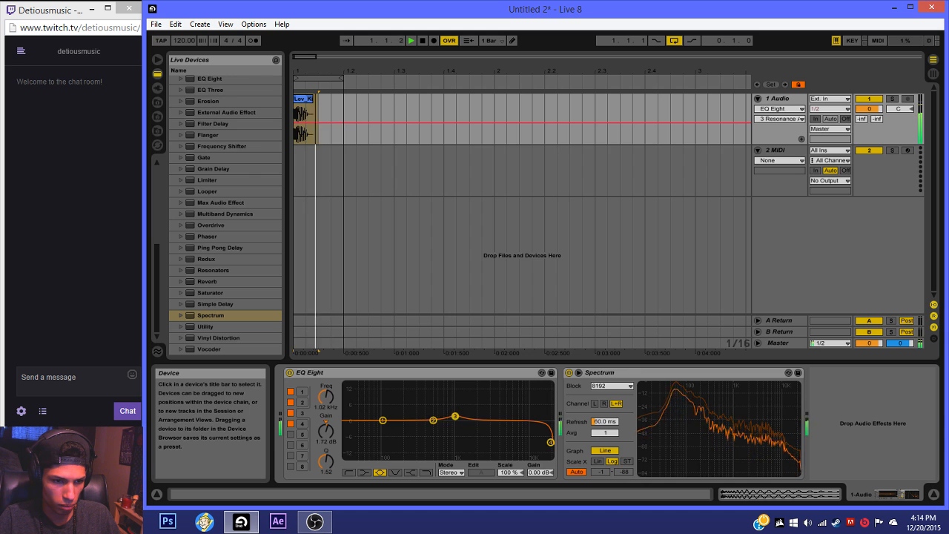
Step: Shape EQ Eight band 2 into a narrow cut at about 610 Hz, -4.18 dB, with Q 2.59
{"action": "left_click_drag", "start_coordinate": [431, 424], "coordinate": [423, 438]}
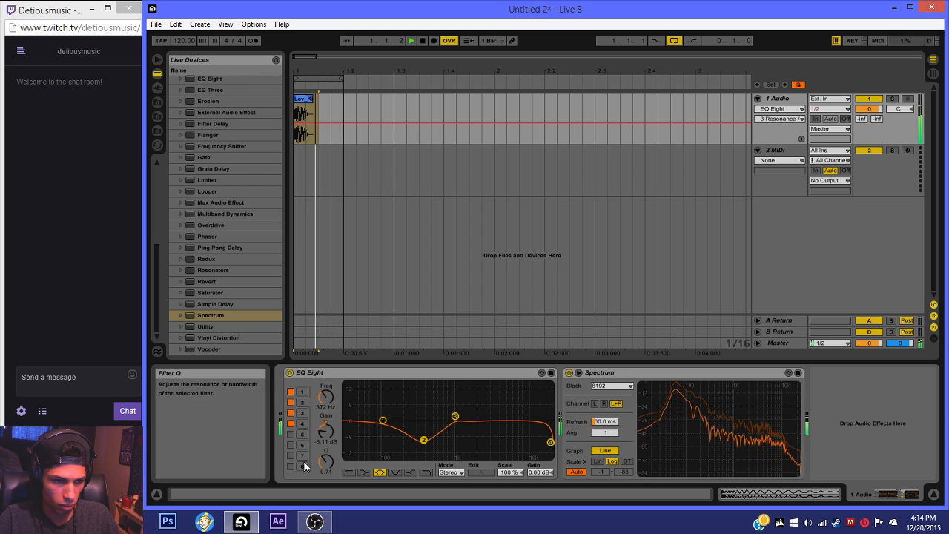
{"action": "left_click_drag", "start_coordinate": [325, 461], "coordinate": [324, 445]}
{"action": "left_click_drag", "start_coordinate": [423, 438], "coordinate": [419, 438]}
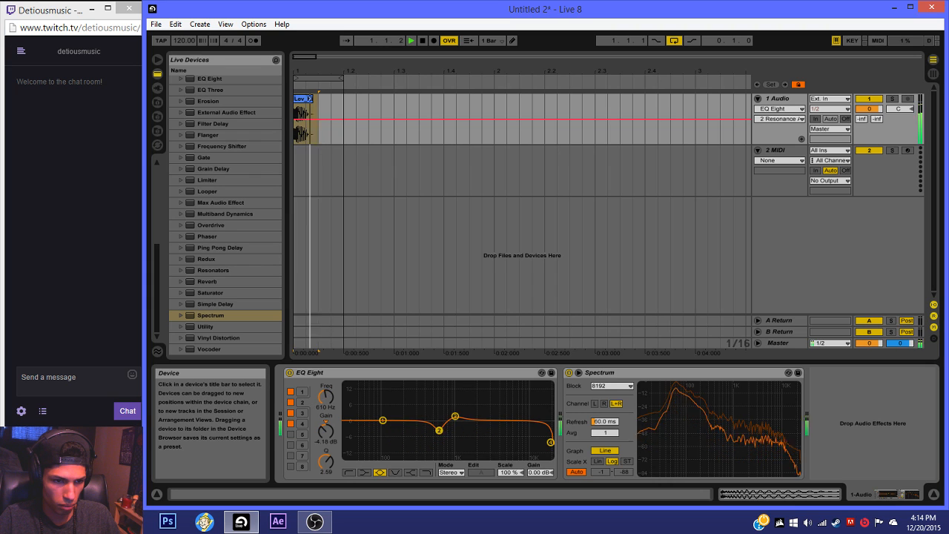
Step: Enable EQ Eight band 5 as a boost around 296 Hz with a narrower Q, and move band 1 to 16.5 kHz at 0.98 dB
{"action": "left_click", "coordinate": [290, 434]}
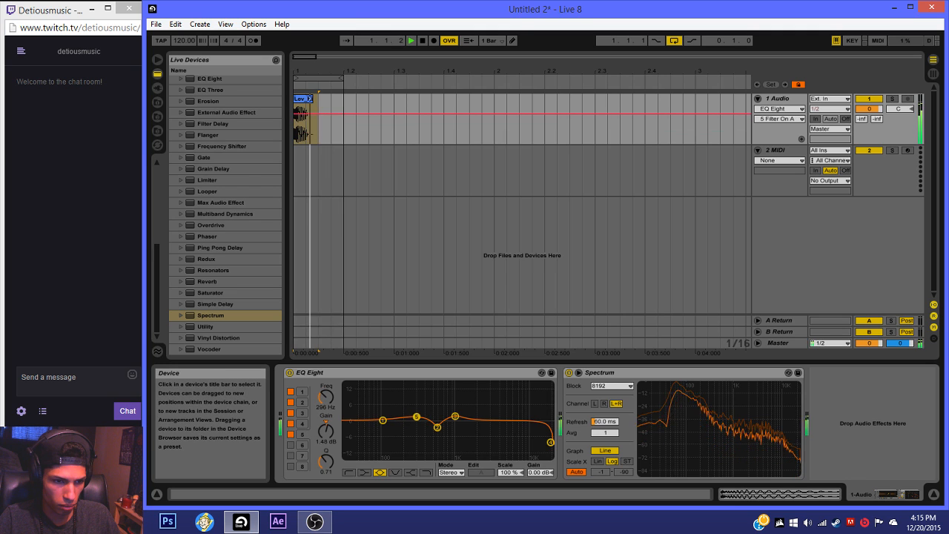
{"action": "left_click_drag", "start_coordinate": [326, 461], "coordinate": [326, 447]}
{"action": "left_click_drag", "start_coordinate": [382, 420], "coordinate": [541, 417]}
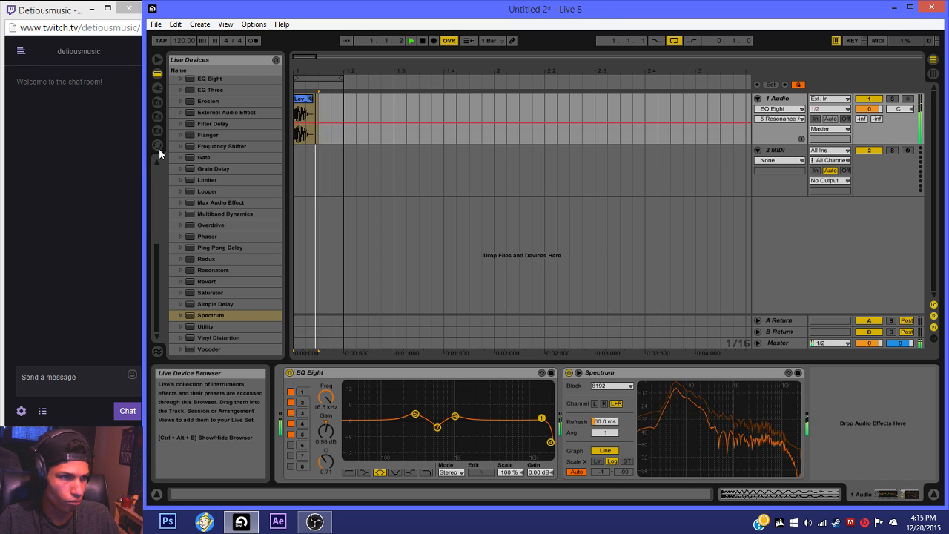
Step: Insert the Gentle Squeeze compressor preset before Spectrum, with RMS envelope, 17.9 ms attack and 18.6 ms release
{"action": "scroll", "coordinate": [183, 126], "scroll_direction": "up", "scroll_amount": 3}
{"action": "left_click", "coordinate": [189, 121]}
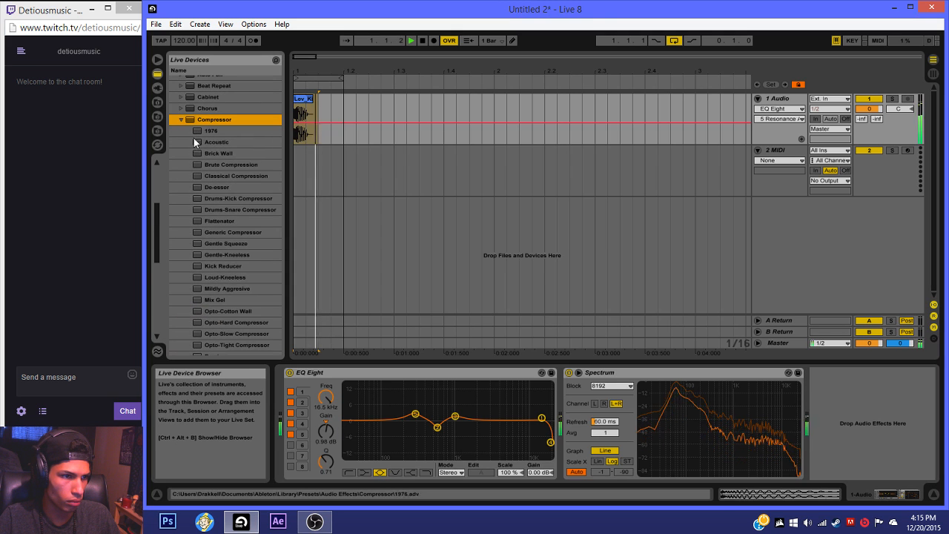
{"action": "left_click_drag", "start_coordinate": [227, 246], "coordinate": [606, 402]}
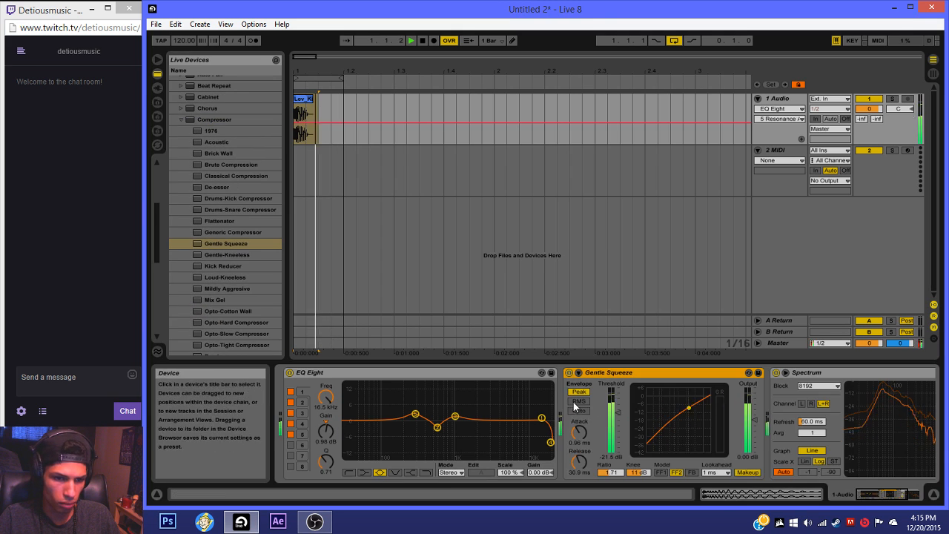
{"action": "left_click_drag", "start_coordinate": [575, 436], "coordinate": [575, 416]}
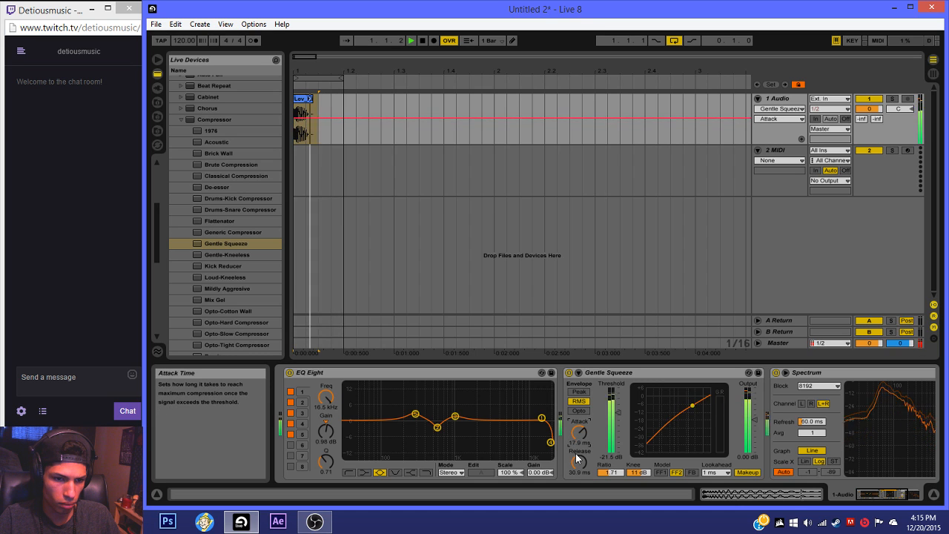
{"action": "left_click_drag", "start_coordinate": [576, 461], "coordinate": [577, 469]}
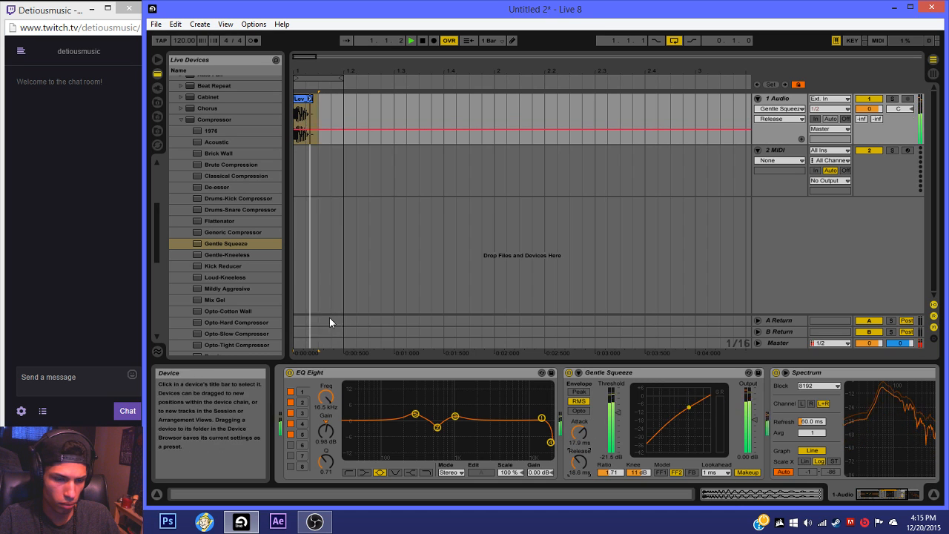
Step: Insert the DensitymkII plug-in between EQ Eight and Gentle Squeeze on the 1 Audio track
{"action": "left_click", "coordinate": [157, 88]}
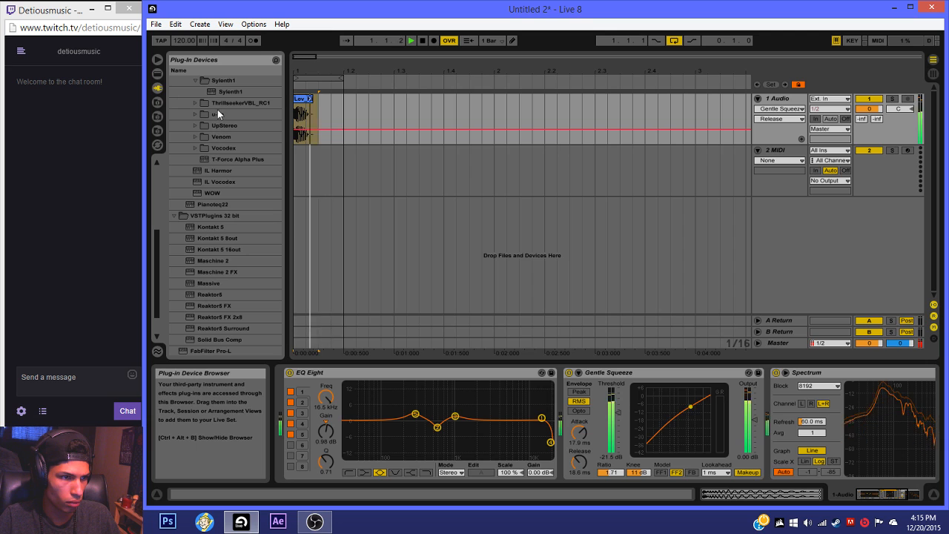
{"action": "scroll", "coordinate": [216, 203], "scroll_direction": "up", "scroll_amount": 5}
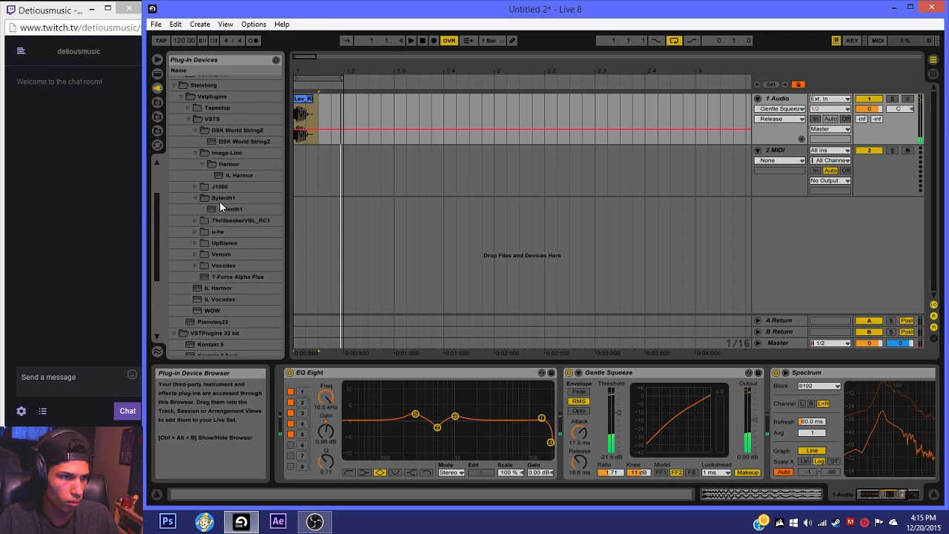
{"action": "scroll", "coordinate": [223, 152], "scroll_direction": "up", "scroll_amount": 3}
{"action": "mouse_move", "coordinate": [202, 126]}
{"action": "left_mouse_down"}
{"action": "mouse_move", "coordinate": [551, 329]}
{"action": "mouse_move", "coordinate": [480, 373]}
{"action": "left_mouse_up"}
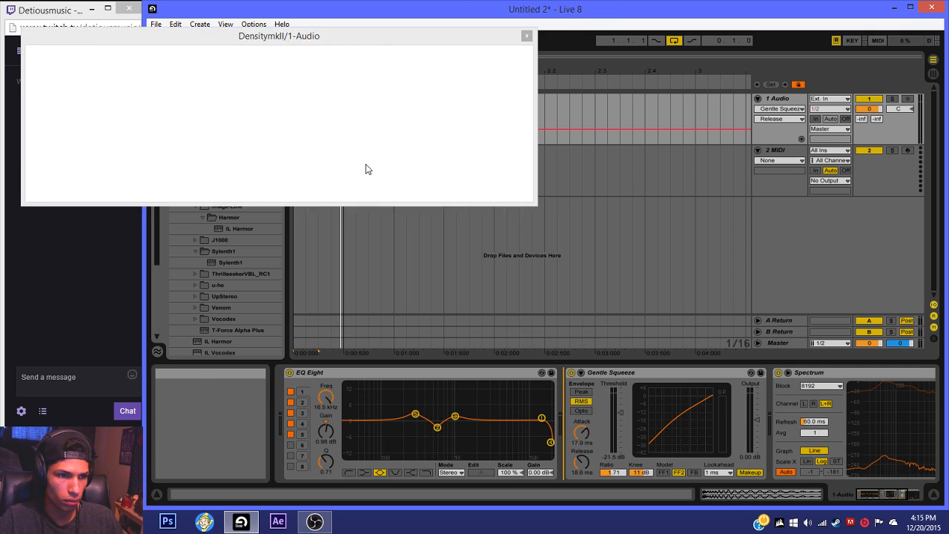
Step: Reposition the DensitymkII window over the arrangement, adjust its upper Makeup knob, and play the looped kick
{"action": "left_click", "coordinate": [475, 130]}
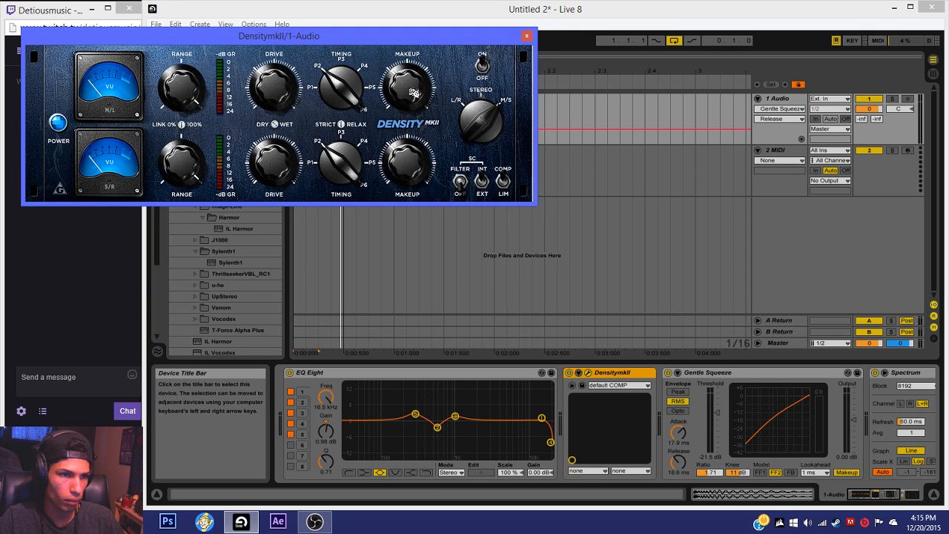
{"action": "left_click_drag", "start_coordinate": [234, 40], "coordinate": [462, 111]}
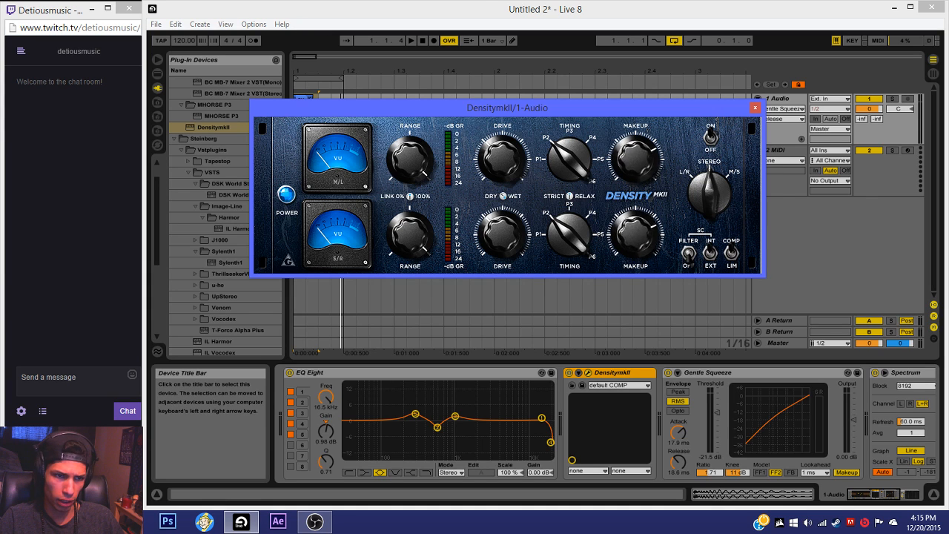
{"action": "left_click_drag", "start_coordinate": [646, 168], "coordinate": [646, 179]}
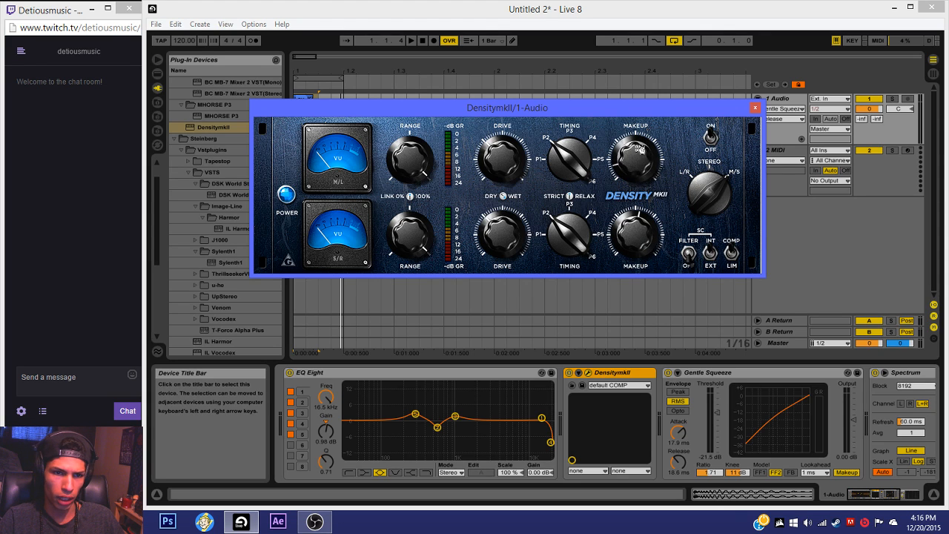
{"action": "key", "text": "space"}
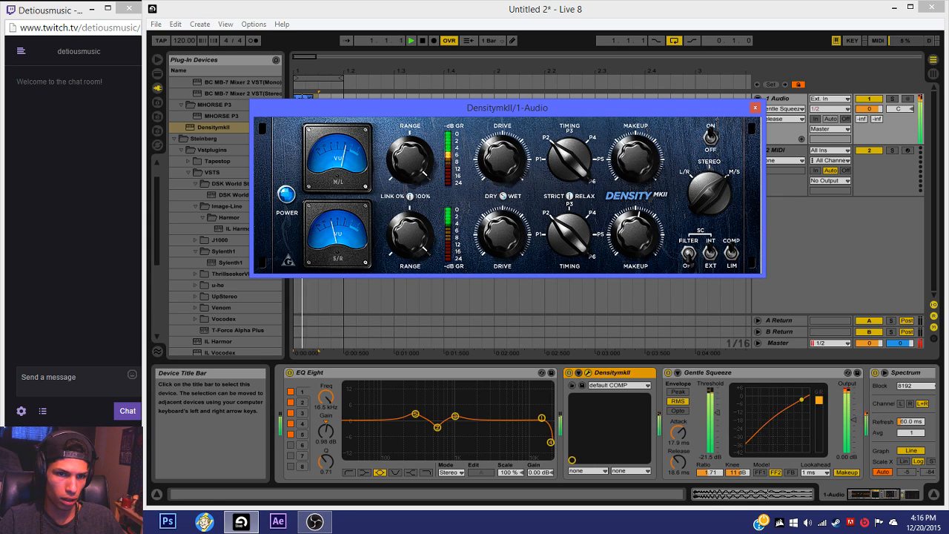
Step: Listen to the looped kick through DensitymkII, close the plug-in window, and replay the loop
{"action": "key", "text": "space"}
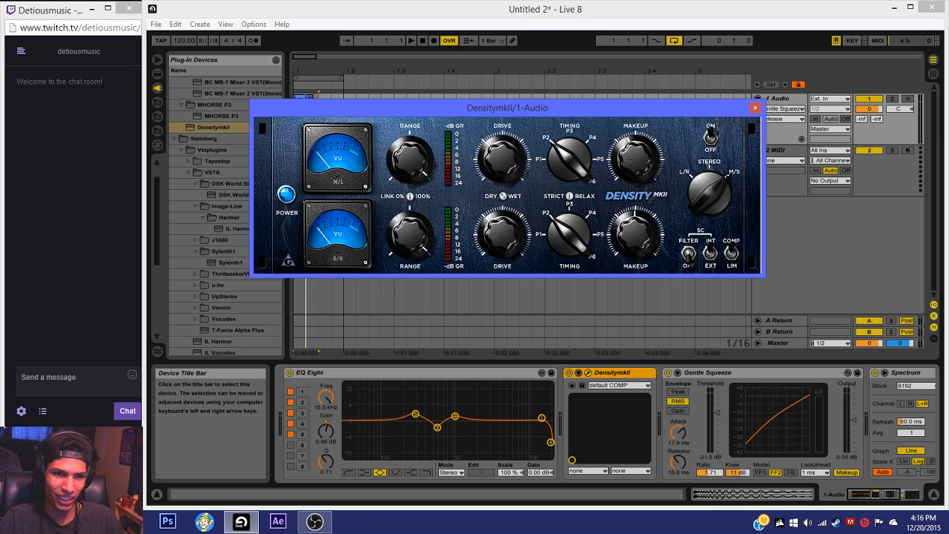
{"action": "key", "text": "space"}
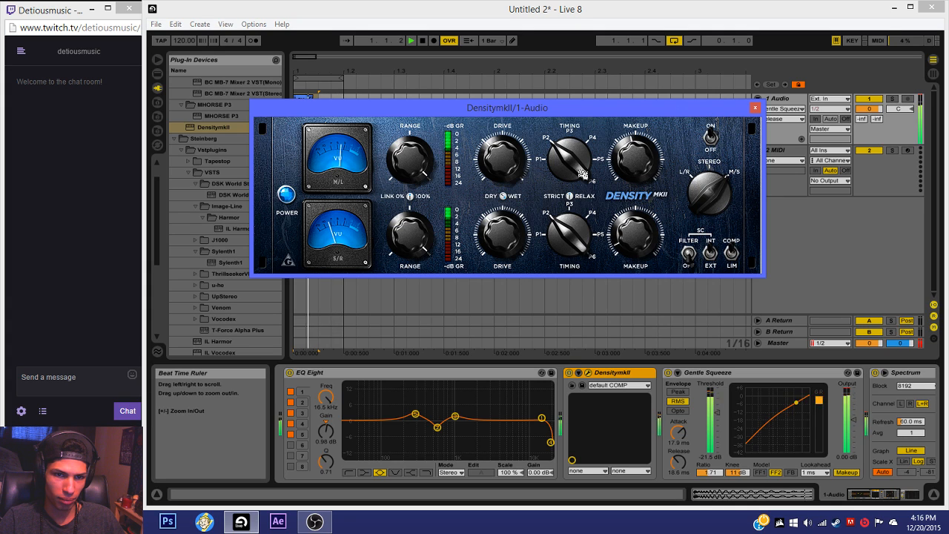
{"action": "key", "text": "space"}
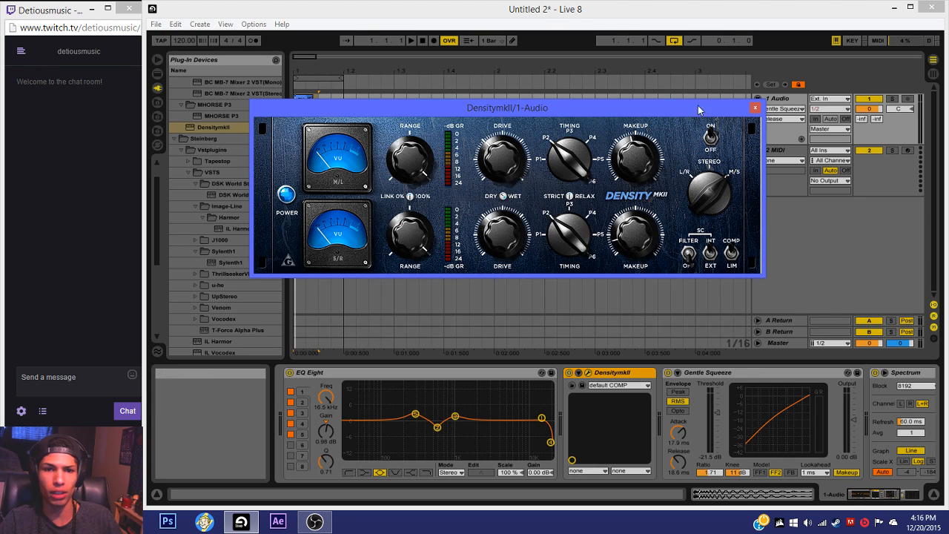
{"action": "left_click", "coordinate": [753, 109]}
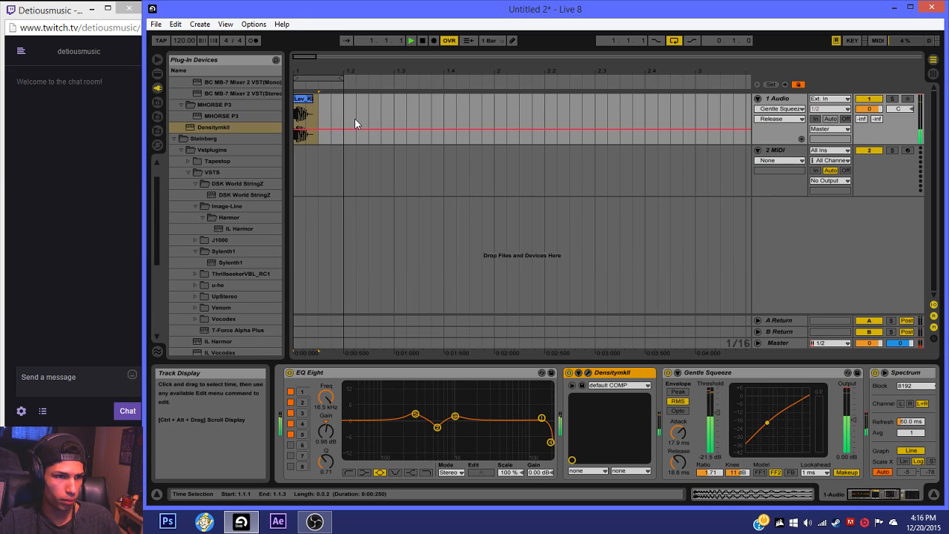
{"action": "left_click", "coordinate": [331, 201]}
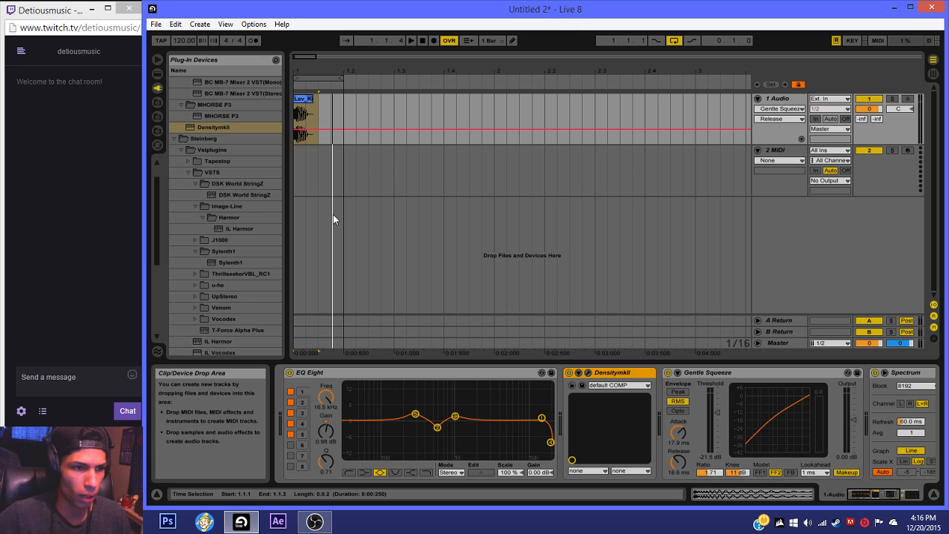
{"action": "key", "text": "space"}
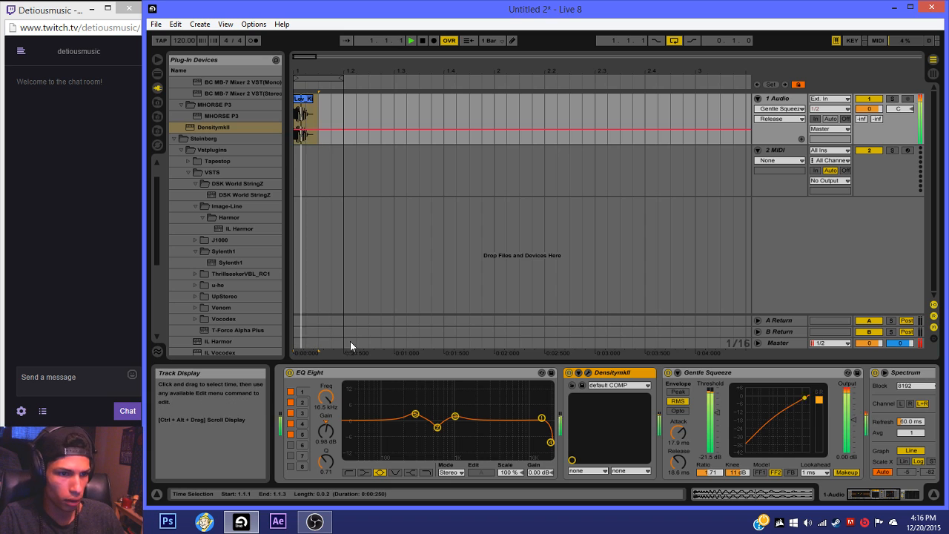
Step: Audition the Leviathan kick samples in the file browser from around Lev_Kick_G#_021 through Lev_Kick_G#_035
{"action": "left_click", "coordinate": [153, 130]}
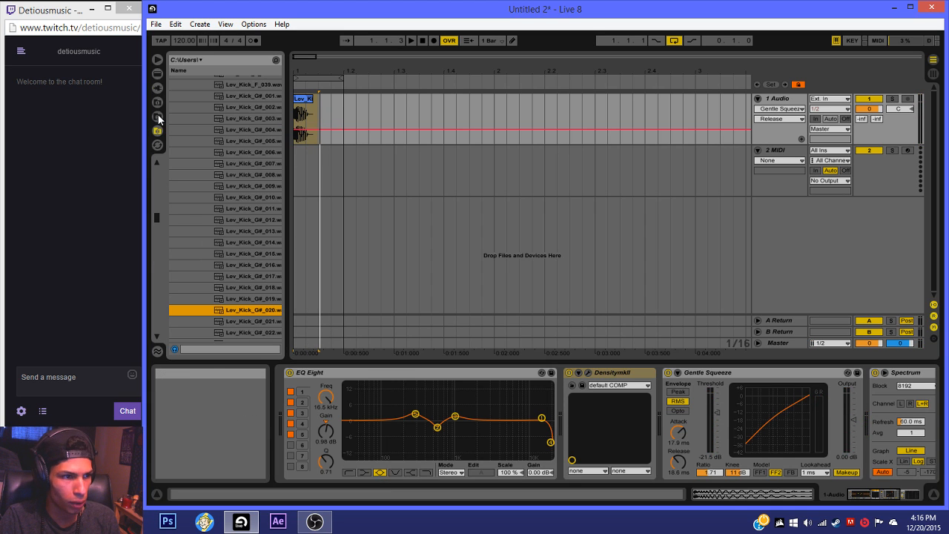
{"action": "scroll", "coordinate": [247, 250], "scroll_direction": "down", "scroll_amount": 3}
{"action": "key", "text": "Down"}
{"action": "key", "text": "Down"}
{"action": "key", "text": "Down"}
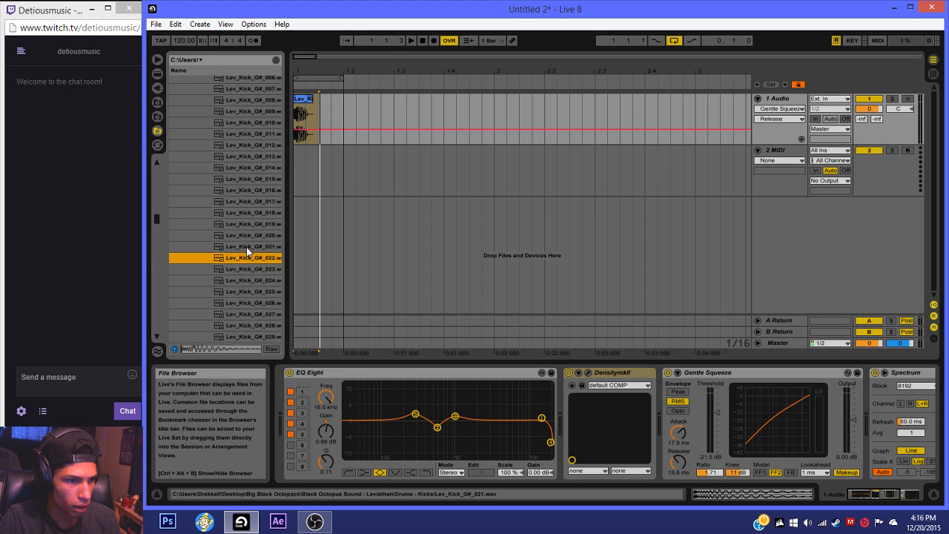
{"action": "key", "text": "Down"}
{"action": "key", "text": "Down"}
{"action": "scroll", "coordinate": [249, 252], "scroll_direction": "down", "scroll_amount": 2}
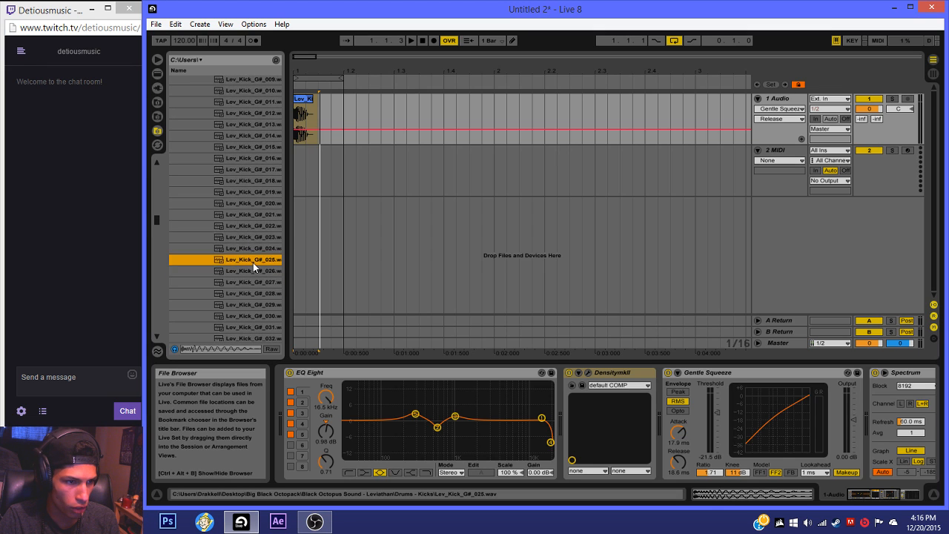
{"action": "key", "text": "Down"}
{"action": "key", "text": "Down"}
{"action": "key", "text": "Down"}
{"action": "key", "text": "Down"}
{"action": "scroll", "coordinate": [252, 265], "scroll_direction": "down", "scroll_amount": 2}
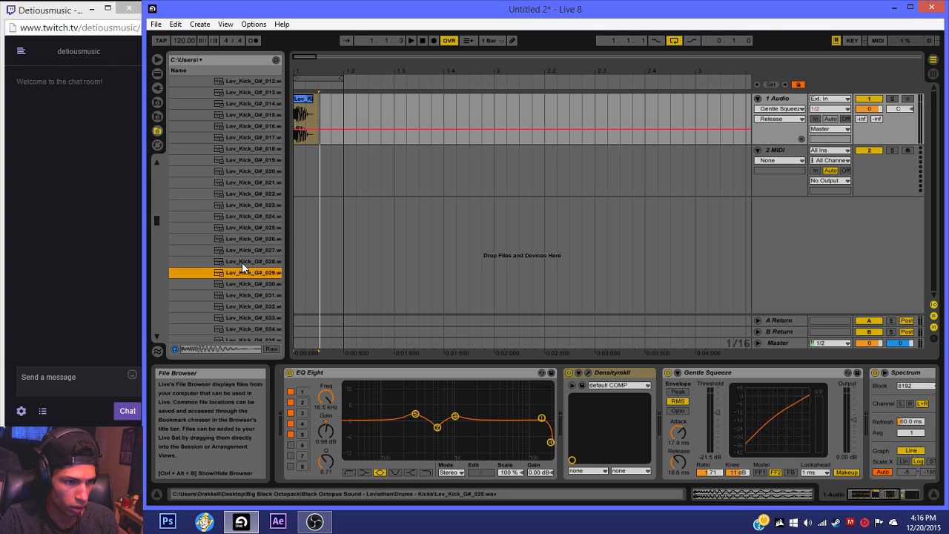
{"action": "key", "text": "Down"}
{"action": "key", "text": "Down"}
{"action": "key", "text": "Up"}
{"action": "scroll", "coordinate": [239, 253], "scroll_direction": "down", "scroll_amount": 2}
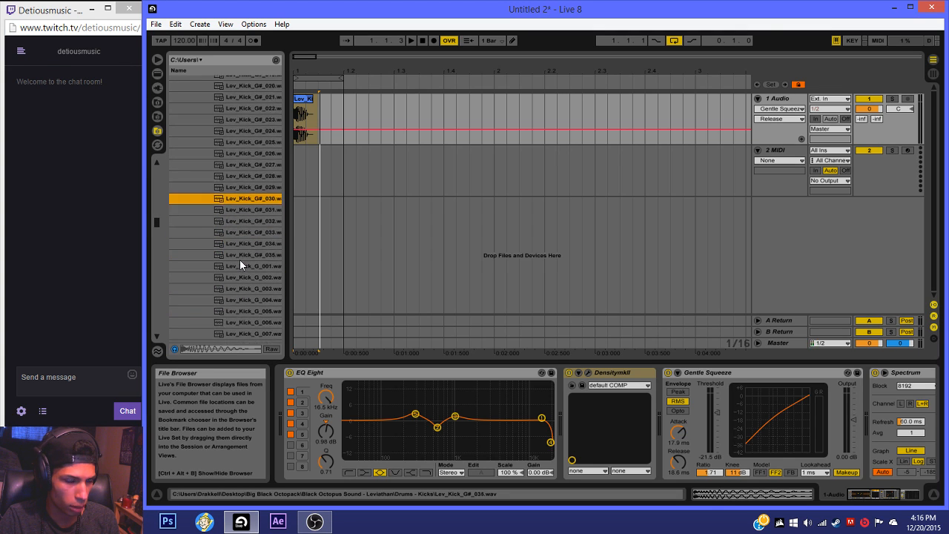
{"action": "key", "text": "Down"}
{"action": "key", "text": "Down"}
{"action": "key", "text": "Down"}
{"action": "key", "text": "Up"}
{"action": "key", "text": "Down"}
{"action": "key", "text": "Down"}
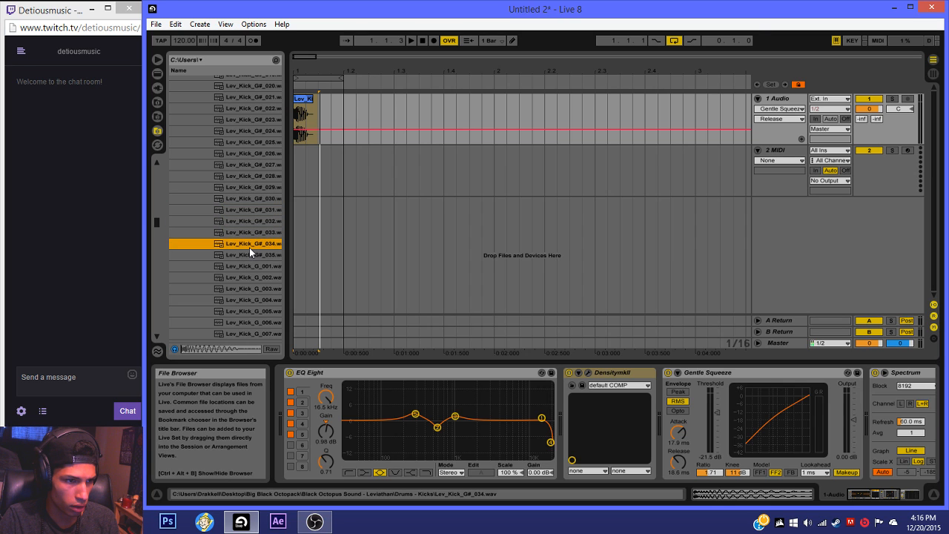
{"action": "key", "text": "Down"}
Step: Place Lev_Kick_G#_035 at beat 1.3 on the 1 Audio track and compare its playback with the original kick
{"action": "left_click_drag", "start_coordinate": [248, 253], "coordinate": [397, 113]}
{"action": "key", "text": "space"}
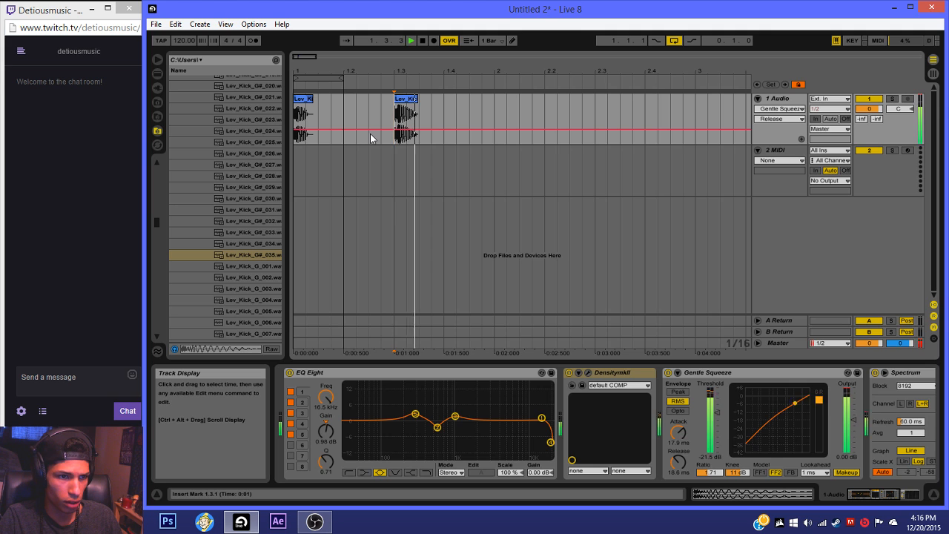
{"action": "key", "text": "space"}
{"action": "key", "text": "space"}
{"action": "key", "text": "space"}
{"action": "left_click", "coordinate": [301, 98]}
{"action": "key", "text": "space"}
{"action": "key", "text": "space"}
{"action": "double_click", "coordinate": [390, 106]}
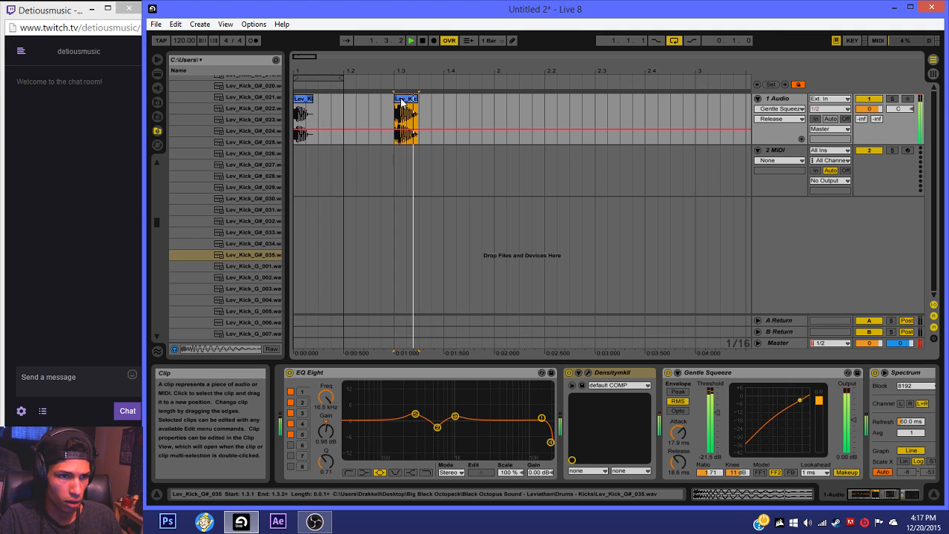
Step: Show the fade controls for the kick clips on the 1 Audio track
{"action": "left_click", "coordinate": [887, 493]}
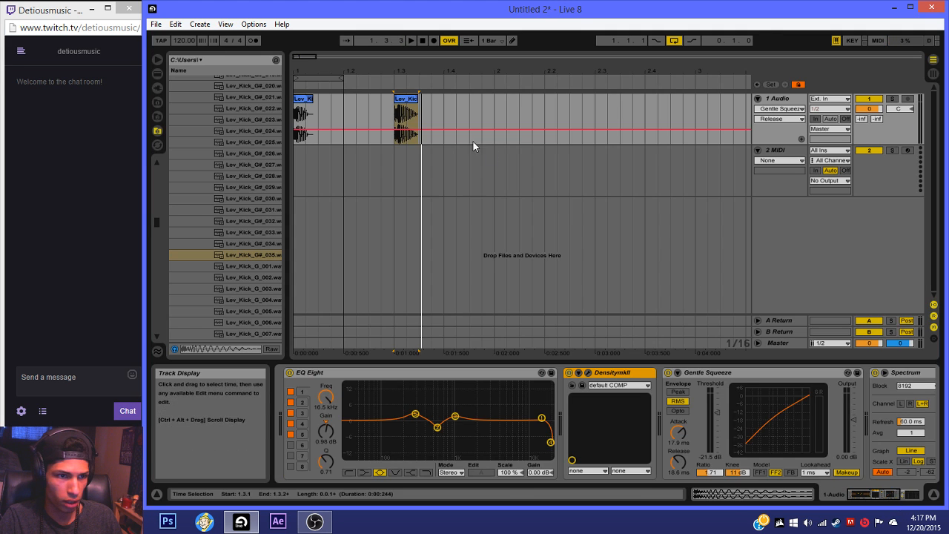
{"action": "right_click", "coordinate": [406, 98]}
{"action": "left_click", "coordinate": [458, 205]}
{"action": "left_click", "coordinate": [406, 118]}
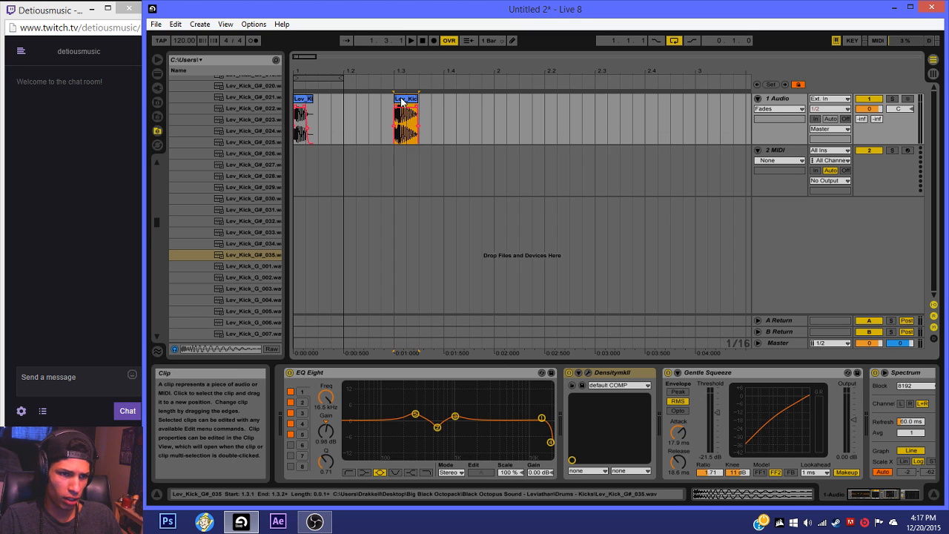
{"action": "right_click", "coordinate": [404, 104]}
Step: Try a 1/8 grid, return to 1/16, and shorten the Lev_Kick_G#_035 clip to one sixteenth note
{"action": "right_click", "coordinate": [569, 126]}
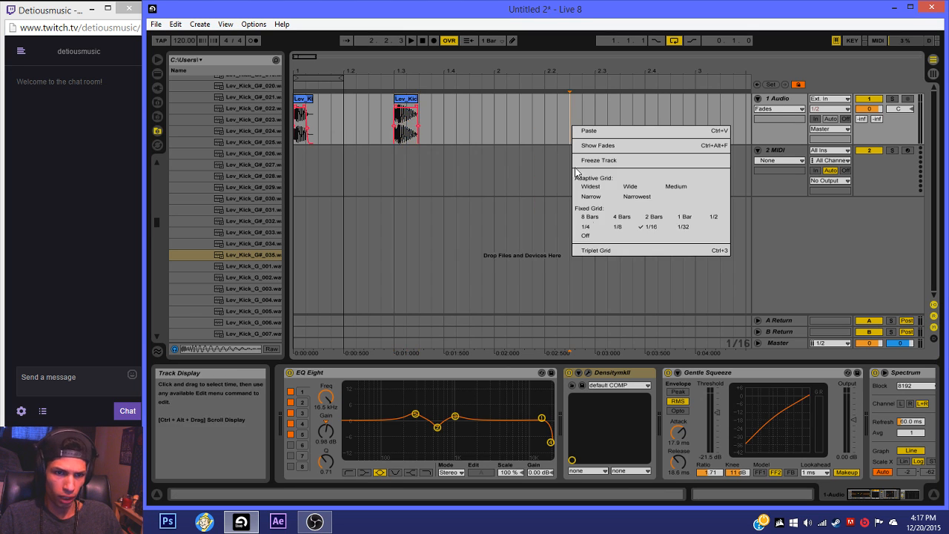
{"action": "left_click", "coordinate": [625, 227]}
{"action": "left_click", "coordinate": [406, 100]}
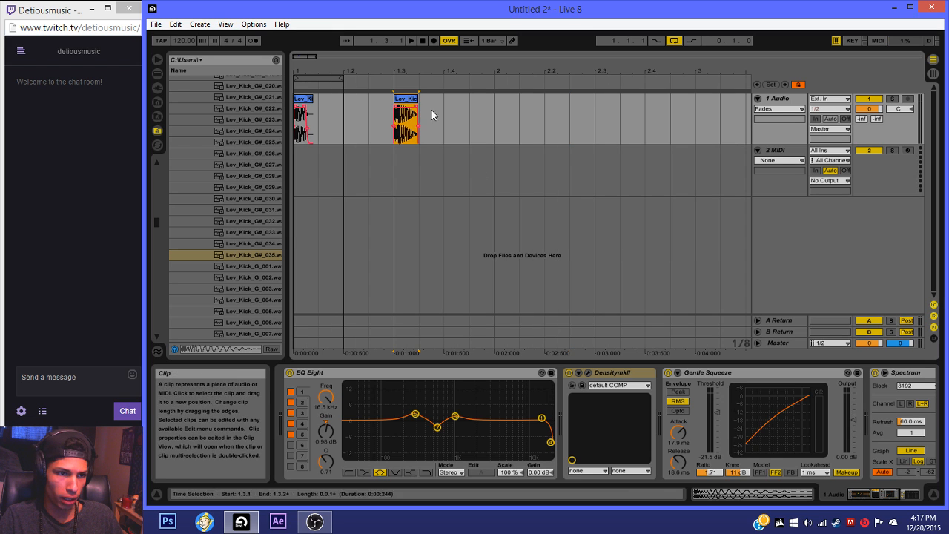
{"action": "right_click", "coordinate": [458, 123]}
{"action": "left_click", "coordinate": [536, 224]}
{"action": "left_click_drag", "start_coordinate": [417, 99], "coordinate": [407, 100]}
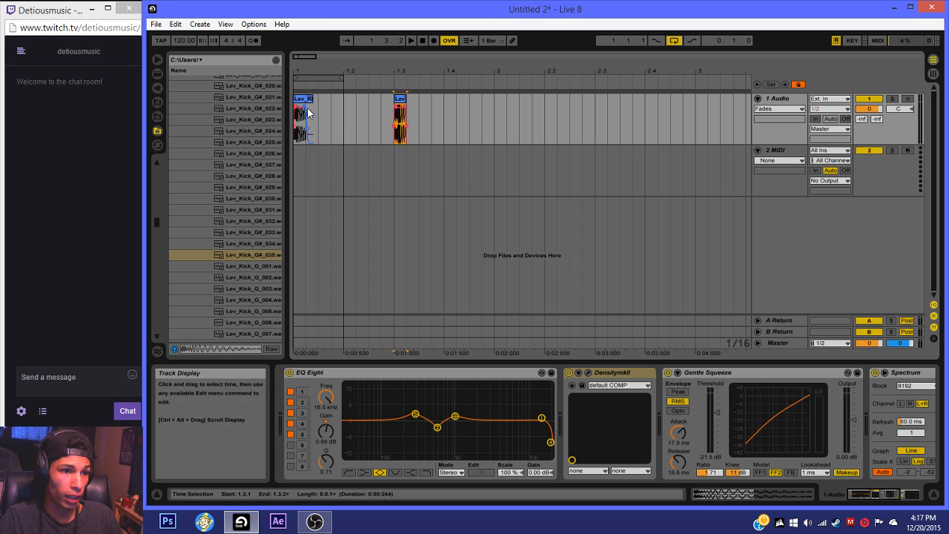
{"action": "left_click_drag", "start_coordinate": [321, 115], "coordinate": [296, 135]}
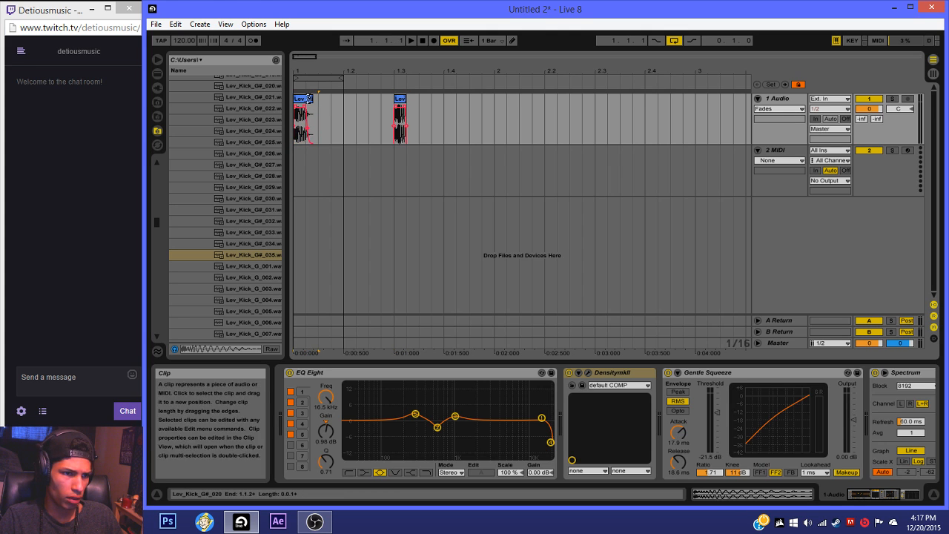
Step: Set the grid to 1/32 and extend the end of the Lev_Kick_G#_035 clip by one thirty-second note
{"action": "right_click", "coordinate": [399, 103]}
{"action": "right_click", "coordinate": [369, 137]}
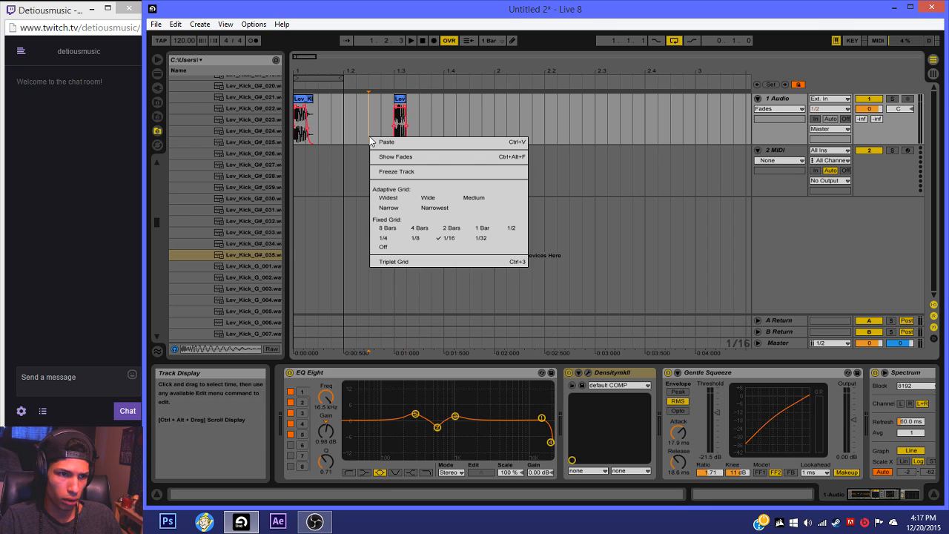
{"action": "left_click", "coordinate": [481, 238]}
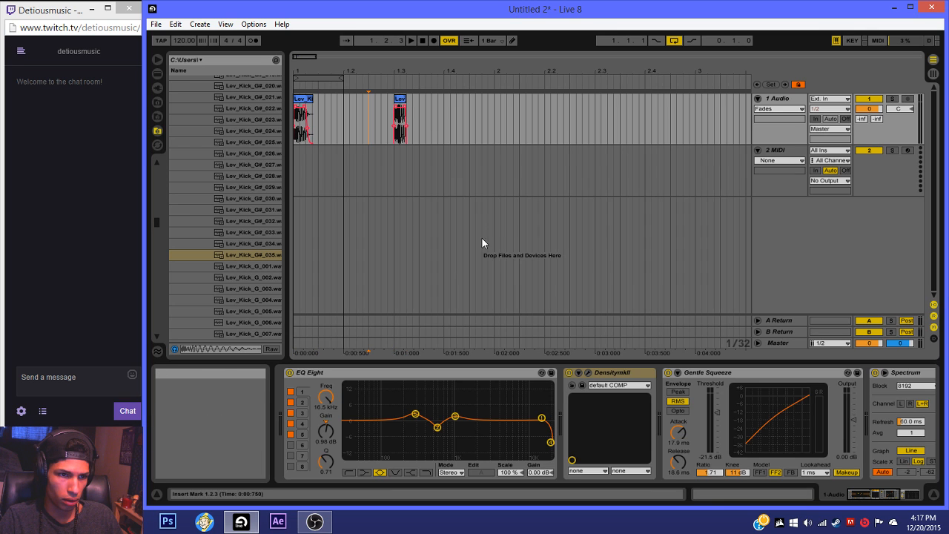
{"action": "left_click", "coordinate": [406, 99]}
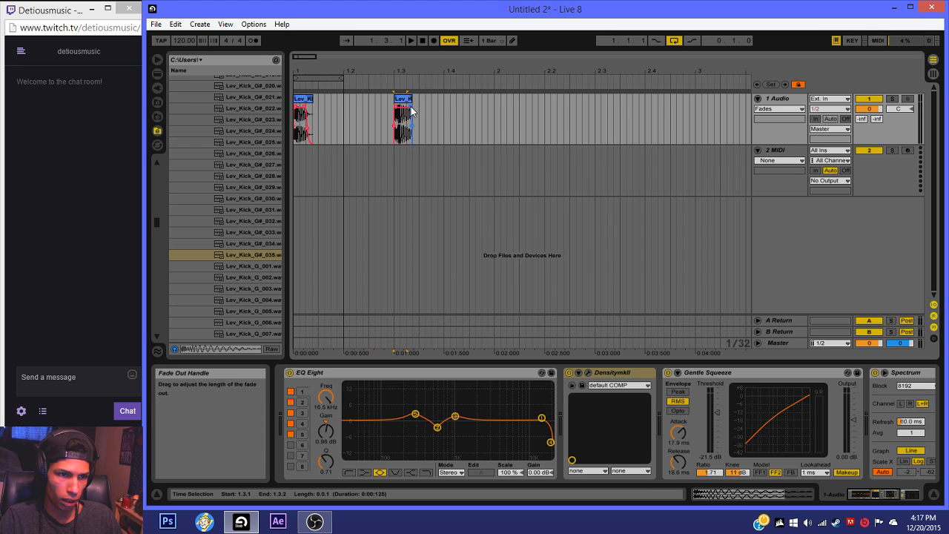
Step: Return the grid to 1/16 and play the Lev_Kick_G#_035 clip with its fade-out
{"action": "right_click", "coordinate": [390, 122]}
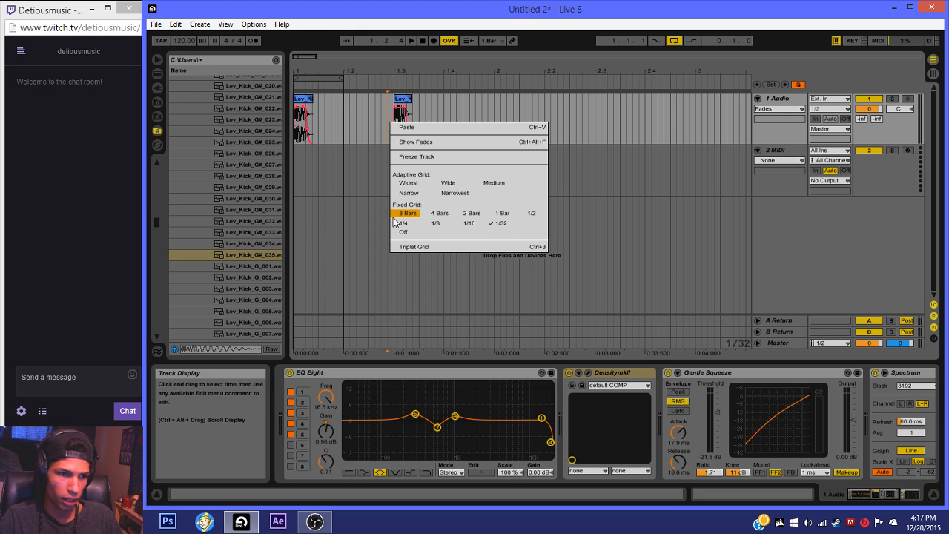
{"action": "left_click", "coordinate": [476, 225]}
{"action": "left_click", "coordinate": [406, 100]}
{"action": "key", "text": "space"}
{"action": "key", "text": "space"}
{"action": "key", "text": "space"}
{"action": "key", "text": "space"}
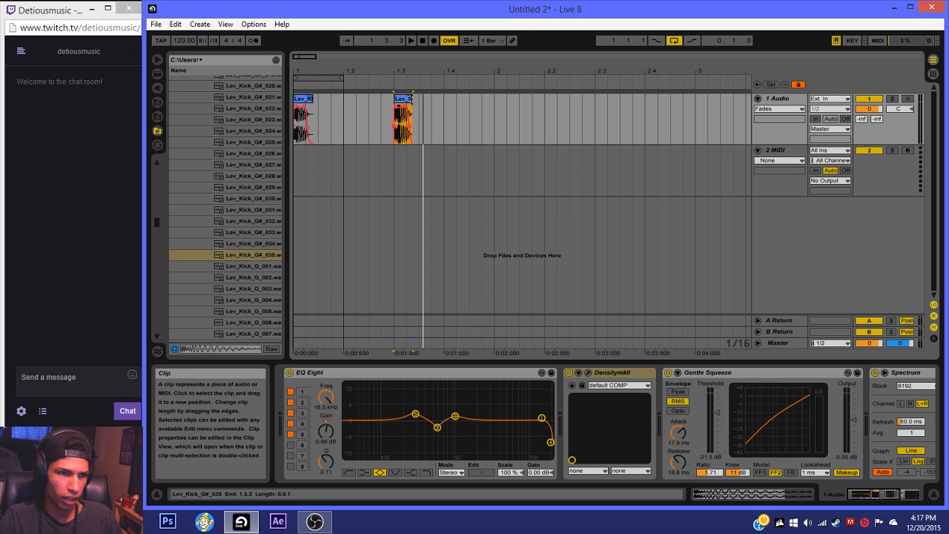
Step: Extend the Lev_Kick_G#_035 clip to its full length and shape its fade-out length and slope while replaying it
{"action": "left_click_drag", "start_coordinate": [411, 99], "coordinate": [420, 100]}
{"action": "key", "text": "space"}
{"action": "key", "text": "space"}
{"action": "key", "text": "space"}
{"action": "key", "text": "space"}
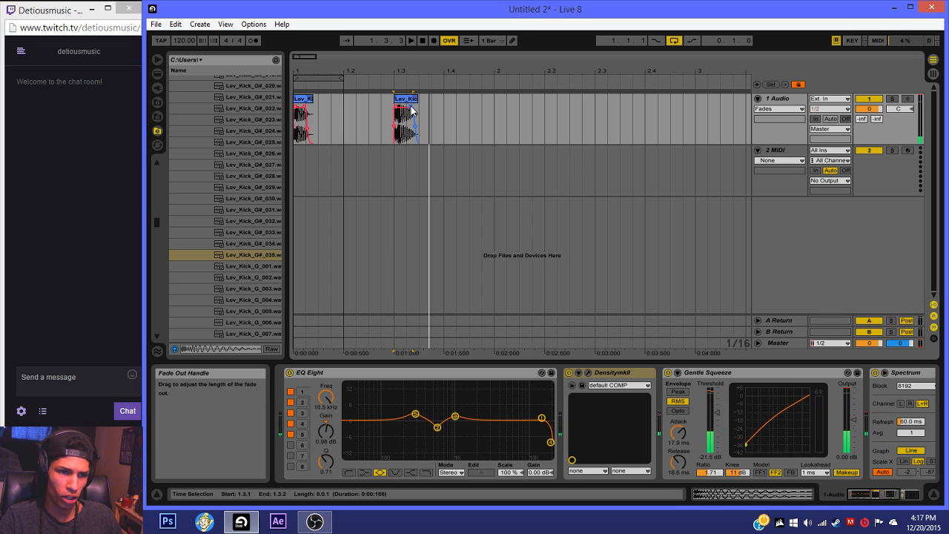
{"action": "key", "text": "space"}
{"action": "key", "text": "space"}
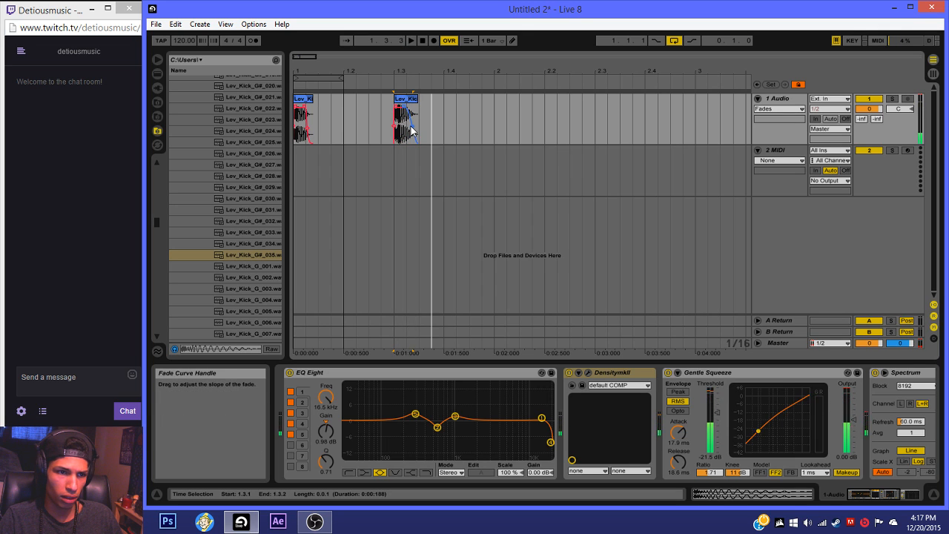
{"action": "key", "text": "space"}
{"action": "key", "text": "space"}
{"action": "key", "text": "space"}
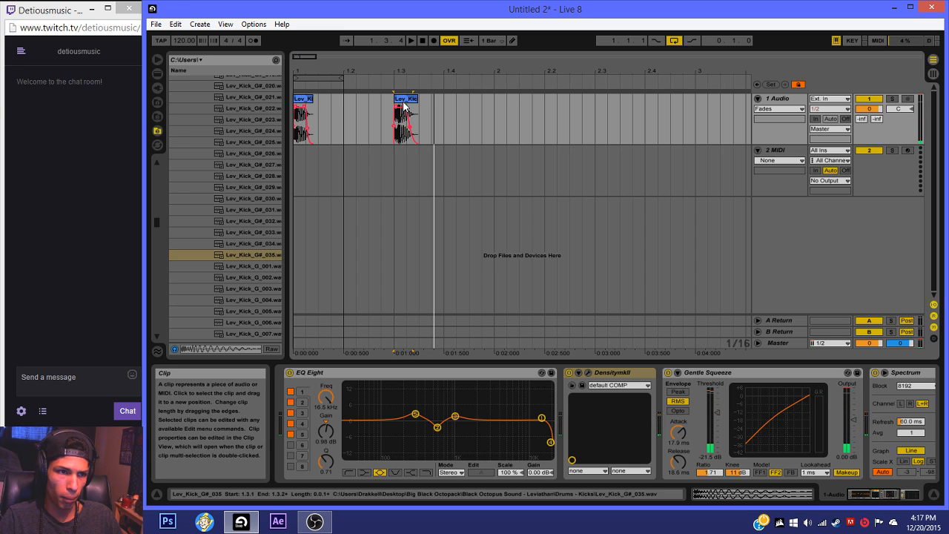
Step: Move the Lev_Kick_G#_035 clip to the start of bar 1, replacing the original kick, and play the loop
{"action": "left_click_drag", "start_coordinate": [404, 106], "coordinate": [304, 115]}
{"action": "key", "text": "space"}
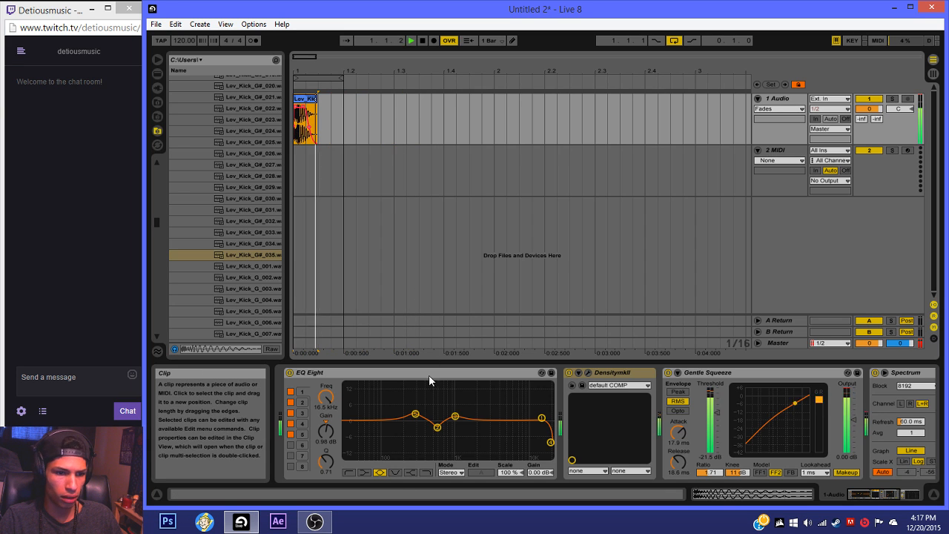
Step: Compare the kick with EQ Eight bypassed, re-enable it, and move band 5 to 365 Hz at 3.44 dB with band 3 slightly raised
{"action": "left_click", "coordinate": [290, 372]}
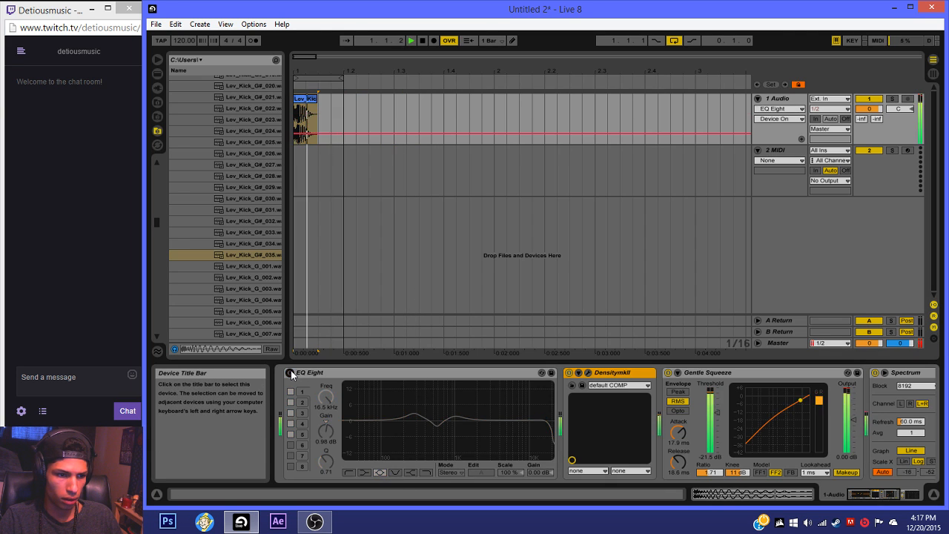
{"action": "left_click", "coordinate": [290, 373]}
{"action": "left_click_drag", "start_coordinate": [476, 423], "coordinate": [422, 411]}
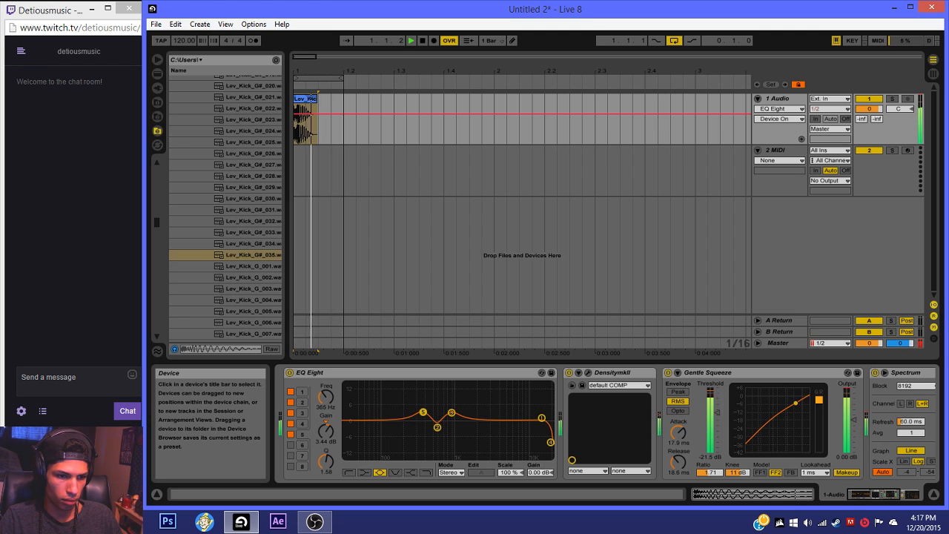
{"action": "key", "text": "space"}
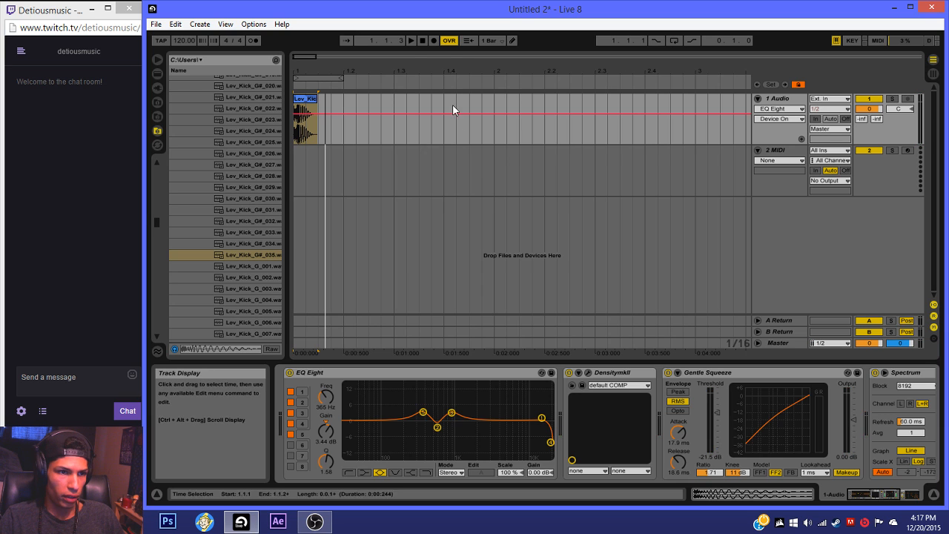
Step: Insert a new audio track between the 1 Audio and MIDI tracks and unfold it
{"action": "left_click", "coordinate": [783, 177]}
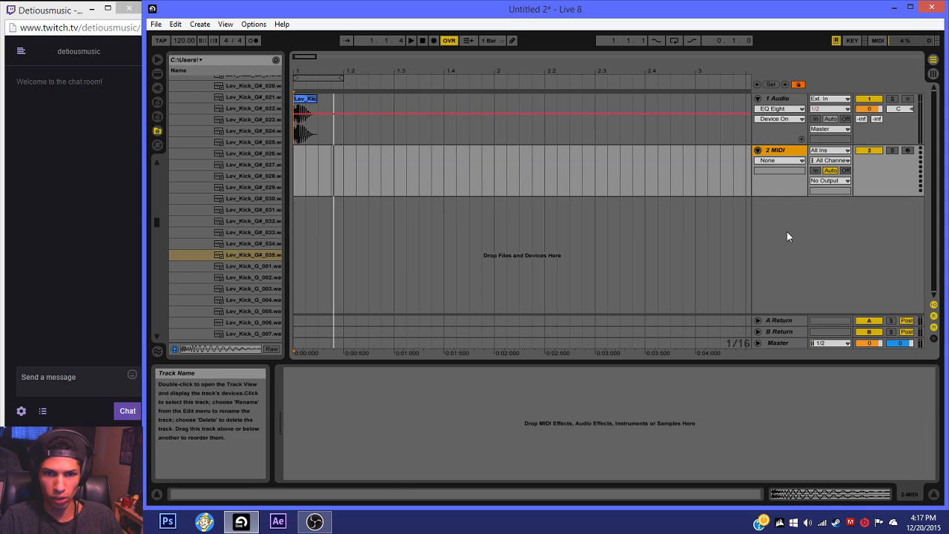
{"action": "right_click", "coordinate": [786, 235]}
{"action": "left_click", "coordinate": [804, 244]}
{"action": "left_click_drag", "start_coordinate": [776, 203], "coordinate": [773, 151]}
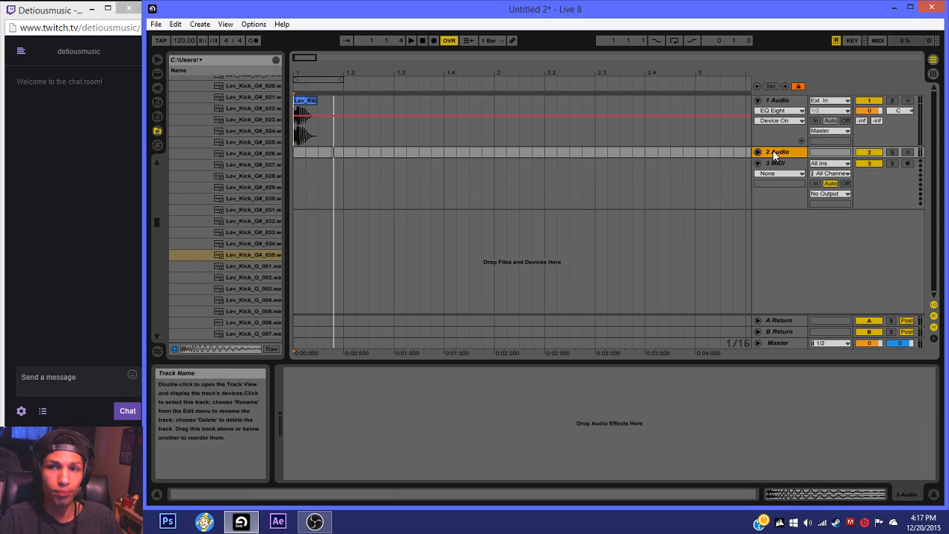
{"action": "left_click", "coordinate": [758, 152]}
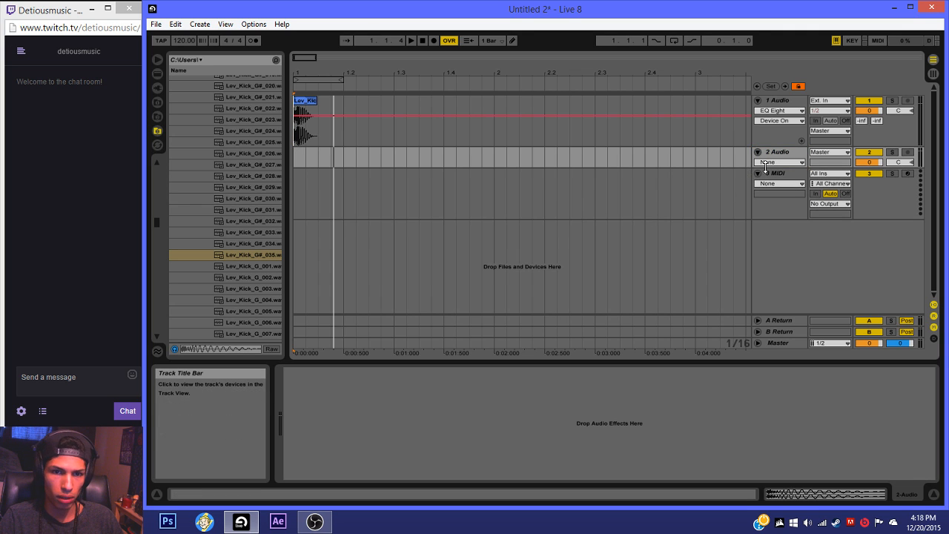
Step: Increase the height of the 2 Audio track until its full input and output routing fits
{"action": "left_click_drag", "start_coordinate": [765, 166], "coordinate": [762, 176]}
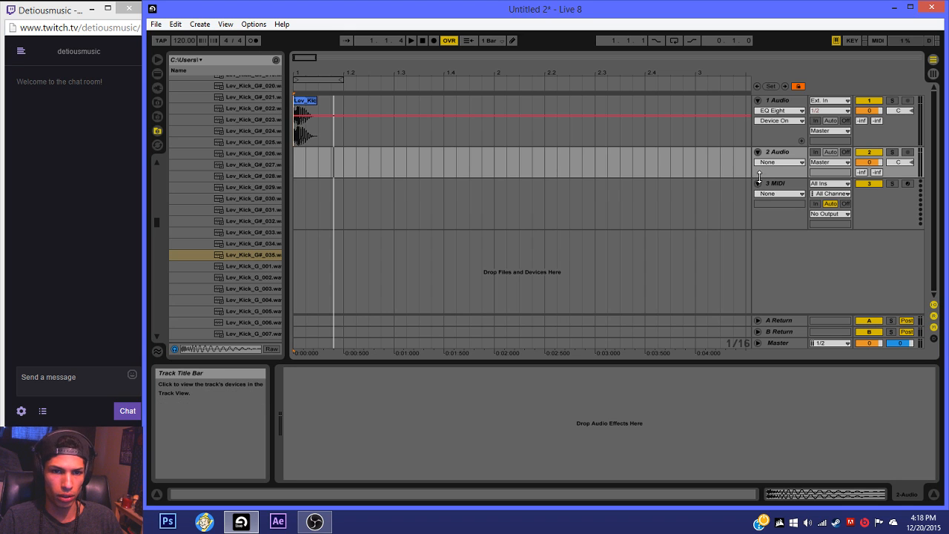
{"action": "left_click_drag", "start_coordinate": [758, 177], "coordinate": [758, 187]}
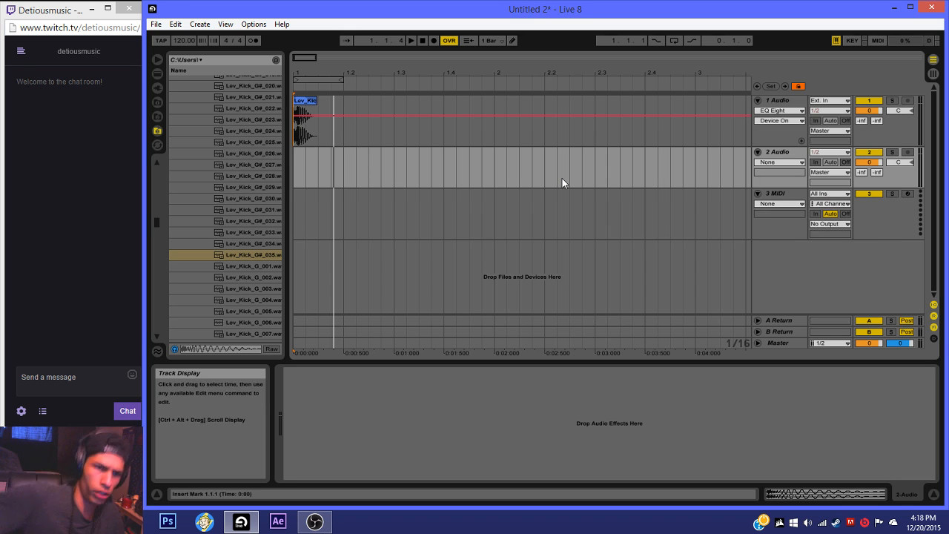
{"action": "mouse_move", "coordinate": [302, 58]}
{"action": "left_mouse_down"}
{"action": "mouse_move", "coordinate": [303, 100]}
{"action": "mouse_move", "coordinate": [298, 69]}
{"action": "left_mouse_up"}
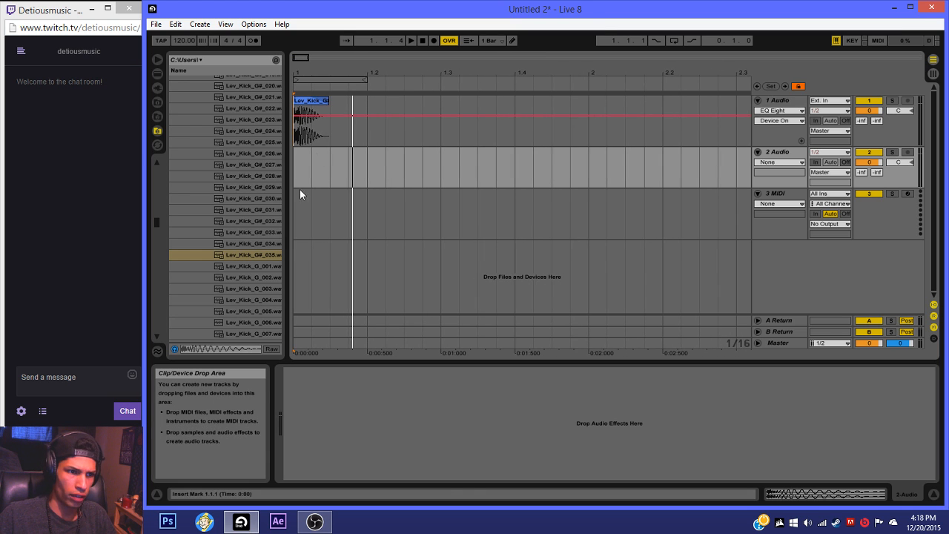
Step: Collapse the kick samples folder and look through the Leviathan drum folders from Snare & Claps to Toms
{"action": "left_click", "coordinate": [231, 143]}
{"action": "key", "text": "Left"}
{"action": "key", "text": "Left"}
{"action": "key", "text": "Down"}
{"action": "key", "text": "Down"}
{"action": "key", "text": "Down"}
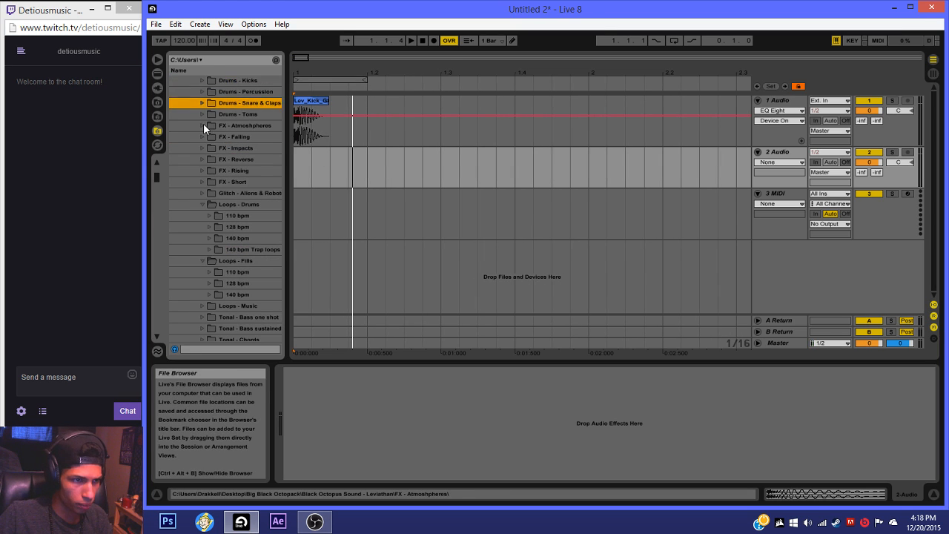
{"action": "scroll", "coordinate": [203, 122], "scroll_direction": "up", "scroll_amount": 1}
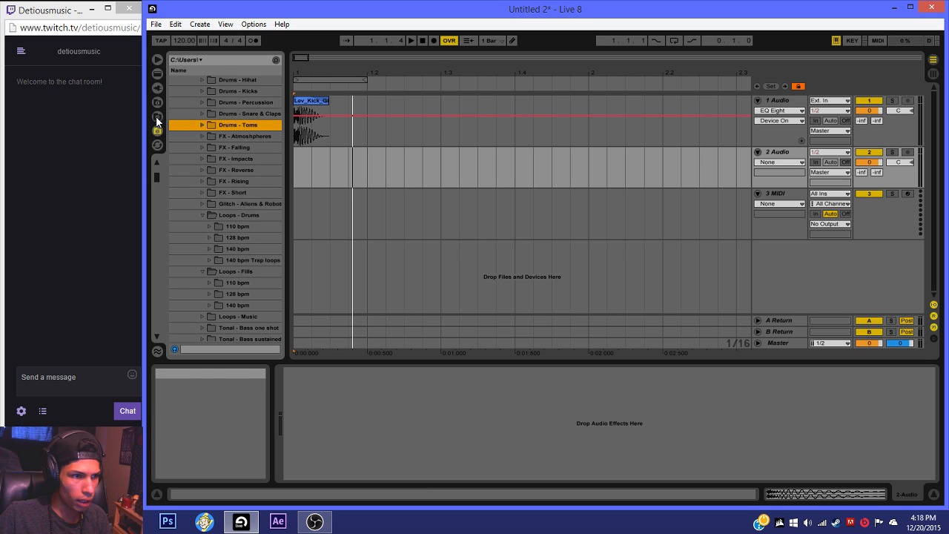
Step: Switch the file browser to the Desktop location, collapse the Starchild stems folder and look through the folders for drum samples
{"action": "left_click", "coordinate": [157, 117]}
{"action": "left_click", "coordinate": [158, 103]}
{"action": "scroll", "coordinate": [230, 172], "scroll_direction": "up", "scroll_amount": 2}
{"action": "scroll", "coordinate": [230, 172], "scroll_direction": "up", "scroll_amount": 3}
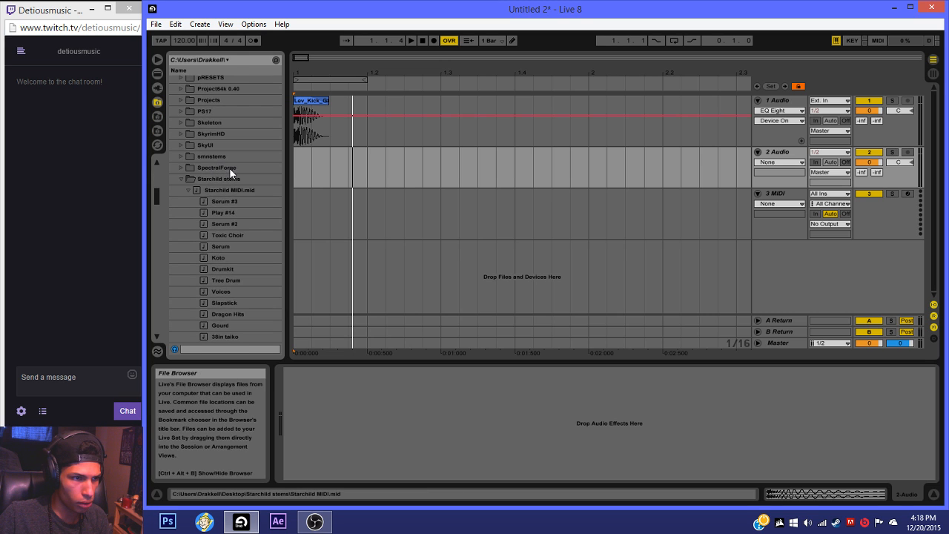
{"action": "left_click", "coordinate": [181, 180]}
{"action": "scroll", "coordinate": [200, 190], "scroll_direction": "down", "scroll_amount": 3}
{"action": "scroll", "coordinate": [200, 190], "scroll_direction": "up", "scroll_amount": 5}
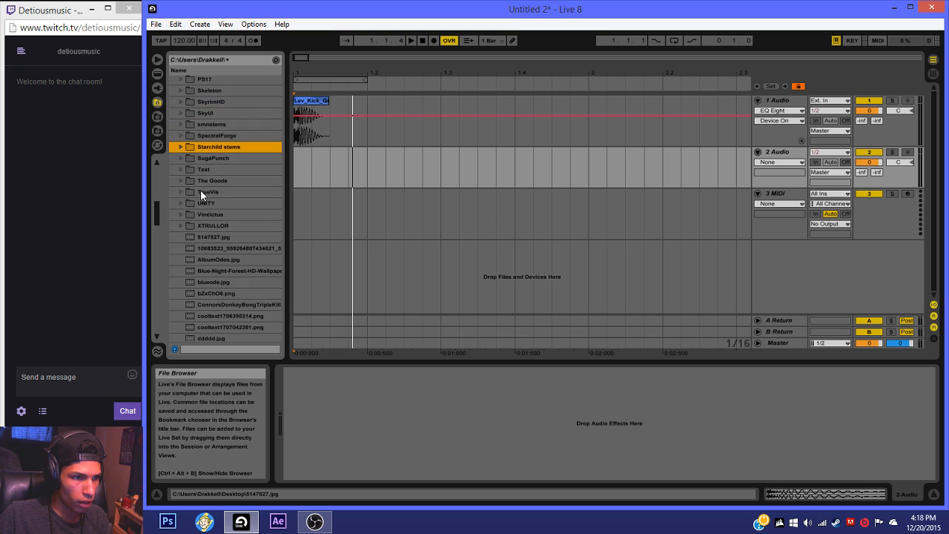
{"action": "scroll", "coordinate": [181, 185], "scroll_direction": "up", "scroll_amount": 6}
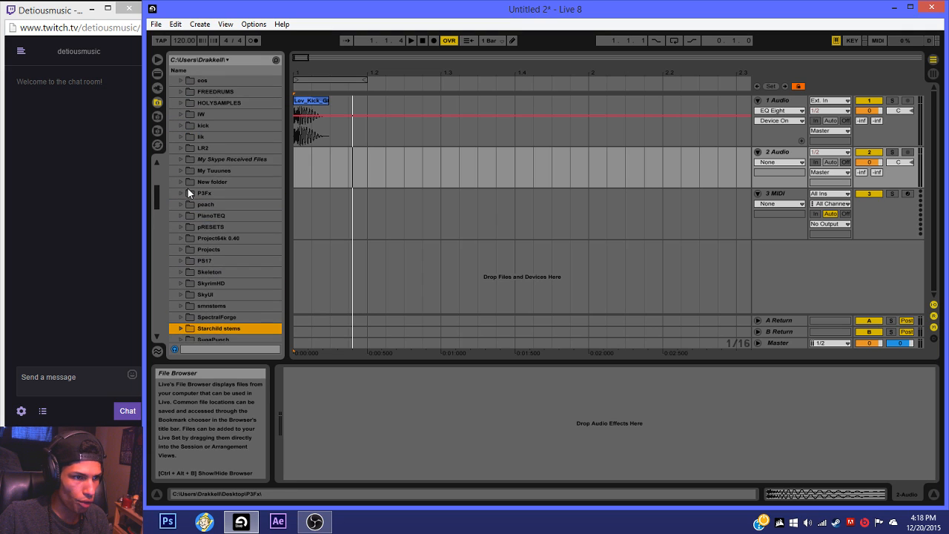
{"action": "scroll", "coordinate": [187, 188], "scroll_direction": "down", "scroll_amount": 4}
{"action": "scroll", "coordinate": [191, 270], "scroll_direction": "down", "scroll_amount": 2}
{"action": "scroll", "coordinate": [173, 189], "scroll_direction": "up", "scroll_amount": 4}
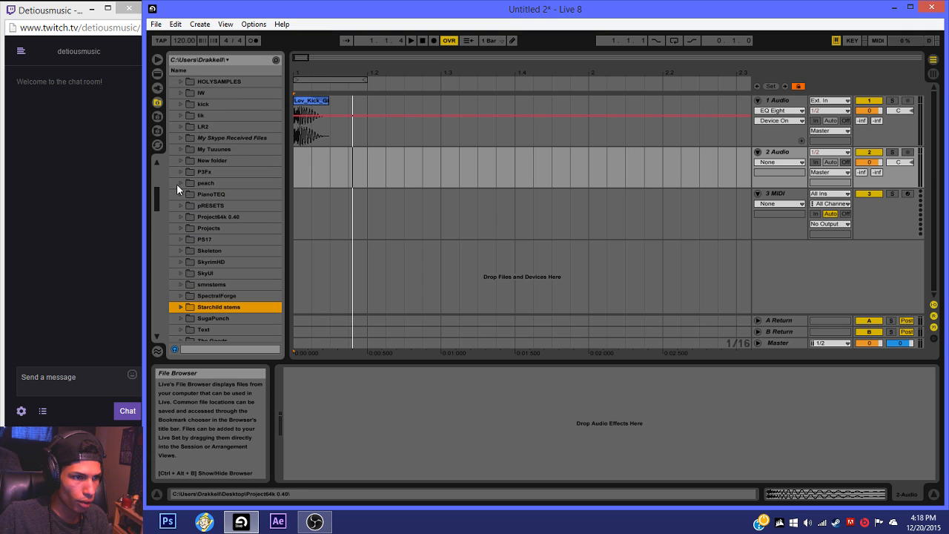
{"action": "scroll", "coordinate": [182, 184], "scroll_direction": "up", "scroll_amount": 2}
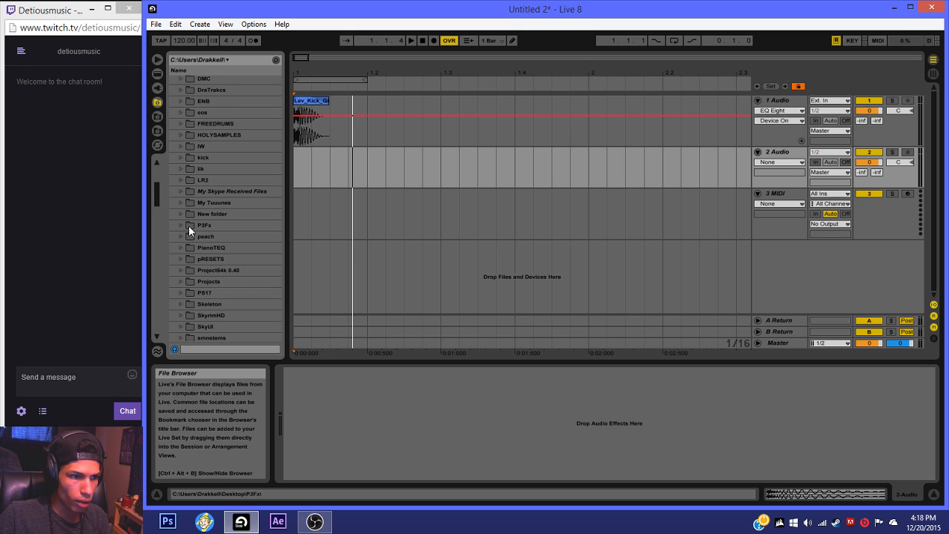
Step: Expand the Projects folder down to messaround Project, Samples, Processed and select its Consolidate folder
{"action": "left_click", "coordinate": [183, 281]}
{"action": "scroll", "coordinate": [208, 240], "scroll_direction": "down", "scroll_amount": 3}
{"action": "left_click", "coordinate": [212, 223]}
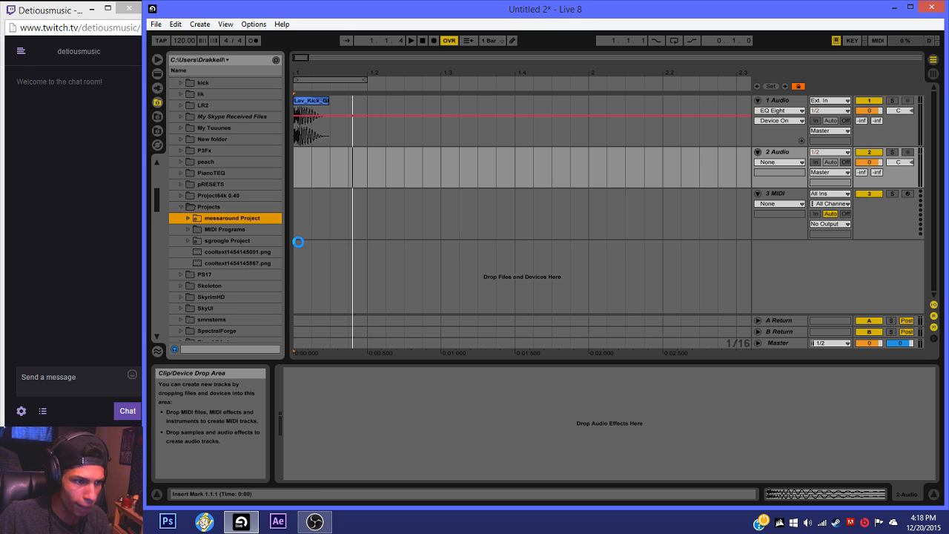
{"action": "key", "text": "Right"}
{"action": "key", "text": "Down"}
{"action": "key", "text": "Down"}
{"action": "key", "text": "Right"}
{"action": "key", "text": "Down"}
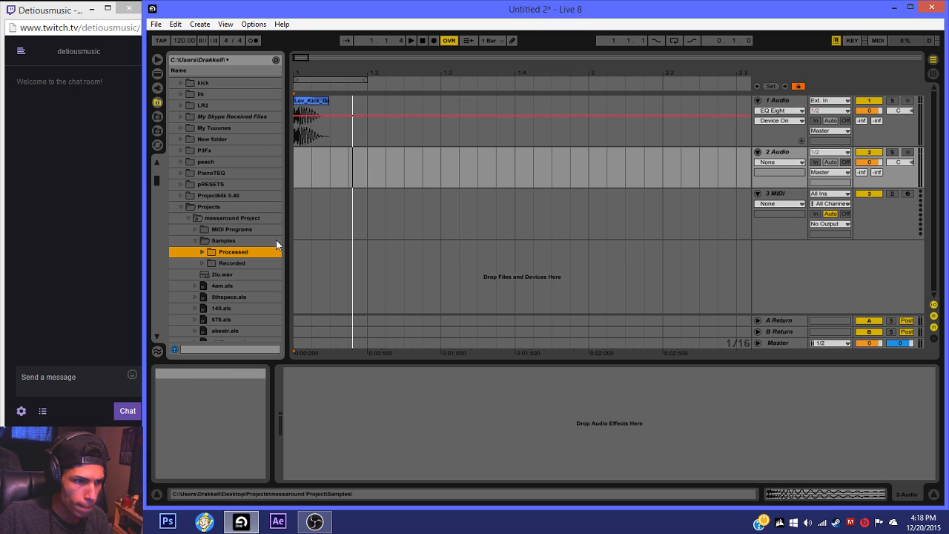
{"action": "key", "text": "Right"}
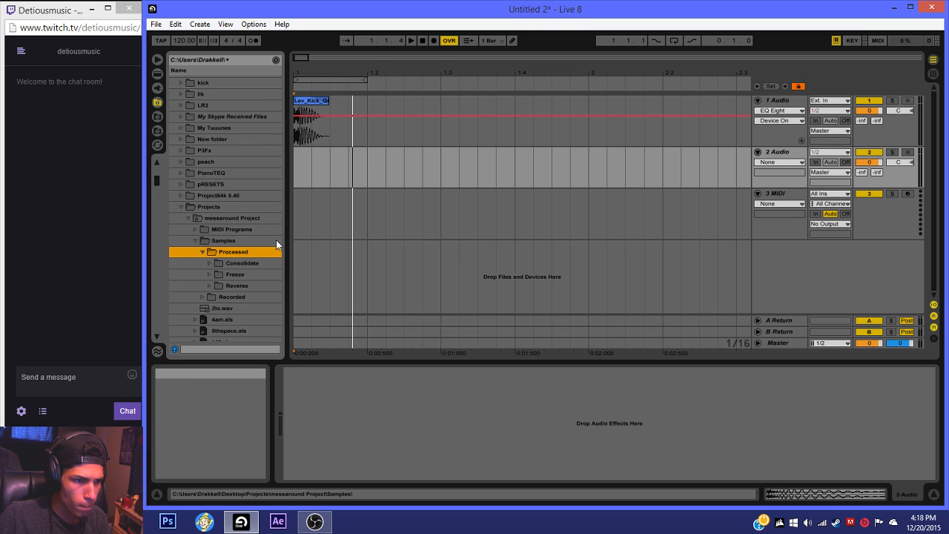
{"action": "key", "text": "Down"}
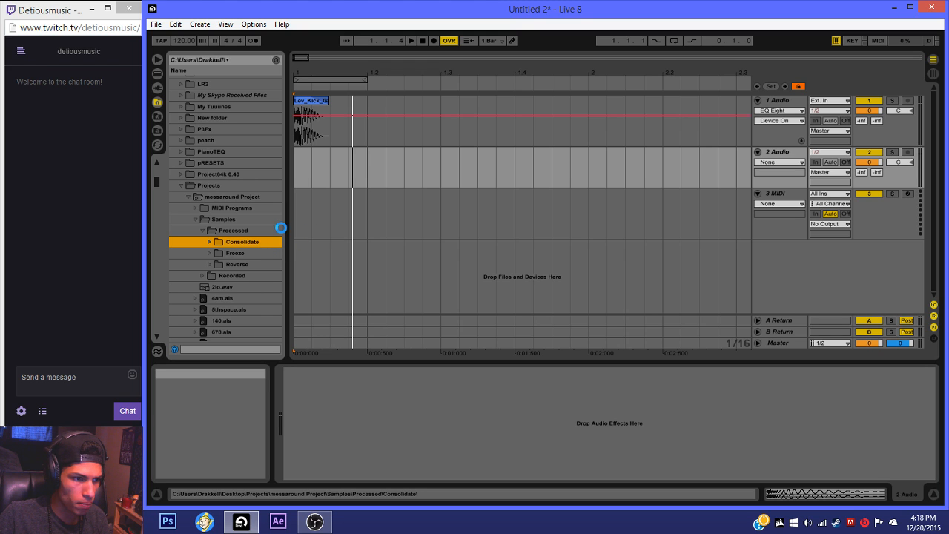
Step: Expand the Consolidate folder and audition its (Freeze) and 1 2-Audio samples one after another
{"action": "key", "text": "Right"}
{"action": "key", "text": "Down"}
{"action": "key", "text": "Down"}
{"action": "key", "text": "Down"}
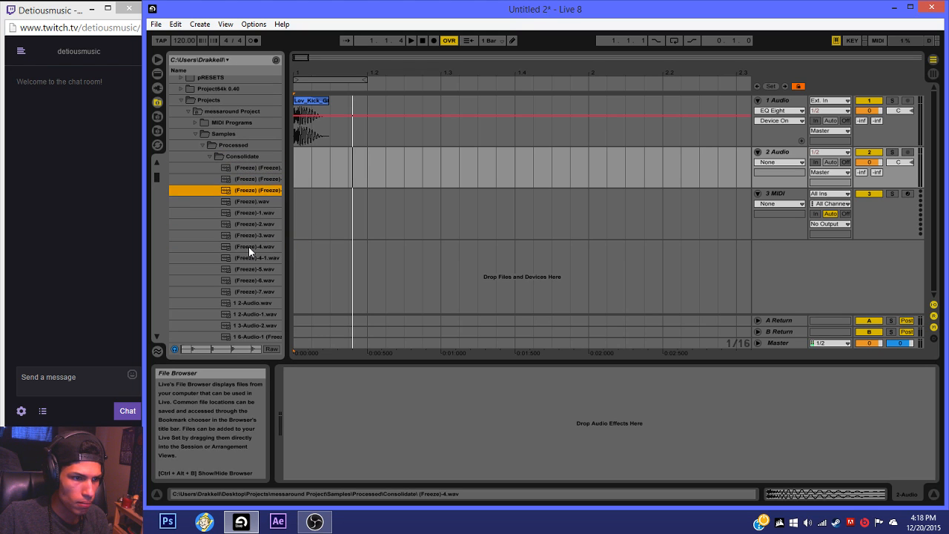
{"action": "key", "text": "Down"}
{"action": "key", "text": "Down"}
{"action": "key", "text": "Down"}
{"action": "key", "text": "Down"}
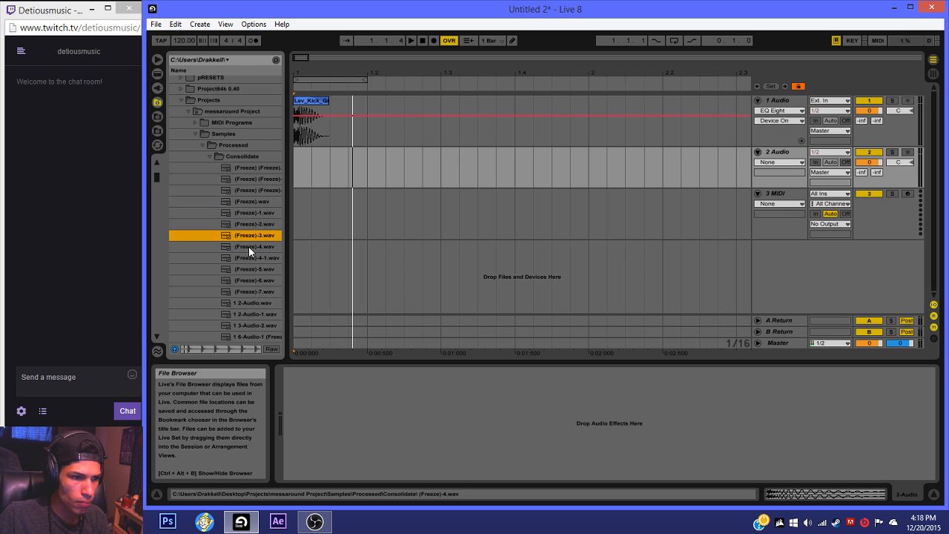
{"action": "key", "text": "Up"}
{"action": "key", "text": "Down"}
{"action": "key", "text": "Down"}
{"action": "key", "text": "Down"}
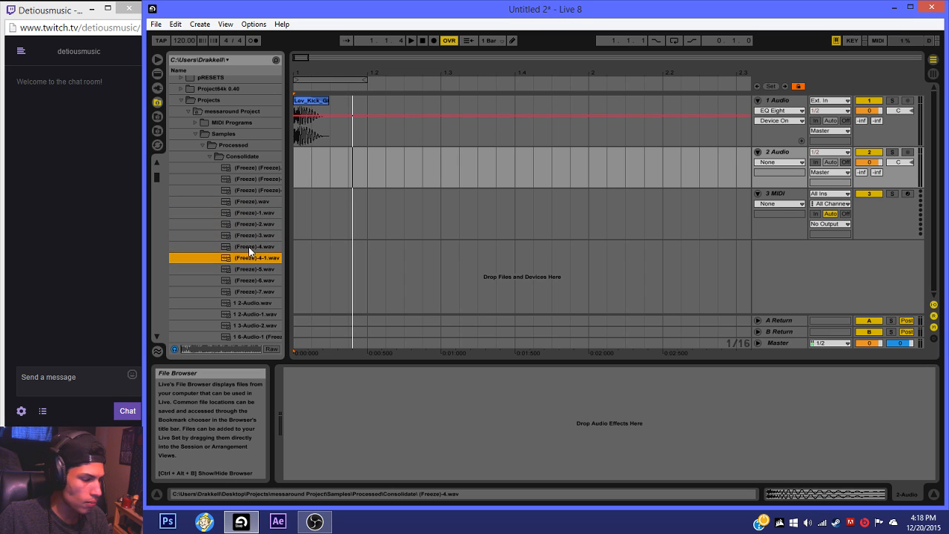
{"action": "key", "text": "Down"}
{"action": "key", "text": "Down"}
{"action": "key", "text": "Down"}
{"action": "key", "text": "Down"}
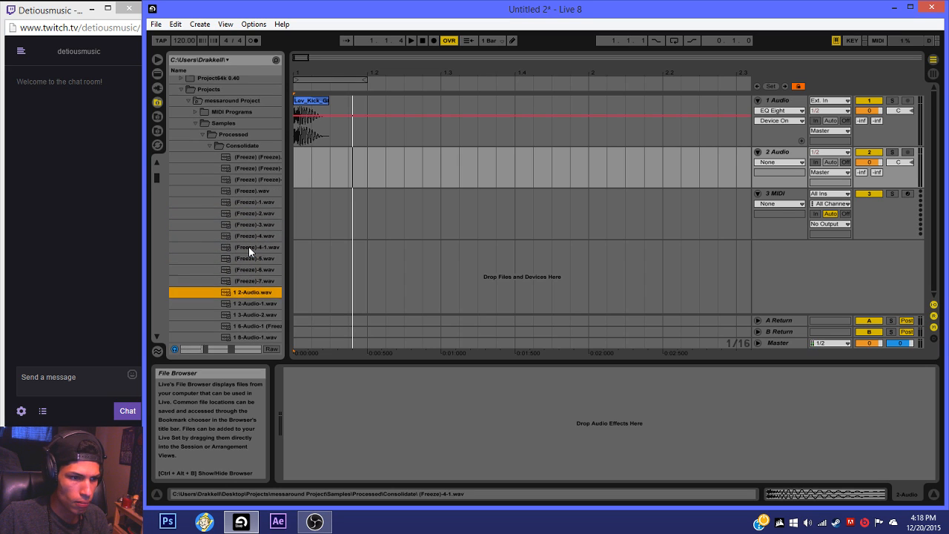
{"action": "key", "text": "Down"}
{"action": "key", "text": "Up"}
{"action": "key", "text": "Up"}
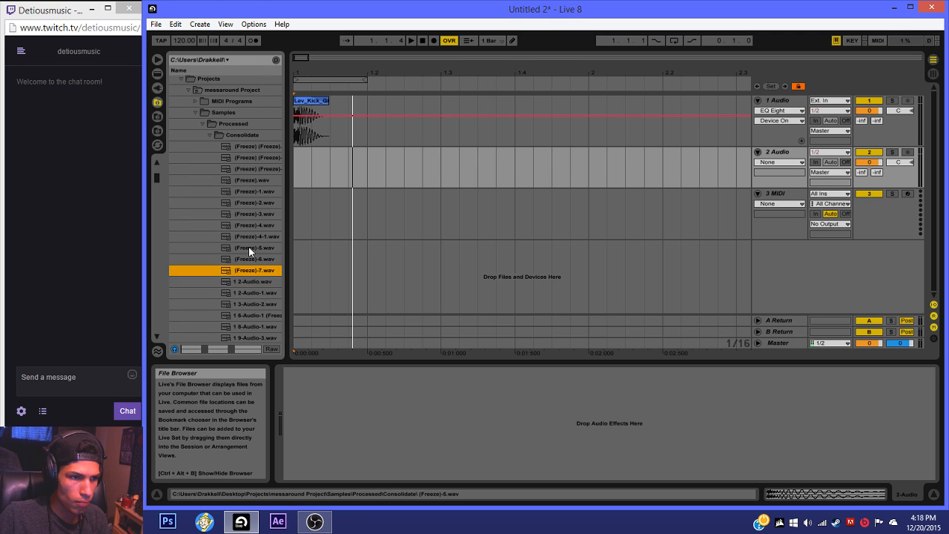
Step: Collapse the Consolidate folder, expand the Freeze folder and audition 001snare.wav
{"action": "key", "text": "Left"}
{"action": "key", "text": "Left"}
{"action": "scroll", "coordinate": [217, 220], "scroll_direction": "up", "scroll_amount": 2}
{"action": "key", "text": "Up"}
{"action": "key", "text": "Down"}
{"action": "key", "text": "Down"}
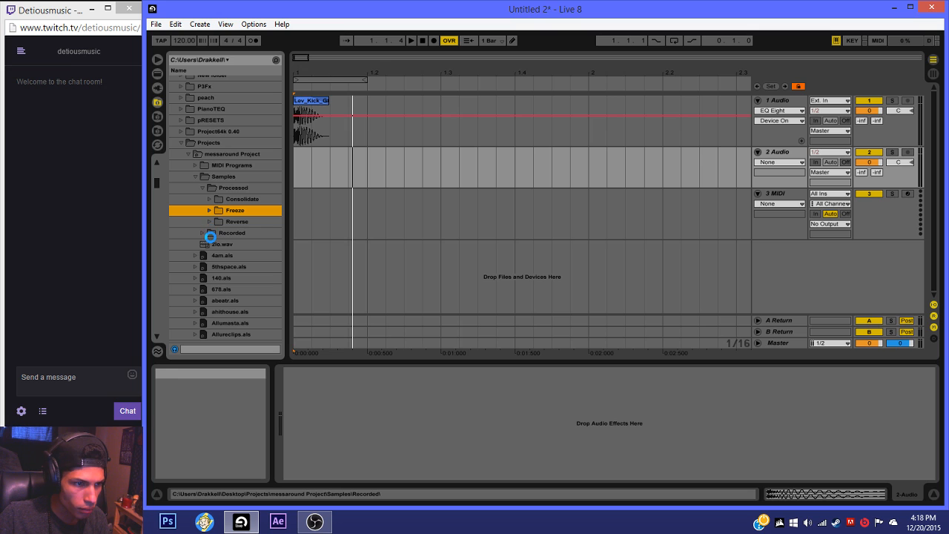
{"action": "key", "text": "Right"}
{"action": "key", "text": "Down"}
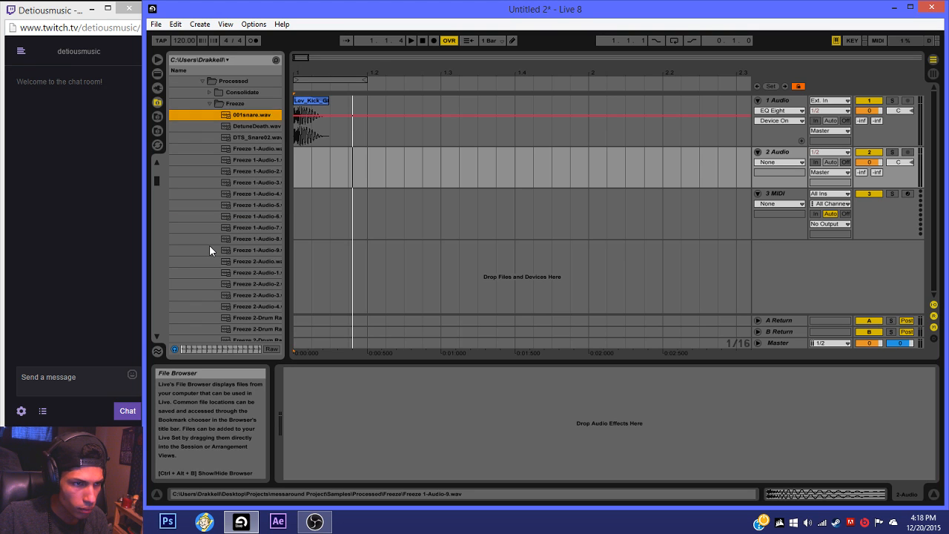
{"action": "key", "text": "Down"}
{"action": "key", "text": "Up"}
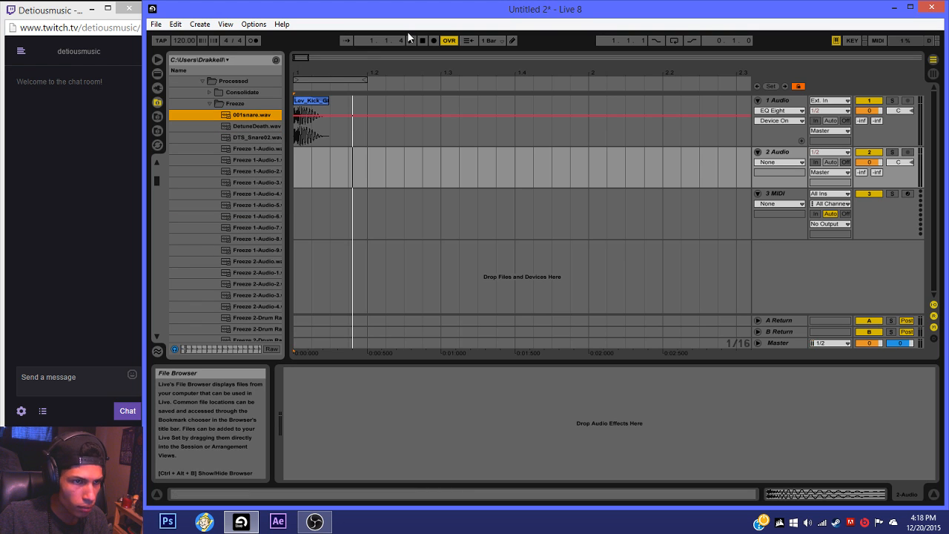
Step: Place 001snare.wav on the 2 Audio track at 1.1.3 and set the song tempo to 140 BPM
{"action": "left_click_drag", "start_coordinate": [299, 58], "coordinate": [300, 64]}
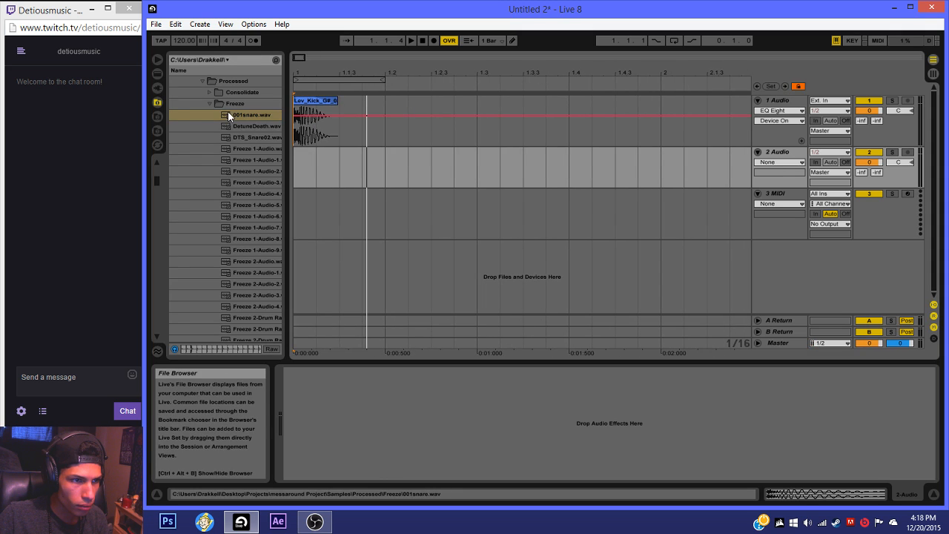
{"action": "left_click_drag", "start_coordinate": [227, 111], "coordinate": [348, 179]}
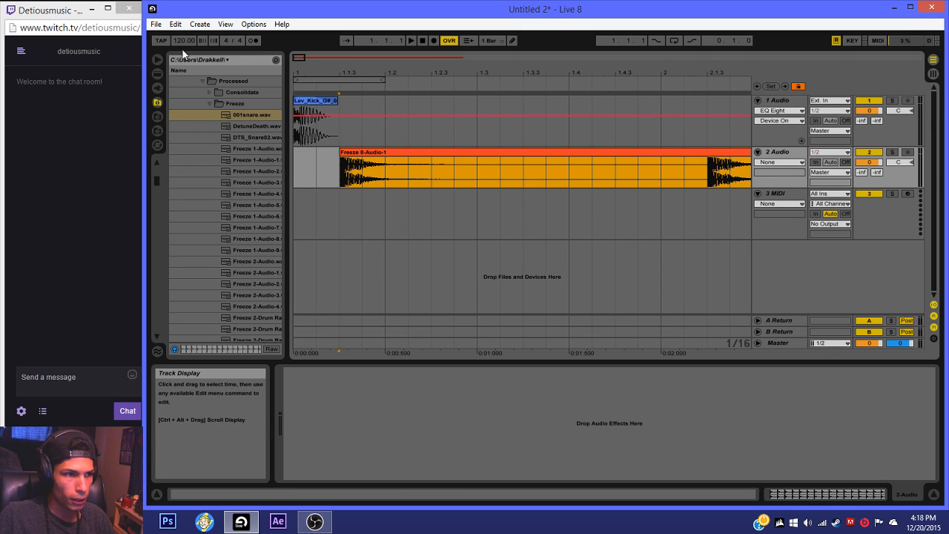
{"action": "left_click_drag", "start_coordinate": [184, 40], "coordinate": [184, 28]}
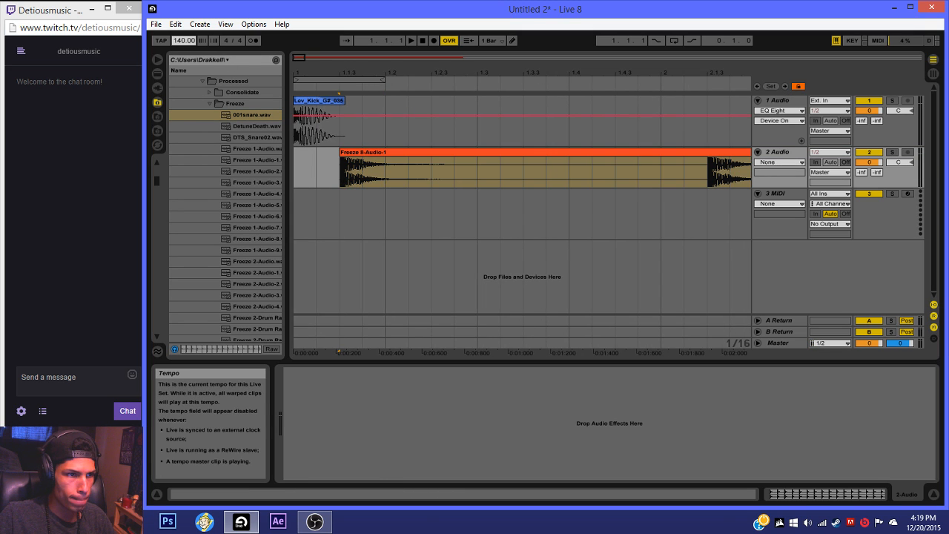
Step: Set the arrangement's fixed grid to 1/8 and move the snare clip on 2 Audio to start at 1.3
{"action": "right_click", "coordinate": [381, 126]}
{"action": "left_click", "coordinate": [395, 261]}
{"action": "right_click", "coordinate": [432, 120]}
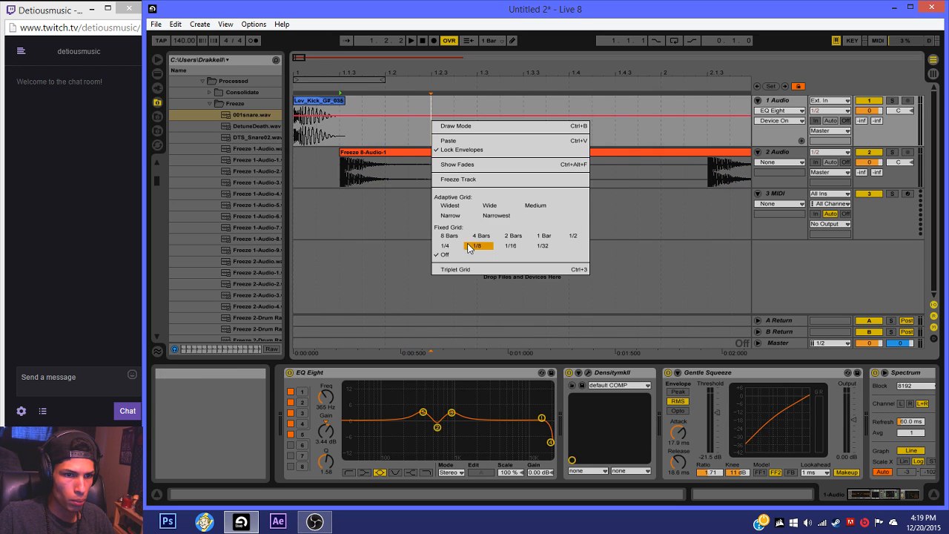
{"action": "left_click", "coordinate": [468, 247]}
{"action": "left_click", "coordinate": [382, 154]}
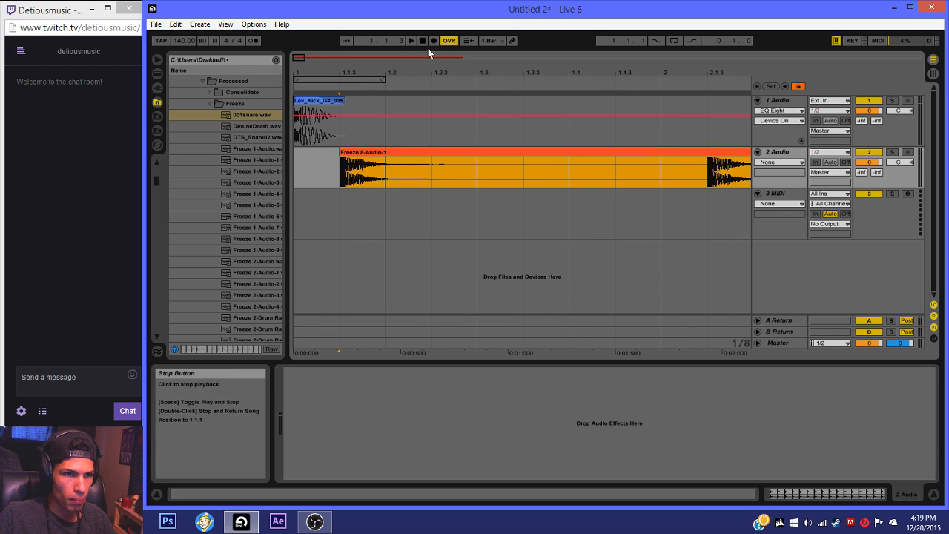
{"action": "left_click_drag", "start_coordinate": [386, 150], "coordinate": [523, 153]}
Step: Duplicate the first bar of the kick on 1 Audio four times, so kicks start bars 1 through 5
{"action": "left_click_drag", "start_coordinate": [445, 72], "coordinate": [445, 32]}
{"action": "left_click_drag", "start_coordinate": [386, 133], "coordinate": [269, 143]}
{"action": "key", "text": "ctrl+d"}
{"action": "key", "text": "ctrl+d"}
{"action": "key", "text": "ctrl+d"}
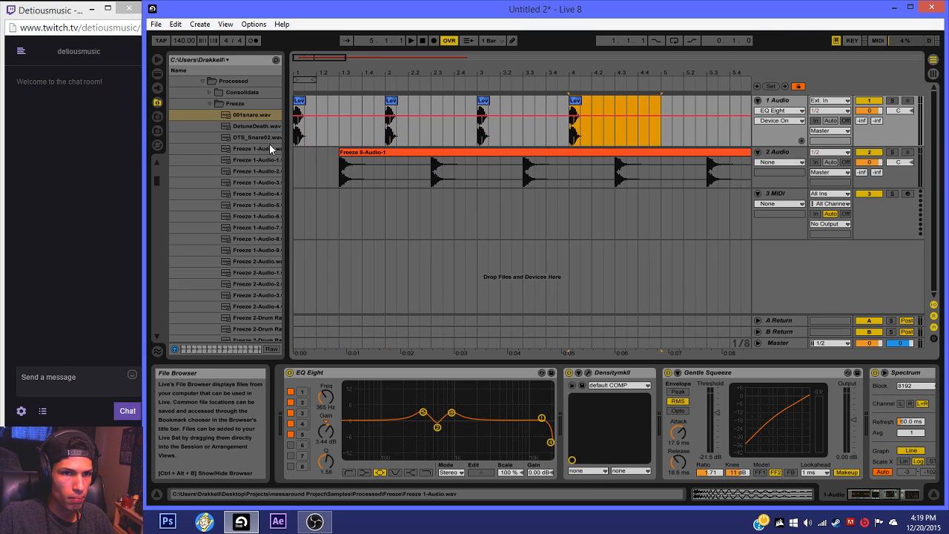
{"action": "key", "text": "ctrl+d"}
Step: Play the kick and snare pattern, and audition the first kick clip and the snare clip separately to compare them
{"action": "left_click", "coordinate": [412, 41]}
{"action": "left_click_drag", "start_coordinate": [357, 56], "coordinate": [339, 63]}
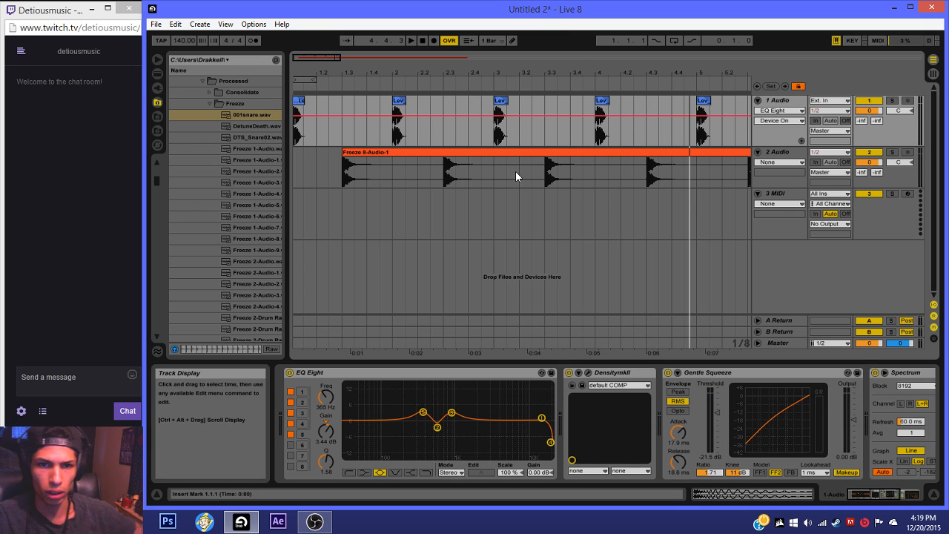
{"action": "left_click", "coordinate": [296, 104]}
{"action": "key", "text": "space"}
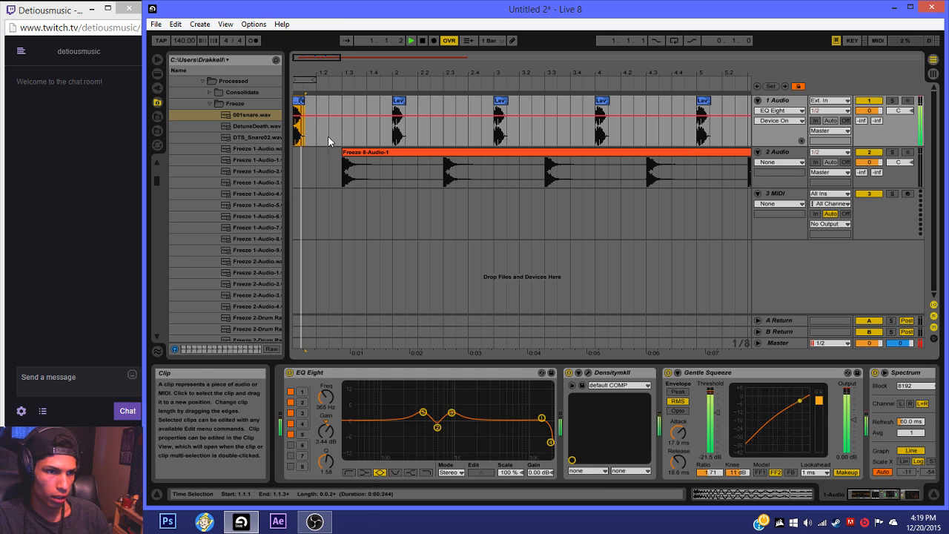
{"action": "key", "text": "space"}
{"action": "left_click", "coordinate": [361, 153]}
{"action": "key", "text": "space"}
{"action": "key", "text": "space"}
{"action": "left_click", "coordinate": [297, 106]}
{"action": "key", "text": "space"}
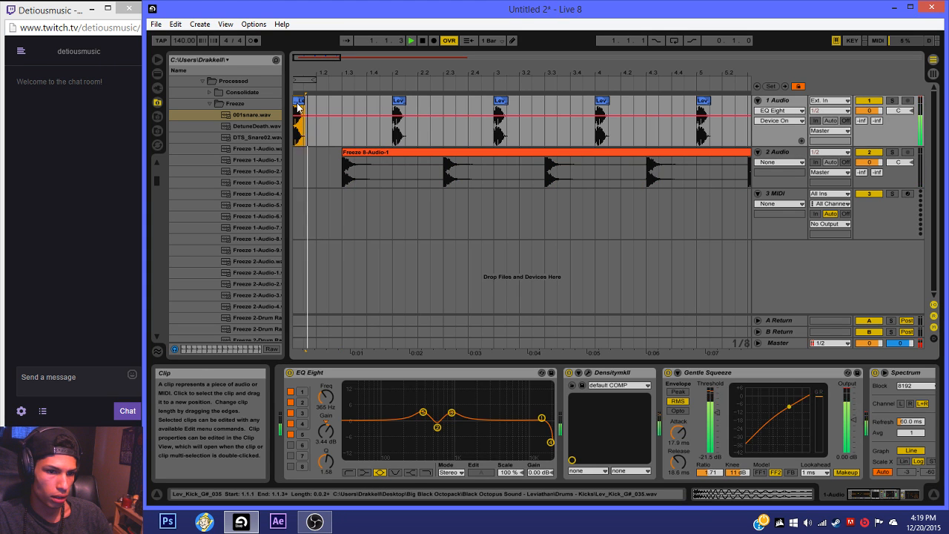
{"action": "key", "text": "space"}
Step: Open the DensitymkII plug-in window on 1 Audio, check its meters while playing the kick, and close it
{"action": "left_click", "coordinate": [588, 373]}
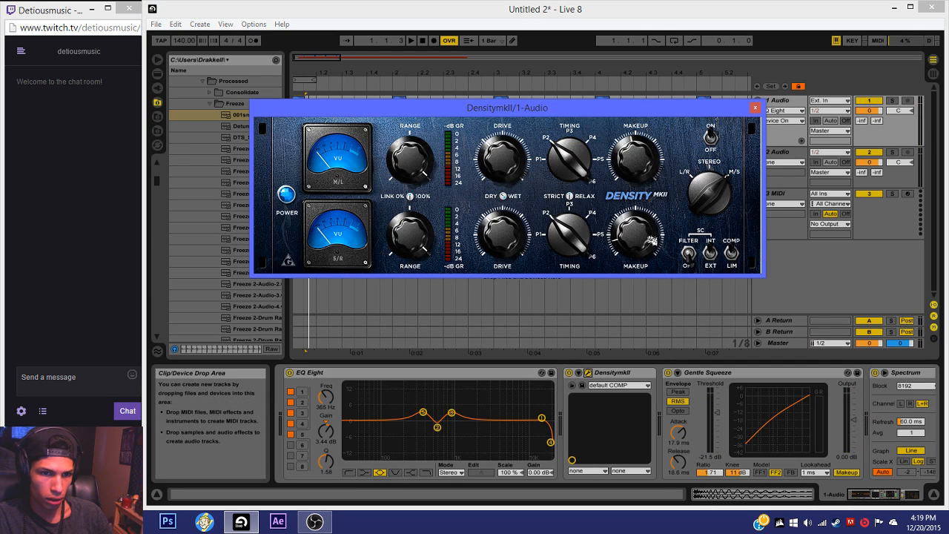
{"action": "key", "text": "space"}
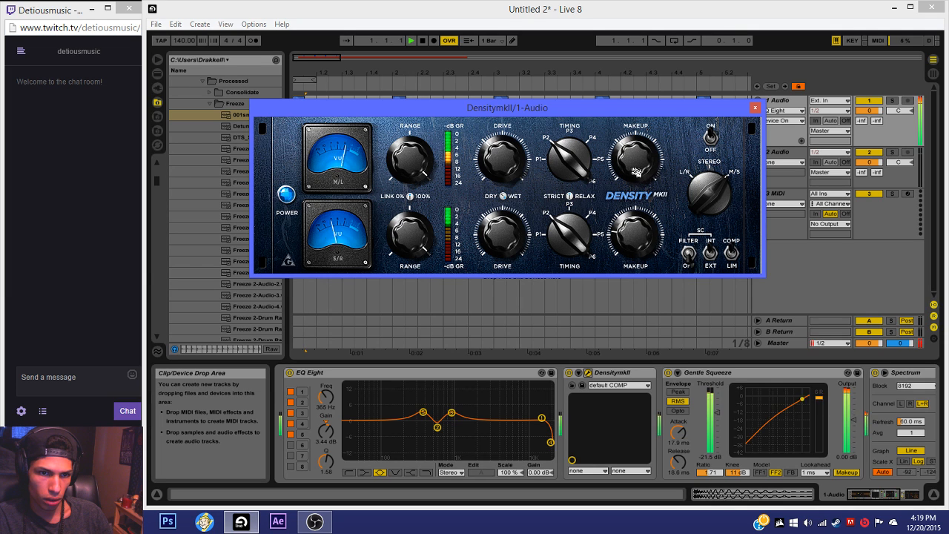
{"action": "left_click", "coordinate": [588, 373]}
{"action": "left_click", "coordinate": [605, 374]}
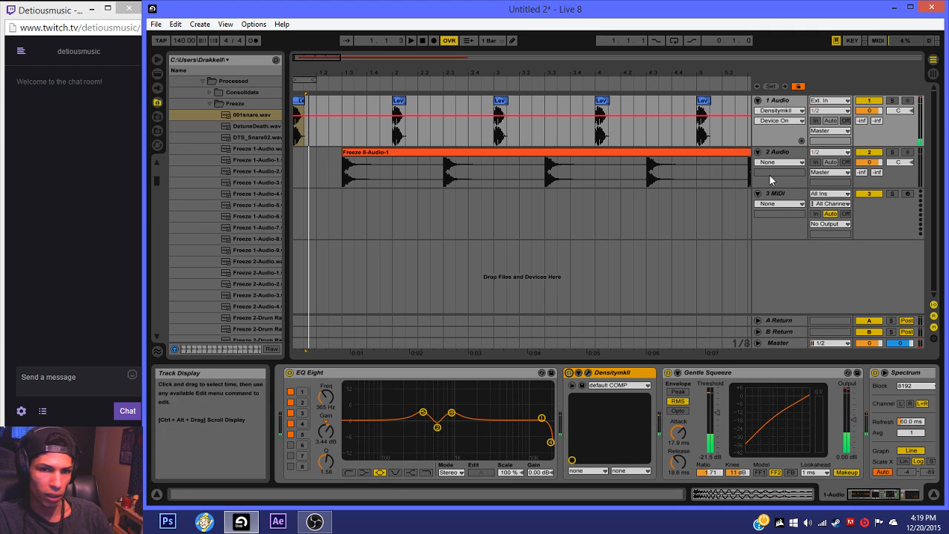
Step: Insert a new audio track directly below 2 Audio
{"action": "right_click", "coordinate": [774, 152]}
{"action": "key", "text": "Escape"}
{"action": "right_click", "coordinate": [775, 152]}
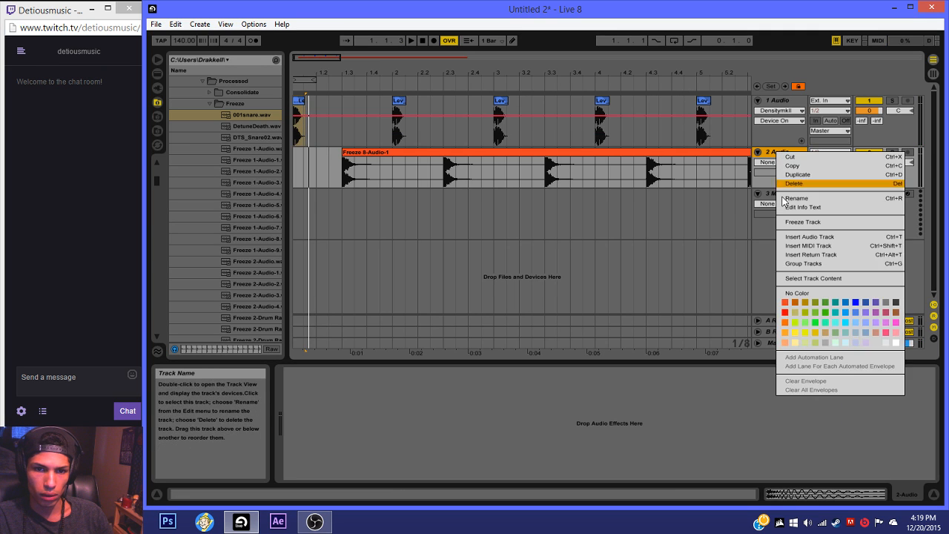
{"action": "left_click", "coordinate": [783, 219]}
Step: Solo 2 Audio and play its first snare hit from 1.3, unsolo the track, and stop playback
{"action": "left_click", "coordinate": [366, 157]}
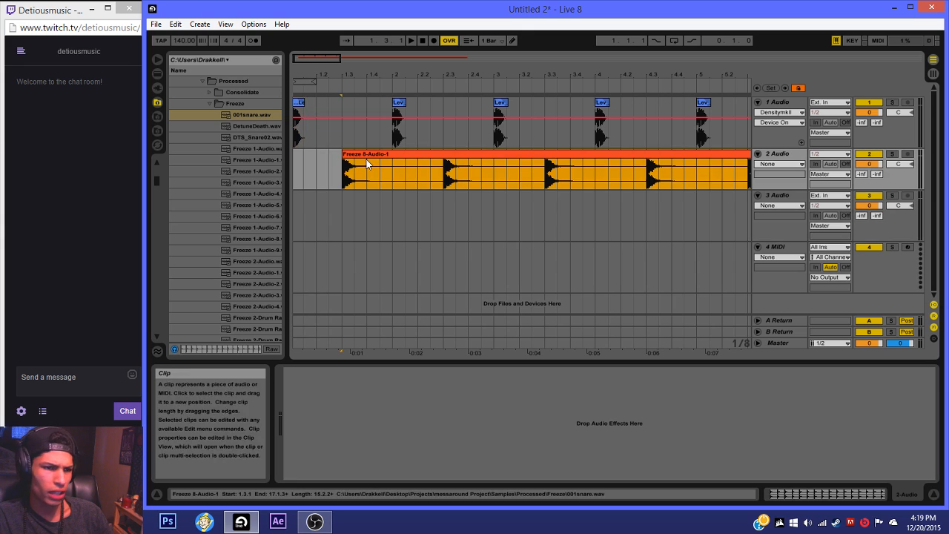
{"action": "left_click_drag", "start_coordinate": [347, 174], "coordinate": [397, 154]}
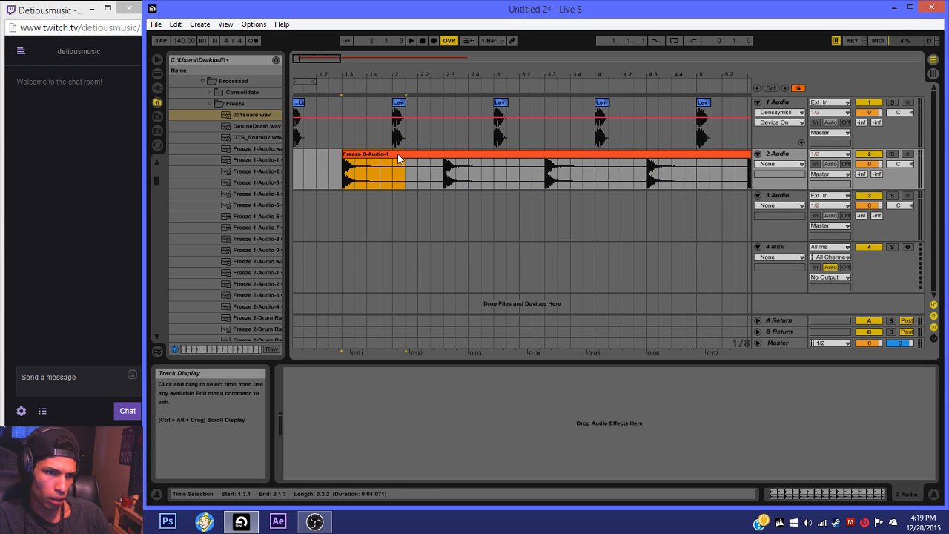
{"action": "left_click", "coordinate": [343, 178]}
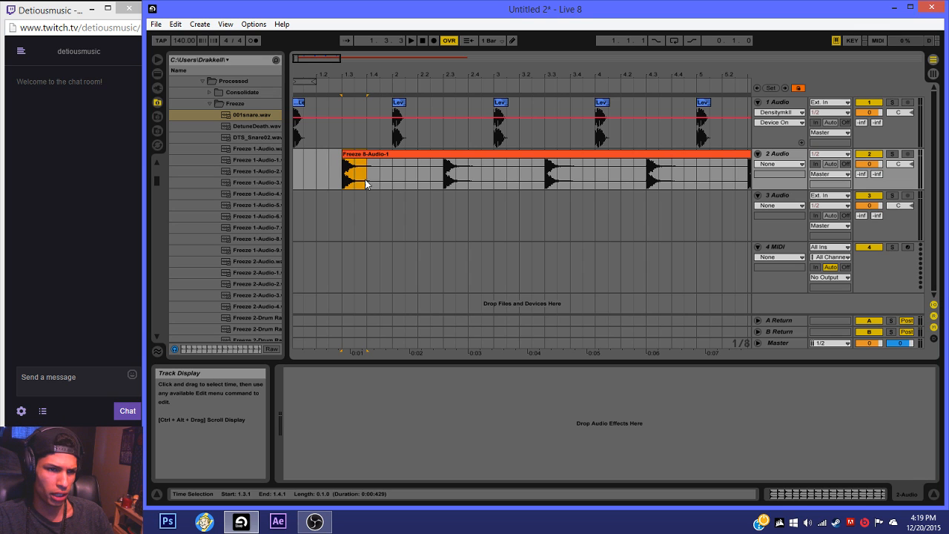
{"action": "left_click", "coordinate": [892, 153]}
{"action": "key", "text": "space"}
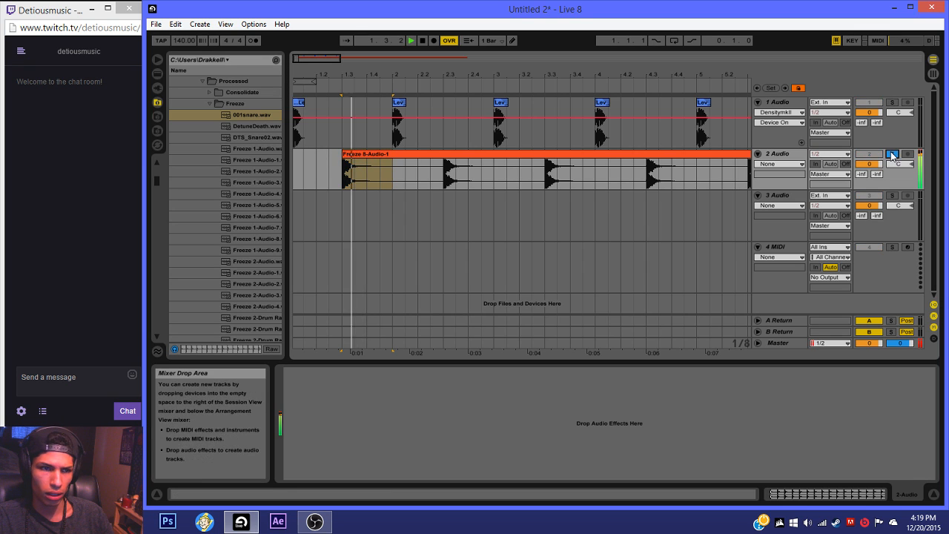
{"action": "left_click", "coordinate": [893, 154]}
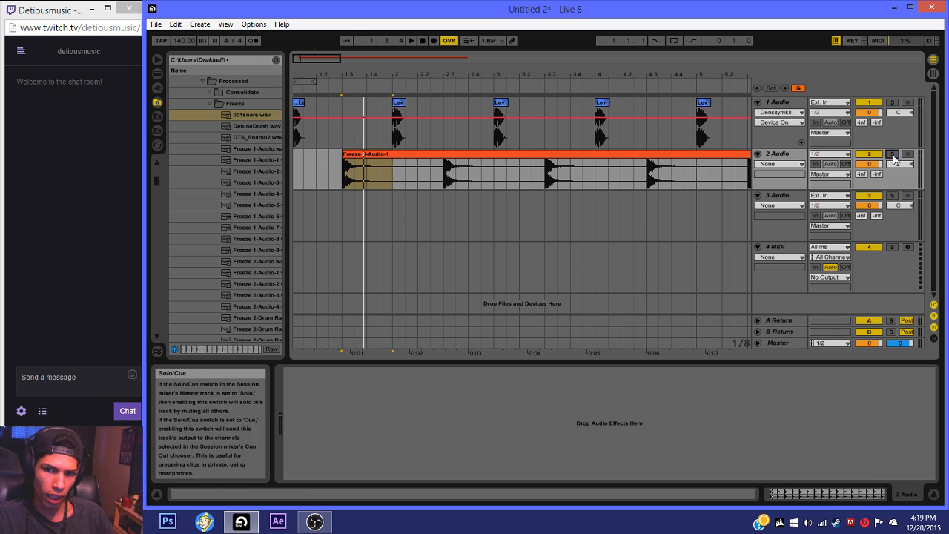
{"action": "left_click", "coordinate": [347, 177]}
{"action": "key", "text": "space"}
Step: Browse the first file browser for snare samples, collapsing the Freeze and Projects folders and checking inside The Goods
{"action": "left_click", "coordinate": [157, 116]}
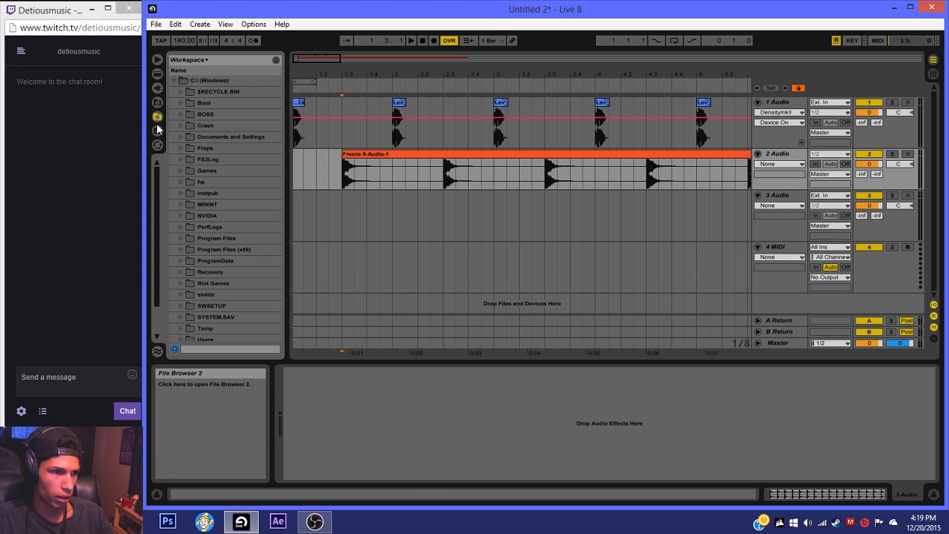
{"action": "left_click", "coordinate": [157, 102]}
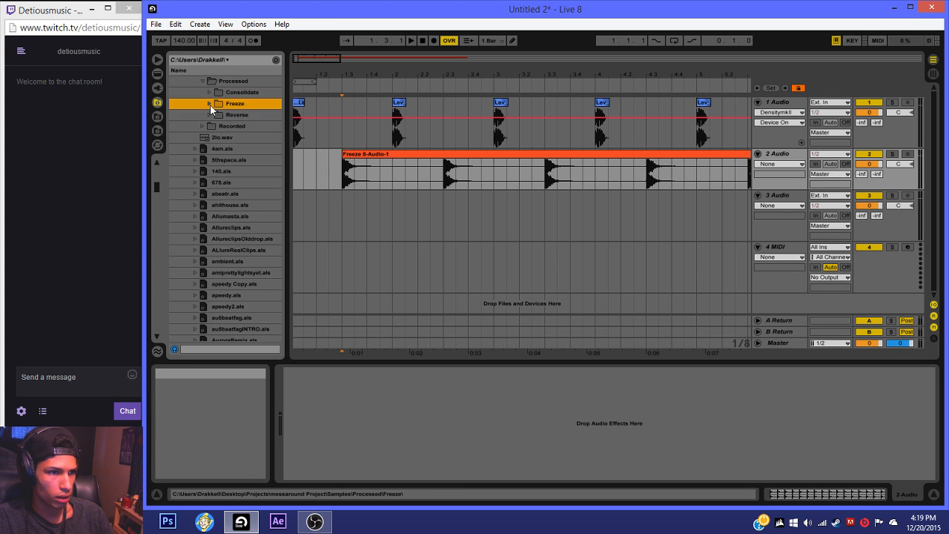
{"action": "left_click", "coordinate": [210, 105]}
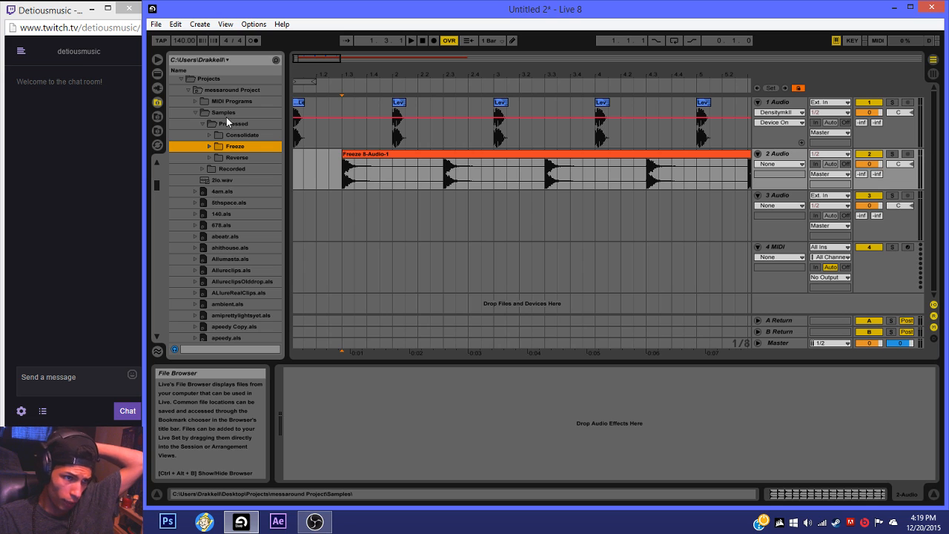
{"action": "scroll", "coordinate": [202, 120], "scroll_direction": "up", "scroll_amount": 1}
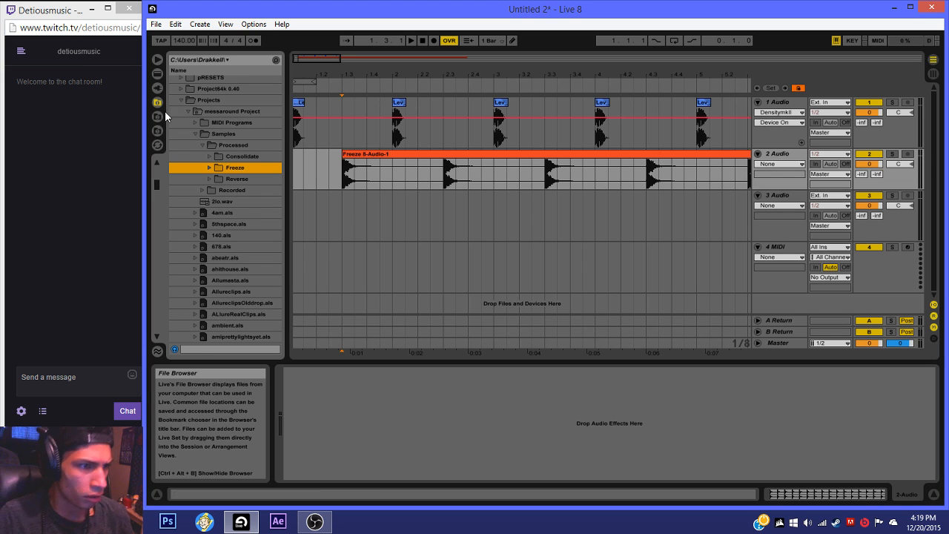
{"action": "left_click", "coordinate": [179, 100]}
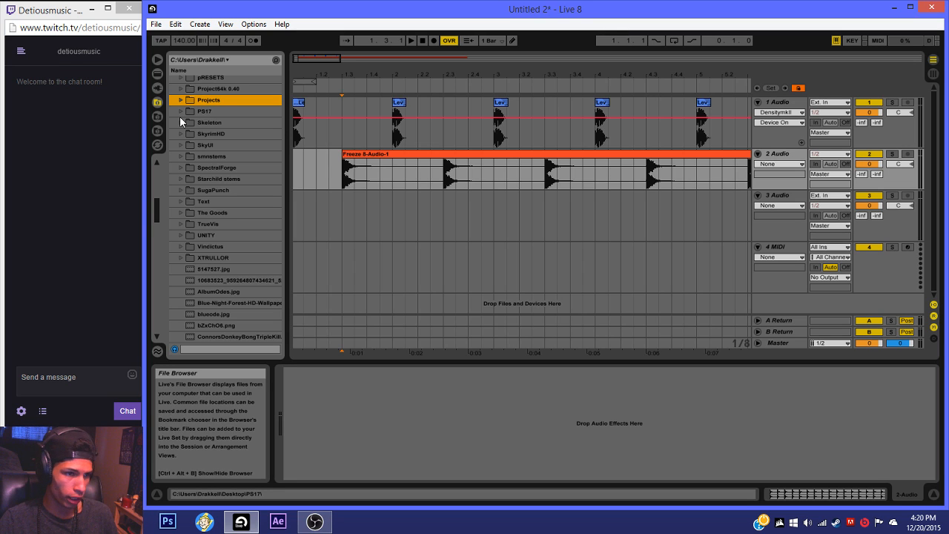
{"action": "left_click", "coordinate": [179, 212]}
{"action": "scroll", "coordinate": [184, 235], "scroll_direction": "down", "scroll_amount": 1}
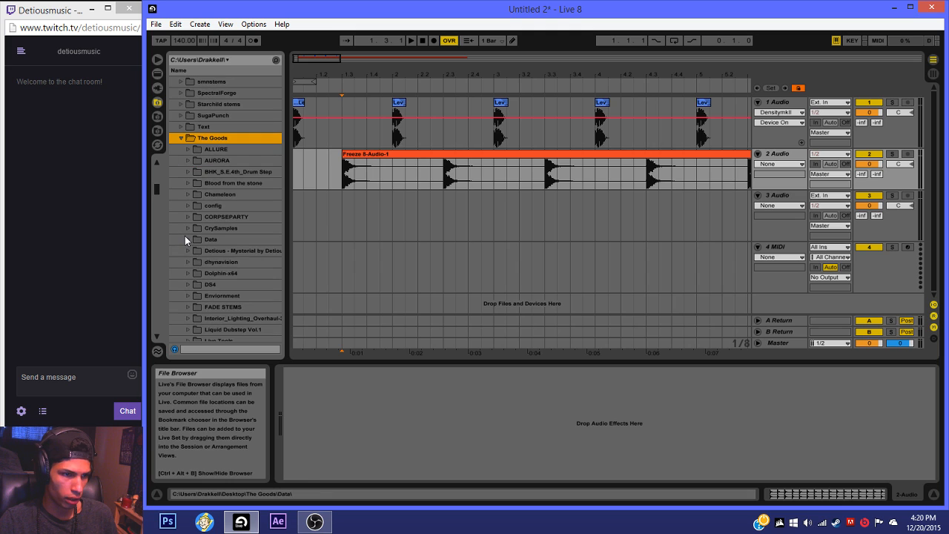
{"action": "left_click", "coordinate": [182, 138]}
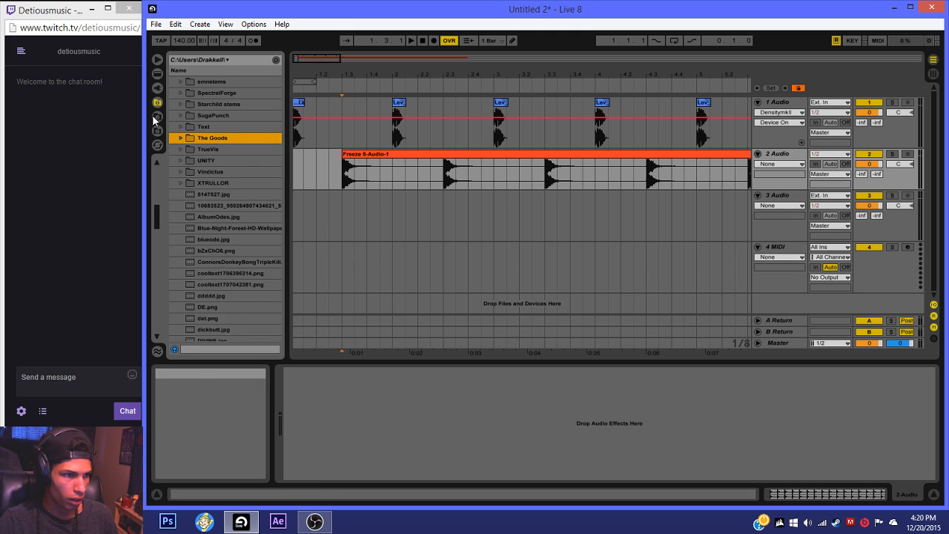
Step: In the third file browser, collapse Big Black Octopack and open the Awesome Drums folder in The Goods' RSAMPLES folder
{"action": "left_click", "coordinate": [156, 118]}
{"action": "left_click", "coordinate": [156, 134]}
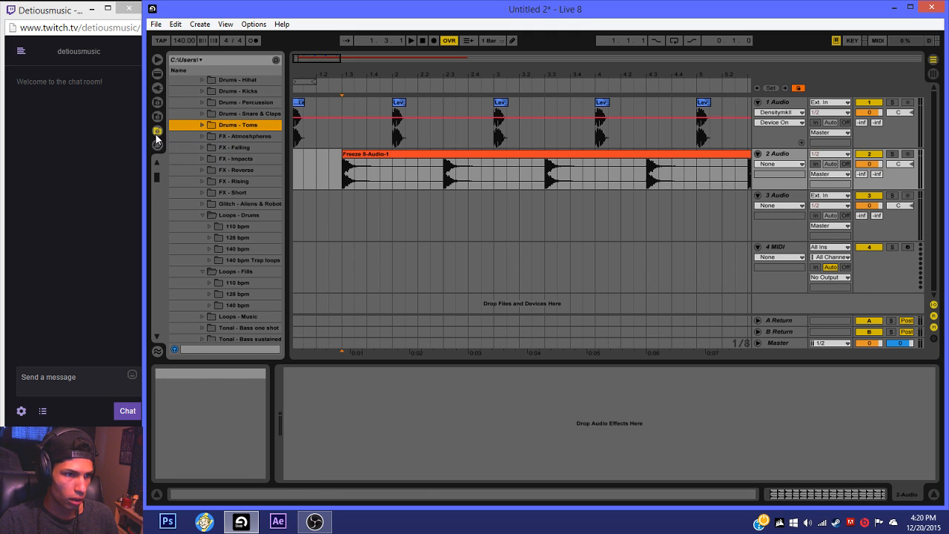
{"action": "scroll", "coordinate": [208, 156], "scroll_direction": "up", "scroll_amount": 5}
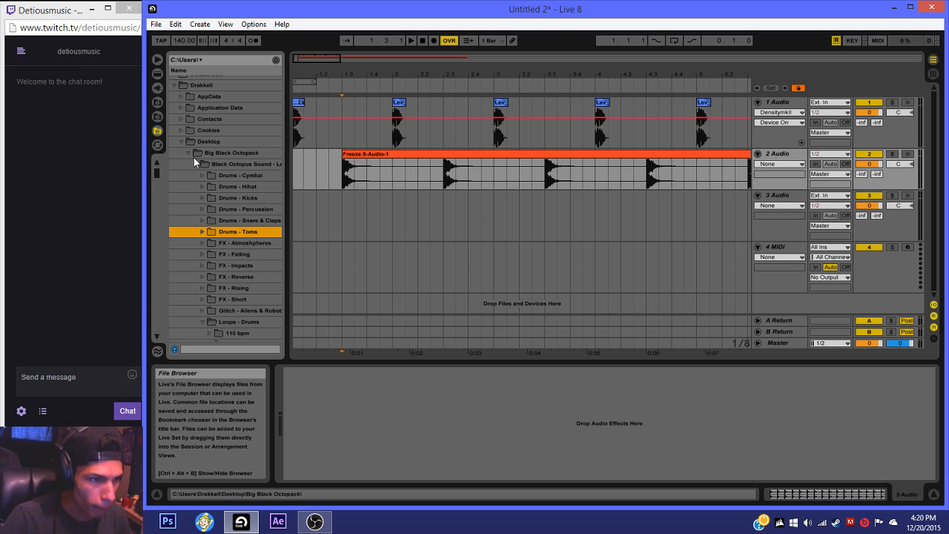
{"action": "left_click", "coordinate": [188, 153]}
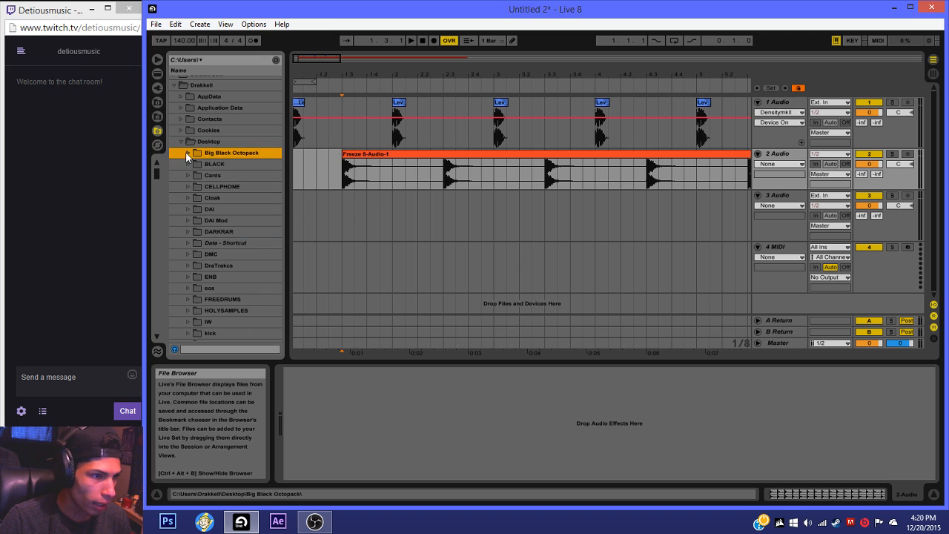
{"action": "left_click", "coordinate": [181, 141]}
{"action": "left_click", "coordinate": [181, 142]}
{"action": "scroll", "coordinate": [196, 186], "scroll_direction": "down", "scroll_amount": 2}
{"action": "scroll", "coordinate": [196, 187], "scroll_direction": "down", "scroll_amount": 3}
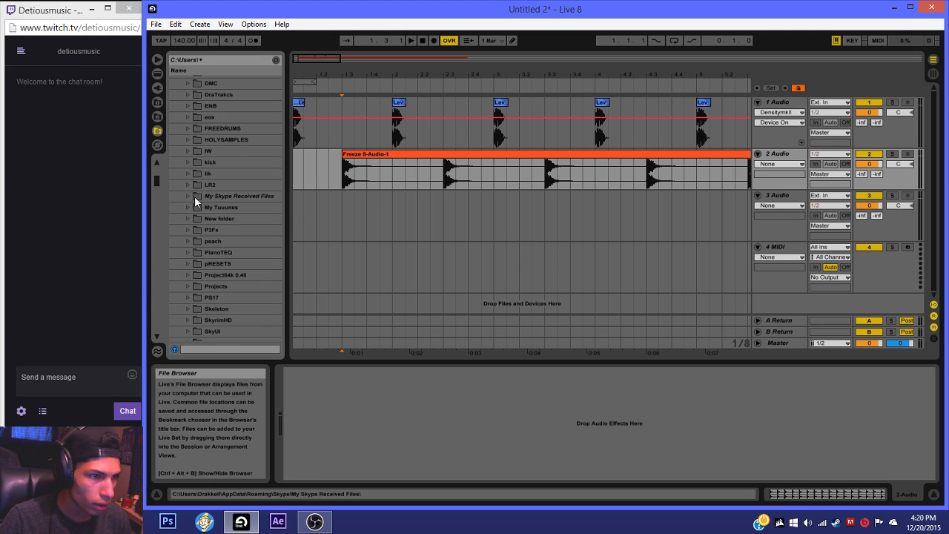
{"action": "scroll", "coordinate": [195, 186], "scroll_direction": "down", "scroll_amount": 8}
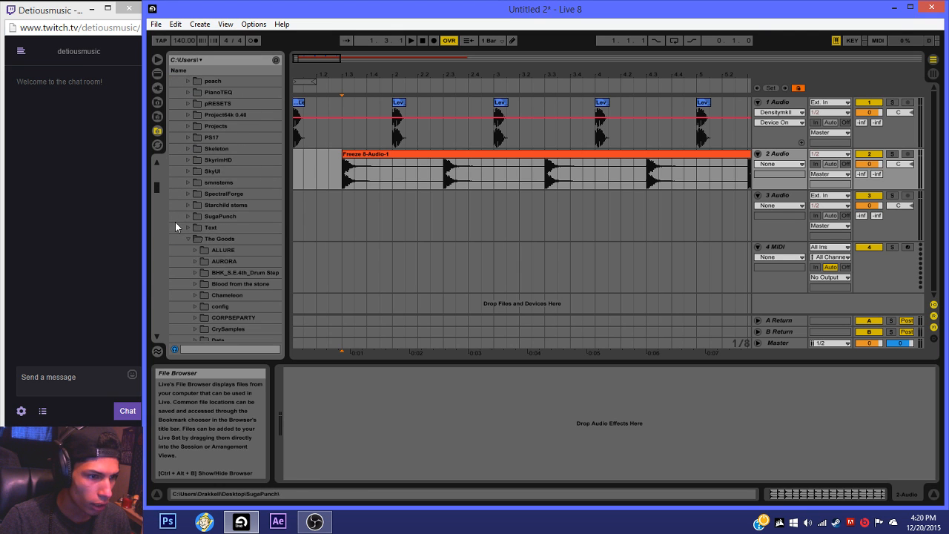
{"action": "scroll", "coordinate": [179, 222], "scroll_direction": "down", "scroll_amount": 6}
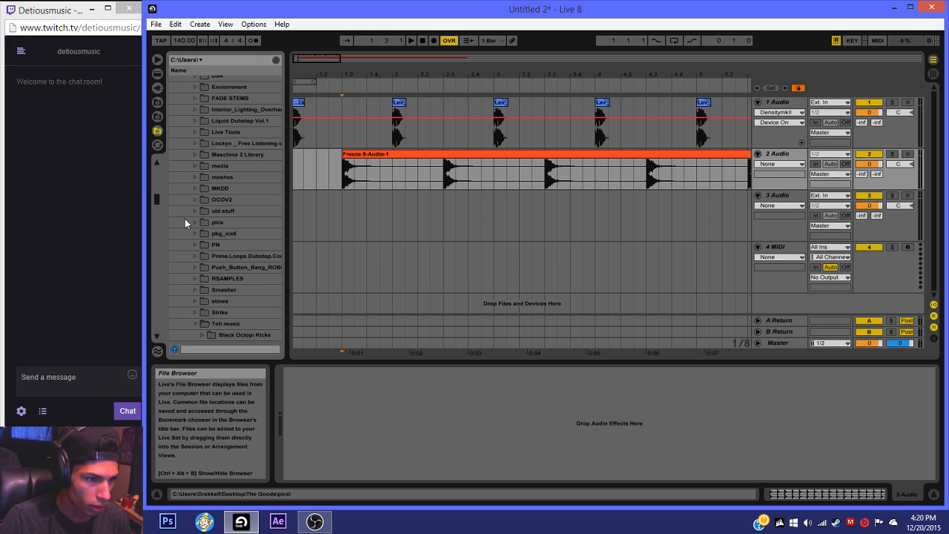
{"action": "left_click", "coordinate": [196, 279]}
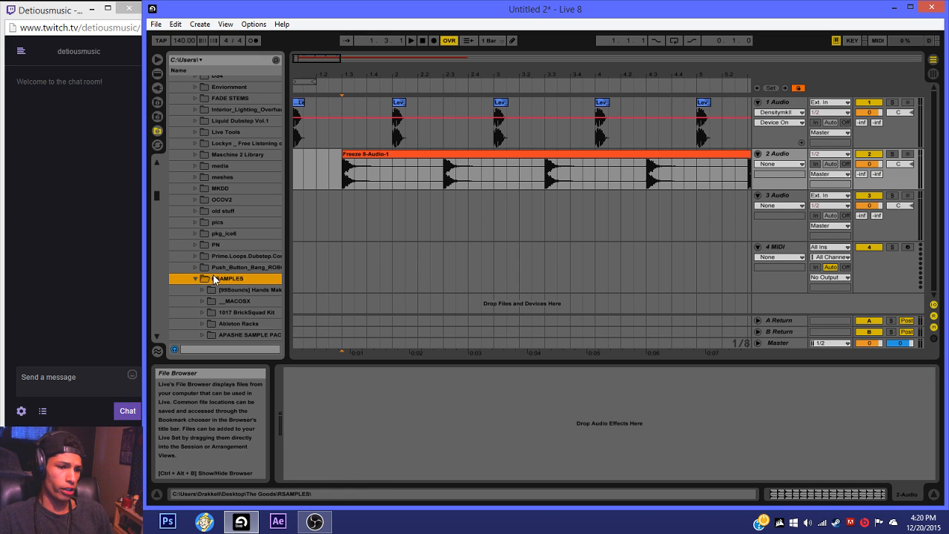
{"action": "scroll", "coordinate": [216, 279], "scroll_direction": "down", "scroll_amount": 1}
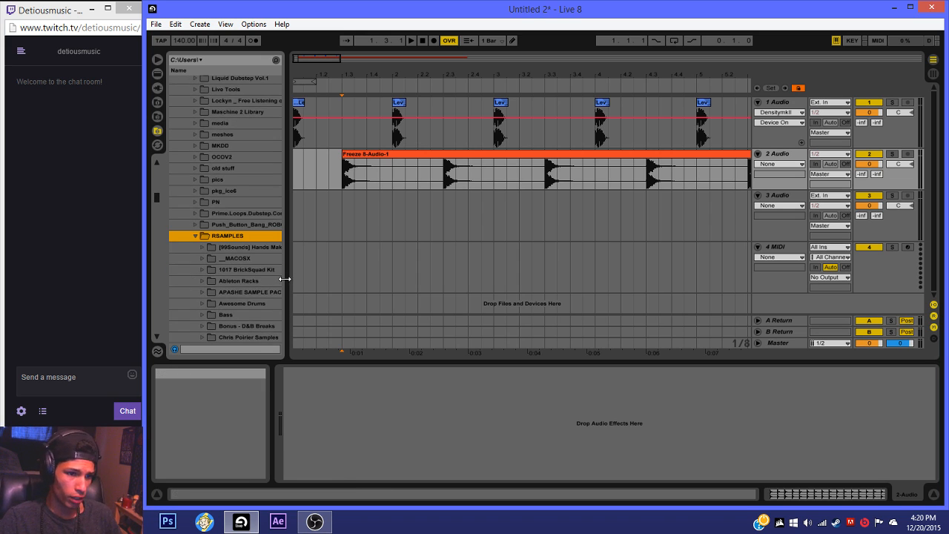
{"action": "scroll", "coordinate": [208, 256], "scroll_direction": "down", "scroll_amount": 4}
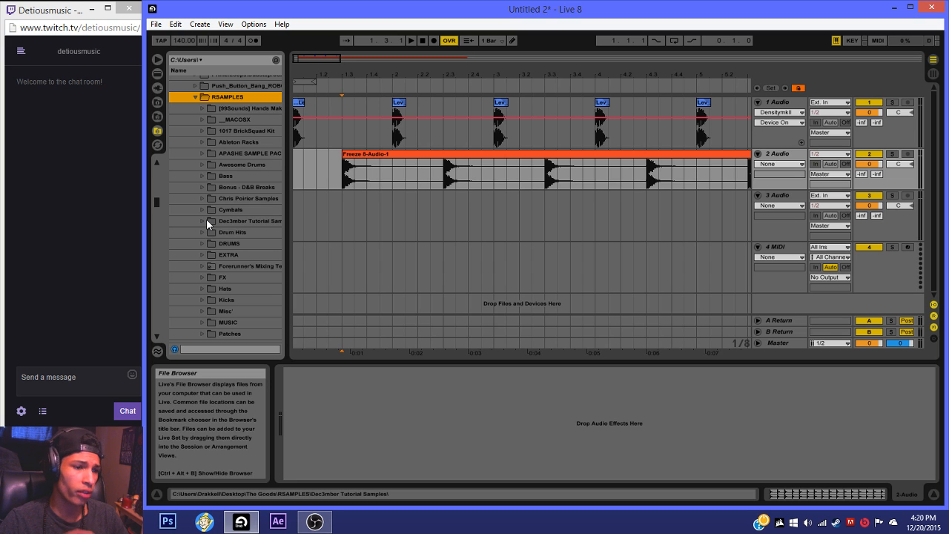
{"action": "left_click", "coordinate": [202, 164]}
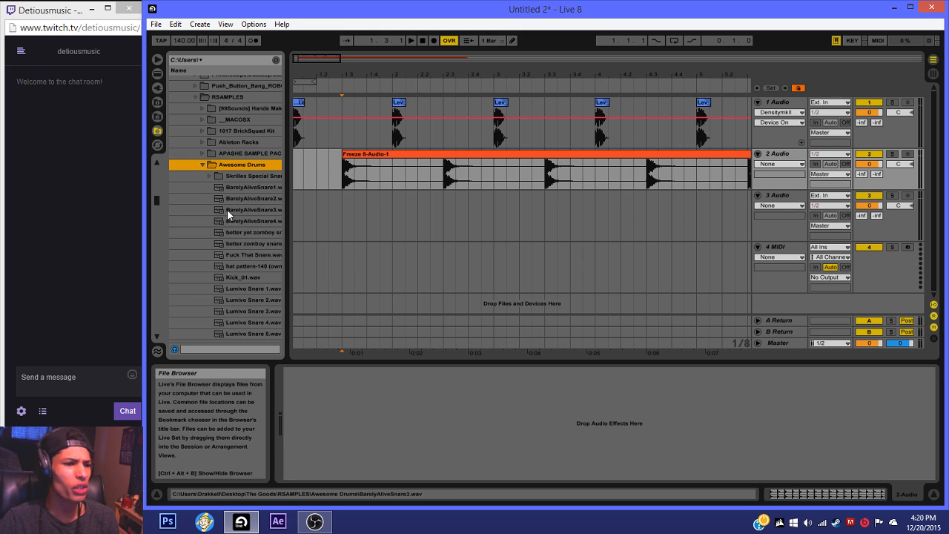
Step: Preview the snare samples in the Awesome Drums folder one after another
{"action": "left_click", "coordinate": [237, 300]}
{"action": "left_click", "coordinate": [256, 237]}
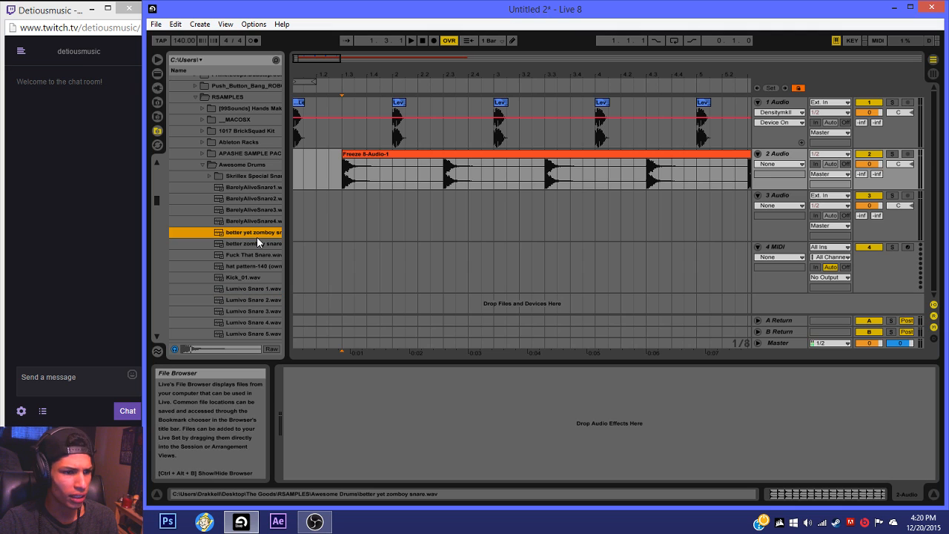
{"action": "key", "text": "Up"}
{"action": "key", "text": "Up"}
{"action": "key", "text": "Down"}
{"action": "key", "text": "Down"}
{"action": "key", "text": "Down"}
{"action": "key", "text": "Down"}
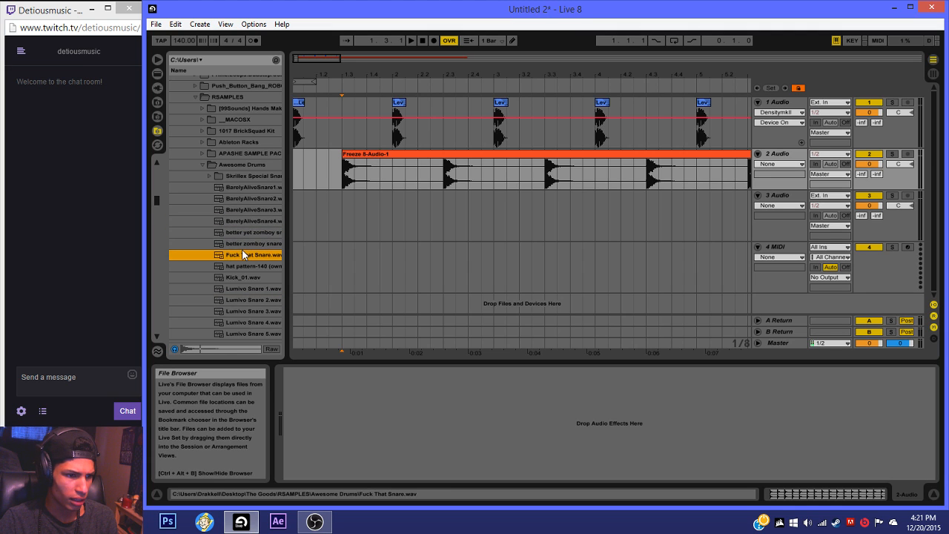
{"action": "scroll", "coordinate": [236, 258], "scroll_direction": "down", "scroll_amount": 1}
{"action": "key", "text": "Down"}
{"action": "scroll", "coordinate": [236, 259], "scroll_direction": "down", "scroll_amount": 3}
Step: Preview Snare_01 (1).wav, place it on 3 Audio starting at 1.3 under the first snare, and play the pattern
{"action": "left_click", "coordinate": [241, 282]}
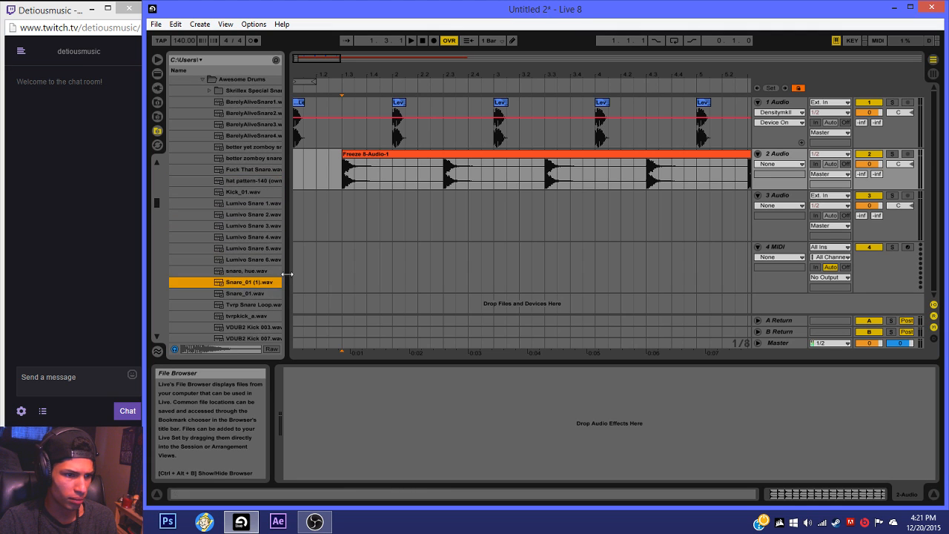
{"action": "key", "text": "Down"}
{"action": "left_click_drag", "start_coordinate": [269, 283], "coordinate": [356, 211]}
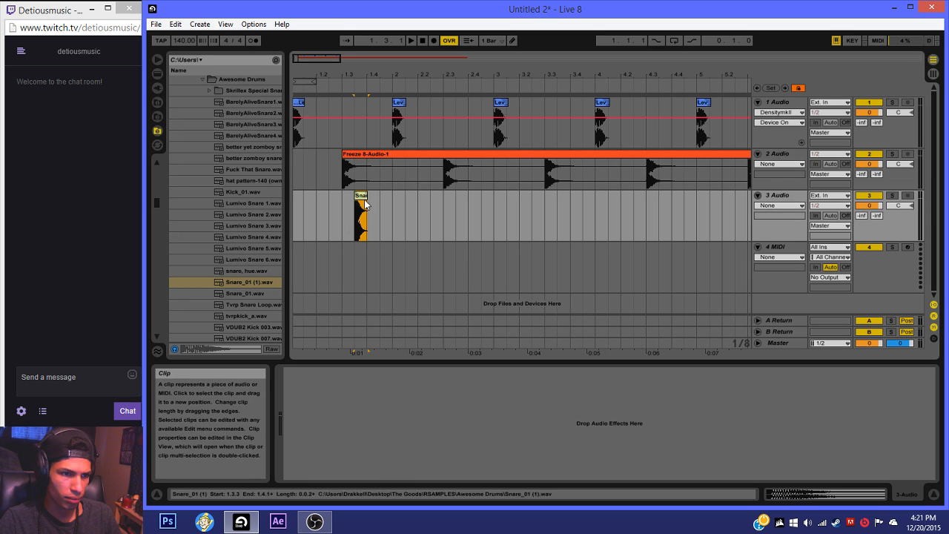
{"action": "left_click", "coordinate": [411, 41]}
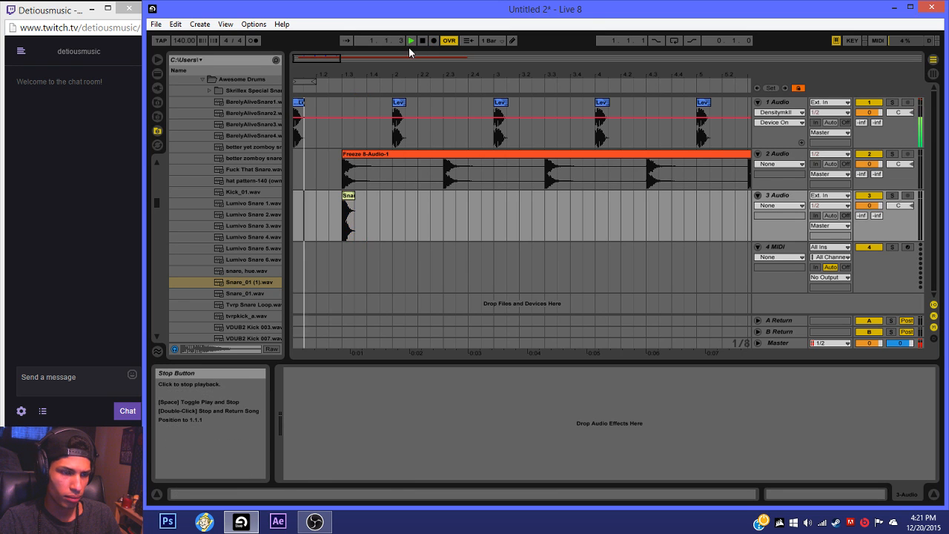
Step: Lower the clip gain of the new snare clip on 3 Audio and play it layered with the snare on 2 Audio
{"action": "double_click", "coordinate": [346, 196]}
{"action": "key", "text": "space"}
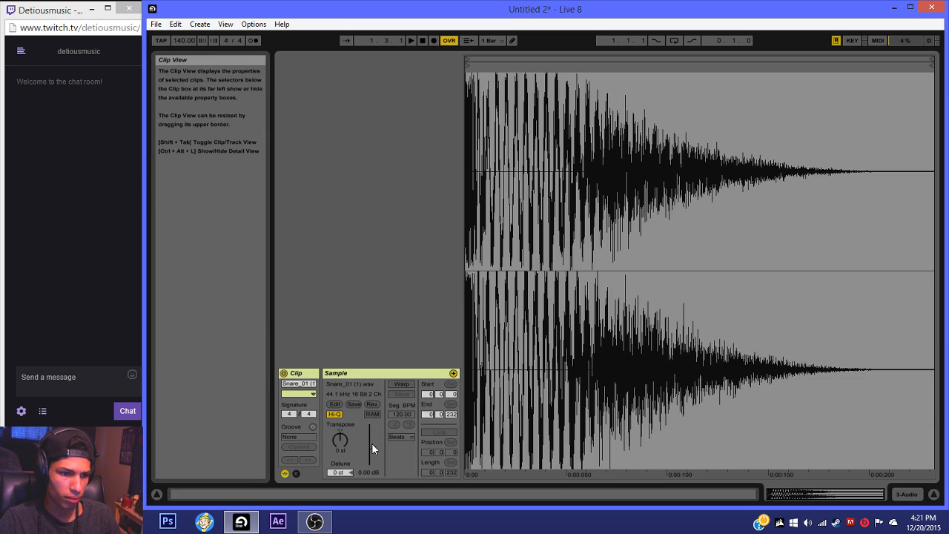
{"action": "left_click_drag", "start_coordinate": [369, 448], "coordinate": [371, 458]}
{"action": "key", "text": "space"}
{"action": "left_click", "coordinate": [905, 494]}
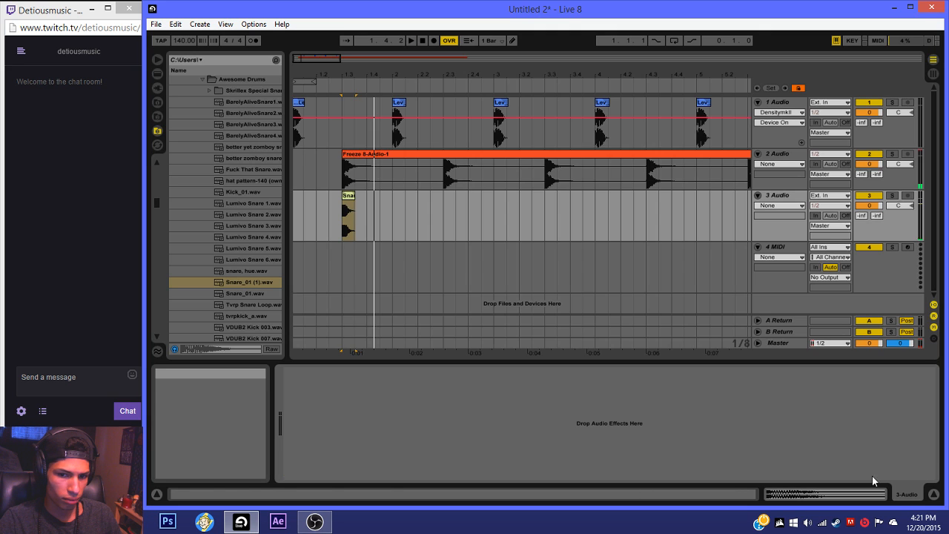
{"action": "key", "text": "space"}
{"action": "key", "text": "space"}
Step: Duplicate the one-bar snare section on 3 Audio from 1.3 so layered snares also start at 2.3, 3.3 and 4.3
{"action": "left_click_drag", "start_coordinate": [447, 223], "coordinate": [344, 226]}
{"action": "key", "text": "ctrl+d"}
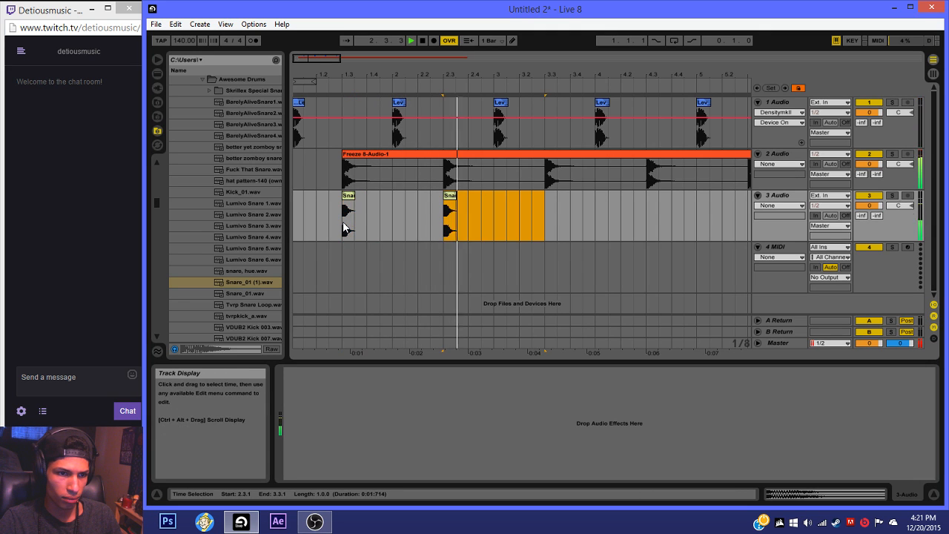
{"action": "key", "text": "ctrl+d"}
{"action": "key", "text": "ctrl+d"}
{"action": "key", "text": "ctrl+d"}
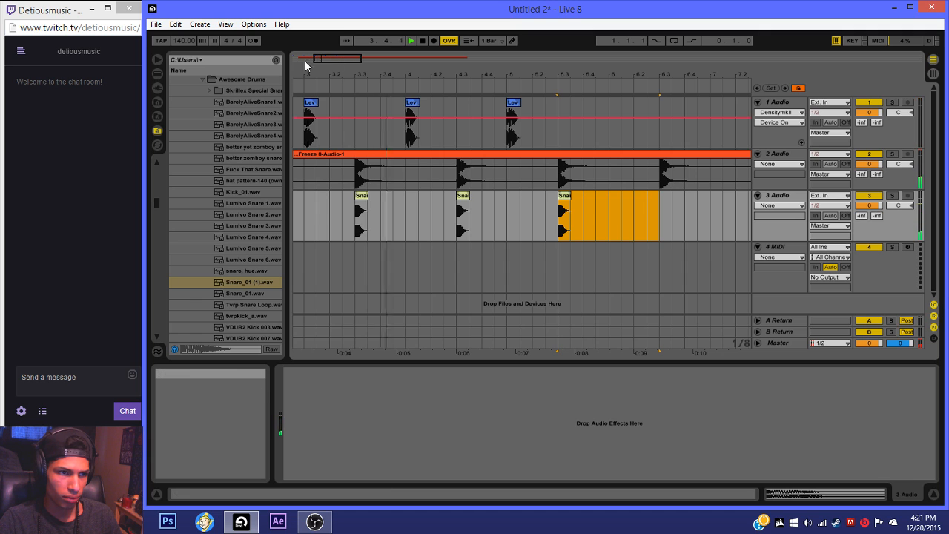
{"action": "left_click_drag", "start_coordinate": [307, 58], "coordinate": [304, 60]}
{"action": "key", "text": "space"}
Step: Solo 1 Audio, play the first kick, and set EQ Eight's band 4 to a high-cut filter at 20.0 kHz
{"action": "left_click", "coordinate": [299, 104]}
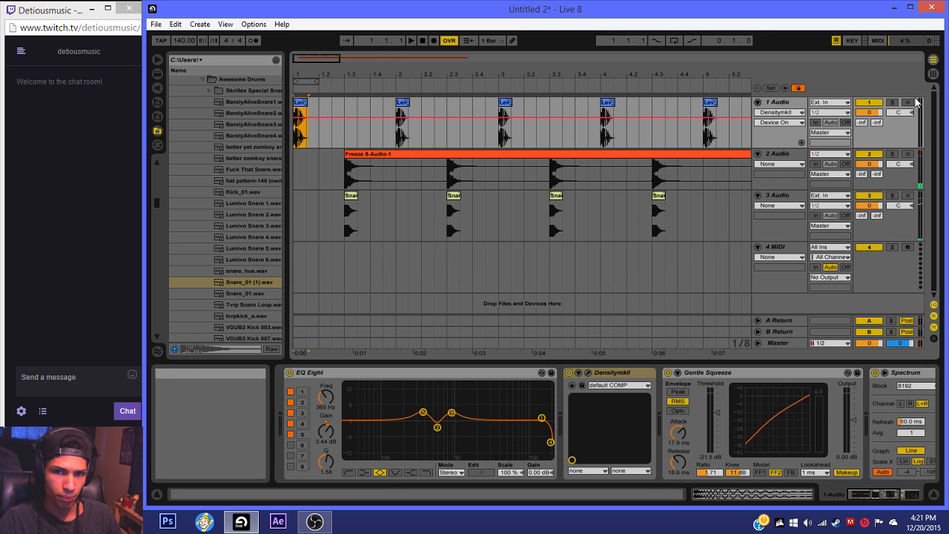
{"action": "left_click", "coordinate": [893, 103]}
{"action": "key", "text": "space"}
{"action": "key", "text": "space"}
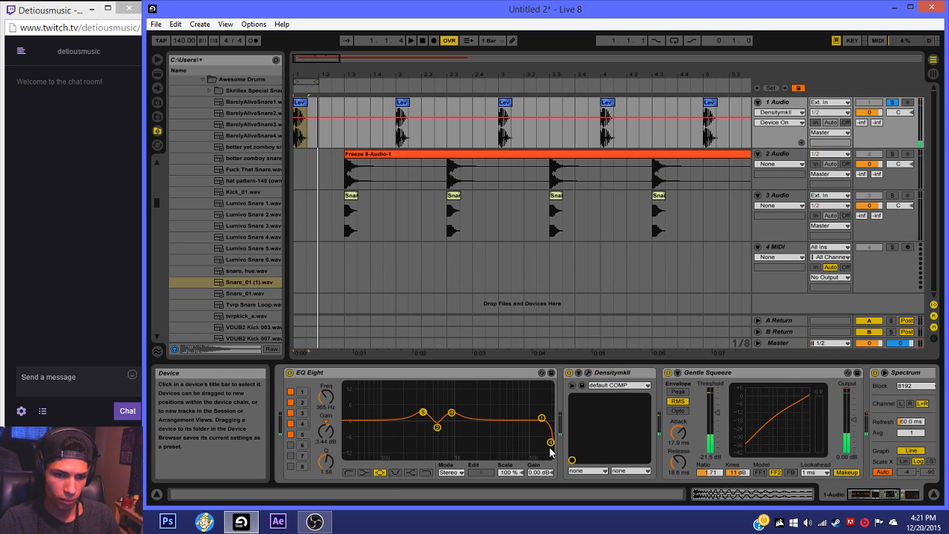
{"action": "left_click_drag", "start_coordinate": [547, 456], "coordinate": [546, 458]}
{"action": "left_click", "coordinate": [425, 472]}
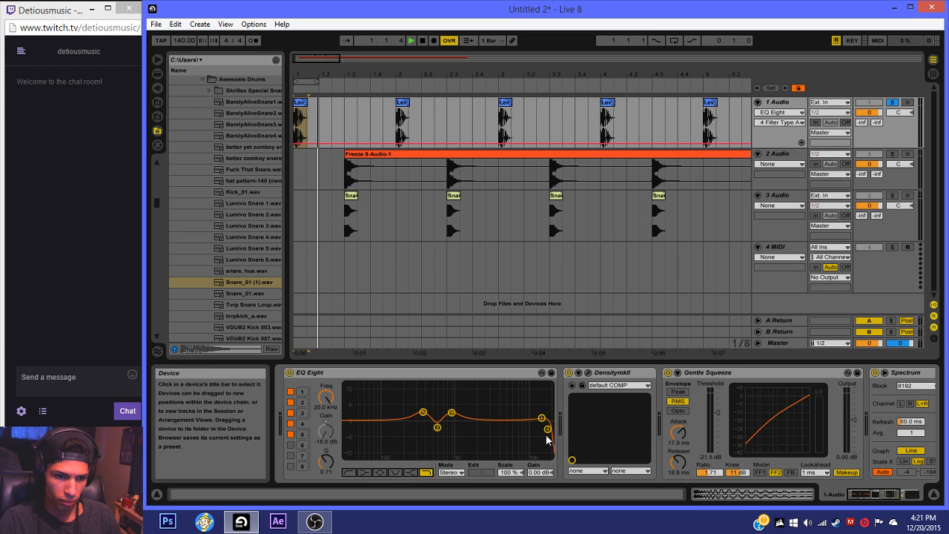
Step: Lower the Q of EQ Eight's band 4 high-cut to 0.53 on 1 Audio and replay the kick
{"action": "key", "text": "space"}
{"action": "mouse_move", "coordinate": [547, 421]}
{"action": "left_mouse_down"}
{"action": "mouse_move", "coordinate": [543, 441]}
{"action": "mouse_move", "coordinate": [547, 433]}
{"action": "left_mouse_up"}
{"action": "key", "text": "space"}
{"action": "key", "text": "space"}
{"action": "key", "text": "space"}
{"action": "key", "text": "space"}
{"action": "key", "text": "space"}
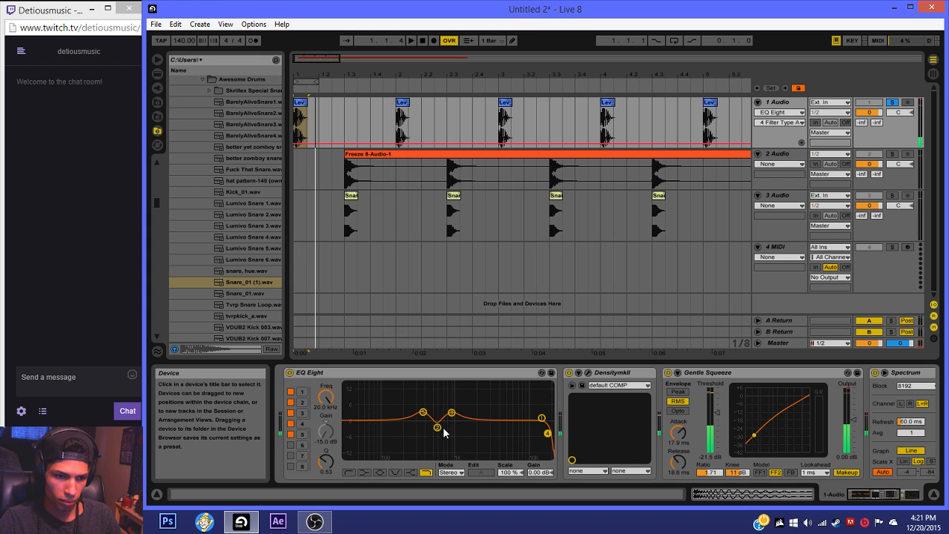
Step: Move EQ Eight's band 2 dip to 338 Hz at -4.67 dB and replay the kick
{"action": "key", "text": "space"}
{"action": "mouse_move", "coordinate": [436, 427]}
{"action": "left_mouse_down"}
{"action": "mouse_move", "coordinate": [419, 434]}
{"action": "mouse_move", "coordinate": [436, 436]}
{"action": "mouse_move", "coordinate": [420, 432]}
{"action": "left_mouse_up"}
{"action": "key", "text": "space"}
{"action": "key", "text": "space"}
{"action": "key", "text": "space"}
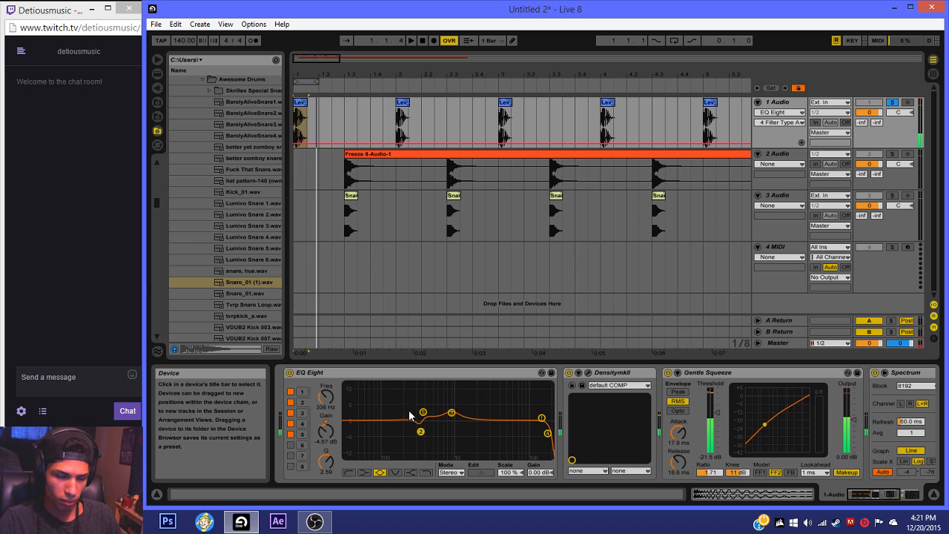
Step: Set EQ Eight's band 1 to 12.0 kHz with -0.98 dB gain while replaying the kick
{"action": "left_click_drag", "start_coordinate": [533, 425], "coordinate": [532, 423]}
{"action": "key", "text": "space"}
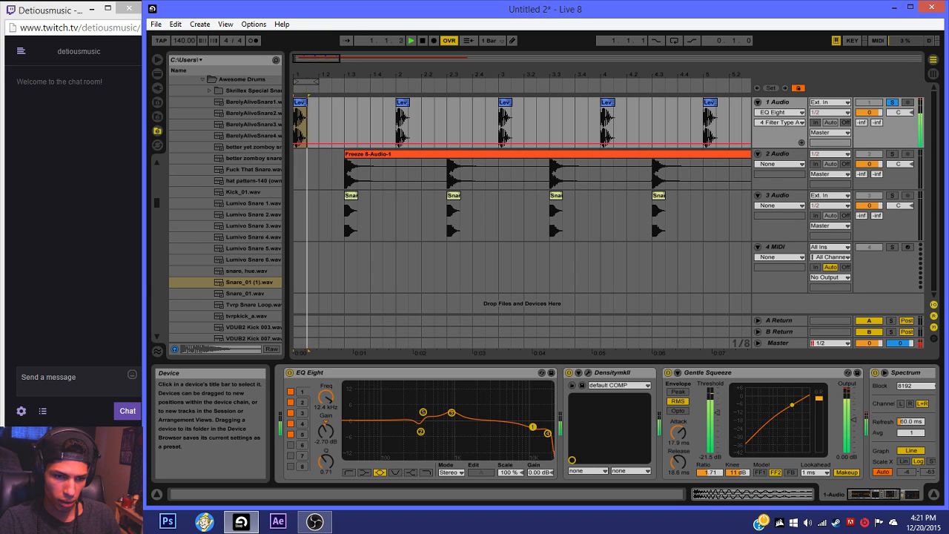
{"action": "key", "text": "space"}
{"action": "key", "text": "space"}
{"action": "key", "text": "space"}
{"action": "key", "text": "space"}
{"action": "key", "text": "space"}
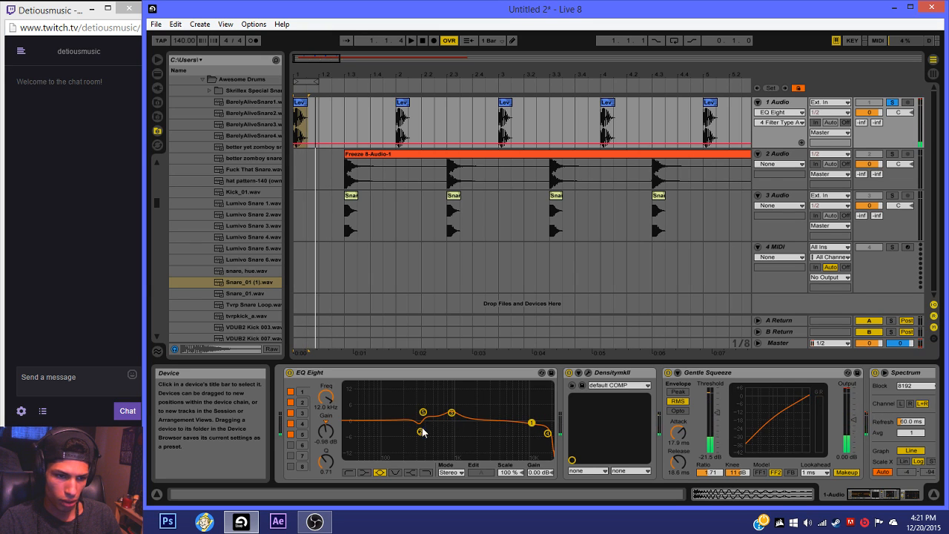
Step: Set EQ Eight's band 5 to 269 Hz with 4.67 dB gain and compare the kick with the EQ off and on
{"action": "key", "text": "space"}
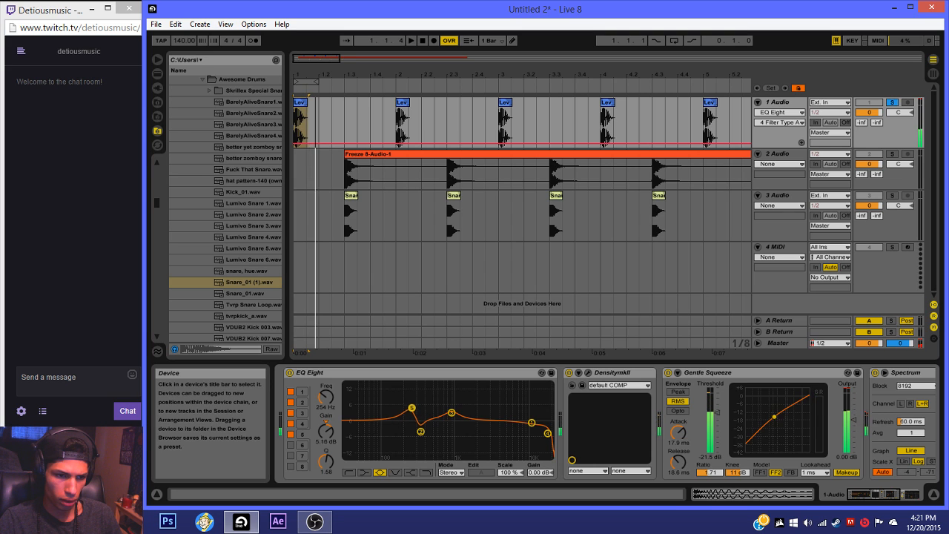
{"action": "left_click", "coordinate": [289, 373]}
{"action": "left_click", "coordinate": [289, 372]}
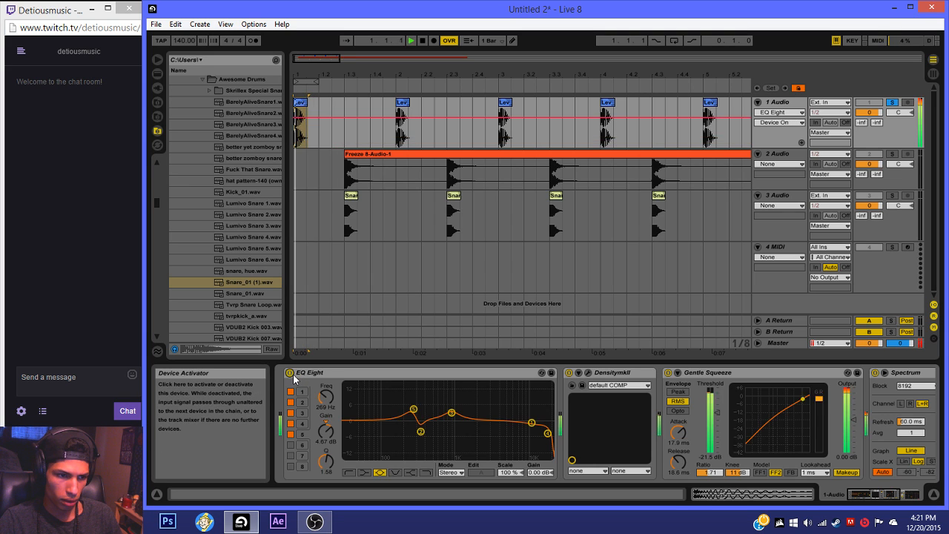
{"action": "key", "text": "space"}
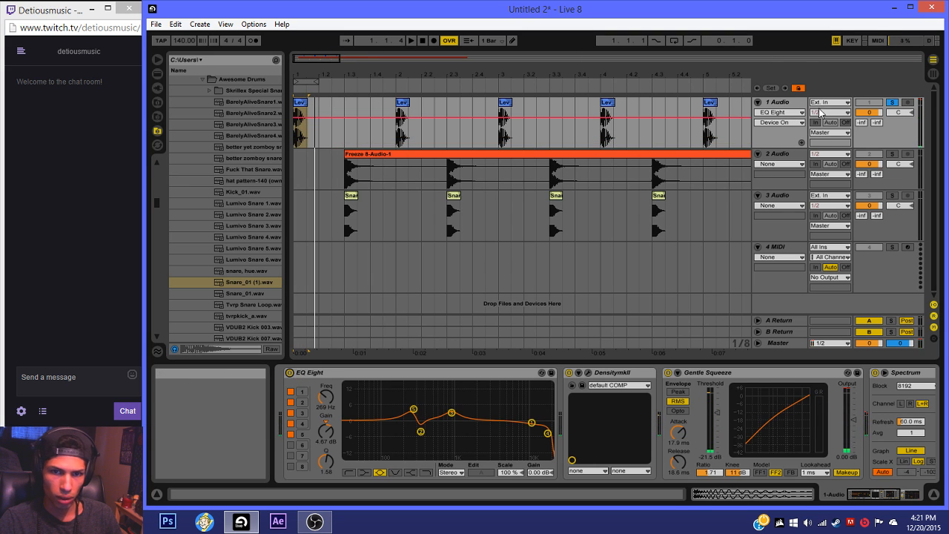
Step: Insert an empty audio track directly below 1 Audio and take 1 Audio out of solo
{"action": "right_click", "coordinate": [775, 102]}
{"action": "left_click", "coordinate": [800, 185]}
{"action": "left_click", "coordinate": [757, 156]}
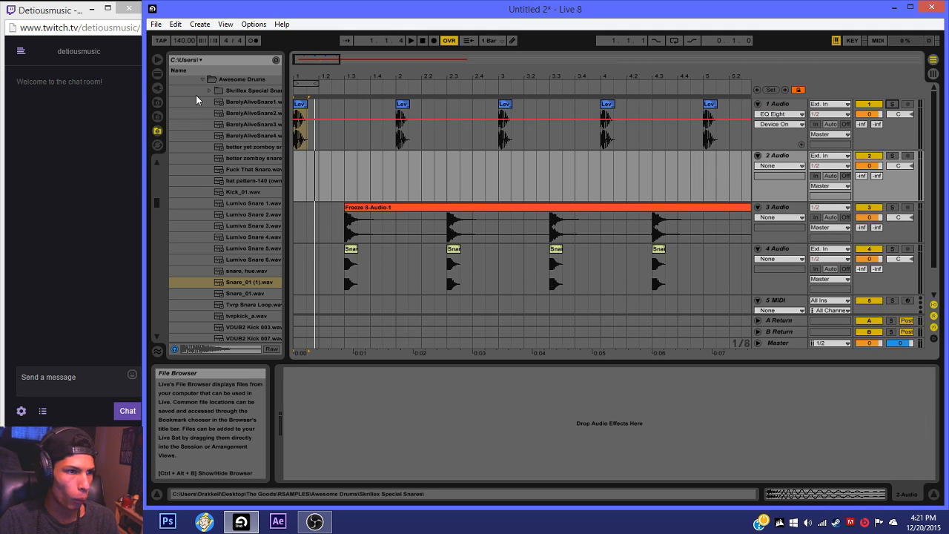
Step: Browse to the Crash folder inside Drums - Cymbal of the Big Black Octopack sample pack
{"action": "scroll", "coordinate": [203, 111], "scroll_direction": "up", "scroll_amount": 2}
{"action": "scroll", "coordinate": [209, 159], "scroll_direction": "up", "scroll_amount": 7}
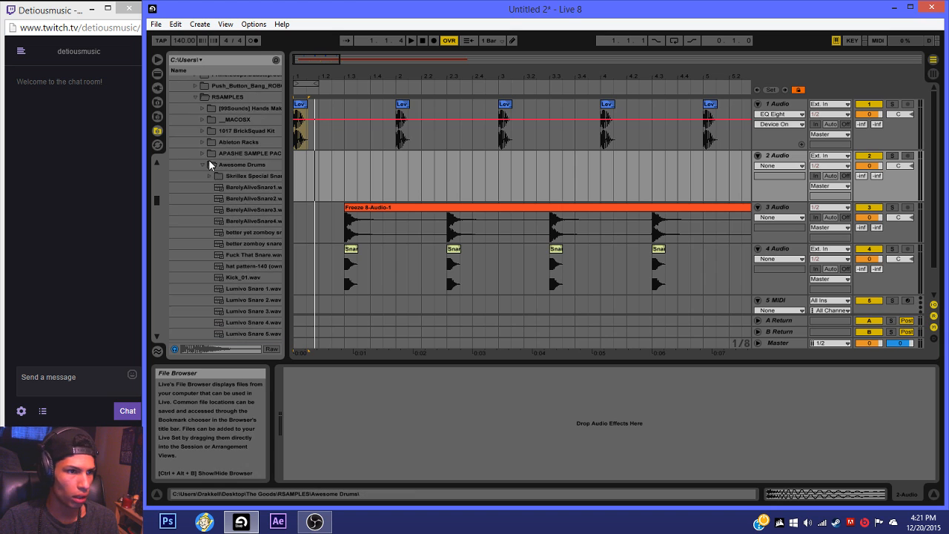
{"action": "scroll", "coordinate": [222, 195], "scroll_direction": "down", "scroll_amount": 15}
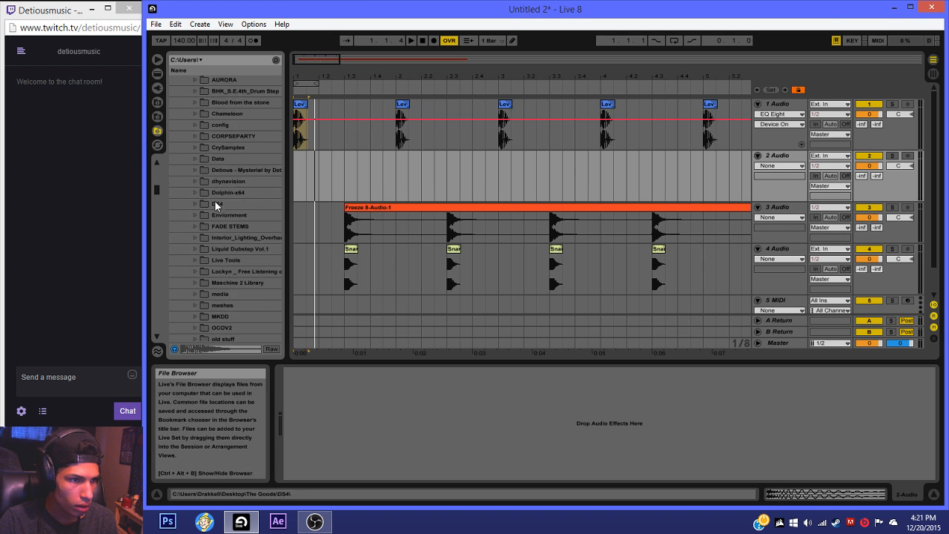
{"action": "scroll", "coordinate": [211, 222], "scroll_direction": "up", "scroll_amount": 15}
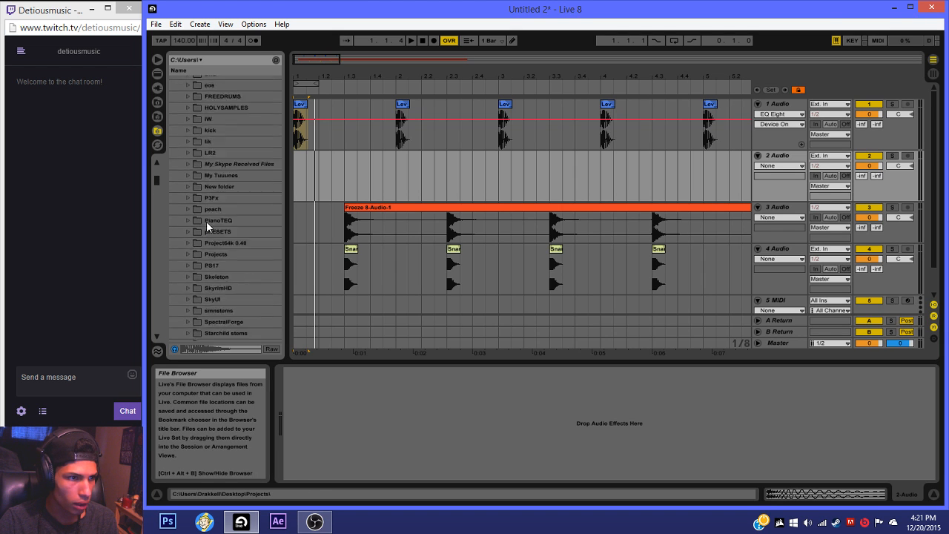
{"action": "left_click", "coordinate": [185, 195]}
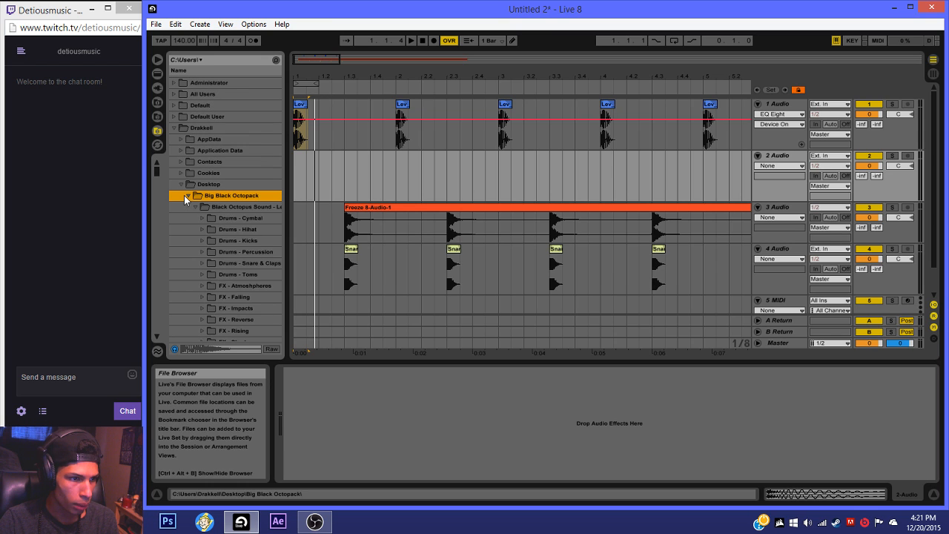
{"action": "key", "text": "Down"}
{"action": "key", "text": "Down"}
{"action": "key", "text": "Right"}
{"action": "key", "text": "Down"}
{"action": "key", "text": "Down"}
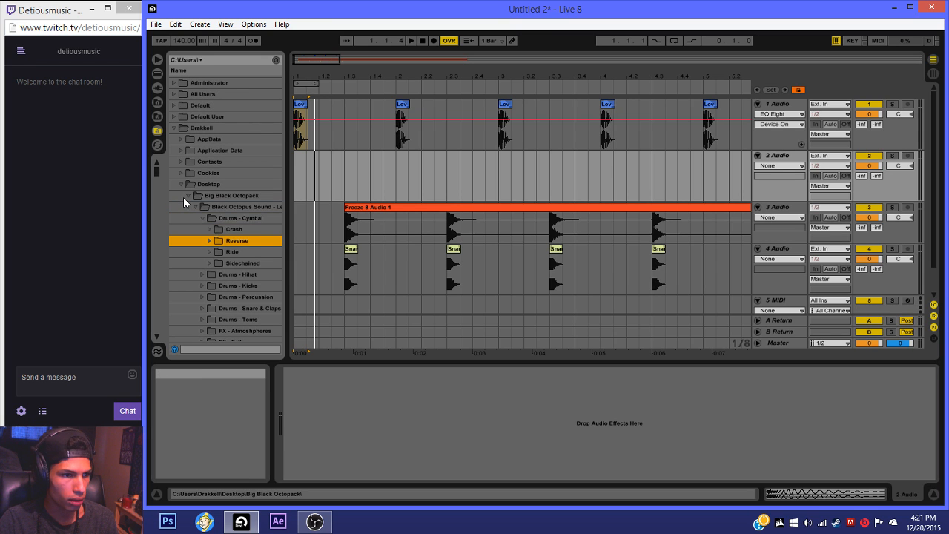
{"action": "key", "text": "Up"}
{"action": "key", "text": "Right"}
Step: Preview Lev_Crash_15.wav, place it at 1.1 on the new 2 Audio, turn off its warping and lower its clip gain
{"action": "left_click", "coordinate": [225, 239]}
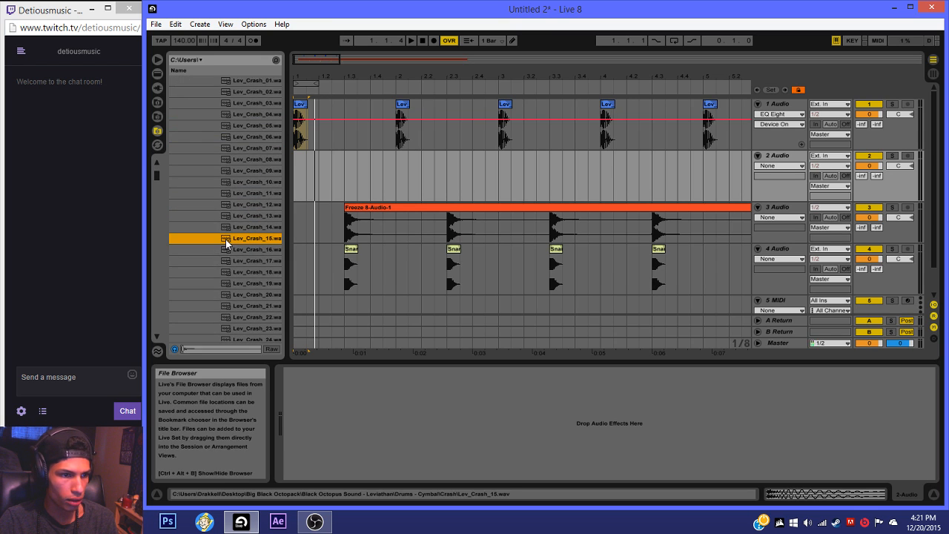
{"action": "left_click_drag", "start_coordinate": [235, 237], "coordinate": [304, 158]}
{"action": "double_click", "coordinate": [305, 157]}
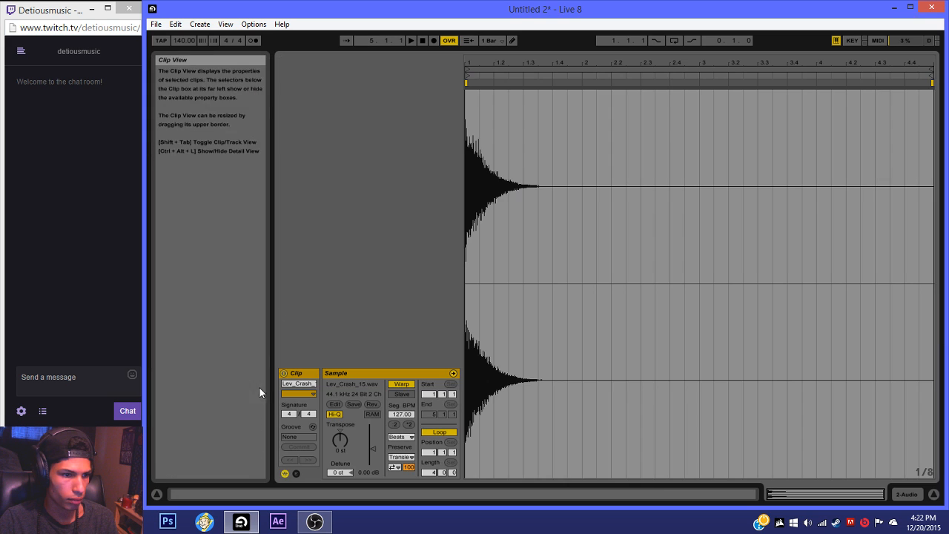
{"action": "left_click", "coordinate": [401, 383]}
{"action": "mouse_move", "coordinate": [373, 449]}
{"action": "left_mouse_down"}
{"action": "mouse_move", "coordinate": [373, 485]}
{"action": "mouse_move", "coordinate": [374, 455]}
{"action": "left_mouse_up"}
{"action": "left_click", "coordinate": [901, 495]}
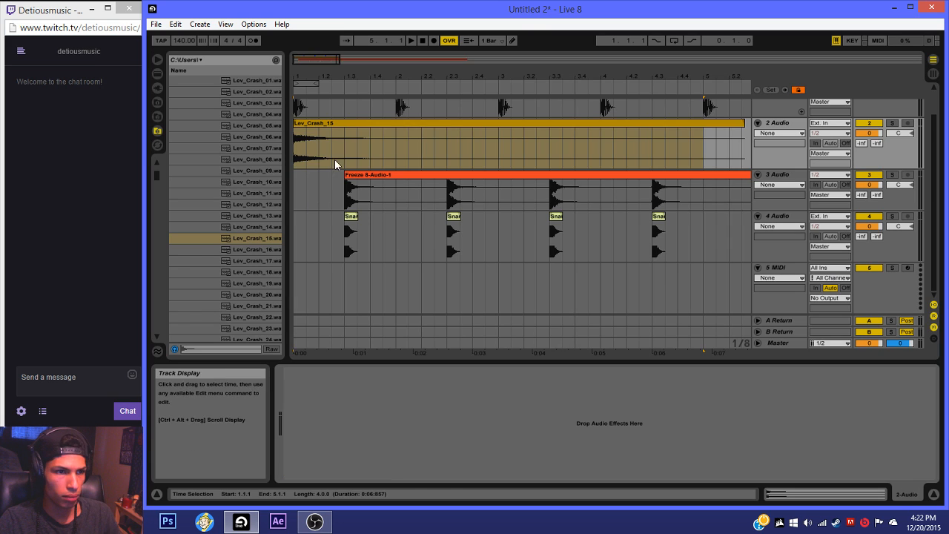
Step: Duplicate the crash's first half bar along 2 Audio so crashes repeat every half bar up to 5.1
{"action": "left_click_drag", "start_coordinate": [340, 163], "coordinate": [260, 172]}
{"action": "left_click_drag", "start_coordinate": [341, 136], "coordinate": [261, 151]}
{"action": "key", "text": "ctrl+d"}
{"action": "key", "text": "ctrl+d"}
{"action": "key", "text": "ctrl+d"}
{"action": "key", "text": "ctrl+d"}
{"action": "key", "text": "ctrl+d"}
{"action": "key", "text": "ctrl+d"}
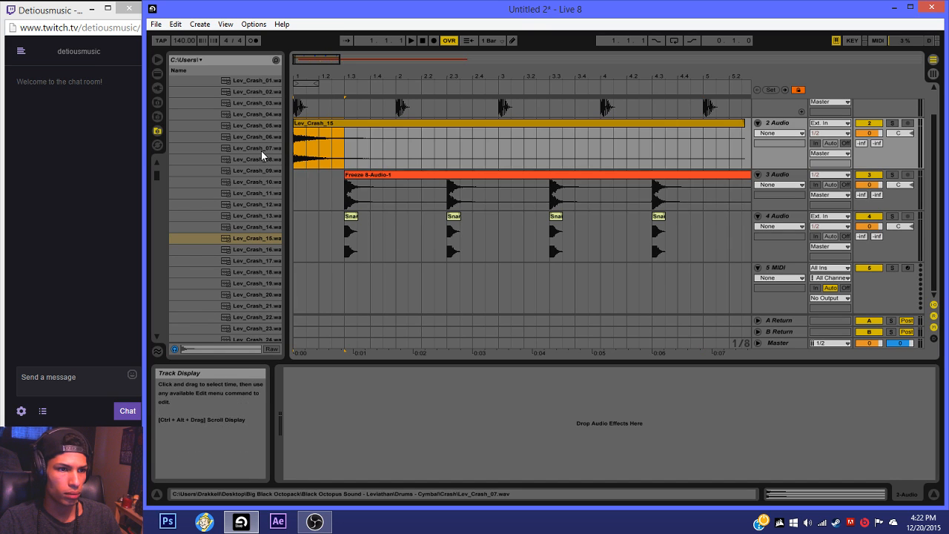
{"action": "key", "text": "ctrl+d"}
Step: Play the pattern with the repeated crashes and adjust the clip gain of the first Lev_Crash_15 clip
{"action": "left_click", "coordinate": [411, 41]}
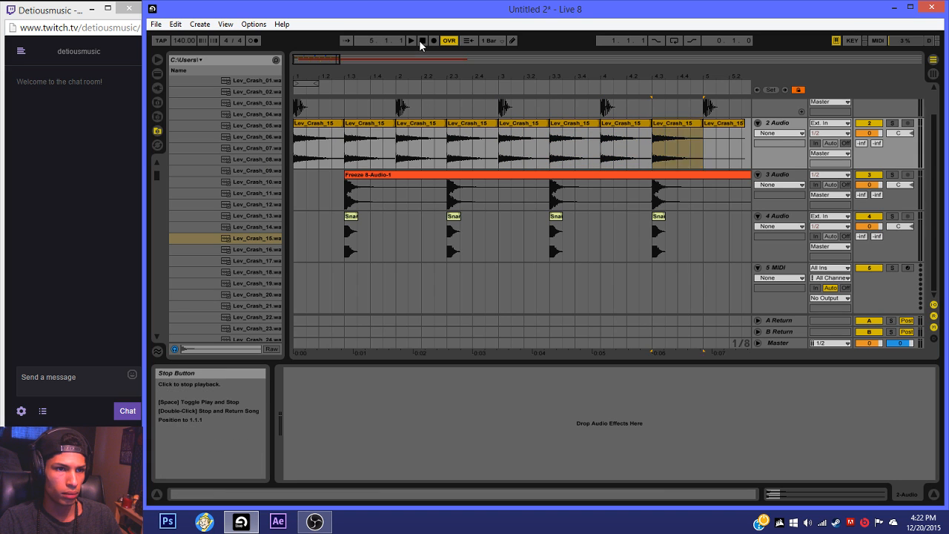
{"action": "left_click", "coordinate": [320, 124]}
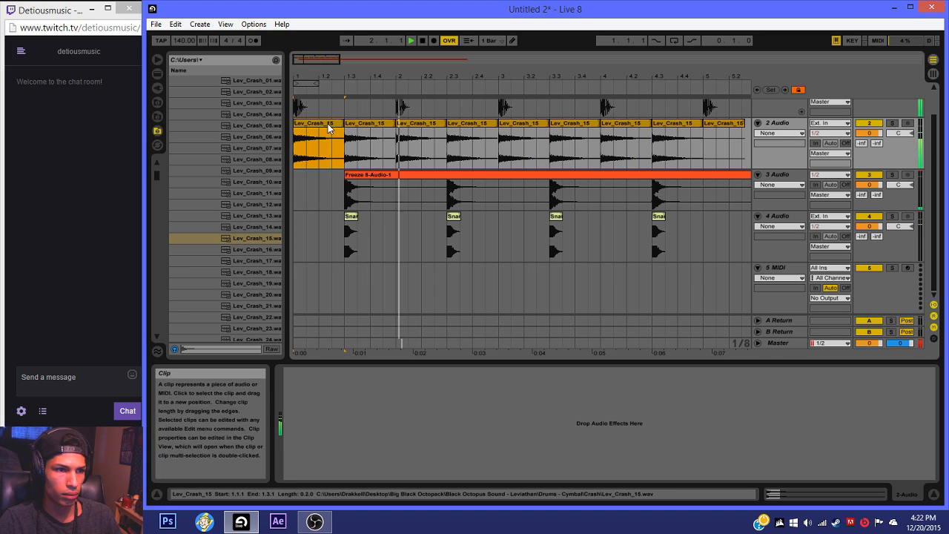
{"action": "key", "text": "space"}
{"action": "double_click", "coordinate": [320, 124]}
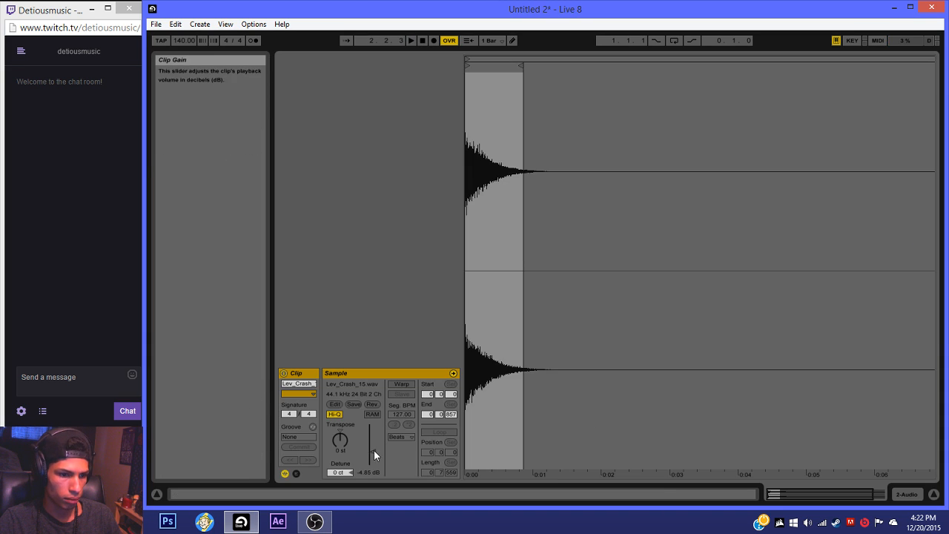
{"action": "left_click_drag", "start_coordinate": [373, 448], "coordinate": [373, 453]}
{"action": "key", "text": "space"}
{"action": "left_click", "coordinate": [896, 493]}
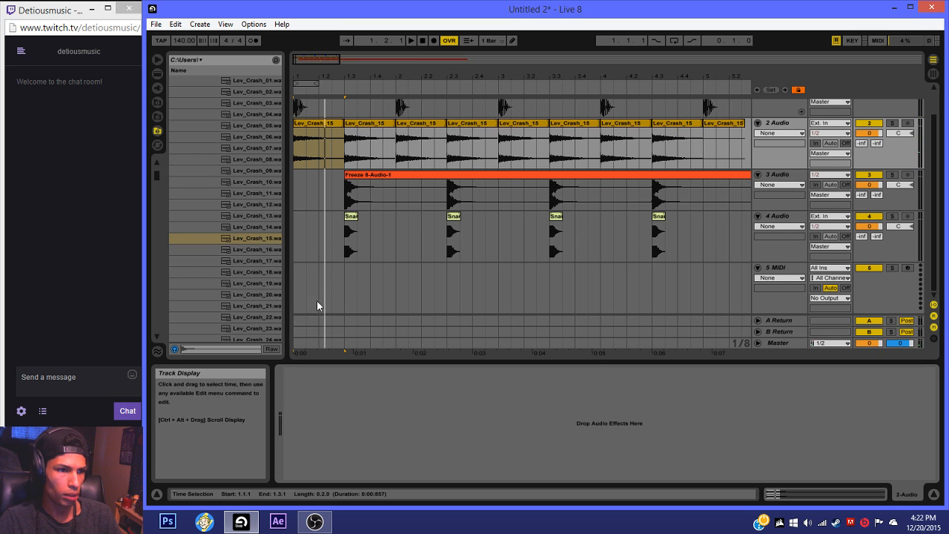
Step: Preview the crash samples from Lev_Crash_15 through Lev_Crash_23 to find a replacement crash
{"action": "left_click", "coordinate": [240, 249]}
{"action": "key", "text": "Down"}
{"action": "key", "text": "Up"}
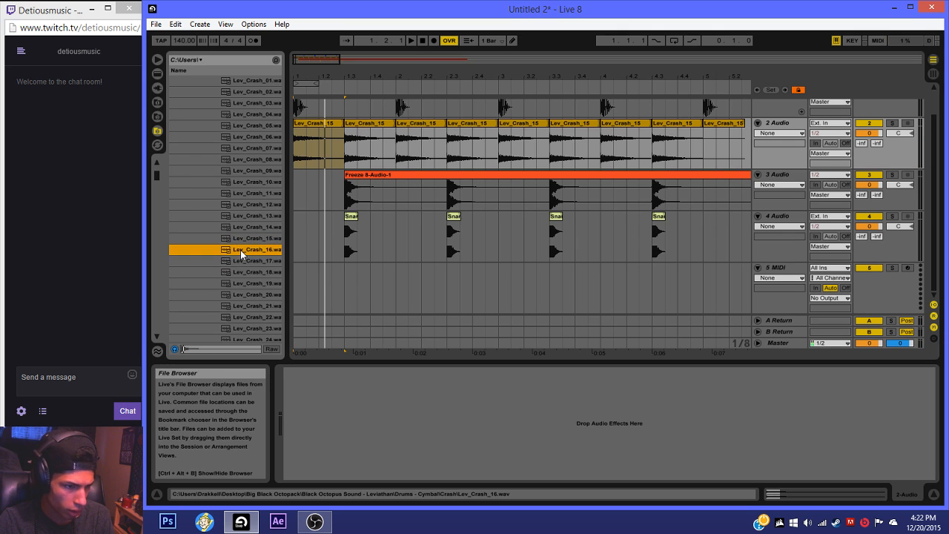
{"action": "key", "text": "Up"}
{"action": "key", "text": "Down"}
{"action": "key", "text": "Down"}
{"action": "key", "text": "Down"}
{"action": "key", "text": "Down"}
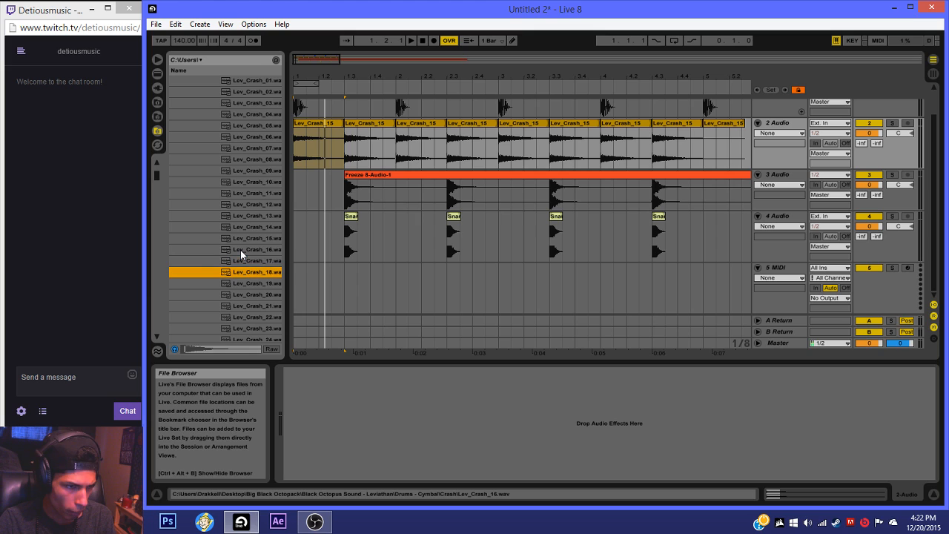
{"action": "key", "text": "Down"}
{"action": "key", "text": "Down"}
{"action": "key", "text": "Down"}
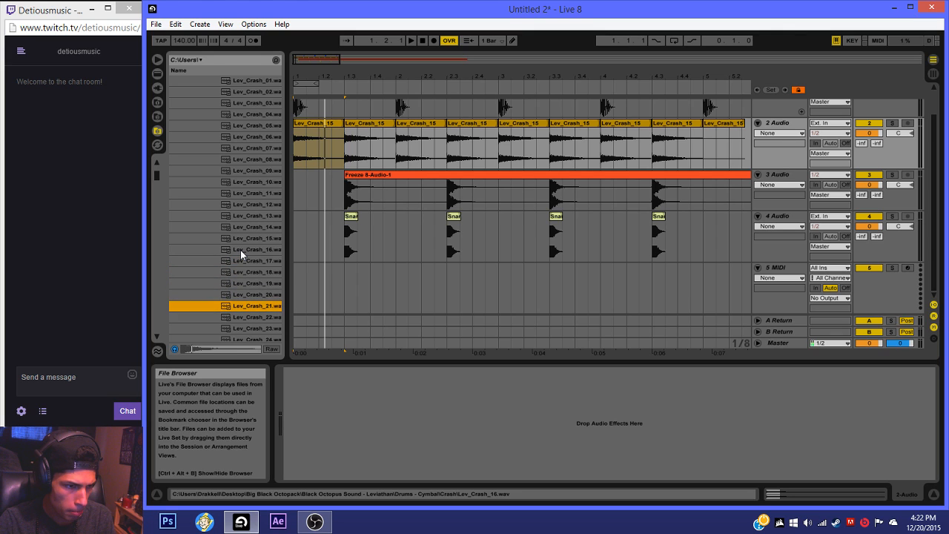
{"action": "key", "text": "Down"}
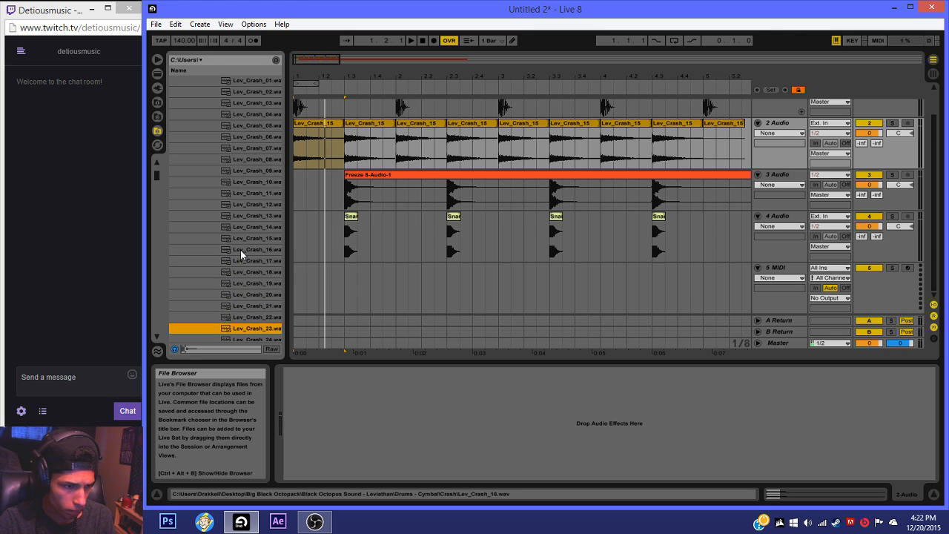
{"action": "key", "text": "Up"}
Step: Place Lev_Crash_22.wav at 1.1 on 2 Audio with warping off and clip gain at -5.69 dB, then play the pattern
{"action": "left_click_drag", "start_coordinate": [245, 321], "coordinate": [303, 138]}
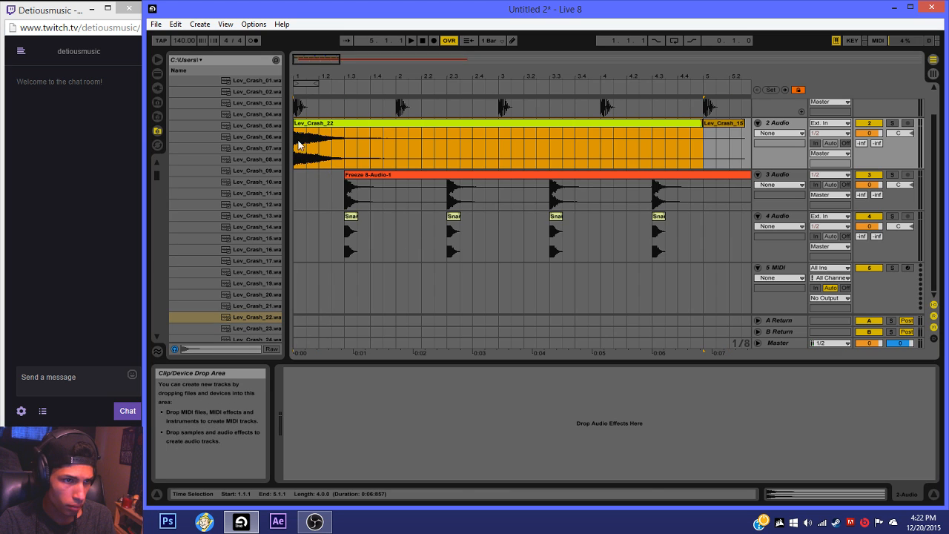
{"action": "double_click", "coordinate": [304, 125]}
{"action": "left_click", "coordinate": [404, 384]}
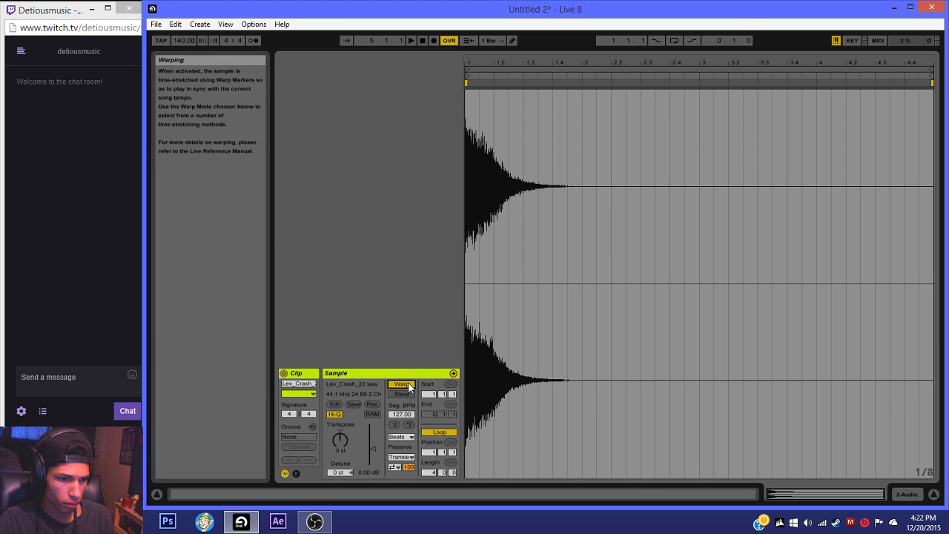
{"action": "left_click_drag", "start_coordinate": [383, 449], "coordinate": [382, 454]}
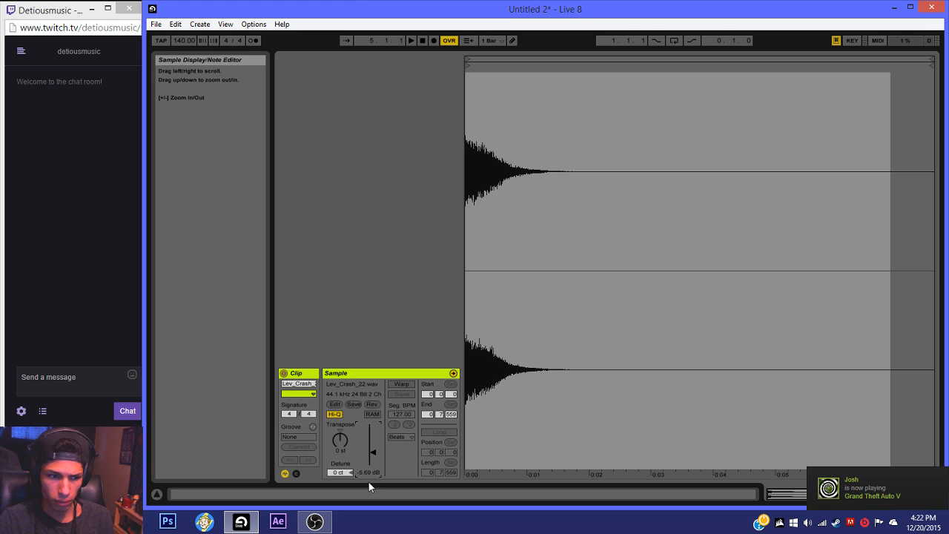
{"action": "left_click", "coordinate": [315, 521]}
{"action": "left_click", "coordinate": [315, 521]}
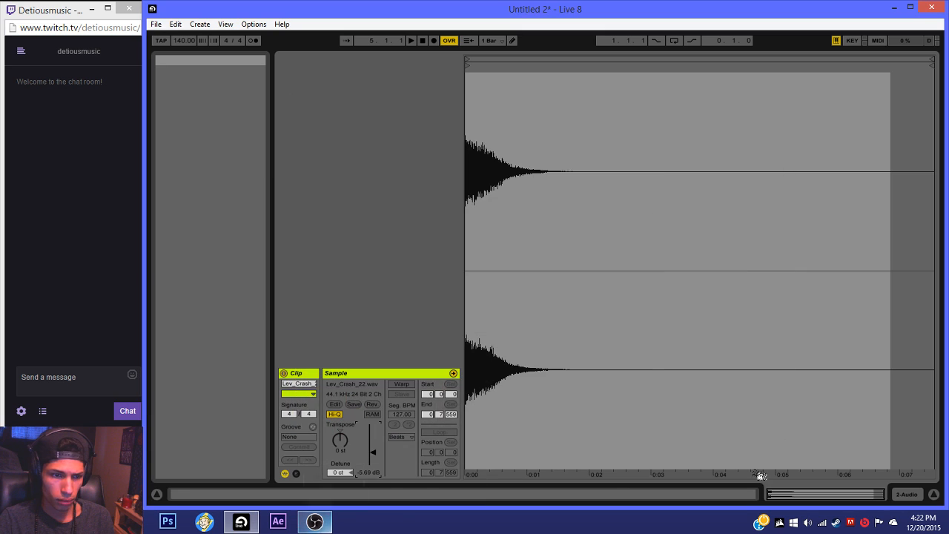
{"action": "left_click", "coordinate": [905, 495]}
{"action": "key", "text": "space"}
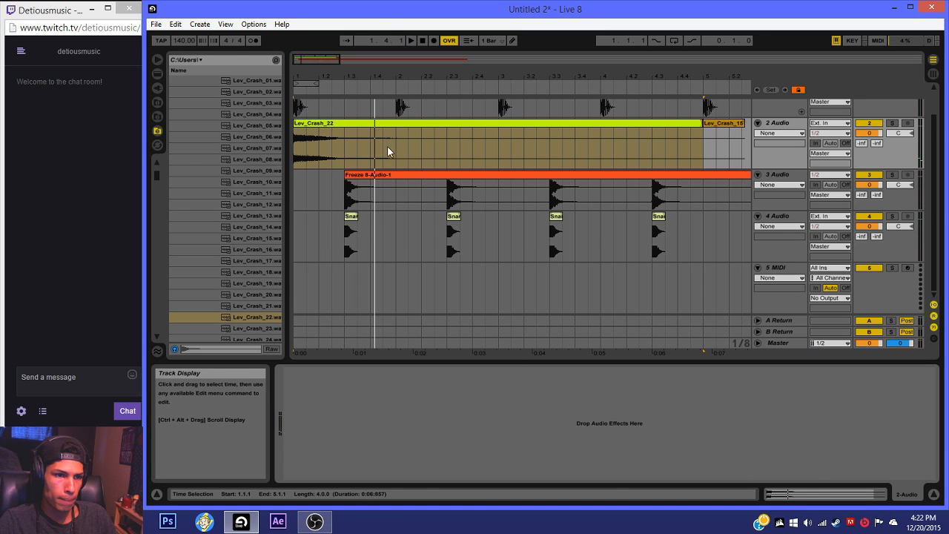
Step: Duplicate the first bar of Lev_Crash_22 to 2.1 and lower the first crash clip's gain to -7.81 dB
{"action": "left_click_drag", "start_coordinate": [395, 153], "coordinate": [291, 157]}
{"action": "key", "text": "ctrl+d"}
{"action": "double_click", "coordinate": [326, 123]}
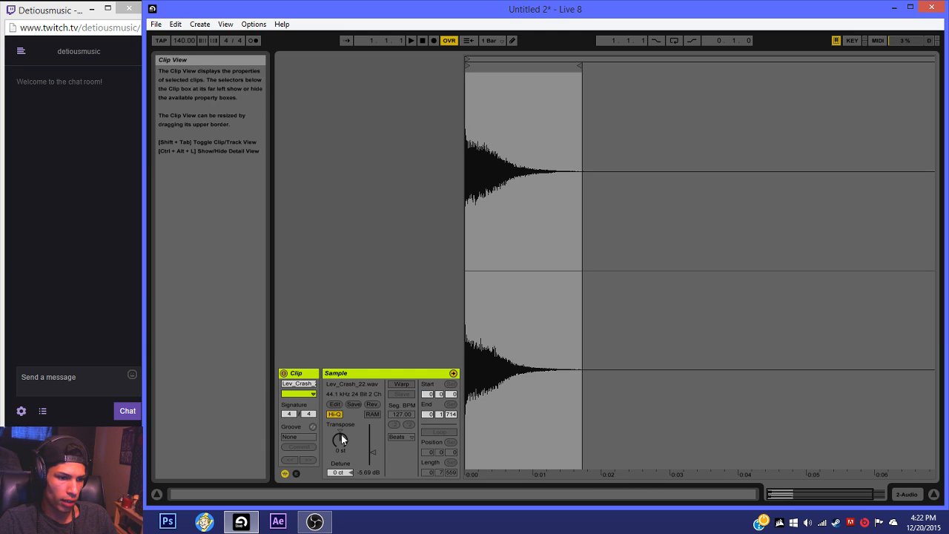
{"action": "left_click_drag", "start_coordinate": [373, 452], "coordinate": [372, 455]}
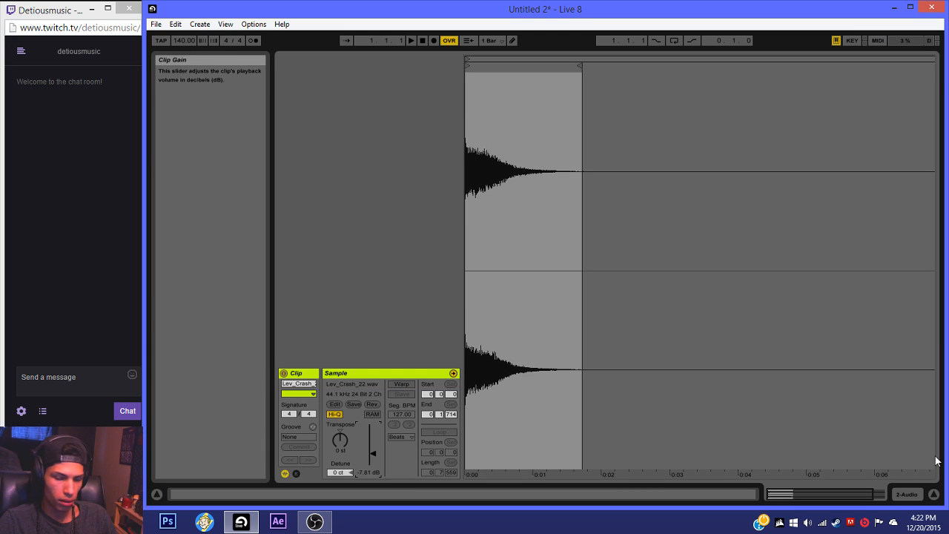
{"action": "left_click", "coordinate": [910, 497]}
Step: Duplicate the first one-bar crash clip on 2 Audio so crashes also start at 2.1, 3.1, 4.1 and 5.1
{"action": "left_click", "coordinate": [316, 124]}
{"action": "key", "text": "ctrl+d"}
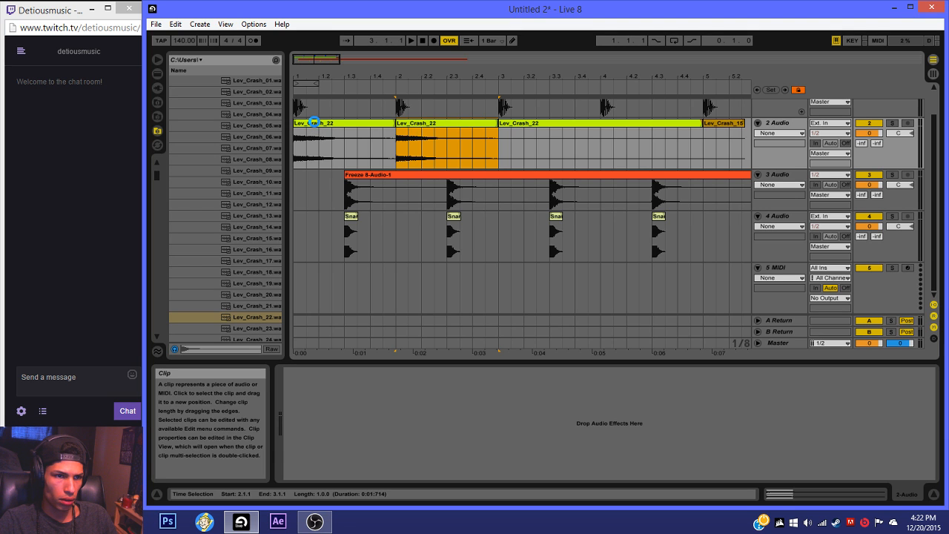
{"action": "key", "text": "ctrl+s"}
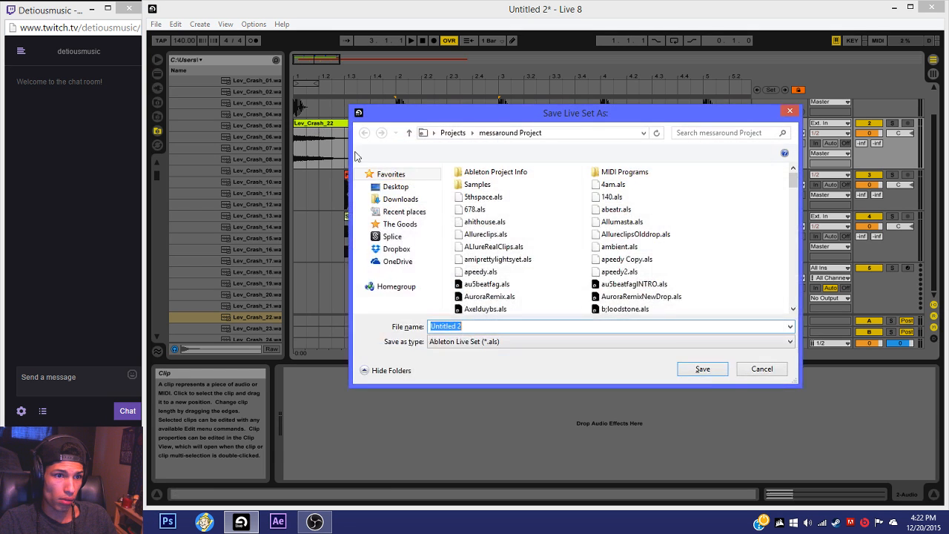
{"action": "left_click", "coordinate": [756, 372]}
{"action": "key", "text": "ctrl+d"}
{"action": "key", "text": "ctrl+d"}
{"action": "key", "text": "ctrl+d"}
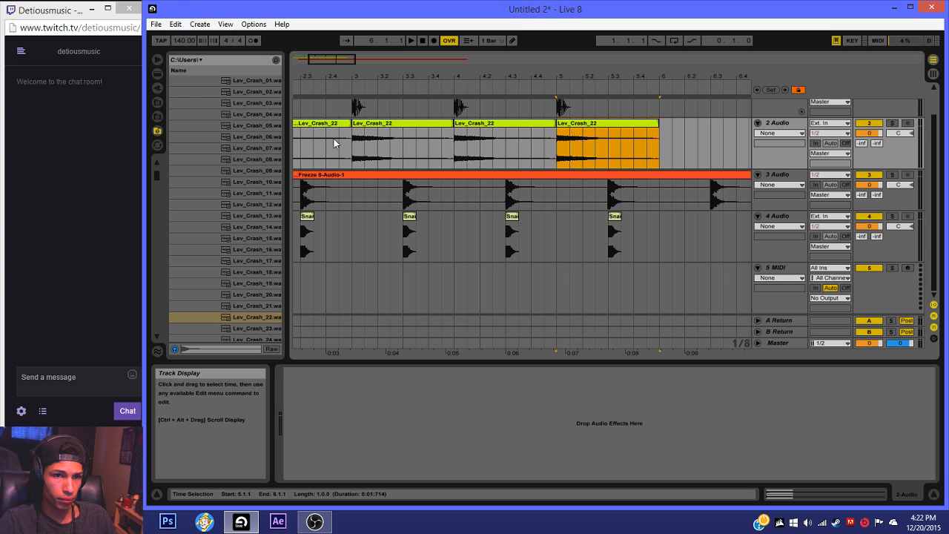
Step: Play the pattern from 1.1 and copy the eighth-note kick hit at 2.1 to 2.2.3 on the kick track
{"action": "left_click", "coordinate": [421, 41]}
{"action": "key", "text": "space"}
{"action": "left_click_drag", "start_coordinate": [338, 59], "coordinate": [323, 62]}
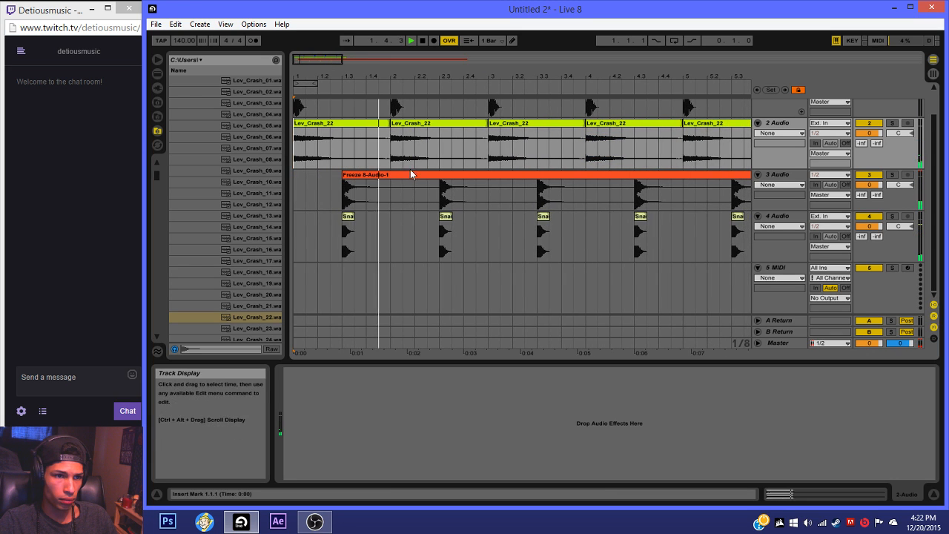
{"action": "scroll", "coordinate": [411, 174], "scroll_direction": "up", "scroll_amount": 2}
{"action": "right_click", "coordinate": [438, 181]}
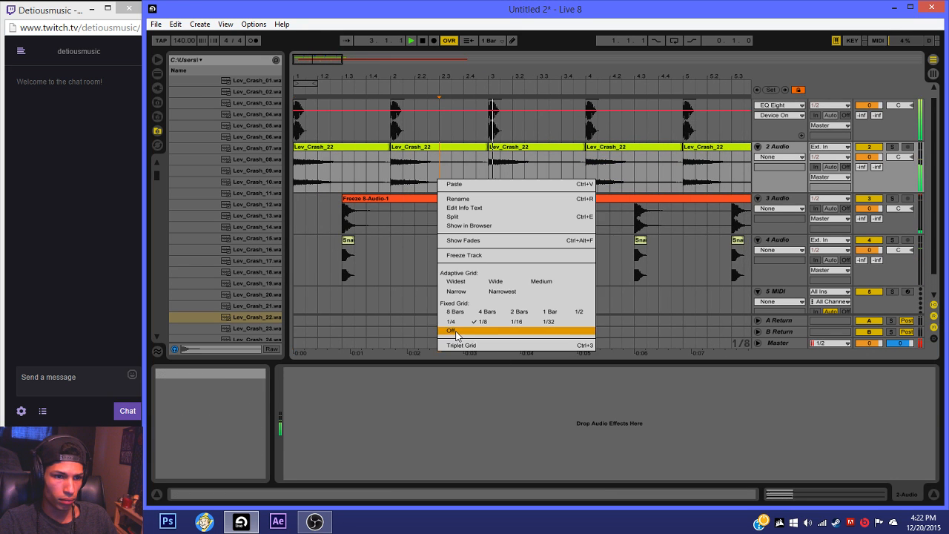
{"action": "left_click", "coordinate": [482, 323]}
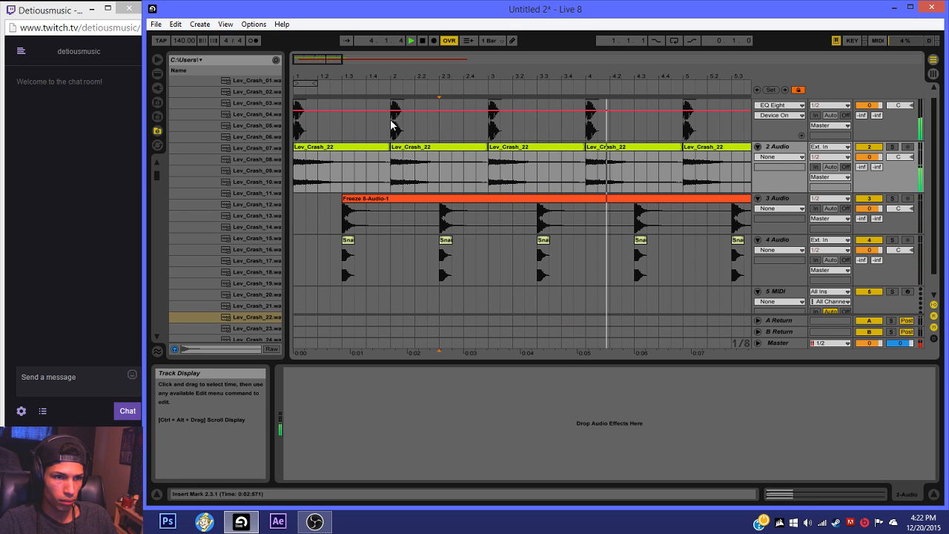
{"action": "left_click_drag", "start_coordinate": [392, 125], "coordinate": [407, 130]}
{"action": "left_click", "coordinate": [428, 133]}
{"action": "key", "text": "ctrl+v"}
Step: Try a copy of the eighth-note Lev_Crash_22 hit from 2.1 at 2.2.3 on 2 Audio and play the pattern
{"action": "left_click_drag", "start_coordinate": [392, 176], "coordinate": [404, 177]}
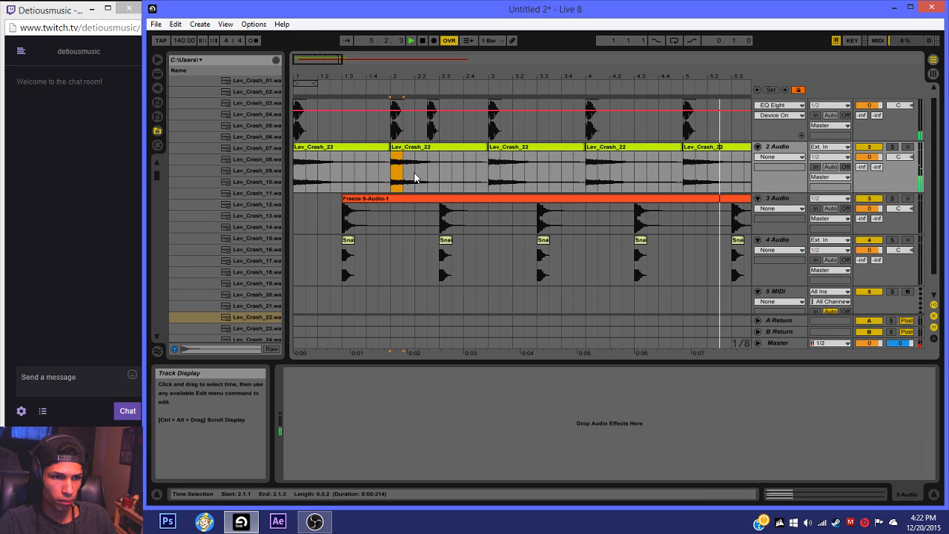
{"action": "key", "text": "ctrl+c"}
{"action": "left_click", "coordinate": [428, 175]}
{"action": "key", "text": "ctrl+v"}
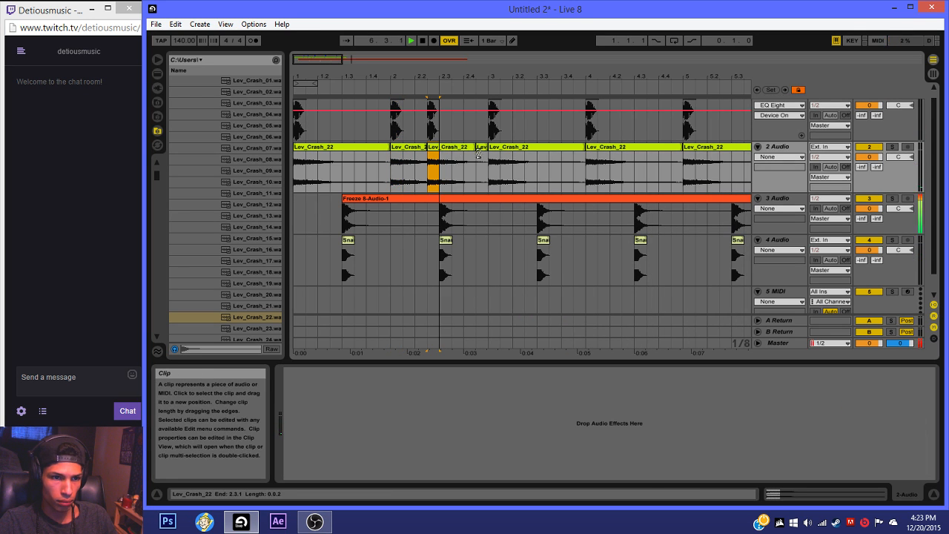
{"action": "left_click", "coordinate": [423, 40]}
{"action": "key", "text": "space"}
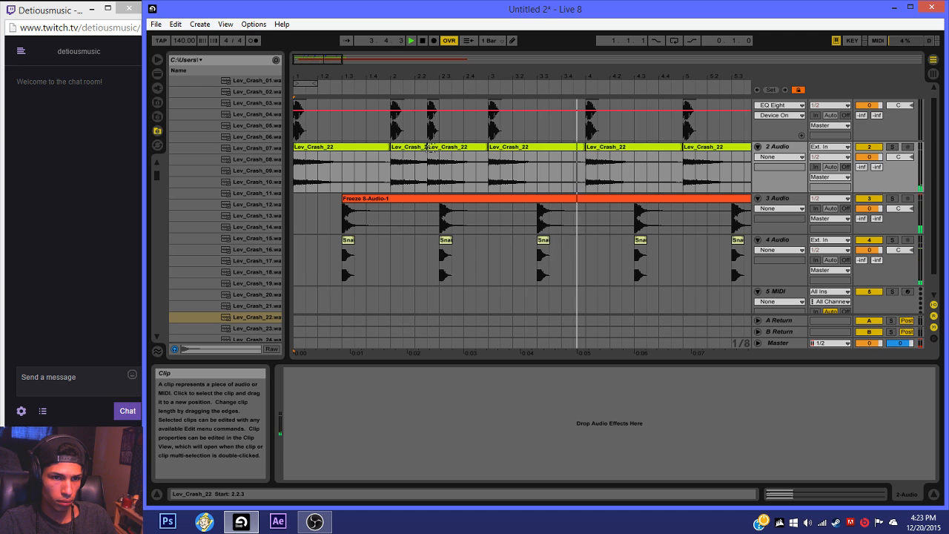
Step: Delete the extra crash at 2.2.3 on 2 Audio, extend the crash at 2.1 to 3.1 and return playback to the start
{"action": "key", "text": "space"}
{"action": "left_click", "coordinate": [435, 148]}
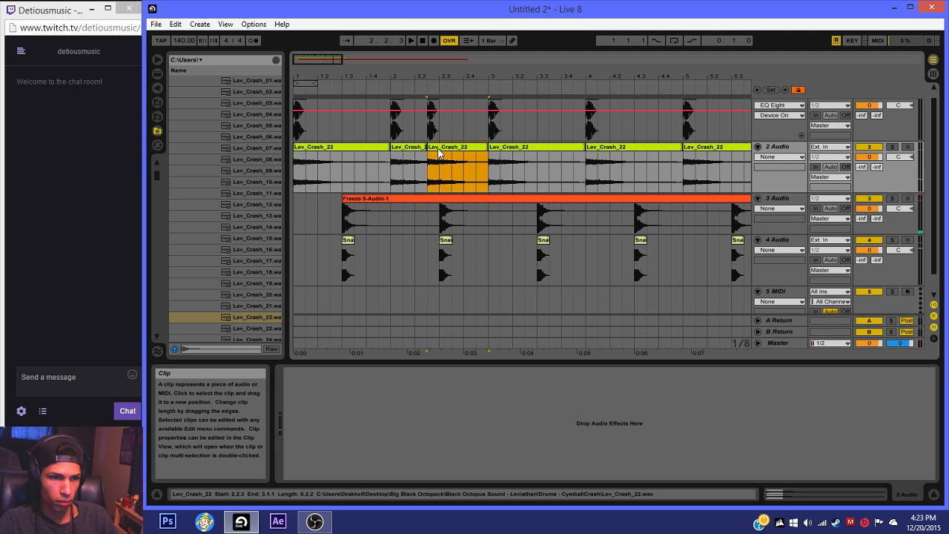
{"action": "key", "text": "Delete"}
{"action": "left_click", "coordinate": [428, 148]}
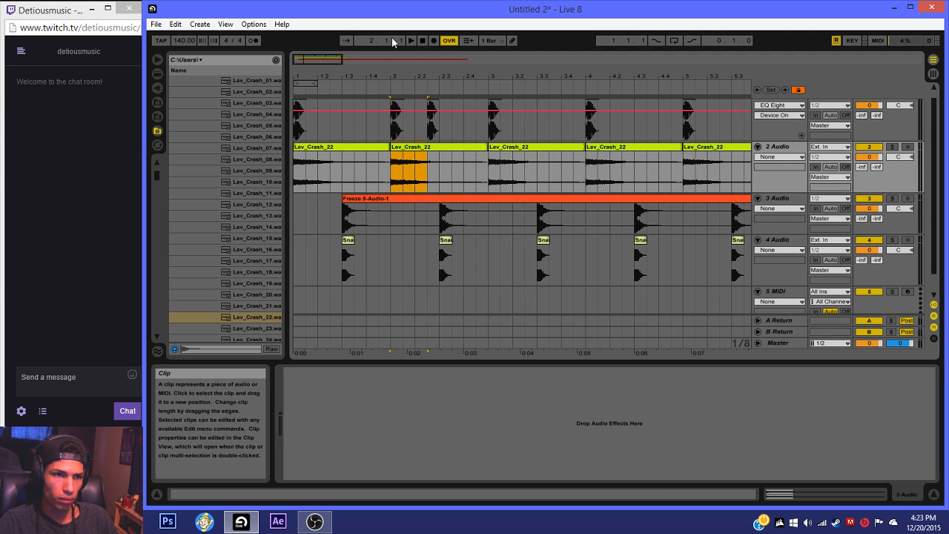
{"action": "double_click", "coordinate": [422, 43]}
Step: Insert a new audio track directly below 4 Audio
{"action": "scroll", "coordinate": [692, 193], "scroll_direction": "down", "scroll_amount": 2}
{"action": "scroll", "coordinate": [766, 256], "scroll_direction": "up", "scroll_amount": 1}
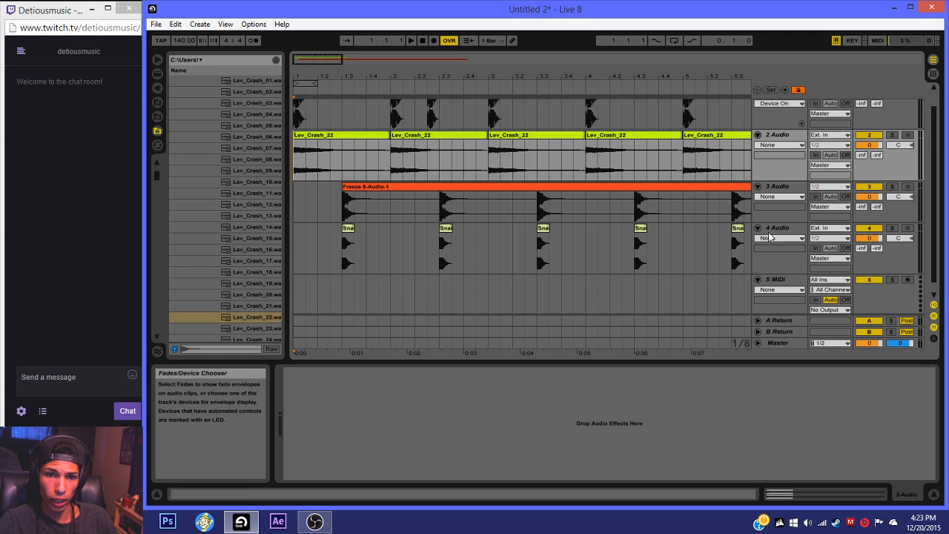
{"action": "left_click", "coordinate": [772, 228]}
{"action": "right_click", "coordinate": [775, 229]}
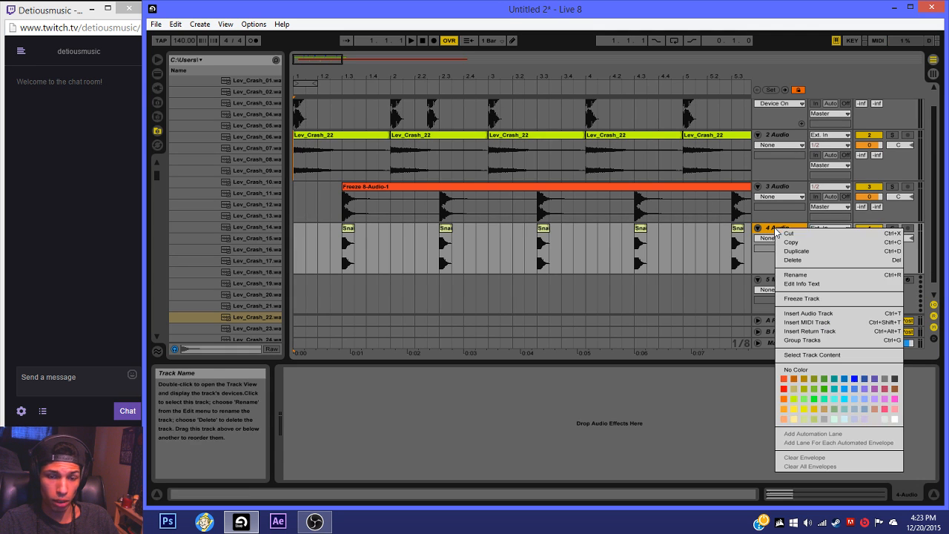
{"action": "left_click", "coordinate": [825, 315]}
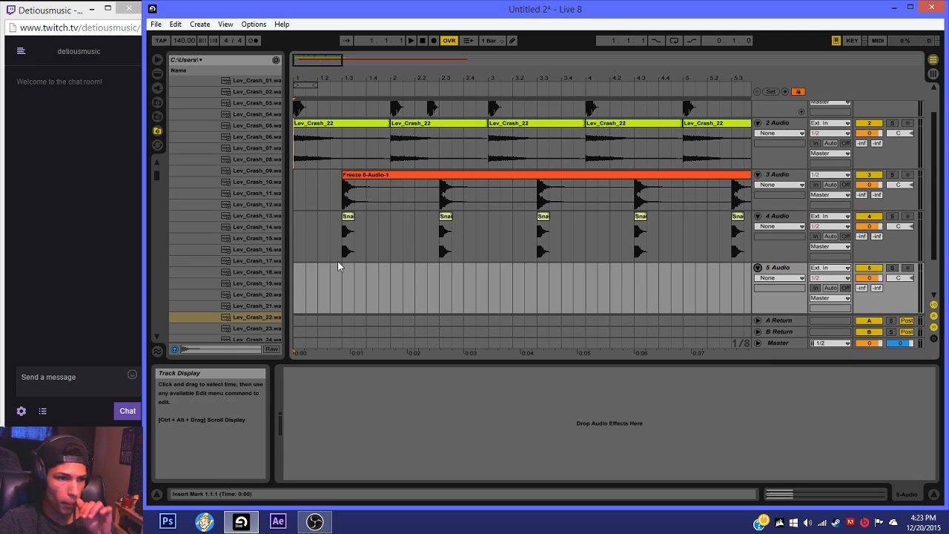
Step: Collapse the Crash sample folder and open the Closed folder inside Drums - Hihat
{"action": "scroll", "coordinate": [258, 232], "scroll_direction": "up", "scroll_amount": 3}
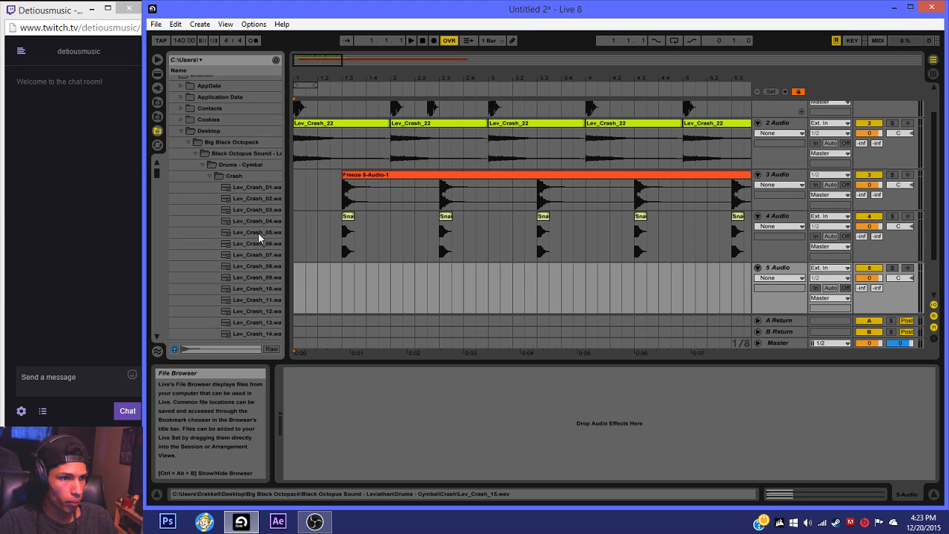
{"action": "left_click", "coordinate": [208, 174]}
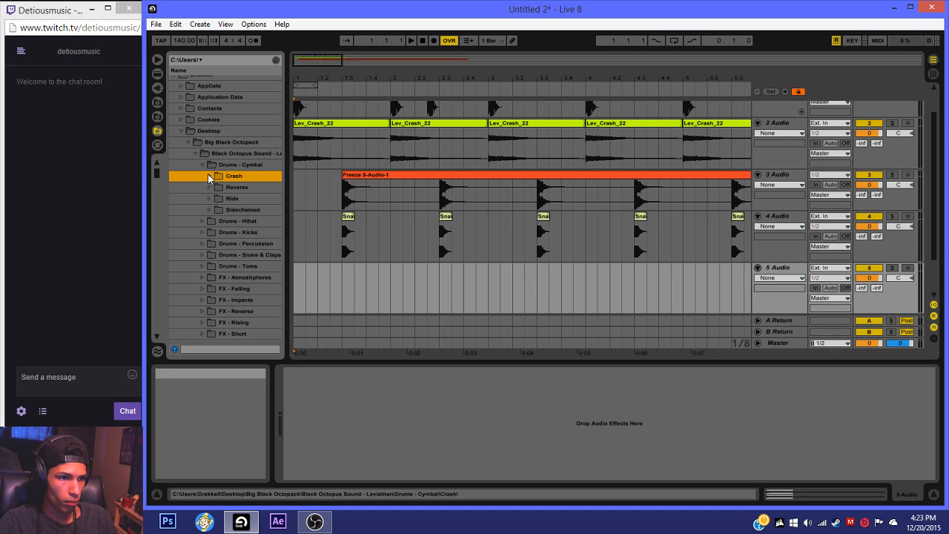
{"action": "left_click", "coordinate": [201, 220]}
{"action": "left_click", "coordinate": [201, 220]}
{"action": "key", "text": "Down"}
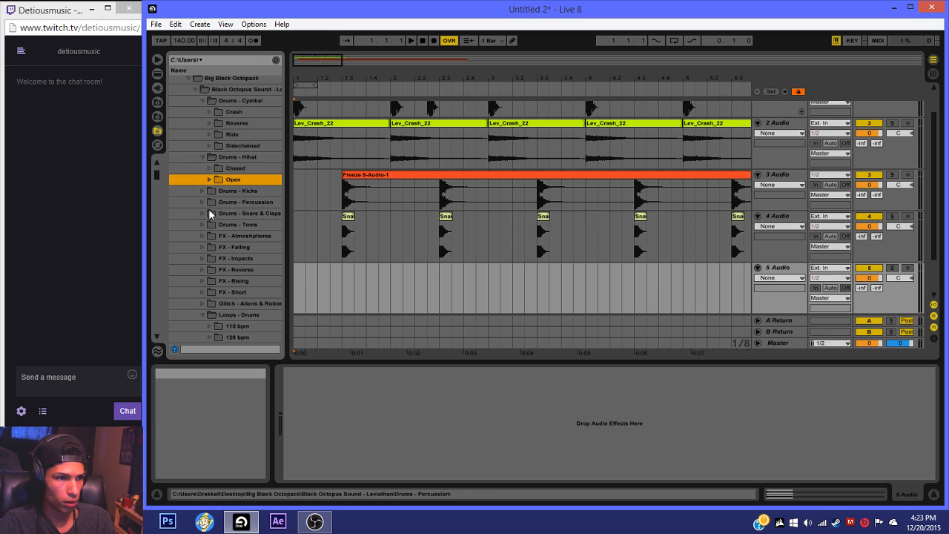
{"action": "key", "text": "Right"}
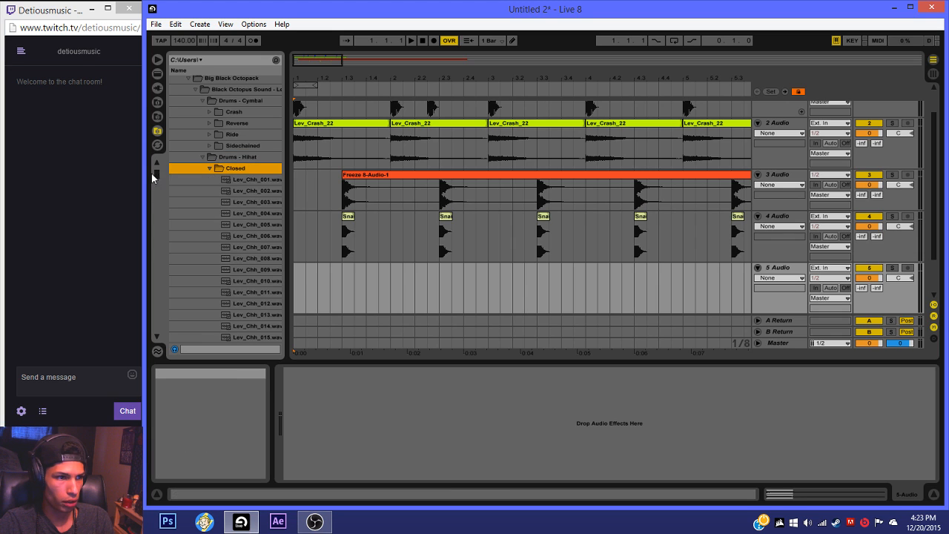
Step: Preview closed hi-hats, place Lev_Chh_050.wav at 1.1 on 5 Audio and solo that track
{"action": "left_click_drag", "start_coordinate": [154, 174], "coordinate": [159, 186]}
{"action": "left_click", "coordinate": [258, 201]}
{"action": "key", "text": "Down"}
{"action": "left_click_drag", "start_coordinate": [258, 201], "coordinate": [296, 280]}
{"action": "left_click_drag", "start_coordinate": [405, 78], "coordinate": [422, 107]}
{"action": "left_click_drag", "start_coordinate": [305, 74], "coordinate": [290, 72]}
{"action": "left_click", "coordinate": [894, 268]}
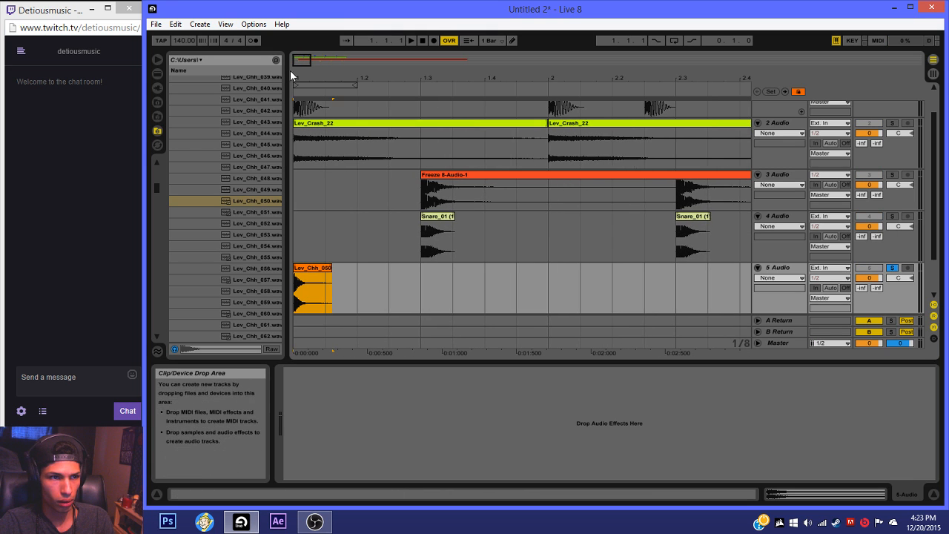
Step: Set the grid to 1/16, preview more closed hats, place Lev_Chh_068.wav at 1.1.2 on 5 Audio and play it
{"action": "right_click", "coordinate": [388, 272]}
{"action": "left_click", "coordinate": [475, 377]}
{"action": "left_click", "coordinate": [269, 266]}
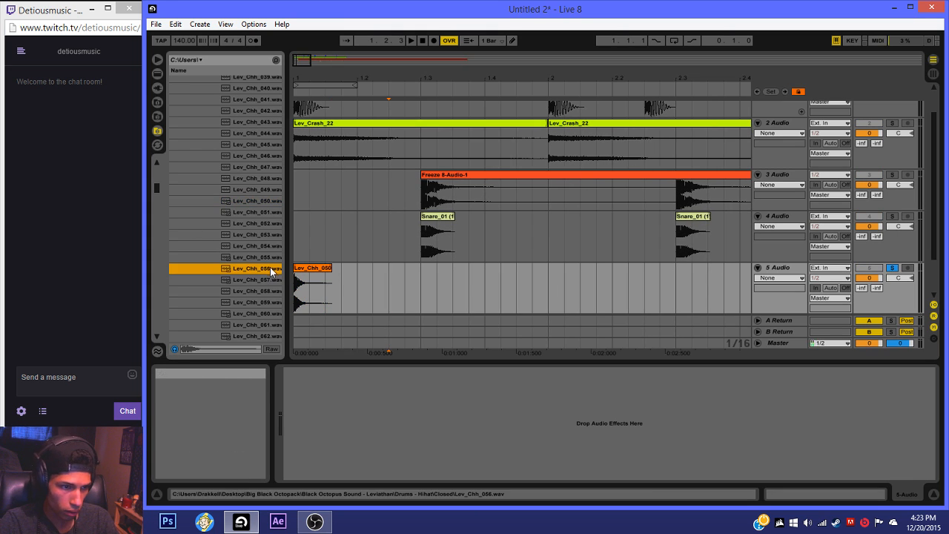
{"action": "key", "text": "Up"}
{"action": "key", "text": "Up"}
{"action": "scroll", "coordinate": [267, 260], "scroll_direction": "down", "scroll_amount": 5}
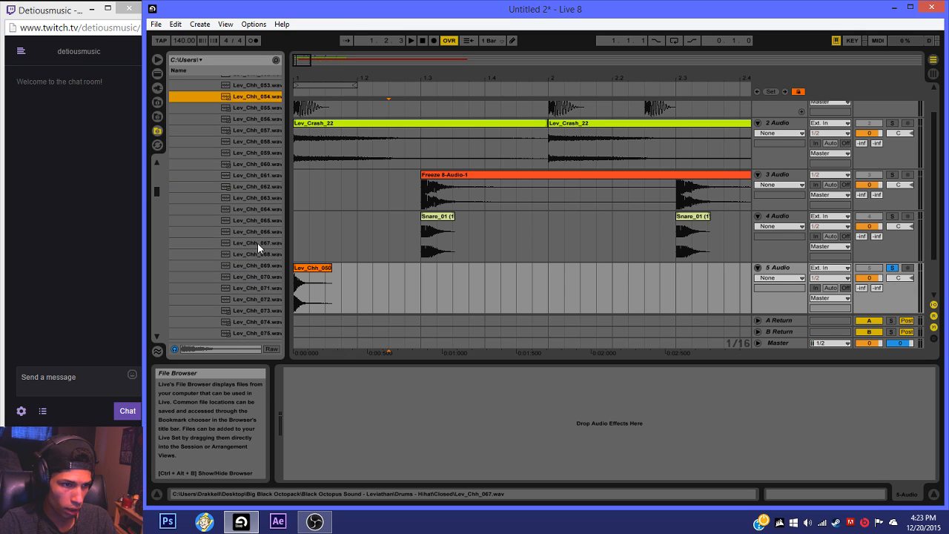
{"action": "left_click", "coordinate": [258, 242]}
{"action": "key", "text": "Down"}
{"action": "left_click_drag", "start_coordinate": [257, 253], "coordinate": [315, 271]}
{"action": "key", "text": "space"}
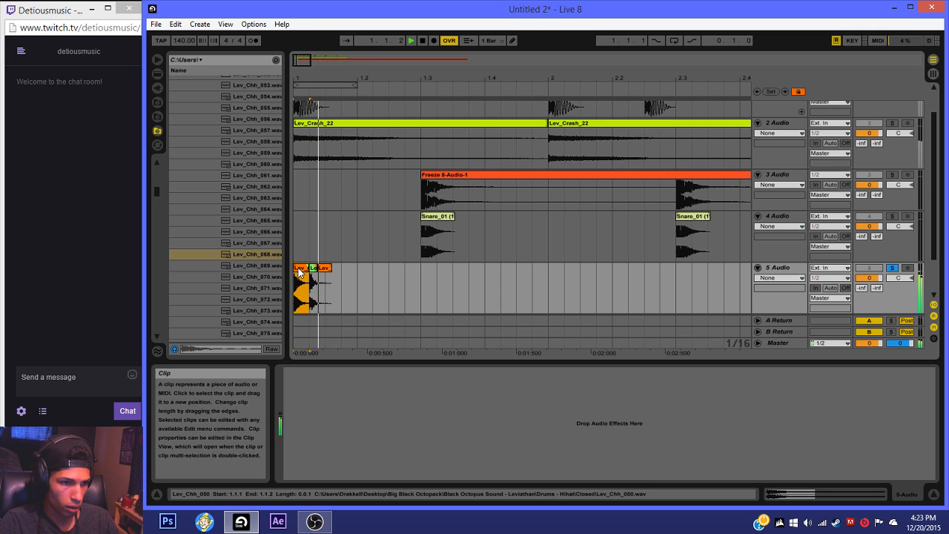
Step: Preview Lev_Chh_071 and Lev_Chh_072, then place Lev_Chh_072.wav at 1.1.4 on 5 Audio
{"action": "left_click", "coordinate": [261, 286]}
{"action": "key", "text": "Down"}
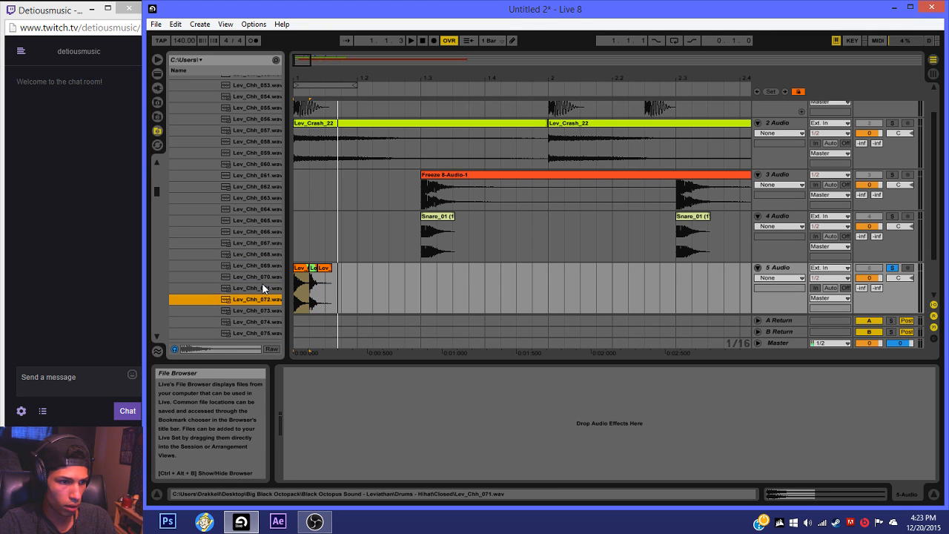
{"action": "scroll", "coordinate": [262, 284], "scroll_direction": "down", "scroll_amount": 1}
{"action": "left_click_drag", "start_coordinate": [255, 292], "coordinate": [349, 275]}
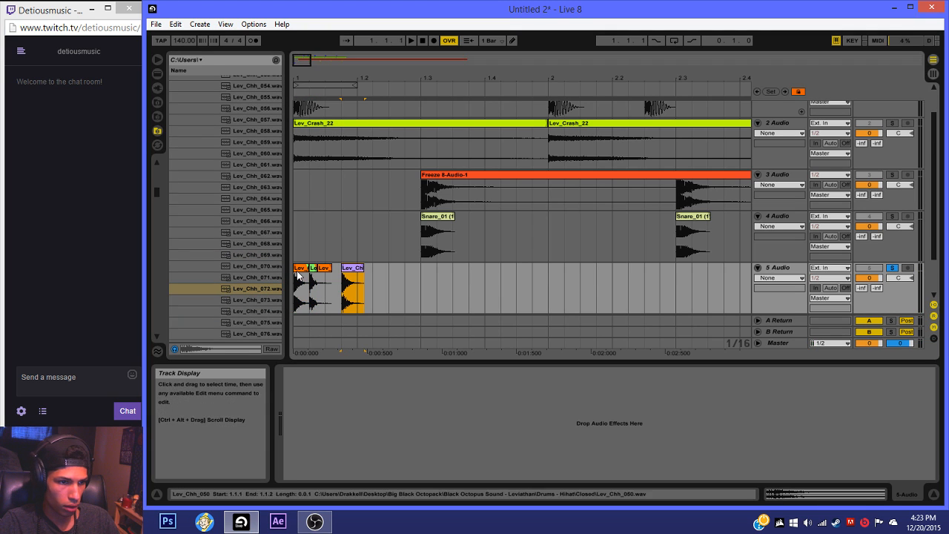
Step: Copy the Lev_Chh_050 hit to 1.1.3, move the Lev_Chh_072 clip to 1.2 and play the hats
{"action": "left_click", "coordinate": [304, 269]}
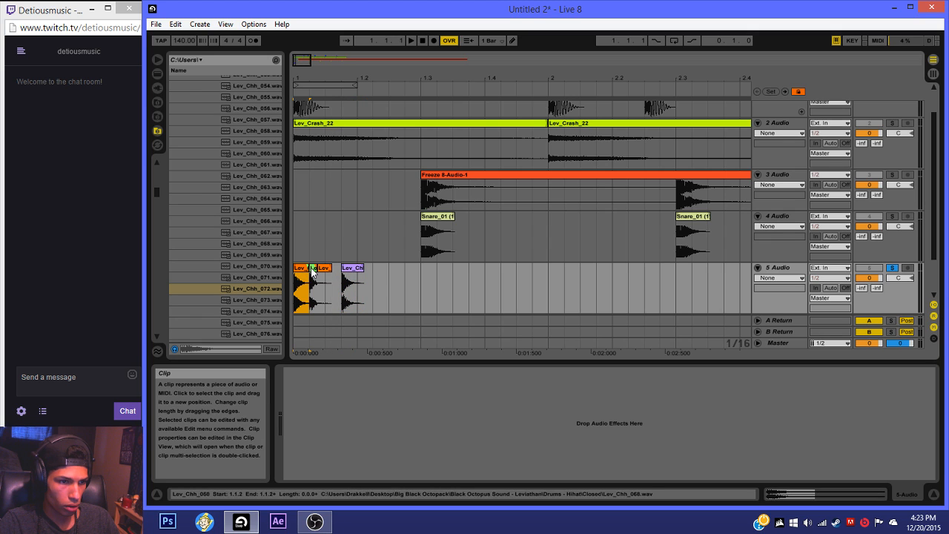
{"action": "key", "text": "ctrl+c"}
{"action": "left_click", "coordinate": [327, 282]}
{"action": "key", "text": "ctrl+v"}
{"action": "left_click_drag", "start_coordinate": [356, 270], "coordinate": [324, 268]}
{"action": "left_click", "coordinate": [299, 273]}
{"action": "key", "text": "space"}
{"action": "key", "text": "space"}
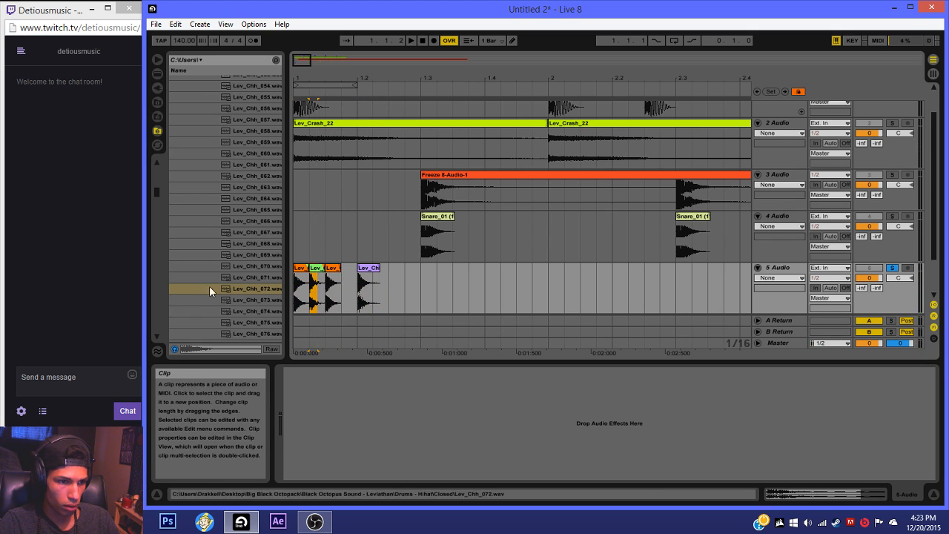
Step: Open the Open hi-hat folder and preview Lev_Ohh_015 and Lev_Ohh_014
{"action": "left_click", "coordinate": [210, 288]}
{"action": "scroll", "coordinate": [235, 280], "scroll_direction": "down", "scroll_amount": 1}
{"action": "key", "text": "Down"}
{"action": "key", "text": "Left"}
{"action": "key", "text": "Down"}
{"action": "key", "text": "Right"}
{"action": "left_click", "coordinate": [238, 262]}
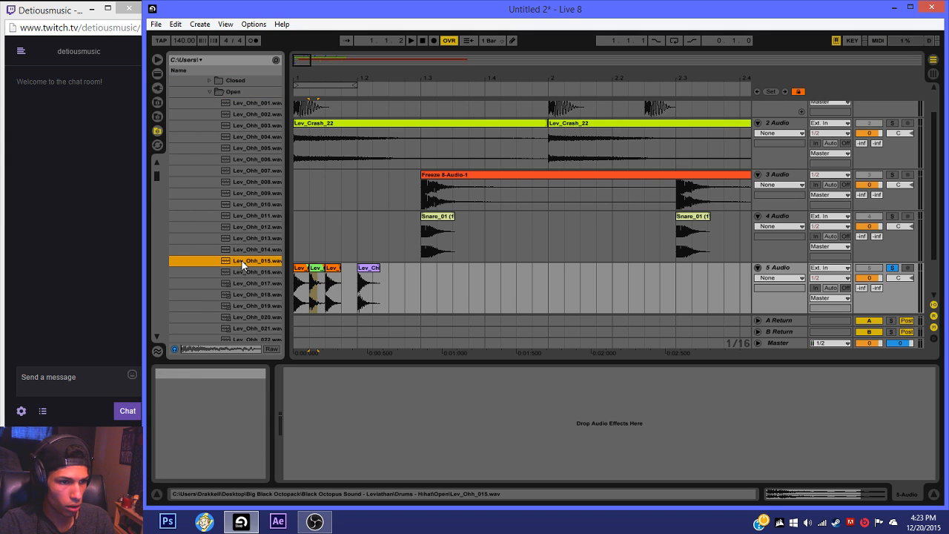
{"action": "key", "text": "Up"}
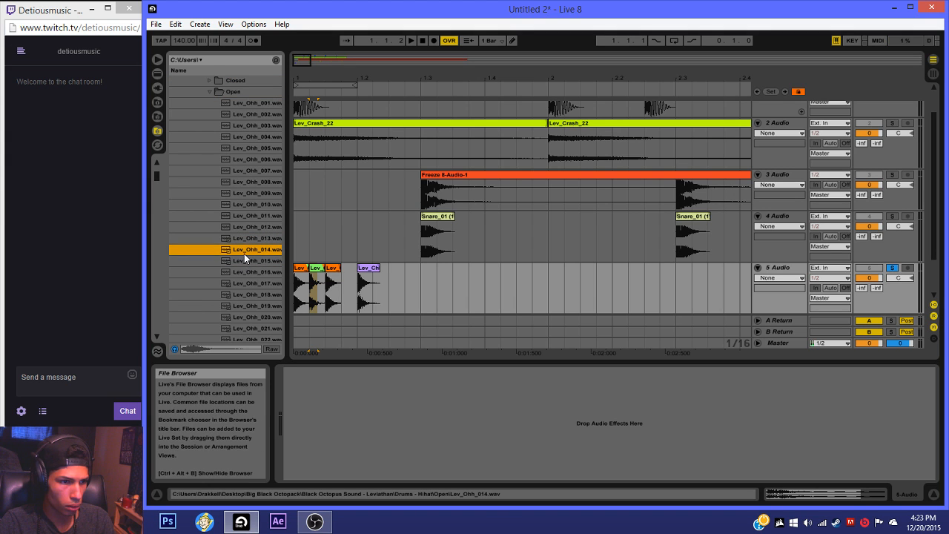
Step: Insert an audio track below 5 Audio and unfold it
{"action": "right_click", "coordinate": [779, 269]}
{"action": "left_click", "coordinate": [821, 112]}
{"action": "scroll", "coordinate": [777, 282], "scroll_direction": "down", "scroll_amount": 2}
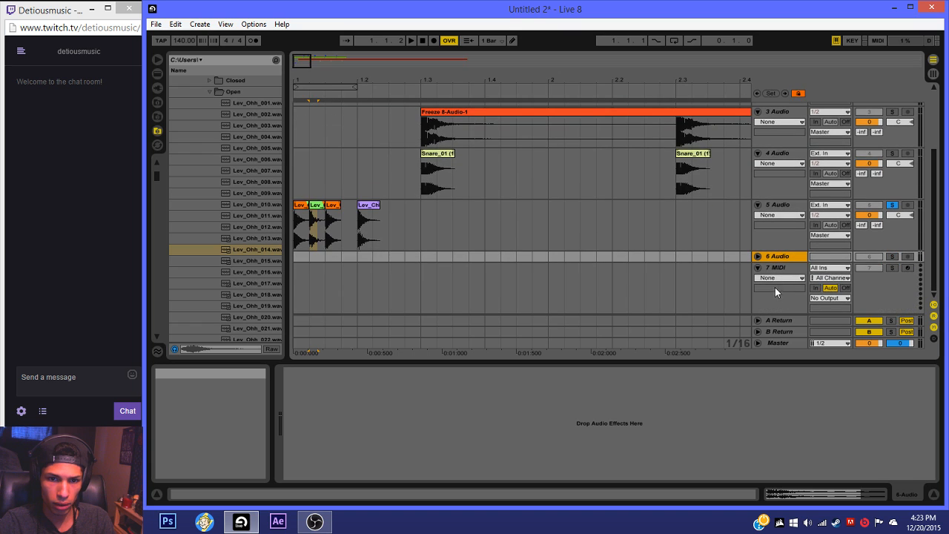
{"action": "left_click", "coordinate": [757, 256]}
Step: Place Lev_Ohh_014.wav at 1.1.3 on 6 Audio in place of the closed hat on 5 Audio, and play from 1.1
{"action": "left_click_drag", "start_coordinate": [250, 250], "coordinate": [329, 247]}
{"action": "left_click", "coordinate": [297, 270]}
{"action": "key", "text": "space"}
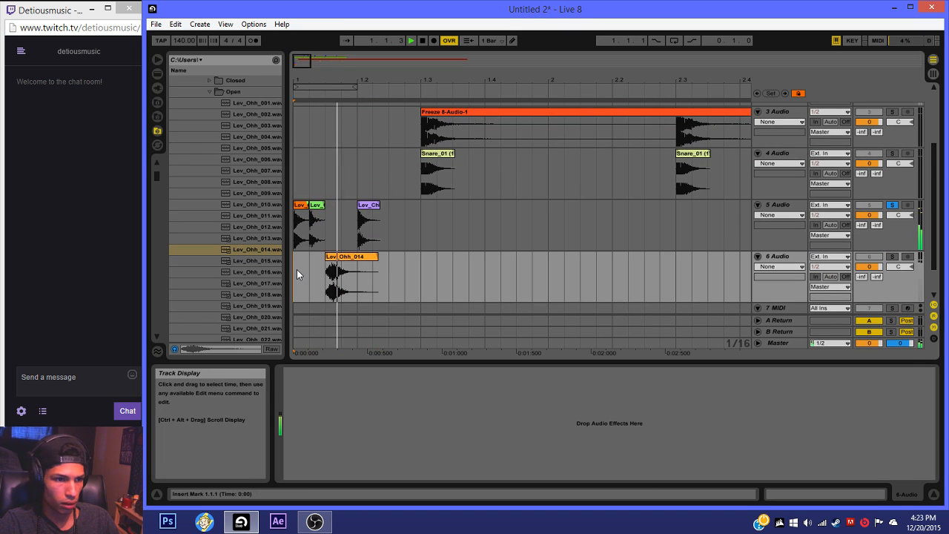
Step: Turn off solo on 5 Audio and play the opening beats with all tracks
{"action": "left_click", "coordinate": [891, 205]}
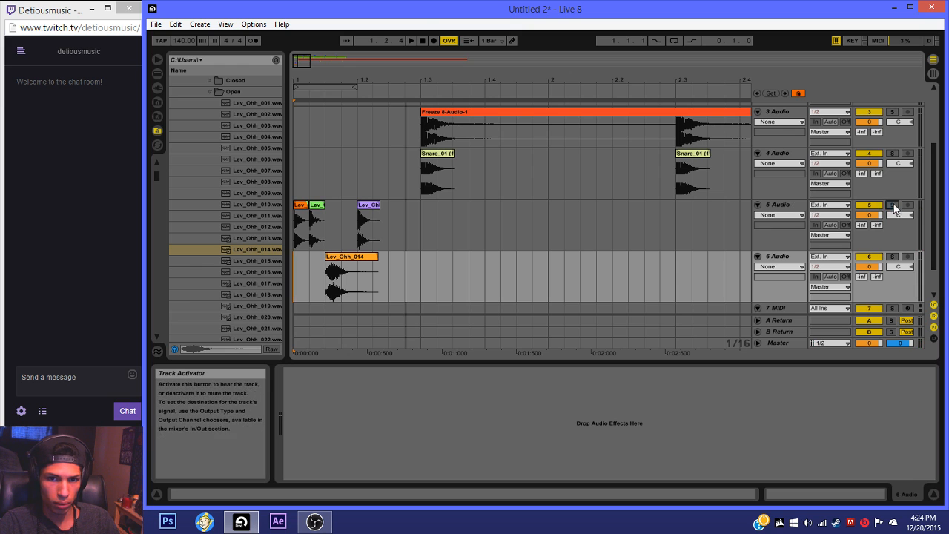
{"action": "left_click", "coordinate": [422, 40]}
{"action": "key", "text": "space"}
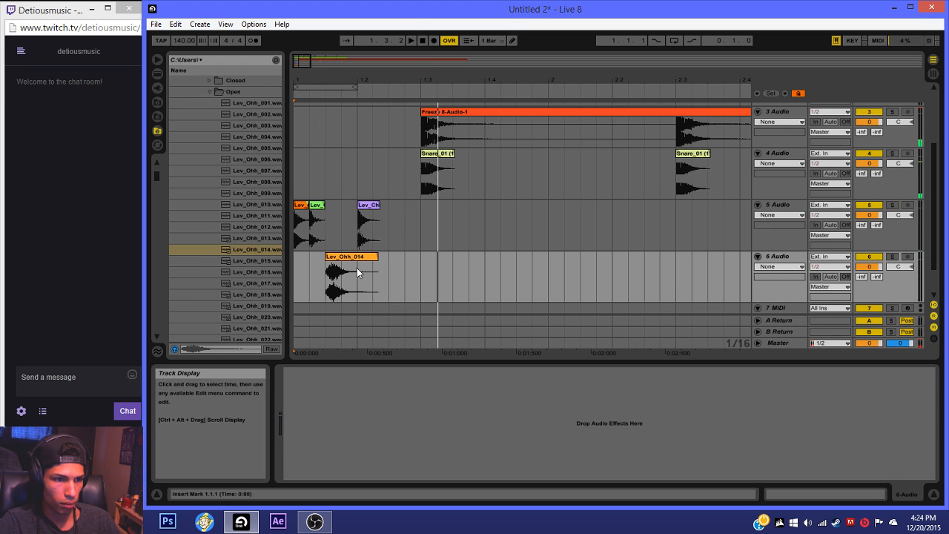
{"action": "key", "text": "space"}
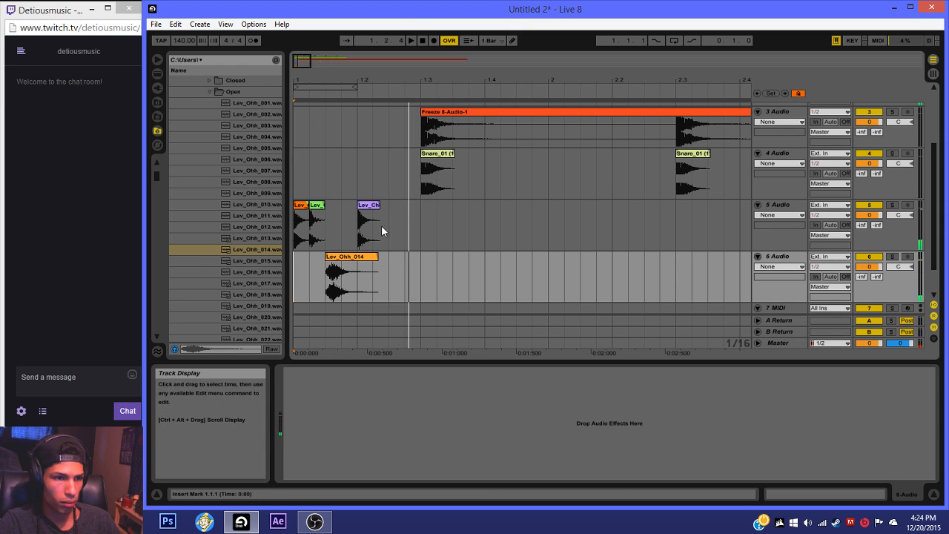
{"action": "left_click", "coordinate": [343, 257]}
{"action": "key", "text": "space"}
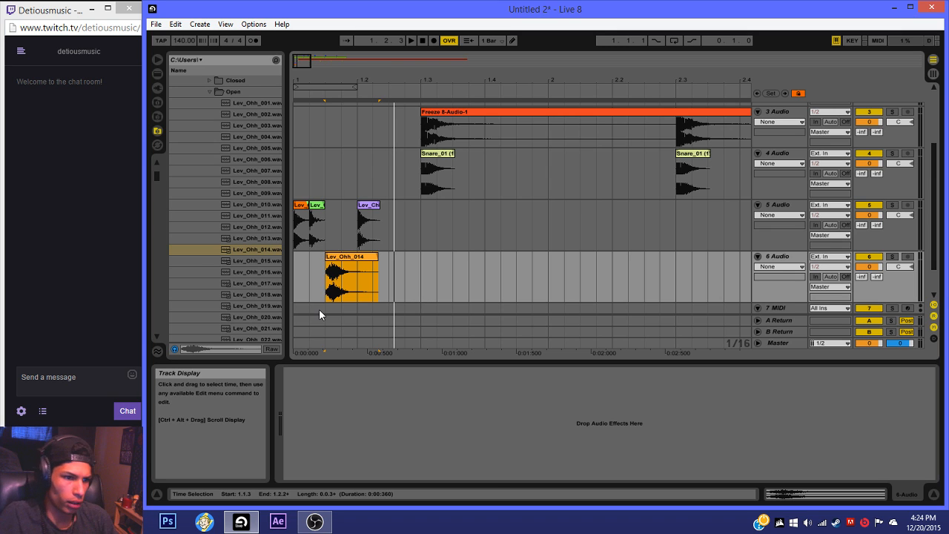
Step: Preview Lev_Ohh_017 and Lev_Ohh_018, place Lev_Ohh_018.wav at 1.2.3 on 6 Audio and play from 1.1
{"action": "left_click", "coordinate": [252, 284]}
{"action": "key", "text": "Down"}
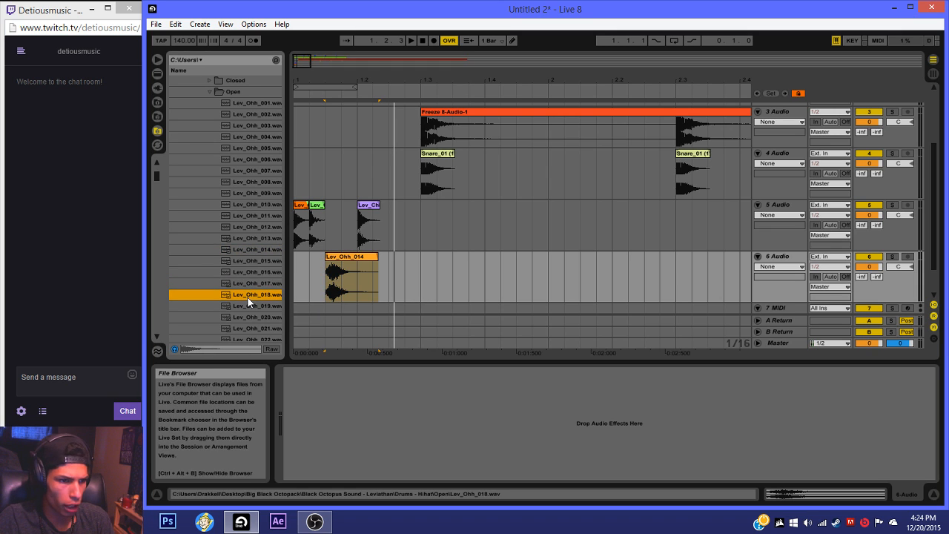
{"action": "left_click_drag", "start_coordinate": [247, 295], "coordinate": [391, 289]}
{"action": "left_click", "coordinate": [296, 260]}
{"action": "key", "text": "space"}
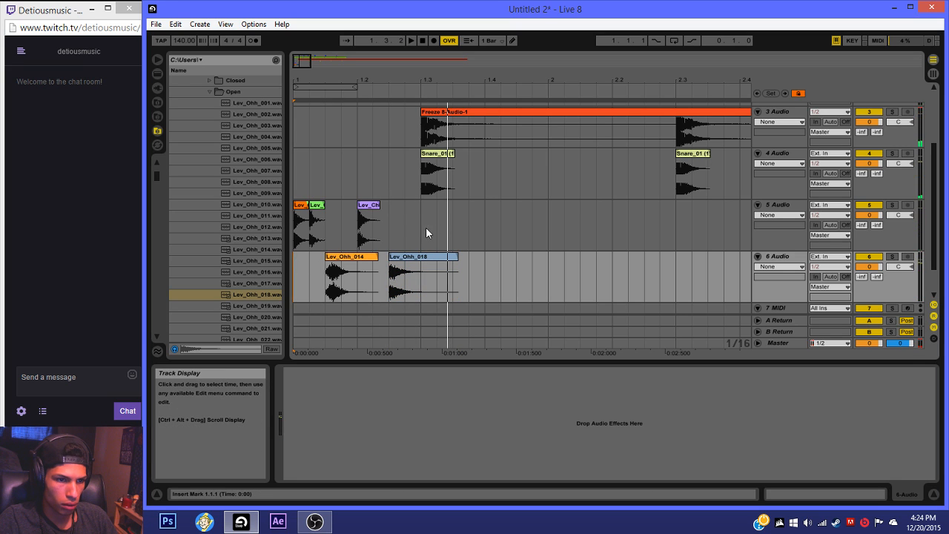
Step: Duplicate the open-hat half bar from 1.1 to 1.3 on 6 Audio so it repeats until 2.1, and play from the start
{"action": "left_click_drag", "start_coordinate": [415, 277], "coordinate": [290, 272]}
{"action": "key", "text": "ctrl+d"}
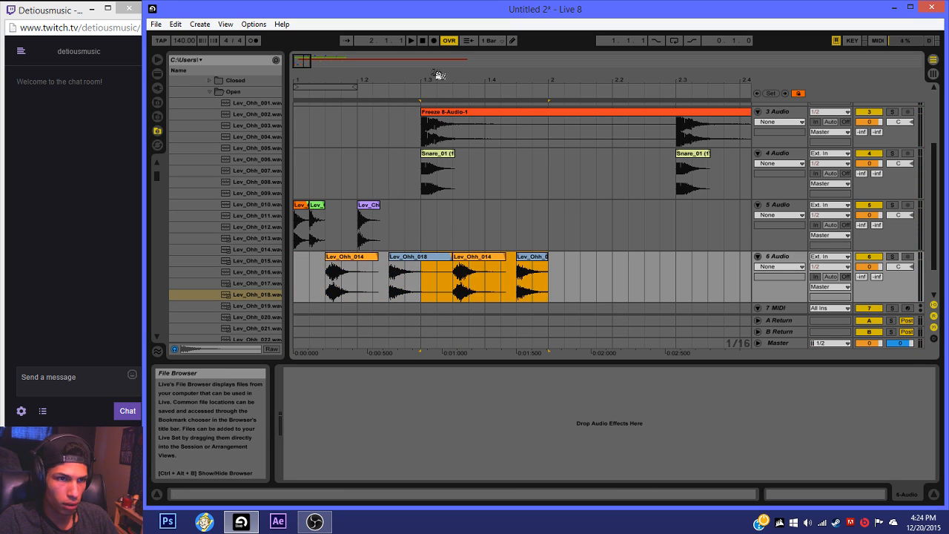
{"action": "left_click", "coordinate": [423, 42]}
{"action": "left_click", "coordinate": [423, 45]}
{"action": "key", "text": "space"}
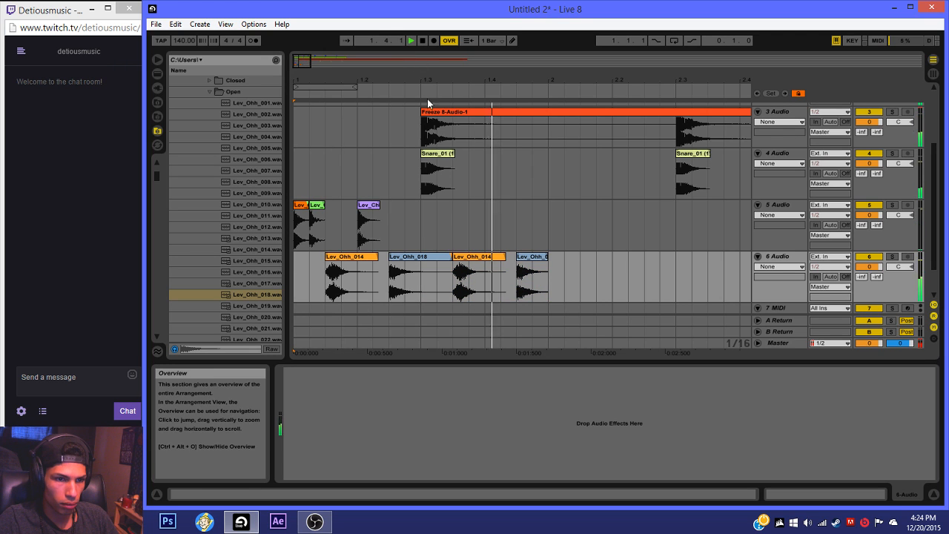
Step: Duplicate the one-bar hi-hat pattern from 1.1 to 2.1 on 5 and 6 Audio so it repeats until 3.1, and play from the start
{"action": "left_click_drag", "start_coordinate": [546, 210], "coordinate": [294, 276]}
{"action": "key", "text": "ctrl+d"}
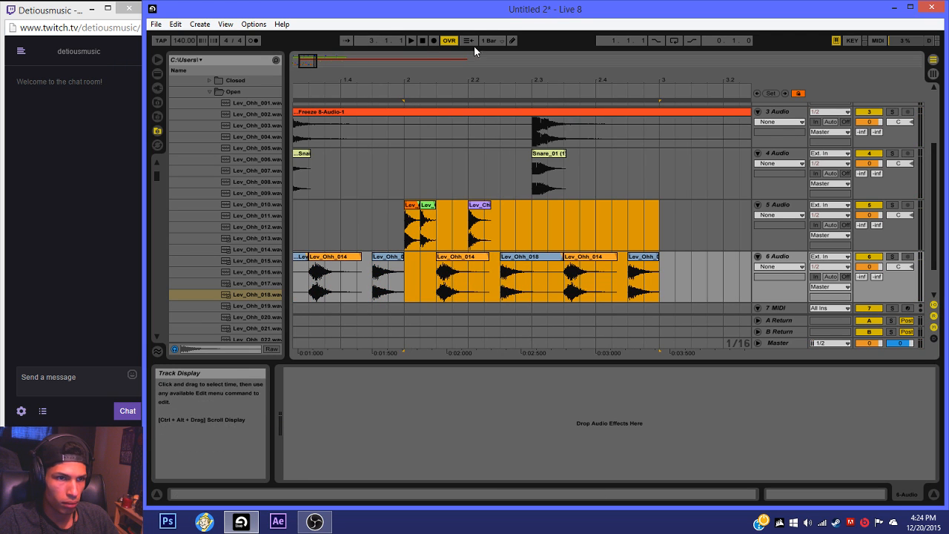
{"action": "left_click", "coordinate": [421, 42]}
{"action": "key", "text": "space"}
{"action": "left_click_drag", "start_coordinate": [318, 63], "coordinate": [314, 67]}
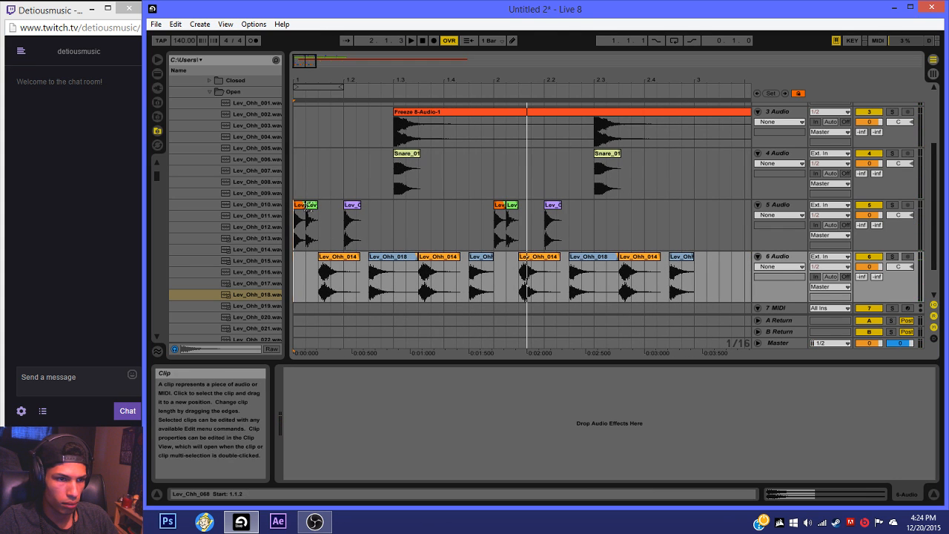
Step: Copy the first closed hat on 5 Audio to 1.4.1 and play the pattern from the start
{"action": "left_click", "coordinate": [307, 213]}
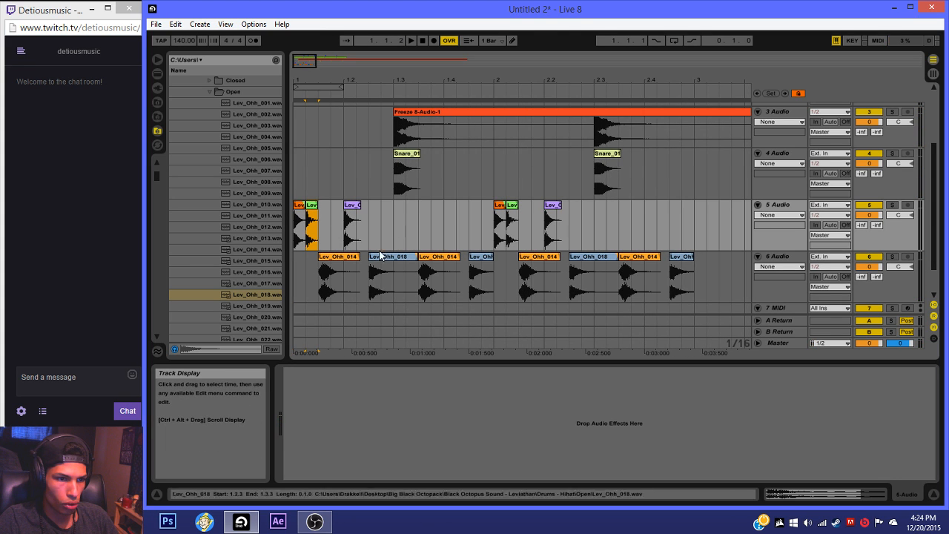
{"action": "left_click", "coordinate": [444, 232]}
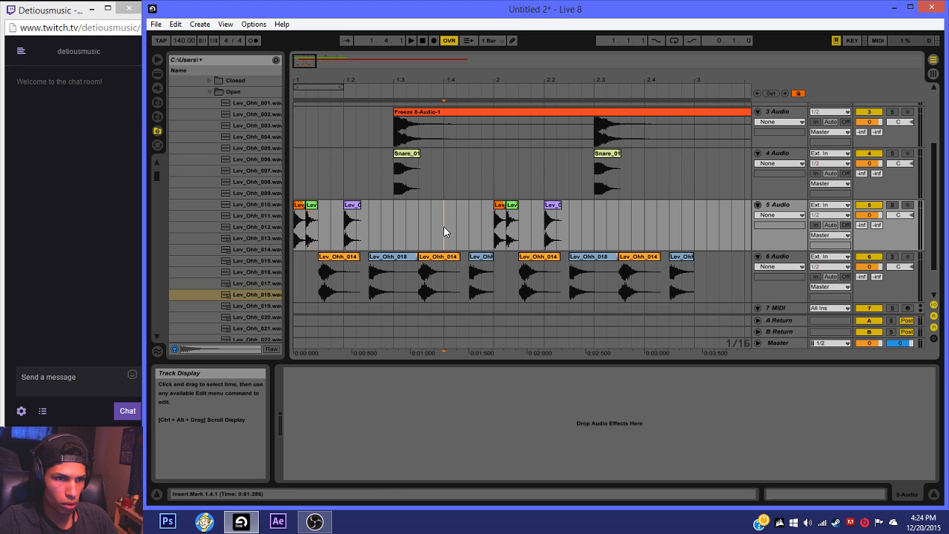
{"action": "left_click", "coordinate": [421, 40]}
{"action": "left_click", "coordinate": [411, 41]}
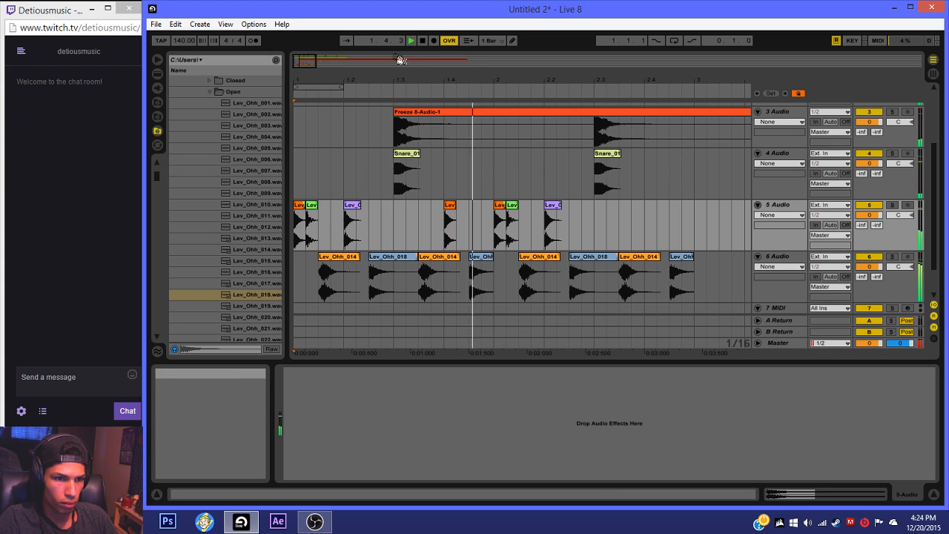
Step: Copy the closed-hat pair from 2.1.1 to 2.2.4 on 5 Audio, move its second hit to 2.3.2 and play the pattern
{"action": "key", "text": "space"}
{"action": "left_click_drag", "start_coordinate": [495, 230], "coordinate": [519, 231]}
{"action": "left_click", "coordinate": [583, 235]}
{"action": "key", "text": "ctrl+v"}
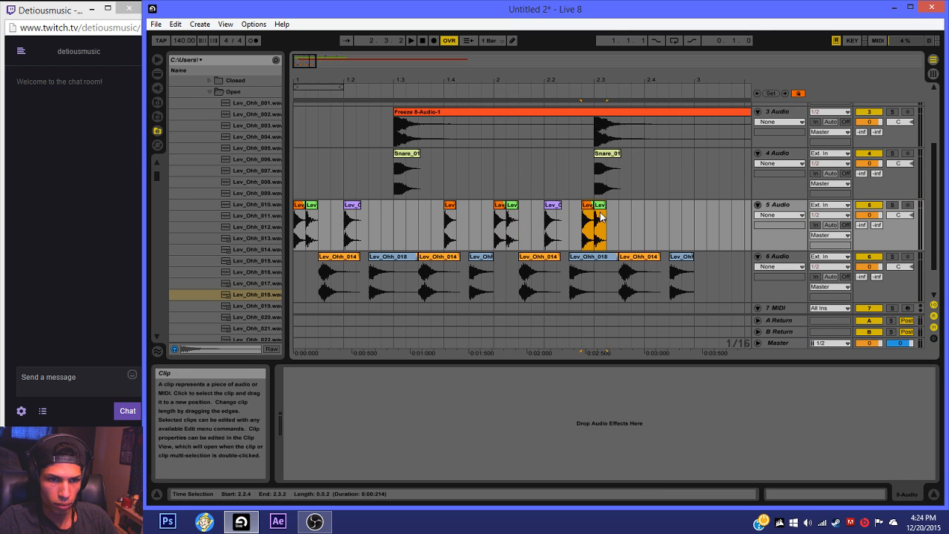
{"action": "left_click_drag", "start_coordinate": [601, 206], "coordinate": [619, 212]}
{"action": "left_click", "coordinate": [413, 42]}
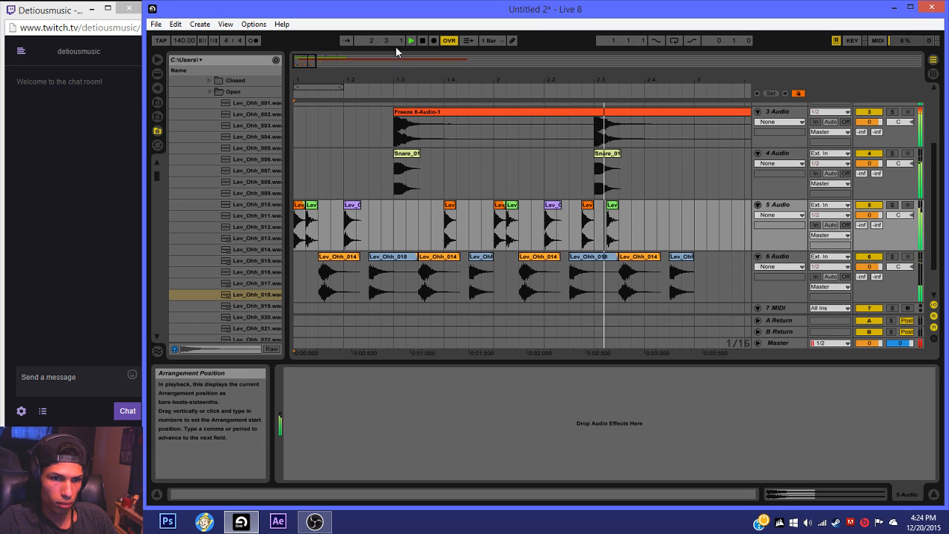
Step: Duplicate the two-bar hi-hat pattern from 1.1 to 3.1 on 5 and 6 Audio so it repeats until 5.1, and play from the start
{"action": "key", "text": "space"}
{"action": "left_click_drag", "start_coordinate": [693, 234], "coordinate": [263, 282]}
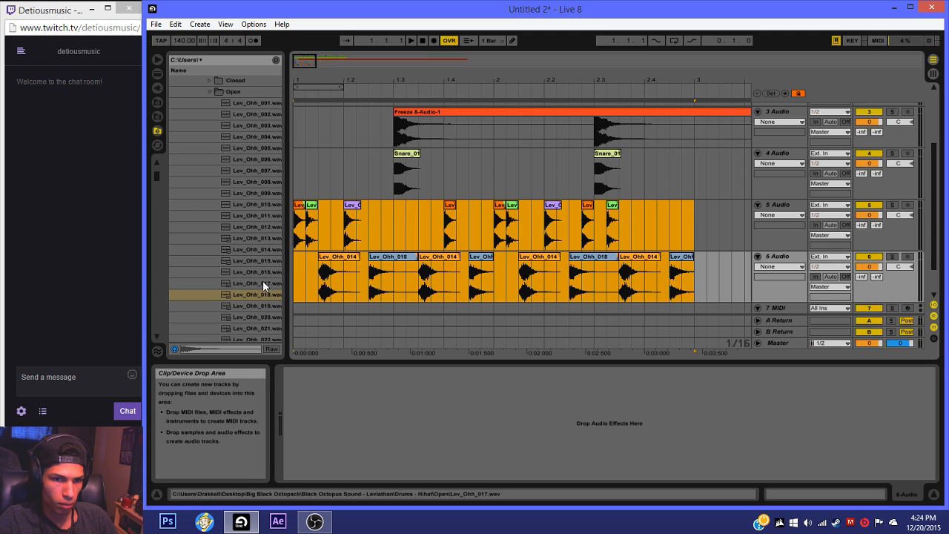
{"action": "key", "text": "ctrl+d"}
{"action": "double_click", "coordinate": [422, 41]}
{"action": "key", "text": "space"}
{"action": "left_click_drag", "start_coordinate": [328, 65], "coordinate": [314, 53]}
Step: Copy the closed hat from 1.4.1 to 3.2.4 on 5 Audio
{"action": "left_click", "coordinate": [396, 215]}
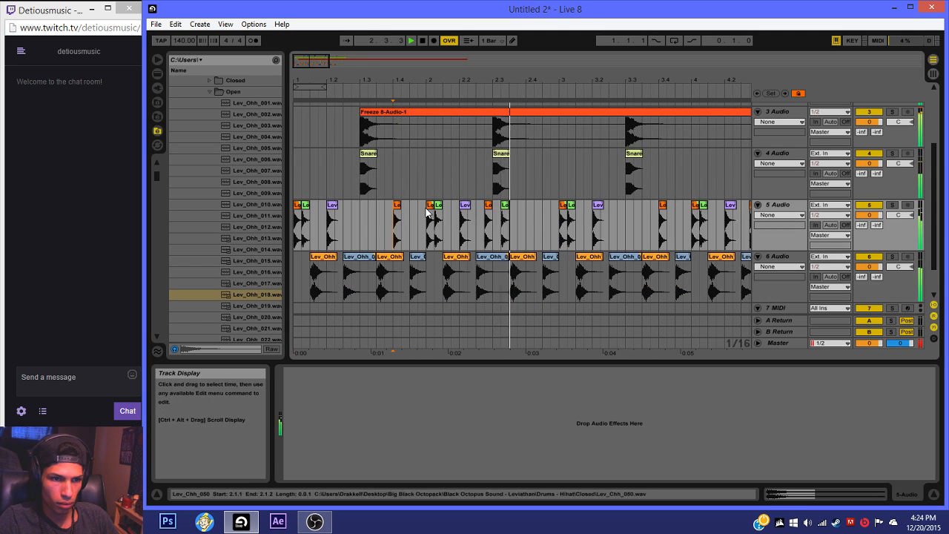
{"action": "left_click", "coordinate": [618, 221]}
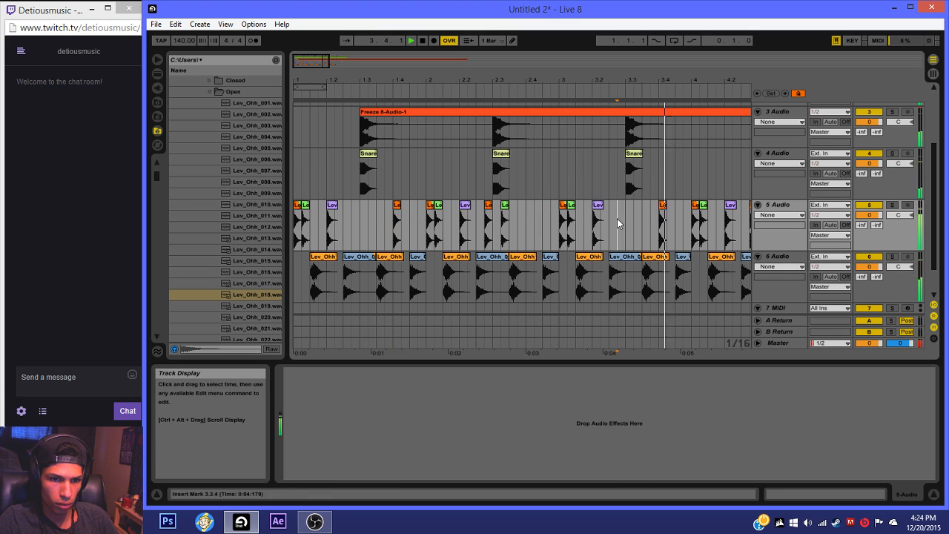
{"action": "left_click_drag", "start_coordinate": [476, 68], "coordinate": [382, 85]}
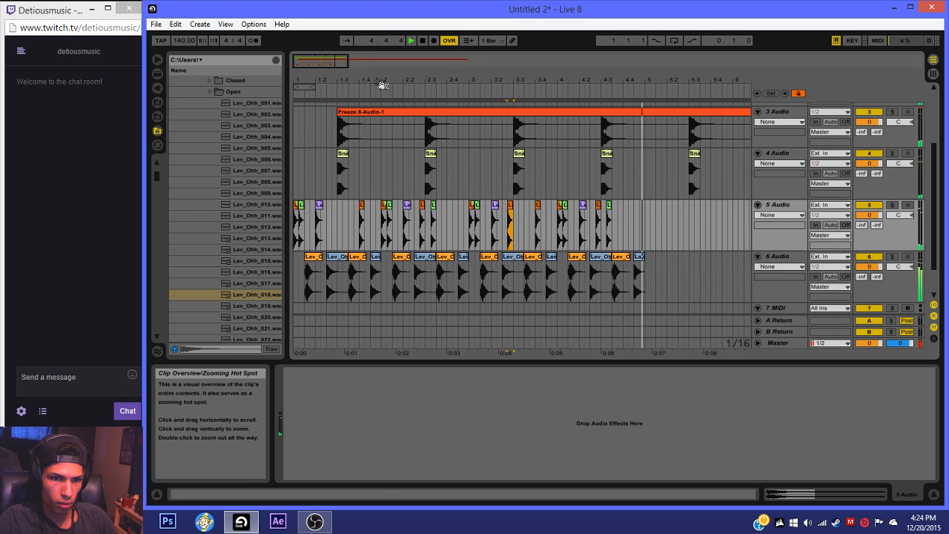
Step: Set the grid to 1/8, duplicate the four-bar hi-hat pattern on 5 and 6 Audio so it repeats until 9.1, and play from the start
{"action": "right_click", "coordinate": [659, 222]}
{"action": "left_click", "coordinate": [712, 326]}
{"action": "left_click", "coordinate": [641, 218]}
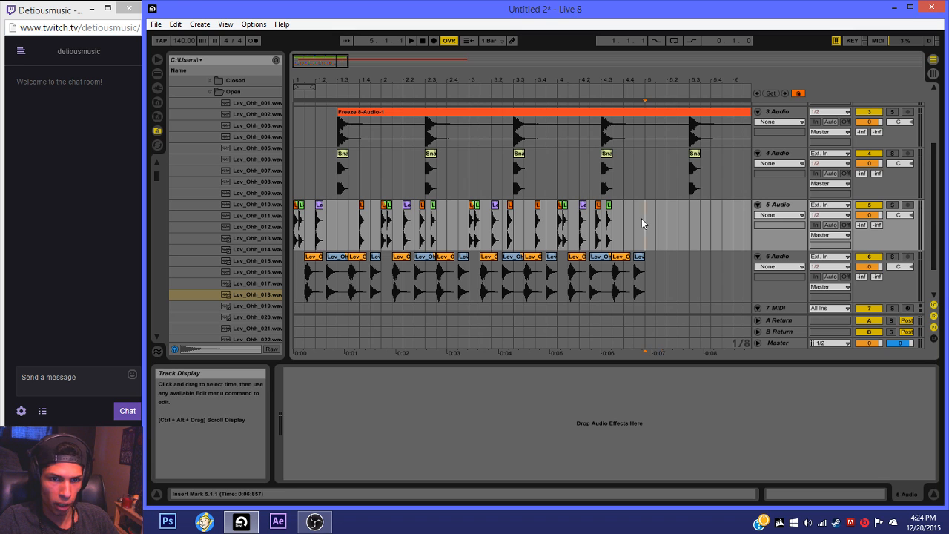
{"action": "left_click_drag", "start_coordinate": [641, 218], "coordinate": [225, 296]}
{"action": "key", "text": "ctrl+d"}
{"action": "left_click", "coordinate": [423, 39]}
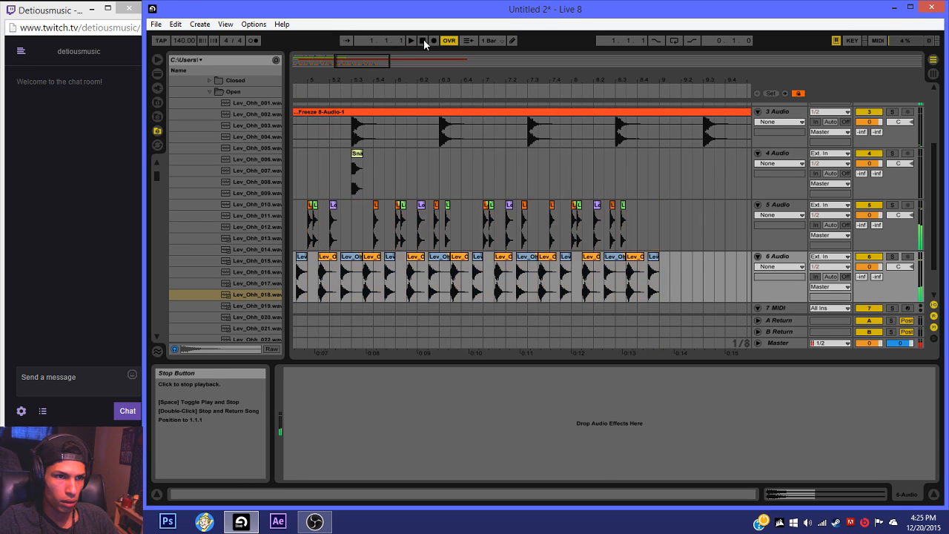
{"action": "left_click", "coordinate": [410, 40]}
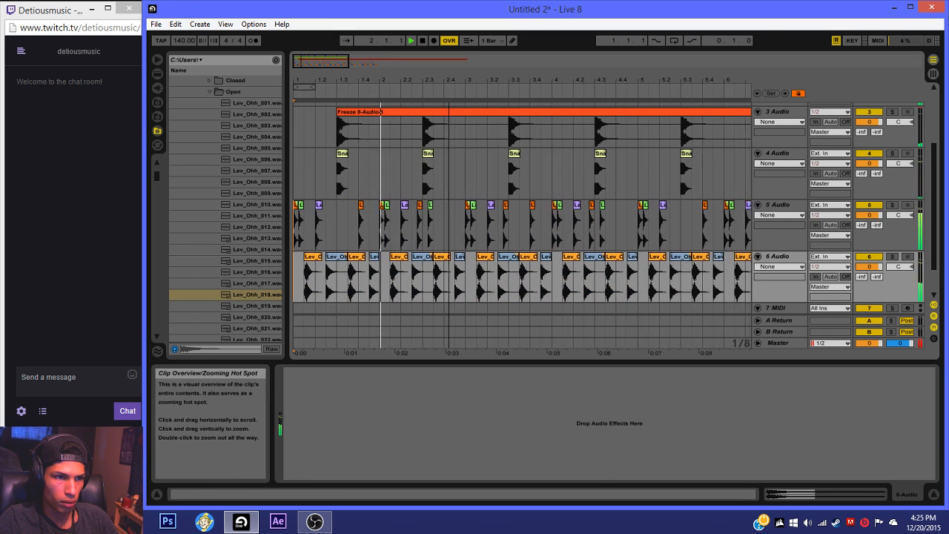
Step: Solo the snare clip's track, 3 Audio, and play it on its own from the first hit at 1.3
{"action": "left_click_drag", "start_coordinate": [449, 62], "coordinate": [449, 57]}
{"action": "scroll", "coordinate": [402, 145], "scroll_direction": "up", "scroll_amount": 1}
{"action": "scroll", "coordinate": [402, 145], "scroll_direction": "up", "scroll_amount": 2}
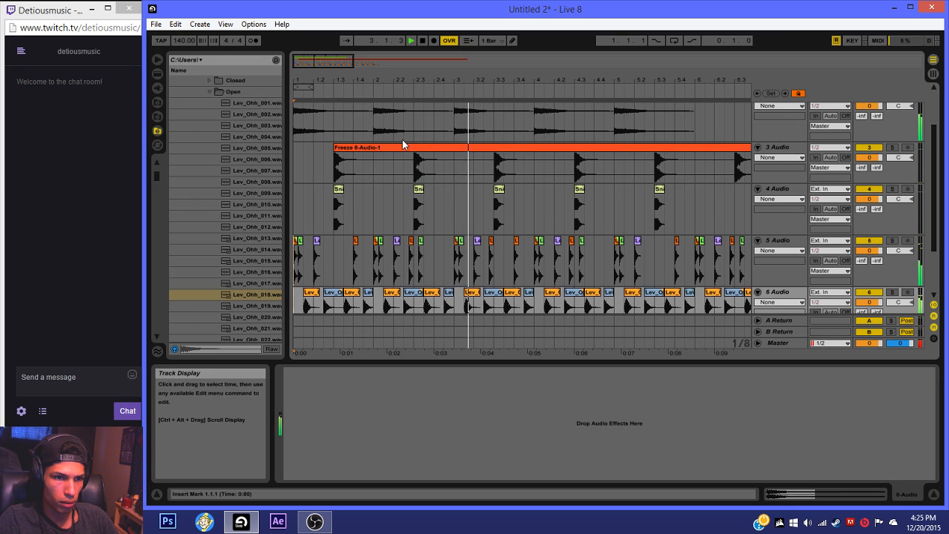
{"action": "left_click", "coordinate": [402, 146]}
{"action": "left_click", "coordinate": [892, 146]}
{"action": "key", "text": "space"}
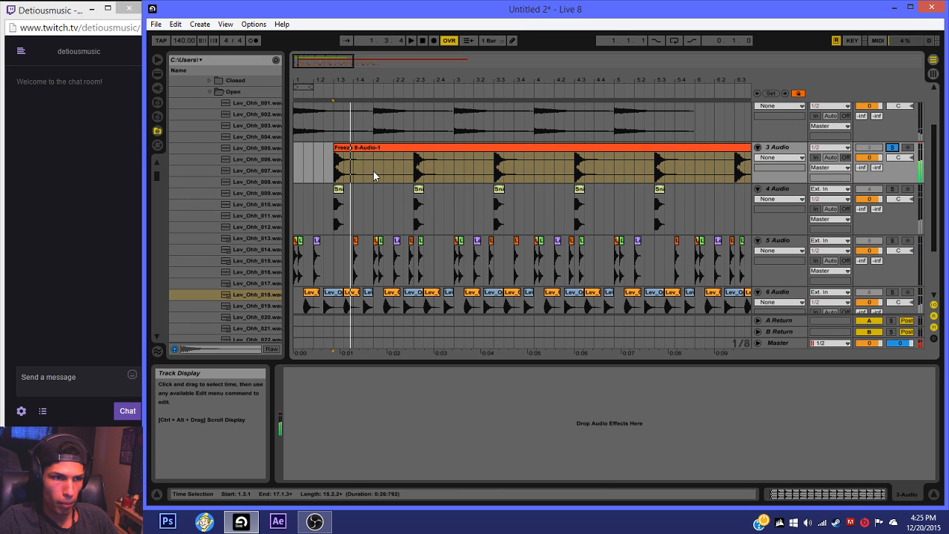
Step: Loop 1.3 to 2.1 on 3 Audio and add an EQ Eight to the track
{"action": "left_click", "coordinate": [337, 167]}
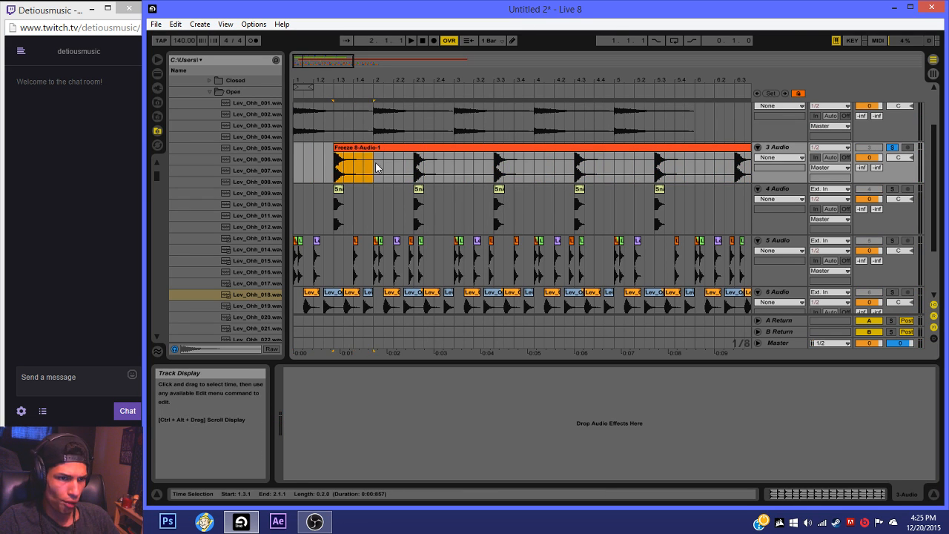
{"action": "left_click", "coordinate": [157, 73]}
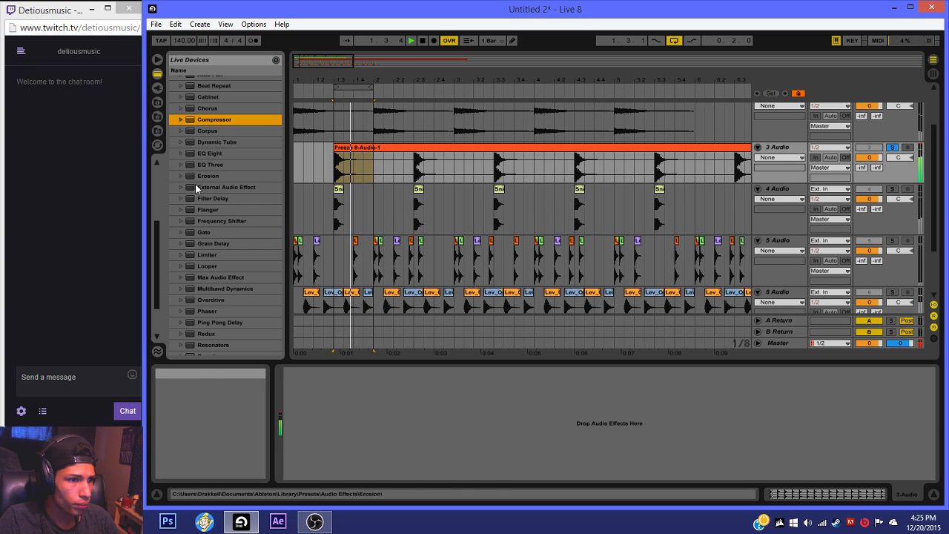
{"action": "double_click", "coordinate": [202, 153]}
Step: Shape the snare's EQ Eight: boost band 4 by 2.21 dB near 14.5 kHz with Q 0.25, and cut band 3 by 3.93 dB at 671 Hz
{"action": "left_click_drag", "start_coordinate": [526, 421], "coordinate": [527, 411]}
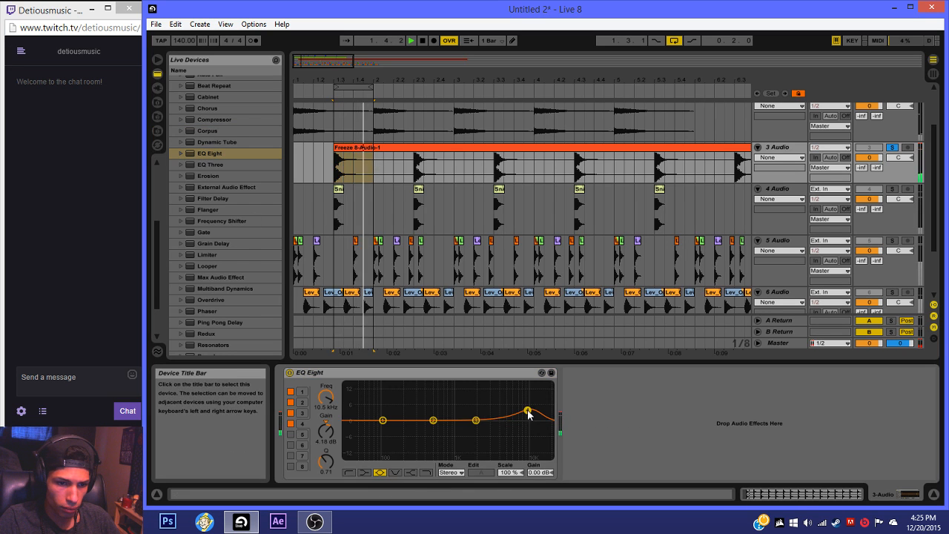
{"action": "left_click_drag", "start_coordinate": [327, 461], "coordinate": [330, 489]}
{"action": "left_click_drag", "start_coordinate": [527, 409], "coordinate": [532, 409]}
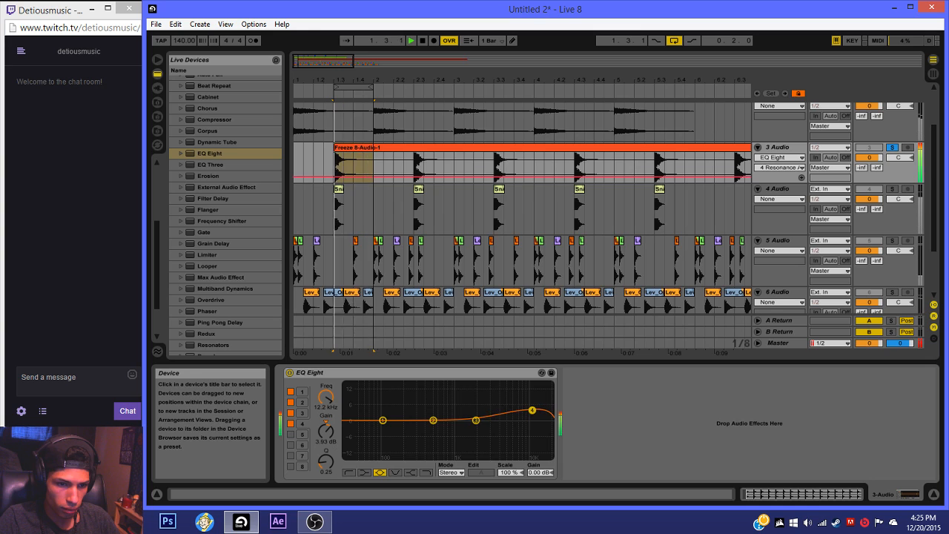
{"action": "left_click", "coordinate": [476, 421]}
{"action": "left_click_drag", "start_coordinate": [475, 420], "coordinate": [441, 430]}
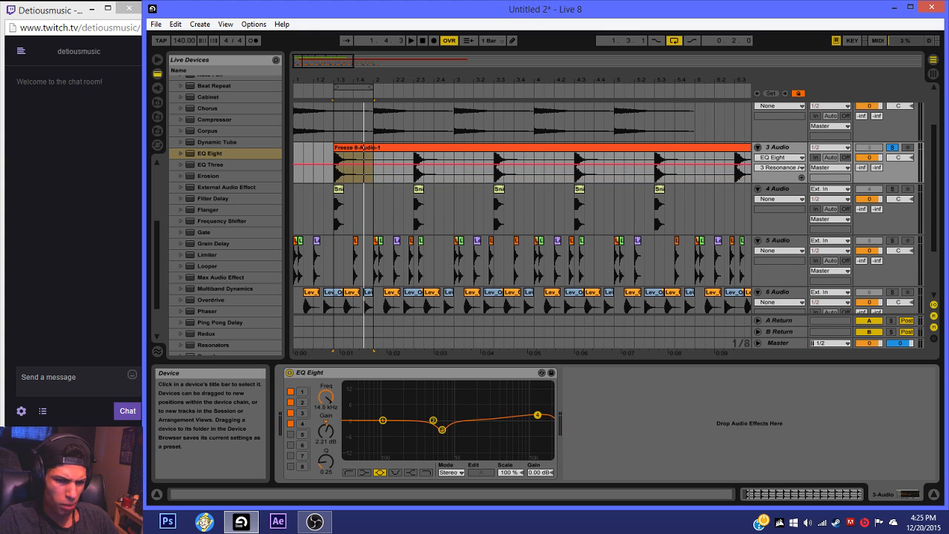
{"action": "left_click", "coordinate": [443, 430]}
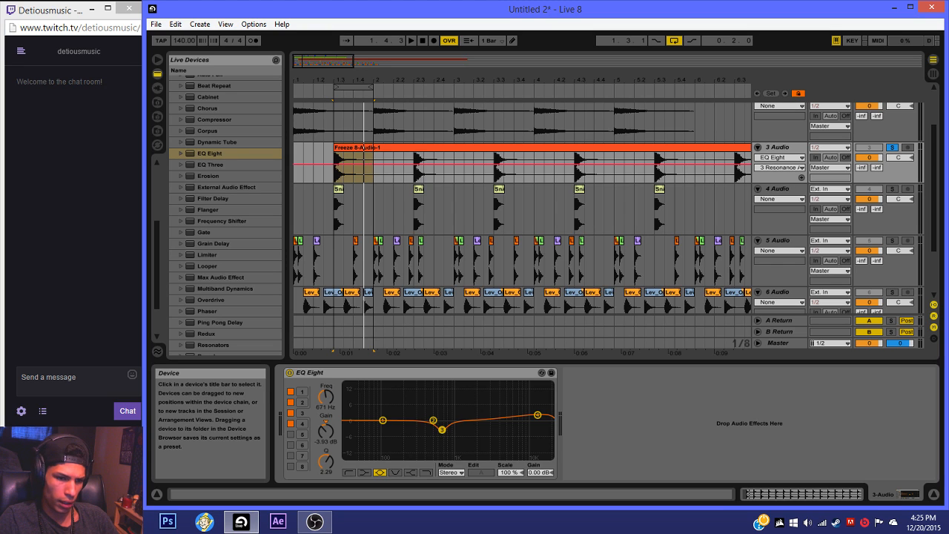
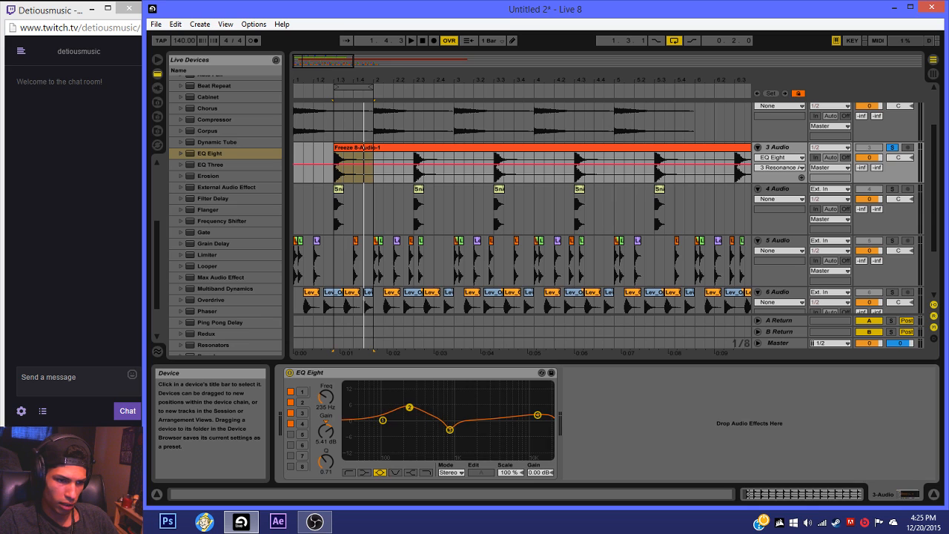
Step: Bypass the EQ Eight and add a Spectrum after it on 3 Audio to analyse the looped snare
{"action": "left_click", "coordinate": [289, 372]}
{"action": "scroll", "coordinate": [211, 324], "scroll_direction": "down", "scroll_amount": 4}
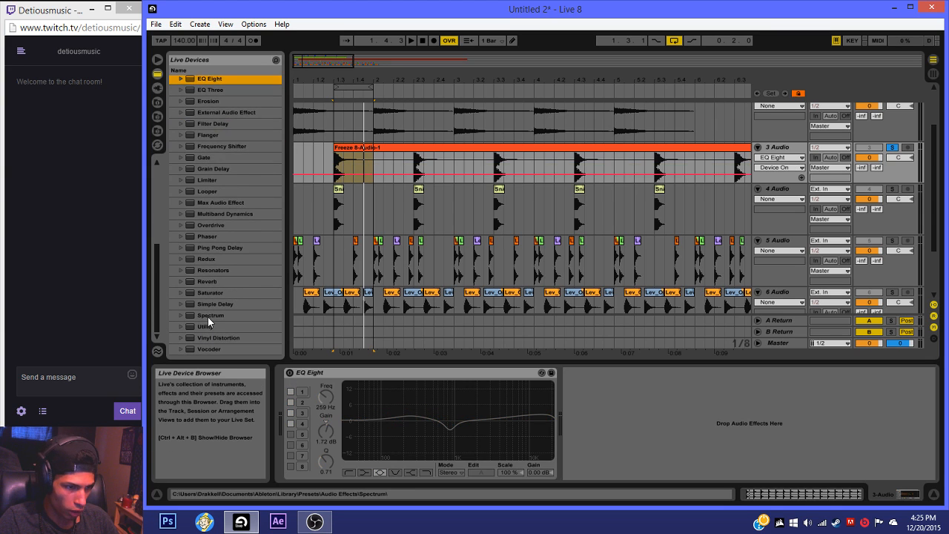
{"action": "double_click", "coordinate": [207, 316]}
{"action": "left_click", "coordinate": [211, 326]}
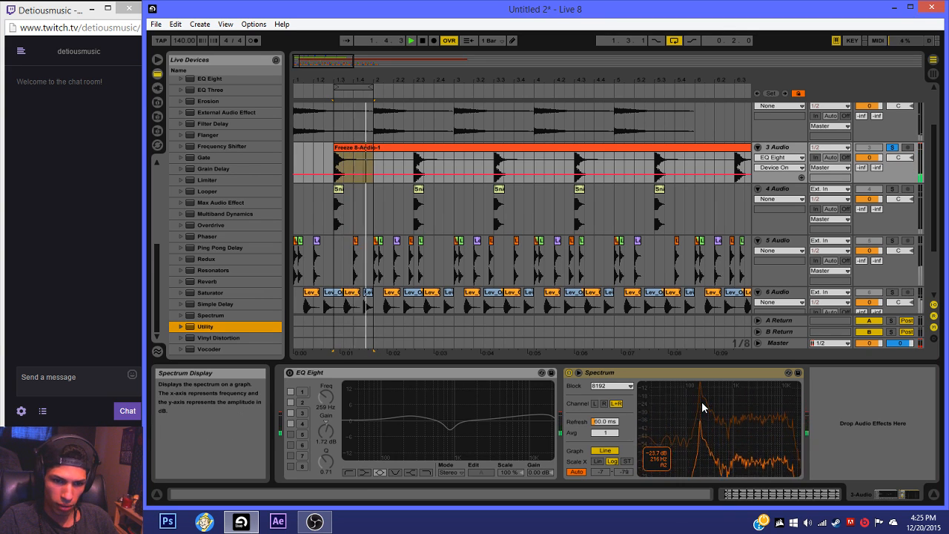
Step: Re-enable the EQ Eight, set band 2 to 307 Hz, 3.69 dB gain and Q 1.34, and play the looped snare
{"action": "left_click", "coordinate": [290, 373]}
{"action": "left_click_drag", "start_coordinate": [413, 416], "coordinate": [414, 413]}
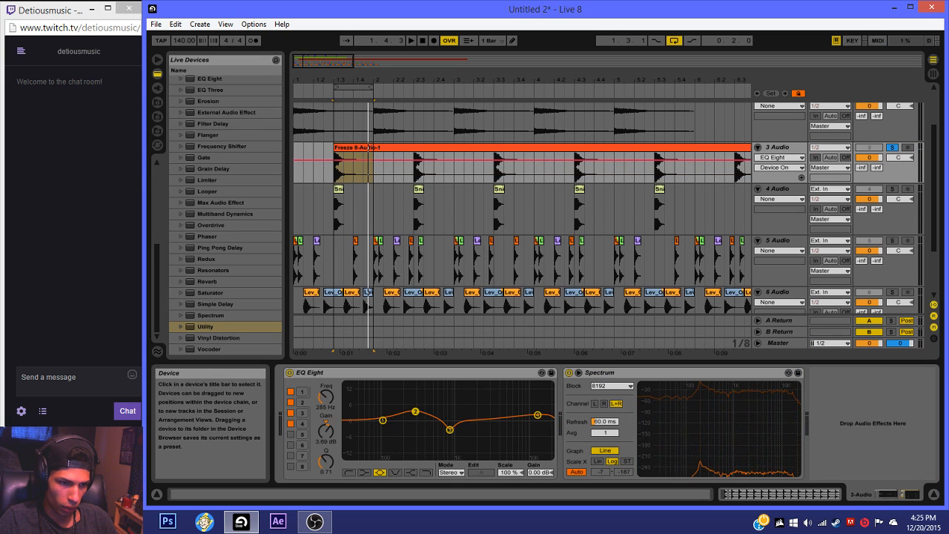
{"action": "left_click_drag", "start_coordinate": [417, 411], "coordinate": [418, 411]}
{"action": "left_click_drag", "start_coordinate": [322, 461], "coordinate": [321, 450]}
{"action": "key", "text": "space"}
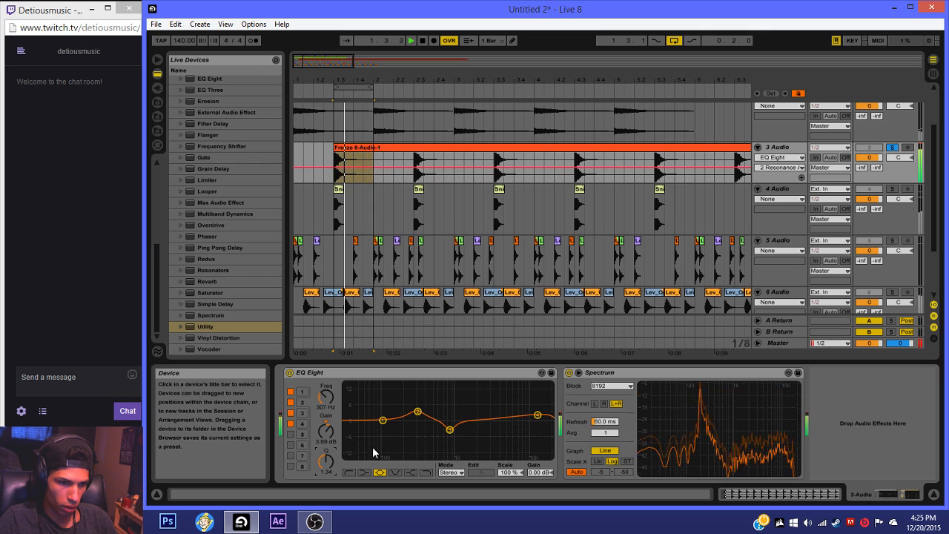
{"action": "key", "text": "space"}
Step: Insert the Compressor preset Gentle Squeeze between the EQ Eight and the Spectrum on 3 Audio
{"action": "scroll", "coordinate": [194, 185], "scroll_direction": "up", "scroll_amount": 5}
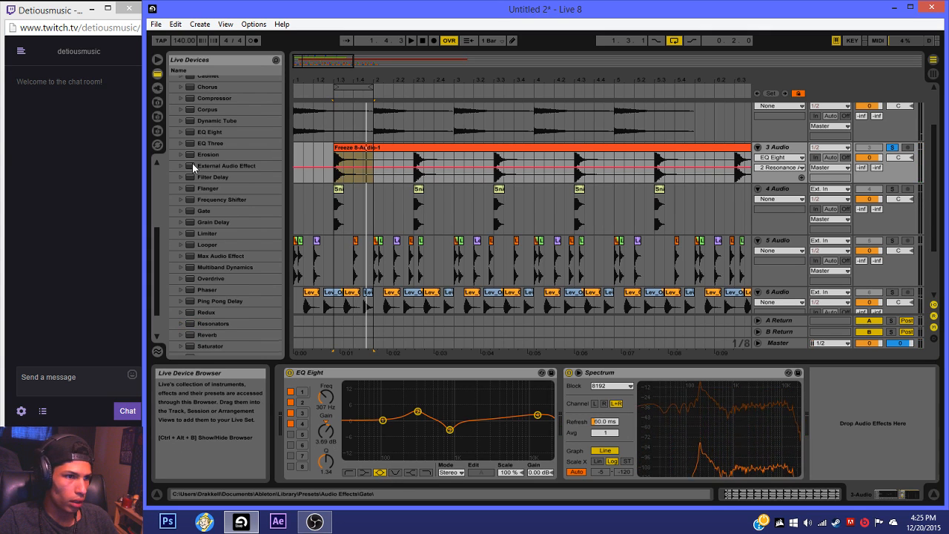
{"action": "left_click", "coordinate": [181, 141]}
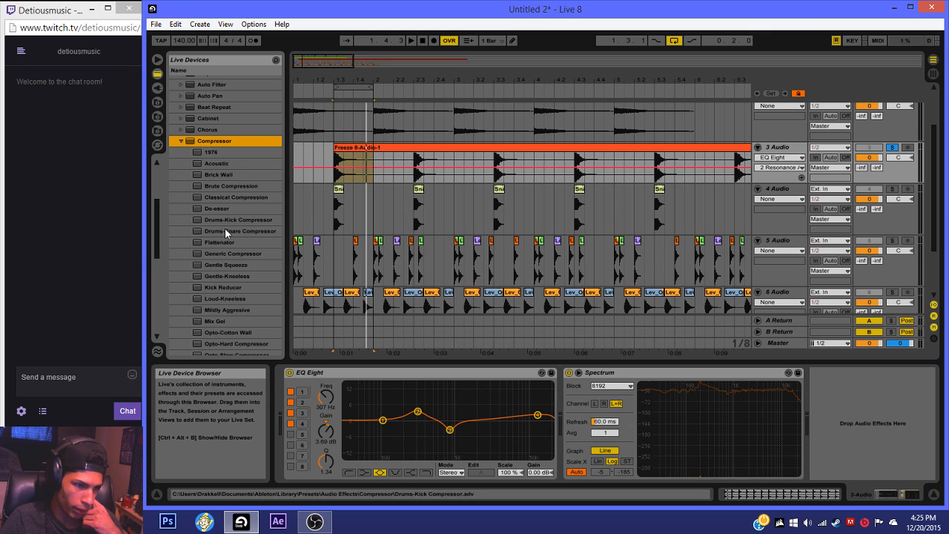
{"action": "left_click", "coordinate": [226, 264]}
{"action": "left_click_drag", "start_coordinate": [463, 348], "coordinate": [537, 413]}
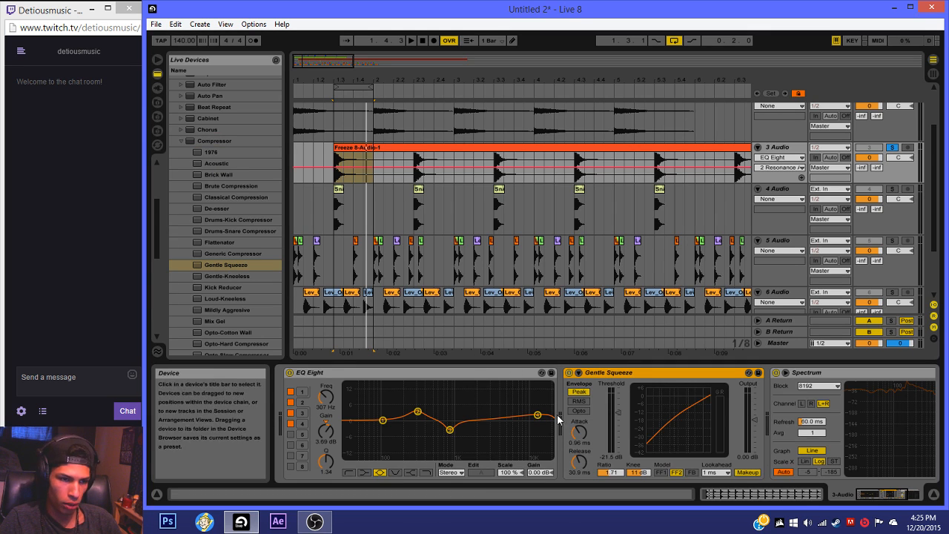
Step: Compare the Peak and RMS envelope modes of Gentle Squeeze on the looped snare, leaving it on RMS
{"action": "left_click", "coordinate": [579, 400]}
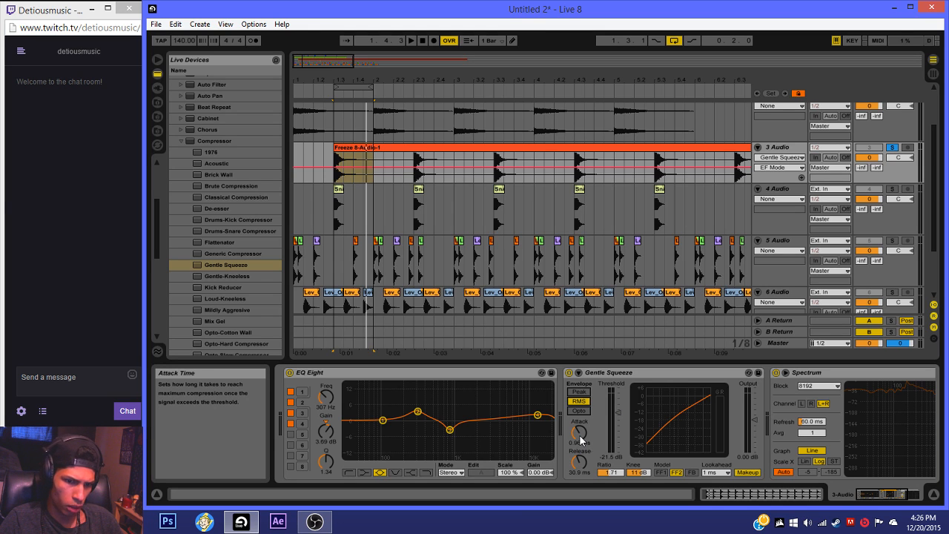
{"action": "key", "text": "space"}
{"action": "left_click", "coordinate": [578, 391]}
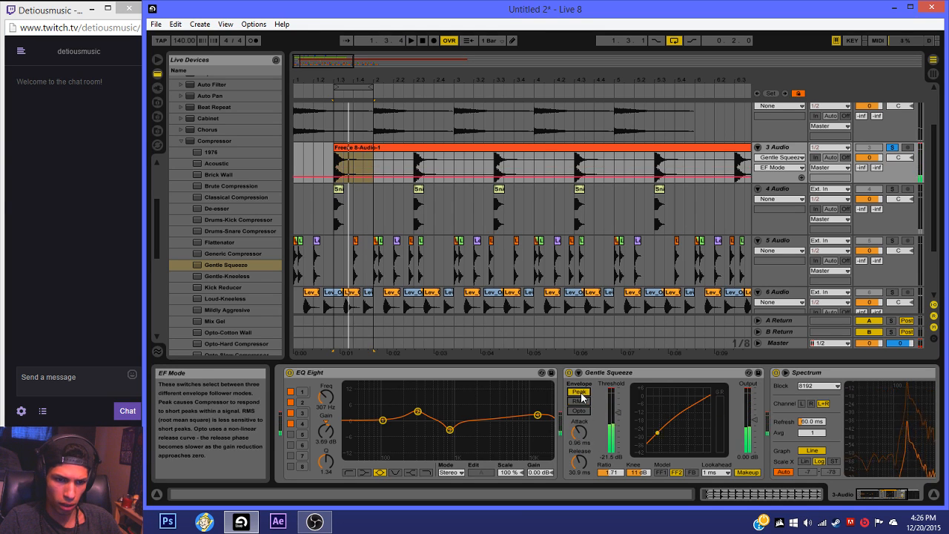
{"action": "left_click", "coordinate": [578, 401]}
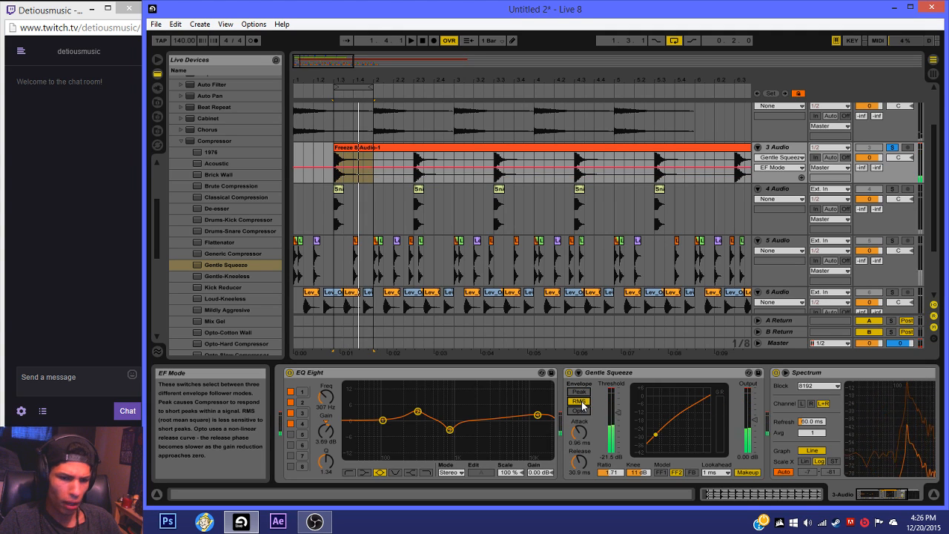
{"action": "left_click", "coordinate": [578, 392]}
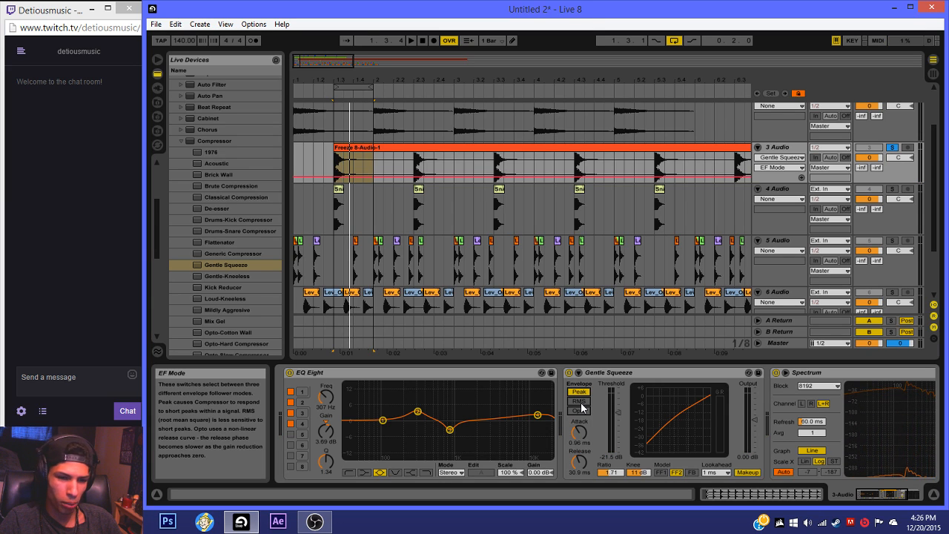
{"action": "left_click", "coordinate": [581, 404]}
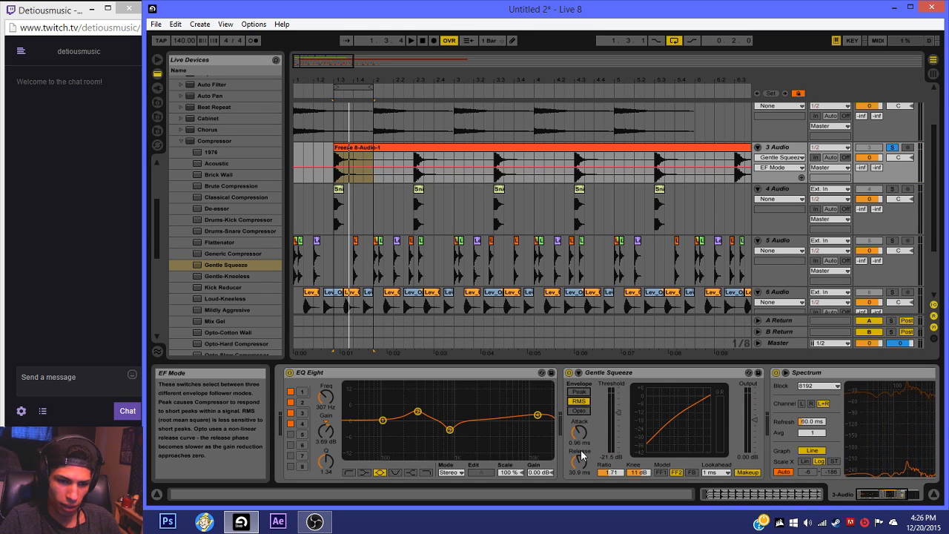
Step: Set Gentle Squeeze to 14.9 ms attack, 7.64 ms release and the FF1 model during loop playback
{"action": "left_click_drag", "start_coordinate": [579, 438], "coordinate": [576, 467]}
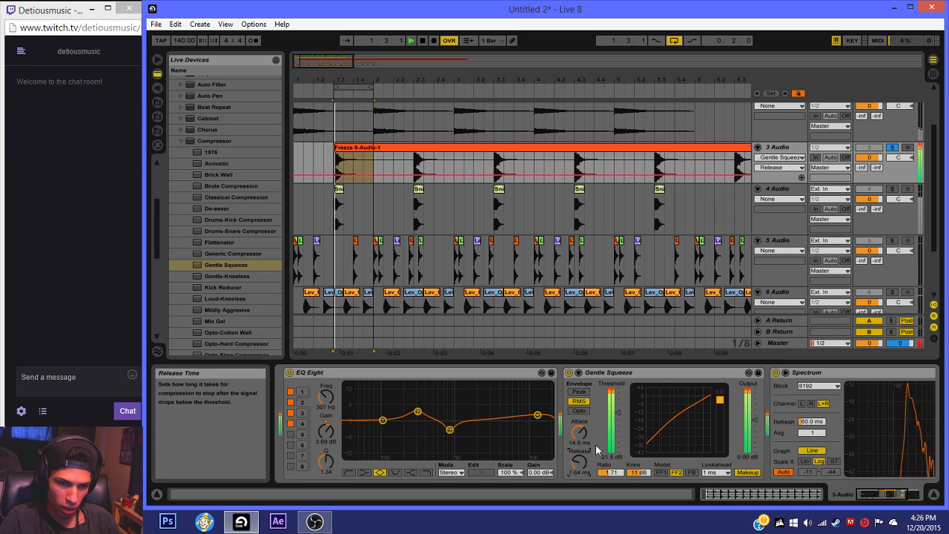
{"action": "left_click", "coordinate": [660, 472]}
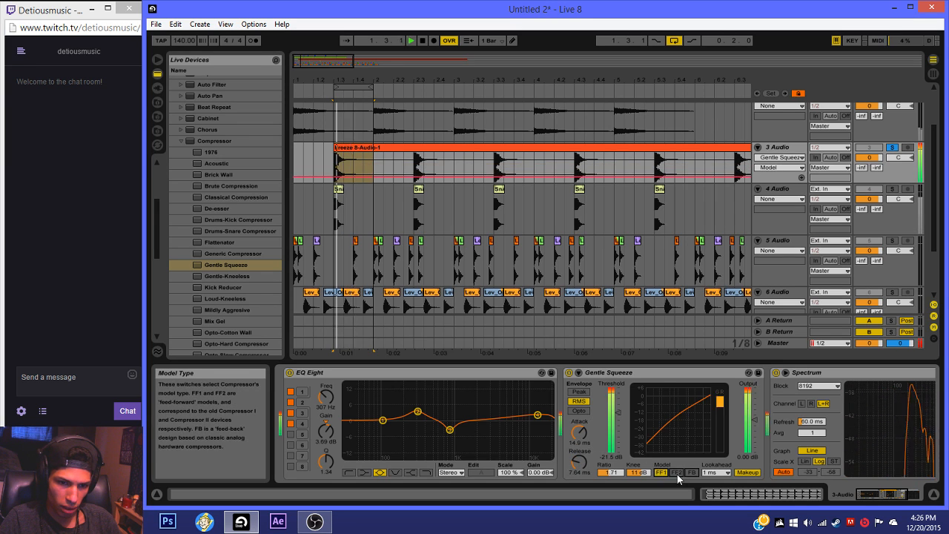
{"action": "key", "text": "space"}
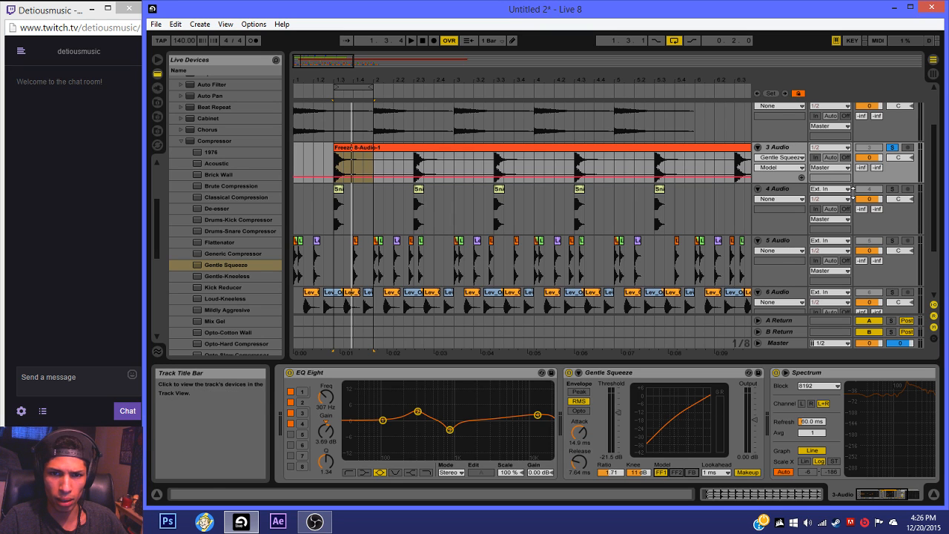
Step: Unsolo 3 Audio, turn off the arrangement loop and play the full drum pattern from bar 1
{"action": "left_click", "coordinate": [893, 148]}
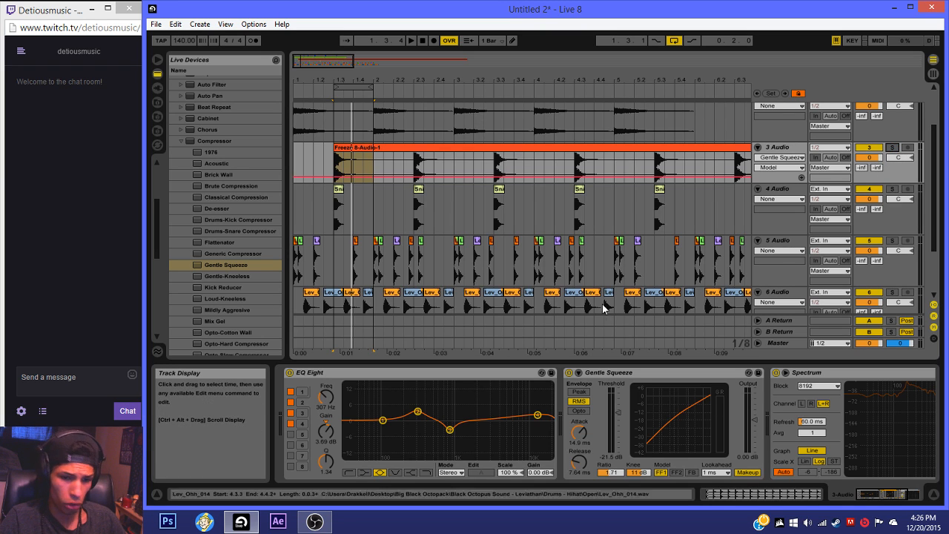
{"action": "left_click", "coordinate": [675, 43]}
{"action": "left_click_drag", "start_coordinate": [327, 62], "coordinate": [327, 65]}
{"action": "left_click", "coordinate": [420, 41]}
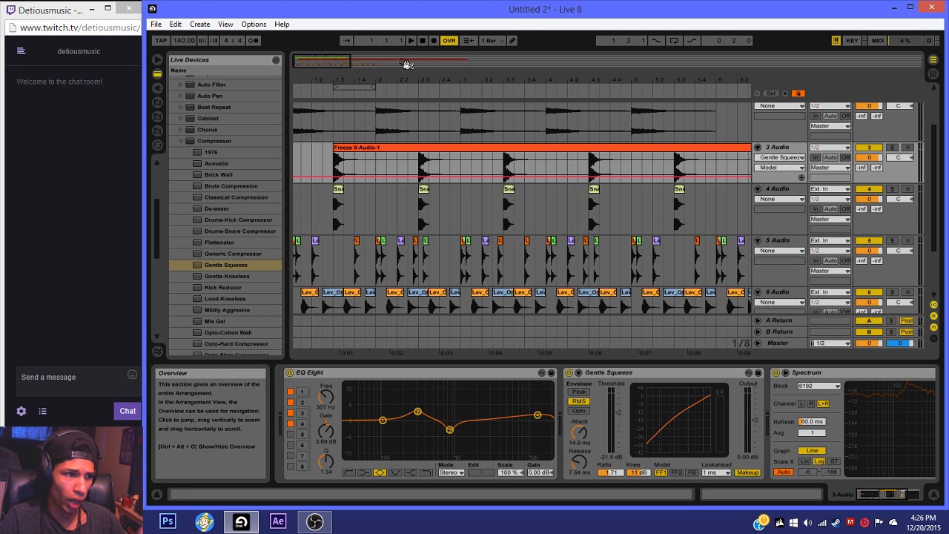
{"action": "key", "text": "space"}
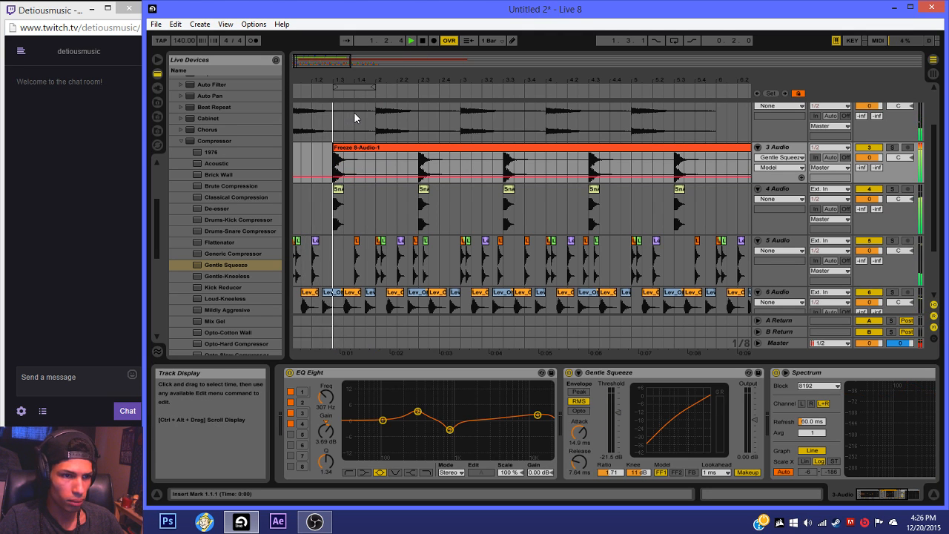
{"action": "key", "text": "space"}
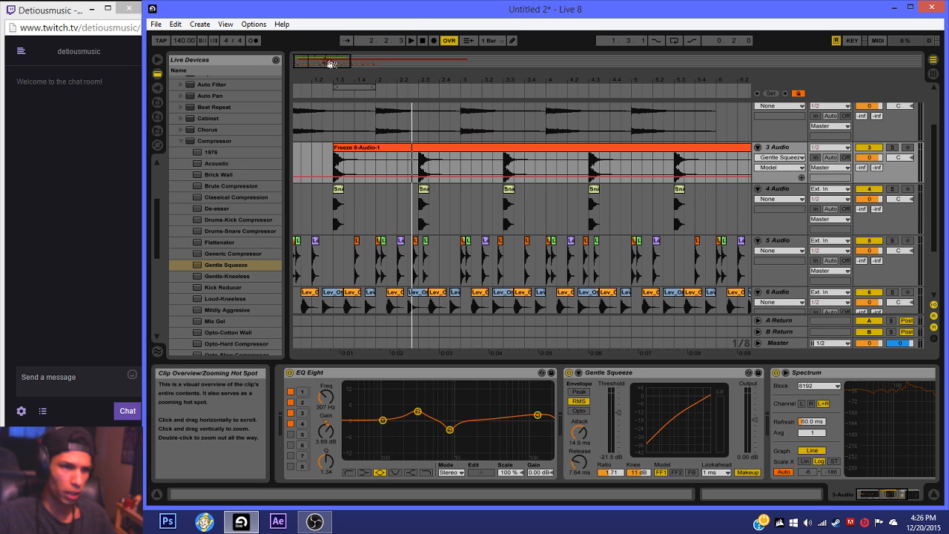
Step: Hide the detail view and play the drum pattern again from bar 1 to review all tracks together
{"action": "left_click_drag", "start_coordinate": [329, 63], "coordinate": [325, 67]}
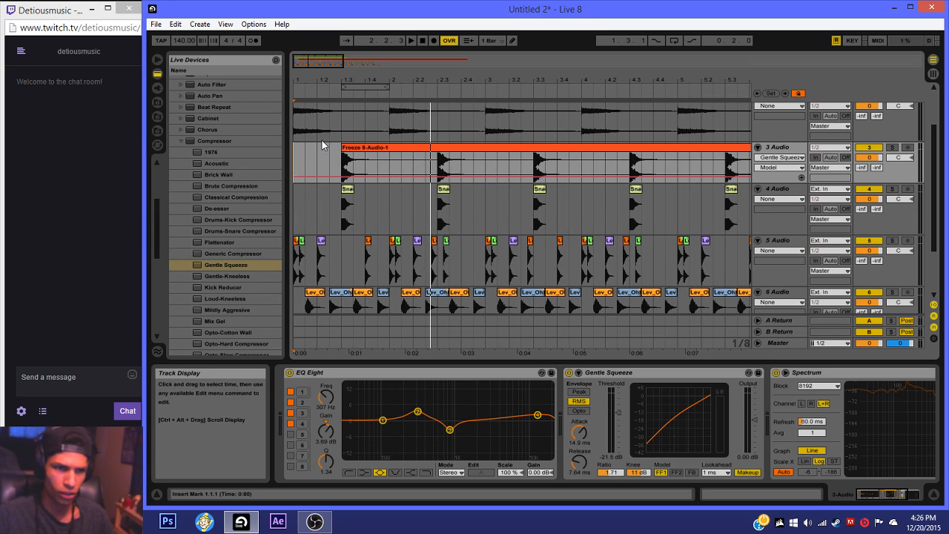
{"action": "scroll", "coordinate": [295, 203], "scroll_direction": "down", "scroll_amount": 3}
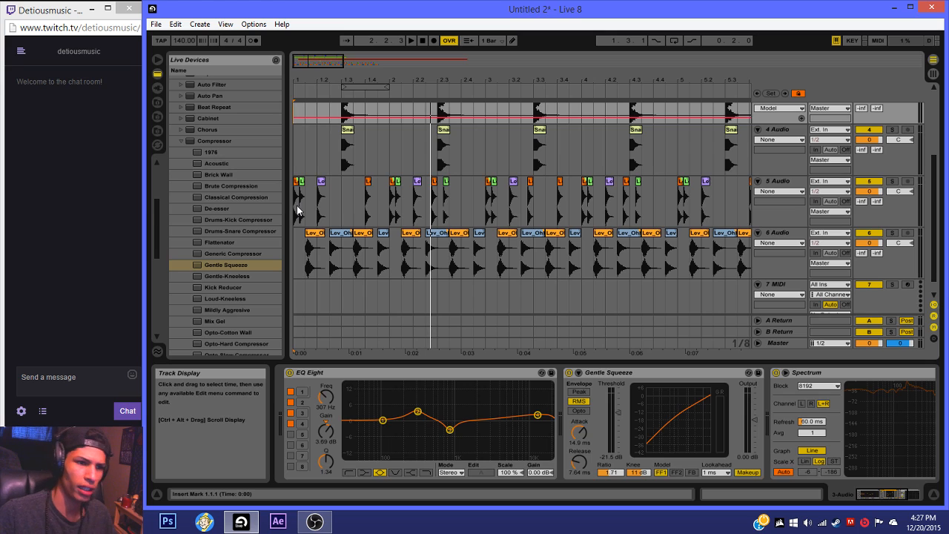
{"action": "left_click", "coordinate": [297, 211]}
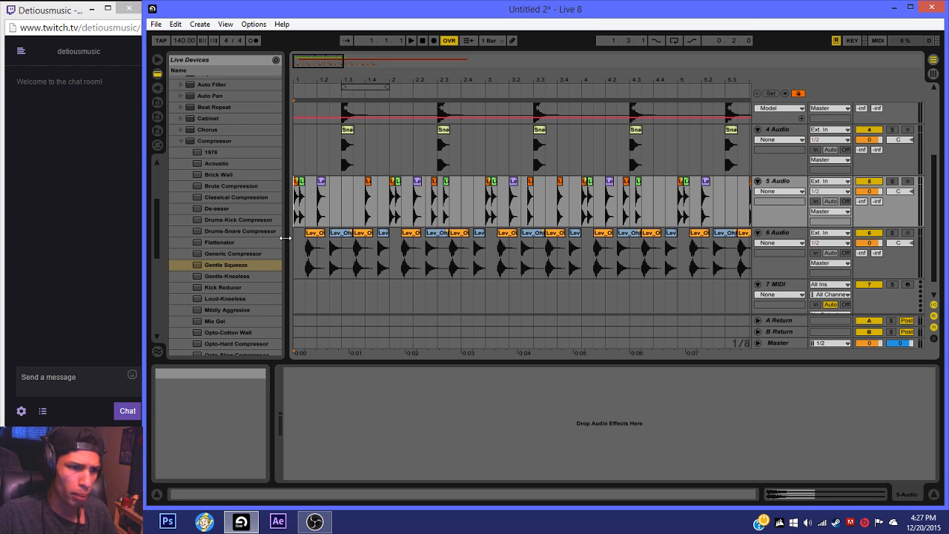
{"action": "scroll", "coordinate": [393, 259], "scroll_direction": "down", "scroll_amount": 1}
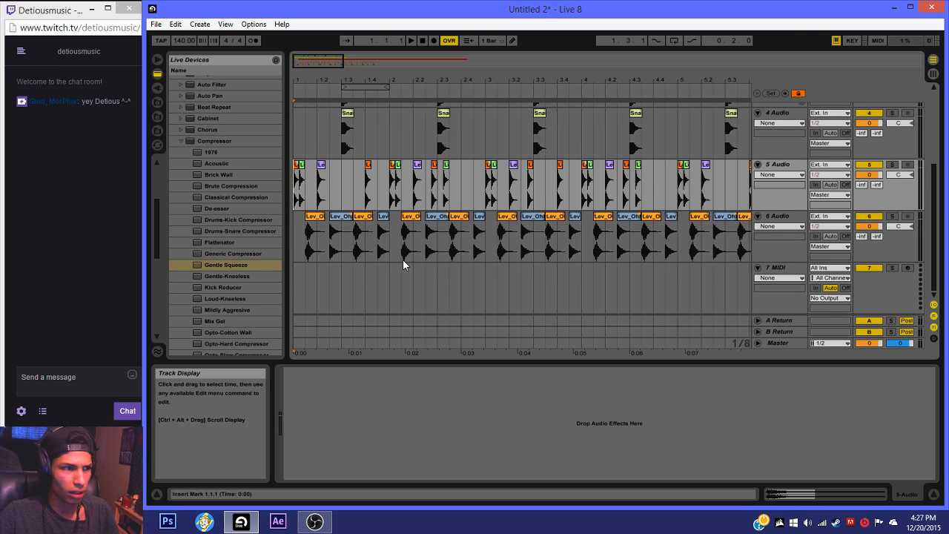
{"action": "scroll", "coordinate": [403, 259], "scroll_direction": "up", "scroll_amount": 6}
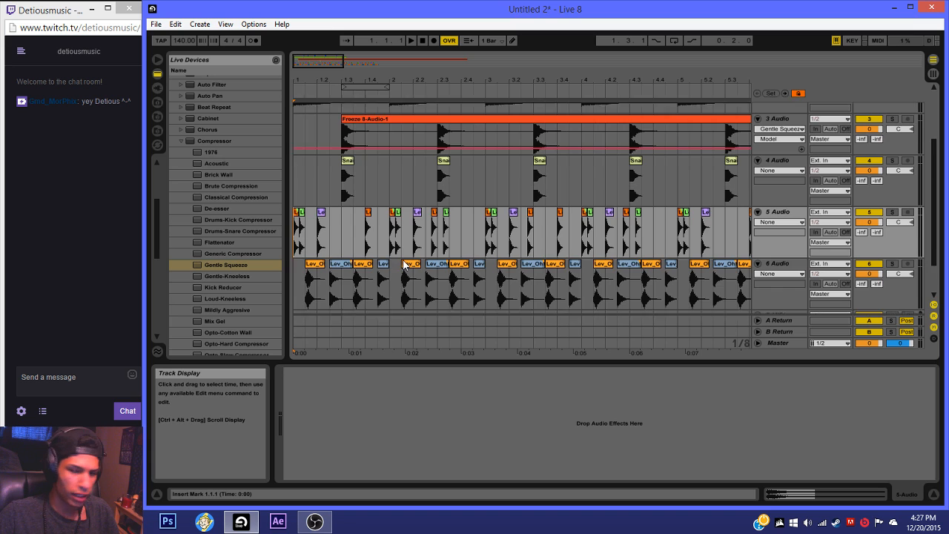
{"action": "scroll", "coordinate": [402, 260], "scroll_direction": "up", "scroll_amount": 2}
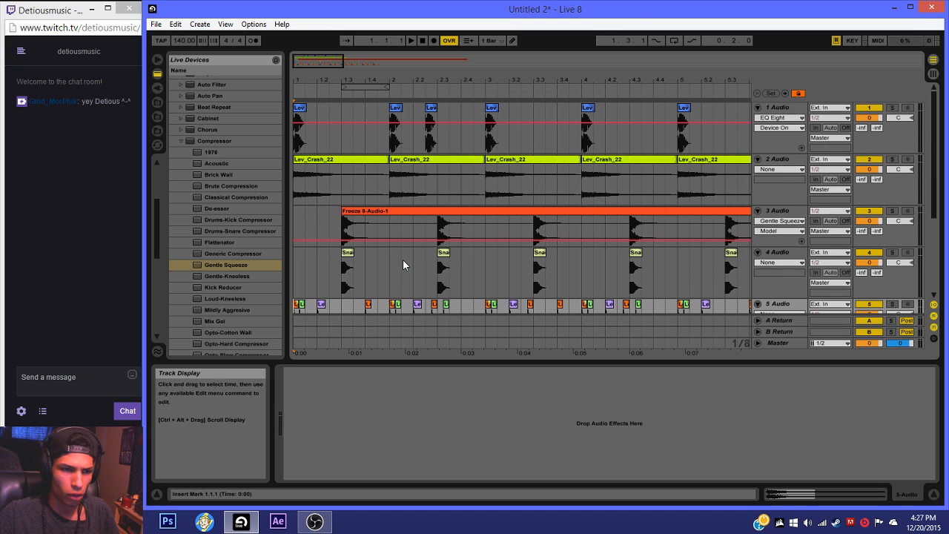
{"action": "left_click", "coordinate": [934, 495]}
{"action": "scroll", "coordinate": [411, 290], "scroll_direction": "down", "scroll_amount": 1}
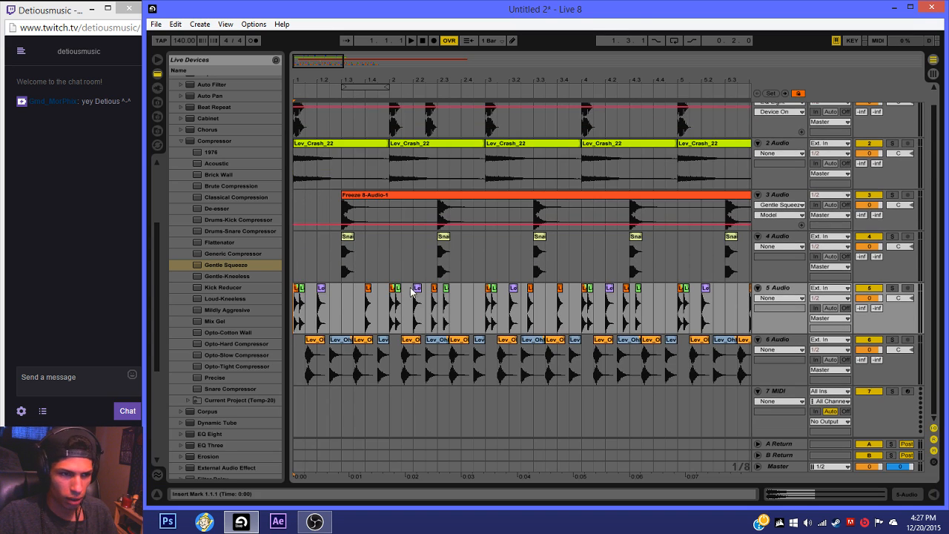
{"action": "key", "text": "space"}
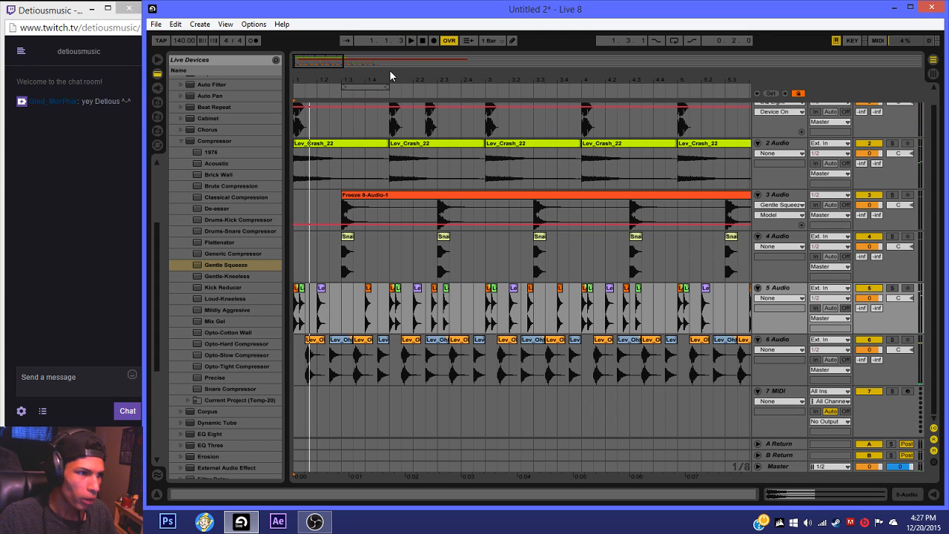
{"action": "key", "text": "space"}
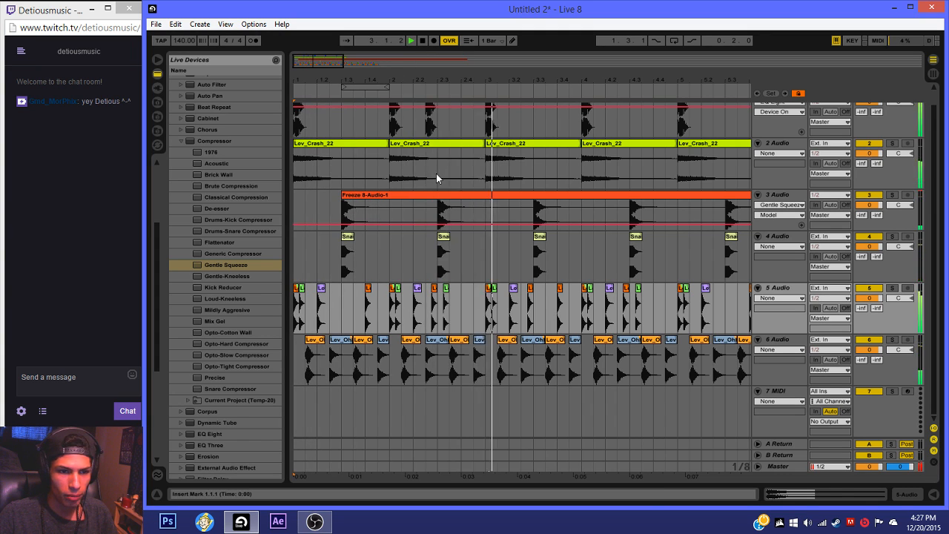
{"action": "key", "text": "space"}
Step: Set the fixed grid to 1/4 and consolidate bars 1 to 4 of the closed hi-hats on 5 Audio into one clip
{"action": "left_click", "coordinate": [790, 298]}
{"action": "left_click", "coordinate": [792, 288]}
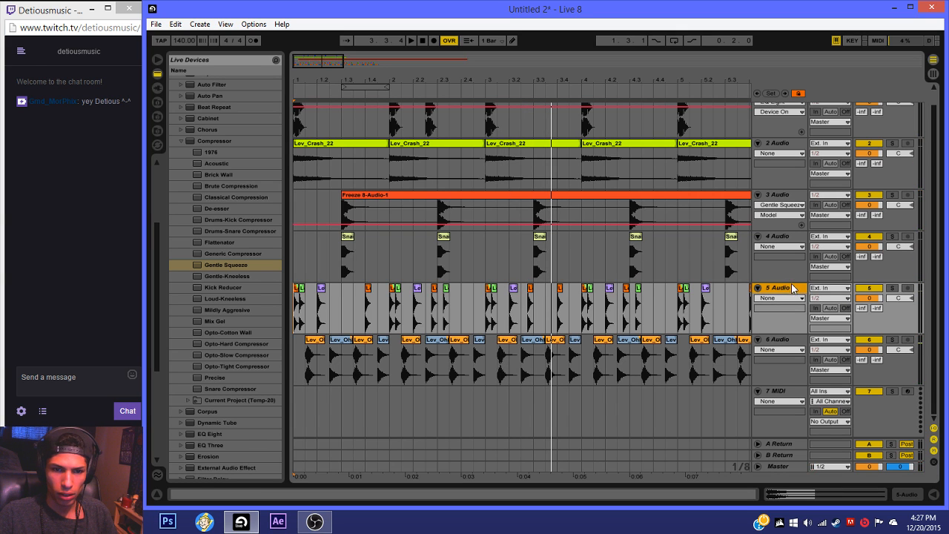
{"action": "left_click_drag", "start_coordinate": [328, 93], "coordinate": [350, 79]}
{"action": "right_click", "coordinate": [417, 250]}
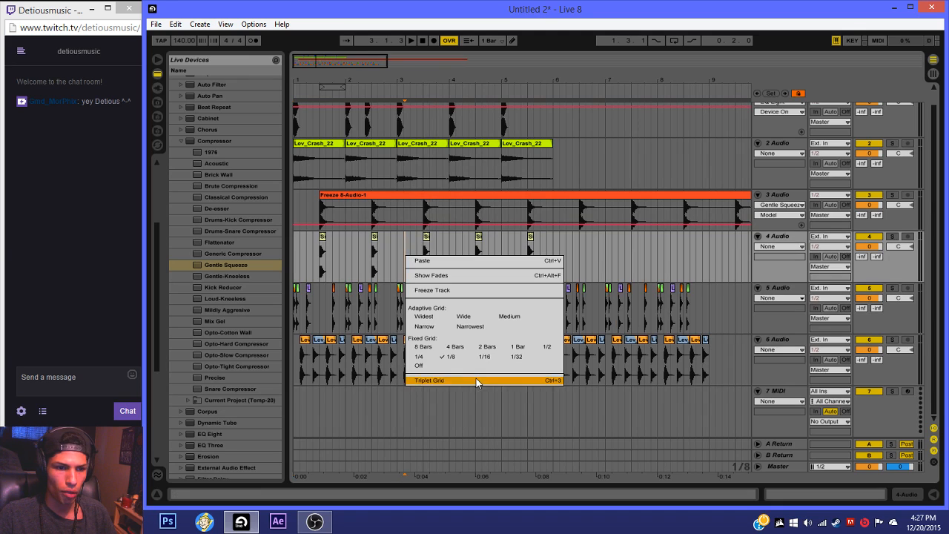
{"action": "left_click", "coordinate": [420, 360]}
{"action": "left_click", "coordinate": [503, 312]}
{"action": "left_click_drag", "start_coordinate": [502, 311], "coordinate": [255, 325]}
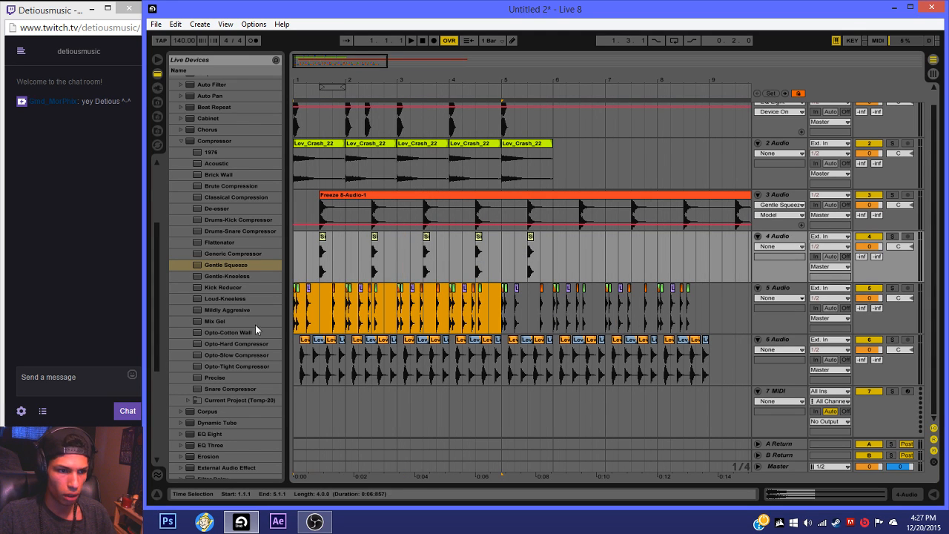
{"action": "key", "text": "ctrl+j"}
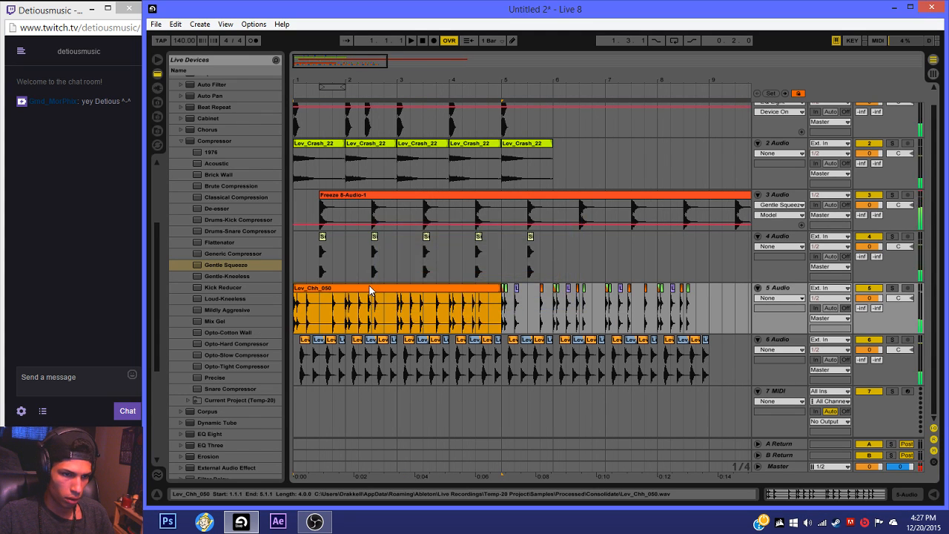
Step: Enable looping for the consolidated closed hi-hat clip and extend it to bar 9
{"action": "double_click", "coordinate": [373, 289]}
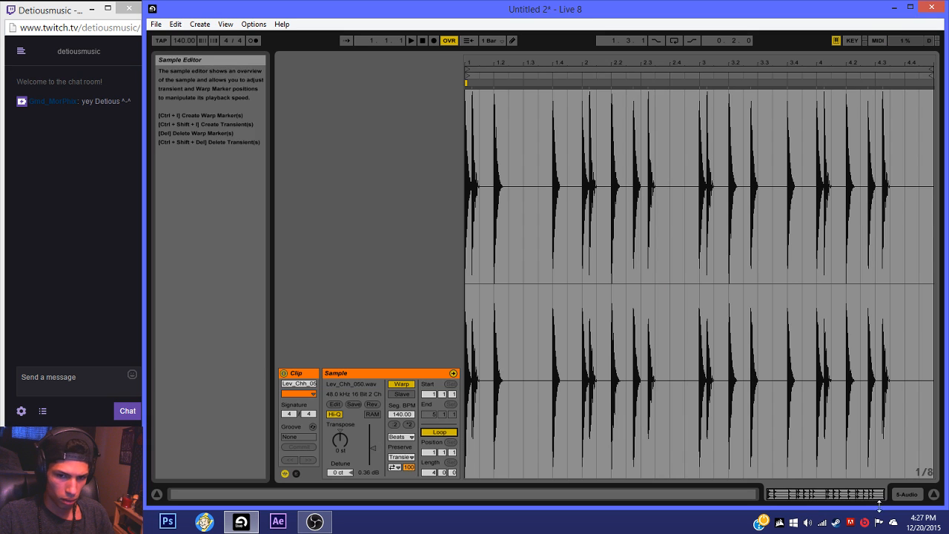
{"action": "left_click", "coordinate": [895, 496]}
{"action": "left_click_drag", "start_coordinate": [500, 166], "coordinate": [713, 185]}
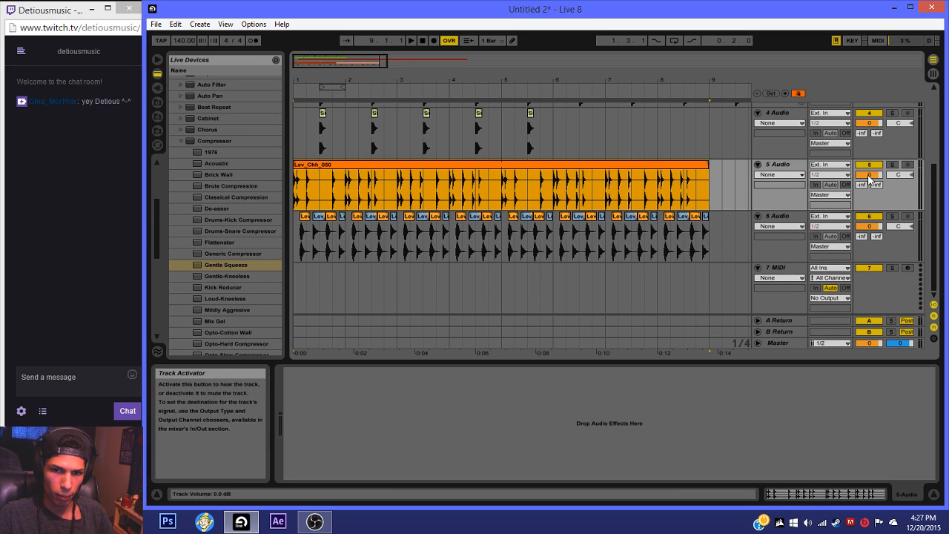
Step: Lower the 5 Audio track volume to -4.3 dB and play the track soloed
{"action": "left_click_drag", "start_coordinate": [868, 174], "coordinate": [868, 201]}
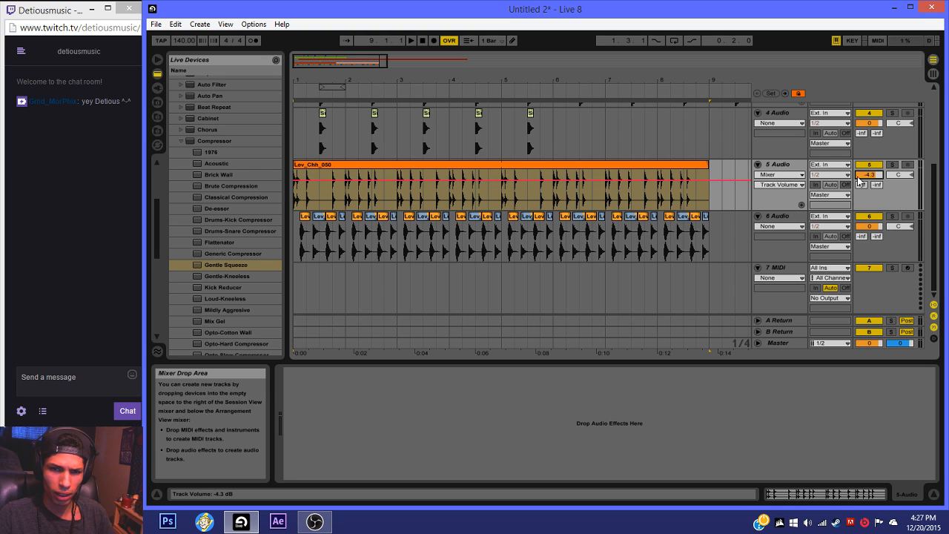
{"action": "left_click", "coordinate": [565, 166]}
{"action": "left_click", "coordinate": [892, 165]}
{"action": "key", "text": "space"}
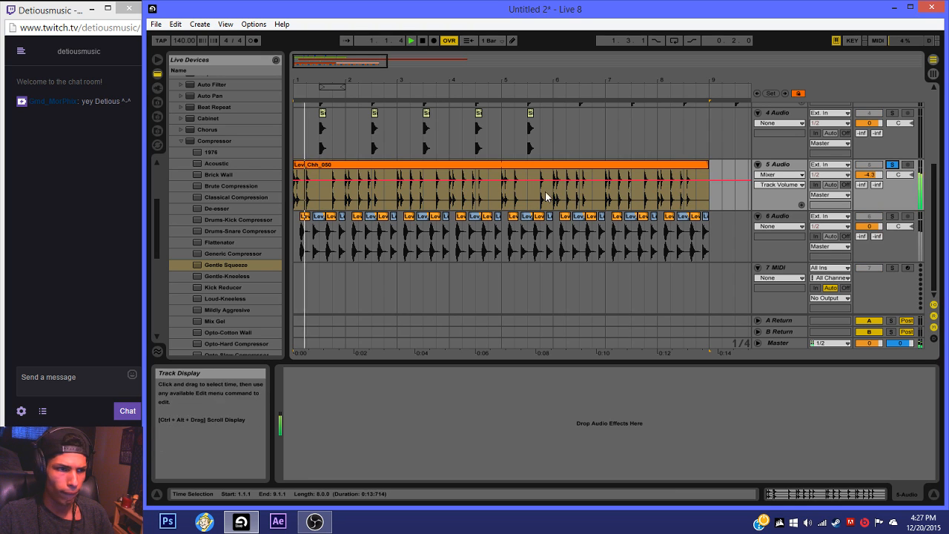
Step: Add a Reverb to 5 Audio and set its global quality to High
{"action": "left_click", "coordinate": [181, 143]}
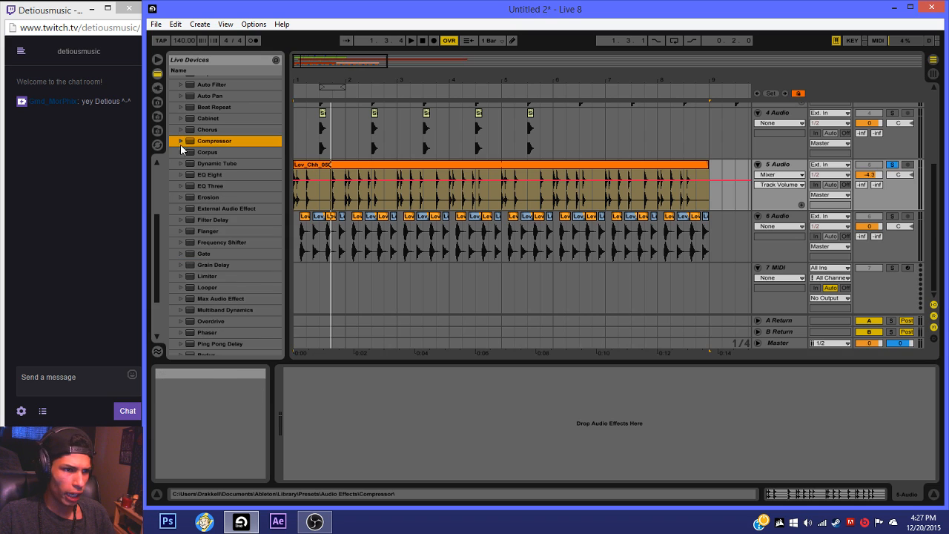
{"action": "scroll", "coordinate": [223, 245], "scroll_direction": "down", "scroll_amount": 3}
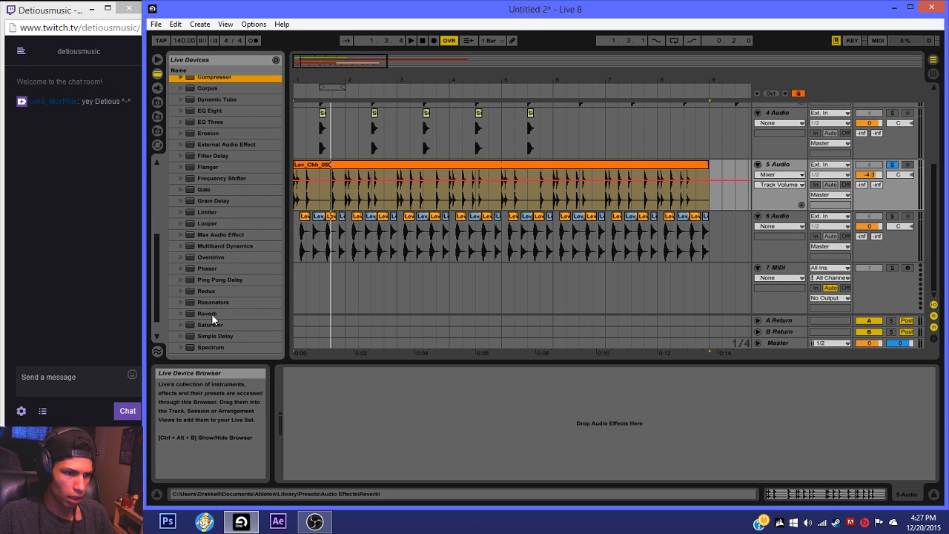
{"action": "double_click", "coordinate": [211, 313]}
{"action": "left_click", "coordinate": [403, 400]}
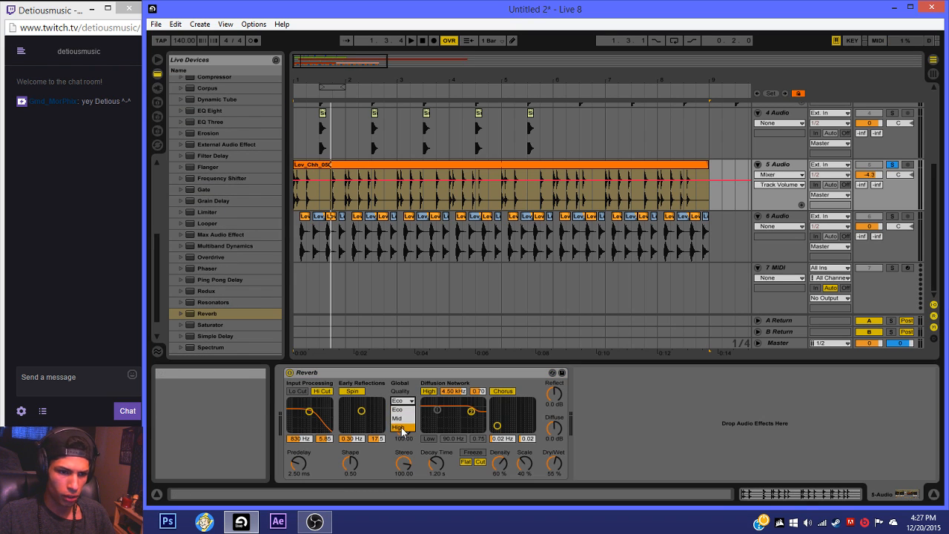
{"action": "left_click", "coordinate": [402, 421]}
Step: Set the Reverb's input to low cut only at 3.02 kHz, width 2.27, with 0.50 ms predelay, and play the hi-hats
{"action": "left_click", "coordinate": [297, 391]}
{"action": "left_click", "coordinate": [318, 393]}
{"action": "left_click_drag", "start_coordinate": [309, 411], "coordinate": [298, 420]}
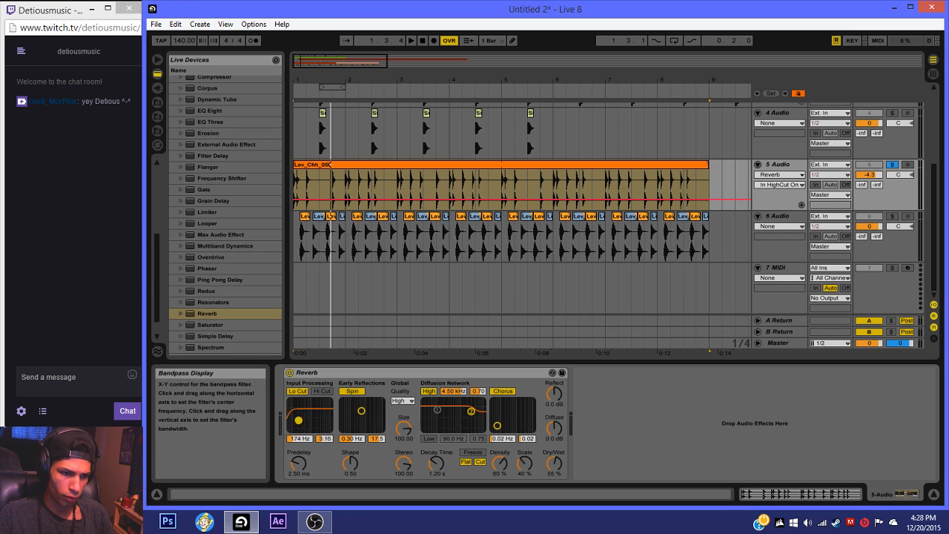
{"action": "left_click_drag", "start_coordinate": [301, 461], "coordinate": [302, 481]}
{"action": "key", "text": "space"}
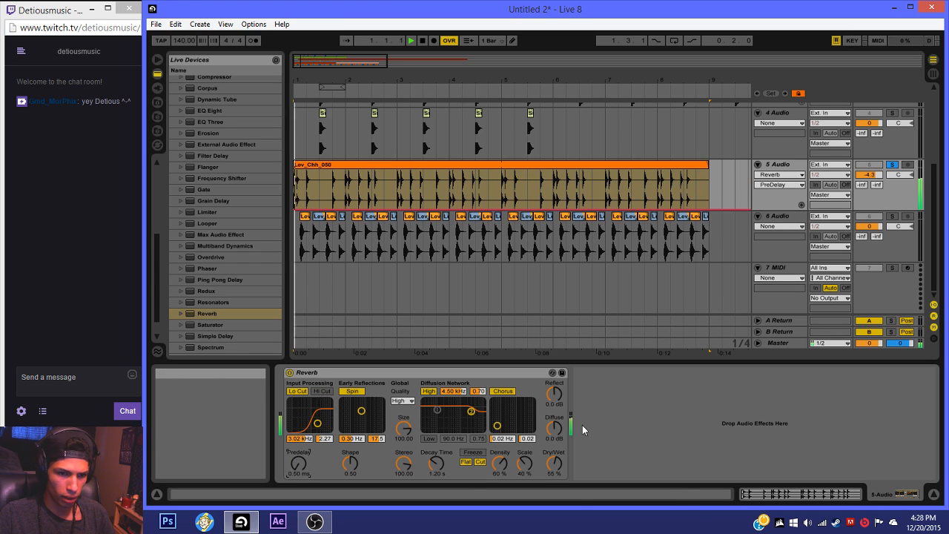
Step: Set the Reverb's Reflect level to 1.7 dB, Dry/Wet to 21% and low cut to 8.82 kHz, width 2.09, while listening
{"action": "left_click_drag", "start_coordinate": [553, 398], "coordinate": [553, 389]}
{"action": "left_click_drag", "start_coordinate": [553, 463], "coordinate": [554, 484]}
{"action": "left_click_drag", "start_coordinate": [317, 423], "coordinate": [324, 425]}
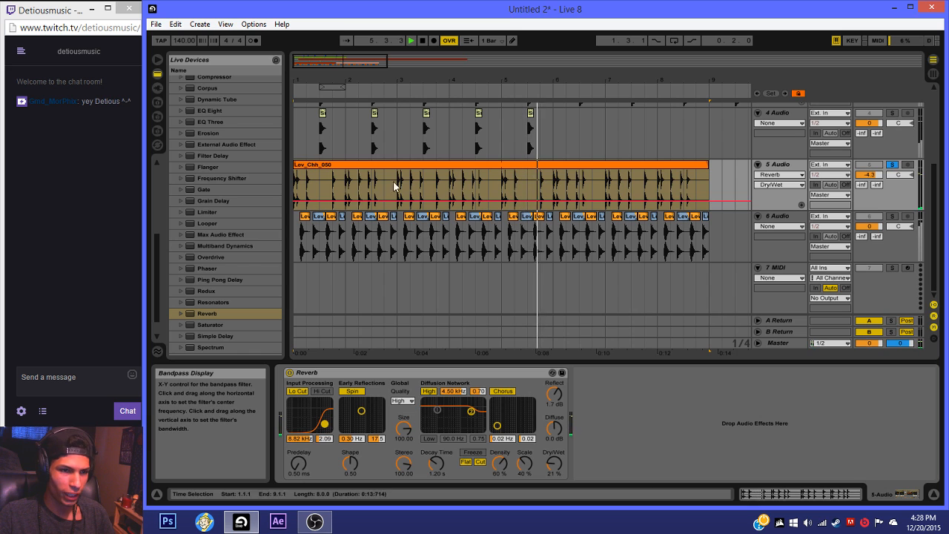
{"action": "left_click", "coordinate": [384, 164]}
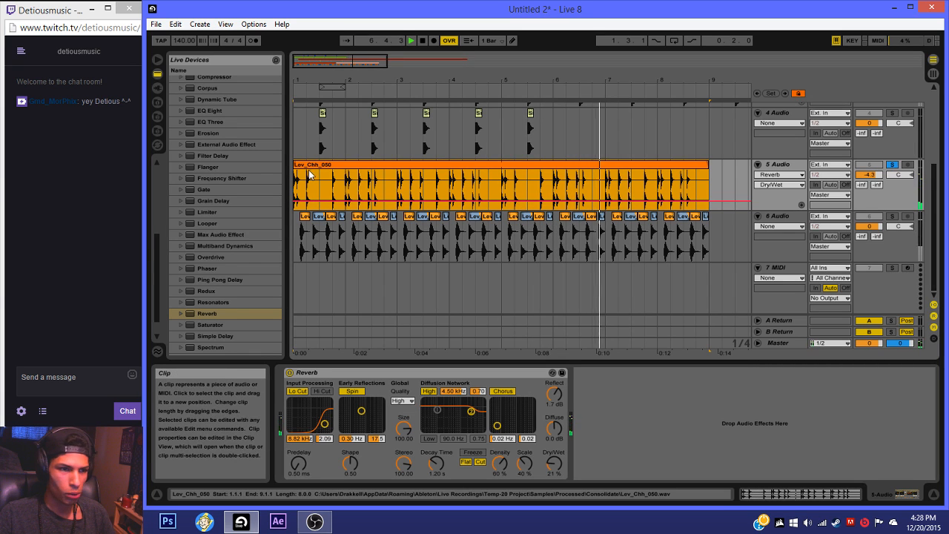
{"action": "left_click_drag", "start_coordinate": [295, 183], "coordinate": [370, 190]}
{"action": "key", "text": "space"}
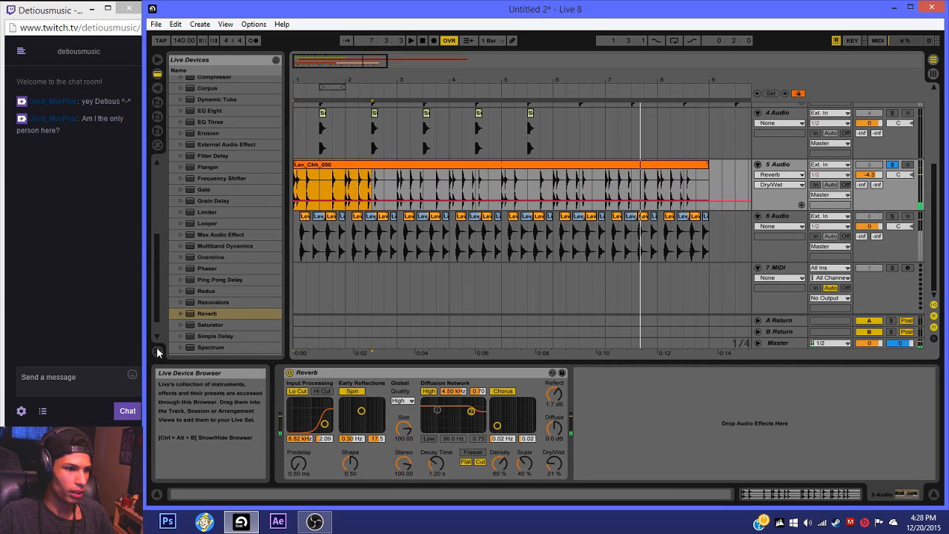
Step: Check the viewer list in the Twitch chat window and return to the chat
{"action": "left_click", "coordinate": [42, 410]}
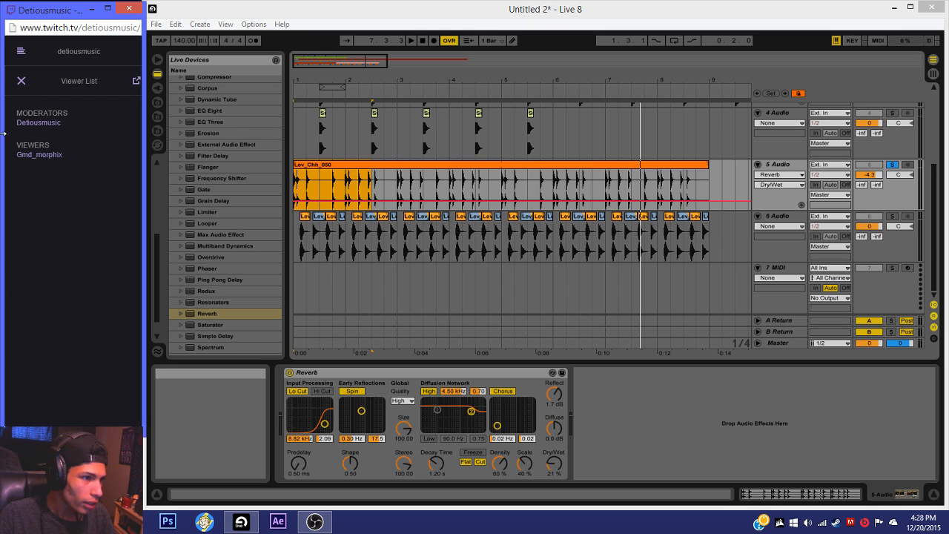
{"action": "left_click", "coordinate": [21, 80]}
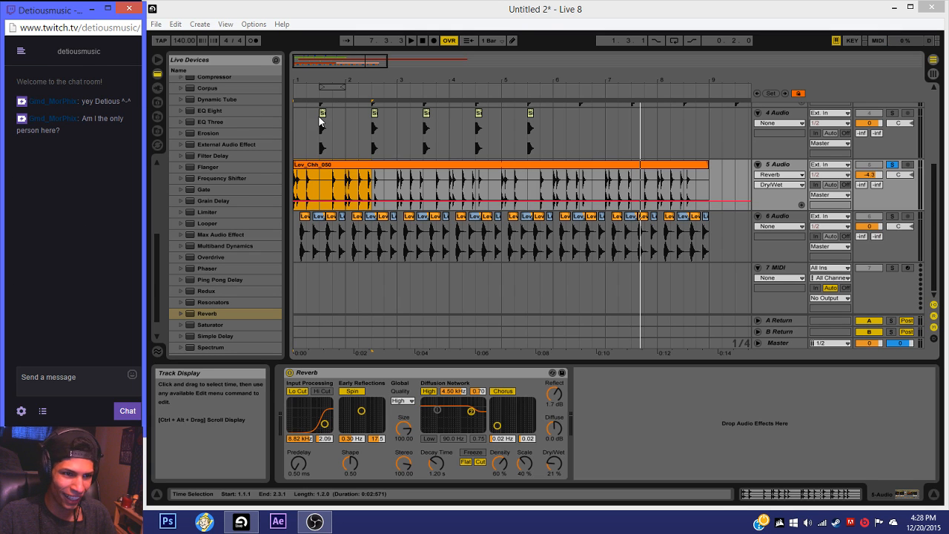
Step: Play the reverberated hi-hat clip in solo, and unsolo 5 Audio to hear it within the full pattern
{"action": "left_click", "coordinate": [332, 165]}
{"action": "key", "text": "space"}
{"action": "key", "text": "space"}
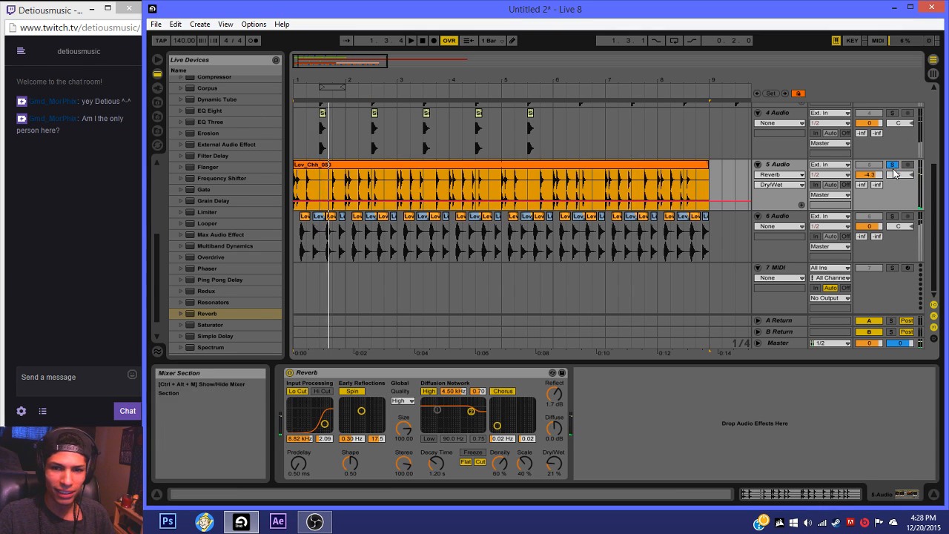
{"action": "left_click", "coordinate": [892, 159]}
{"action": "key", "text": "space"}
{"action": "left_click", "coordinate": [892, 164]}
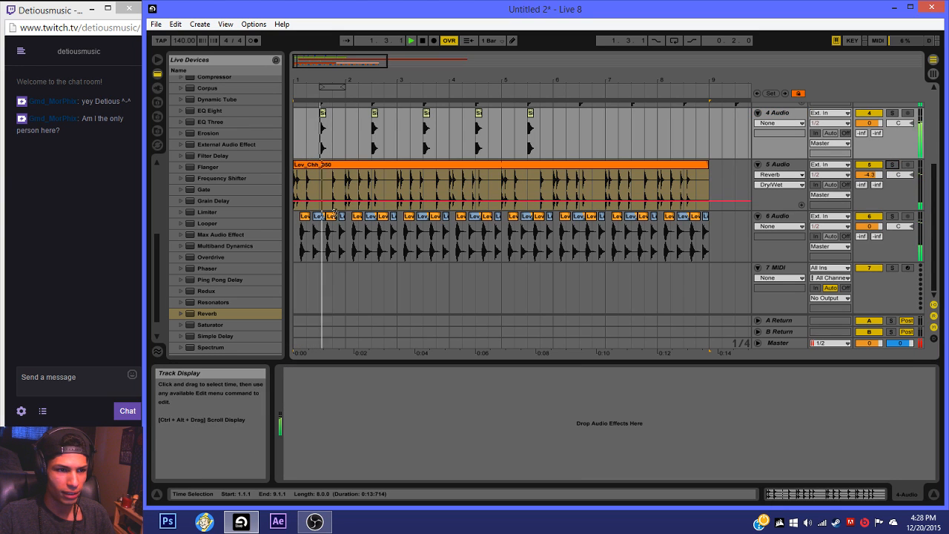
Step: Consolidate bars 1 to 4 of the open hi-hats on 6 Audio into a looped clip and extend it to bar 9
{"action": "left_click_drag", "start_coordinate": [295, 235], "coordinate": [502, 235]}
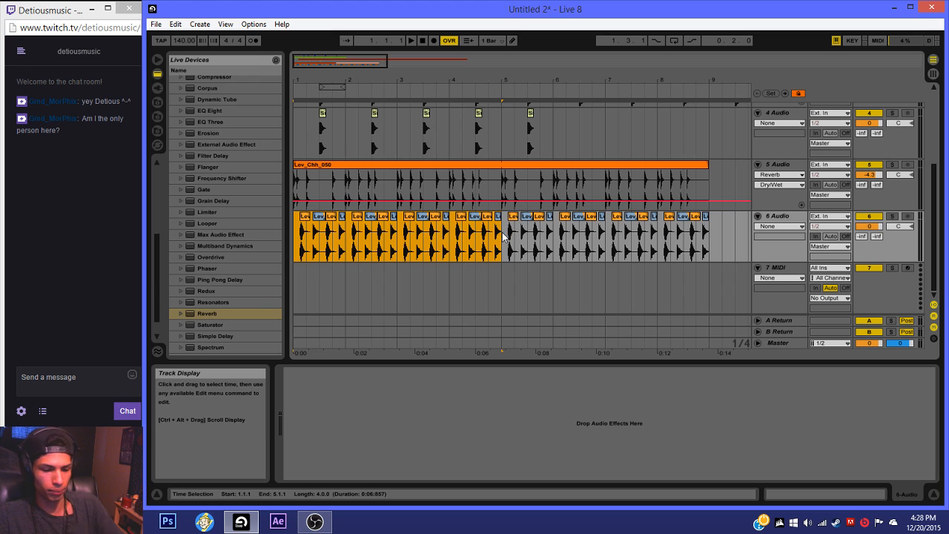
{"action": "key", "text": "ctrl+j"}
{"action": "double_click", "coordinate": [411, 215]}
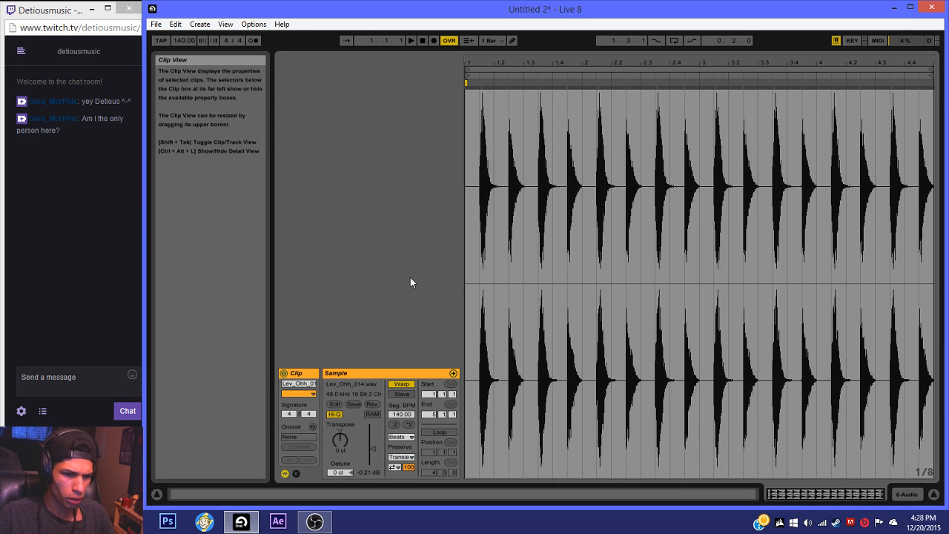
{"action": "left_click", "coordinate": [433, 432]}
{"action": "left_click", "coordinate": [907, 496]}
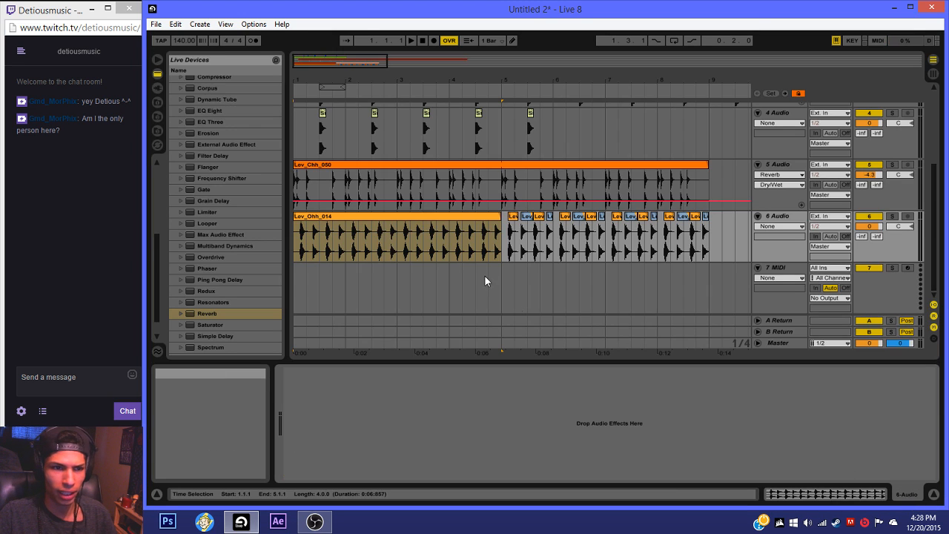
{"action": "left_click_drag", "start_coordinate": [500, 231], "coordinate": [708, 248]}
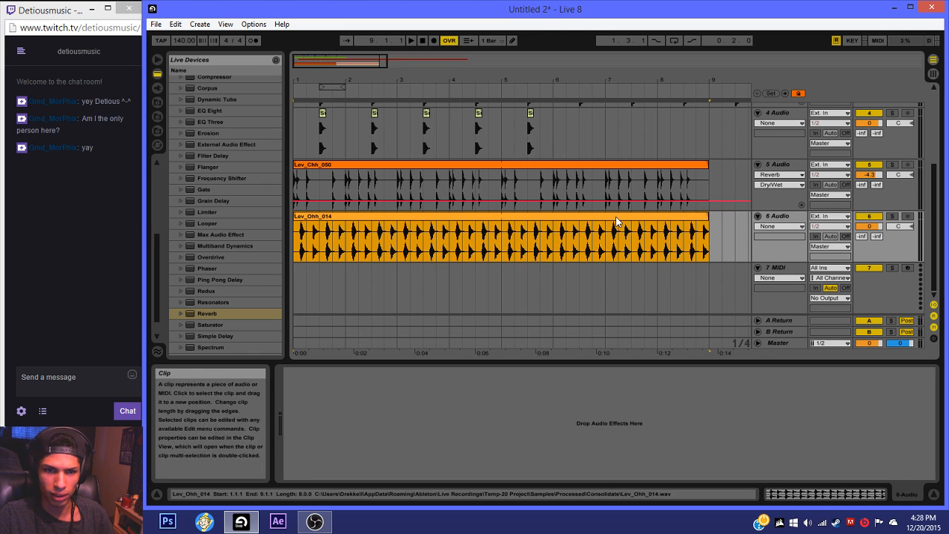
Step: Reset the 5 Audio track's volume to its default and return to that track's device chain
{"action": "right_click", "coordinate": [862, 175]}
{"action": "left_click", "coordinate": [834, 199]}
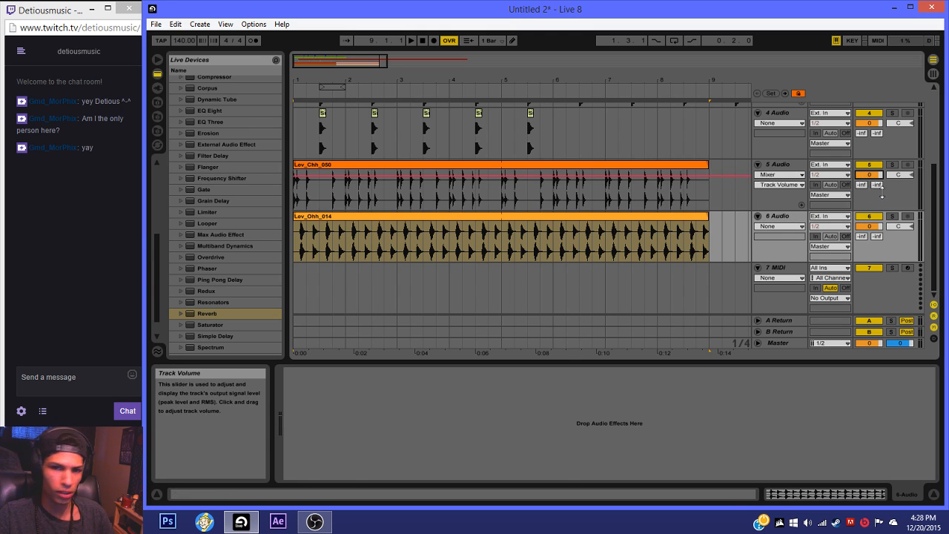
{"action": "left_click", "coordinate": [884, 196]}
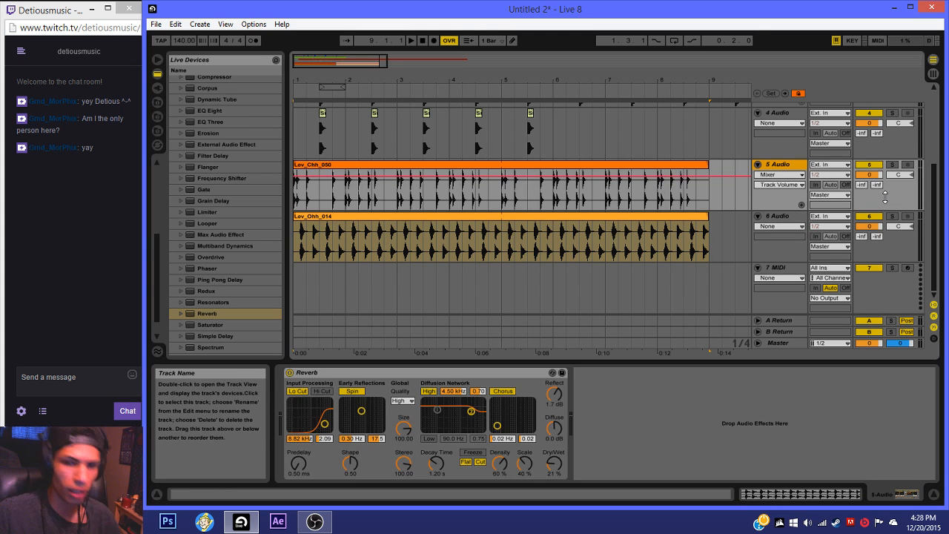
{"action": "double_click", "coordinate": [616, 166]}
{"action": "left_click", "coordinate": [882, 496]}
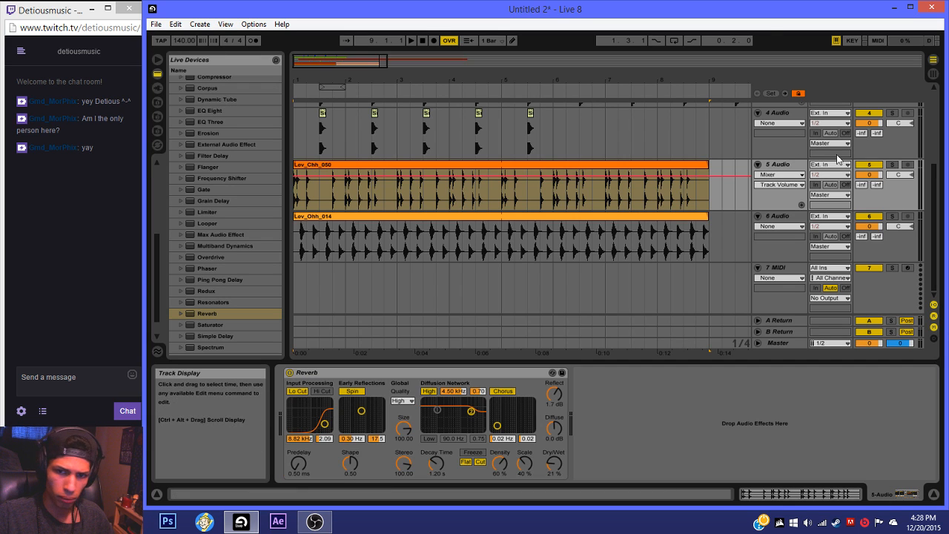
{"action": "left_click_drag", "start_coordinate": [872, 178], "coordinate": [871, 192]}
{"action": "right_click", "coordinate": [871, 177]}
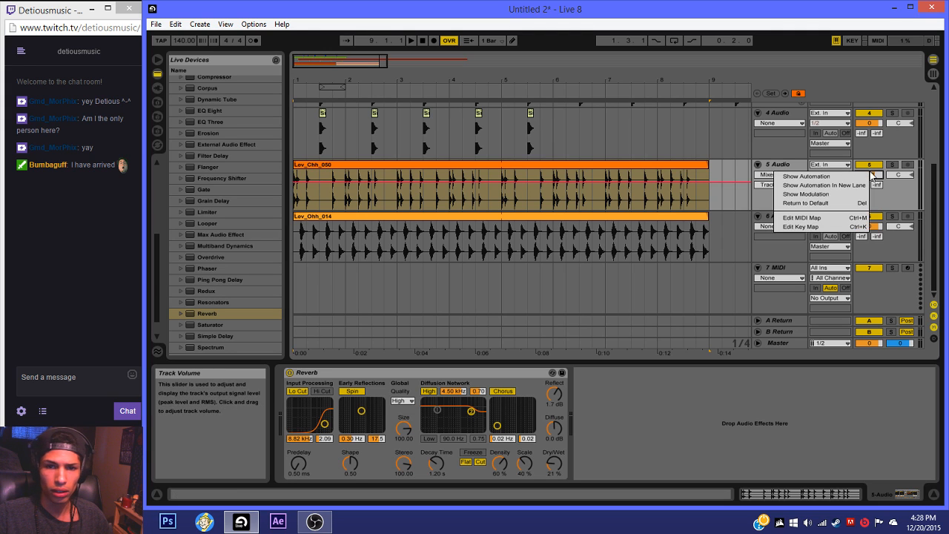
{"action": "left_click", "coordinate": [811, 201]}
Step: Lower the gain of the Lev_Chh_050 clip on the 5 Audio track to -6.23 dB
{"action": "left_click", "coordinate": [312, 167]}
{"action": "double_click", "coordinate": [312, 167]}
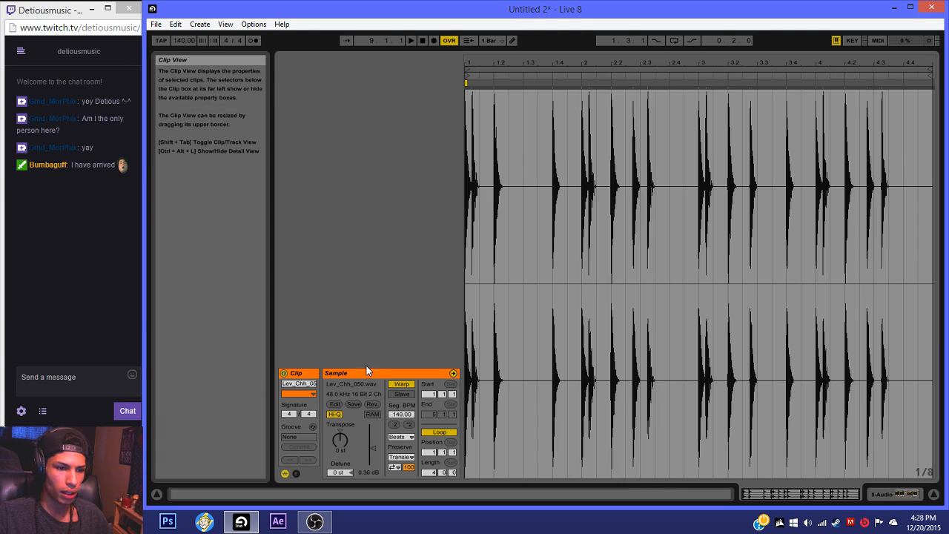
{"action": "left_click_drag", "start_coordinate": [371, 445], "coordinate": [372, 453]}
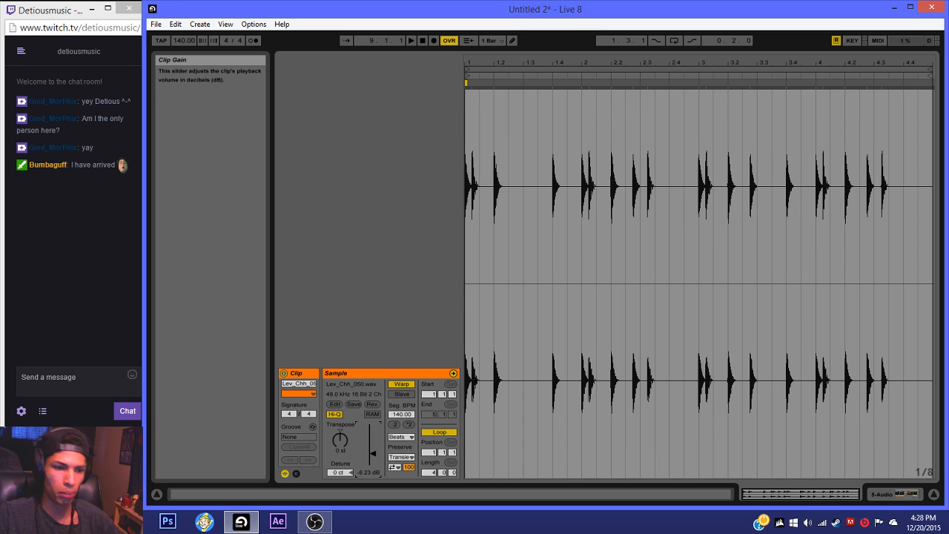
{"action": "left_click", "coordinate": [896, 494]}
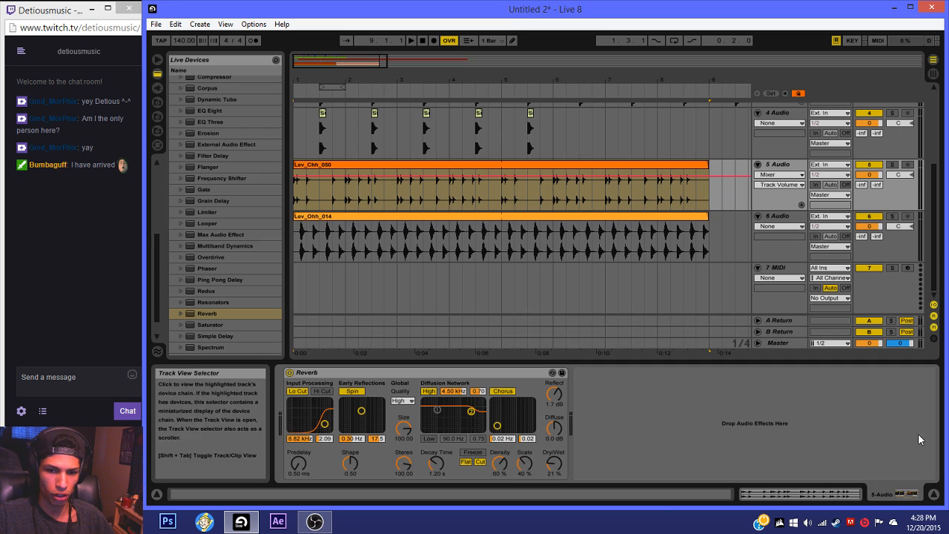
Step: Display the track volume automation on the 5 Audio track
{"action": "left_click", "coordinate": [535, 167]}
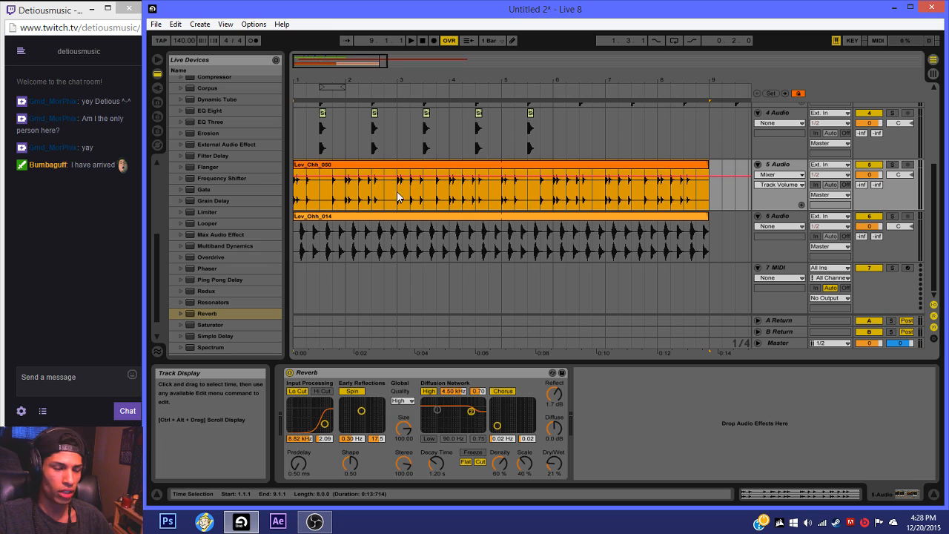
{"action": "right_click", "coordinate": [863, 176]}
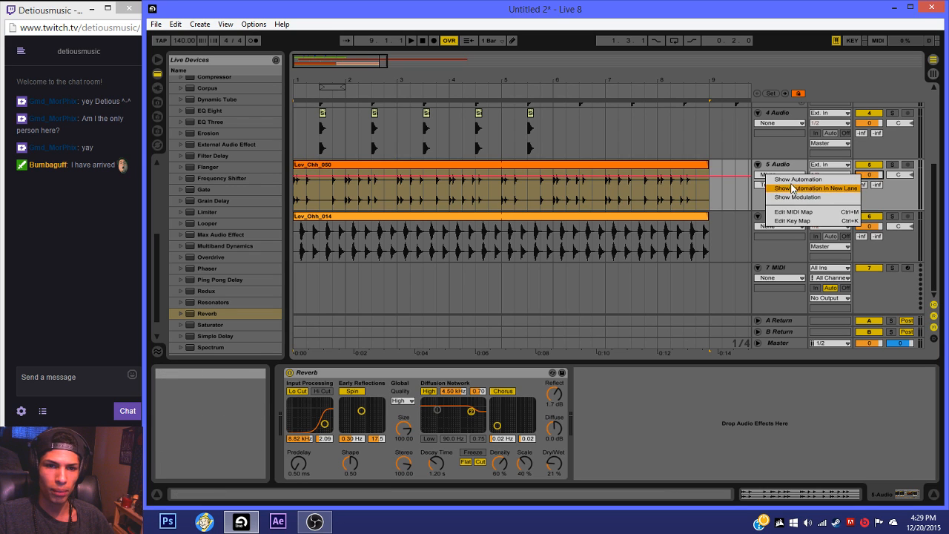
{"action": "left_click", "coordinate": [798, 179]}
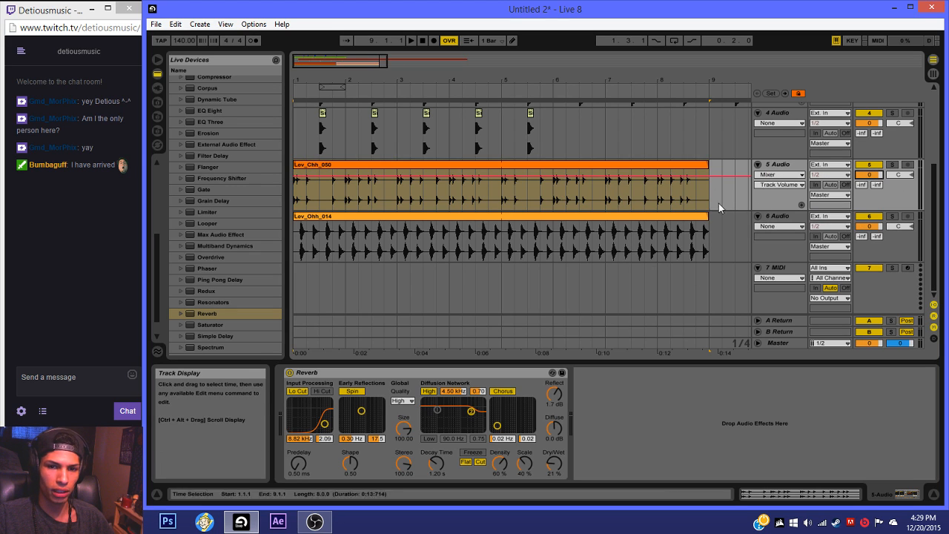
{"action": "right_click", "coordinate": [874, 176]}
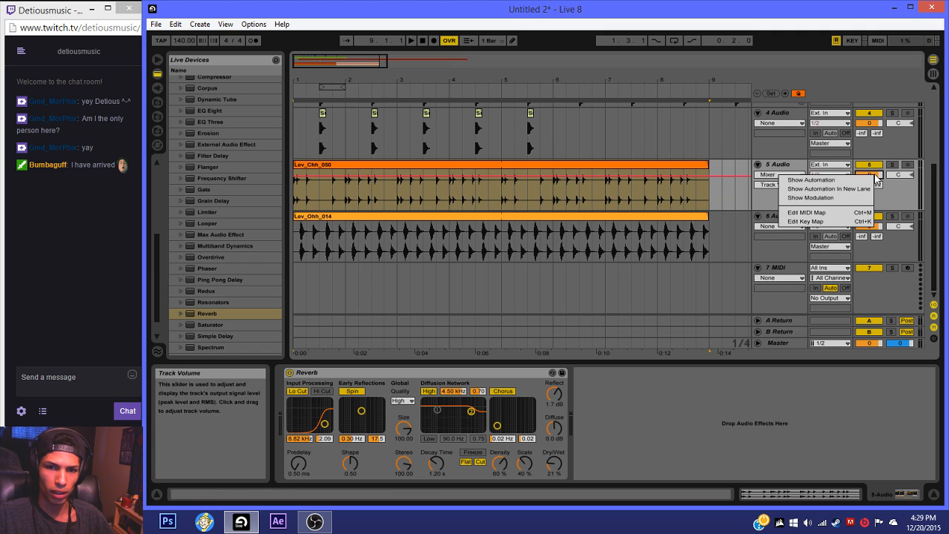
{"action": "left_click", "coordinate": [811, 180]}
Step: Solo the 5 Audio track and play the arrangement to audition the Lev_Chh_050 clip
{"action": "left_click", "coordinate": [658, 164]}
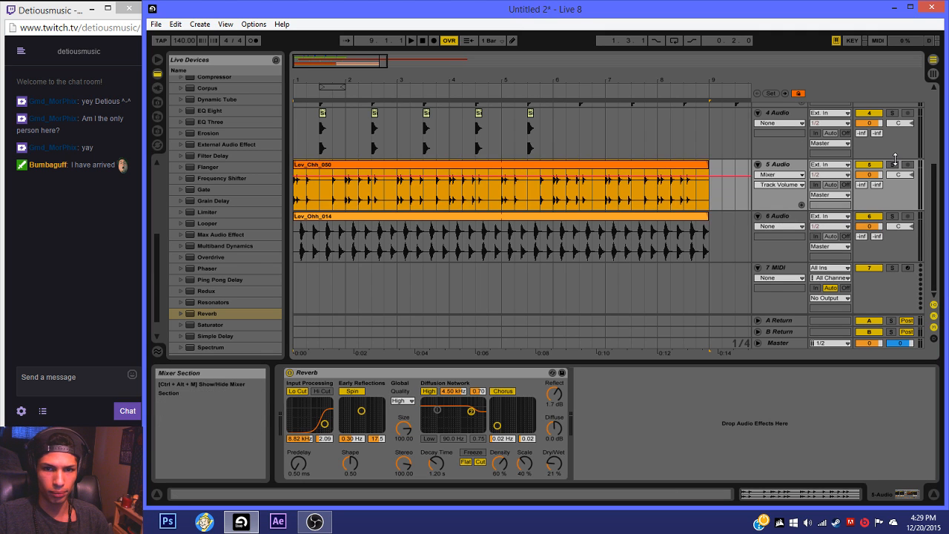
{"action": "left_click", "coordinate": [892, 164]}
{"action": "key", "text": "space"}
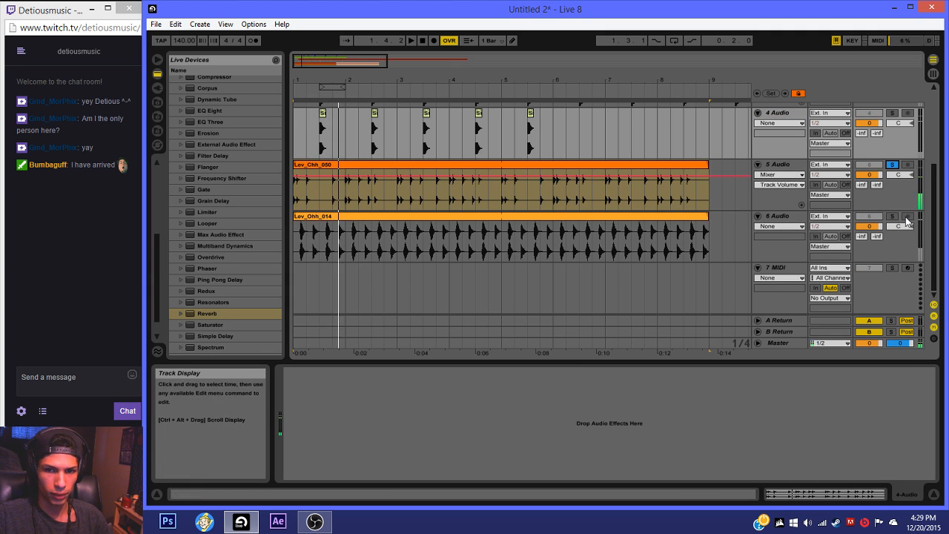
Step: Lower the gain of the Lev_Ohh_014 clip to -4.85 dB and audition it both soloed and with the other tracks
{"action": "double_click", "coordinate": [607, 226]}
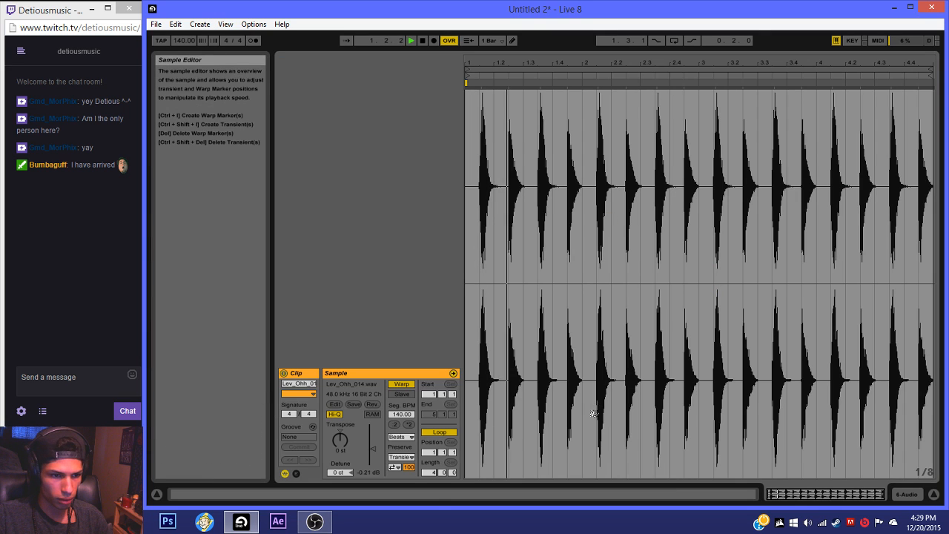
{"action": "left_click_drag", "start_coordinate": [373, 448], "coordinate": [373, 458]}
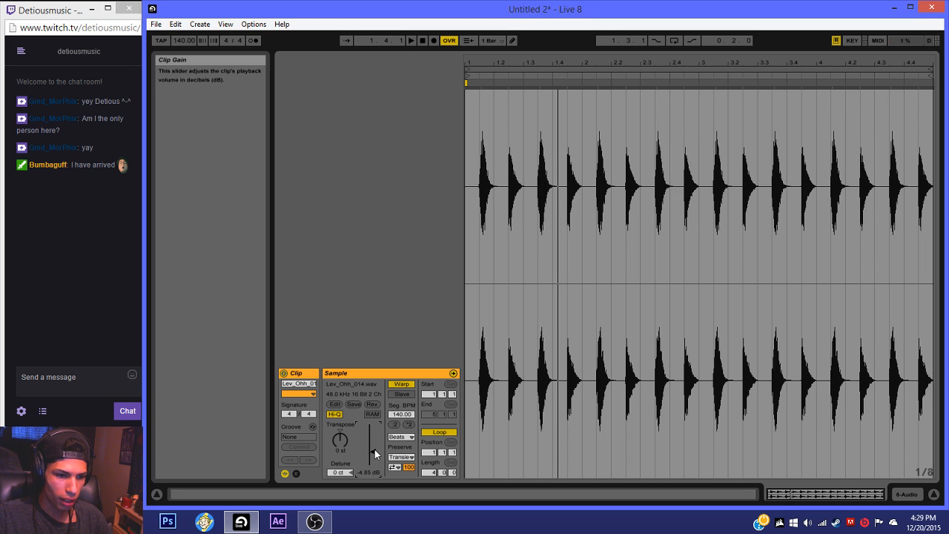
{"action": "left_click", "coordinate": [910, 497]}
{"action": "key", "text": "space"}
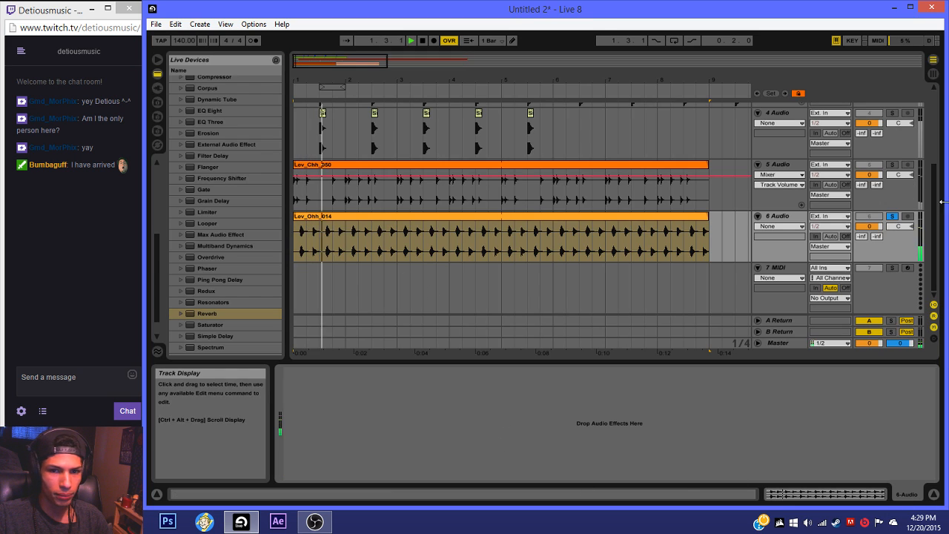
{"action": "left_click", "coordinate": [892, 216]}
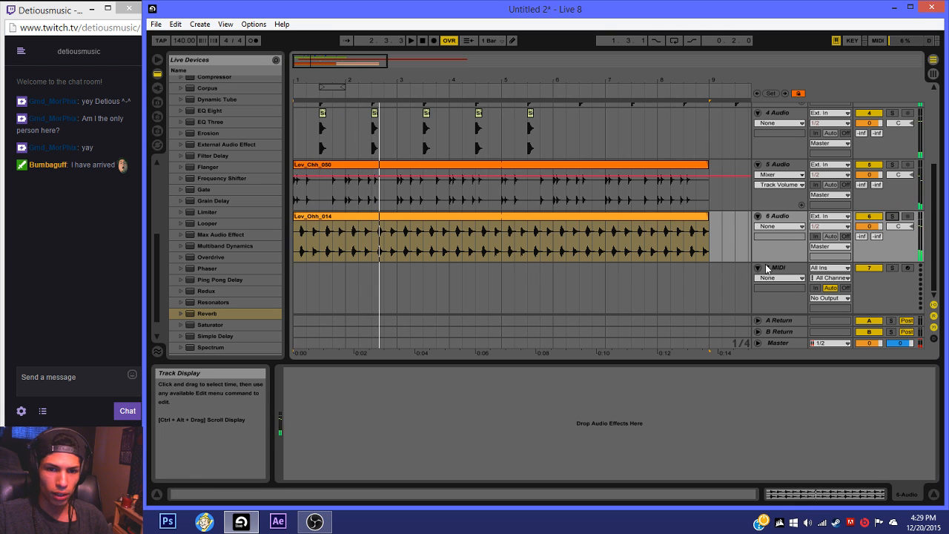
Step: Stop playback, load Sylenth1 onto the 7 MIDI track and initialise its preset
{"action": "left_click", "coordinate": [566, 287]}
{"action": "key", "text": "space"}
{"action": "left_click", "coordinate": [156, 87]}
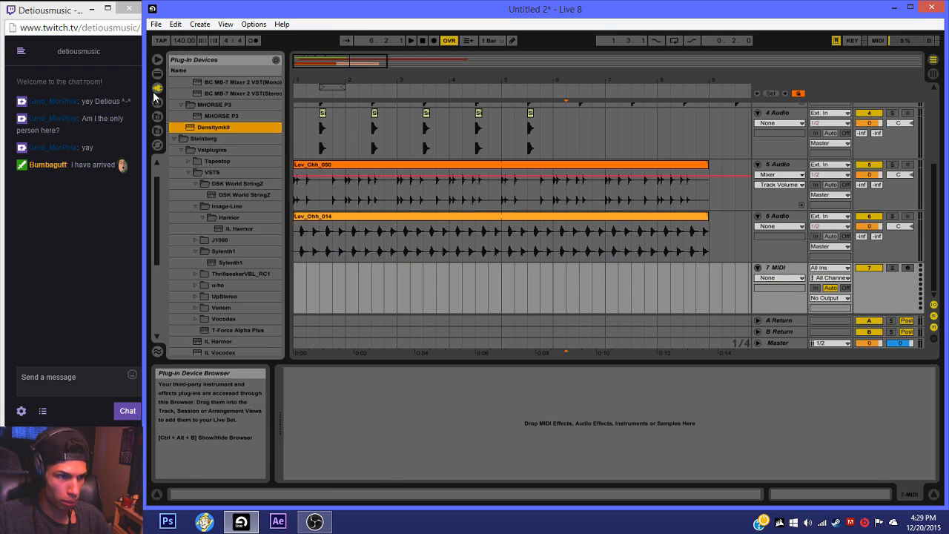
{"action": "left_click_drag", "start_coordinate": [229, 251], "coordinate": [341, 292]}
{"action": "left_click", "coordinate": [453, 236]}
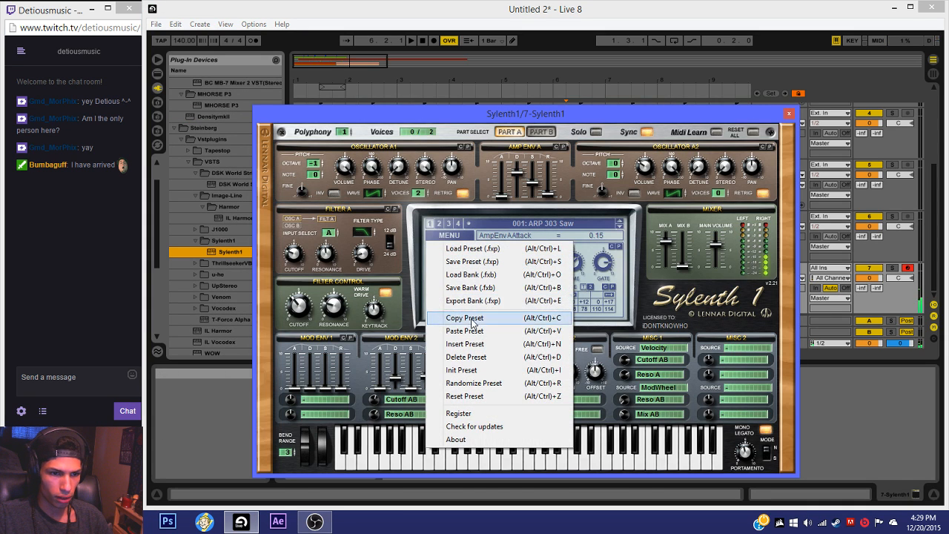
{"action": "left_click", "coordinate": [467, 370]}
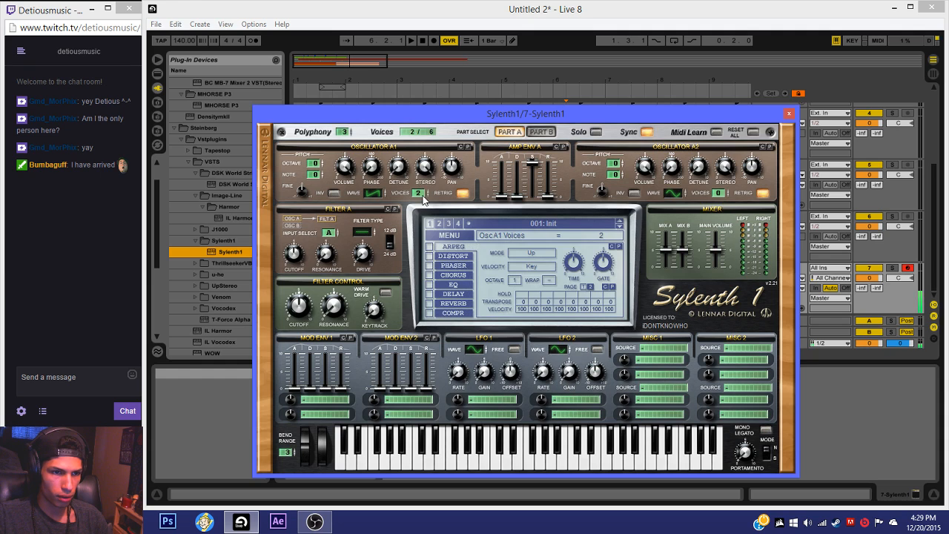
Step: Give oscillator A1 3 voices and oscillator A2 a square wave, 2 voices and octave -1, with retrigger off on both
{"action": "left_click_drag", "start_coordinate": [418, 194], "coordinate": [407, 175]}
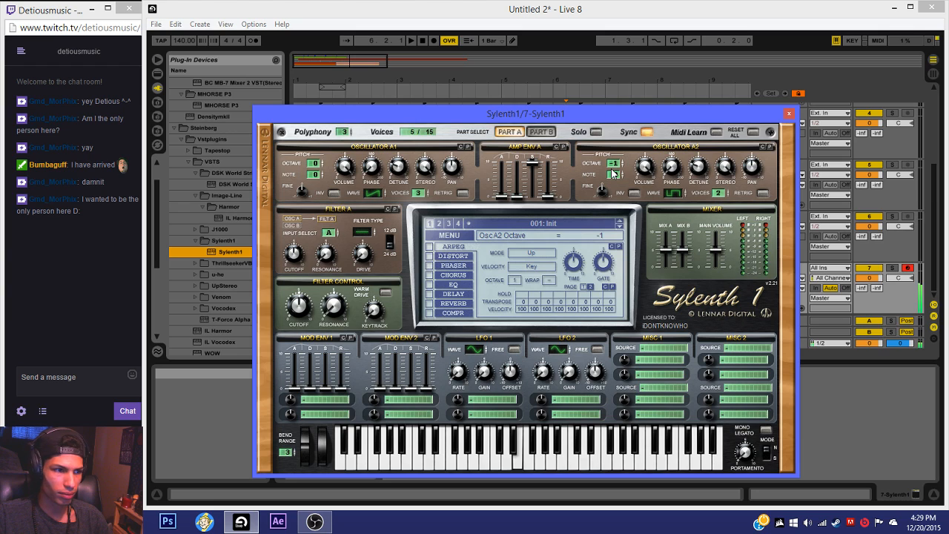
{"action": "key", "text": "z"}
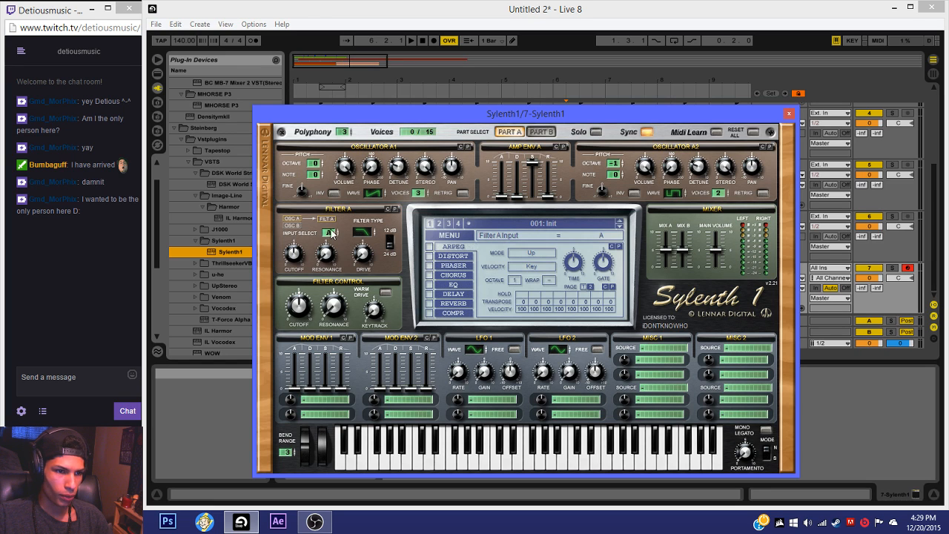
Step: Set Filter A's input to A+B and route modulation envelope 1 to Cutoff AB with an amount of -3.43 and a raised attack
{"action": "left_click", "coordinate": [320, 404]}
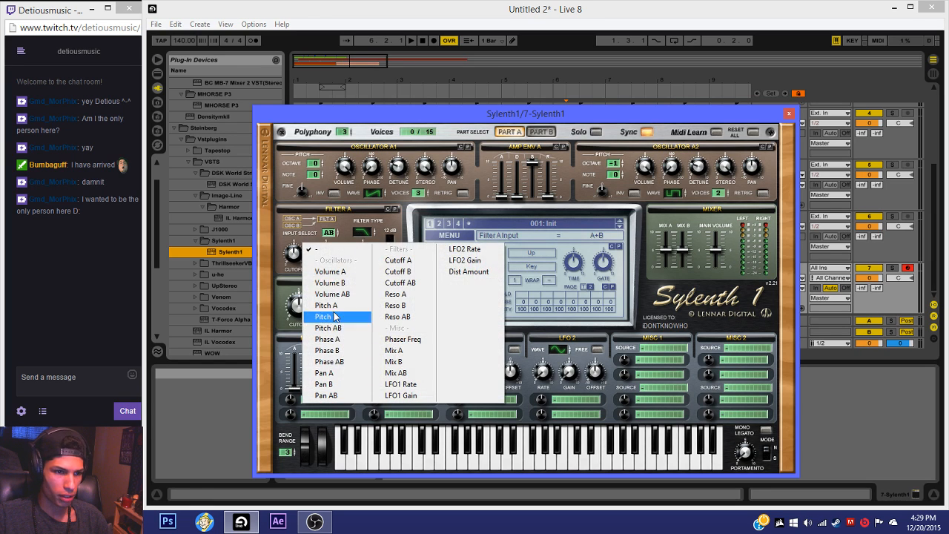
{"action": "left_click", "coordinate": [400, 285]}
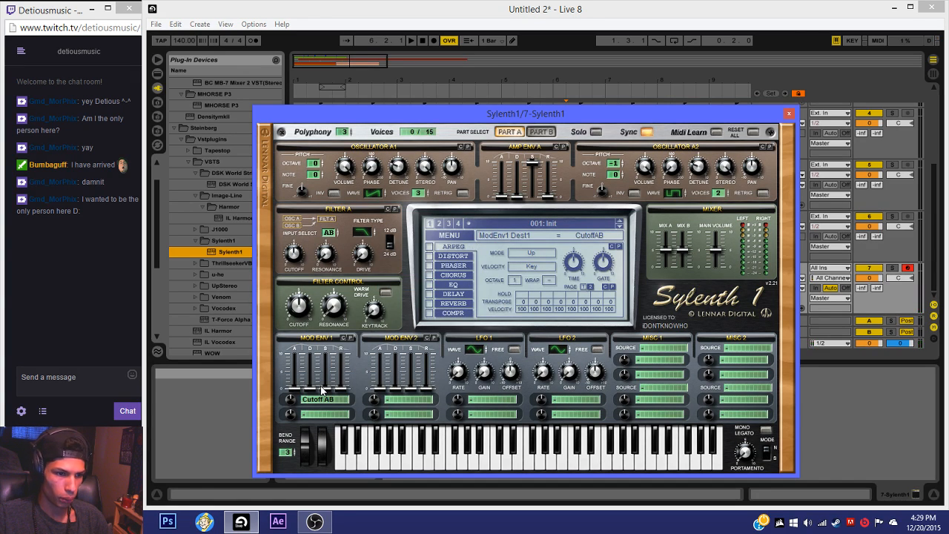
{"action": "left_click_drag", "start_coordinate": [310, 387], "coordinate": [297, 422]}
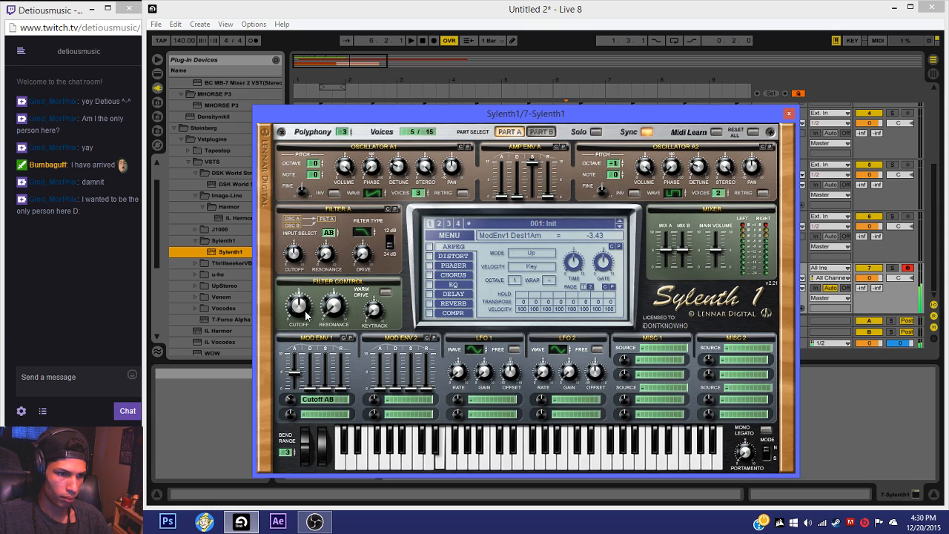
Step: Set the filter control cutoff to 284.05 Hz, Filter A cutoff to 46.78 Hz, and modulation envelope 1 release to 2.24 and sustain to 10
{"action": "left_click_drag", "start_coordinate": [299, 300], "coordinate": [312, 312]}
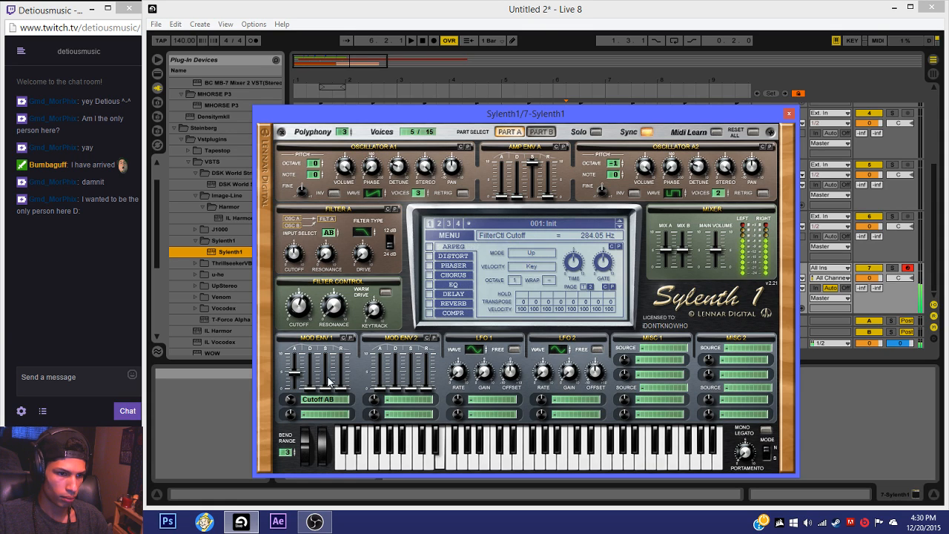
{"action": "left_click_drag", "start_coordinate": [306, 378], "coordinate": [348, 368]}
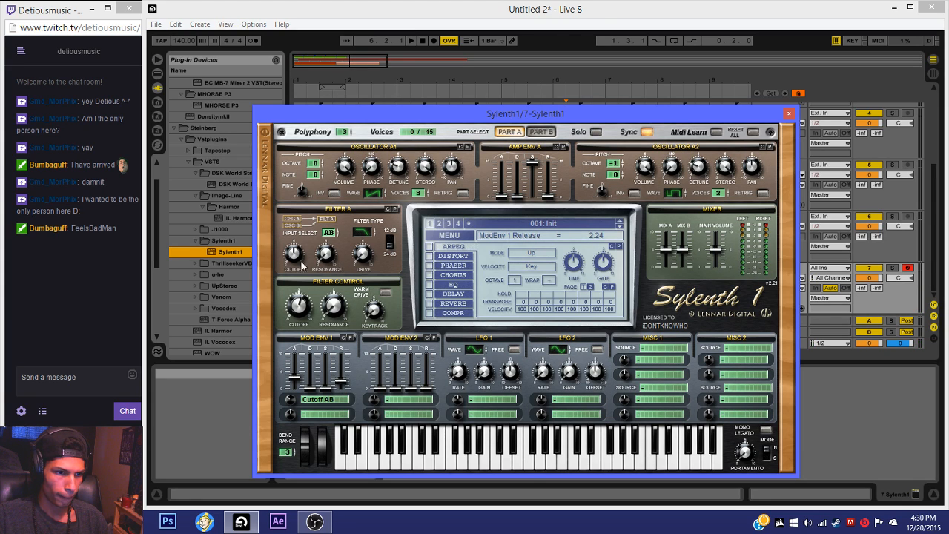
{"action": "left_click_drag", "start_coordinate": [300, 263], "coordinate": [297, 288]}
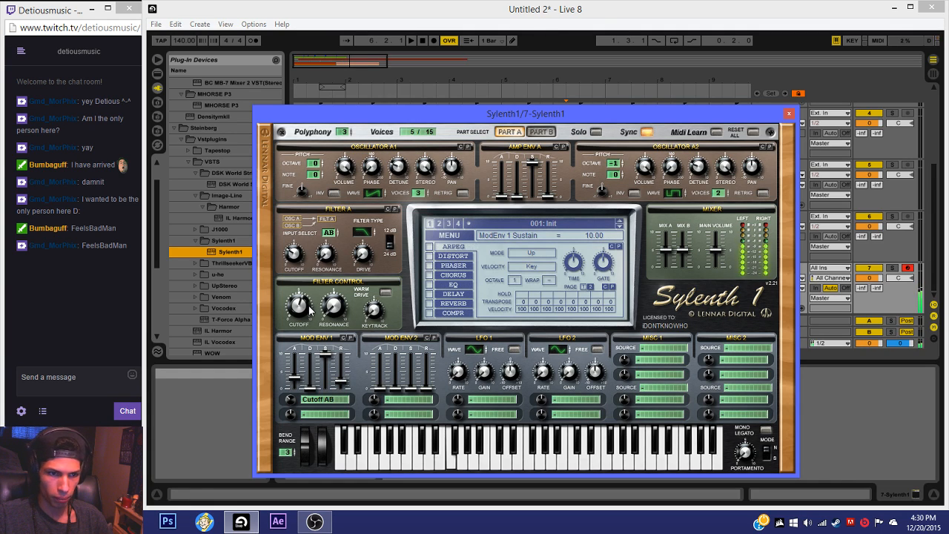
{"action": "left_click", "coordinate": [299, 257]}
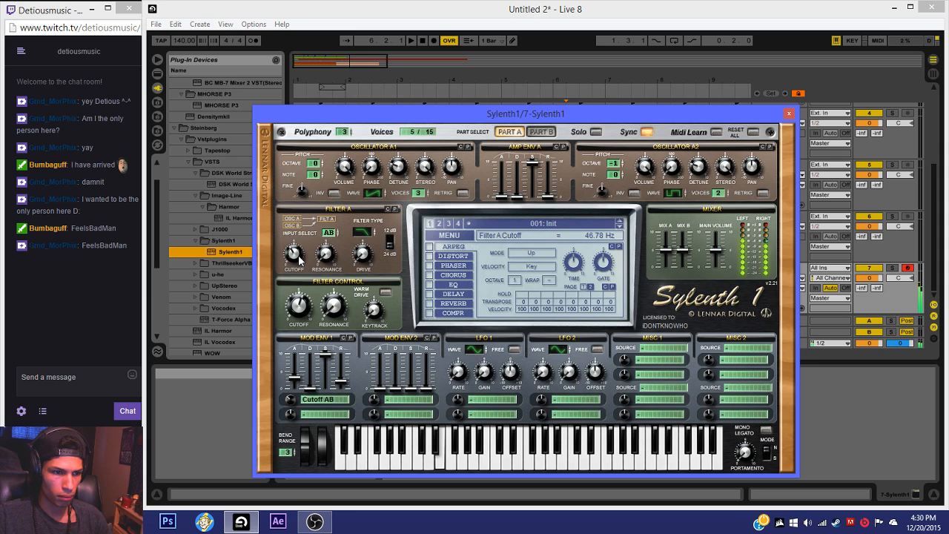
Step: Try Sylenth1's chorus effect on the patch and leave it switched off
{"action": "left_click", "coordinate": [445, 277]}
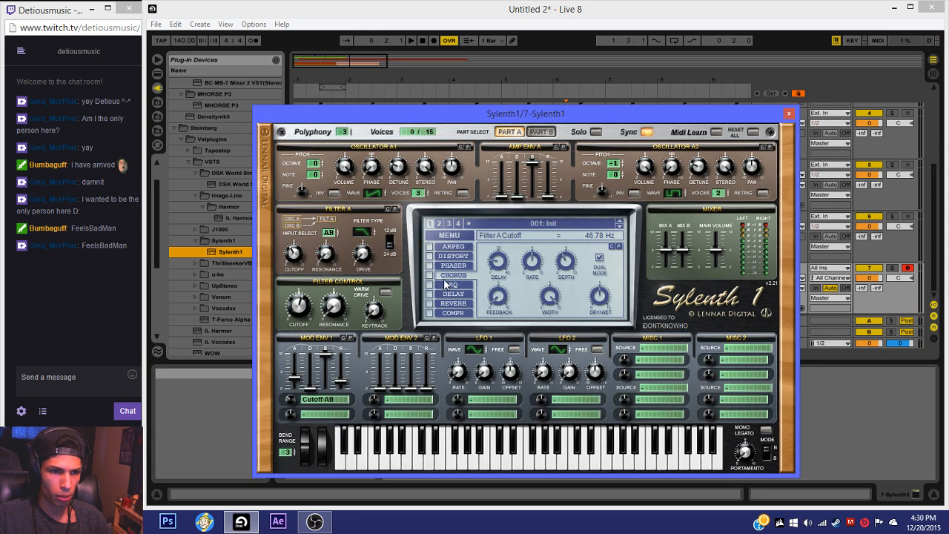
{"action": "left_click", "coordinate": [430, 275]}
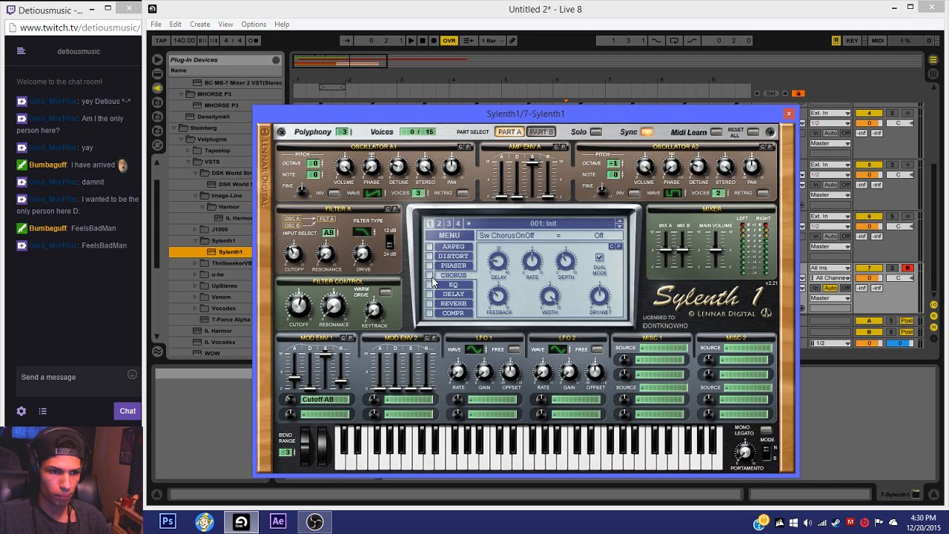
Step: Close the synth window and add the Reverb device after Sylenth1 on track 7
{"action": "left_click", "coordinate": [789, 113]}
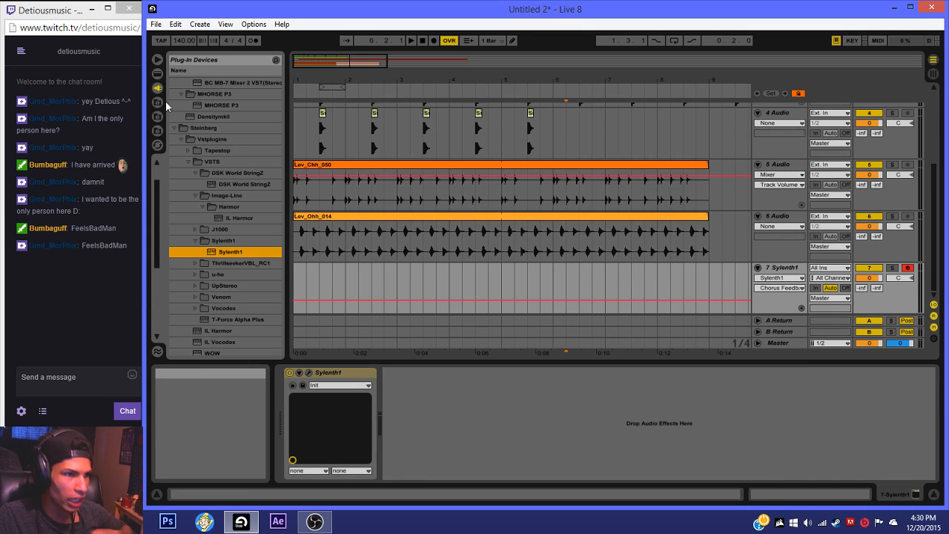
{"action": "left_click", "coordinate": [157, 73]}
{"action": "double_click", "coordinate": [205, 313]}
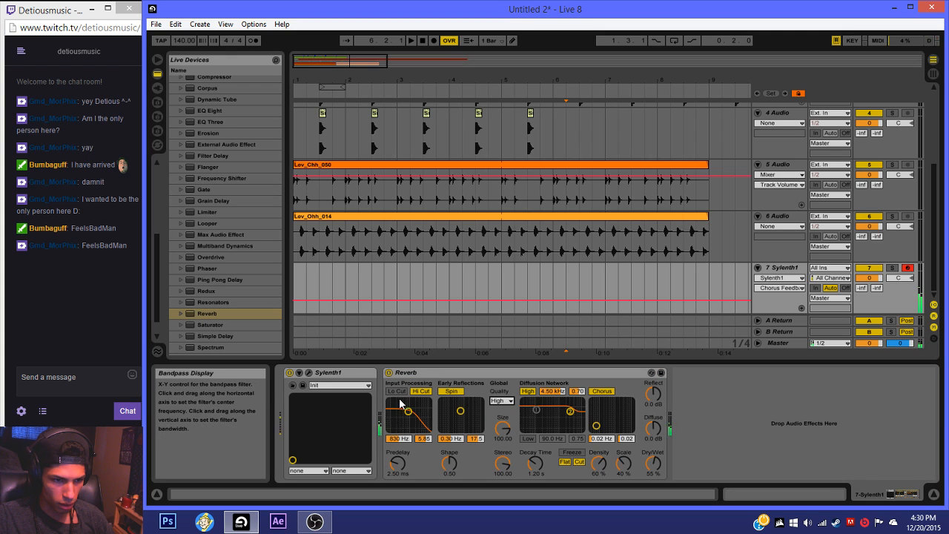
Step: Set the Reverb's predelay to 0.50 ms, decay time to 2.89 s, reflect level to 1.7 dB and dry/wet to 42%
{"action": "left_click_drag", "start_coordinate": [401, 464], "coordinate": [400, 475]}
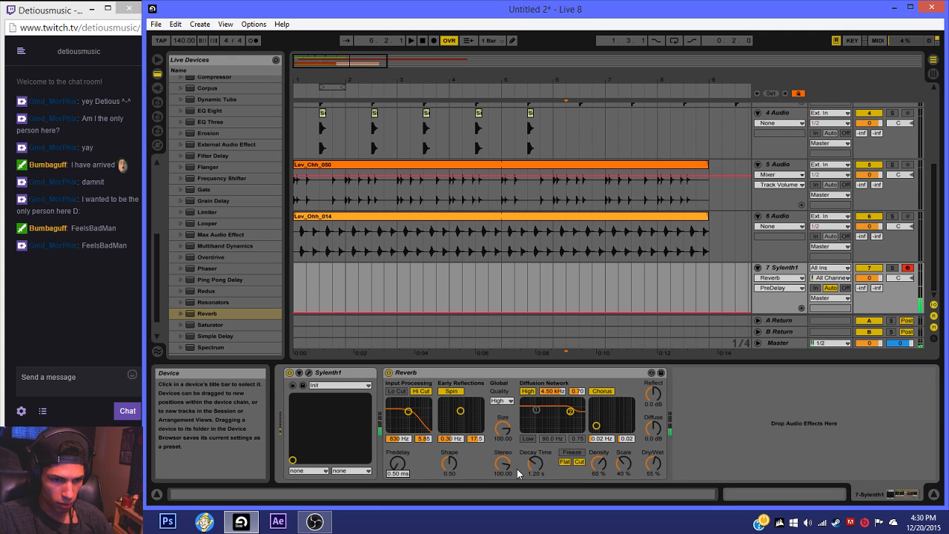
{"action": "left_click_drag", "start_coordinate": [533, 467], "coordinate": [533, 468]}
{"action": "left_click", "coordinate": [651, 396]}
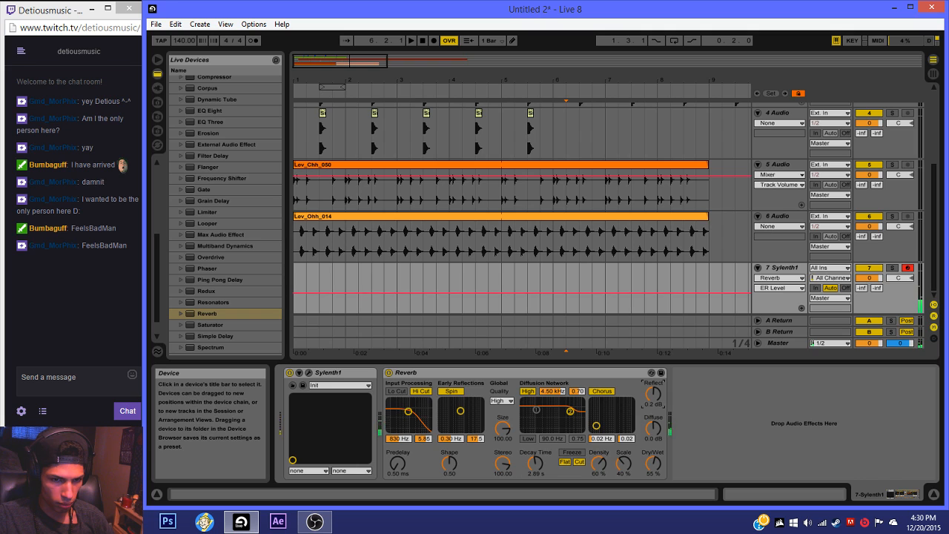
{"action": "left_click_drag", "start_coordinate": [661, 466], "coordinate": [662, 468]}
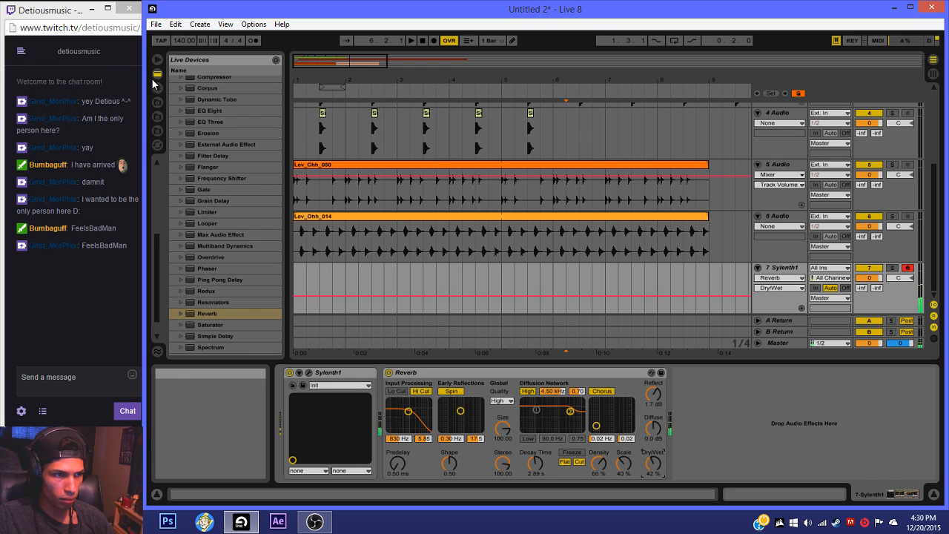
Step: Insert the Gentle Squeeze compressor preset between Sylenth1 and Reverb, with RMS envelope mode and a 13.6 ms attack
{"action": "left_click", "coordinate": [182, 78]}
{"action": "left_click_drag", "start_coordinate": [215, 204], "coordinate": [373, 403]}
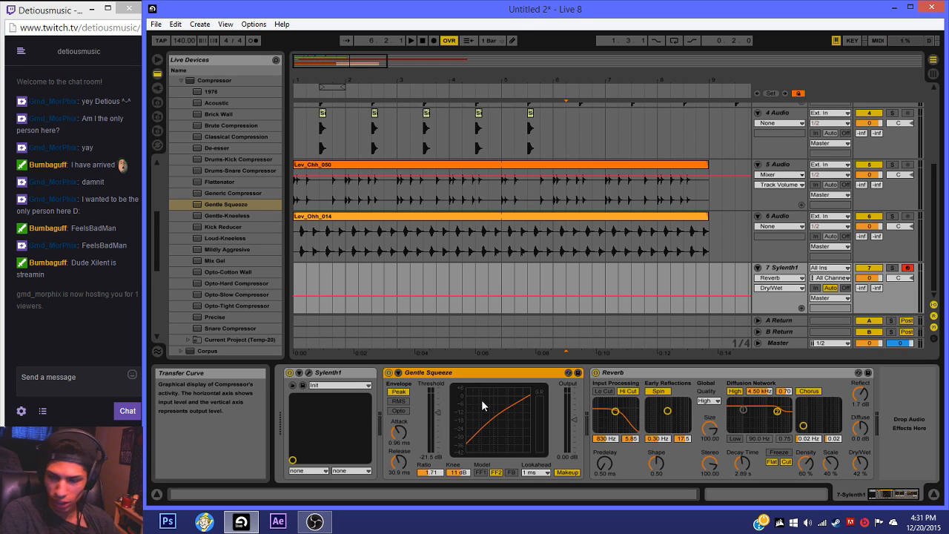
{"action": "left_click", "coordinate": [398, 400]}
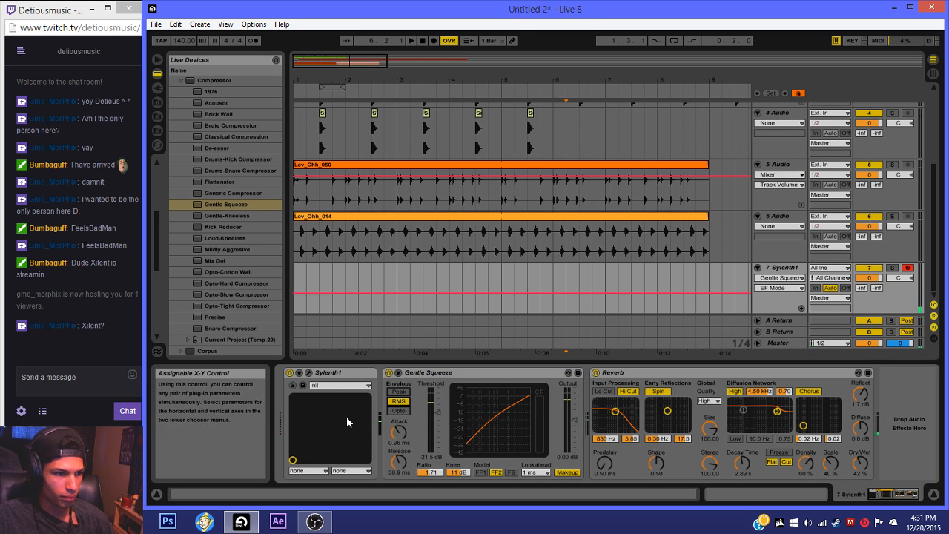
{"action": "left_click_drag", "start_coordinate": [400, 442], "coordinate": [404, 443]}
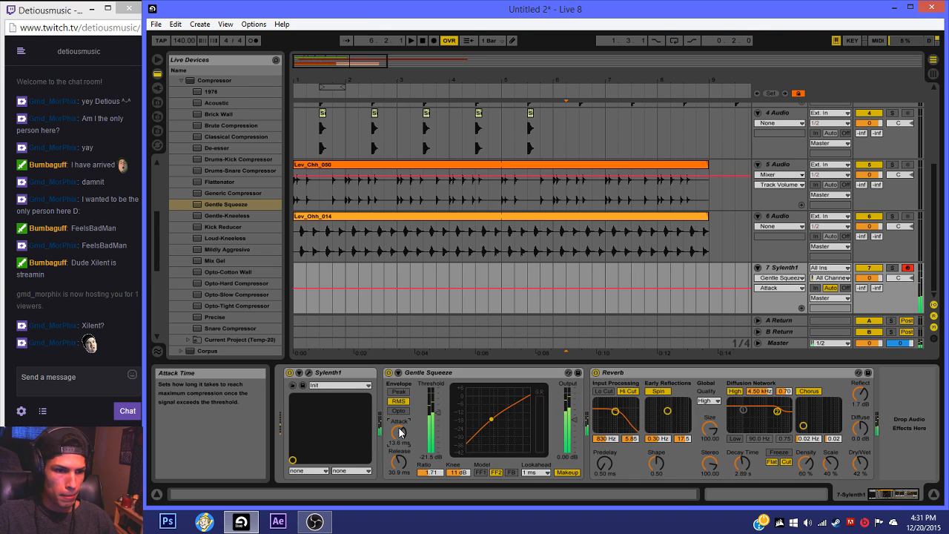
Step: Insert an empty eight-bar MIDI clip on track 7 from 1.1.1 to 9.1.1 and turn on the metronome
{"action": "left_click_drag", "start_coordinate": [704, 274], "coordinate": [276, 258]}
{"action": "left_click", "coordinate": [702, 268]}
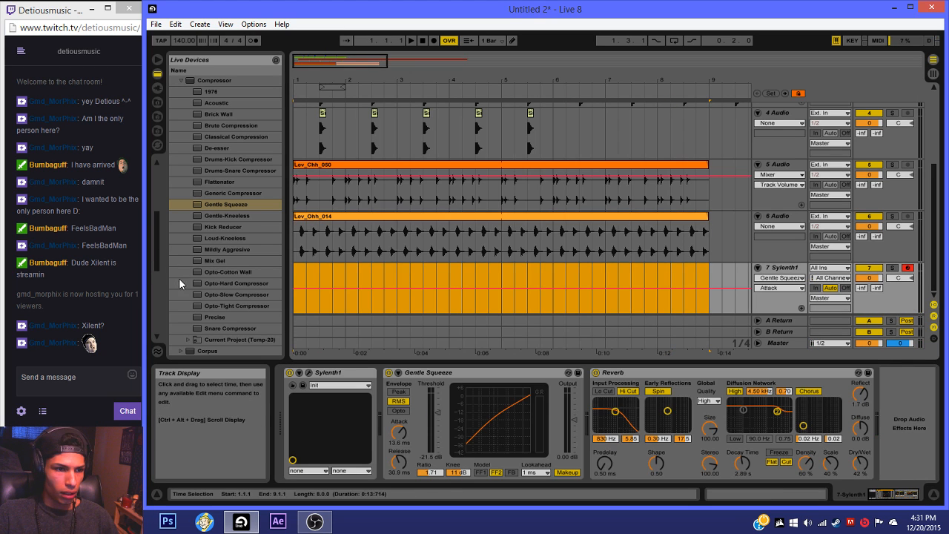
{"action": "key", "text": "ctrl+shift+m"}
{"action": "left_click", "coordinate": [253, 40]}
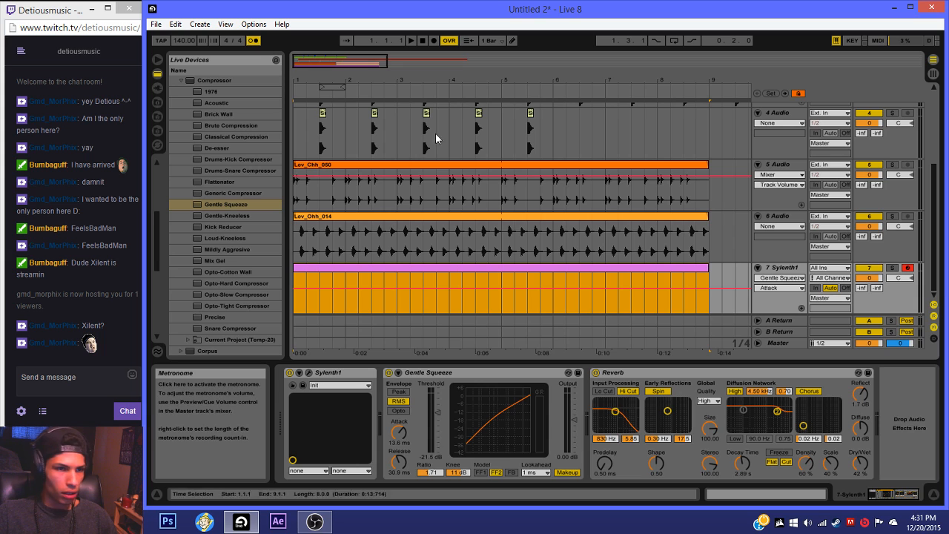
Step: Expose Filter A Cutoff as a parameter on the Sylenth1 device and solo track 7
{"action": "left_click", "coordinate": [299, 372]}
{"action": "left_click", "coordinate": [420, 373]}
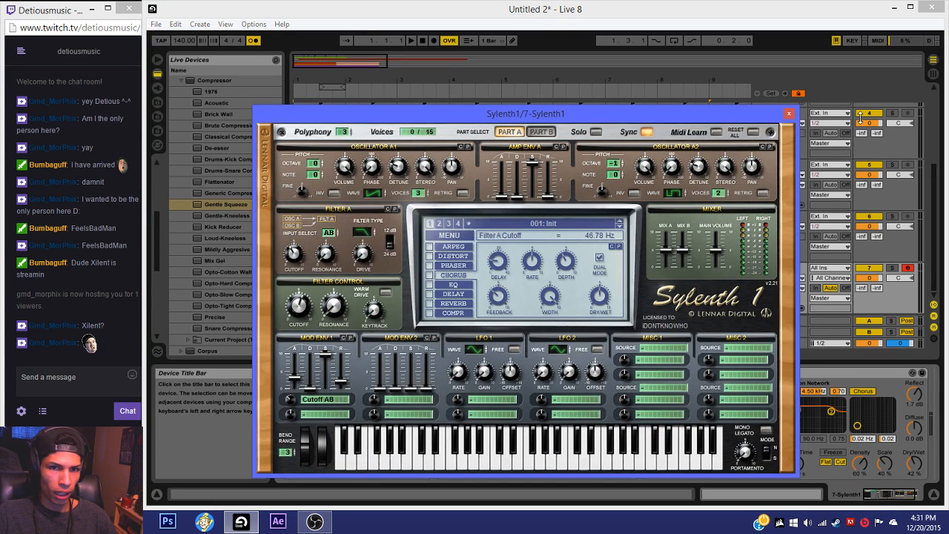
{"action": "left_click", "coordinate": [789, 114]}
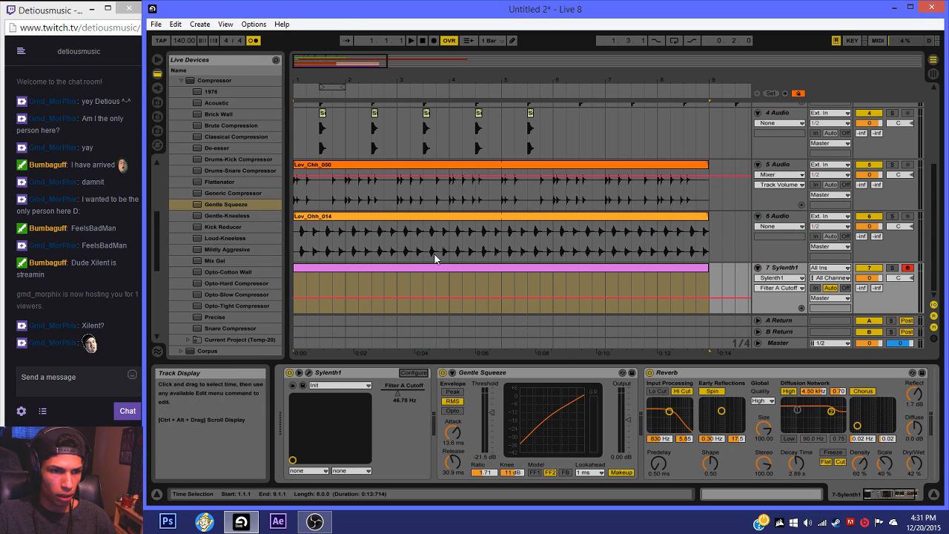
{"action": "left_click", "coordinate": [891, 268]}
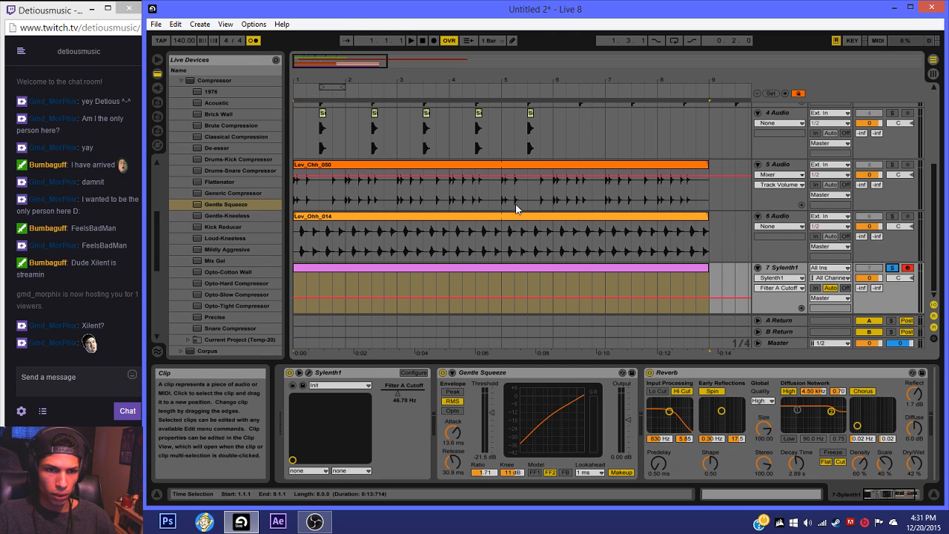
Step: Examine the first kick clip's sample name on track 1 to find its root key
{"action": "scroll", "coordinate": [498, 181], "scroll_direction": "up", "scroll_amount": 4}
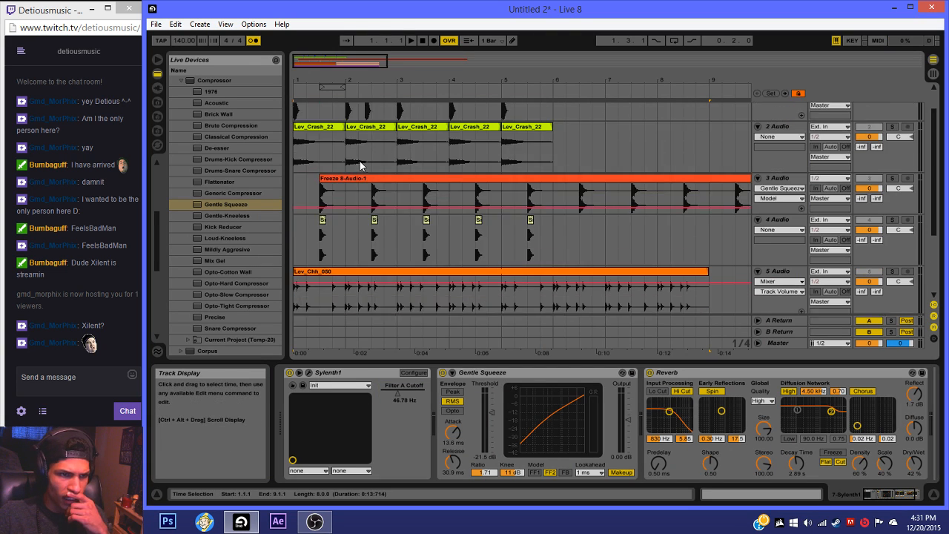
{"action": "scroll", "coordinate": [359, 164], "scroll_direction": "up", "scroll_amount": 1}
{"action": "double_click", "coordinate": [297, 106]}
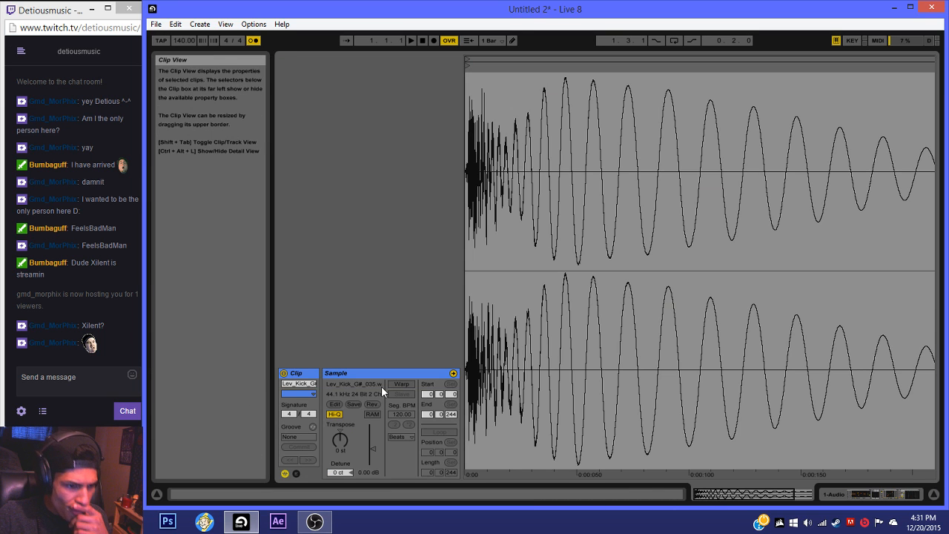
{"action": "left_click", "coordinate": [856, 495]}
{"action": "scroll", "coordinate": [327, 288], "scroll_direction": "down", "scroll_amount": 4}
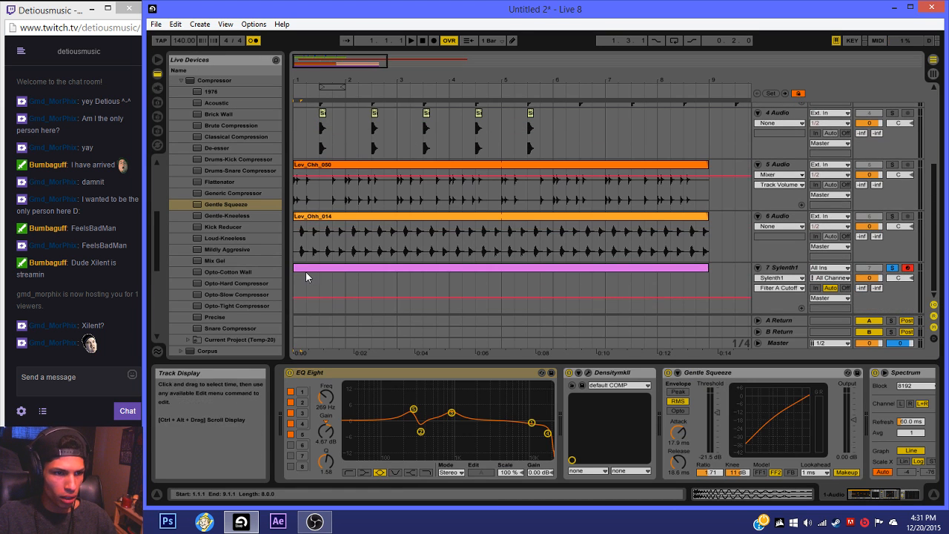
Step: Draw a quarter-note G#2 at the start of track 7's MIDI clip and turn off the metronome
{"action": "left_click", "coordinate": [305, 271]}
{"action": "double_click", "coordinate": [490, 267]}
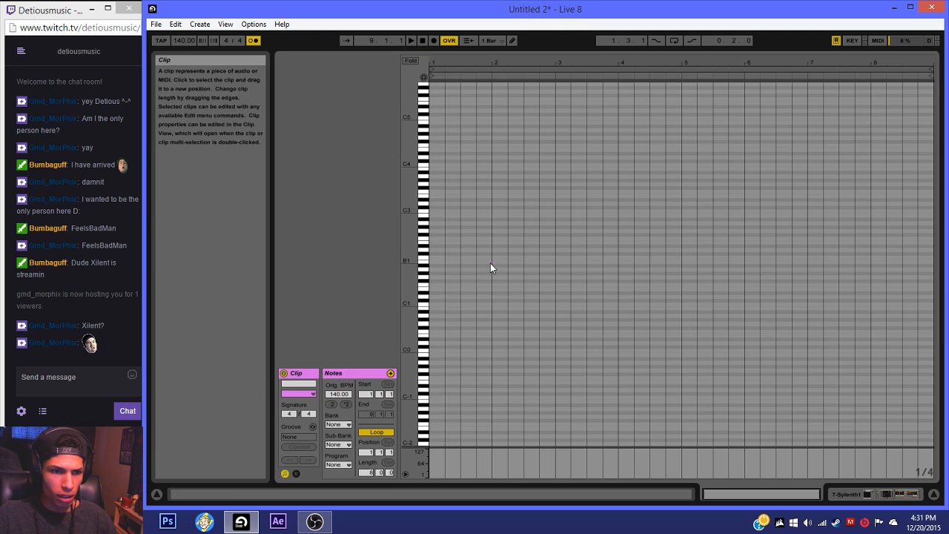
{"action": "left_click_drag", "start_coordinate": [409, 254], "coordinate": [433, 241]}
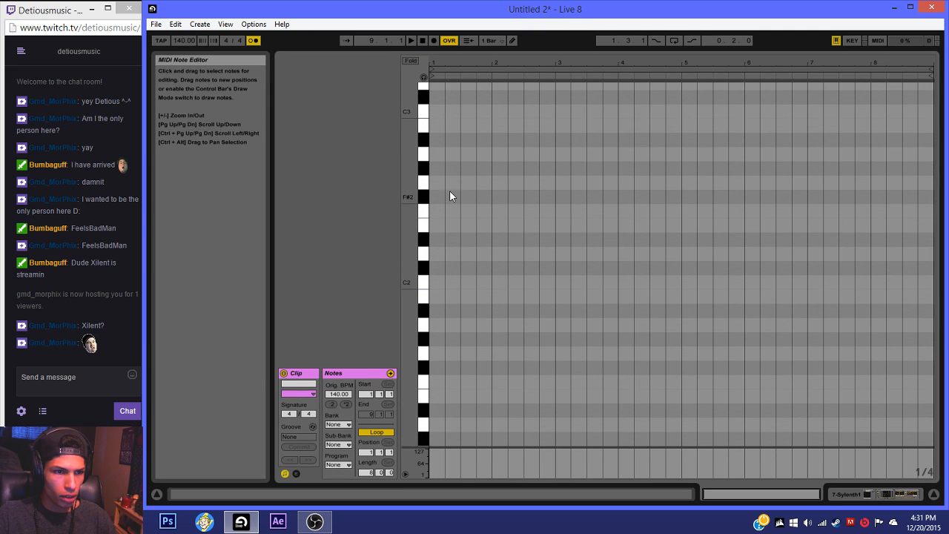
{"action": "double_click", "coordinate": [438, 169]}
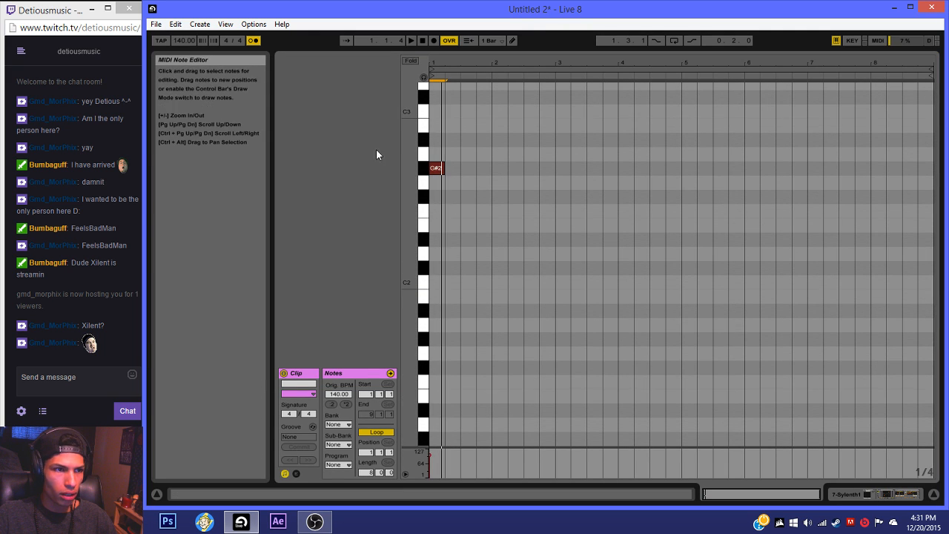
{"action": "left_click", "coordinate": [254, 41]}
Step: Set Sylenth1's Filter A cutoff to 60.17 Hz on the device and audition the track
{"action": "left_click", "coordinate": [903, 495]}
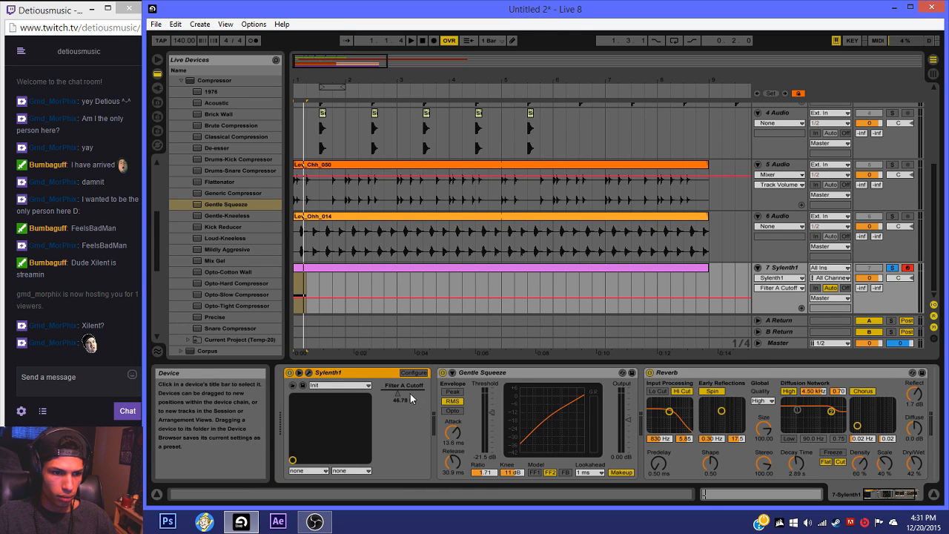
{"action": "mouse_move", "coordinate": [408, 393]}
{"action": "left_mouse_down"}
{"action": "mouse_move", "coordinate": [407, 382]}
{"action": "mouse_move", "coordinate": [408, 390]}
{"action": "left_mouse_up"}
{"action": "key", "text": "space"}
{"action": "key", "text": "space"}
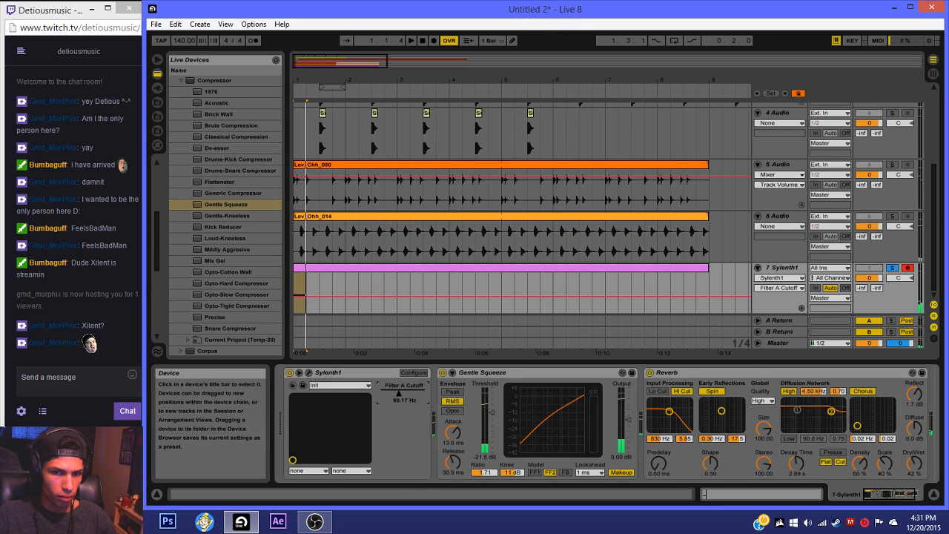
{"action": "left_click", "coordinate": [328, 266]}
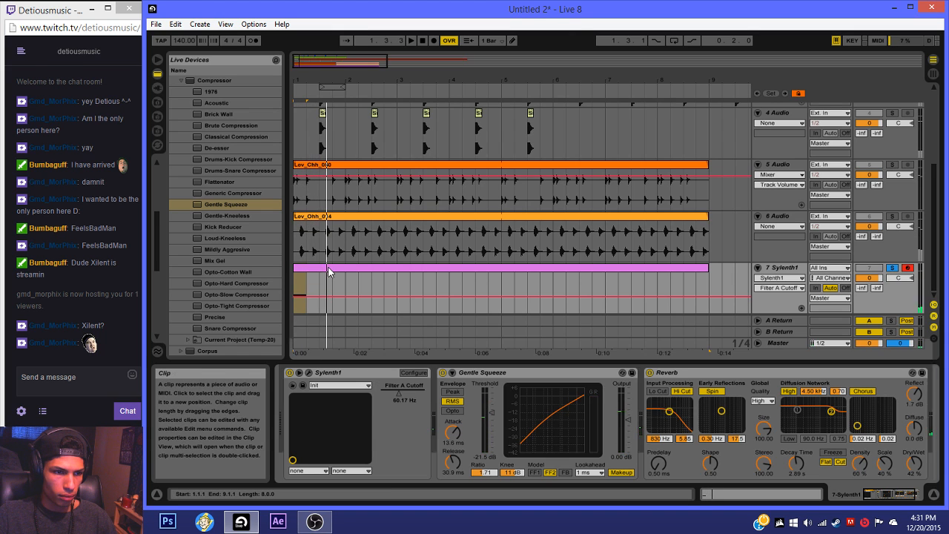
{"action": "double_click", "coordinate": [327, 266]}
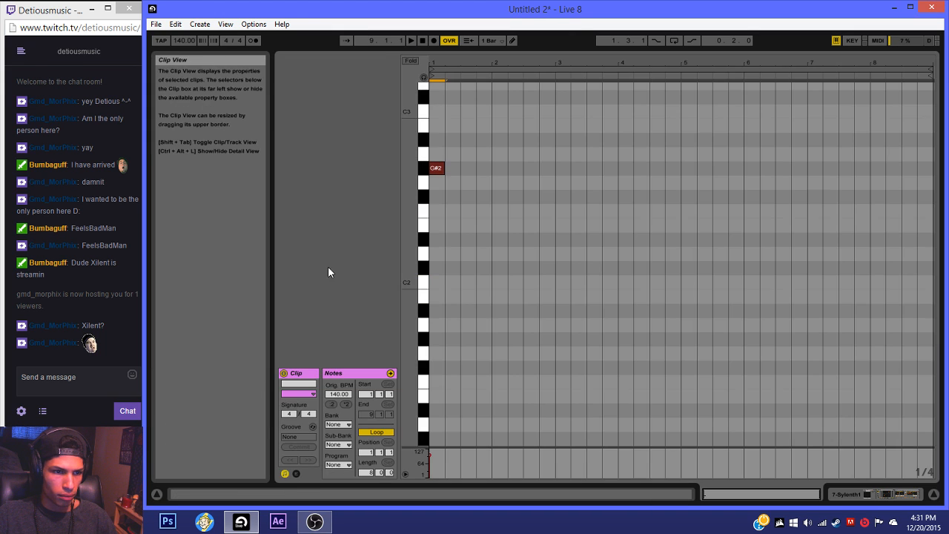
{"action": "left_click", "coordinate": [886, 494]}
Step: Try other modulation envelope 1 settings and an amp envelope A sustain of 6.72 in Sylenth1
{"action": "left_click", "coordinate": [304, 375]}
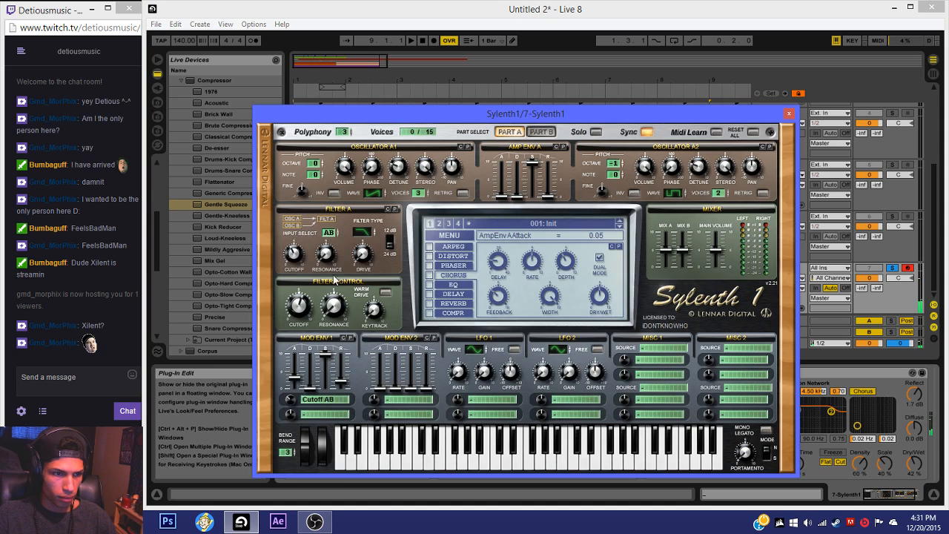
{"action": "left_click_drag", "start_coordinate": [328, 358], "coordinate": [328, 290]}
{"action": "left_click_drag", "start_coordinate": [319, 368], "coordinate": [334, 503]}
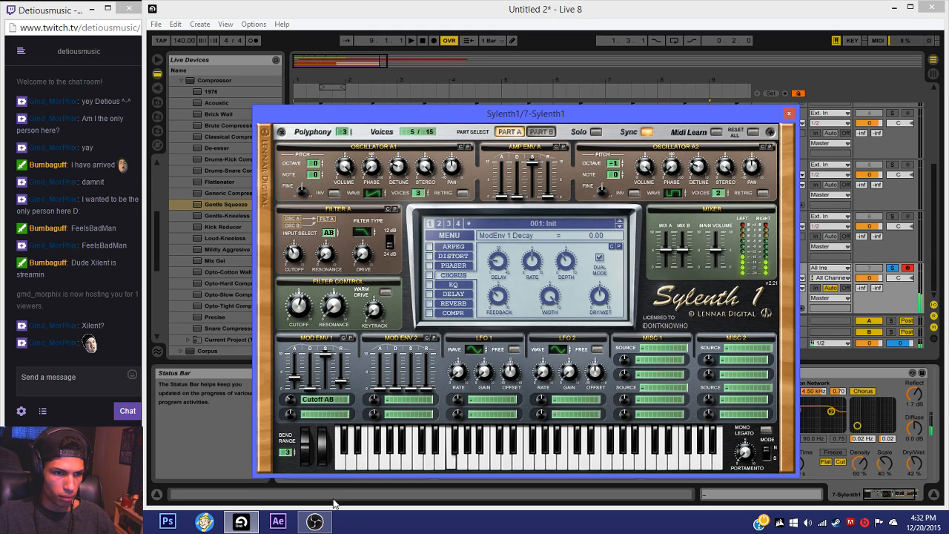
{"action": "left_click_drag", "start_coordinate": [532, 168], "coordinate": [534, 201]}
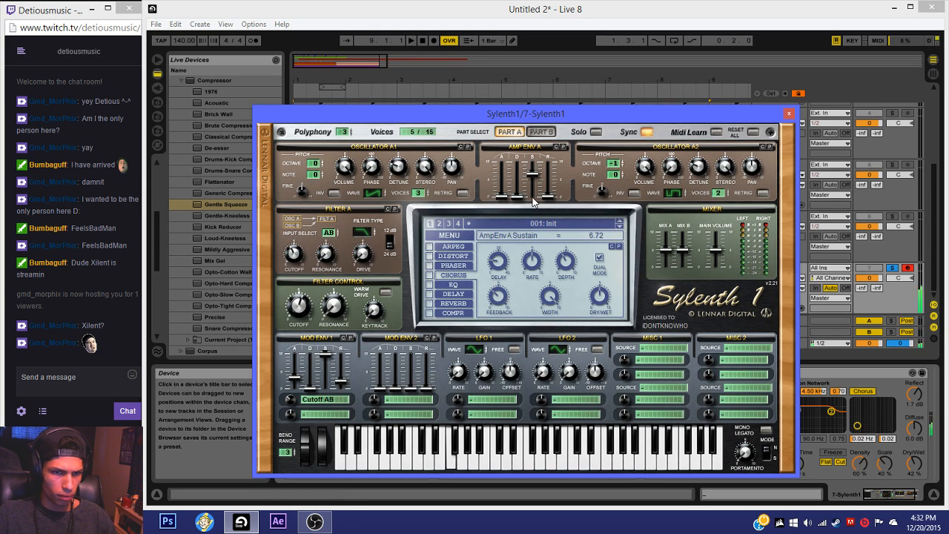
Step: Try a triangle wave on oscillator A1 and octave 0 on oscillator A2, restore both and close the synth window
{"action": "left_click", "coordinate": [378, 193]}
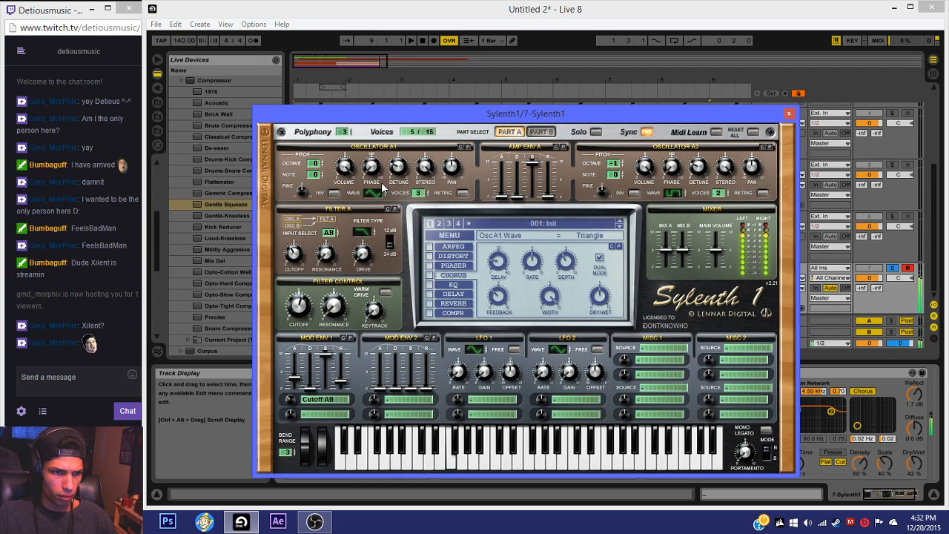
{"action": "left_click", "coordinate": [383, 194]}
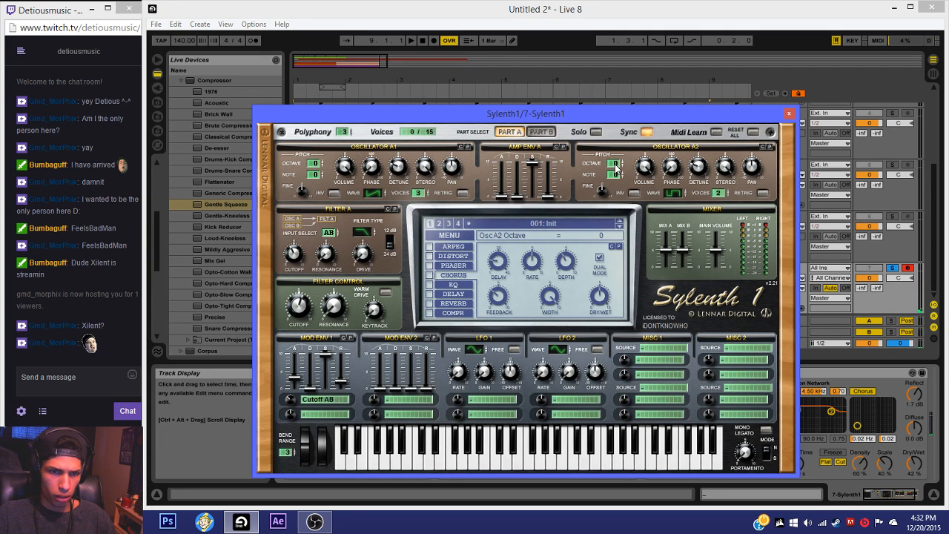
{"action": "left_click", "coordinate": [614, 167]}
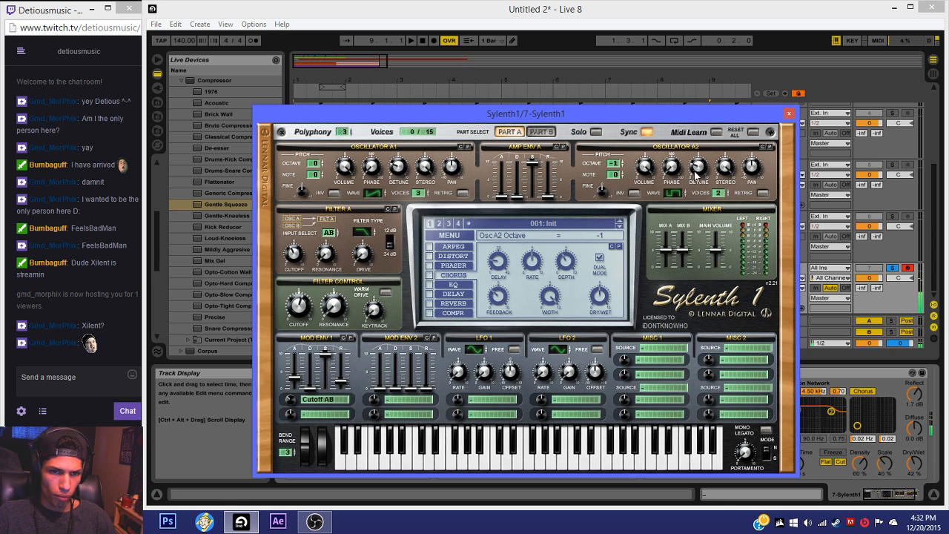
{"action": "left_click", "coordinate": [788, 113]}
Step: Set the grid of track 7's MIDI clip to 1/16 and shorten the G#2 note to one sixteenth
{"action": "left_click", "coordinate": [319, 269]}
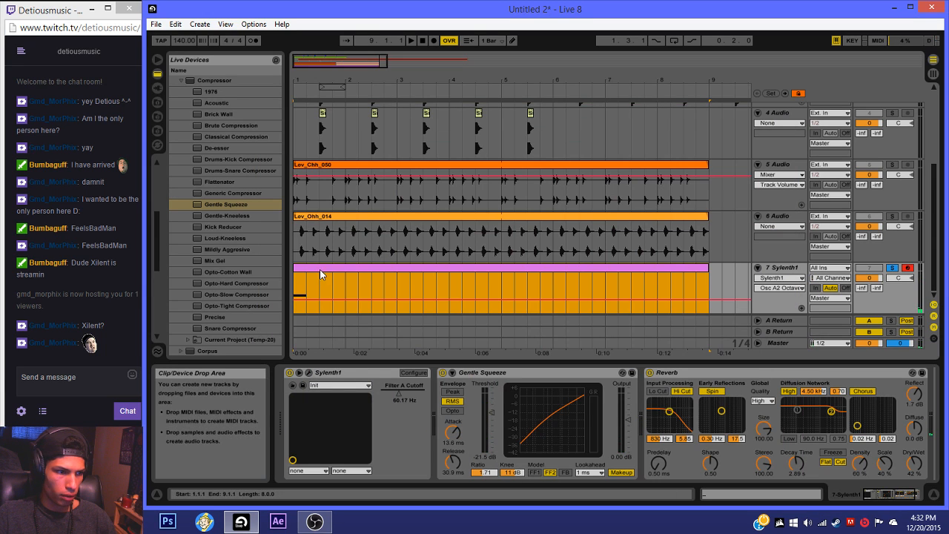
{"action": "double_click", "coordinate": [611, 267]}
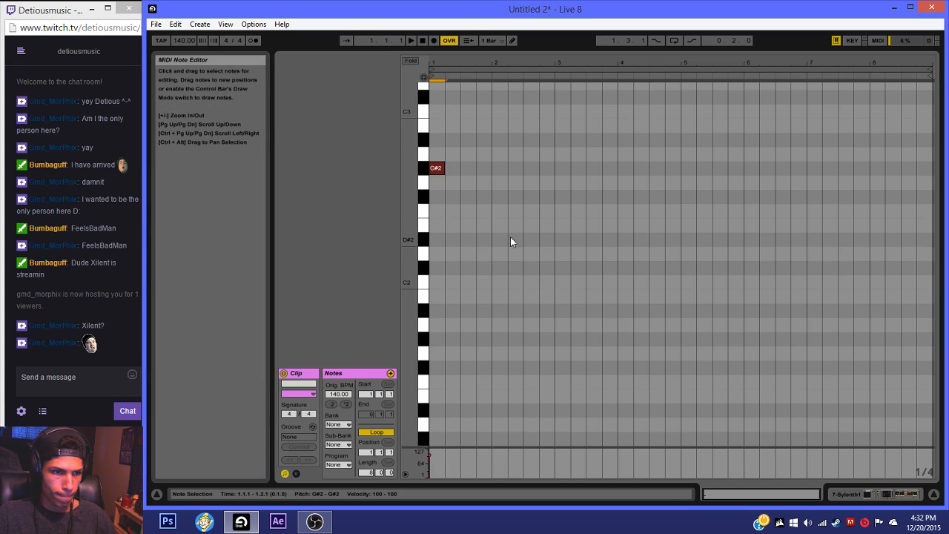
{"action": "right_click", "coordinate": [520, 236]}
{"action": "left_click", "coordinate": [599, 363]}
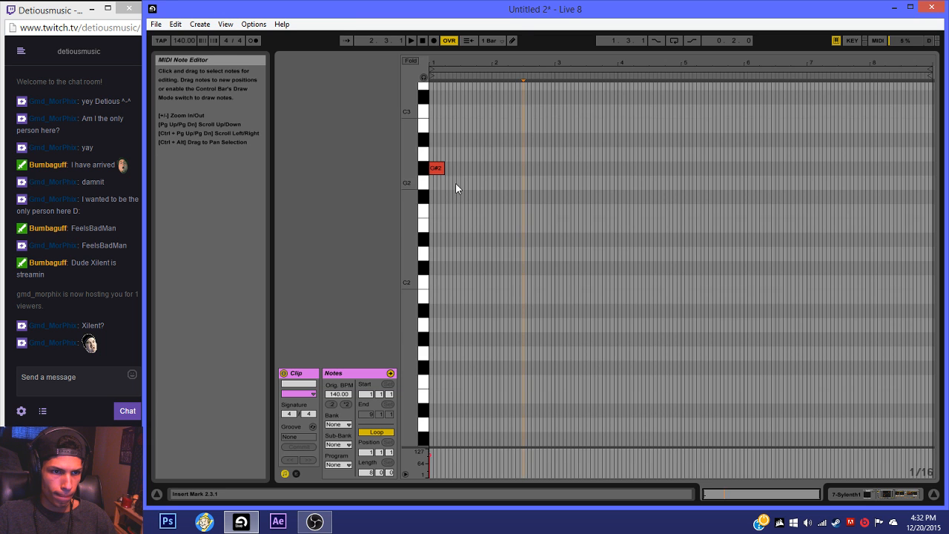
{"action": "left_click", "coordinate": [437, 167]}
{"action": "left_click_drag", "start_coordinate": [439, 168], "coordinate": [432, 167]}
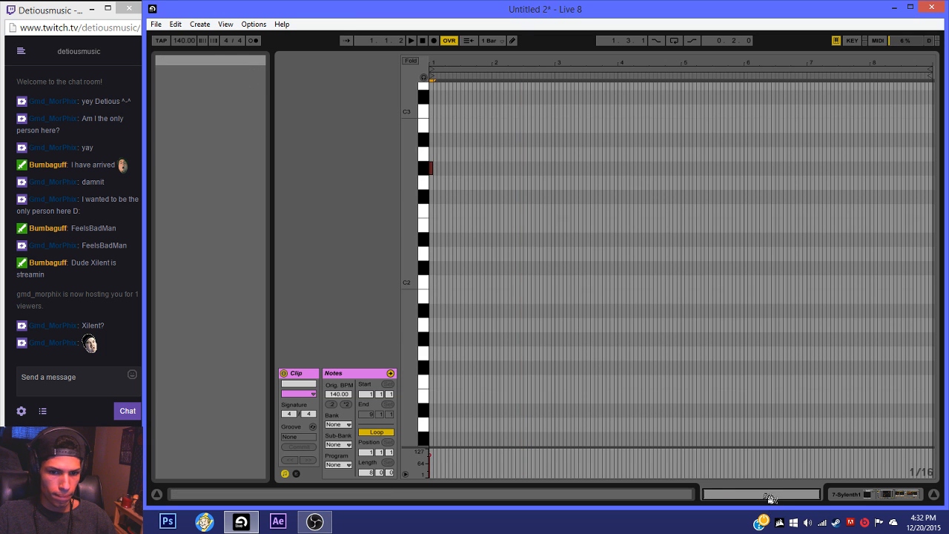
Step: Transpose the sixteenth note at the start of the clip up an octave to G#3
{"action": "left_click_drag", "start_coordinate": [769, 495], "coordinate": [770, 519]}
{"action": "key", "text": "shift+Up"}
{"action": "key", "text": "shift+Up"}
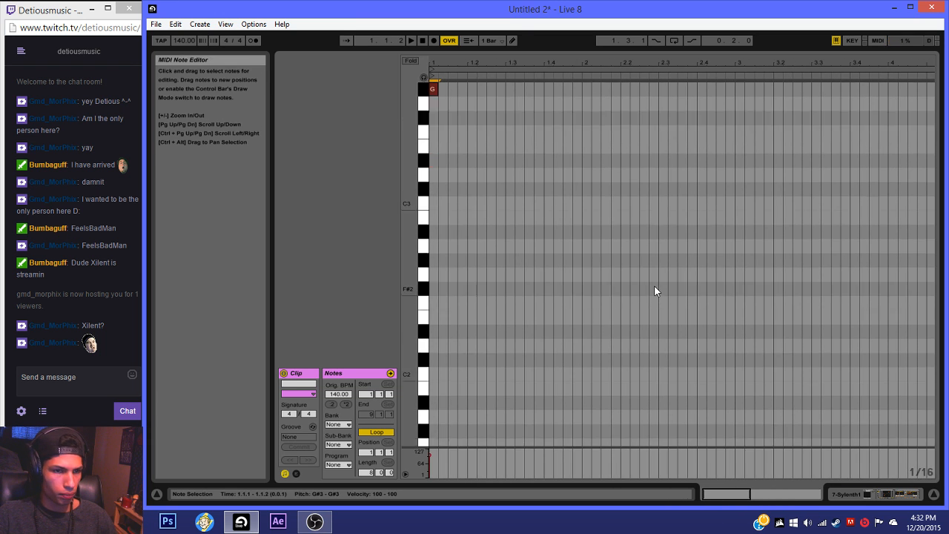
{"action": "key", "text": "shift+Down"}
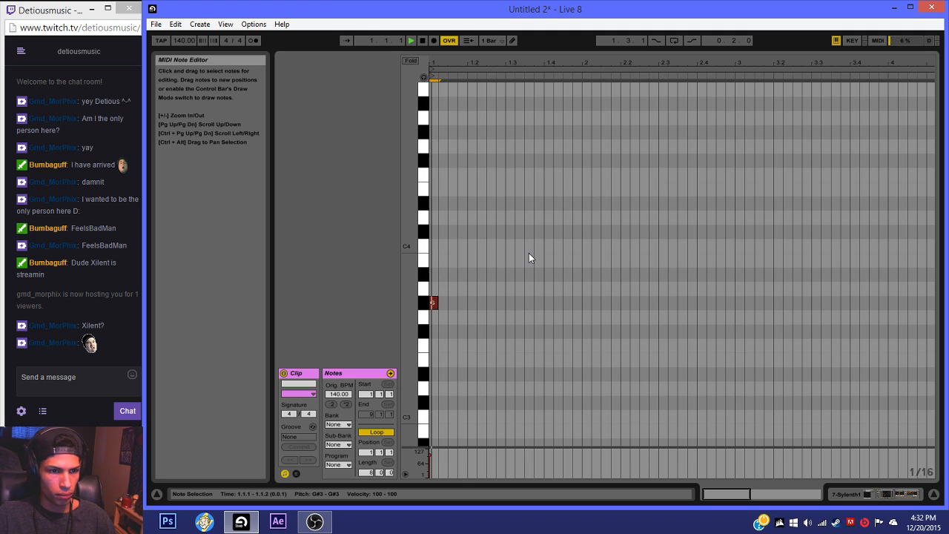
Step: Duplicate the G#3 note three times at three-sixteenth intervals, up to 1.3.2, and audition the rhythm
{"action": "key", "text": "ctrl+d"}
{"action": "key", "text": "ctrl+d"}
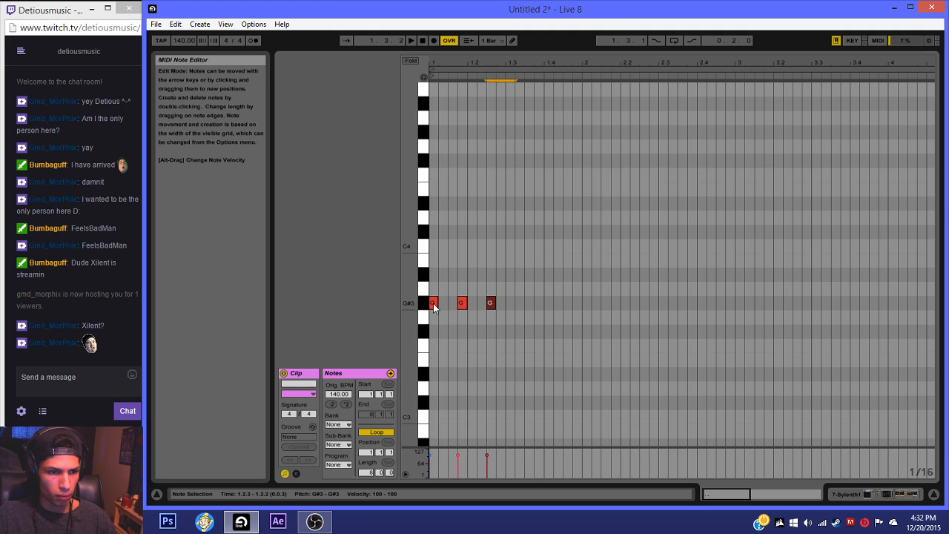
{"action": "key", "text": "ctrl+d"}
{"action": "key", "text": "space"}
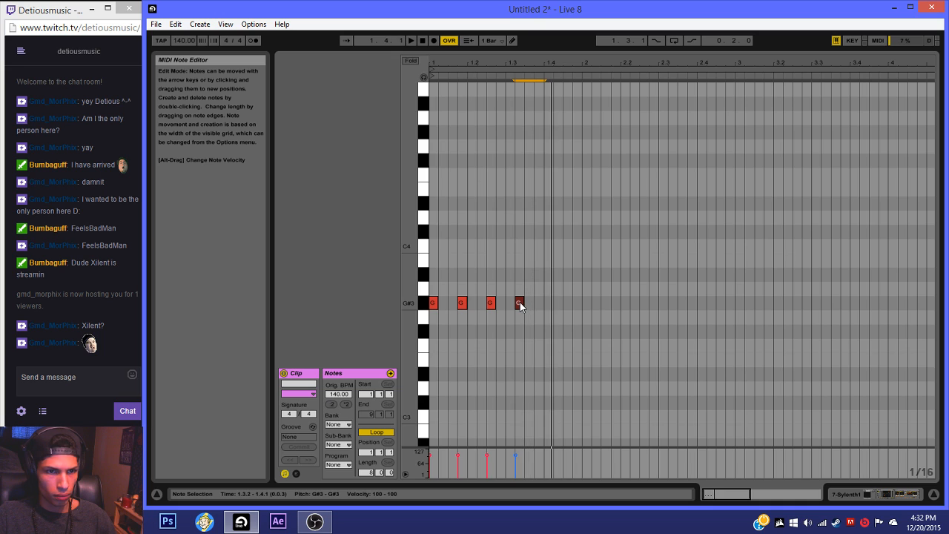
Step: Duplicate the last G#3 note seven more times at three-sixteenth intervals, filling the run up to 2.4.3
{"action": "key", "text": "ctrl+d"}
{"action": "key", "text": "ctrl+d"}
{"action": "key", "text": "ctrl+d"}
{"action": "key", "text": "ctrl+d"}
{"action": "key", "text": "ctrl+d"}
{"action": "key", "text": "ctrl+d"}
{"action": "key", "text": "ctrl+d"}
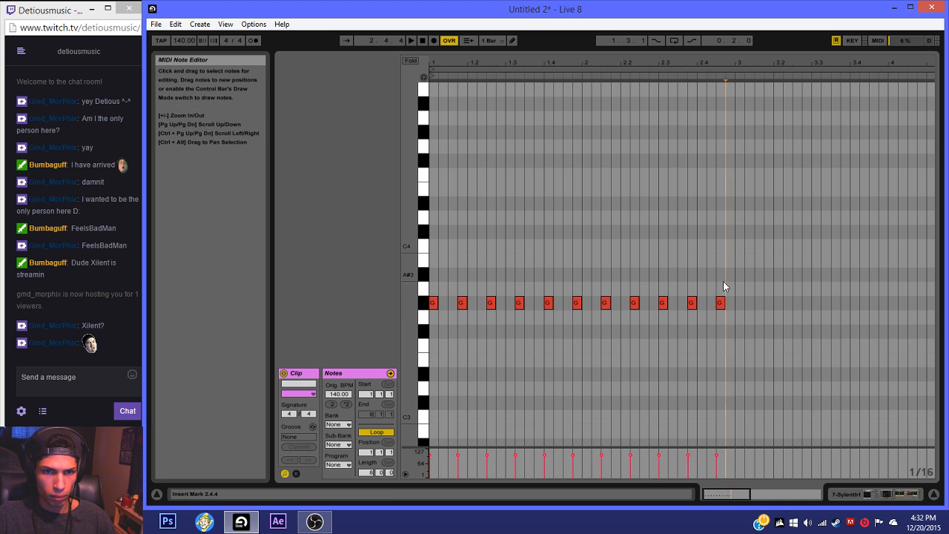
Step: Duplicate the whole G#3 run, start the copy at 3.1.1 and transpose it down to E3
{"action": "left_click_drag", "start_coordinate": [728, 286], "coordinate": [430, 329]}
{"action": "key", "text": "ctrl+d"}
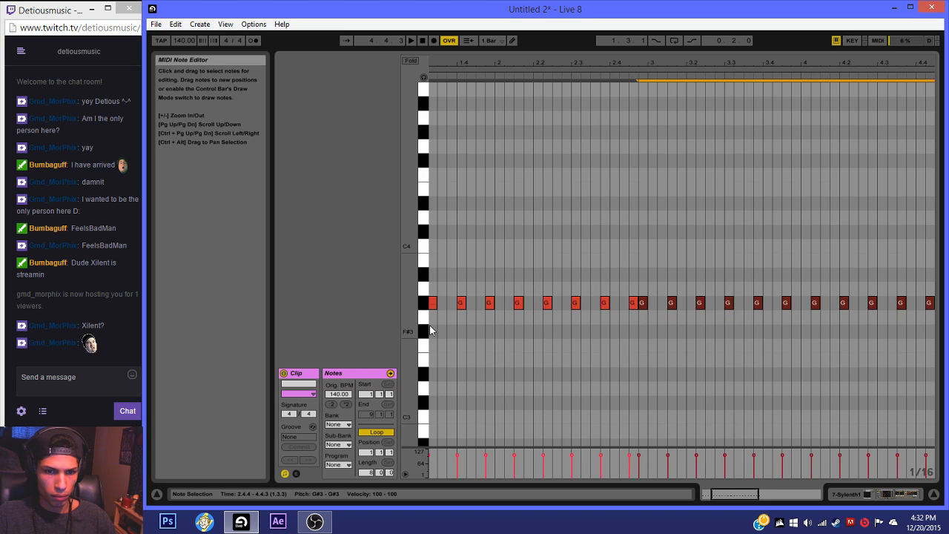
{"action": "key", "text": "Down"}
{"action": "key", "text": "Down"}
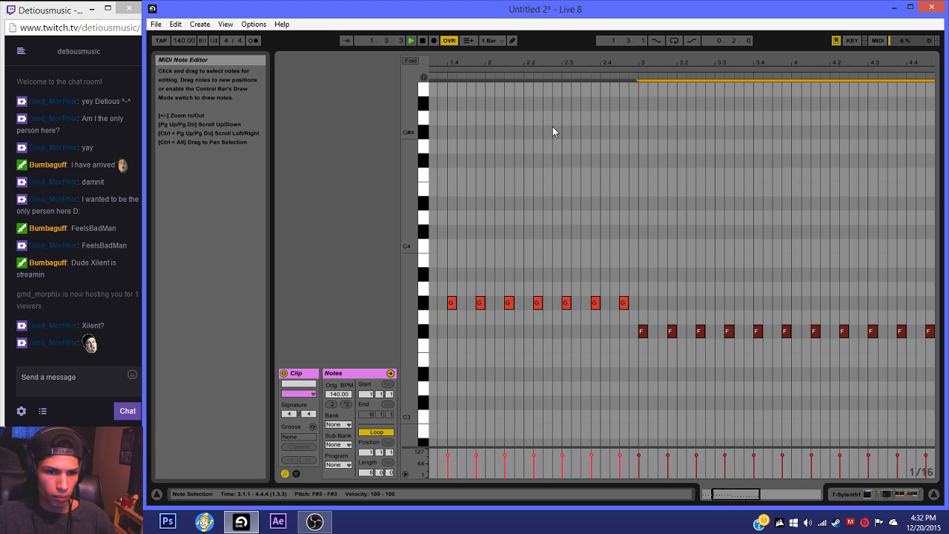
{"action": "key", "text": "Down"}
{"action": "key", "text": "Right"}
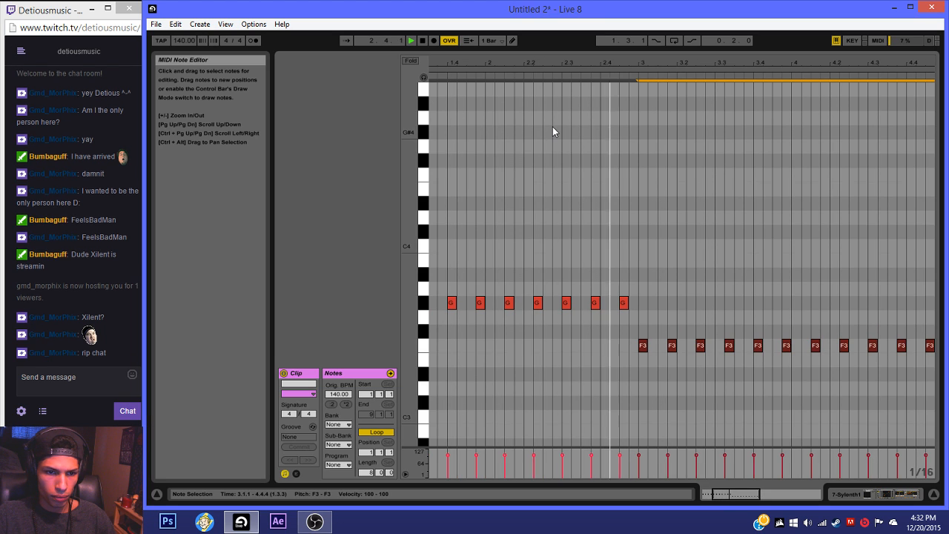
{"action": "key", "text": "Down"}
{"action": "key", "text": "space"}
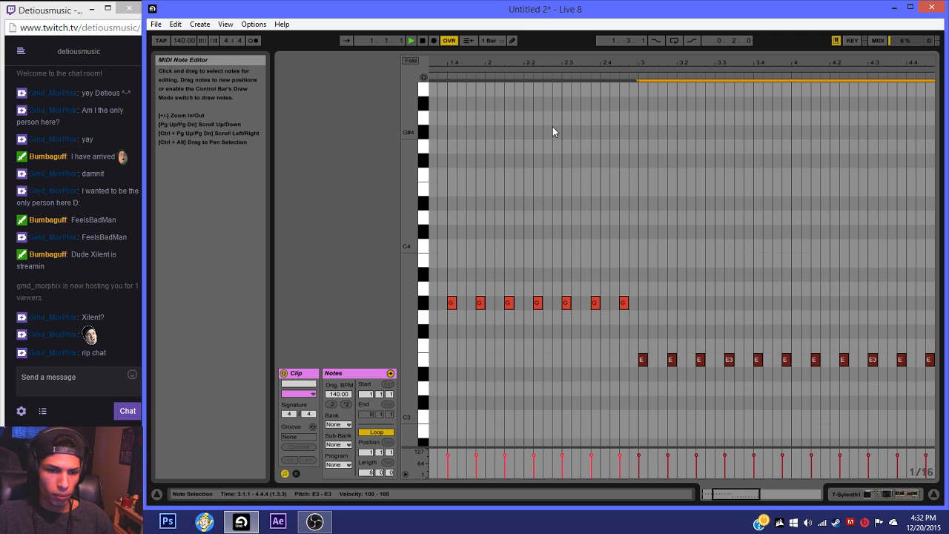
{"action": "left_click_drag", "start_coordinate": [741, 497], "coordinate": [729, 486]}
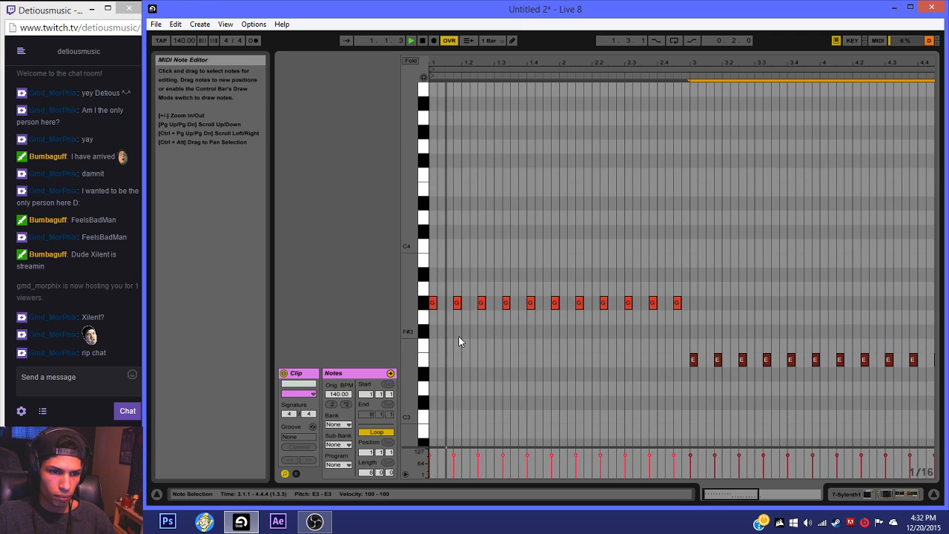
Step: Insert sixteenth notes C4 at 1.1.2 and D#4 at 1.1.3 between the first two G#3 notes
{"action": "right_click", "coordinate": [453, 282]}
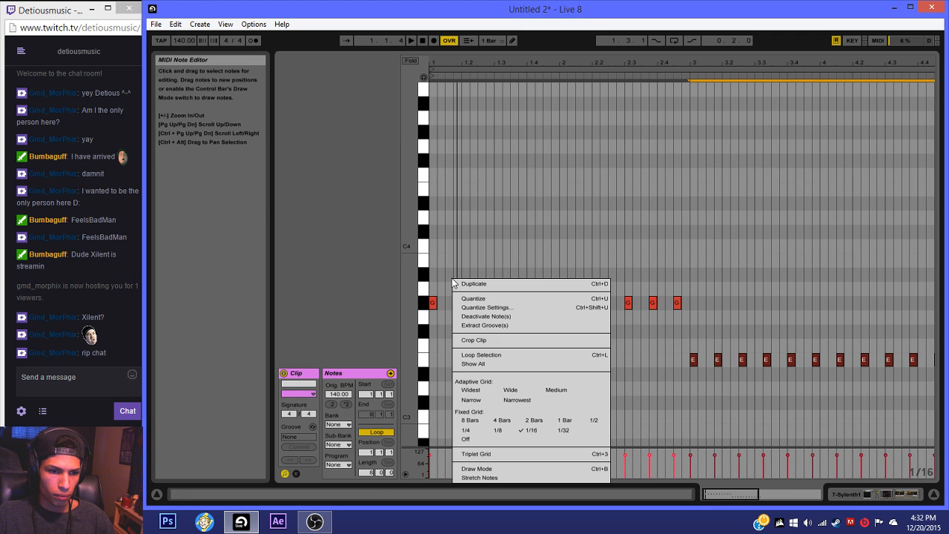
{"action": "left_click", "coordinate": [447, 282]}
{"action": "double_click", "coordinate": [441, 245]}
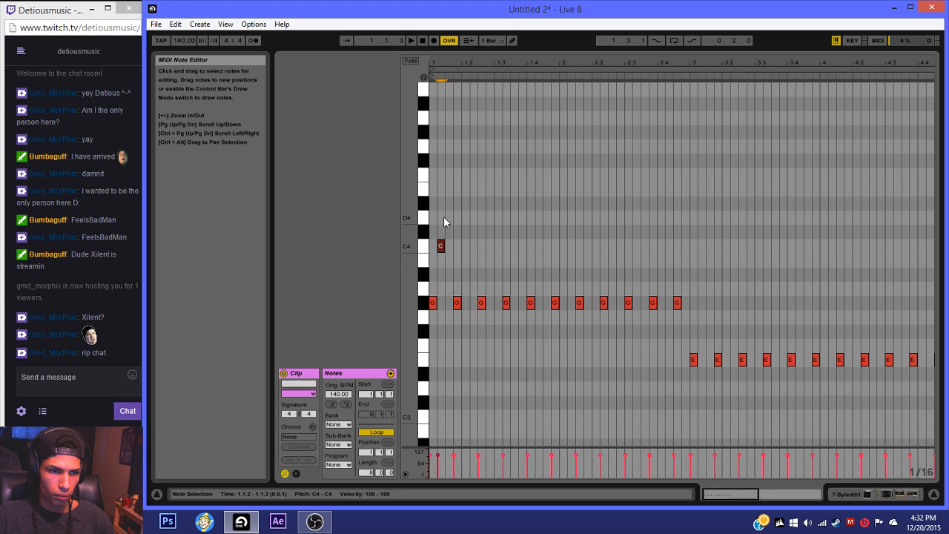
{"action": "key", "text": "space"}
{"action": "left_click_drag", "start_coordinate": [449, 216], "coordinate": [449, 204]}
{"action": "key", "text": "space"}
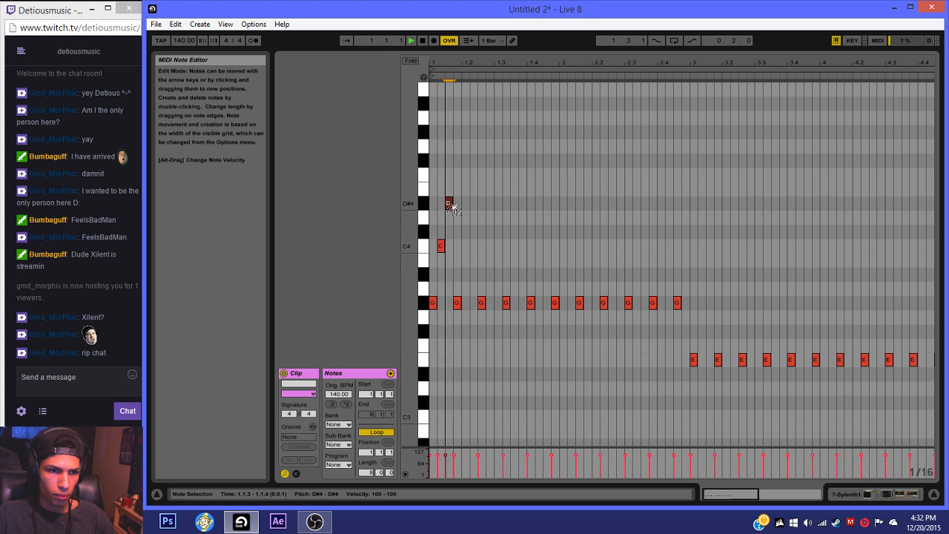
{"action": "key", "text": "space"}
{"action": "key", "text": "space"}
Step: Audition the opening G#3, C4 and D#4 notes repeatedly to check how the arpeggio sounds
{"action": "left_click", "coordinate": [439, 245]}
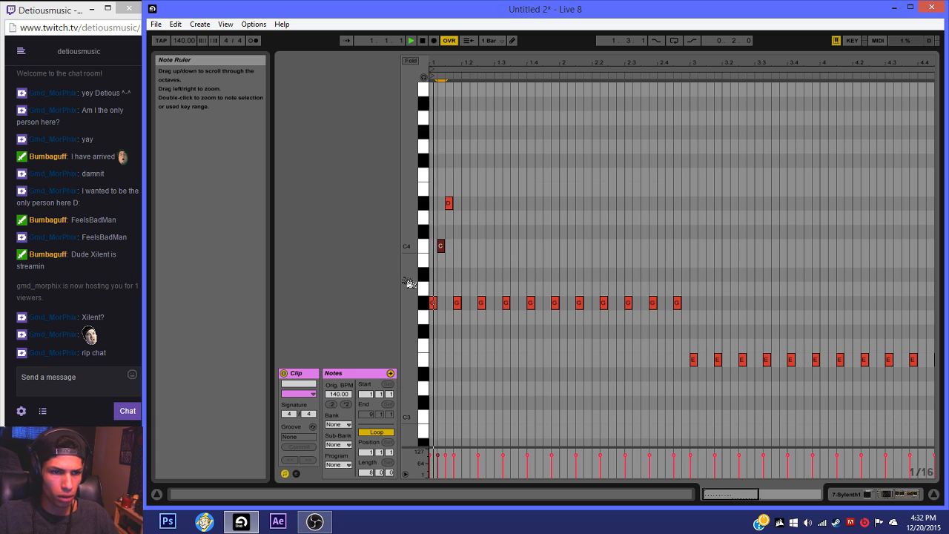
{"action": "key", "text": "space"}
{"action": "key", "text": "space"}
{"action": "key", "text": "space"}
{"action": "key", "text": "space"}
{"action": "key", "text": "space"}
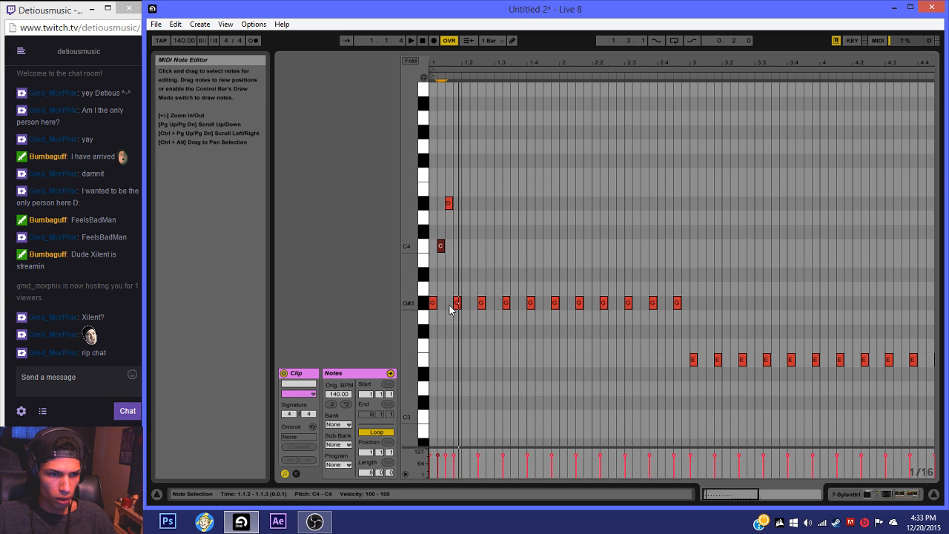
{"action": "mouse_move", "coordinate": [451, 310]}
{"action": "left_mouse_down"}
{"action": "mouse_move", "coordinate": [453, 349]}
{"action": "mouse_move", "coordinate": [455, 304]}
{"action": "left_mouse_up"}
{"action": "key", "text": "space"}
{"action": "key", "text": "space"}
{"action": "key", "text": "space"}
{"action": "key", "text": "space"}
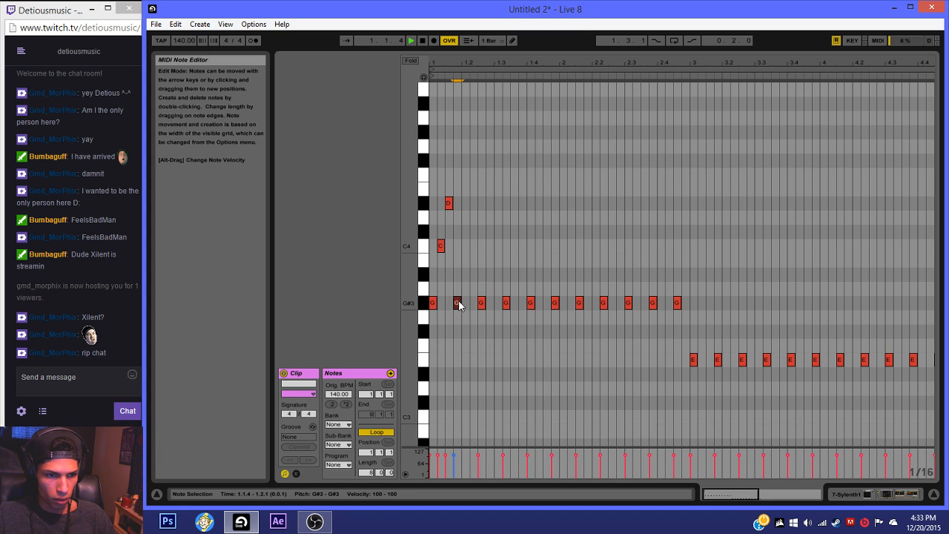
Step: Insert sixteenth notes C4 at 1.2.1 and D#4 at 1.2.2, and audition the pattern
{"action": "left_click", "coordinate": [461, 247]}
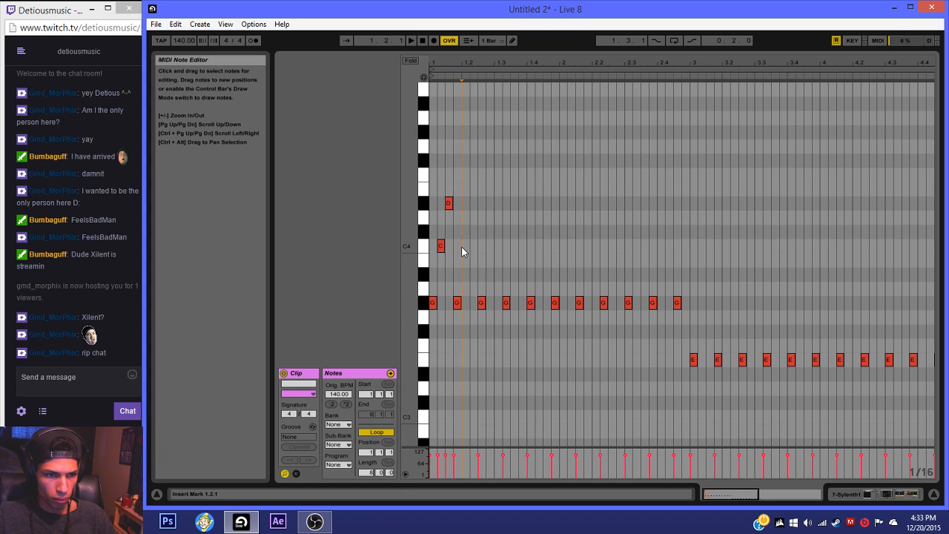
{"action": "double_click", "coordinate": [471, 205]}
{"action": "key", "text": "space"}
{"action": "key", "text": "space"}
{"action": "left_click", "coordinate": [488, 260]}
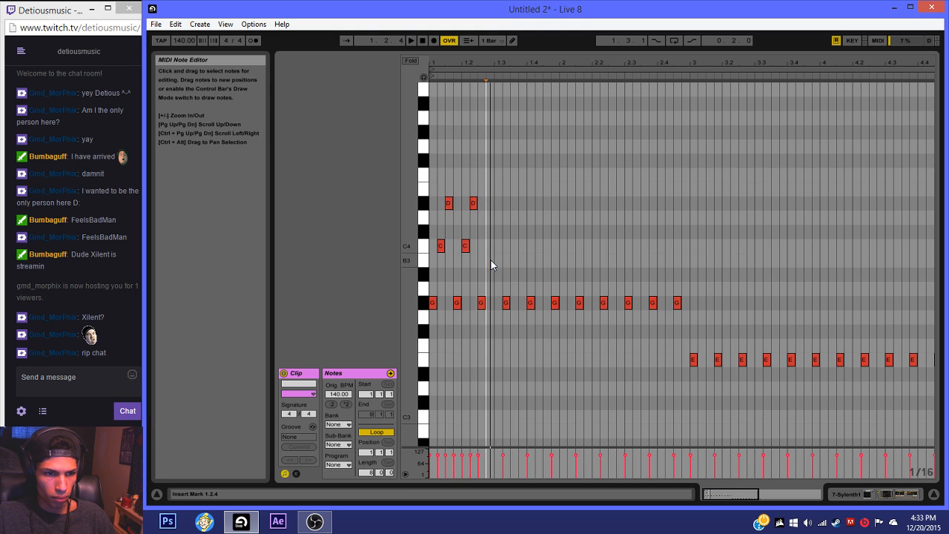
{"action": "key", "text": "space"}
Step: Duplicate the C4–D#4 pair at three-sixteenth intervals until the last pair starts at 2.4.1, and play the clip
{"action": "left_click", "coordinate": [474, 201]}
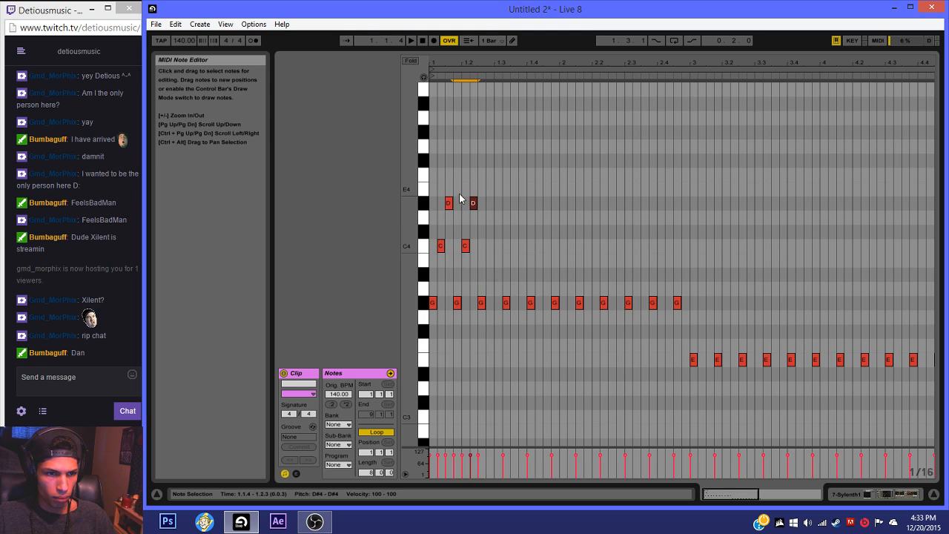
{"action": "key", "text": "ctrl+d"}
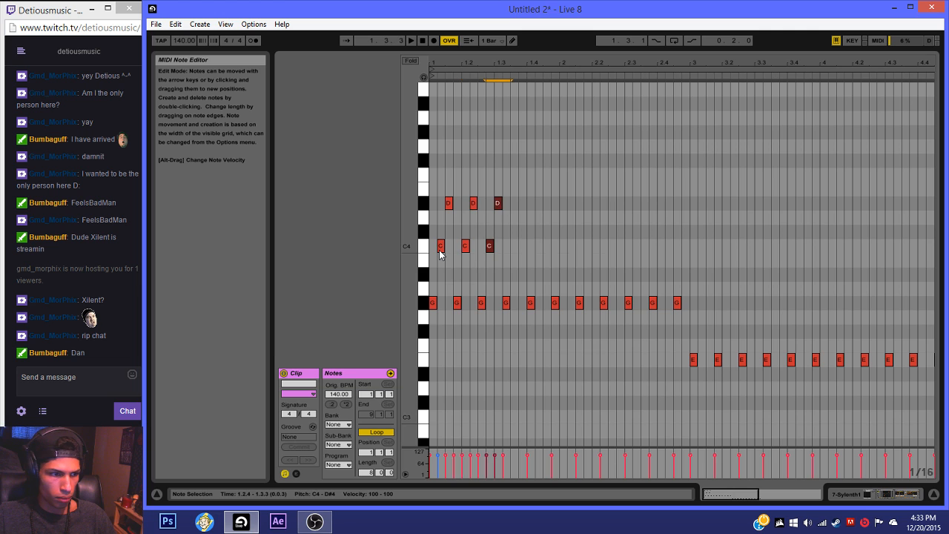
{"action": "key", "text": "ctrl+d"}
{"action": "key", "text": "ctrl+d"}
{"action": "key", "text": "space"}
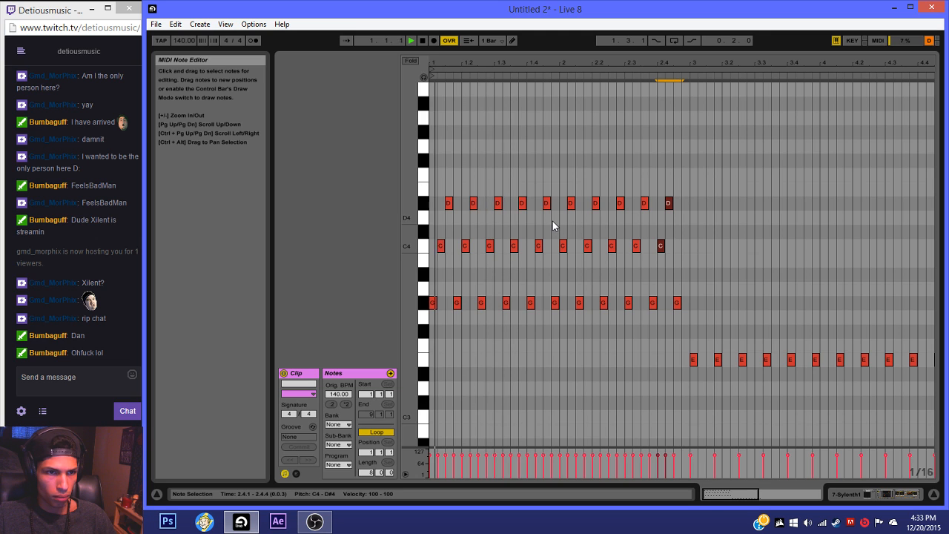
Step: Raise the C4 at 1.4.2 to C#4 and the D#4 at 1.4.3 to F#4 while auditioning
{"action": "left_click_drag", "start_coordinate": [538, 245], "coordinate": [542, 227]}
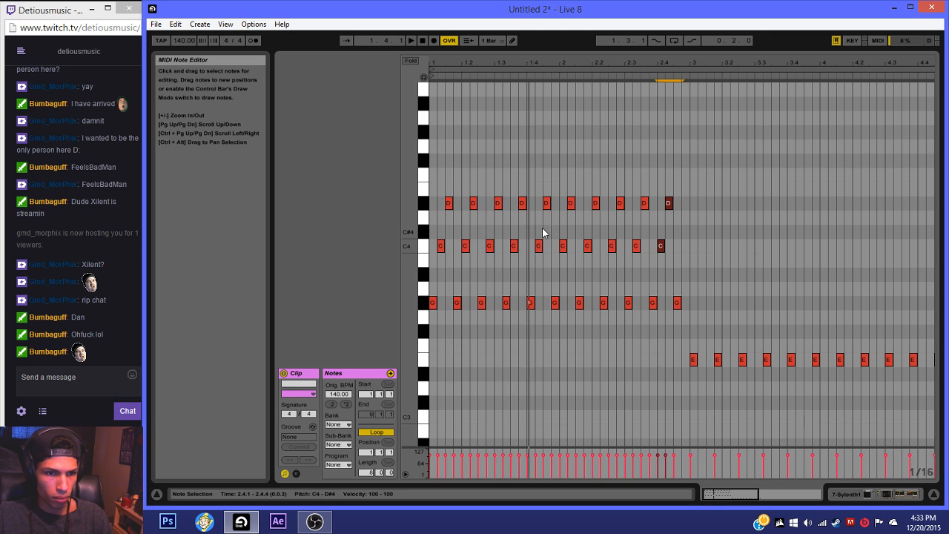
{"action": "left_click", "coordinate": [549, 199]}
{"action": "key", "text": "Up"}
{"action": "key", "text": "Up"}
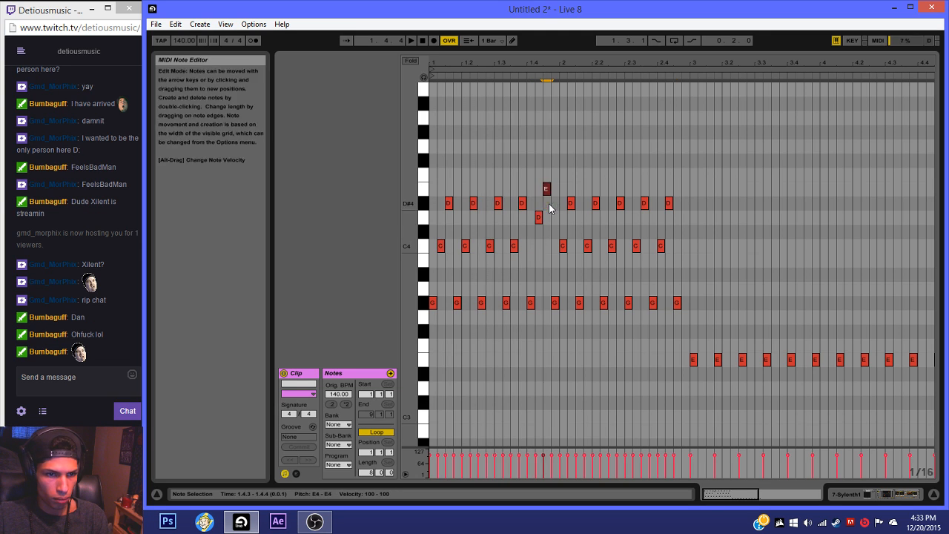
{"action": "key", "text": "space"}
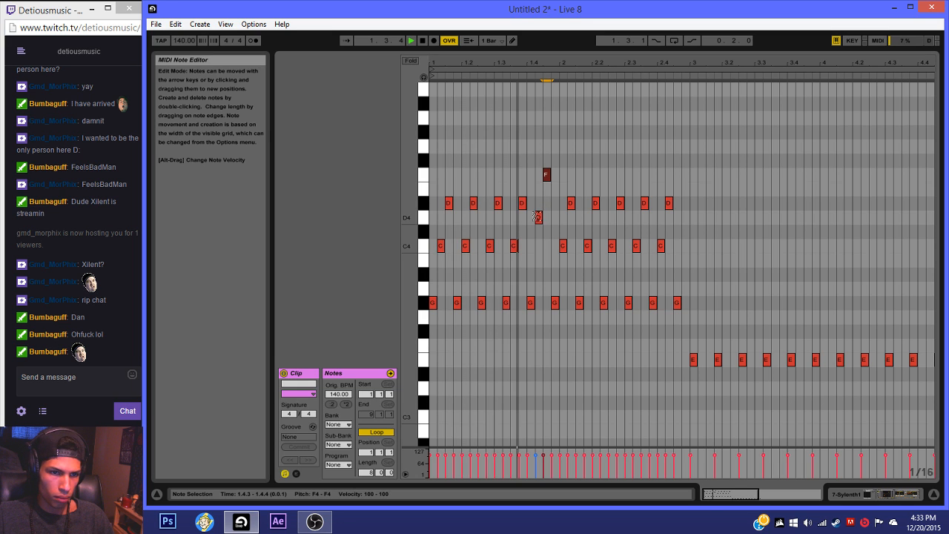
{"action": "key", "text": "Up"}
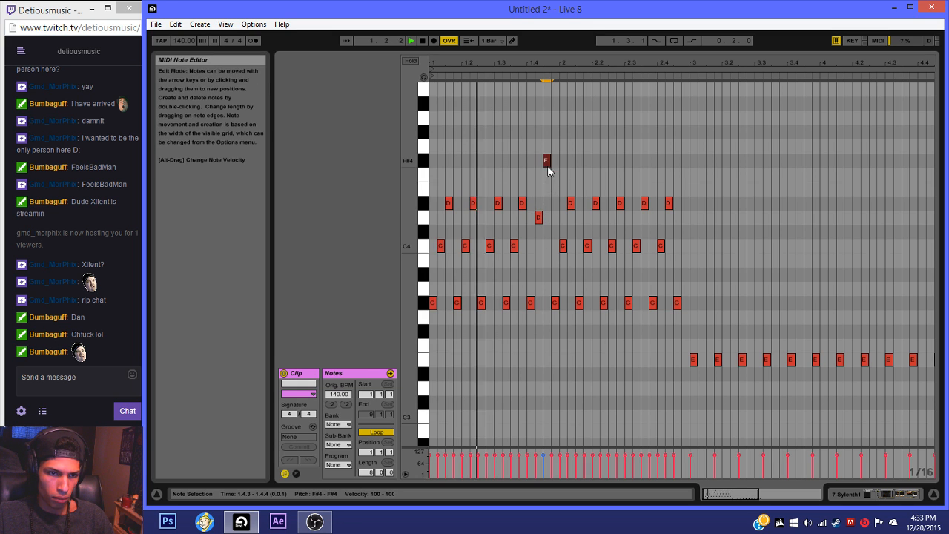
{"action": "left_click", "coordinate": [537, 216]}
{"action": "key", "text": "Down"}
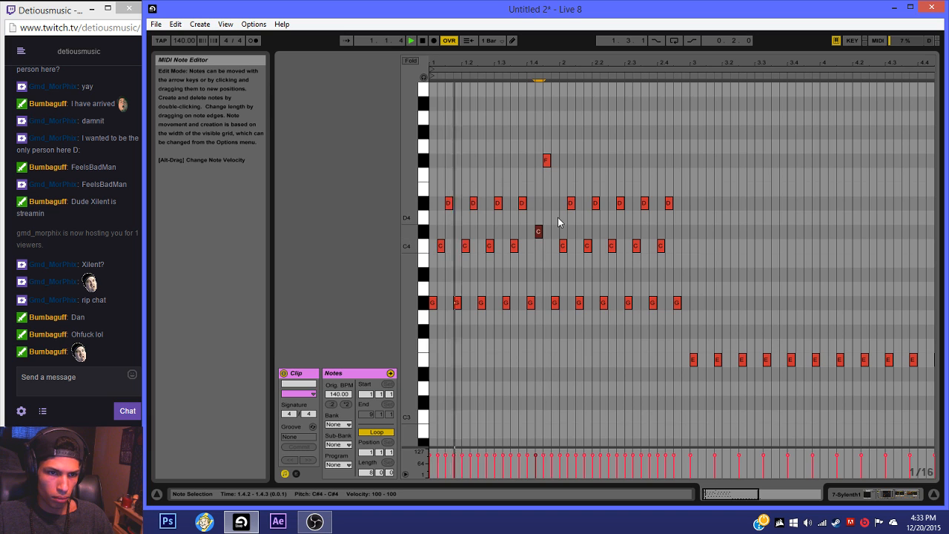
Step: Delete the C4–D#4 pairs that follow the altered pair in bar 2 and lower the F#4 at 1.4.3 to F4
{"action": "left_click_drag", "start_coordinate": [548, 164], "coordinate": [691, 263]}
{"action": "left_click", "coordinate": [558, 189]}
{"action": "key", "text": "Delete"}
Step: Duplicate the C#4–F4 pair five times at three-sixteenth intervals, up to 2.4.1, and audition the clip
{"action": "left_click_drag", "start_coordinate": [556, 174], "coordinate": [538, 241]}
{"action": "key", "text": "ctrl+d"}
{"action": "key", "text": "ctrl+d"}
{"action": "key", "text": "ctrl+d"}
{"action": "key", "text": "ctrl+d"}
{"action": "key", "text": "ctrl+d"}
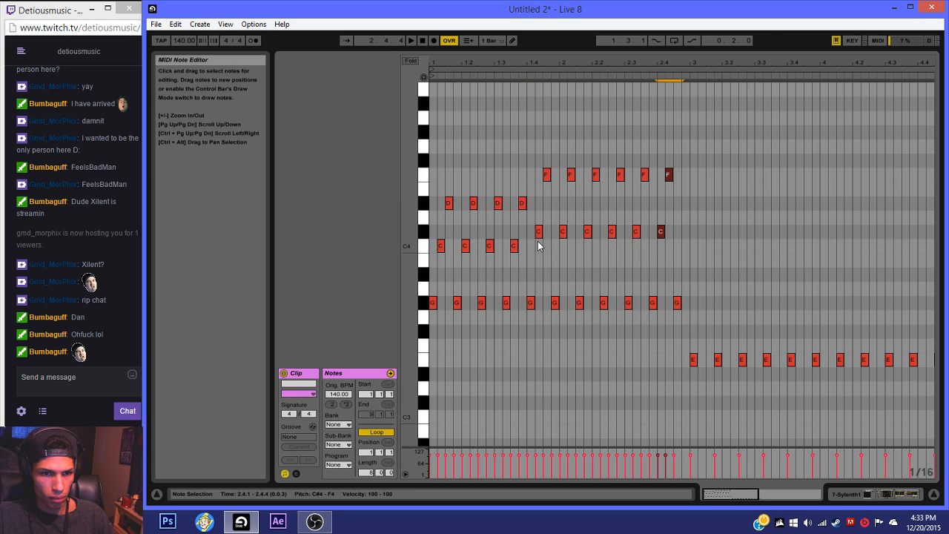
{"action": "key", "text": "space"}
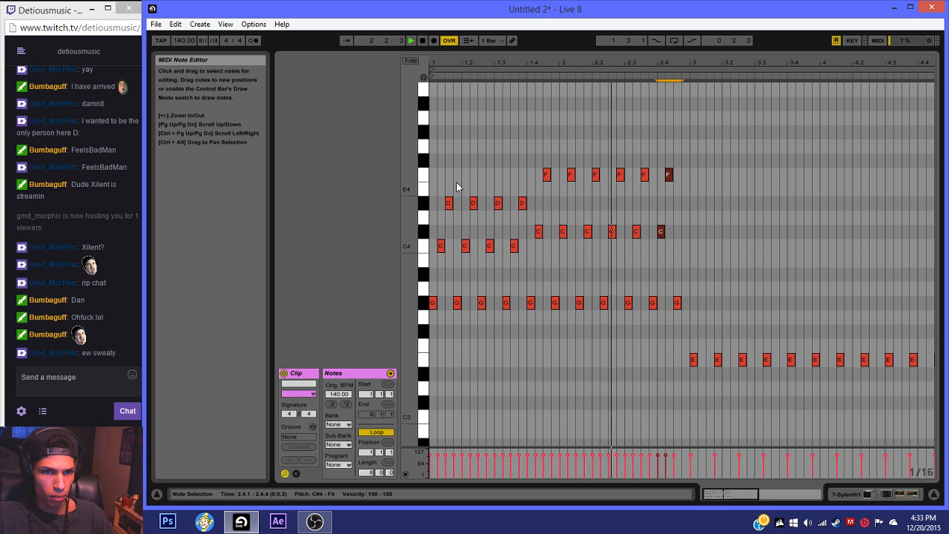
Step: Move the C#4–F4 run two sixteenths later to 1.4.4 and add a C4–D#4 pair at 1.4.2
{"action": "key", "text": "space"}
{"action": "left_click_drag", "start_coordinate": [719, 104], "coordinate": [542, 254]}
{"action": "key", "text": "Right"}
{"action": "key", "text": "Right"}
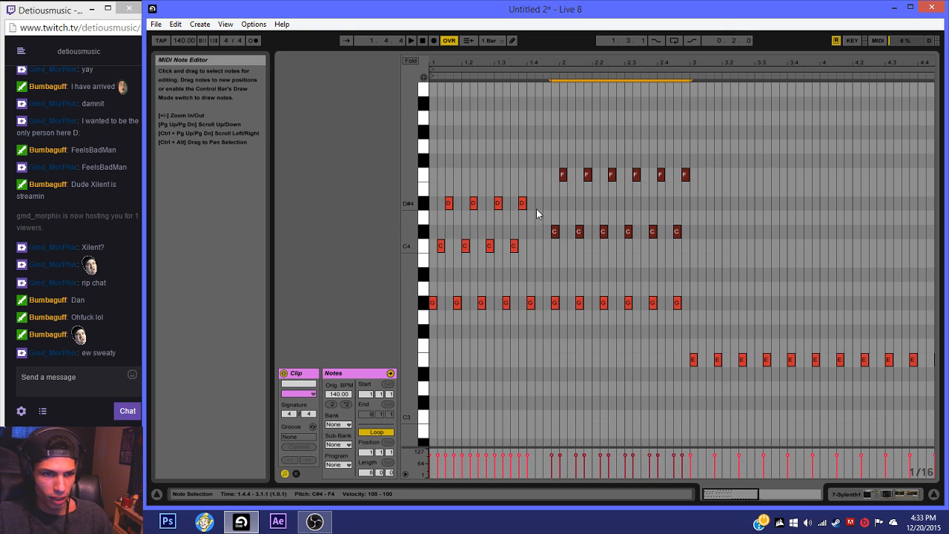
{"action": "left_click_drag", "start_coordinate": [521, 202], "coordinate": [489, 255]}
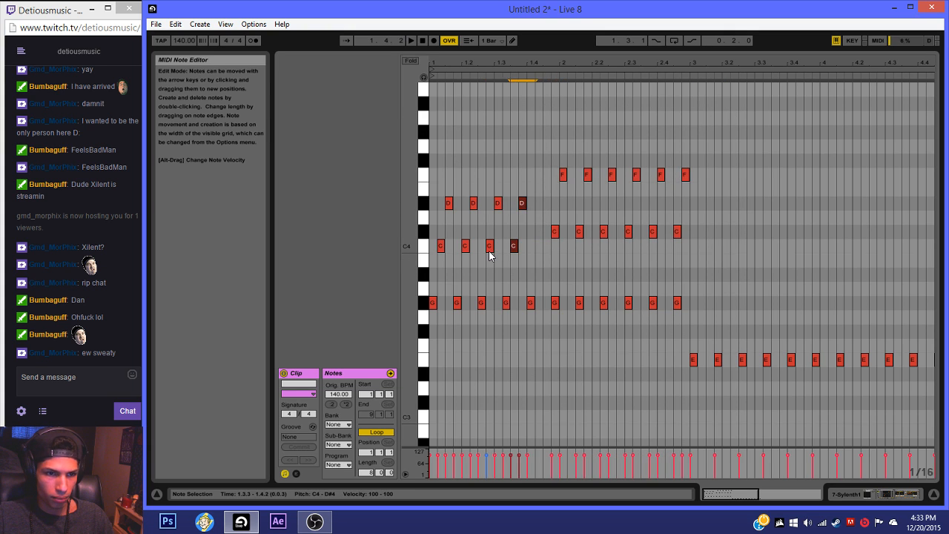
{"action": "left_click", "coordinate": [576, 255]}
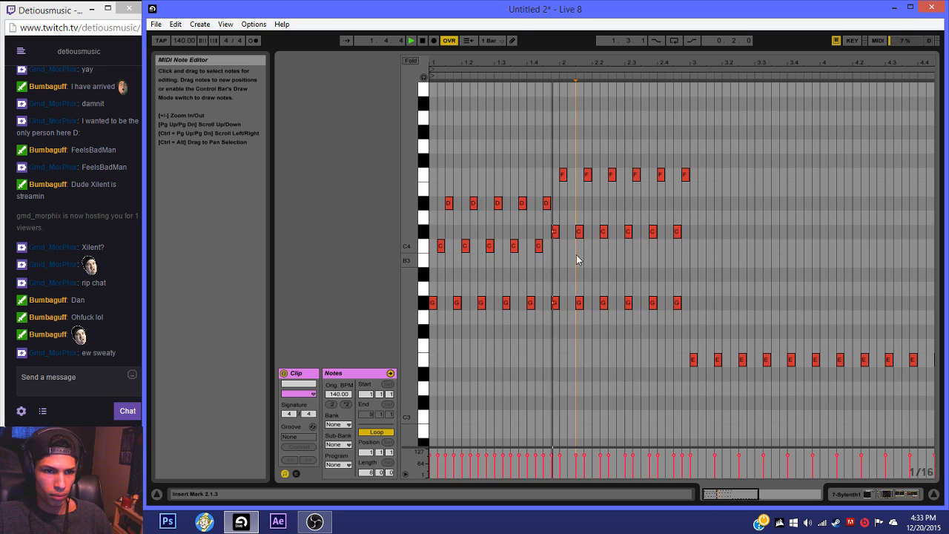
Step: Shift the C#4–F4 run four sixteenths later so that it starts at 2.1.4, auditioning along the way
{"action": "left_click_drag", "start_coordinate": [756, 125], "coordinate": [548, 247]}
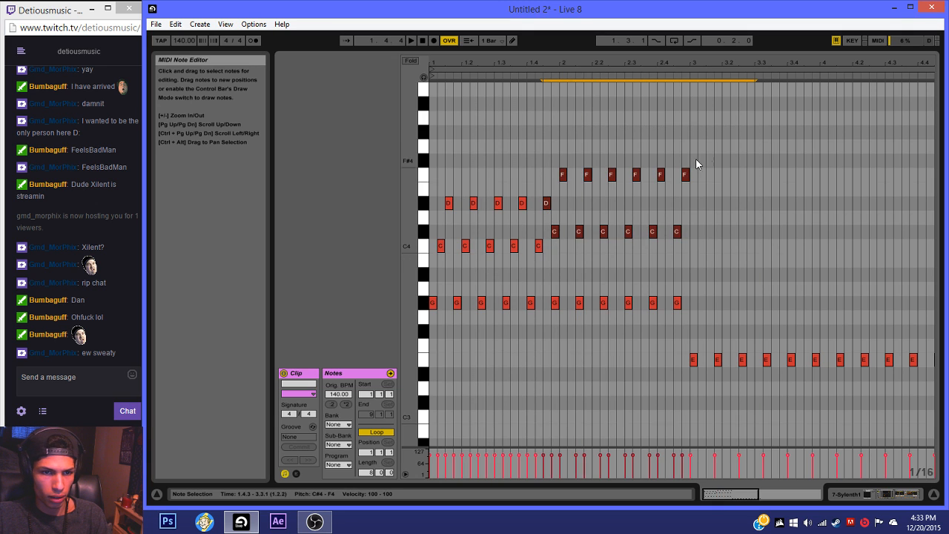
{"action": "left_click_drag", "start_coordinate": [695, 164], "coordinate": [558, 252]}
{"action": "key", "text": "Right"}
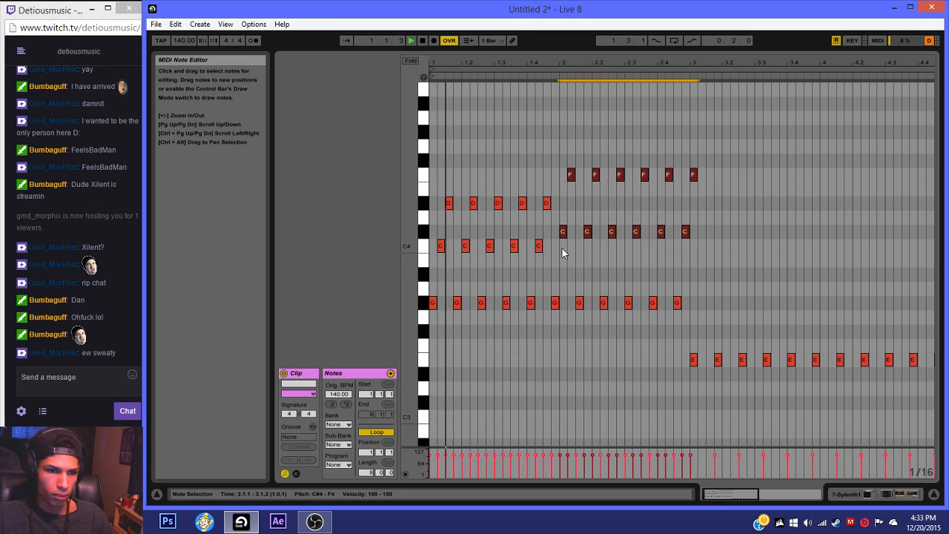
{"action": "left_click", "coordinate": [562, 253]}
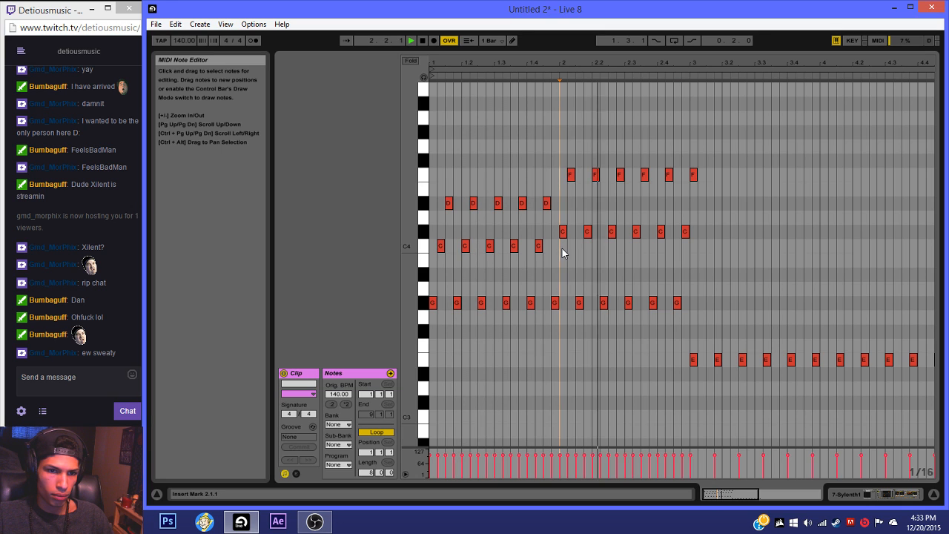
{"action": "left_click_drag", "start_coordinate": [725, 150], "coordinate": [566, 255]}
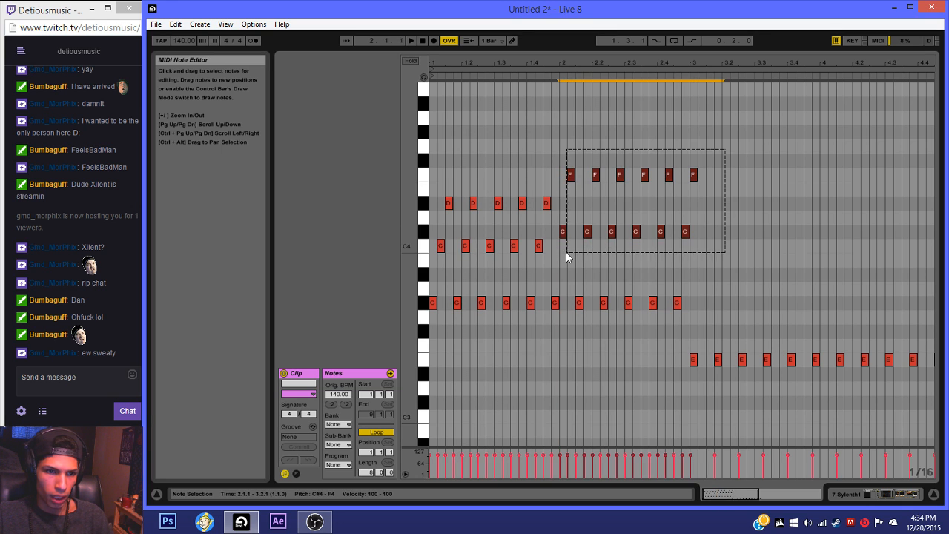
{"action": "key", "text": "Right"}
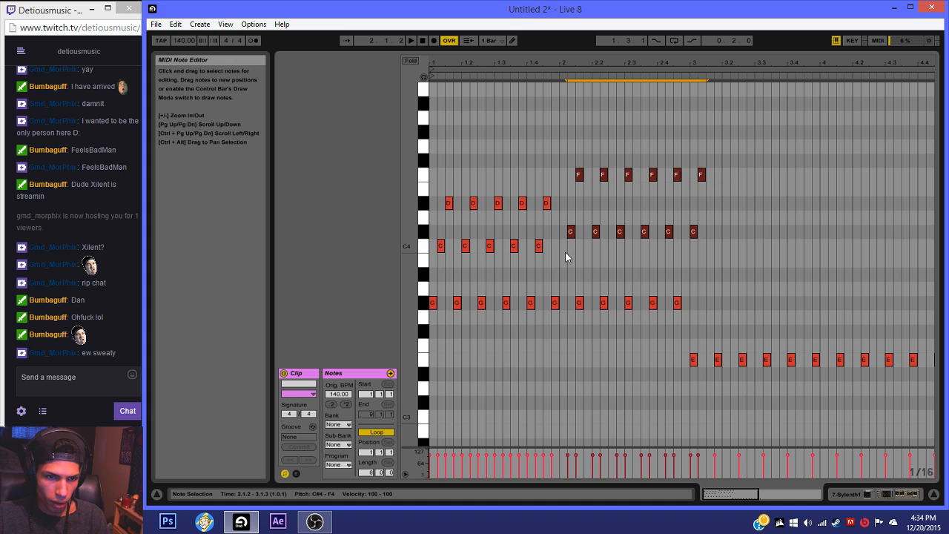
{"action": "key", "text": "Right"}
{"action": "key", "text": "Right"}
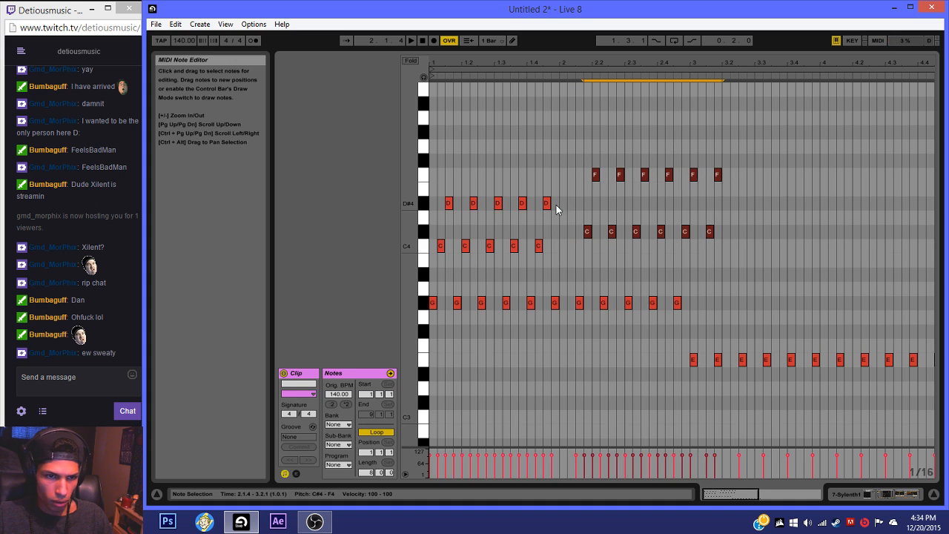
Step: Add another C4–D#4 pair at 2.1.1 by duplicating the preceding pair
{"action": "left_click_drag", "start_coordinate": [532, 203], "coordinate": [516, 256]}
{"action": "key", "text": "ctrl+d"}
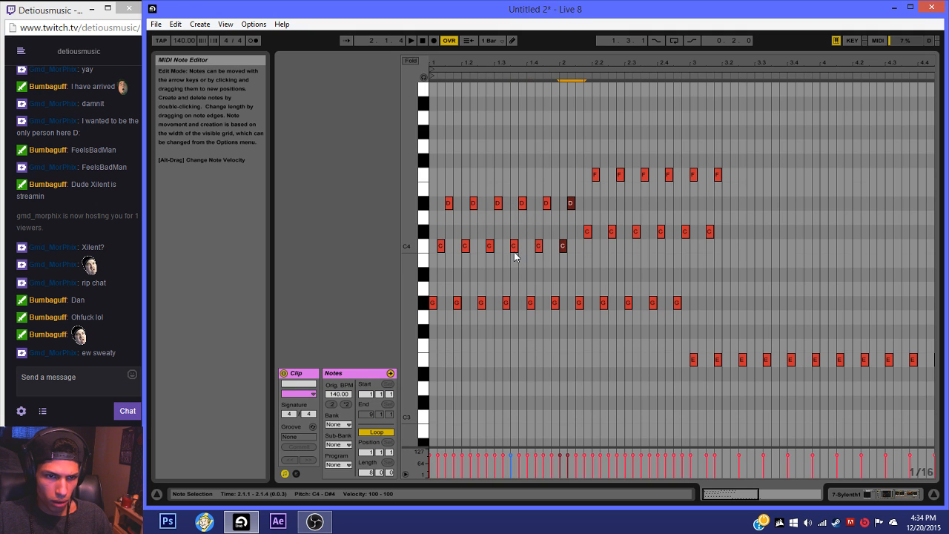
{"action": "key", "text": "Delete"}
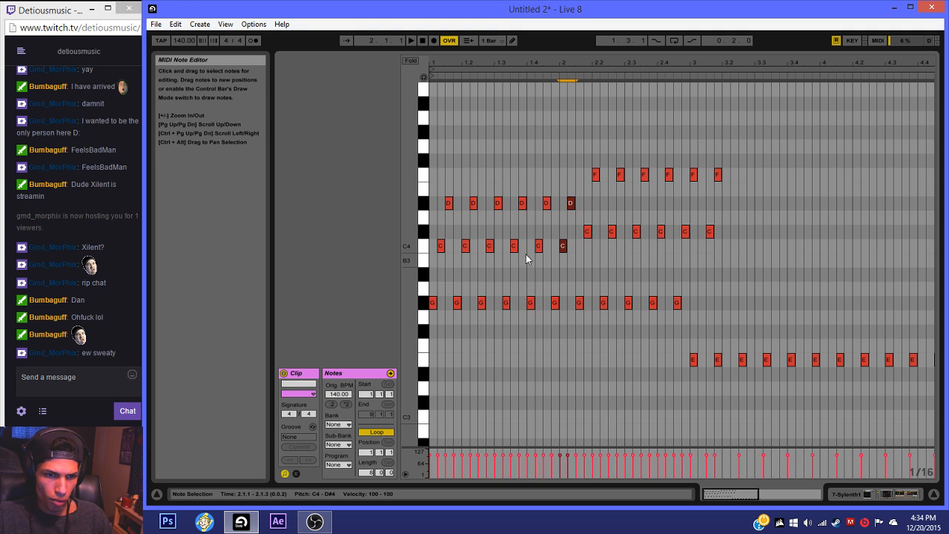
Step: Audition the current arpeggio, stop playback, and delete every note from the clip
{"action": "key", "text": "space"}
{"action": "left_click", "coordinate": [578, 266]}
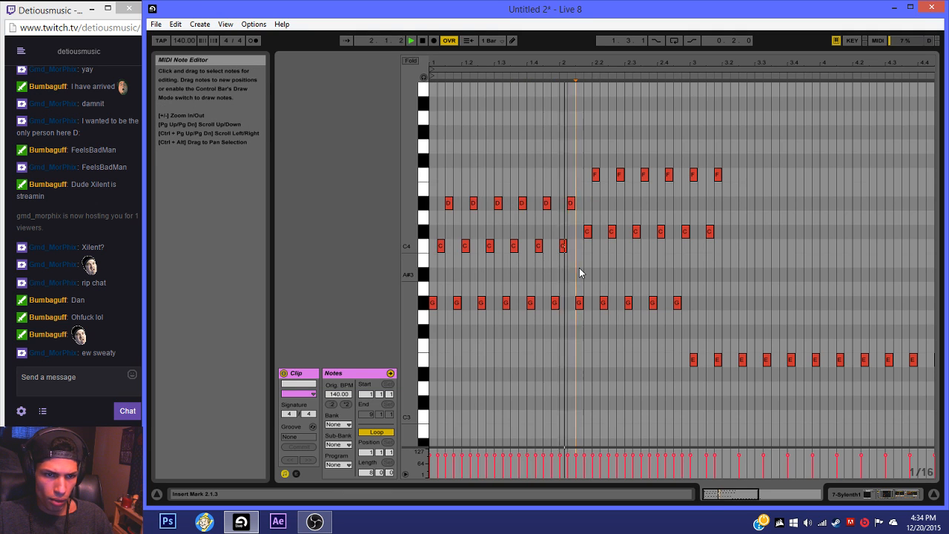
{"action": "key", "text": "space"}
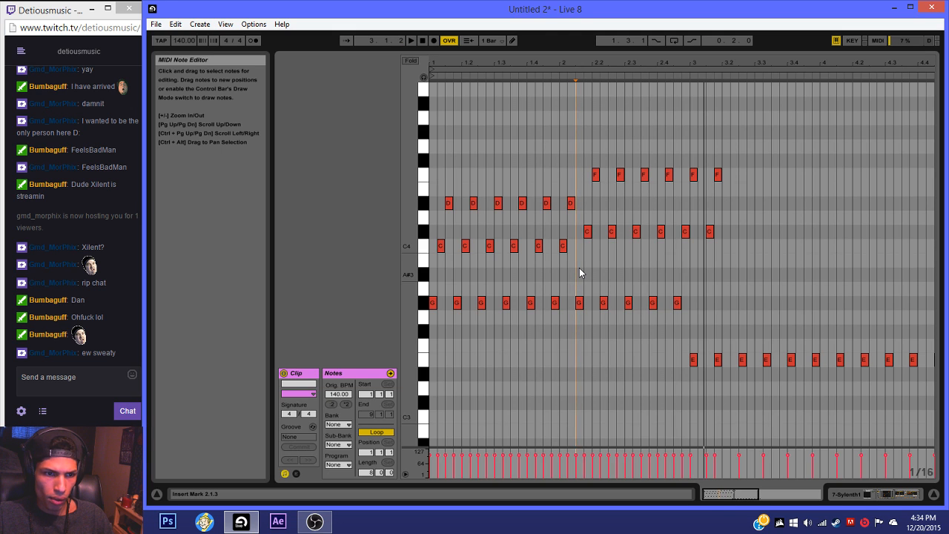
{"action": "key", "text": "ctrl+a"}
{"action": "key", "text": "Delete"}
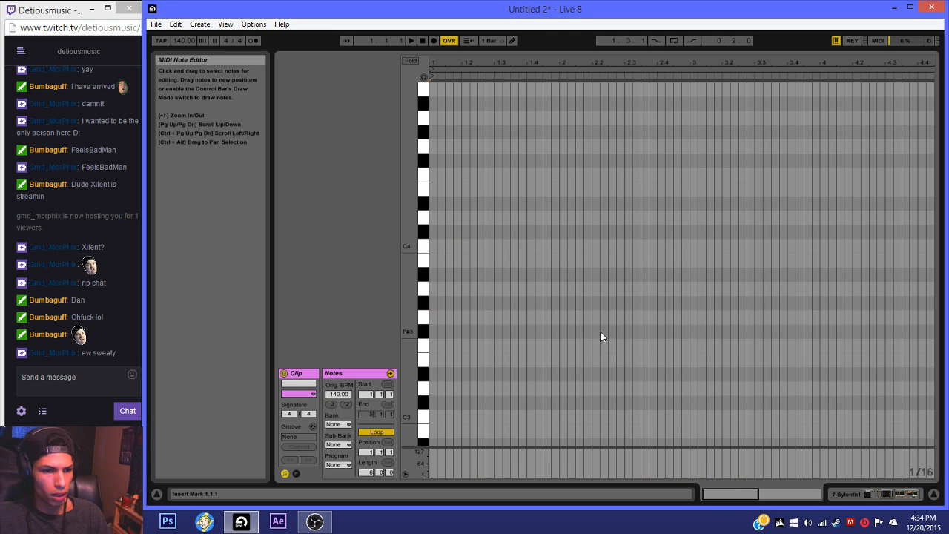
Step: With the metronome enabled, place G#3 sixteenth notes every three sixteenths from 1.1.1 to 2.4.3
{"action": "double_click", "coordinate": [434, 303]}
{"action": "key", "text": "space"}
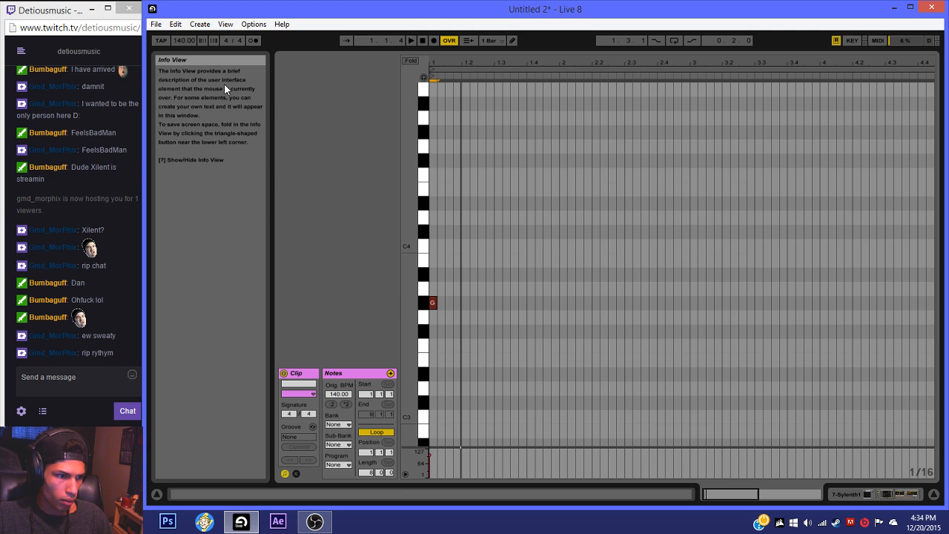
{"action": "left_click", "coordinate": [251, 42]}
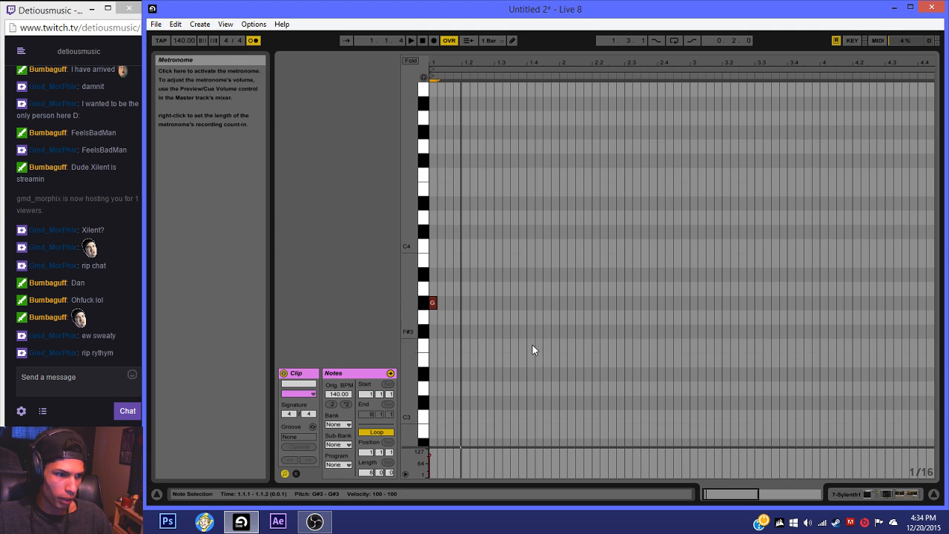
{"action": "double_click", "coordinate": [453, 303]}
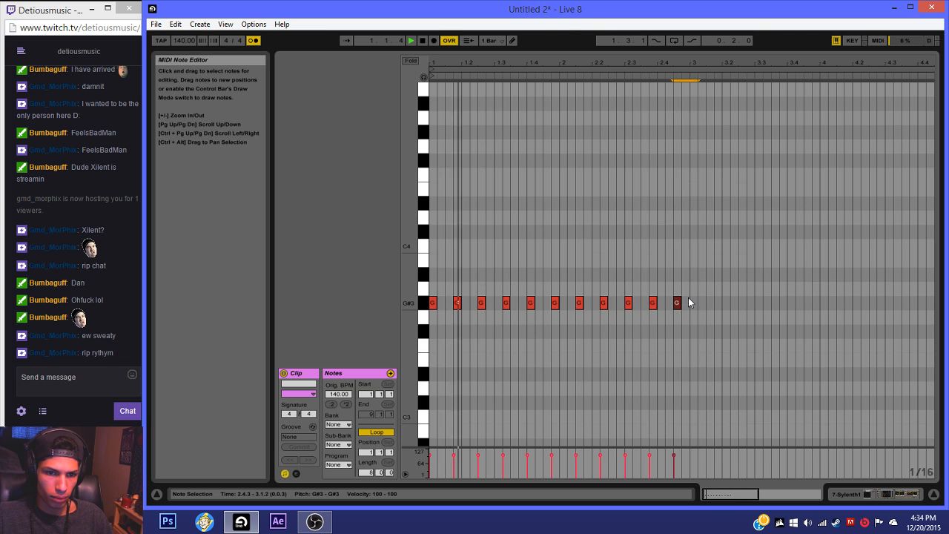
Step: Duplicate the whole G#3 row from bars 1–2 into bars 3–4, starting at 3.1.1
{"action": "left_click_drag", "start_coordinate": [688, 295], "coordinate": [431, 316]}
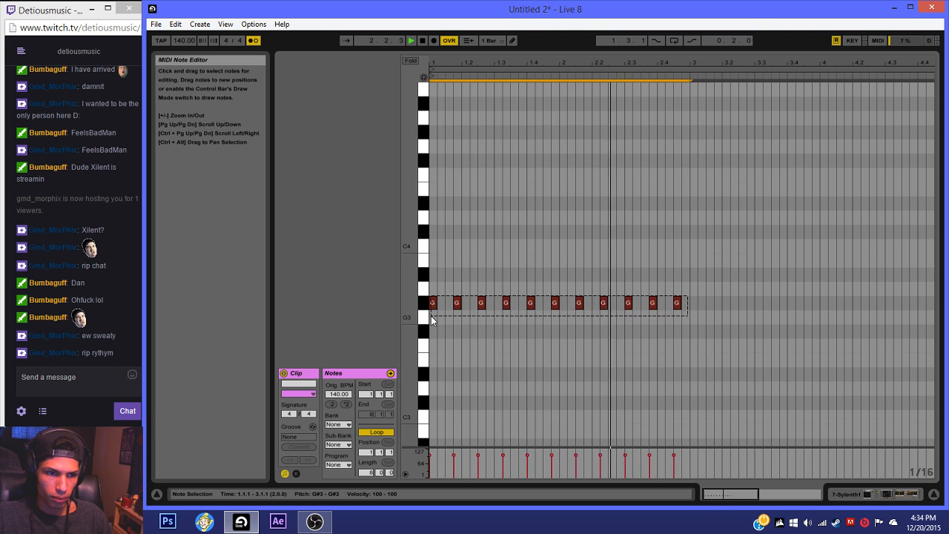
{"action": "key", "text": "ctrl+d"}
{"action": "left_click", "coordinate": [559, 317]}
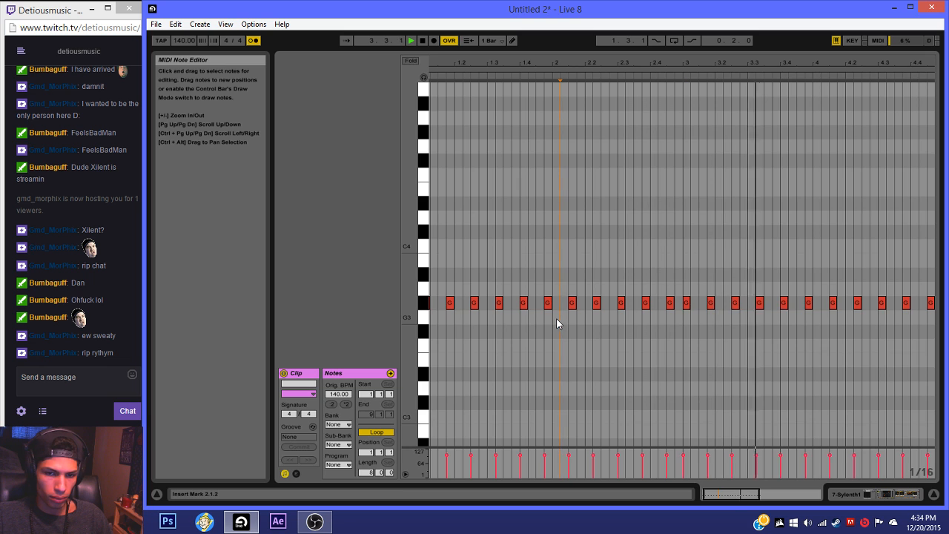
{"action": "mouse_move", "coordinate": [733, 496]}
{"action": "left_mouse_down"}
{"action": "mouse_move", "coordinate": [726, 467]}
{"action": "mouse_move", "coordinate": [725, 495]}
{"action": "left_mouse_up"}
{"action": "key", "text": "space"}
Step: Add a B3 note at 1.1.1 above the G#3 row and duplicate it every three sixteenths up to 2.4.3
{"action": "double_click", "coordinate": [434, 275]}
{"action": "key", "text": "space"}
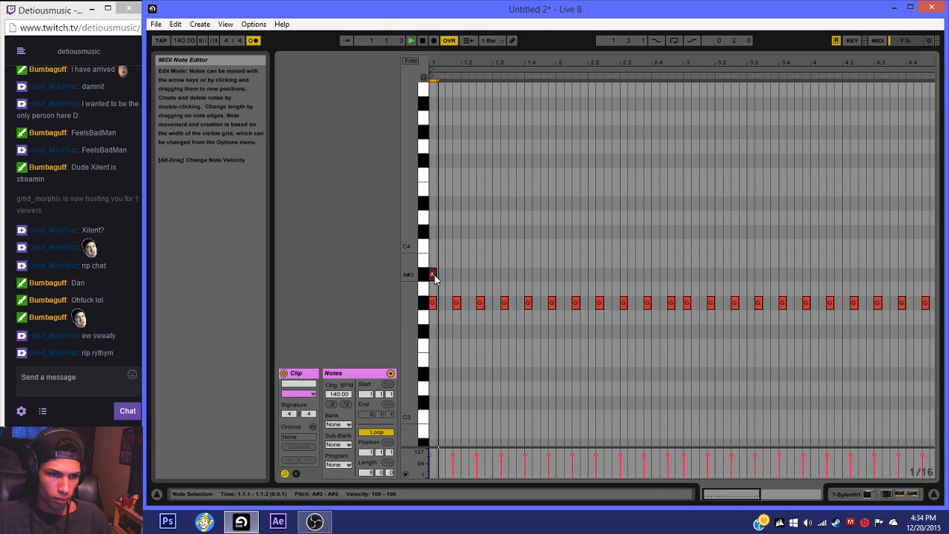
{"action": "key", "text": "space"}
{"action": "left_click_drag", "start_coordinate": [433, 275], "coordinate": [434, 261]}
{"action": "key", "text": "space"}
{"action": "key", "text": "ctrl+d"}
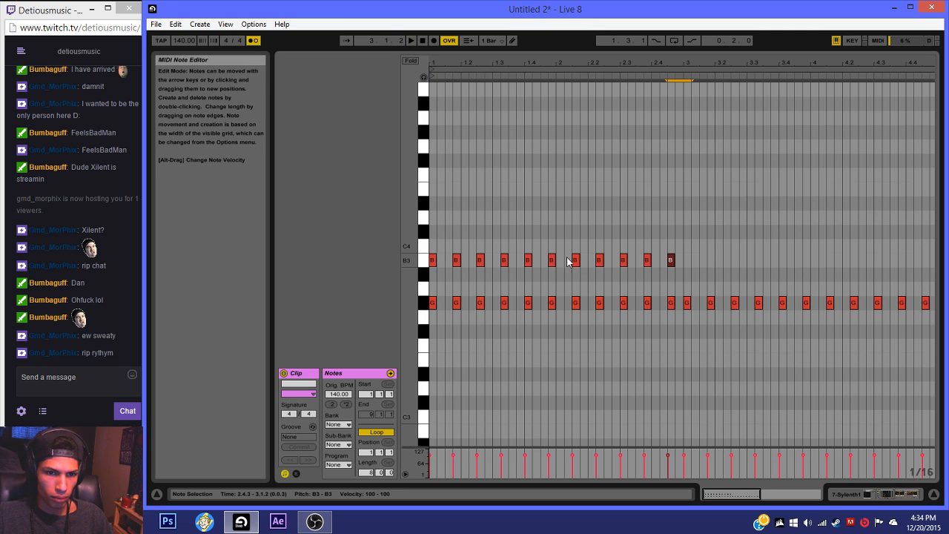
Step: Duplicate the B3 row into bars 3–4 and transpose the copy up to C#4
{"action": "key", "text": "space"}
{"action": "left_click_drag", "start_coordinate": [683, 258], "coordinate": [435, 266]}
{"action": "key", "text": "ctrl+d"}
{"action": "key", "text": "Up"}
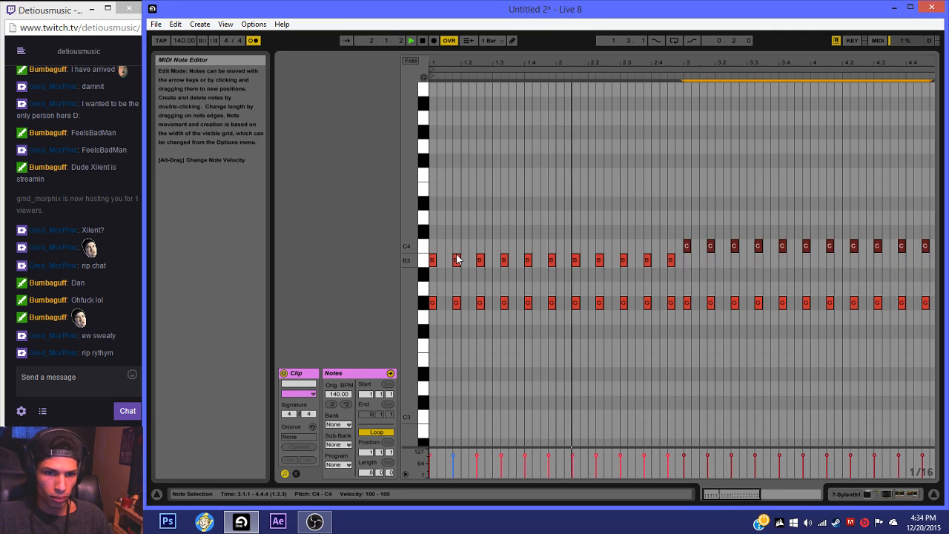
{"action": "key", "text": "Up"}
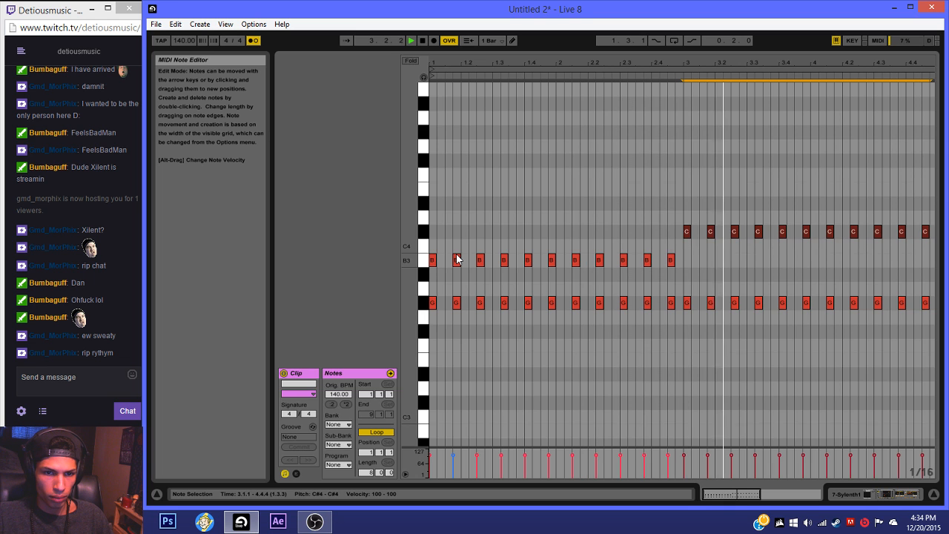
Step: Duplicate the C#4 and G#3 rows from bars 3–4 into bars 5–6 and lower the copied G#3 row to F3
{"action": "left_click_drag", "start_coordinate": [730, 494], "coordinate": [761, 489]}
{"action": "key", "text": "space"}
{"action": "left_click_drag", "start_coordinate": [678, 219], "coordinate": [473, 338]}
{"action": "key", "text": "ctrl+d"}
{"action": "left_click_drag", "start_coordinate": [678, 291], "coordinate": [889, 318]}
{"action": "key", "text": "Down"}
{"action": "key", "text": "Down"}
{"action": "key", "text": "Down"}
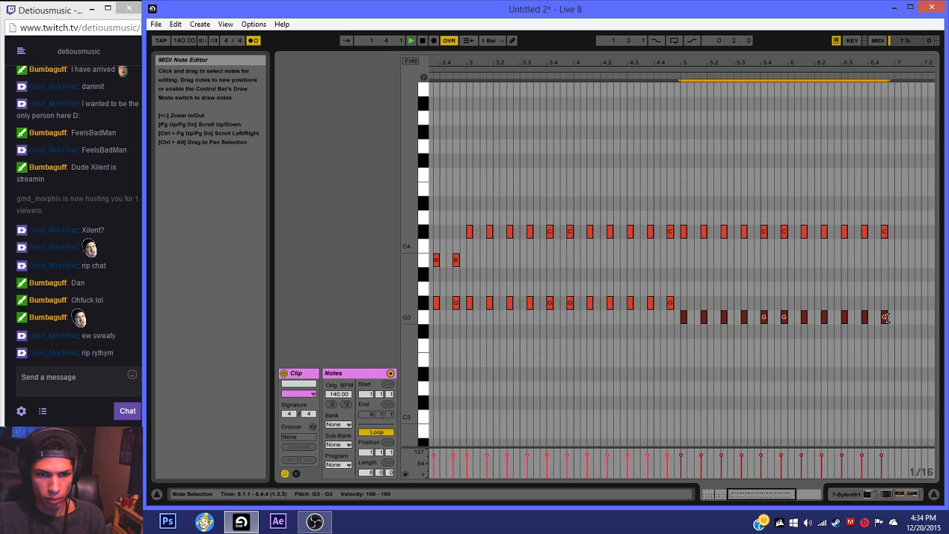
Step: Lower the C#4 row in bars 5–6 to B3 while auditioning the clip
{"action": "key", "text": "space"}
{"action": "left_click_drag", "start_coordinate": [903, 220], "coordinate": [677, 266]}
{"action": "key", "text": "Down"}
{"action": "key", "text": "Down"}
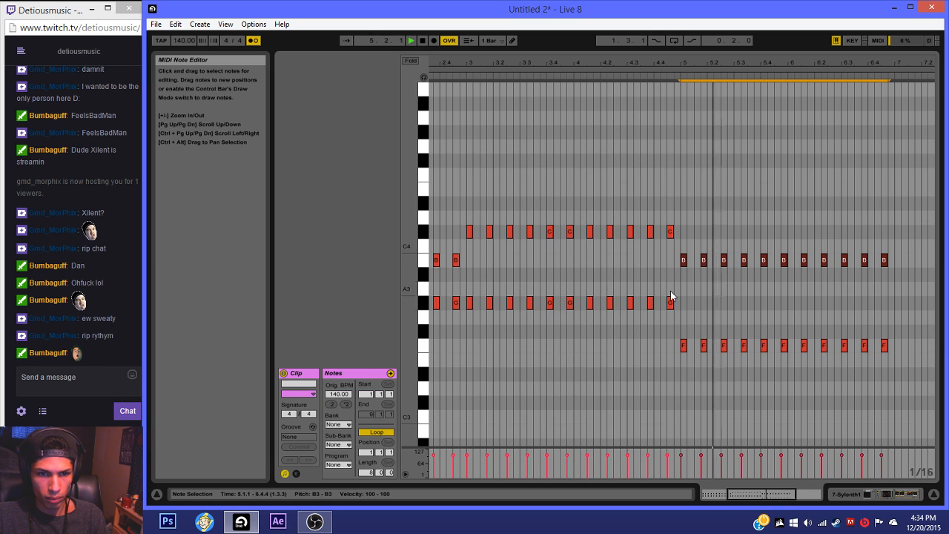
Step: Try the lower row of bars 5–6 at F#3 and set the note grid to 1/8
{"action": "left_click_drag", "start_coordinate": [669, 341], "coordinate": [917, 360]}
{"action": "key", "text": "Up"}
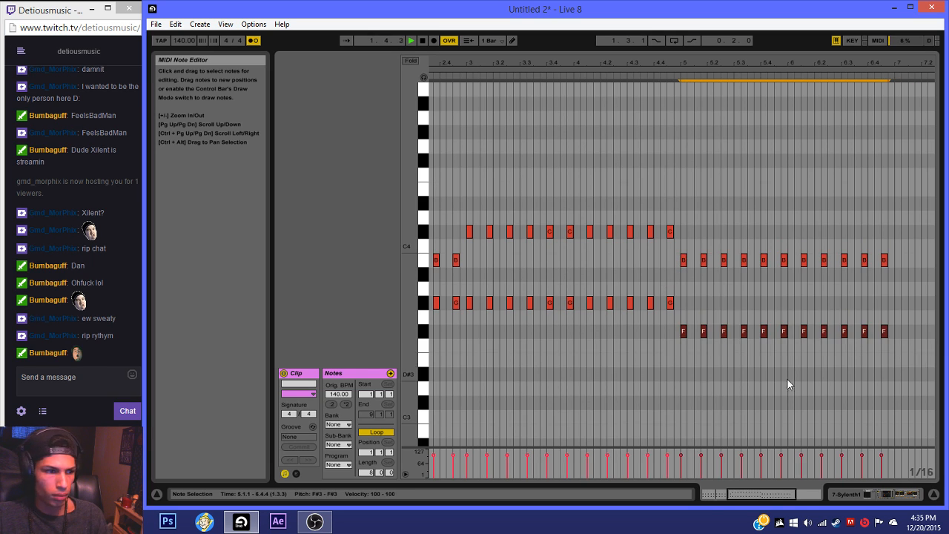
{"action": "mouse_move", "coordinate": [751, 494]}
{"action": "left_mouse_down"}
{"action": "mouse_move", "coordinate": [729, 493]}
{"action": "mouse_move", "coordinate": [759, 491]}
{"action": "left_mouse_up"}
{"action": "right_click", "coordinate": [740, 412]}
{"action": "left_click", "coordinate": [786, 359]}
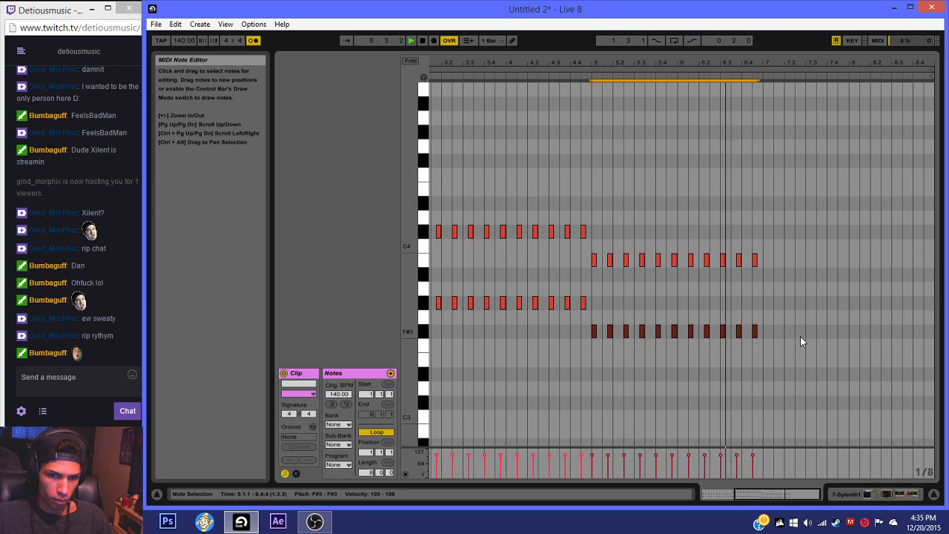
Step: Transpose the lower row of bars 5–6 down to E3
{"action": "left_click_drag", "start_coordinate": [624, 347], "coordinate": [584, 354]}
{"action": "key", "text": "Down"}
{"action": "key", "text": "Down"}
{"action": "left_click", "coordinate": [732, 412]}
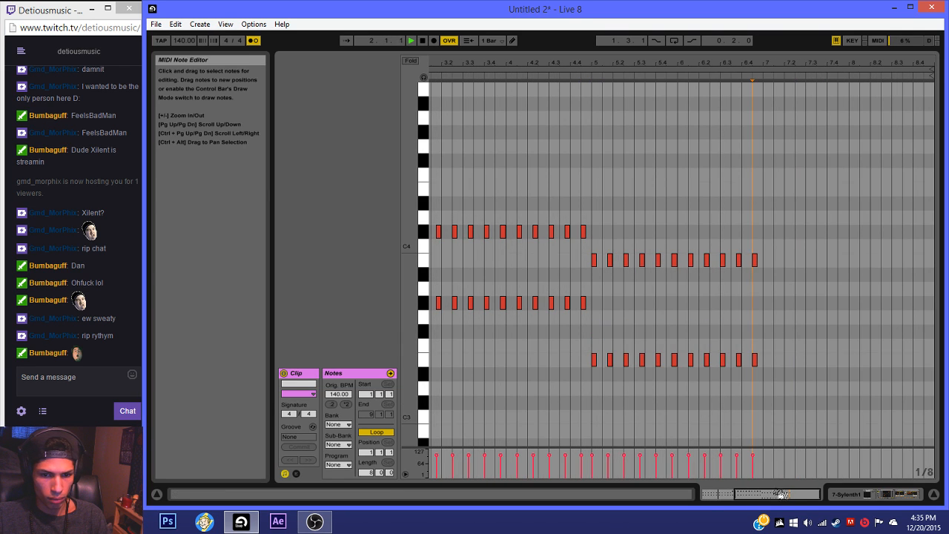
Step: Set the note grid to 1/16 and audition the clip from the start
{"action": "left_click_drag", "start_coordinate": [780, 495], "coordinate": [748, 495]}
{"action": "right_click", "coordinate": [499, 370]}
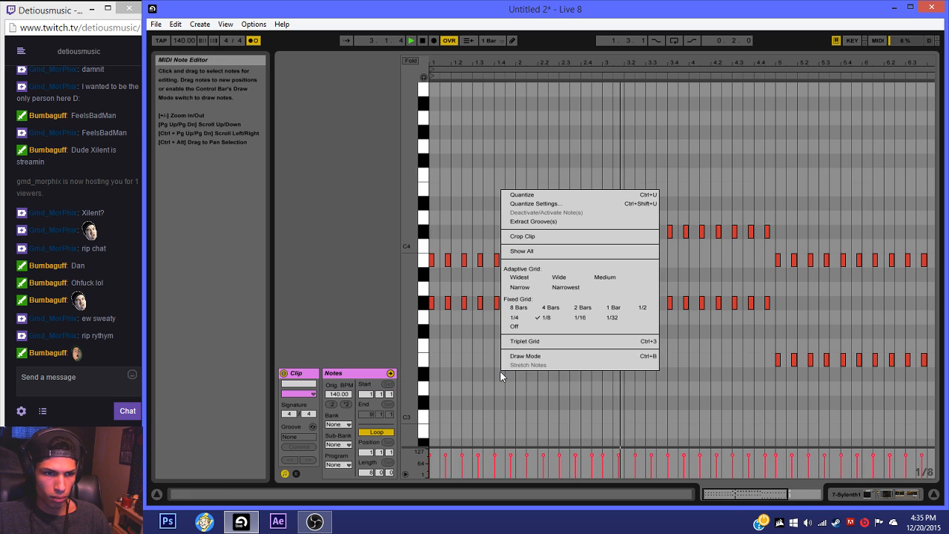
{"action": "left_click", "coordinate": [580, 319]}
{"action": "mouse_move", "coordinate": [735, 495]}
{"action": "left_mouse_down"}
{"action": "mouse_move", "coordinate": [754, 494]}
{"action": "mouse_move", "coordinate": [735, 492]}
{"action": "left_mouse_up"}
{"action": "key", "text": "space"}
{"action": "key", "text": "space"}
{"action": "scroll", "coordinate": [434, 275], "scroll_direction": "up", "scroll_amount": 1}
{"action": "key", "text": "space"}
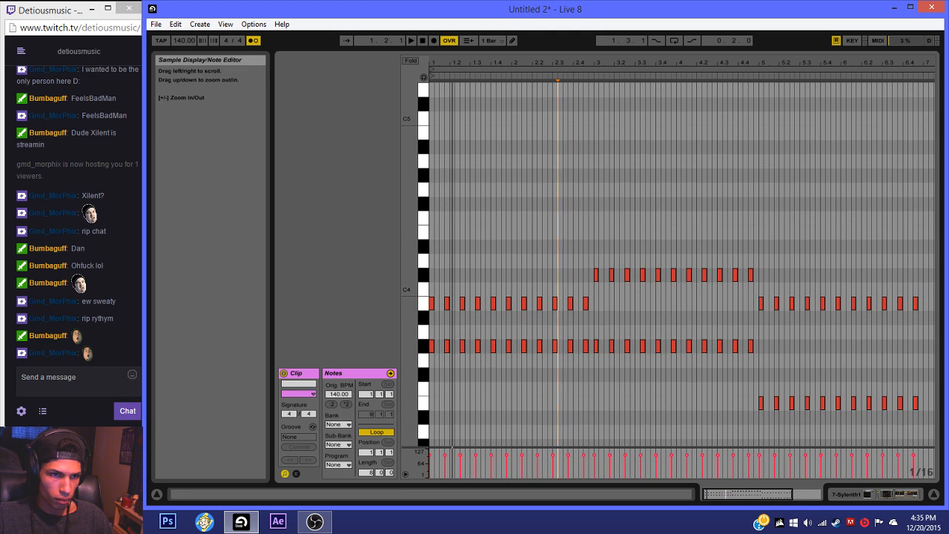
Step: Add an E4 note at 1.1.2 and an F#4 note at 1.1.3 above the chord rows
{"action": "left_click_drag", "start_coordinate": [436, 63], "coordinate": [443, 241]}
{"action": "key", "text": "space"}
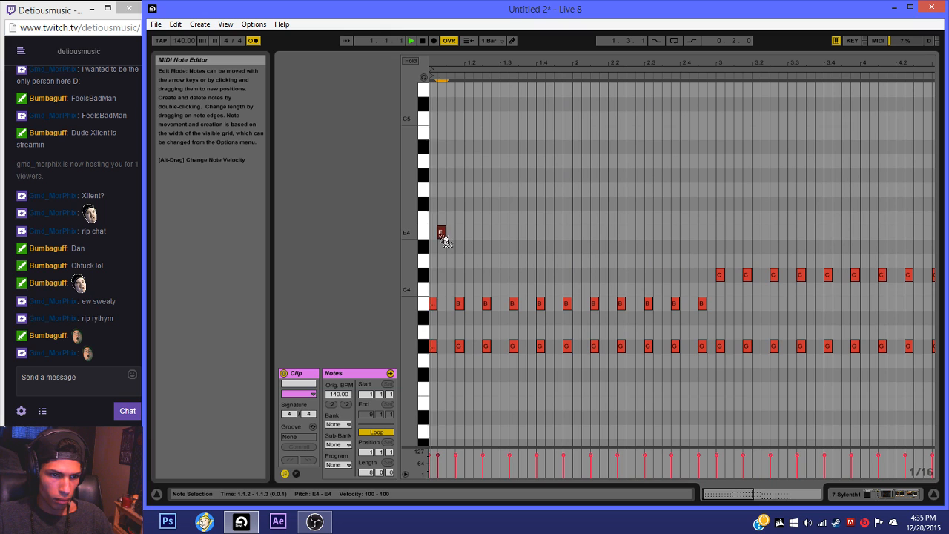
{"action": "double_click", "coordinate": [449, 217]}
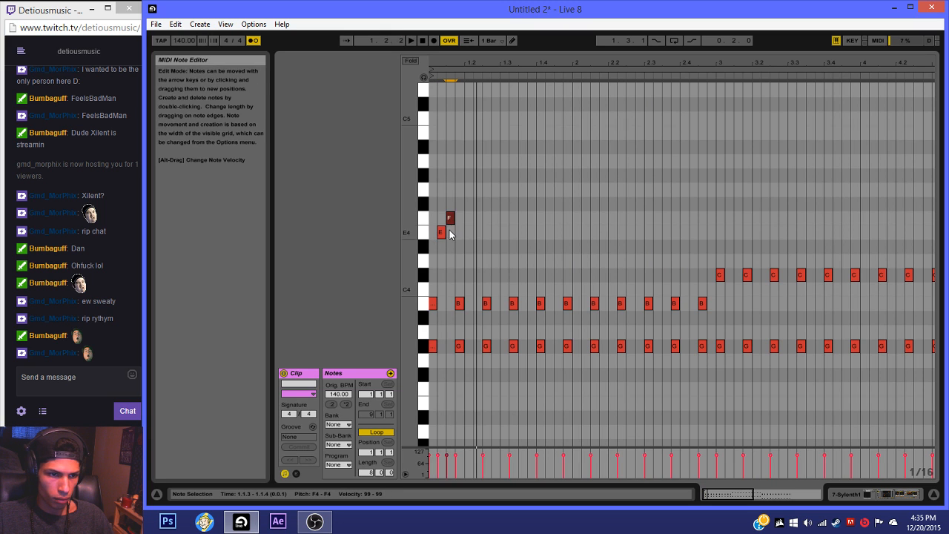
{"action": "left_click_drag", "start_coordinate": [449, 226], "coordinate": [450, 210]}
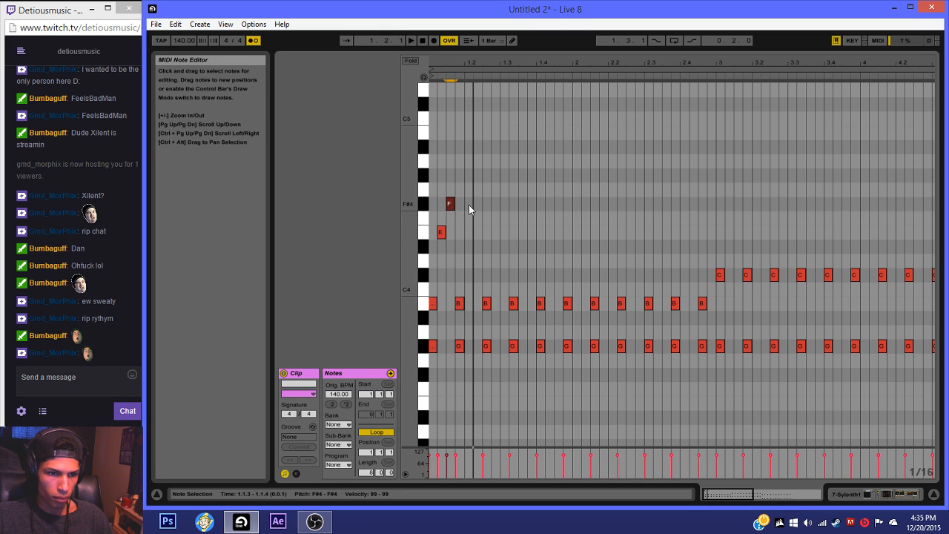
Step: Duplicate the E4–F#4 pair nine times at three-sixteenth intervals, up to 2.4.1, and audition the clip
{"action": "left_click", "coordinate": [439, 234], "text": "shift"}
{"action": "key", "text": "ctrl+d"}
{"action": "key", "text": "ctrl+d"}
{"action": "key", "text": "ctrl+d"}
{"action": "key", "text": "ctrl+d"}
{"action": "key", "text": "ctrl+d"}
{"action": "key", "text": "ctrl+d"}
{"action": "key", "text": "ctrl+d"}
{"action": "key", "text": "ctrl+d"}
{"action": "key", "text": "ctrl+d"}
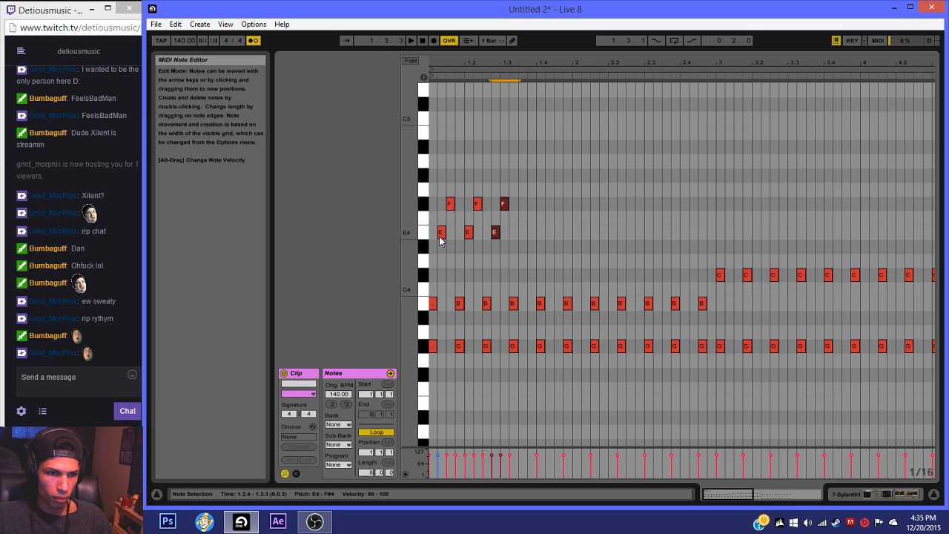
{"action": "key", "text": "space"}
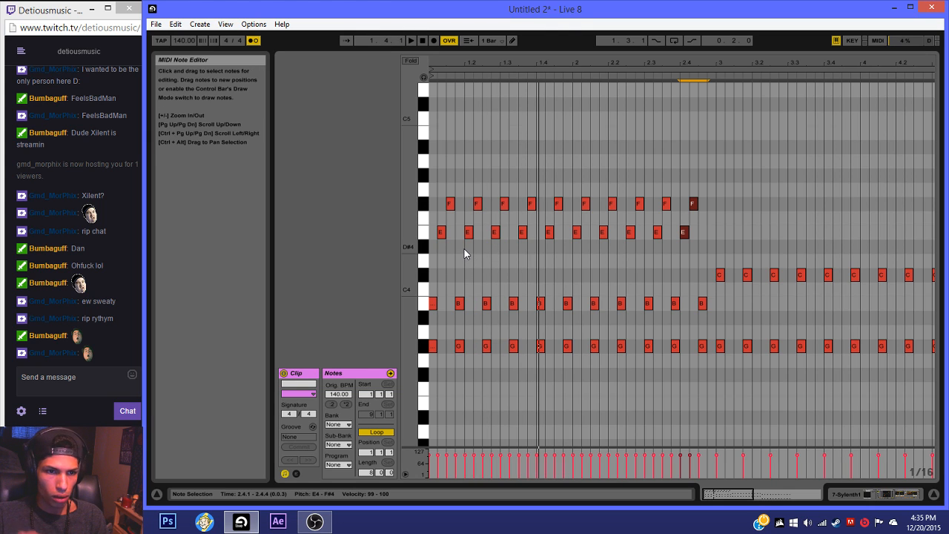
Step: Raise the F#4 note at 1.4.3 to G#4 and the E4 note at 2.1.1 to A#4
{"action": "left_click", "coordinate": [558, 203]}
{"action": "key", "text": "Up"}
{"action": "key", "text": "Up"}
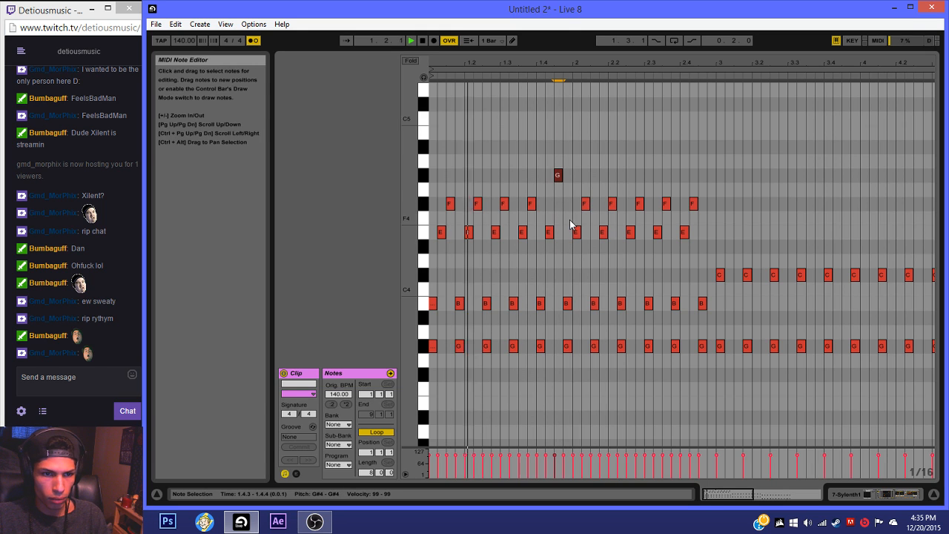
{"action": "left_click", "coordinate": [576, 232]}
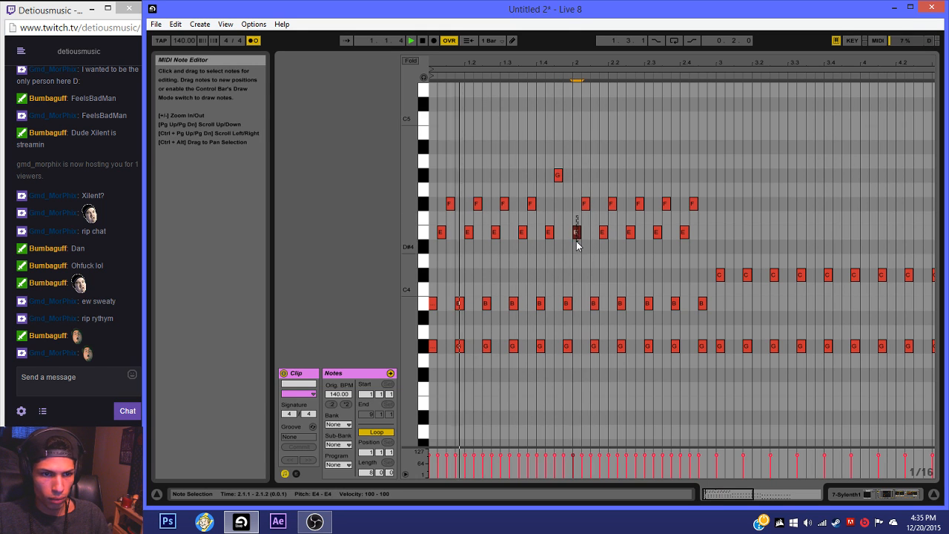
{"action": "key", "text": "Up"}
{"action": "key", "text": "Up"}
{"action": "key", "text": "Up"}
{"action": "key", "text": "Up"}
{"action": "key", "text": "Up"}
{"action": "key", "text": "Up"}
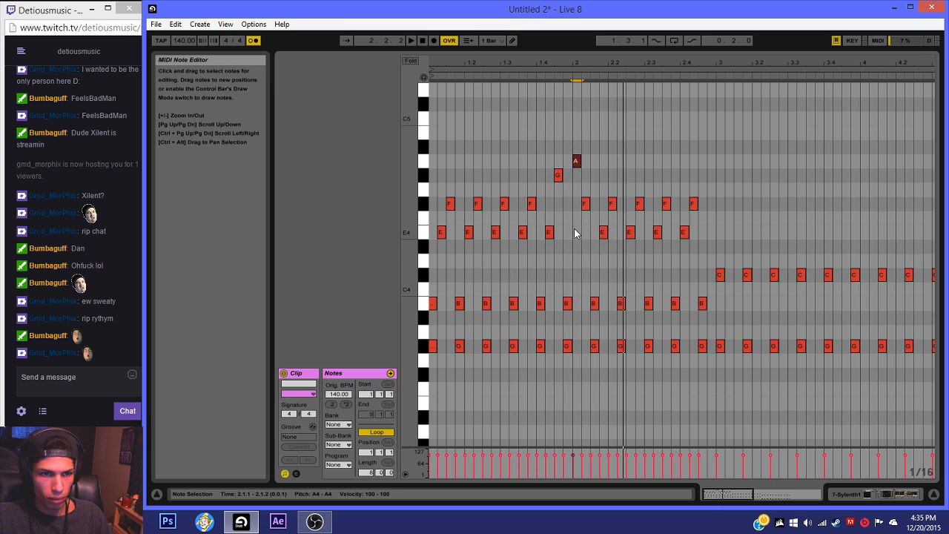
Step: Try the F#4 note at 2.1.2 on G#4 and G4, and return it to F#4
{"action": "left_click", "coordinate": [583, 205]}
{"action": "key", "text": "Up"}
{"action": "key", "text": "Up"}
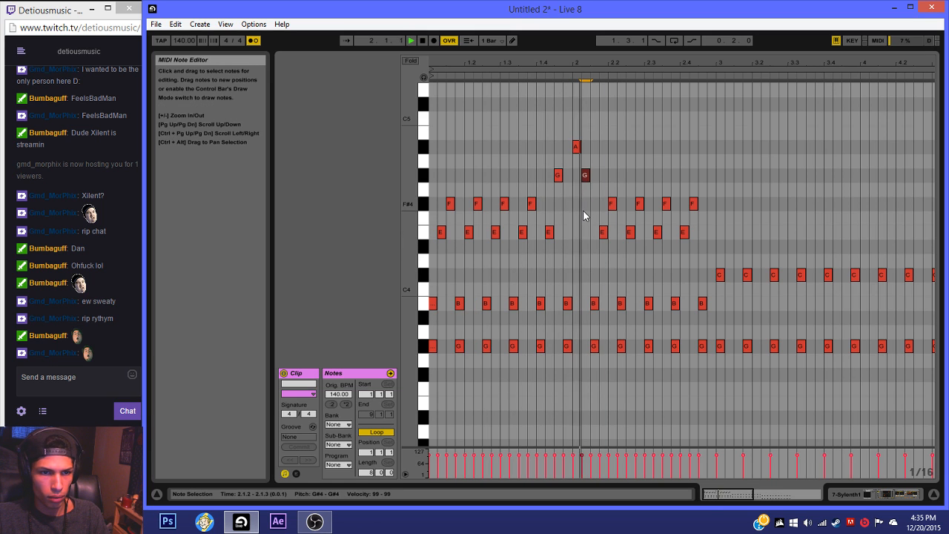
{"action": "key", "text": "Down"}
{"action": "left_click_drag", "start_coordinate": [575, 147], "coordinate": [572, 158]}
{"action": "key", "text": "Up"}
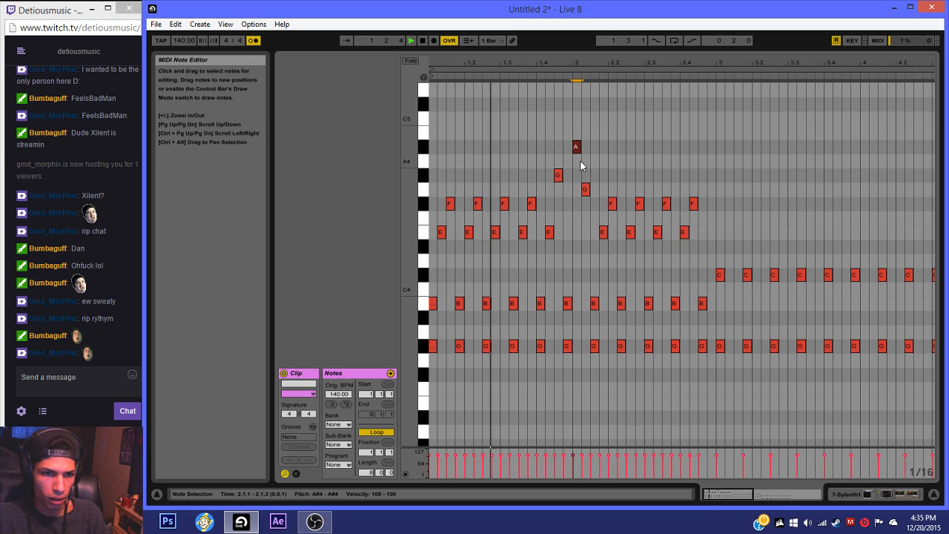
{"action": "left_click", "coordinate": [582, 190]}
{"action": "key", "text": "Down"}
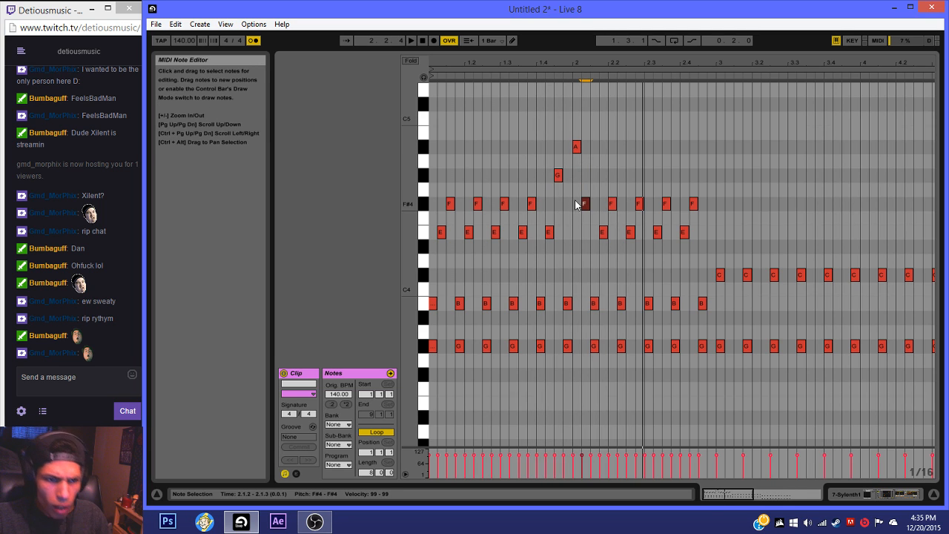
Step: Raise the A#4 note at 2.1.1 to B4 and audition the melody
{"action": "left_click", "coordinate": [576, 147]}
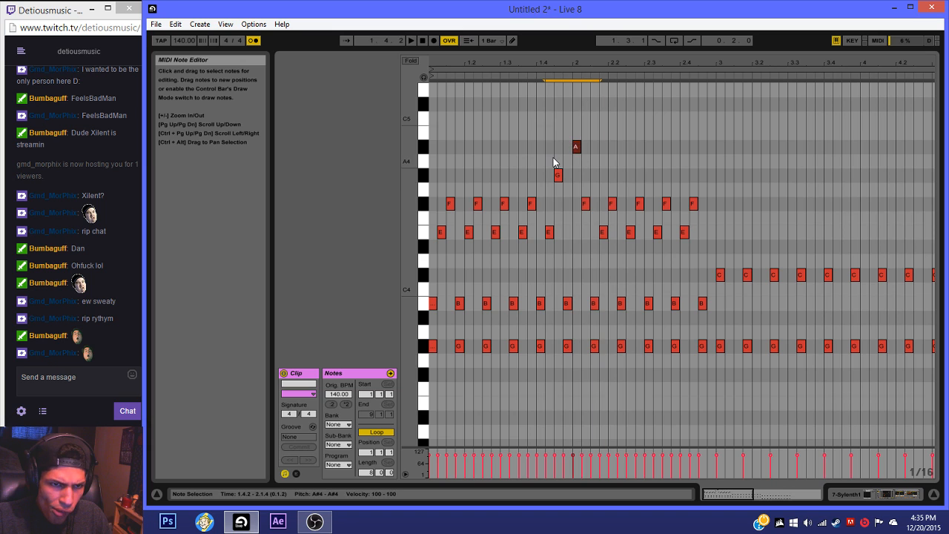
{"action": "key", "text": "Up"}
{"action": "key", "text": "space"}
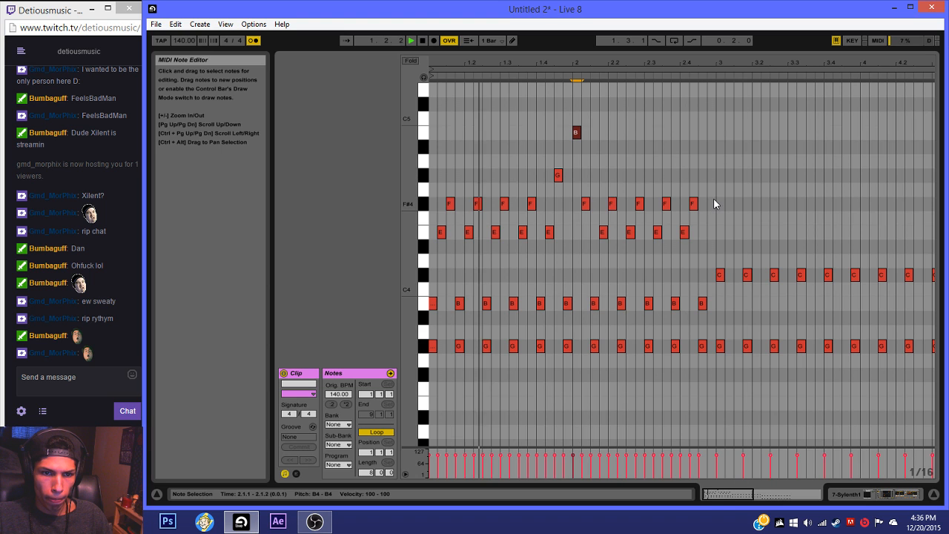
Step: Copy the E4–F#4 run into bars 3–4 from 3.1.2 and fill the gap before it with a single E4 at 2.4.4
{"action": "left_click_drag", "start_coordinate": [713, 198], "coordinate": [438, 248]}
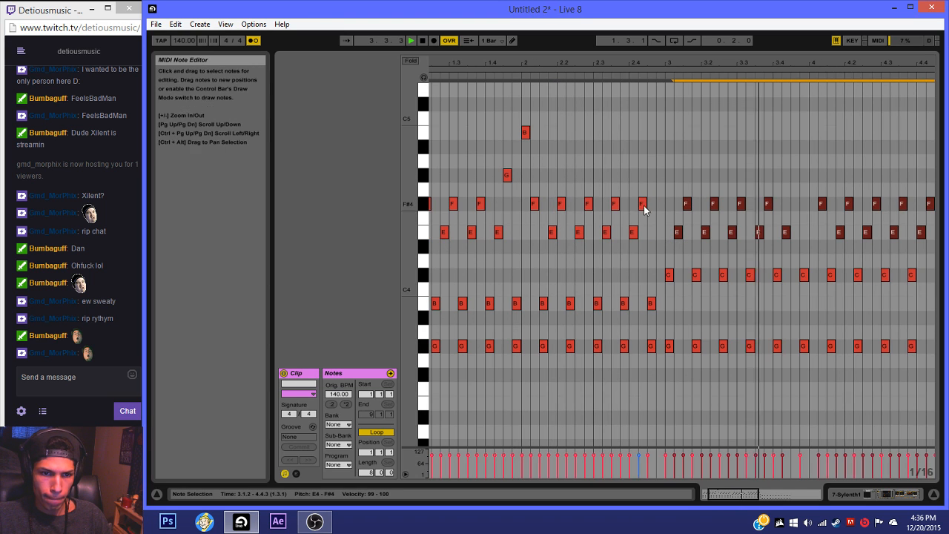
{"action": "left_click_drag", "start_coordinate": [631, 203], "coordinate": [601, 235]}
{"action": "key", "text": "ctrl+d"}
{"action": "key", "text": "ctrl+d"}
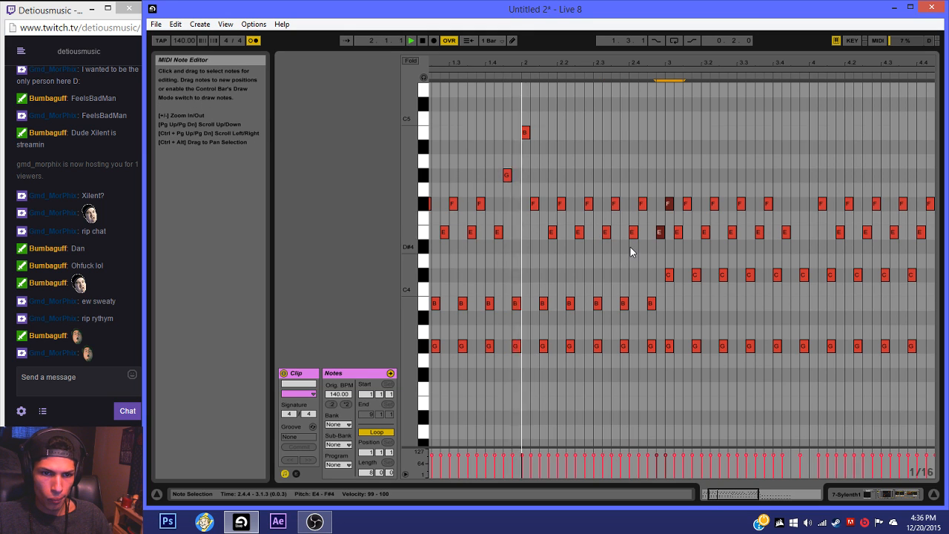
{"action": "double_click", "coordinate": [668, 205]}
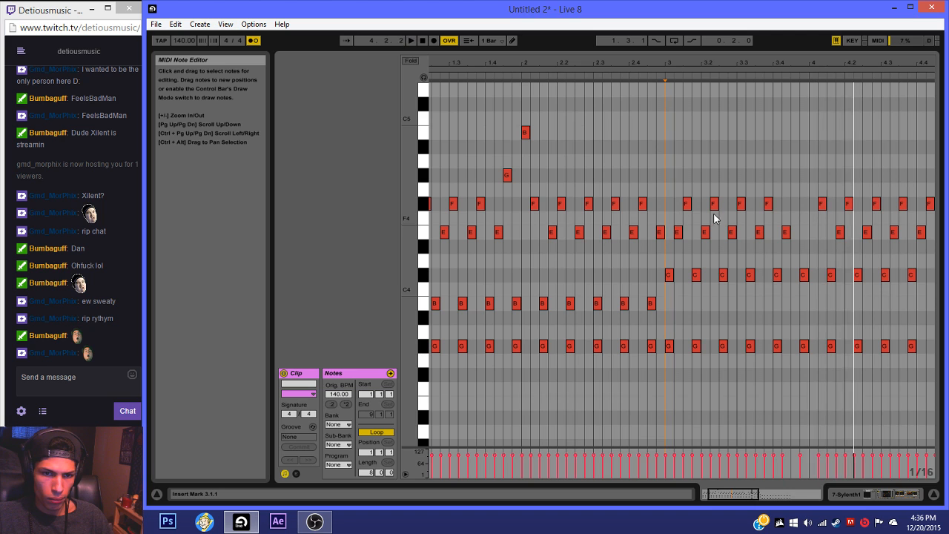
Step: Clear the copied E4–F#4 notes from bar 4 and retry duplicating the bar 3 run
{"action": "left_click_drag", "start_coordinate": [811, 190], "coordinate": [932, 238]}
{"action": "key", "text": "Delete"}
{"action": "left_click_drag", "start_coordinate": [786, 207], "coordinate": [680, 246]}
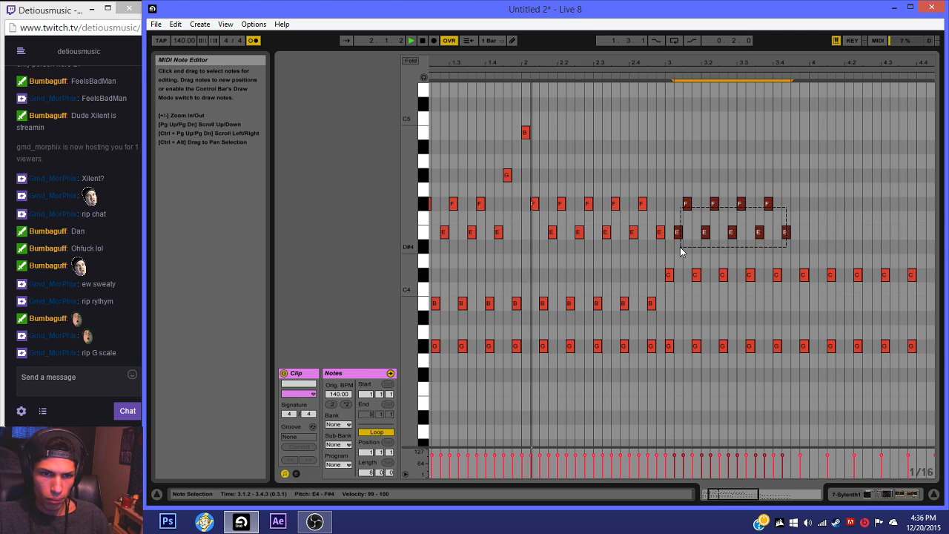
{"action": "key", "text": "ctrl+d"}
{"action": "key", "text": "Delete"}
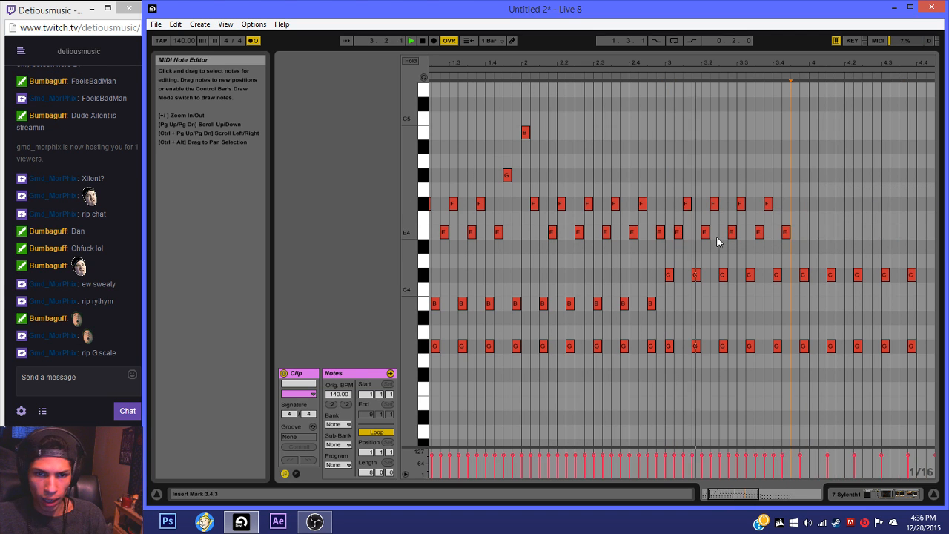
Step: Audition the melody, raise the F#4 note at 1.1.3 to G#4 and play it back
{"action": "key", "text": "space"}
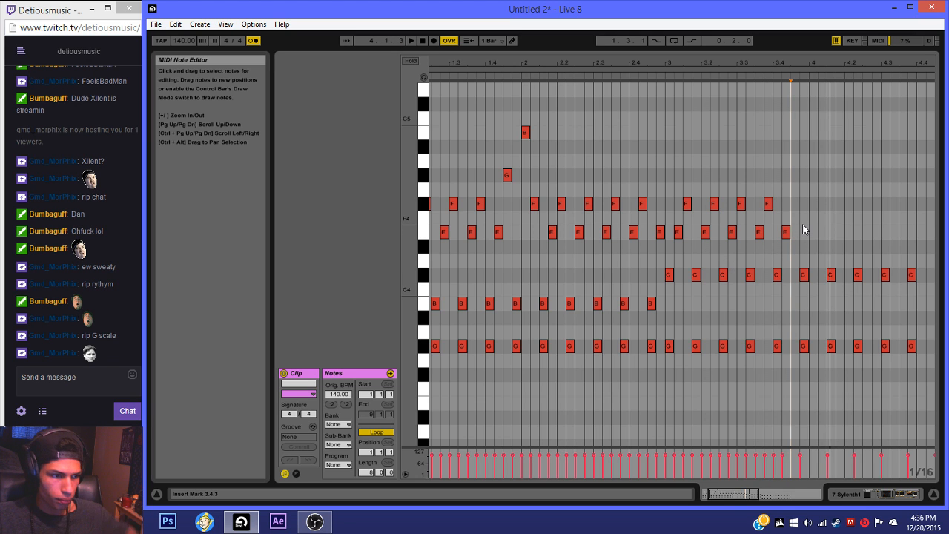
{"action": "key", "text": "space"}
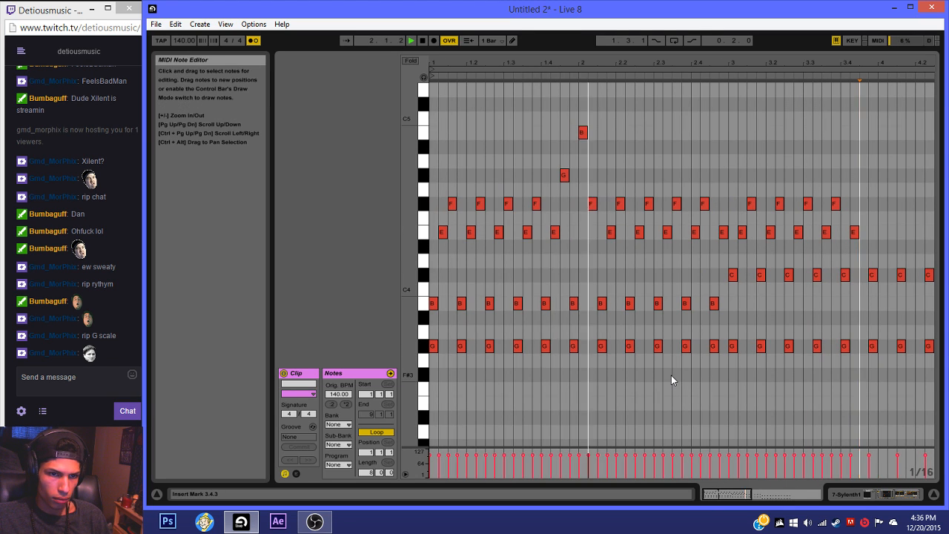
{"action": "key", "text": "space"}
{"action": "key", "text": "space"}
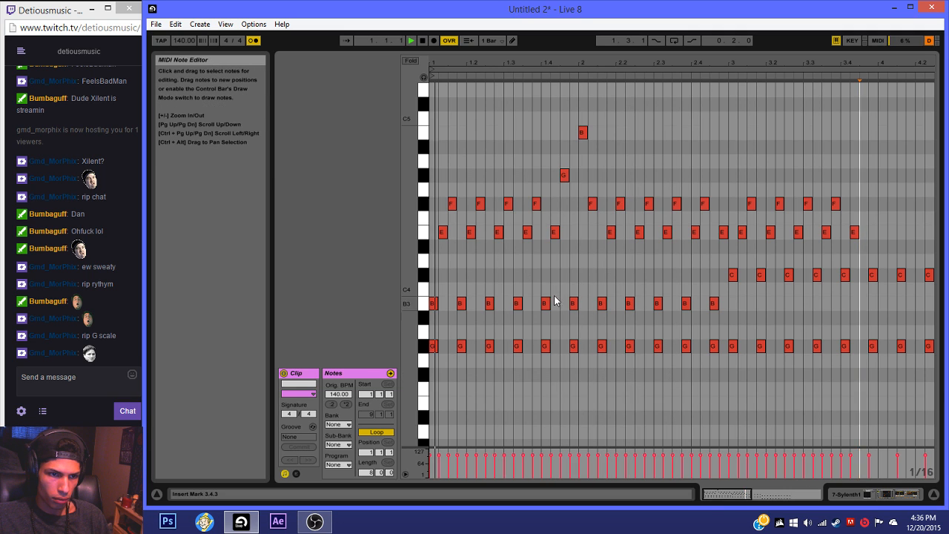
{"action": "key", "text": "space"}
{"action": "left_click", "coordinate": [452, 204]}
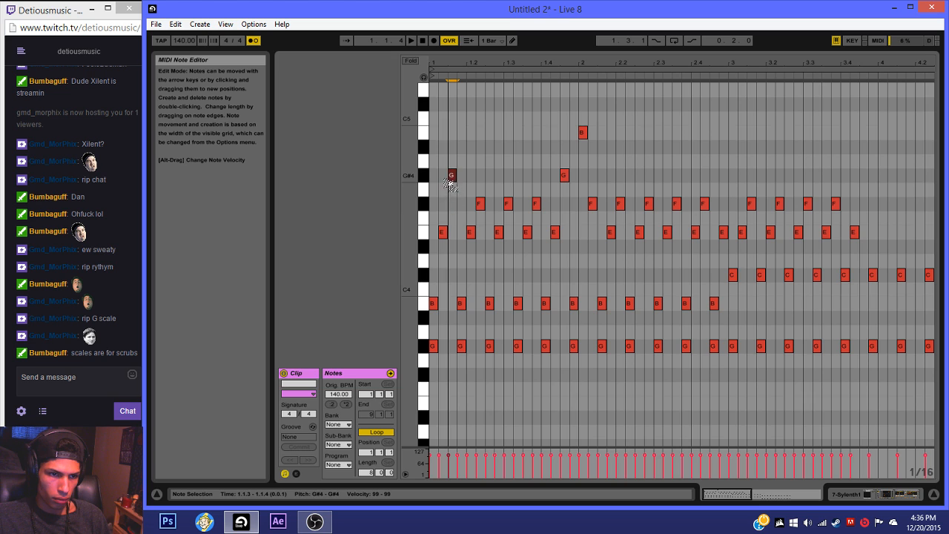
{"action": "key", "text": "space"}
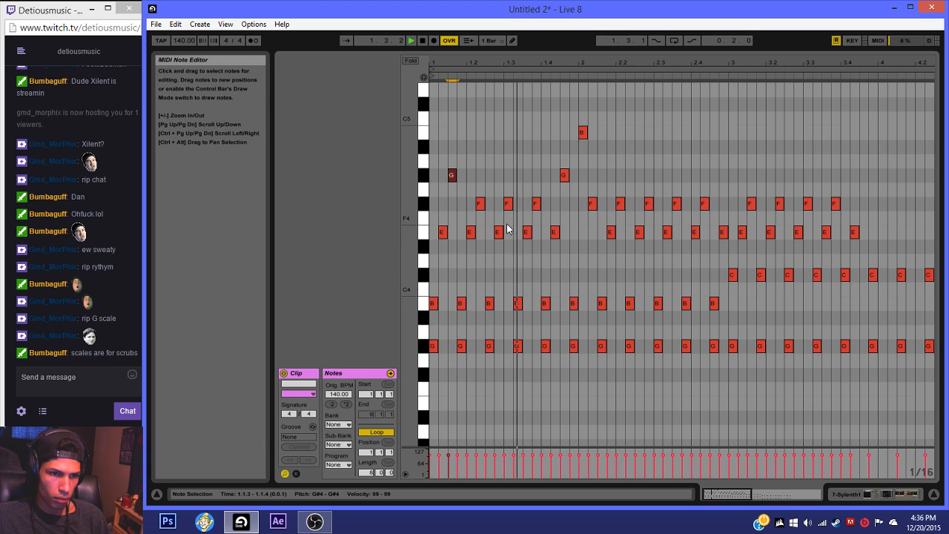
Step: Retune the melody notes to F#4 at 1.4.3, E4 at 2.1.1 and G#4 at 2.1.2, and audition the result
{"action": "left_click", "coordinate": [583, 134]}
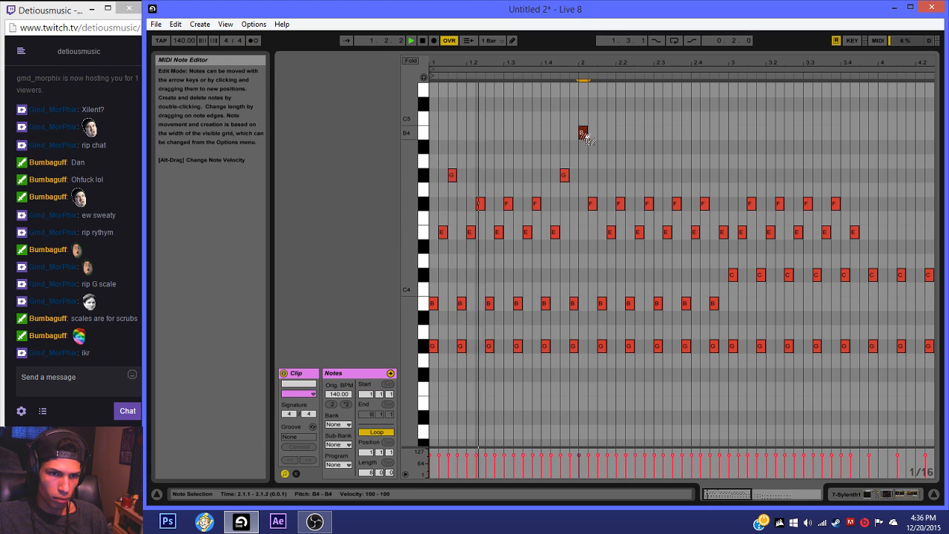
{"action": "left_click_drag", "start_coordinate": [586, 137], "coordinate": [584, 232]}
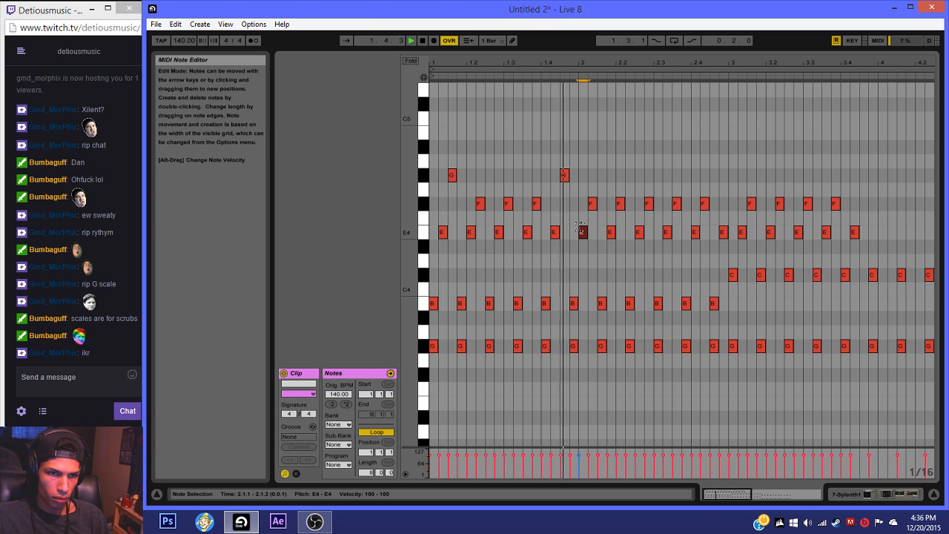
{"action": "key", "text": "space"}
{"action": "left_click_drag", "start_coordinate": [564, 177], "coordinate": [564, 205]}
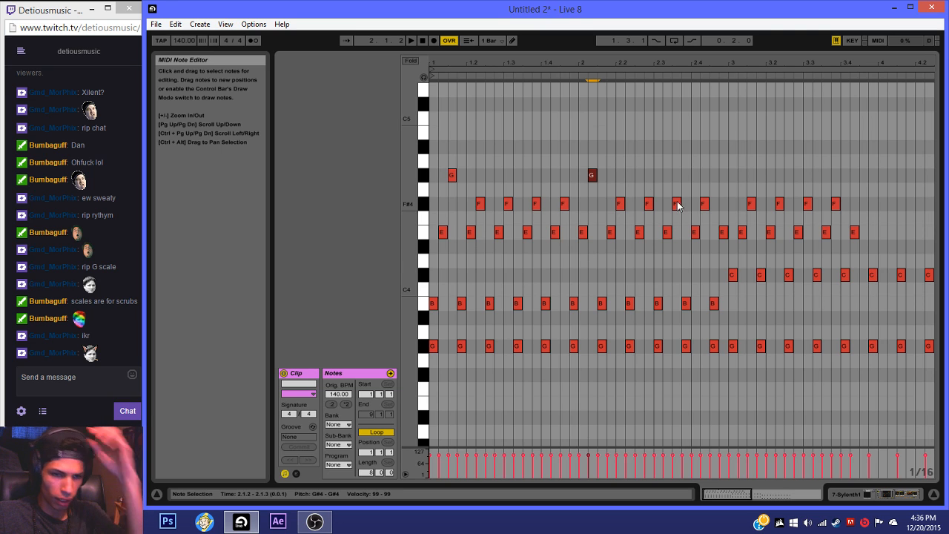
{"action": "left_click", "coordinate": [521, 183]}
{"action": "key", "text": "space"}
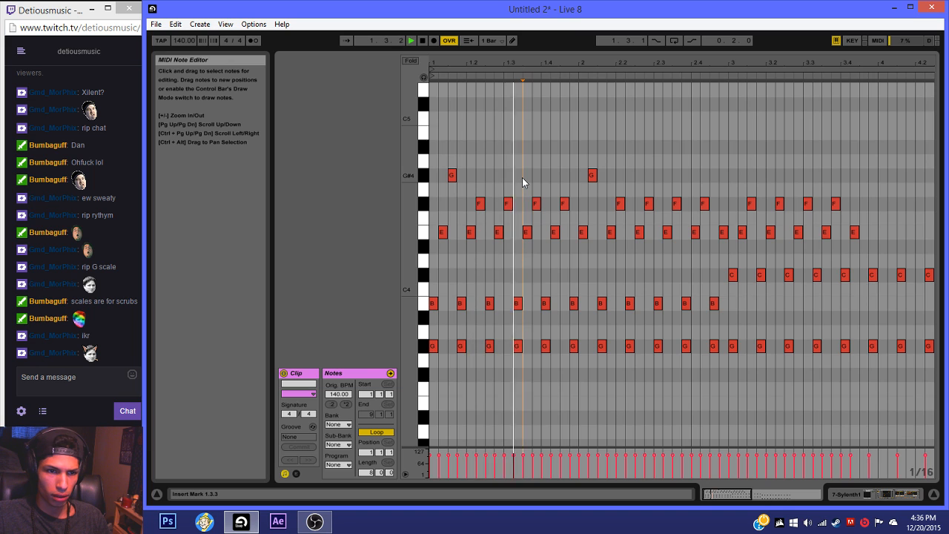
{"action": "key", "text": "space"}
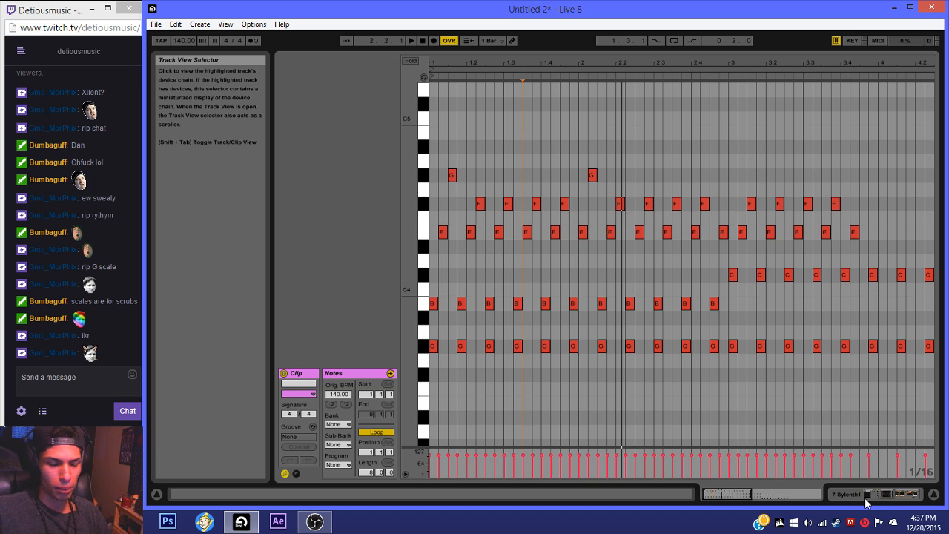
{"action": "key", "text": "space"}
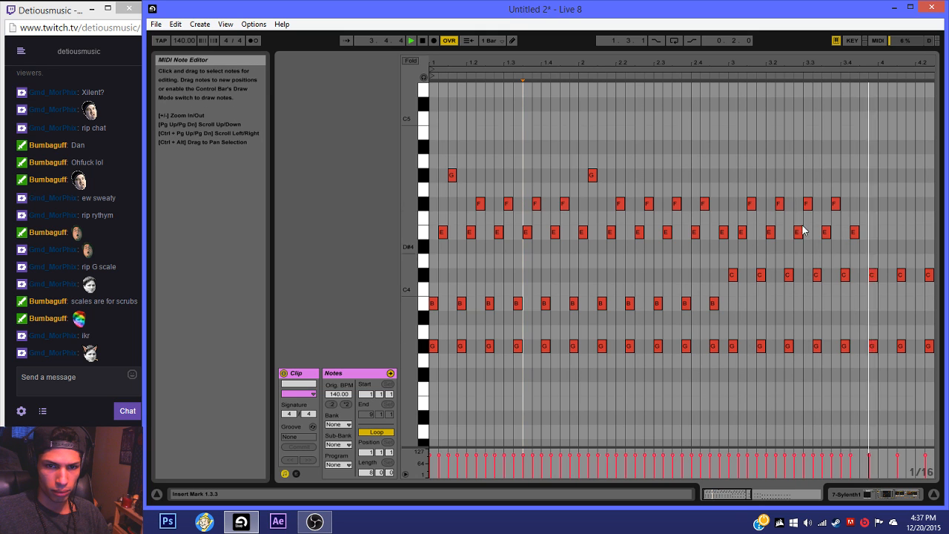
Step: Delete the entire upper E4–G#4 melody above the chord rows
{"action": "left_click_drag", "start_coordinate": [877, 174], "coordinate": [440, 202]}
{"action": "key", "text": "Delete"}
Step: Start a descending melody with G#4 at 1.1.2 and F#4 at 1.1.3, and audition it
{"action": "double_click", "coordinate": [437, 234]}
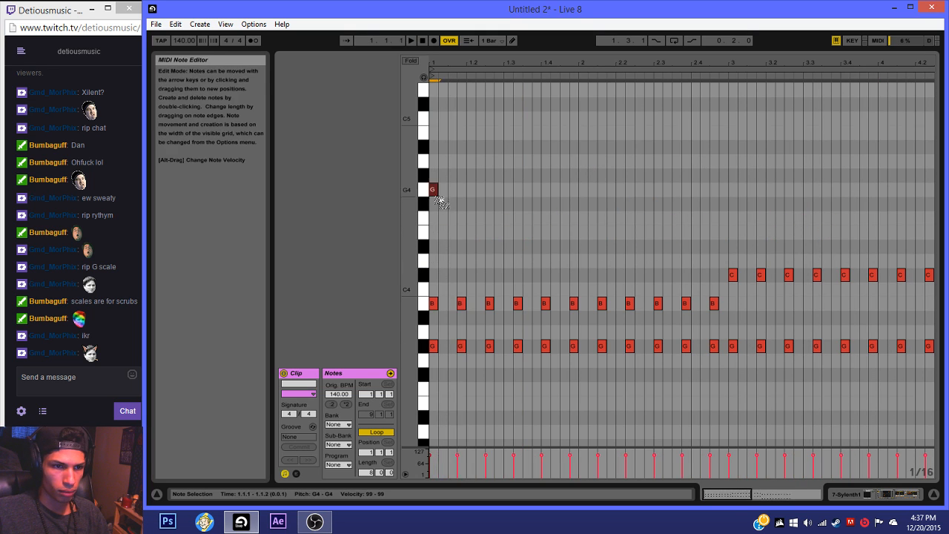
{"action": "double_click", "coordinate": [451, 203]}
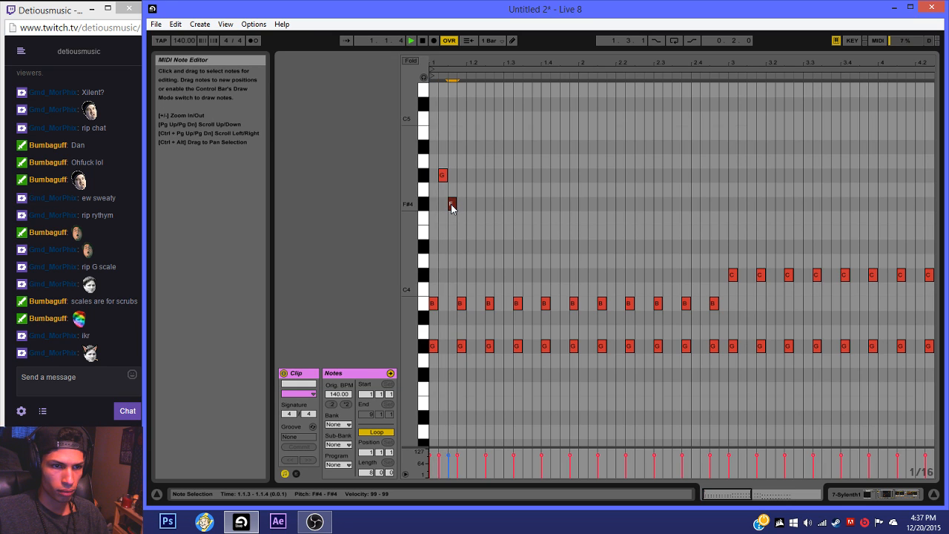
{"action": "key", "text": "space"}
{"action": "key", "text": "space"}
{"action": "key", "text": "space"}
{"action": "key", "text": "space"}
Step: Continue the descending melody with E4 at 1.2.1 and C#4 at 1.2.2
{"action": "left_click", "coordinate": [466, 232]}
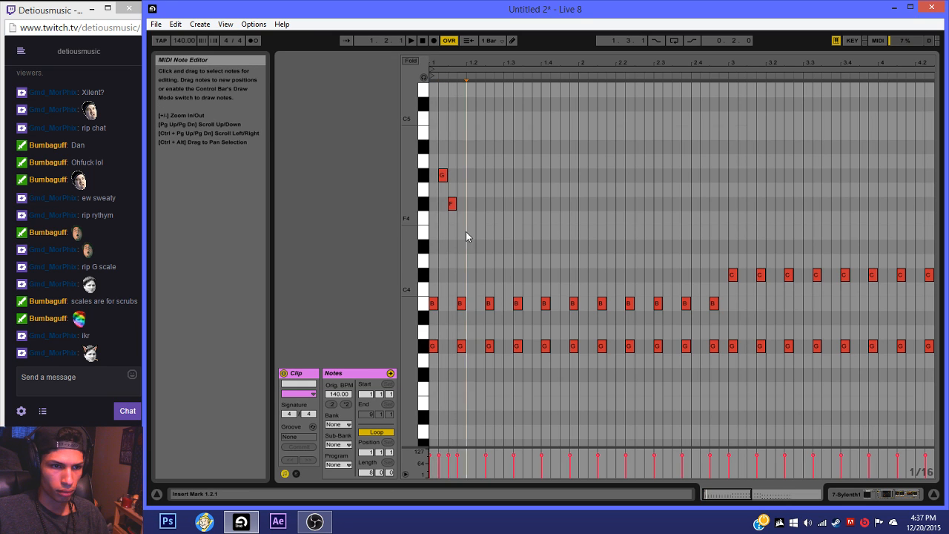
{"action": "double_click", "coordinate": [468, 232]}
{"action": "key", "text": "space"}
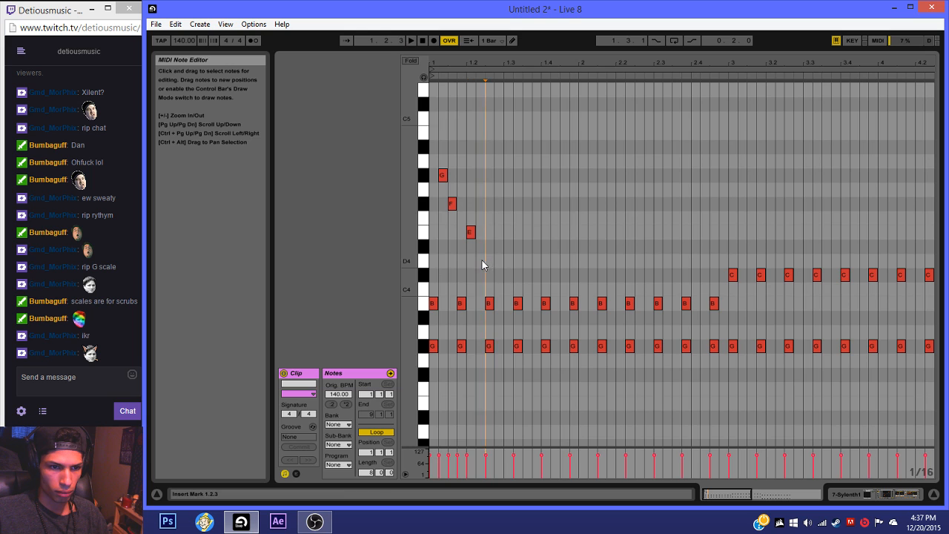
{"action": "double_click", "coordinate": [480, 260]}
{"action": "left_click_drag", "start_coordinate": [482, 260], "coordinate": [480, 274]}
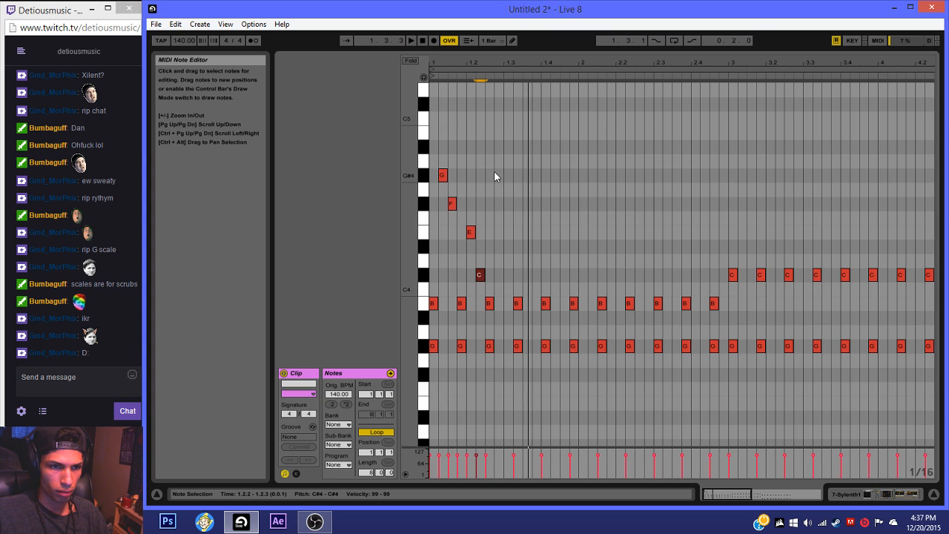
Step: Duplicate the four-note G#4–F#4–E4–C#4 figure up to 2.4.3 and audition the pattern
{"action": "left_click_drag", "start_coordinate": [492, 162], "coordinate": [435, 280]}
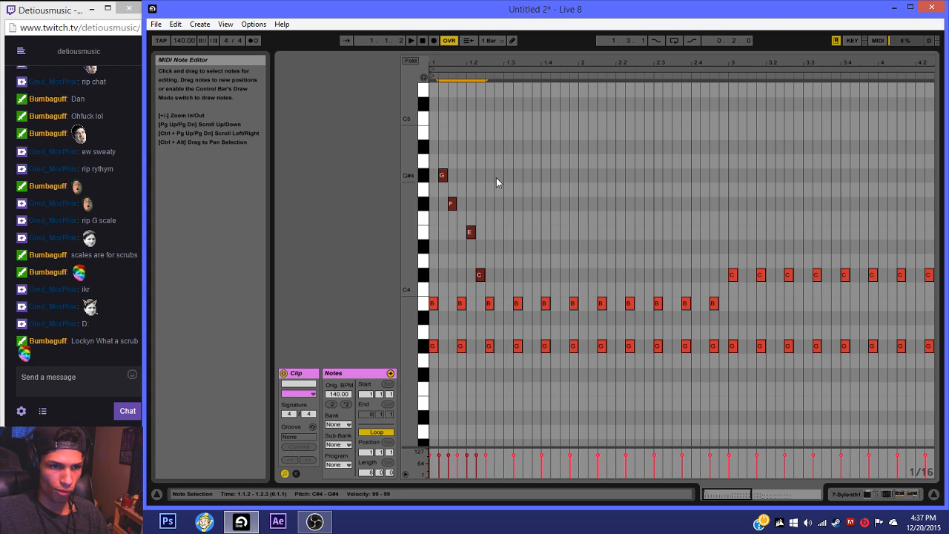
{"action": "left_click_drag", "start_coordinate": [482, 169], "coordinate": [435, 290]}
{"action": "key", "text": "ctrl+d"}
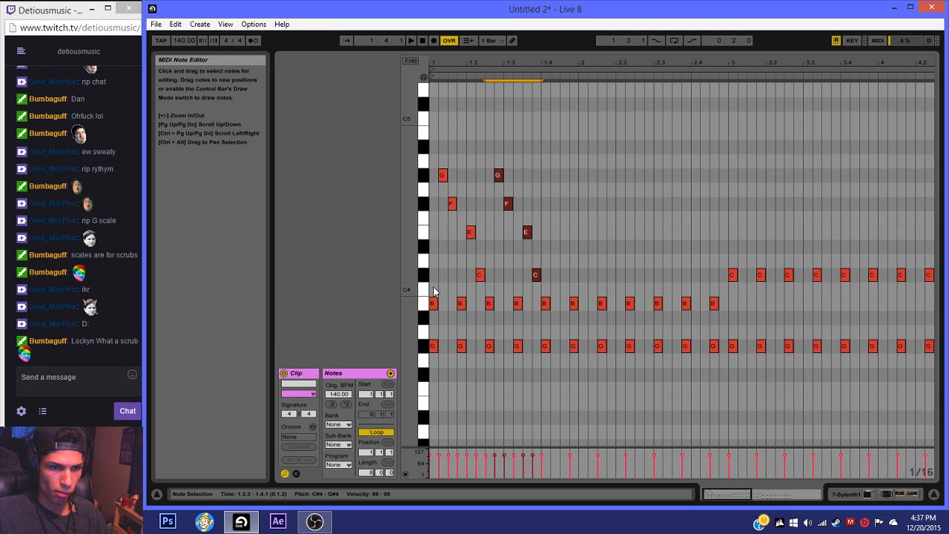
{"action": "key", "text": "ctrl+d"}
{"action": "key", "text": "ctrl+d"}
{"action": "key", "text": "ctrl+d"}
{"action": "key", "text": "space"}
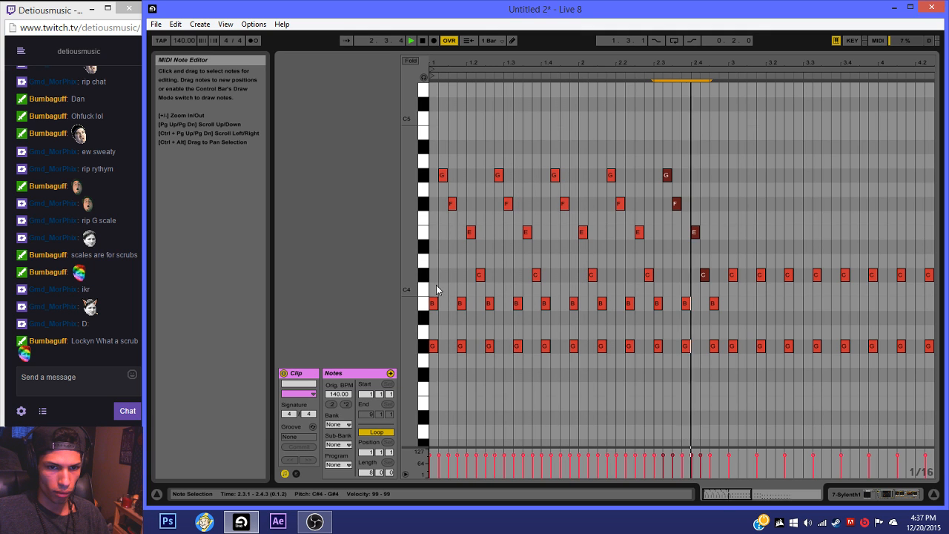
Step: Delete all notes of the descending G#4–C#4 figure in bars 1–2
{"action": "left_click_drag", "start_coordinate": [725, 141], "coordinate": [450, 280]}
{"action": "key", "text": "Delete"}
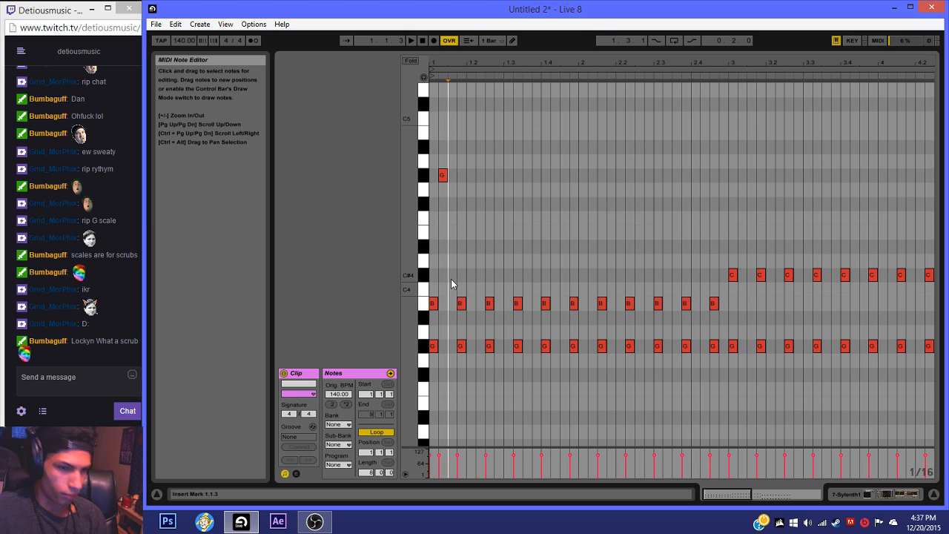
{"action": "left_click", "coordinate": [442, 175]}
{"action": "key", "text": "Delete"}
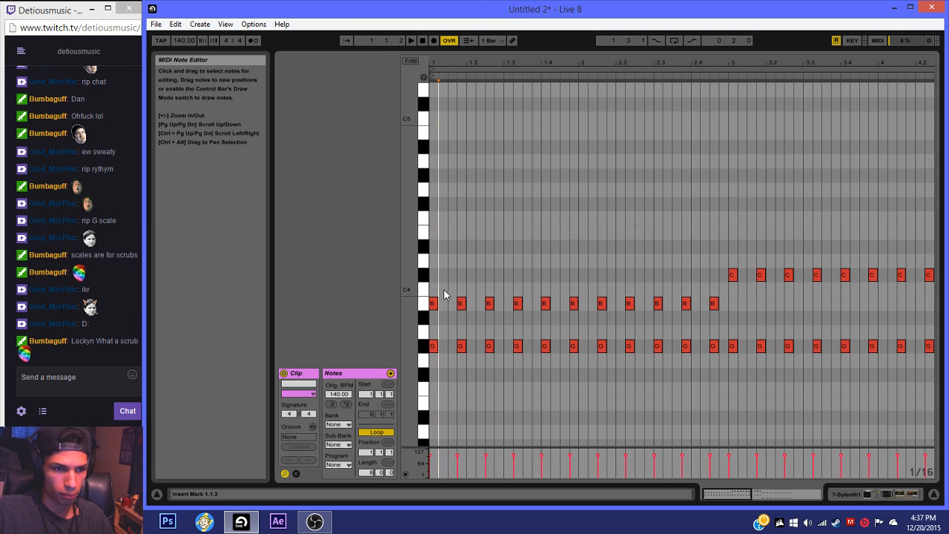
Step: Add C#4 at 1.1.2 and D#4 at 1.1.3, and duplicate the pair repeatedly until 2.4.4
{"action": "double_click", "coordinate": [446, 276]}
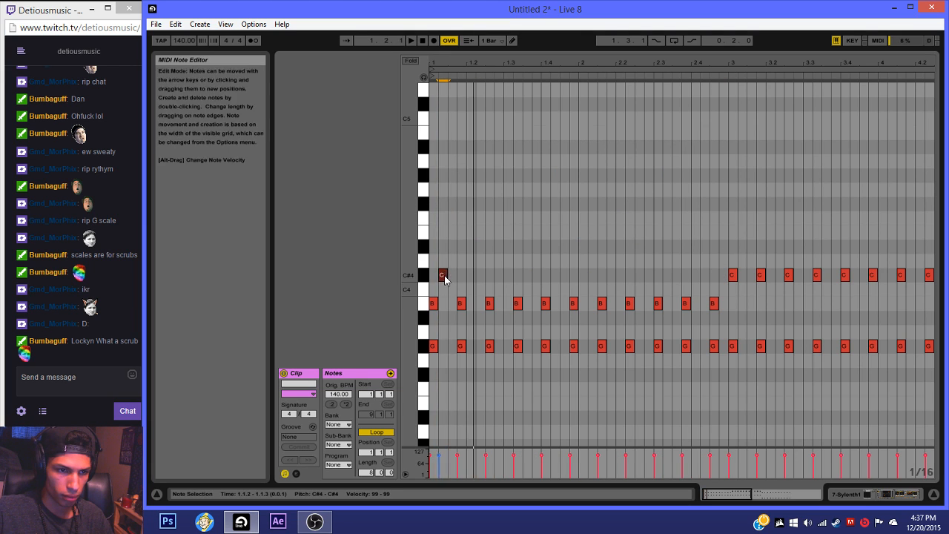
{"action": "double_click", "coordinate": [453, 247]}
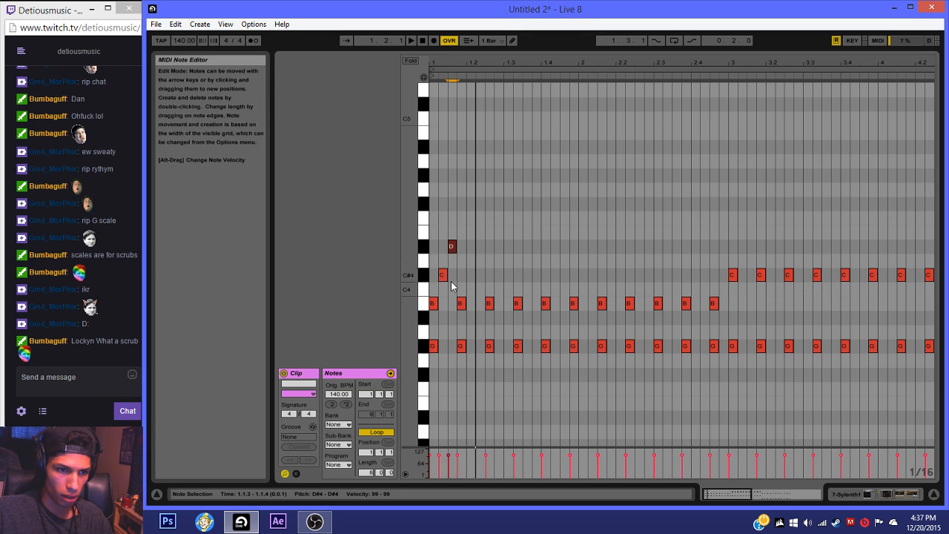
{"action": "left_click", "coordinate": [463, 250]}
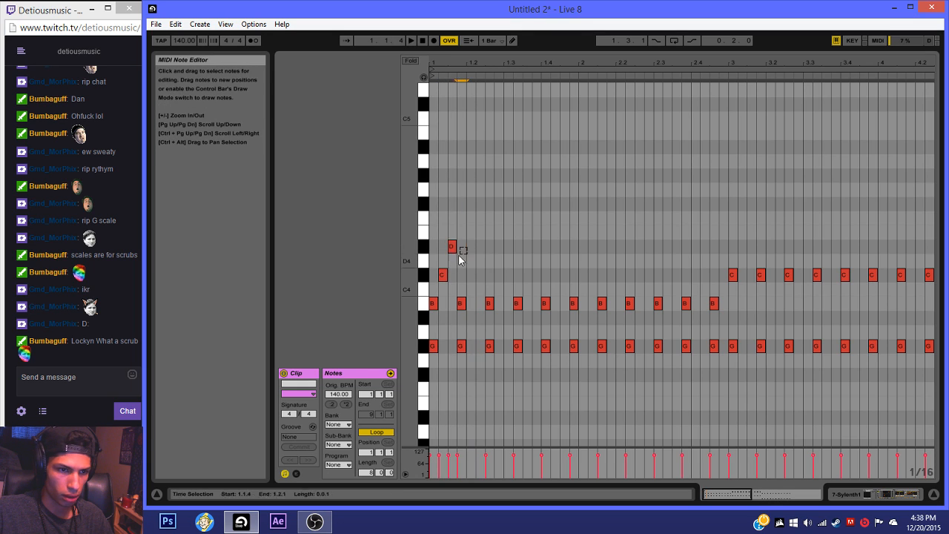
{"action": "left_click_drag", "start_coordinate": [460, 258], "coordinate": [441, 279]}
{"action": "key", "text": "ctrl+d"}
{"action": "key", "text": "ctrl+d"}
{"action": "key", "text": "ctrl+d"}
{"action": "key", "text": "ctrl+d"}
{"action": "key", "text": "ctrl+d"}
{"action": "key", "text": "ctrl+d"}
{"action": "key", "text": "ctrl+d"}
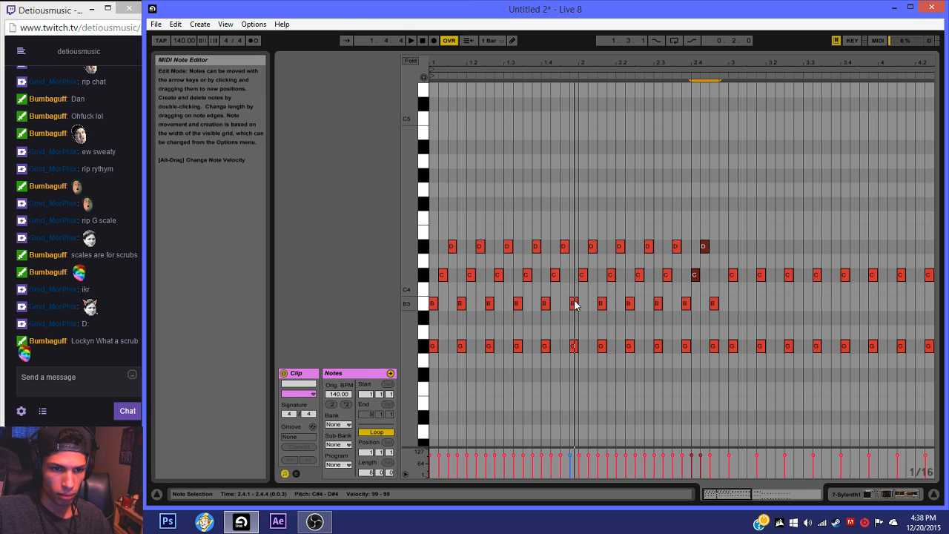
Step: Try the B3 note at 1.4.4 on F4 and return it to B3
{"action": "left_click_drag", "start_coordinate": [575, 304], "coordinate": [577, 254]}
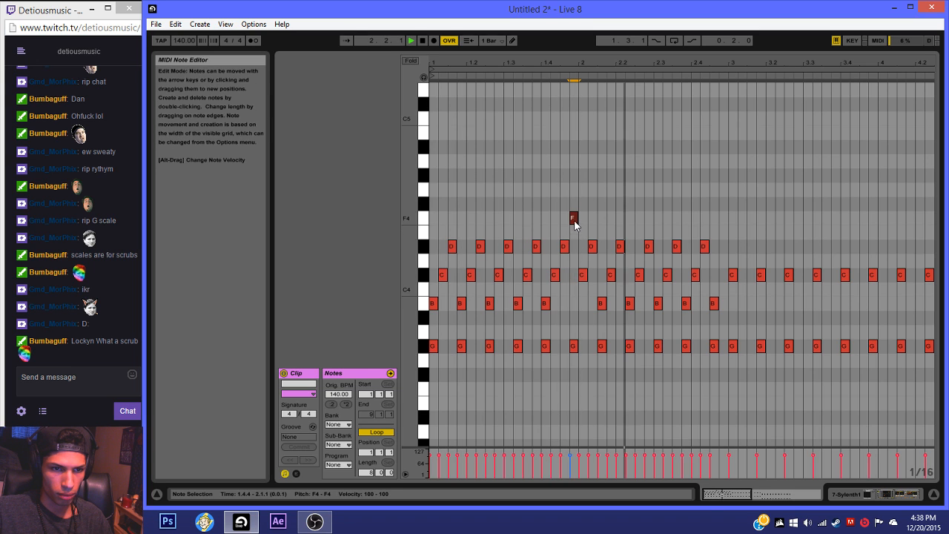
{"action": "mouse_move", "coordinate": [574, 219]}
{"action": "left_mouse_down"}
{"action": "mouse_move", "coordinate": [575, 205]}
{"action": "mouse_move", "coordinate": [577, 244]}
{"action": "left_mouse_up"}
{"action": "left_click", "coordinate": [576, 229]}
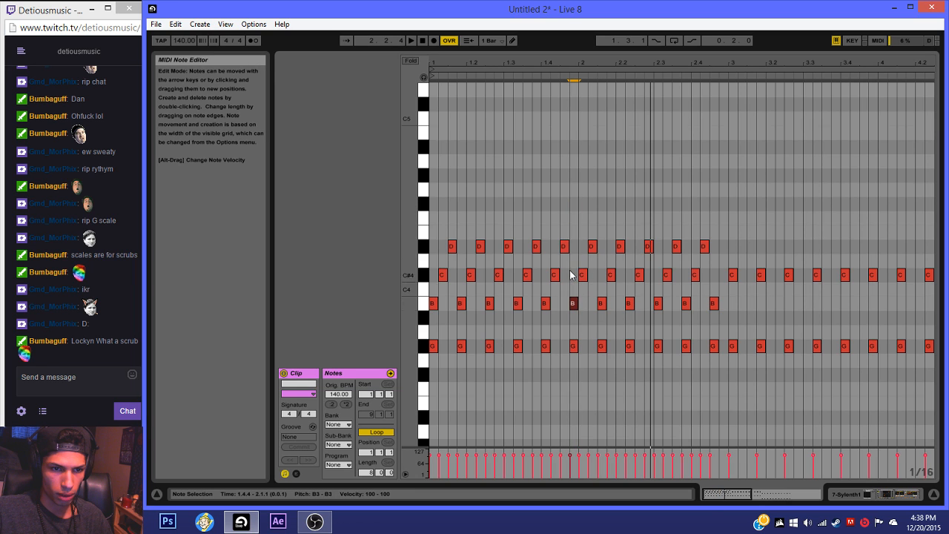
Step: Raise the D#4 note at 1.4.3 to F#4, trying E4 and F4 on the way, and audition it
{"action": "left_click", "coordinate": [564, 247]}
{"action": "left_click", "coordinate": [564, 230]}
{"action": "key", "text": "space"}
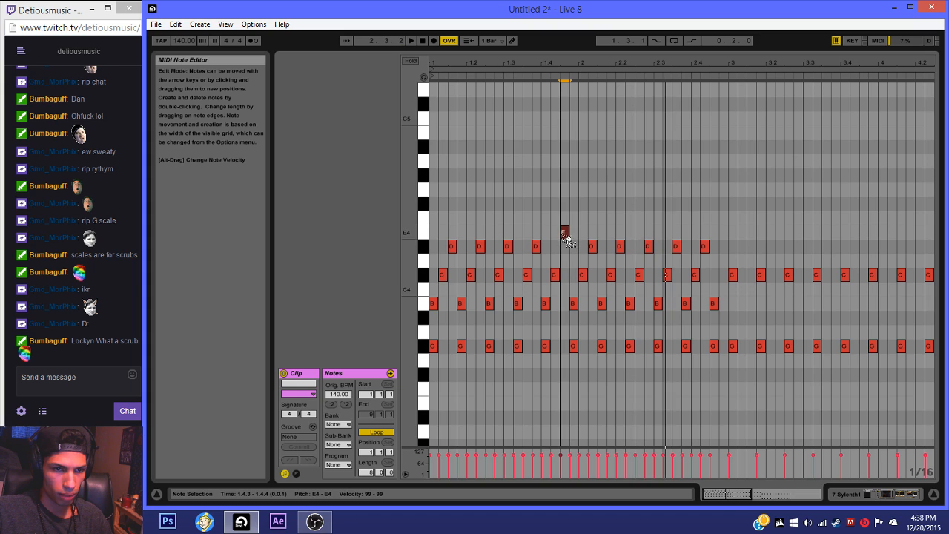
{"action": "left_click_drag", "start_coordinate": [562, 220], "coordinate": [565, 208]}
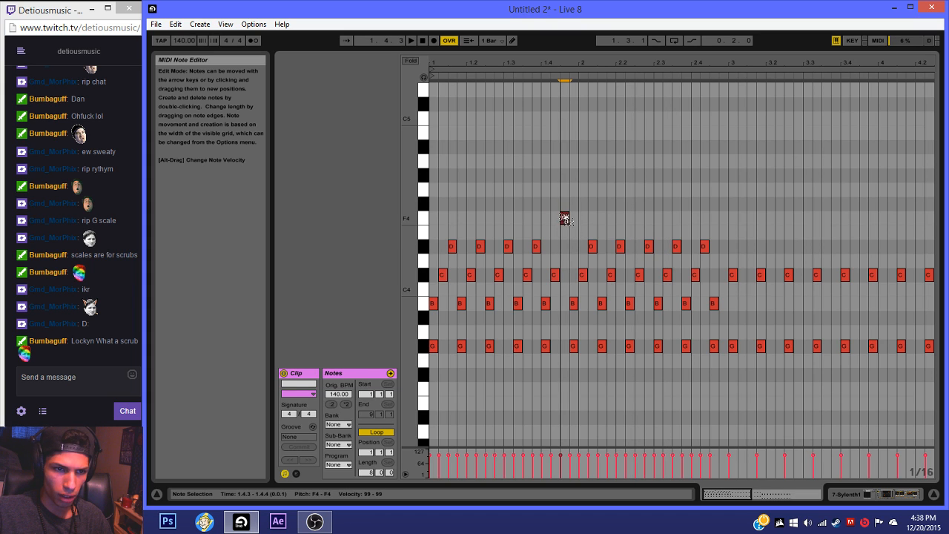
{"action": "left_click_drag", "start_coordinate": [564, 214], "coordinate": [568, 224]}
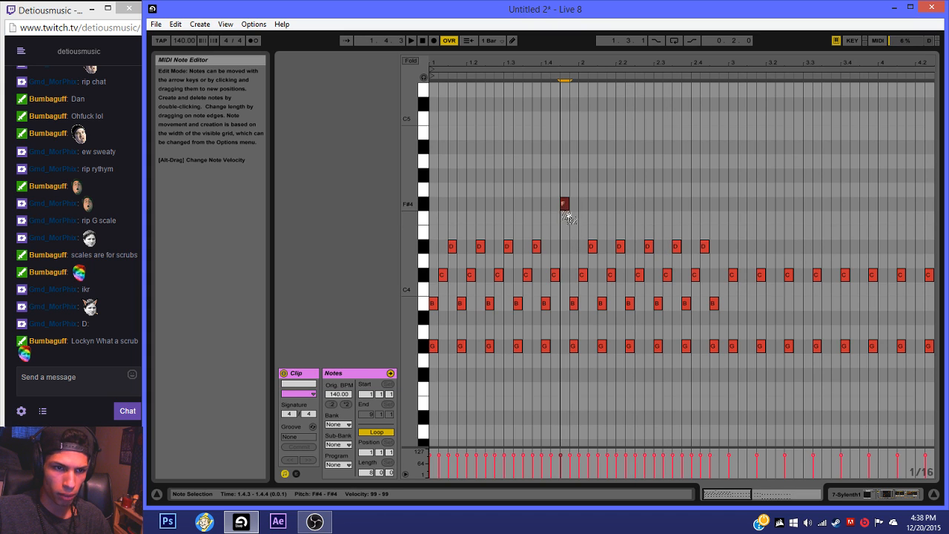
{"action": "key", "text": "space"}
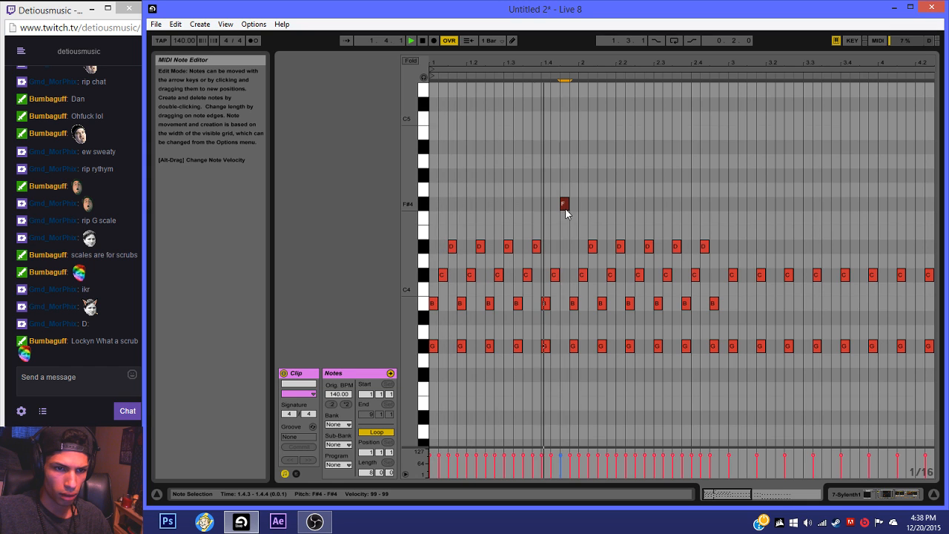
{"action": "key", "text": "space"}
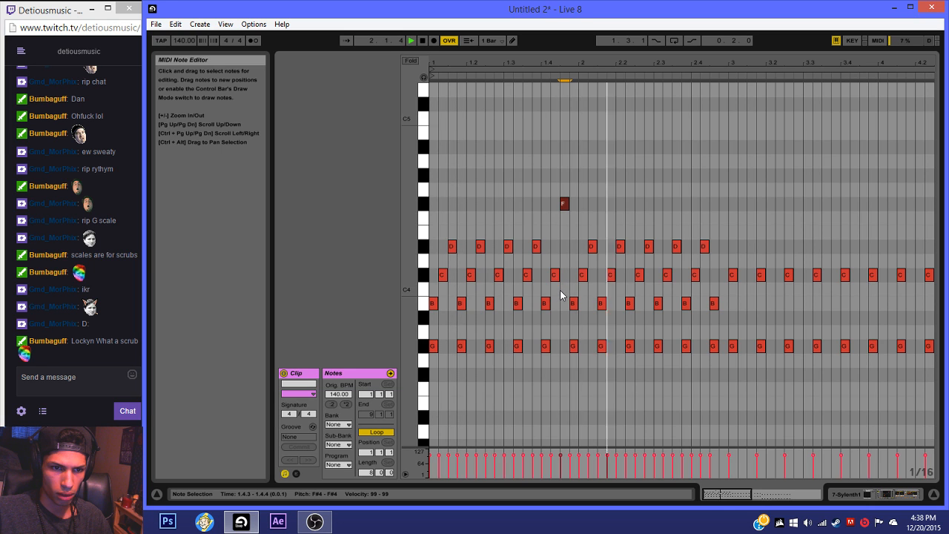
Step: Lower the B3 note at 1.4.4 to A#3 and audition the change
{"action": "mouse_move", "coordinate": [571, 302]}
{"action": "left_mouse_down"}
{"action": "mouse_move", "coordinate": [586, 232]}
{"action": "mouse_move", "coordinate": [576, 178]}
{"action": "mouse_move", "coordinate": [572, 319]}
{"action": "left_mouse_up"}
{"action": "left_click", "coordinate": [574, 197]}
{"action": "key", "text": "space"}
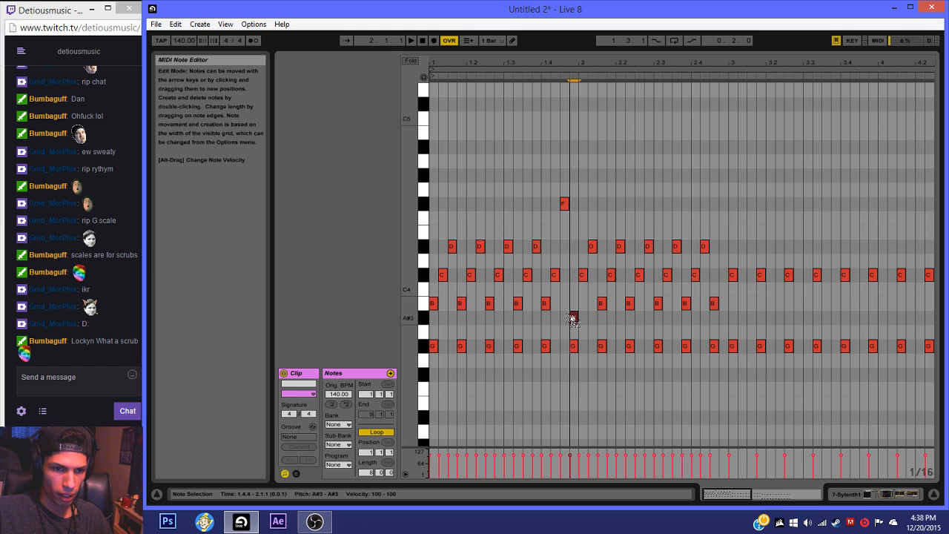
Step: Return the A#3 note at 1.4.4 to B3 and audition the clip from 1.4.3
{"action": "key", "text": "space"}
{"action": "left_click", "coordinate": [558, 310]}
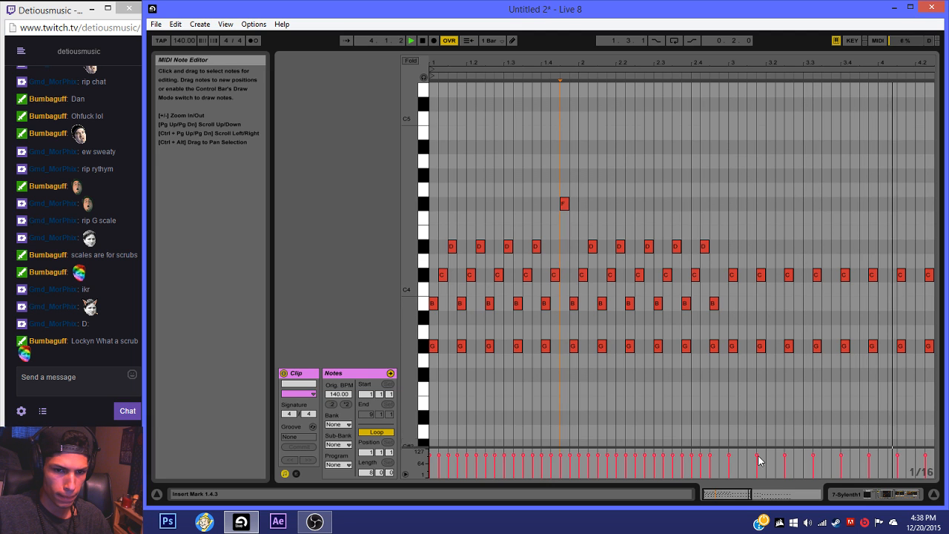
{"action": "left_click_drag", "start_coordinate": [715, 489], "coordinate": [719, 468]}
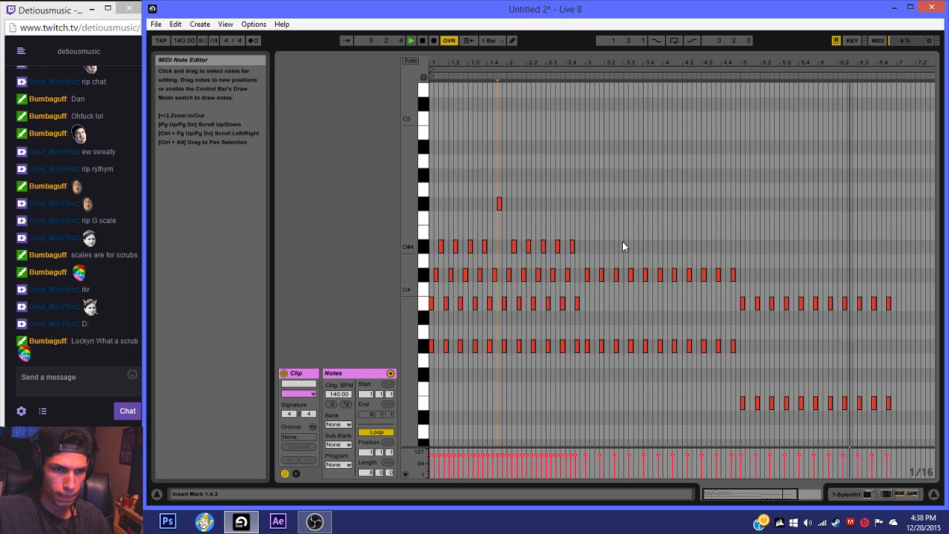
Step: Delete all C#4, D#4 and F#4 melody notes in bars 1 and 2, and play the clip from the start
{"action": "mouse_move", "coordinate": [622, 241]}
{"action": "left_mouse_down"}
{"action": "mouse_move", "coordinate": [496, 235]}
{"action": "mouse_move", "coordinate": [399, 247]}
{"action": "left_mouse_up"}
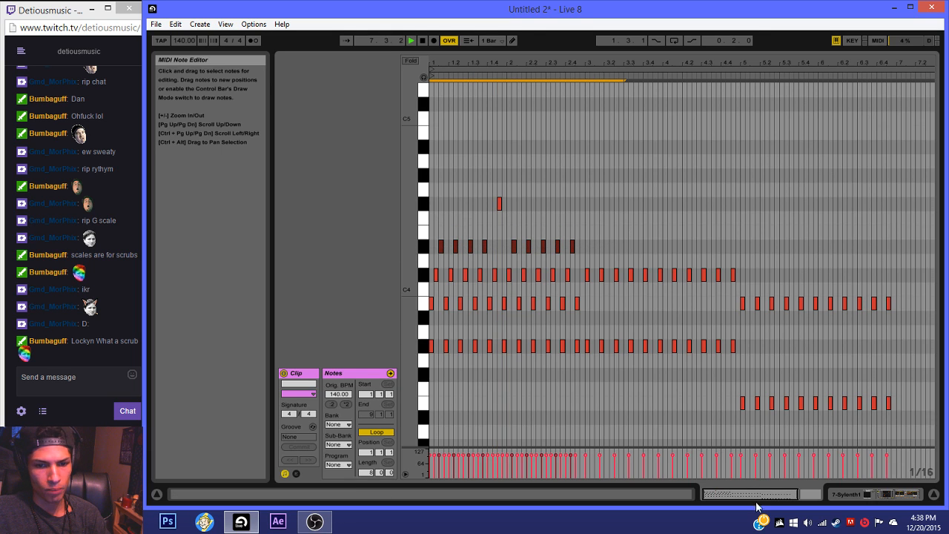
{"action": "left_click", "coordinate": [600, 218]}
{"action": "left_click_drag", "start_coordinate": [600, 217], "coordinate": [509, 247]}
{"action": "left_click_drag", "start_coordinate": [576, 209], "coordinate": [456, 278]}
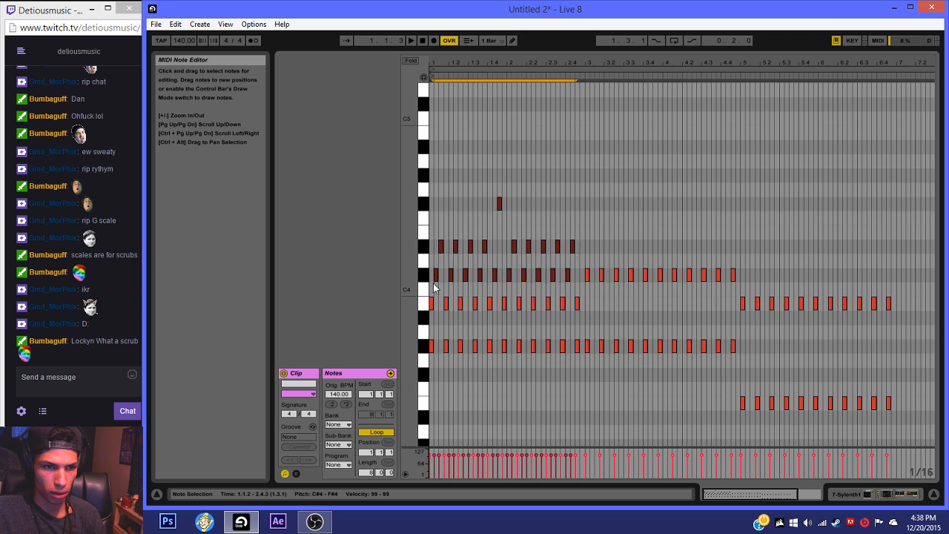
{"action": "key", "text": "Delete"}
{"action": "key", "text": "space"}
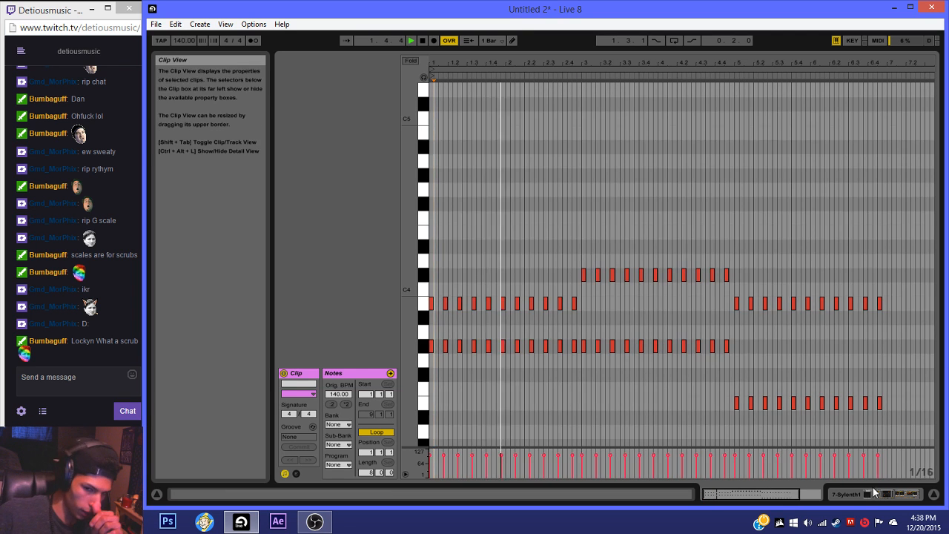
Step: Show the Sylenth1 track's devices, bypass the Reverb and set Filter A Cutoff to 534.75 Hz
{"action": "left_click", "coordinate": [872, 491]}
{"action": "left_click", "coordinate": [649, 374]}
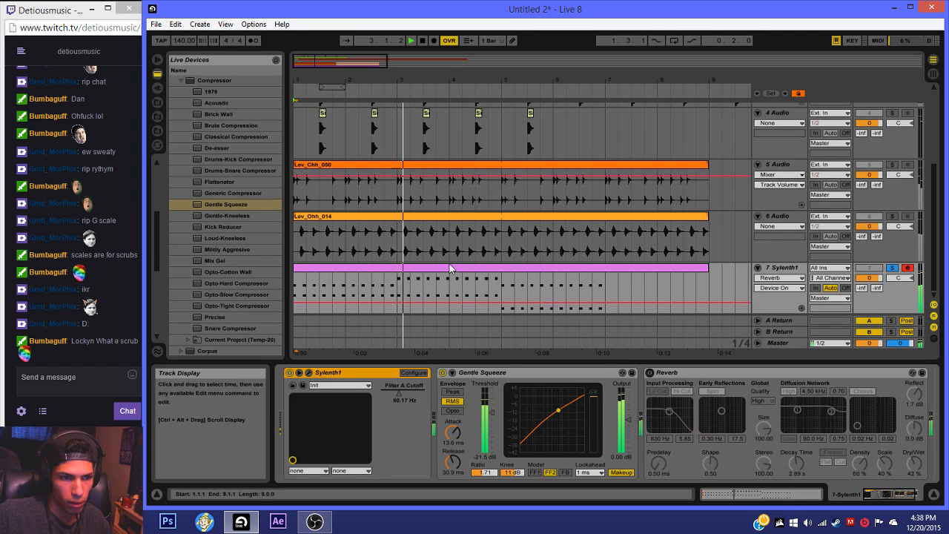
{"action": "left_click_drag", "start_coordinate": [405, 390], "coordinate": [409, 390]}
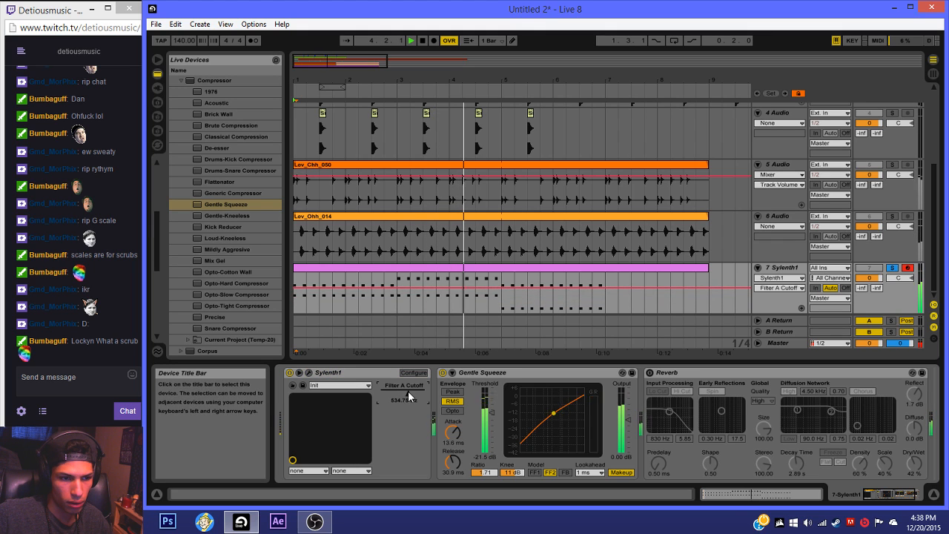
Step: Switch the Reverb on, set its Dry/Wet to 30% and its Decay Time to 2.11 s
{"action": "left_click", "coordinate": [650, 374]}
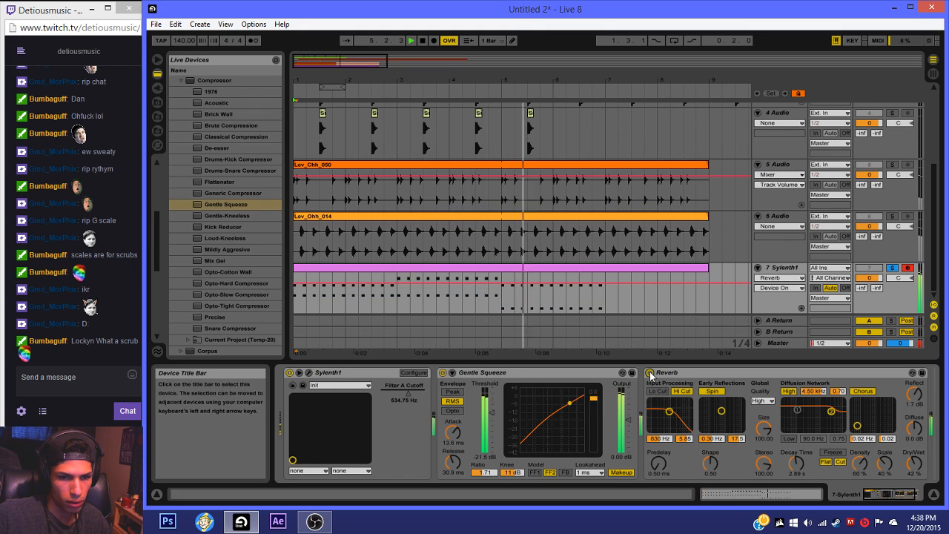
{"action": "left_click_drag", "start_coordinate": [915, 460], "coordinate": [916, 464]}
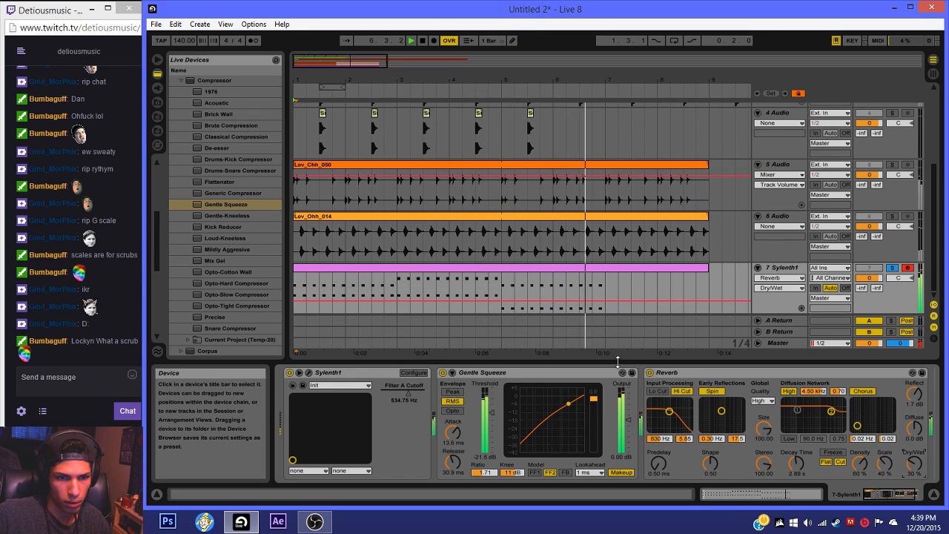
{"action": "key", "text": "space"}
{"action": "left_click", "coordinate": [445, 268]}
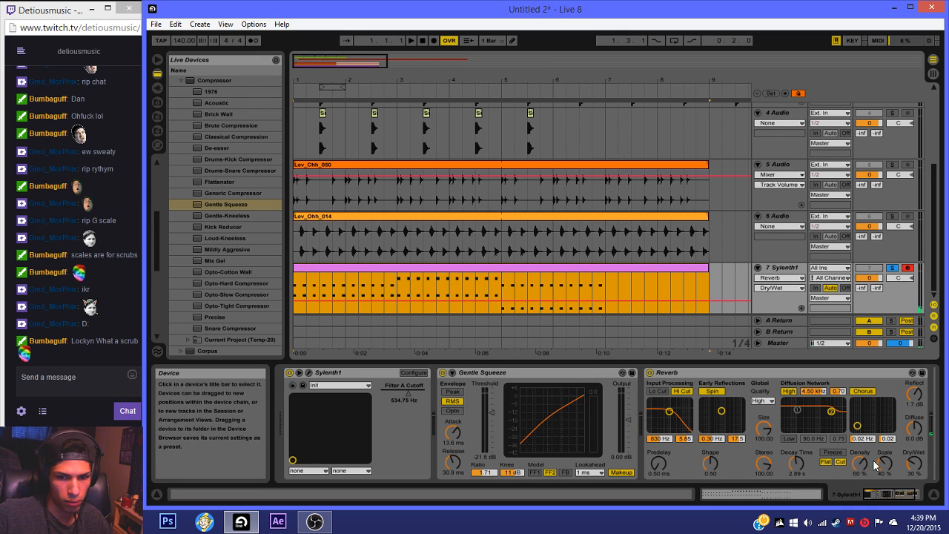
{"action": "left_click_drag", "start_coordinate": [802, 461], "coordinate": [802, 466]}
Step: Enable the Reverb's Lo Cut, disable Hi Cut, set the input filter to 949 Hz with width 2.09, and audition it
{"action": "left_click", "coordinate": [657, 392]}
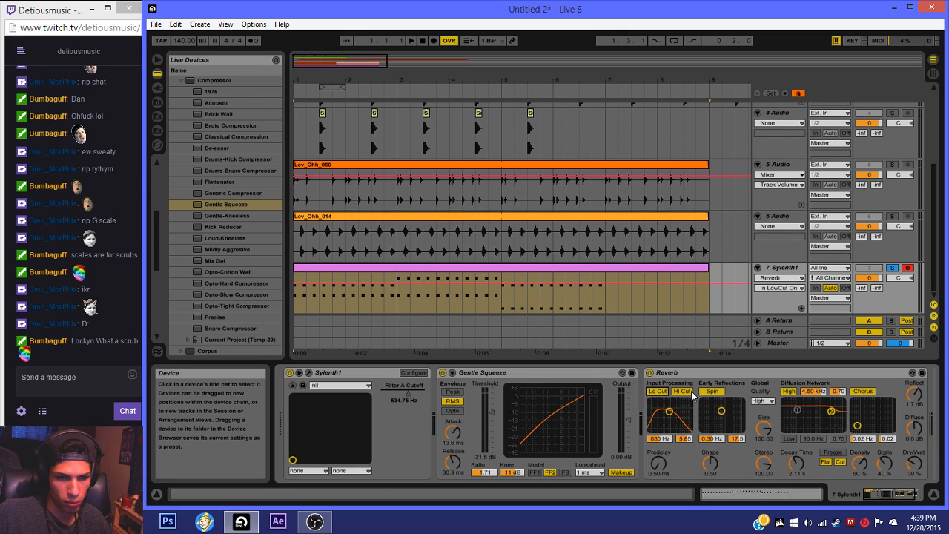
{"action": "left_click", "coordinate": [682, 391]}
{"action": "left_click_drag", "start_coordinate": [669, 412], "coordinate": [663, 418]}
{"action": "key", "text": "space"}
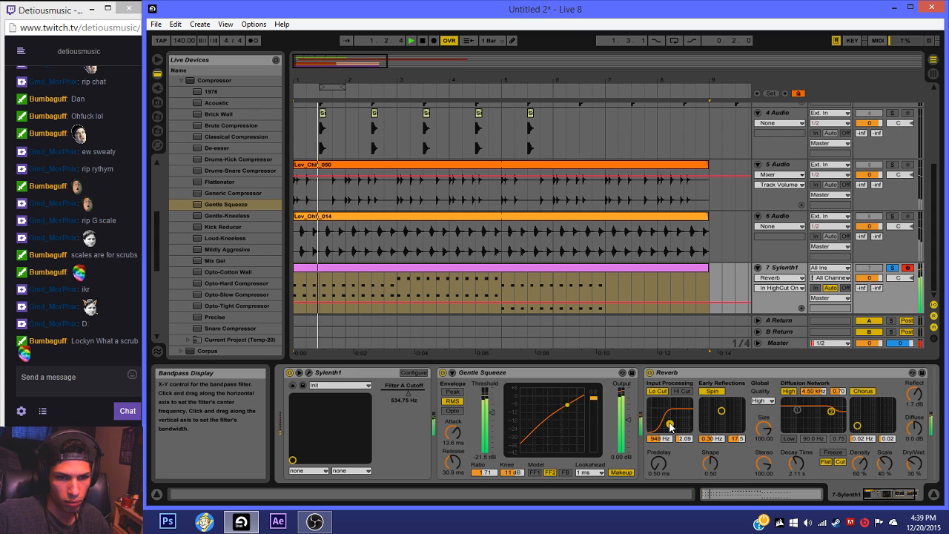
Step: In Sylenth1, turn the phaser off and the chorus on, adjust the chorus Depth and set its Dry/Wet to 40%
{"action": "left_click", "coordinate": [309, 372]}
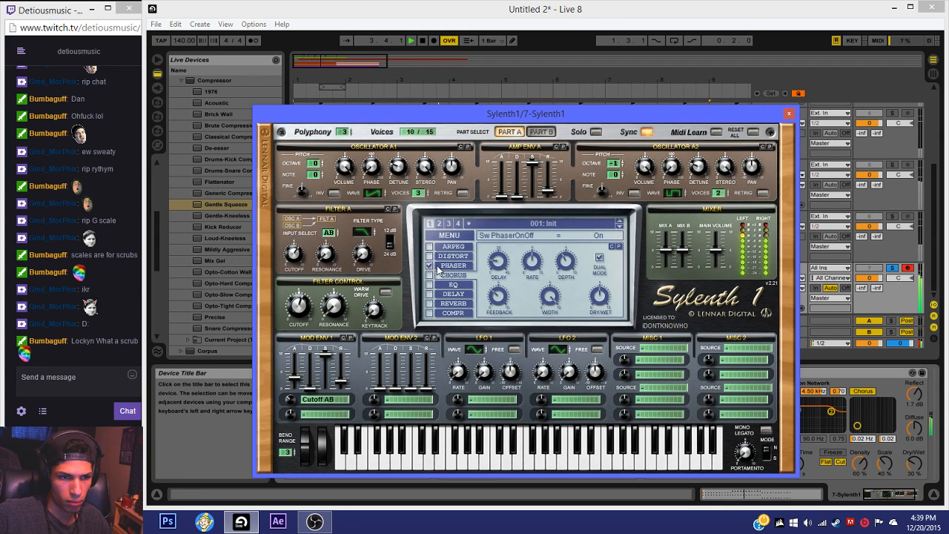
{"action": "left_click", "coordinate": [442, 267]}
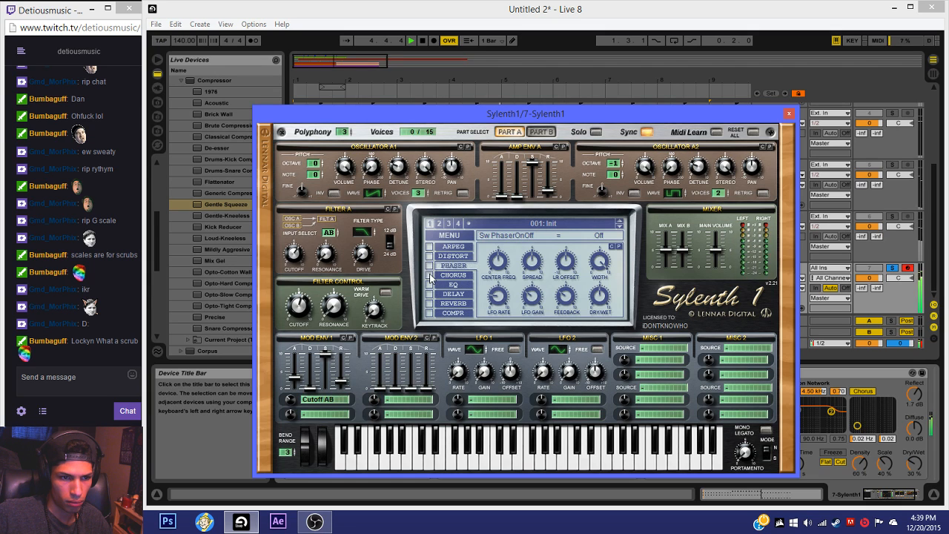
{"action": "left_click", "coordinate": [430, 276]}
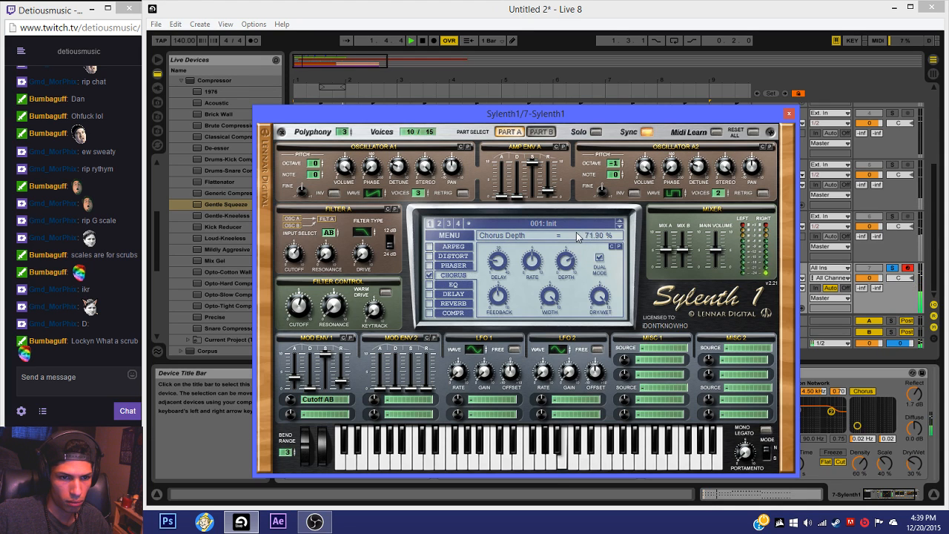
{"action": "left_click_drag", "start_coordinate": [577, 242], "coordinate": [578, 248]}
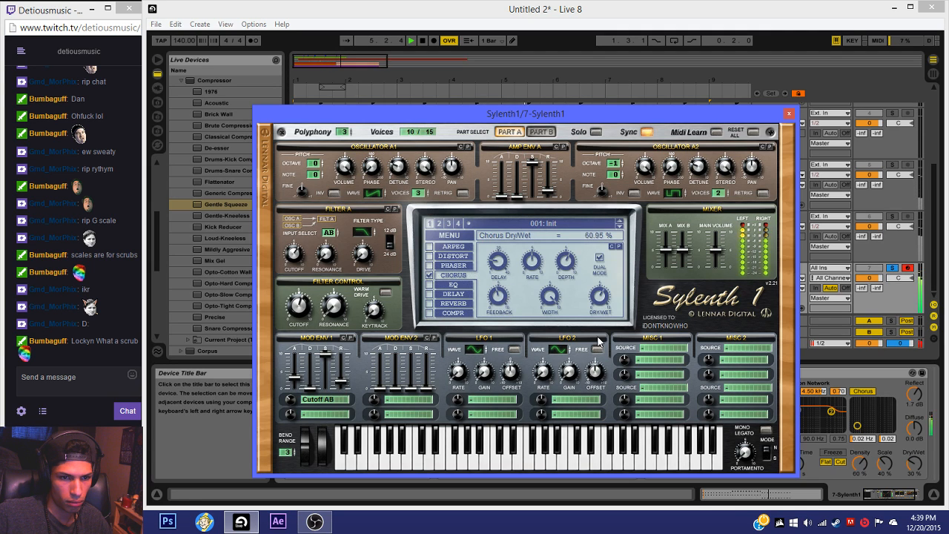
{"action": "left_click_drag", "start_coordinate": [598, 340], "coordinate": [596, 366]}
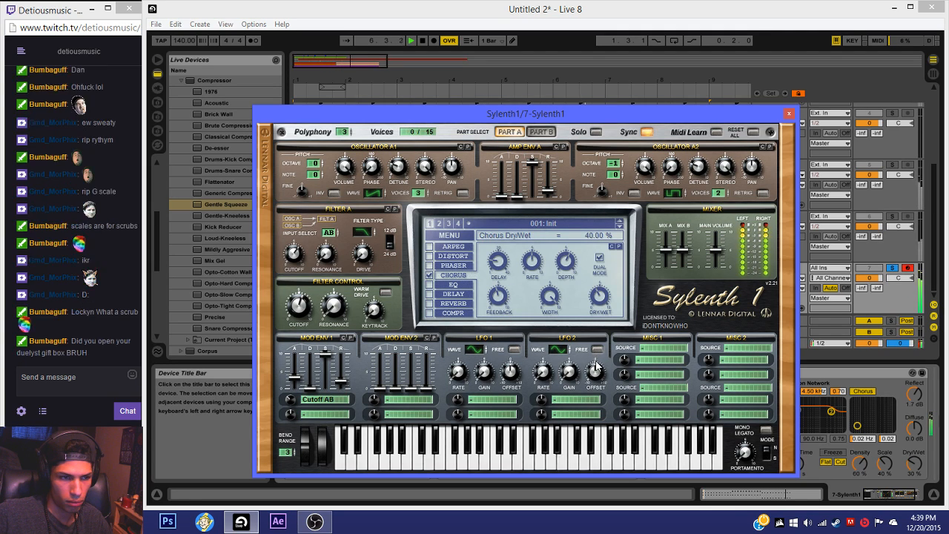
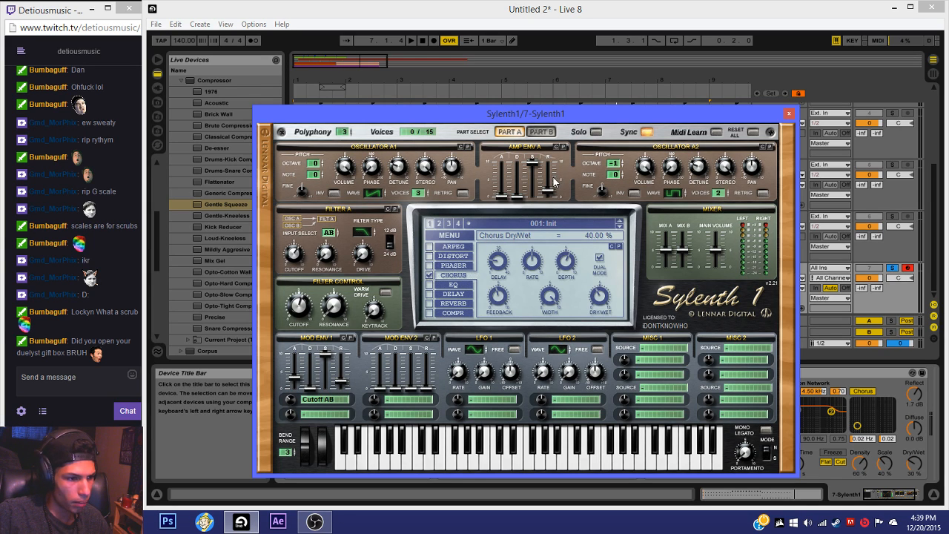
{"action": "left_click", "coordinate": [789, 113]}
Step: Lower Sylenth1's Filter A Cutoff to 103.89 Hz and audition the clip
{"action": "left_click", "coordinate": [402, 286]}
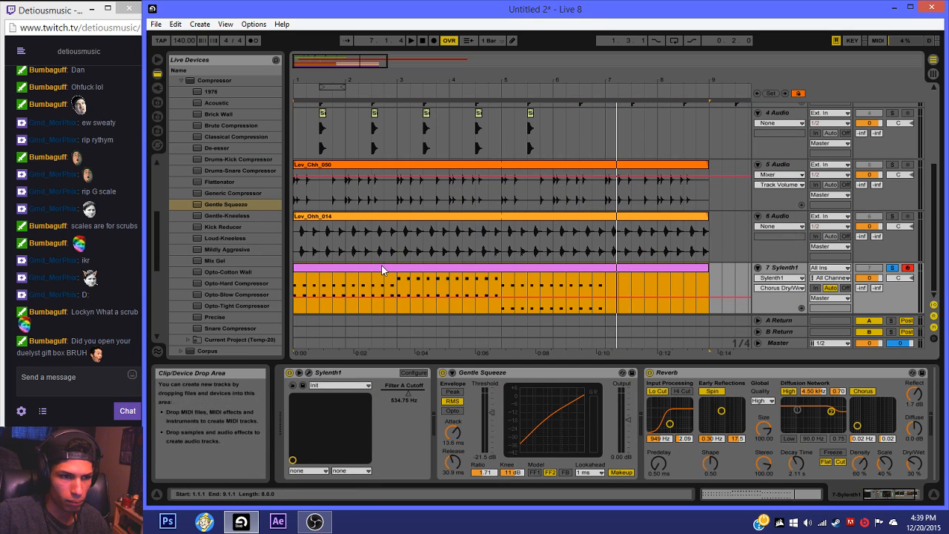
{"action": "left_click", "coordinate": [401, 391]}
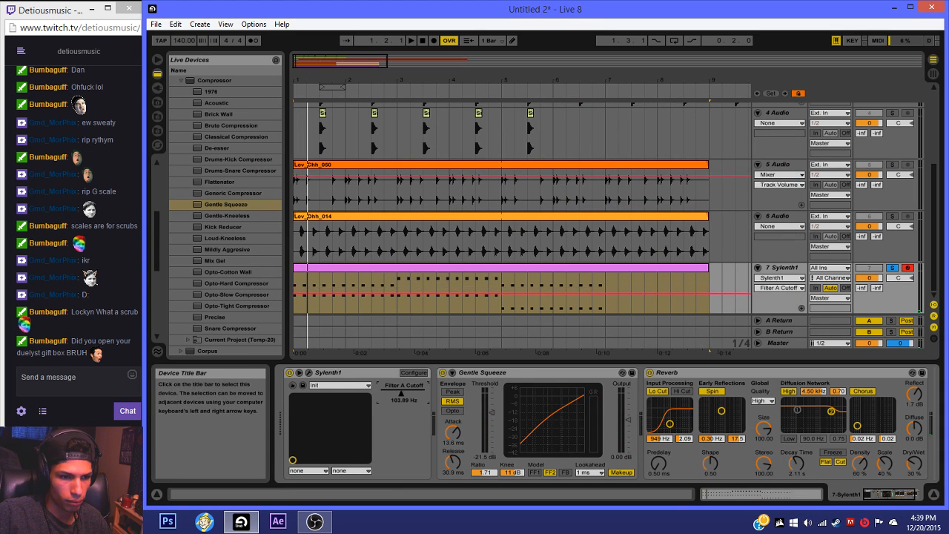
{"action": "key", "text": "space"}
Step: Open the Sylenth1 clip's notes and set the grid to 1/8 triplets
{"action": "double_click", "coordinate": [341, 267]}
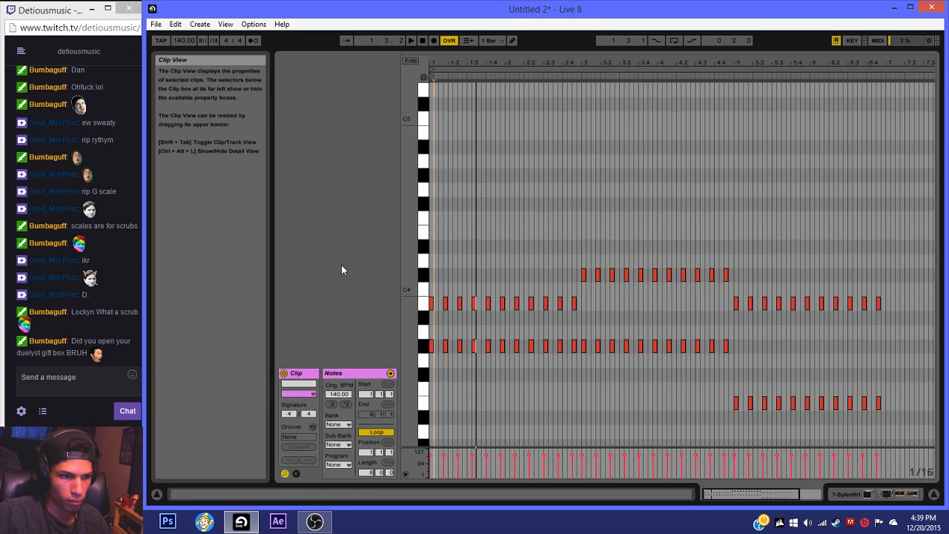
{"action": "left_click_drag", "start_coordinate": [726, 493], "coordinate": [720, 519]}
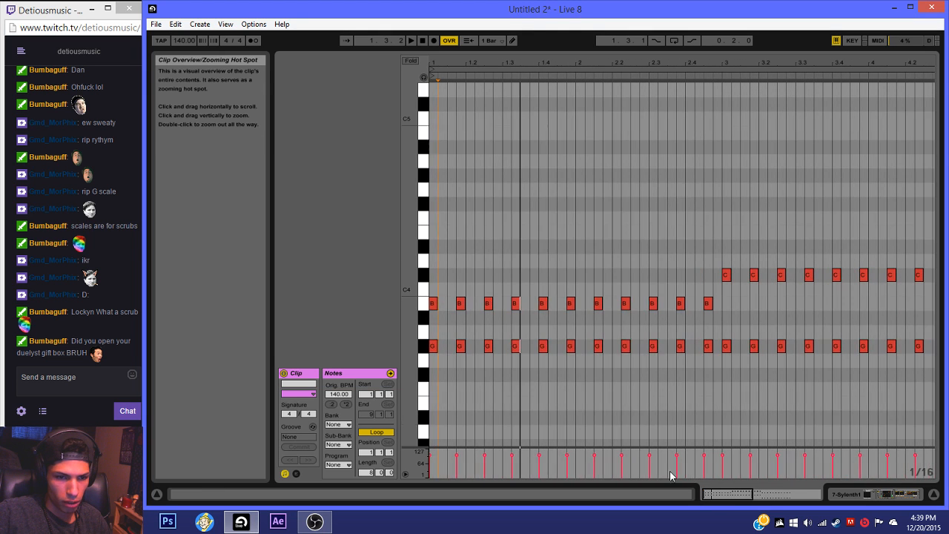
{"action": "right_click", "coordinate": [673, 377]}
{"action": "left_click", "coordinate": [567, 333]}
{"action": "right_click", "coordinate": [561, 327]}
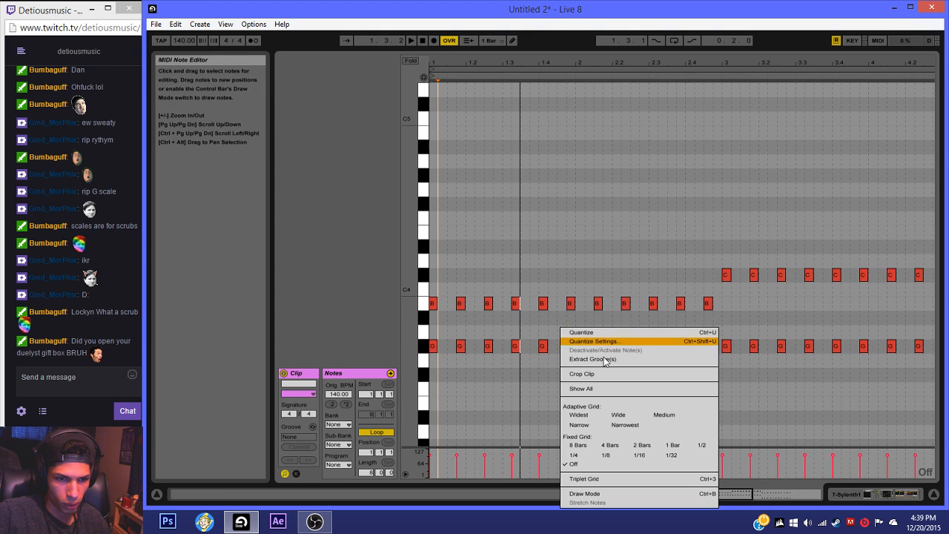
{"action": "left_click", "coordinate": [606, 455]}
{"action": "right_click", "coordinate": [552, 356]}
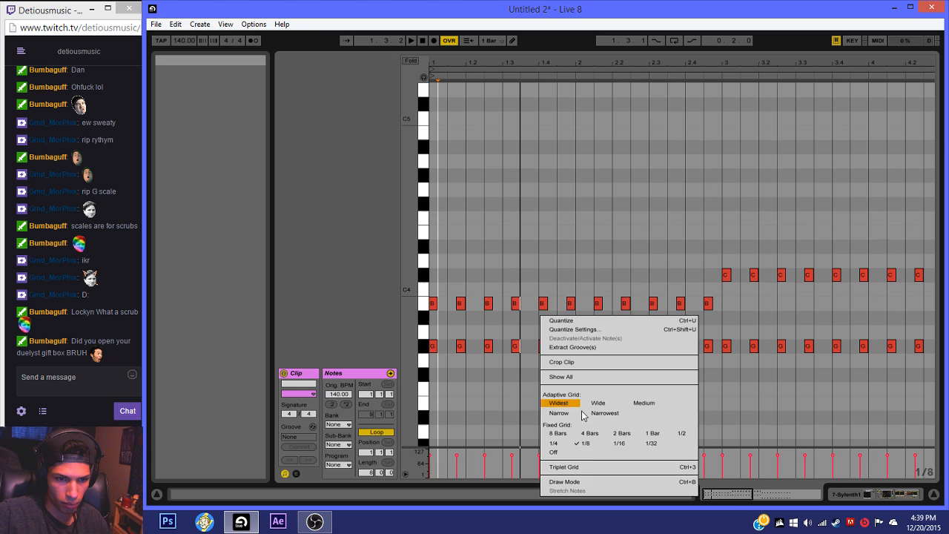
{"action": "left_click", "coordinate": [585, 472]}
Step: Try two C#4 notes on the triplet grid in the first two beats of bar 1, and delete them
{"action": "double_click", "coordinate": [447, 289]}
{"action": "key", "text": "space"}
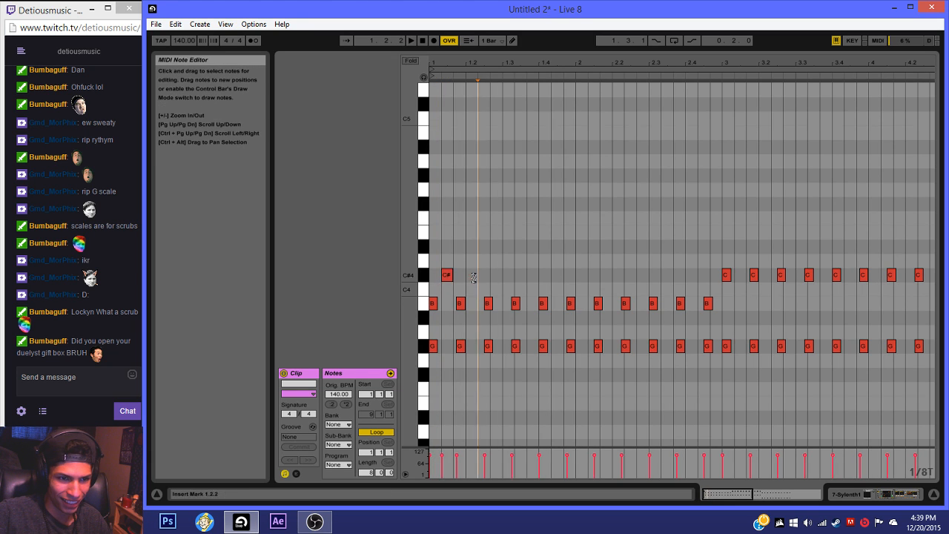
{"action": "double_click", "coordinate": [478, 278]}
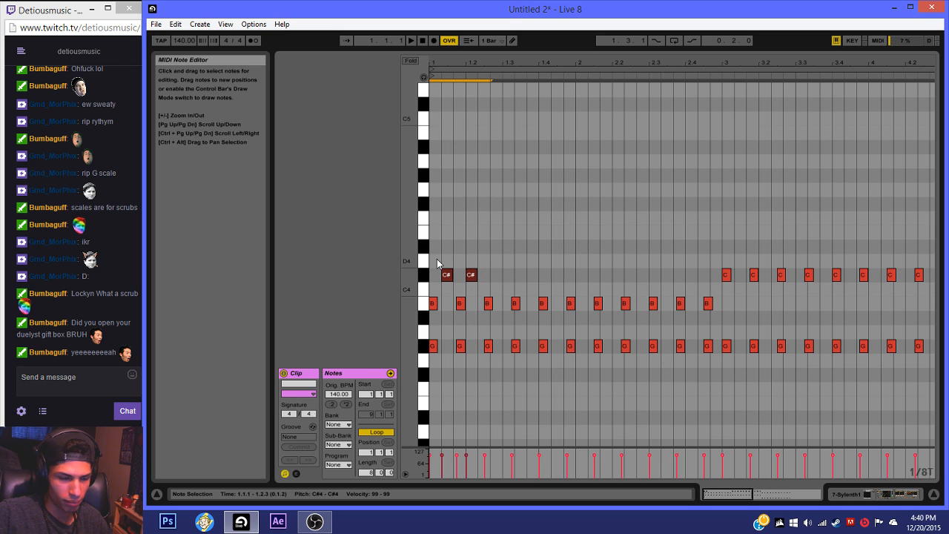
{"action": "key", "text": "Delete"}
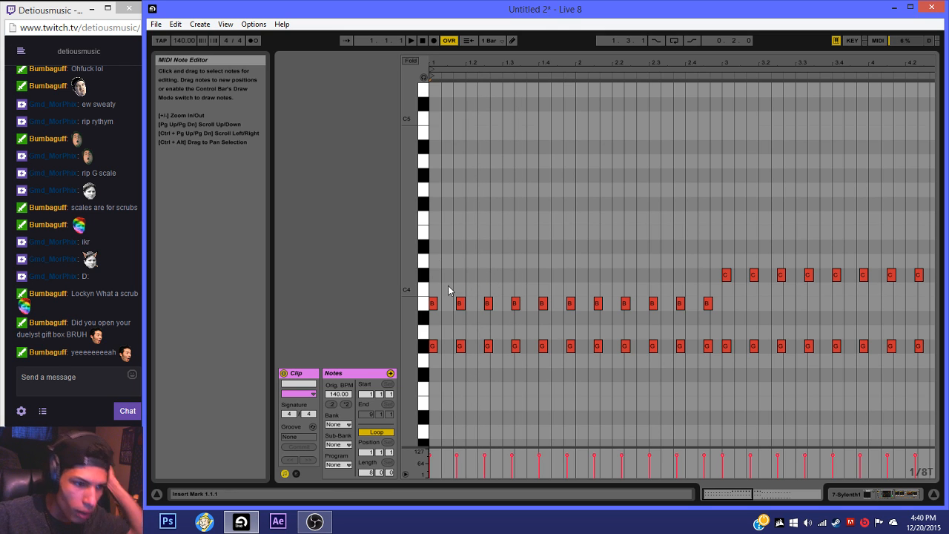
Step: Return to the arrangement, select the Sylenth1 clip and play it from the start
{"action": "key", "text": "Tab"}
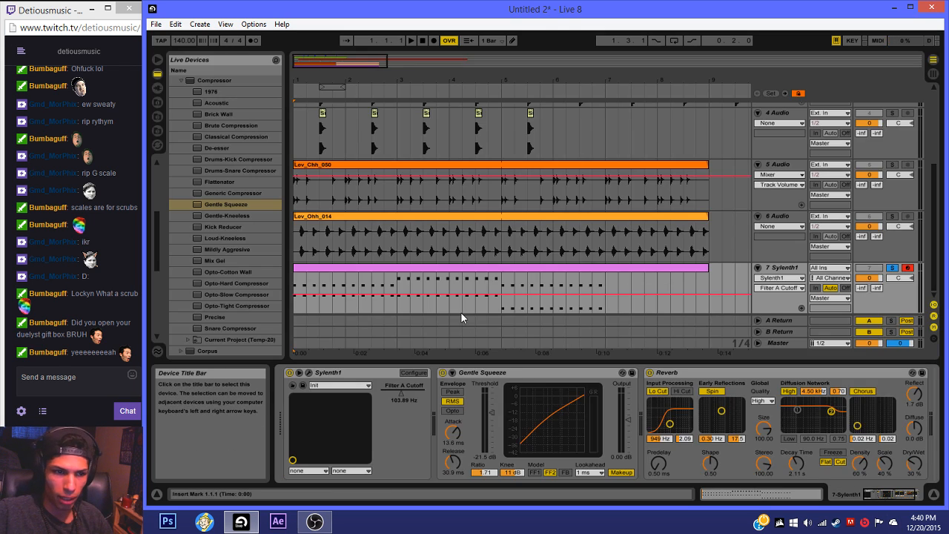
{"action": "left_click", "coordinate": [453, 271]}
{"action": "key", "text": "space"}
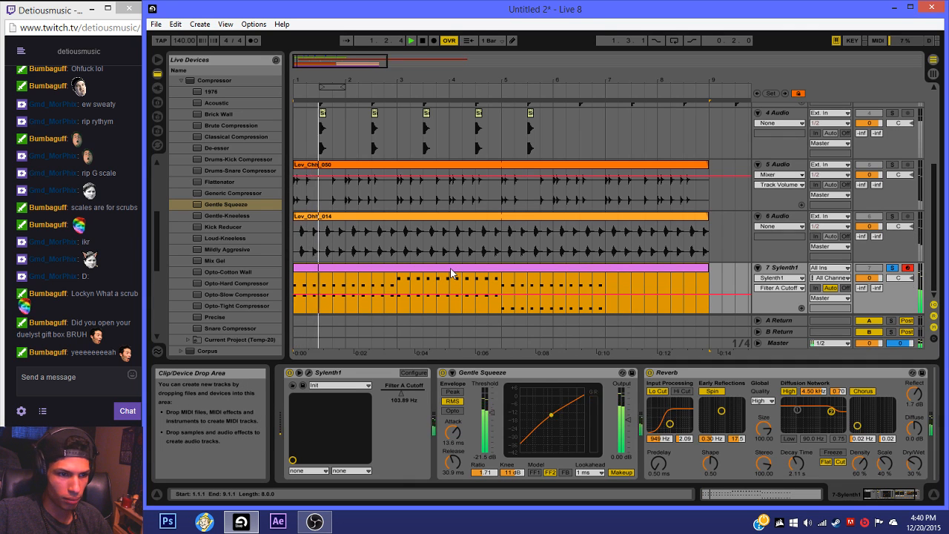
Step: Unsolo the Sylenth1 track, play the full mix and slightly lower Sylenth1's chorus Dry/Wet
{"action": "left_click", "coordinate": [891, 269]}
{"action": "key", "text": "space"}
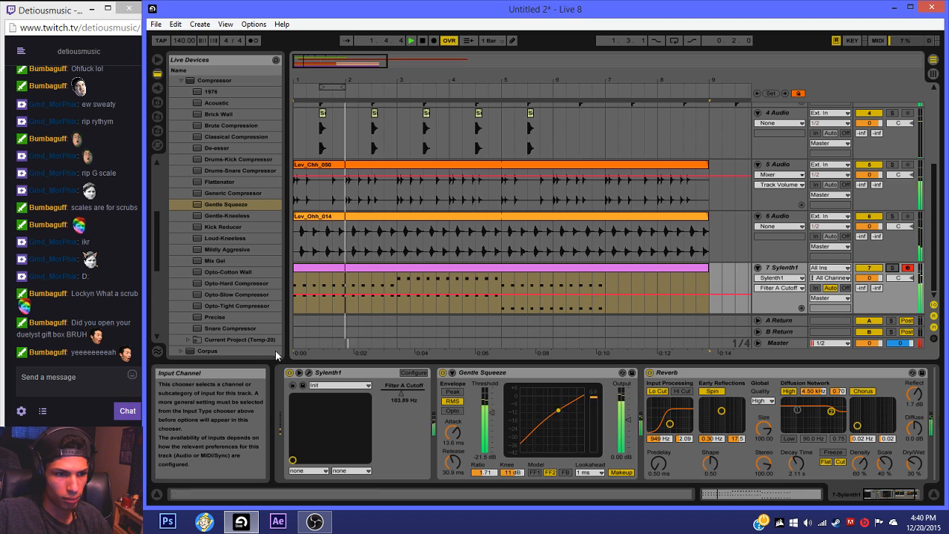
{"action": "left_click", "coordinate": [303, 384]}
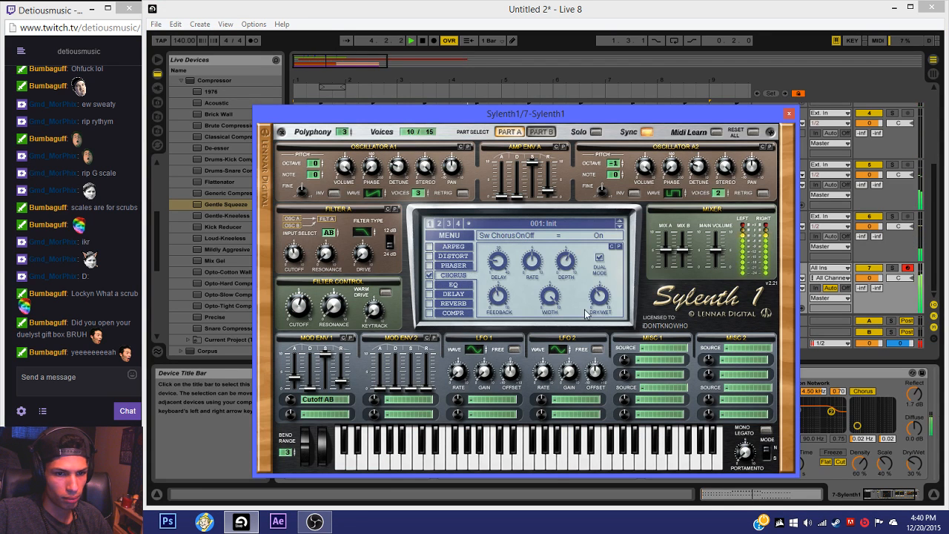
{"action": "left_click", "coordinate": [789, 112]}
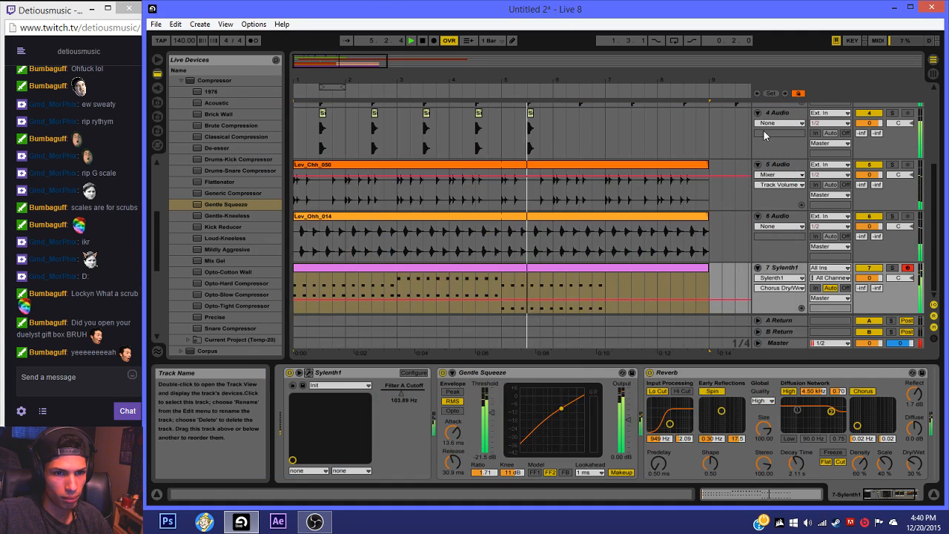
Step: Loop the arrangement over the eight-bar Sylenth1 clip
{"action": "left_click", "coordinate": [601, 271]}
{"action": "right_click", "coordinate": [600, 274]}
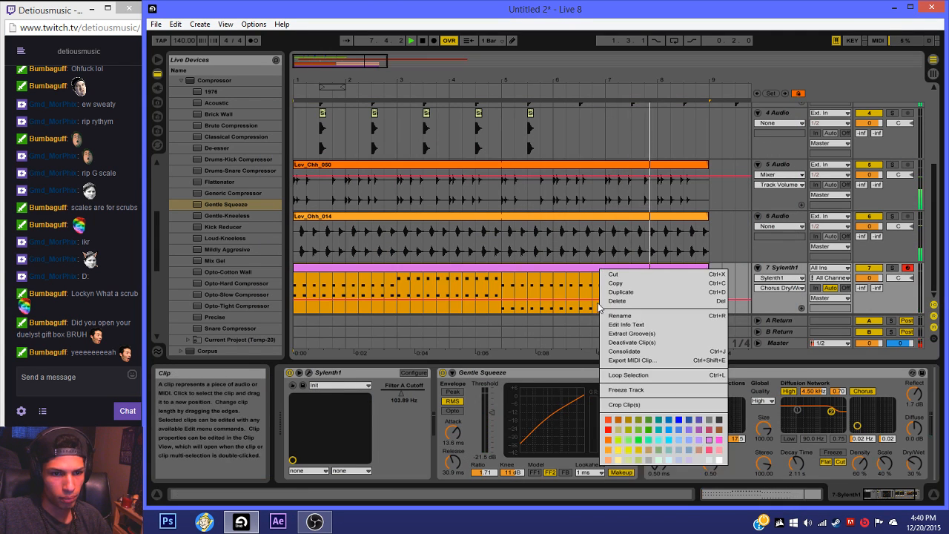
{"action": "left_click", "coordinate": [611, 370]}
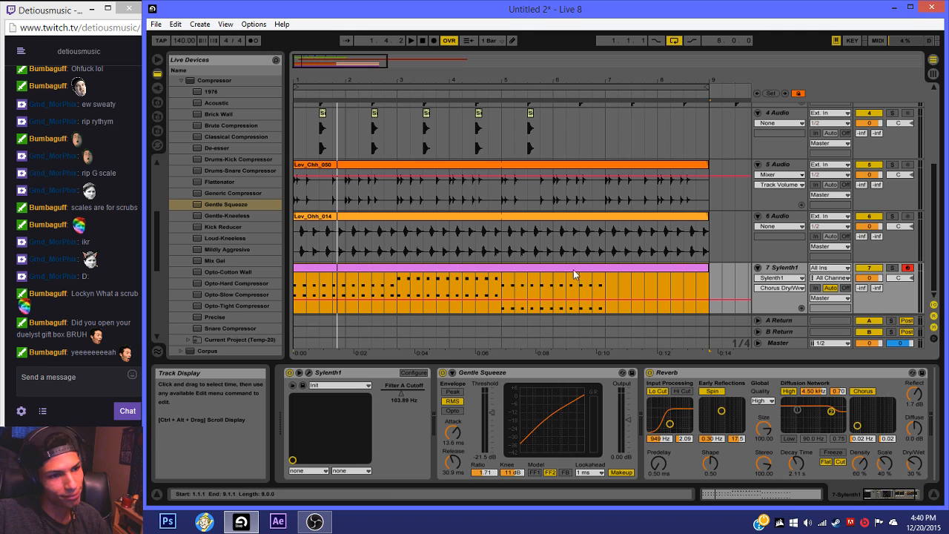
Step: Insert a new MIDI track below the Sylenth1 track
{"action": "right_click", "coordinate": [786, 268]}
{"action": "left_click", "coordinate": [816, 104]}
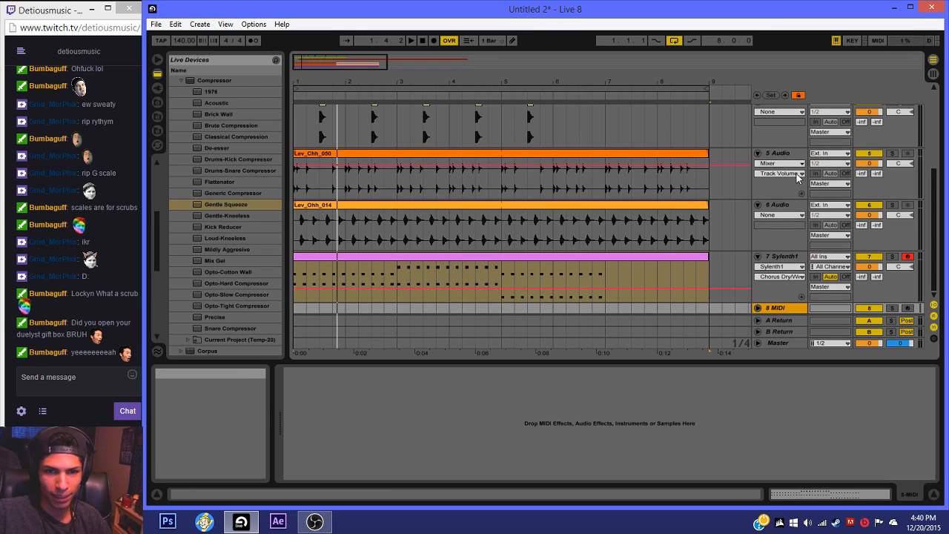
Step: Load Sylenth1 onto the new MIDI track and open the SubBassEDM.fxp preset in it
{"action": "left_click", "coordinate": [157, 88]}
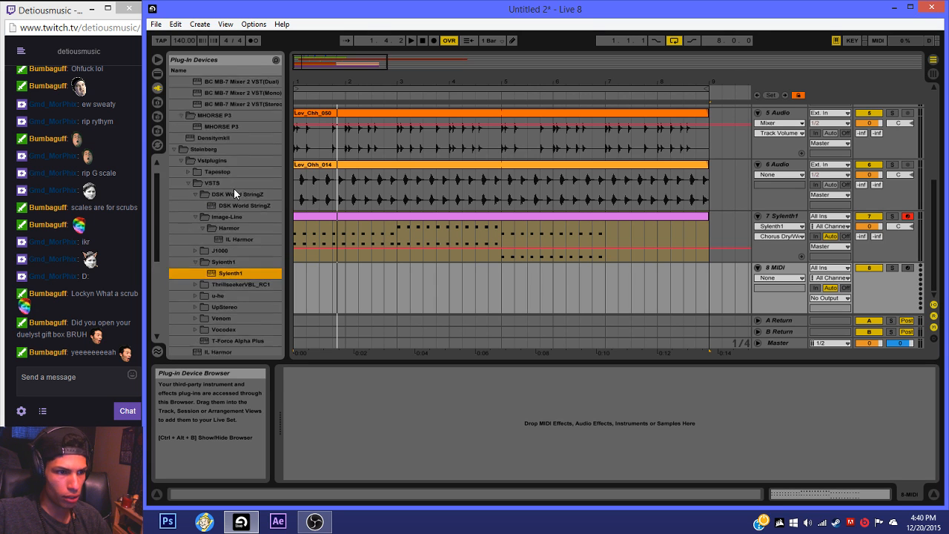
{"action": "left_click_drag", "start_coordinate": [296, 281], "coordinate": [397, 311]}
{"action": "left_click", "coordinate": [432, 249]}
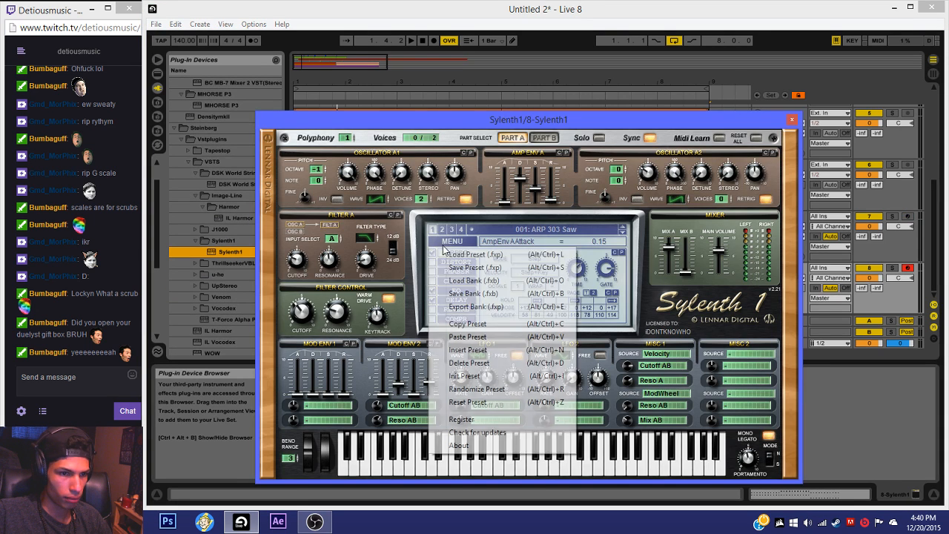
{"action": "left_click", "coordinate": [481, 278]}
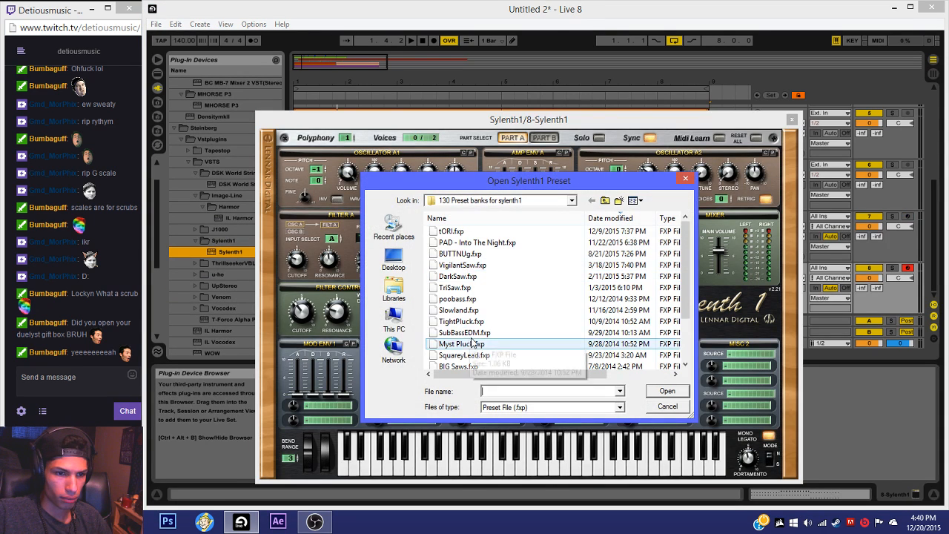
{"action": "scroll", "coordinate": [476, 332], "scroll_direction": "down", "scroll_amount": 2}
{"action": "left_click", "coordinate": [474, 276]}
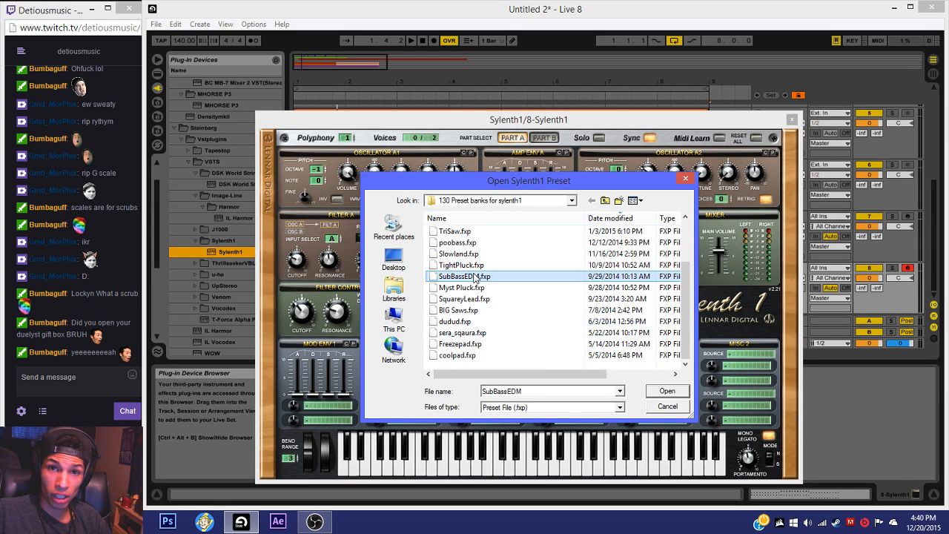
{"action": "double_click", "coordinate": [475, 276]}
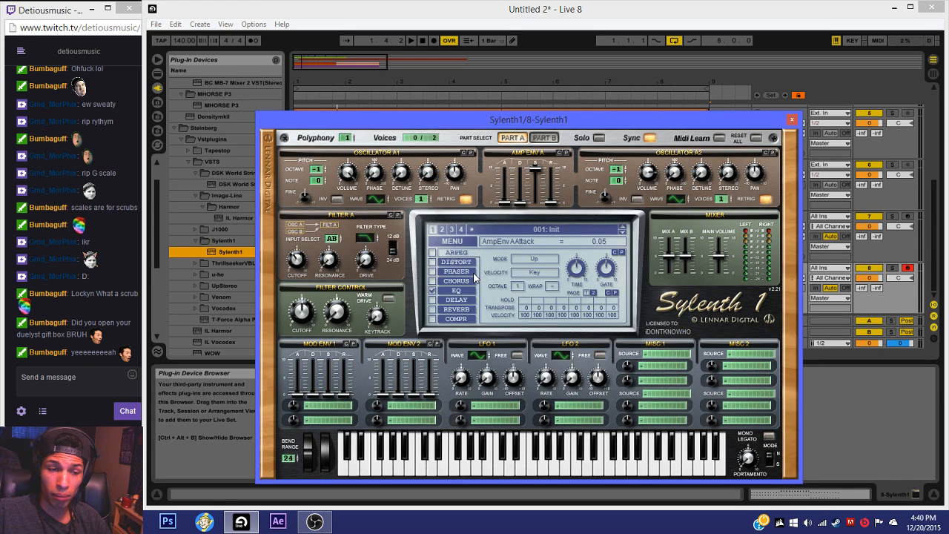
{"action": "left_click", "coordinate": [790, 123]}
Step: Copy the eight-bar clip from the first Sylenth1 track to the start of the new Sylenth1 track
{"action": "left_click", "coordinate": [337, 221]}
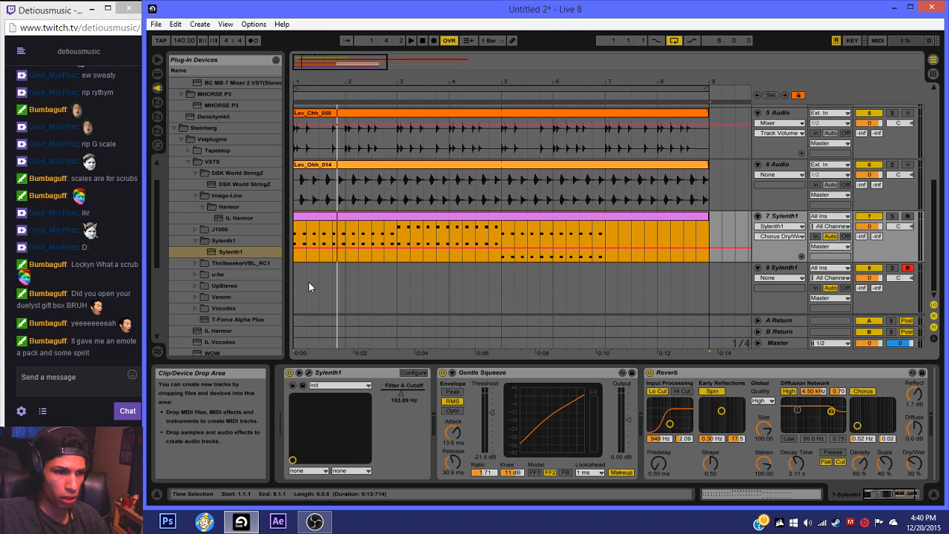
{"action": "left_click", "coordinate": [302, 282]}
{"action": "key", "text": "ctrl+v"}
{"action": "left_click_drag", "start_coordinate": [331, 269], "coordinate": [323, 269]}
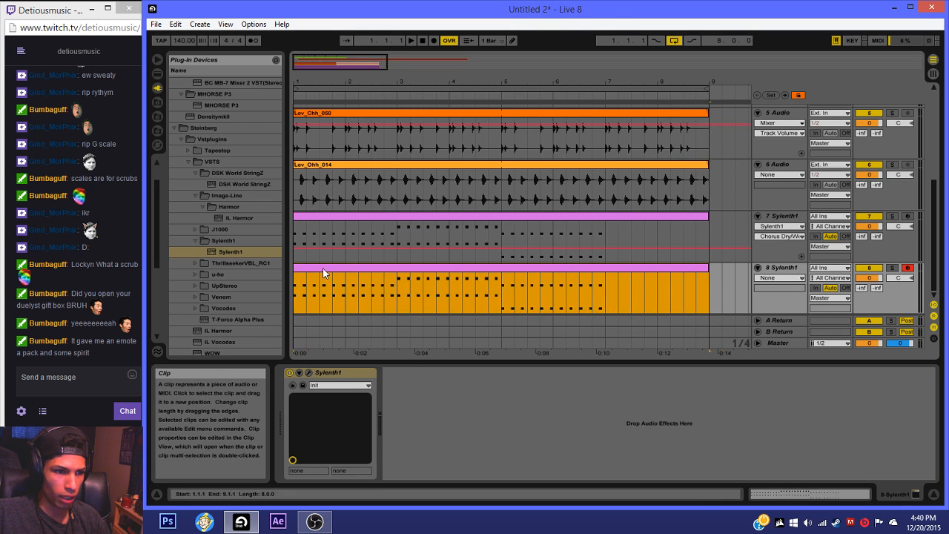
Step: Open the copied clip and delete its upper B3 and C#4 notes, keeping only the lowest row
{"action": "double_click", "coordinate": [322, 269]}
{"action": "left_click_drag", "start_coordinate": [790, 494], "coordinate": [830, 452]}
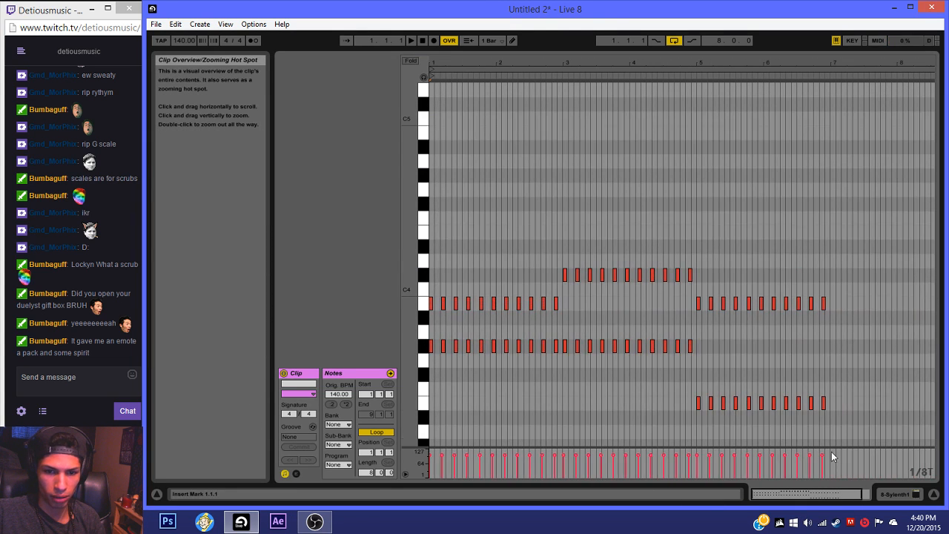
{"action": "left_click_drag", "start_coordinate": [851, 248], "coordinate": [360, 328]}
{"action": "key", "text": "Delete"}
Step: Turn off the triplet grid in the note editor and set the fixed grid to 1/4
{"action": "right_click", "coordinate": [509, 295]}
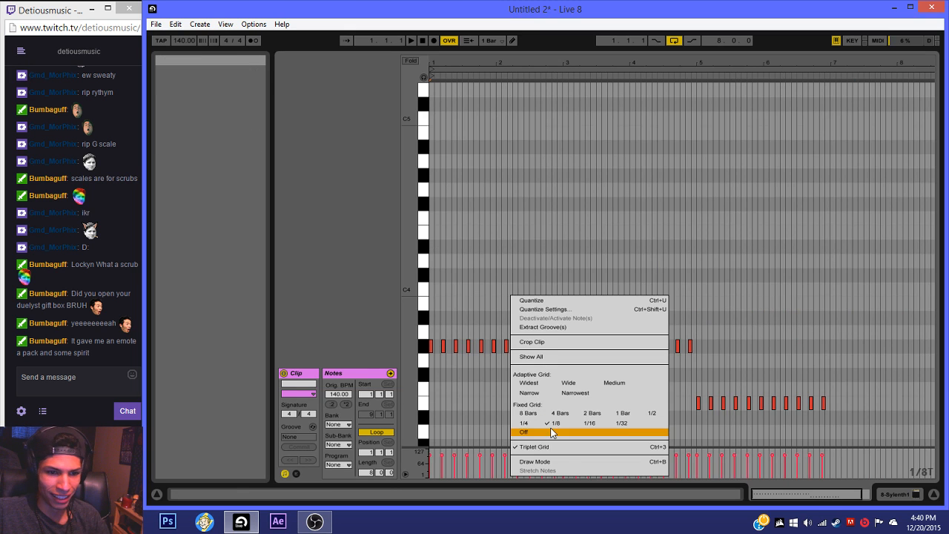
{"action": "left_click", "coordinate": [550, 446]}
{"action": "right_click", "coordinate": [474, 297]}
{"action": "left_click", "coordinate": [489, 423]}
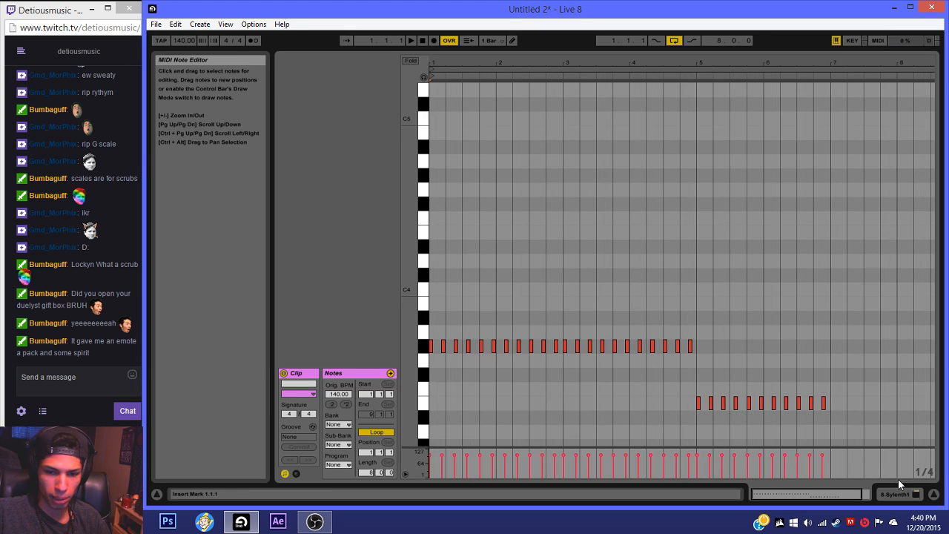
Step: Return to the device view, solo the sub bass track and play it from the start
{"action": "left_click", "coordinate": [895, 494]}
{"action": "left_click", "coordinate": [891, 268]}
{"action": "key", "text": "space"}
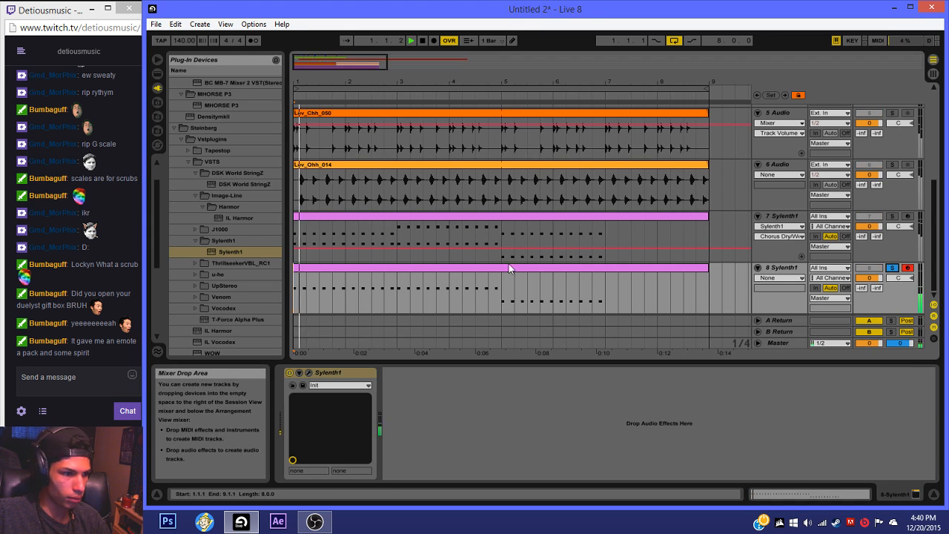
Step: Transpose all notes of the bass clip down one octave to G#2 and E2 and listen to them
{"action": "double_click", "coordinate": [308, 271]}
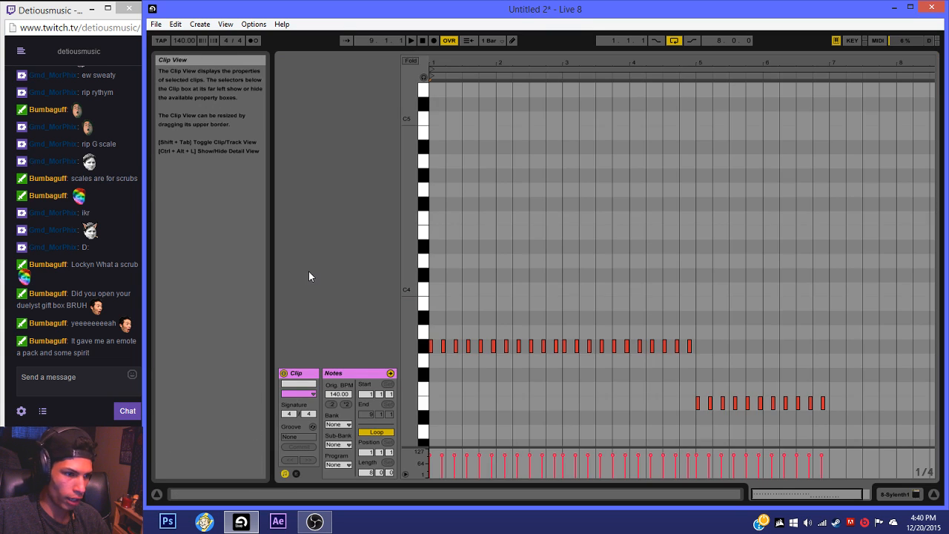
{"action": "key", "text": "space"}
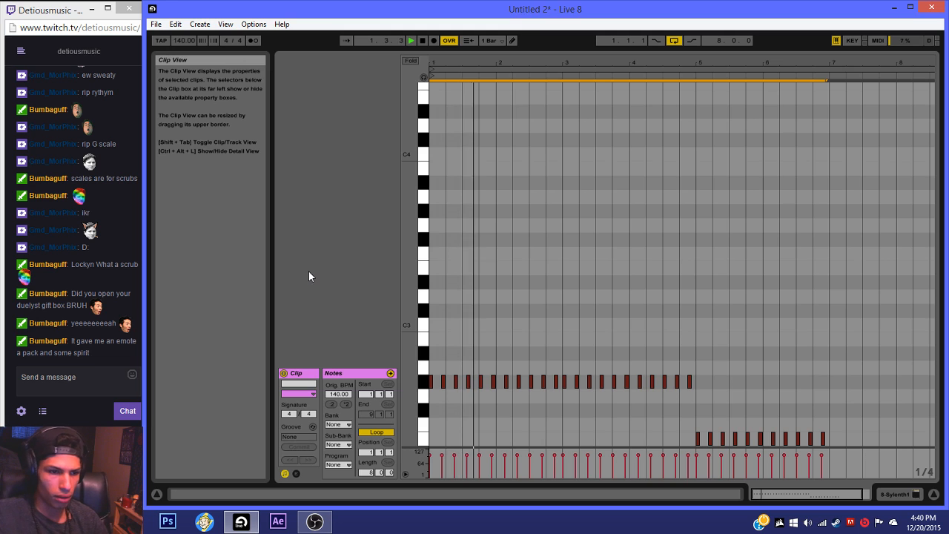
{"action": "left_click", "coordinate": [891, 495]}
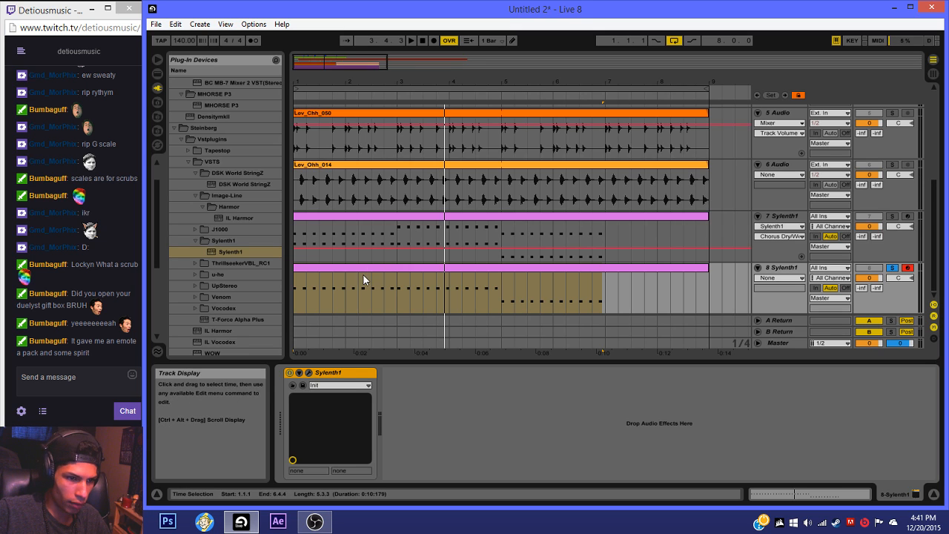
Step: Play the bass track and set the amp envelope A release of its Sylenth1 to 0.73
{"action": "key", "text": "space"}
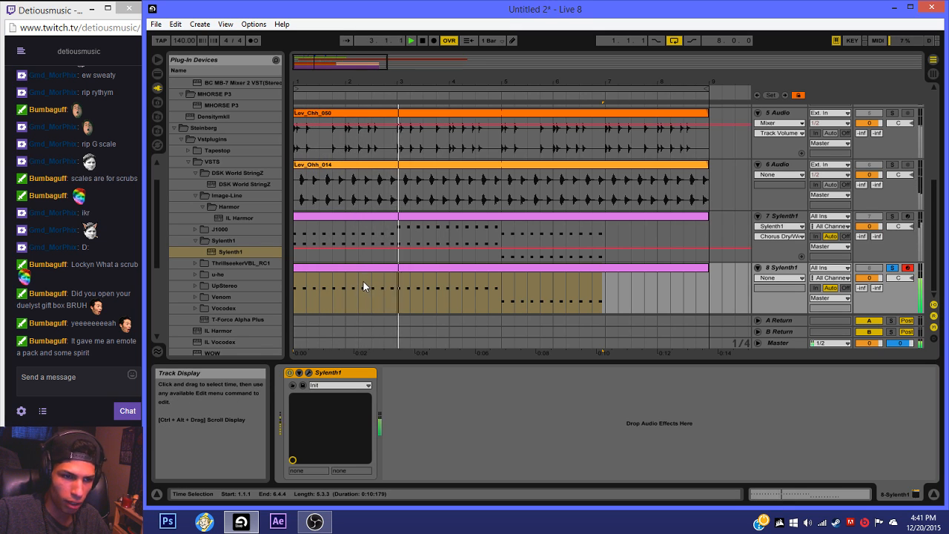
{"action": "left_click", "coordinate": [309, 372]}
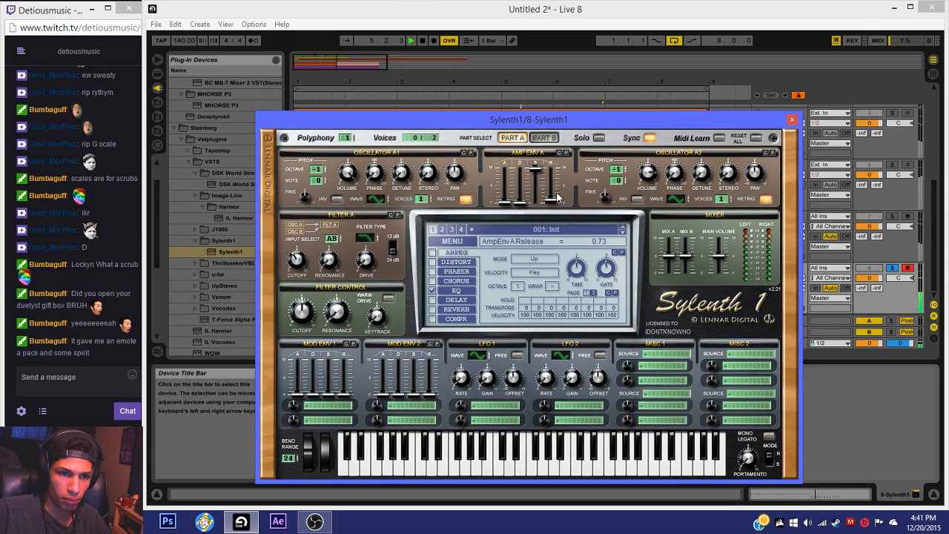
{"action": "left_click", "coordinate": [792, 119]}
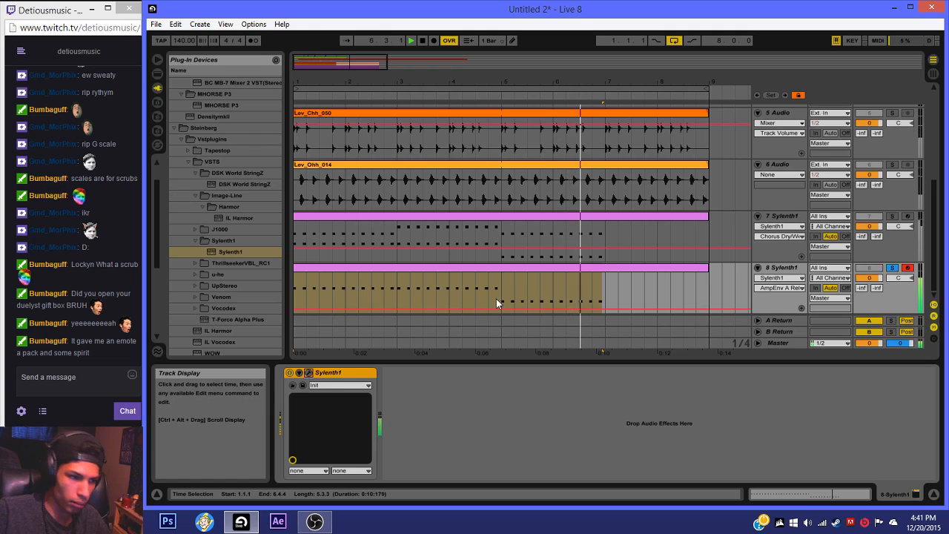
Step: Stop playback and duplicate bars 5 and 6 of the bass track into bars 7 and 8
{"action": "key", "text": "space"}
{"action": "left_click_drag", "start_coordinate": [501, 296], "coordinate": [599, 294]}
{"action": "key", "text": "ctrl+d"}
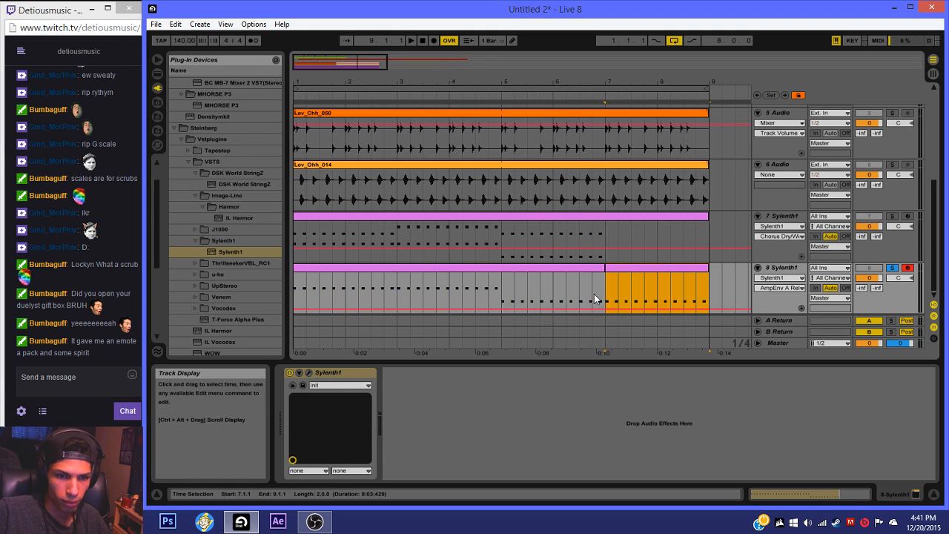
Step: Unsolo the bass track and play the full mix from the start
{"action": "left_click", "coordinate": [531, 269]}
{"action": "left_click", "coordinate": [890, 268]}
{"action": "key", "text": "space"}
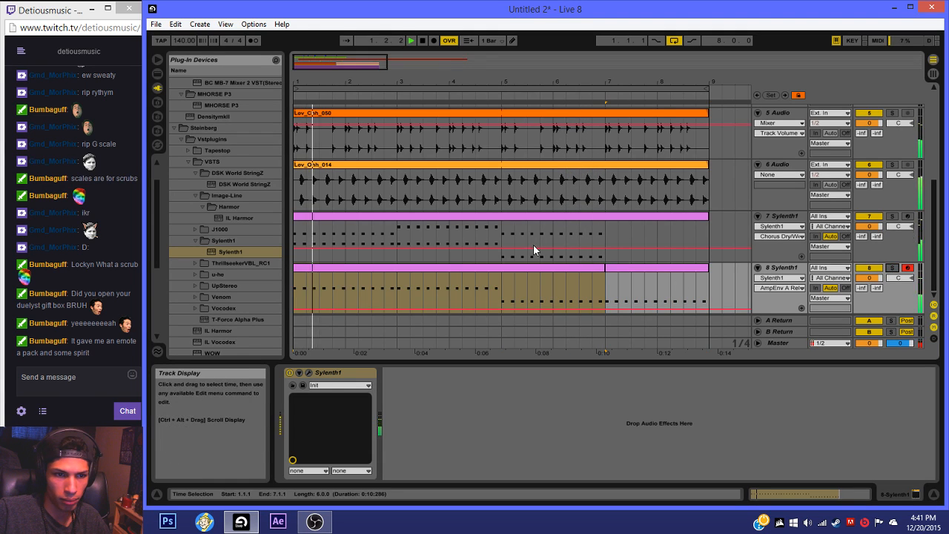
Step: Duplicate bars 5 and 6 of the first Sylenth1 track into bars 7 and 8, undoing any surplus clip edit
{"action": "left_click_drag", "start_coordinate": [504, 238], "coordinate": [604, 241]}
{"action": "key", "text": "ctrl+d"}
{"action": "left_click", "coordinate": [597, 217]}
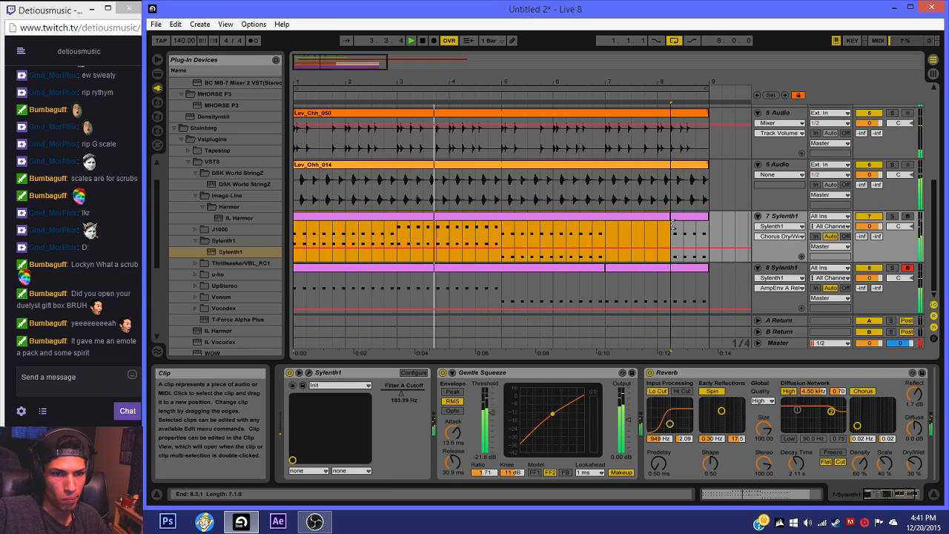
{"action": "key", "text": "ctrl+d"}
{"action": "key", "text": "ctrl+z"}
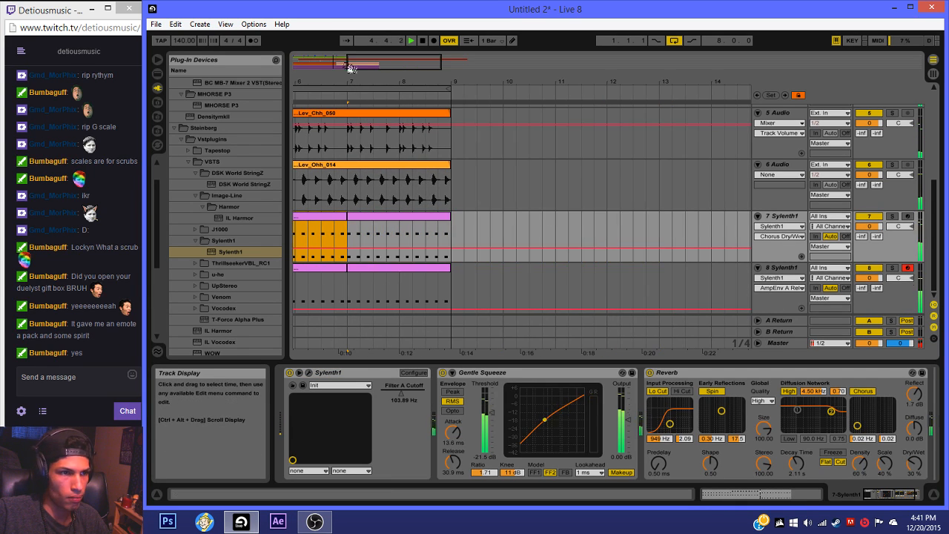
Step: Consolidate the first Sylenth1 track's clips into one eight-bar clip and turn on its loop
{"action": "right_click", "coordinate": [638, 223]}
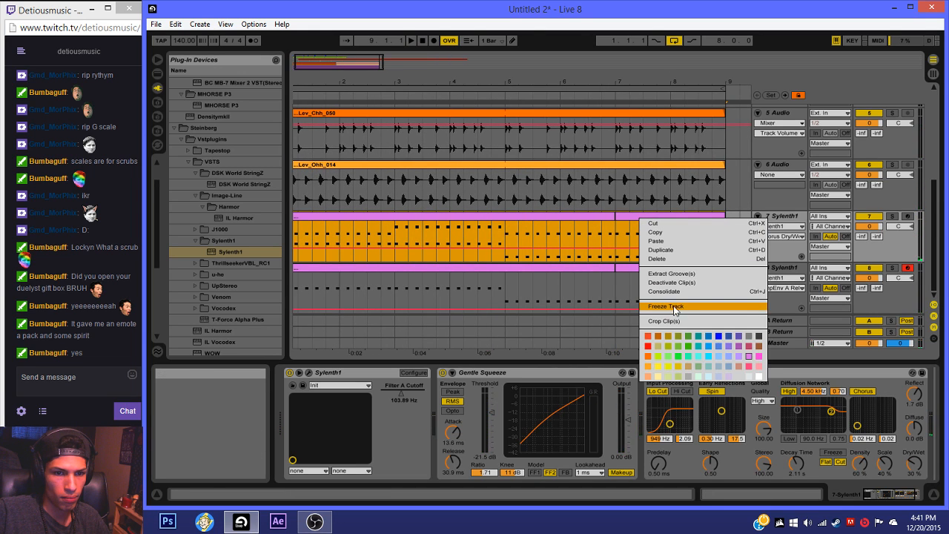
{"action": "left_click", "coordinate": [673, 306]}
{"action": "double_click", "coordinate": [602, 217]}
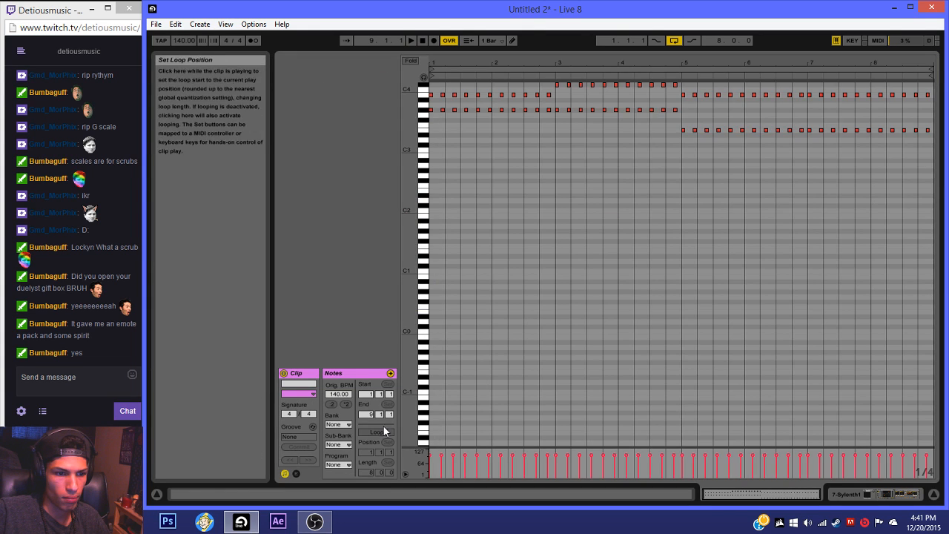
{"action": "left_click", "coordinate": [898, 492]}
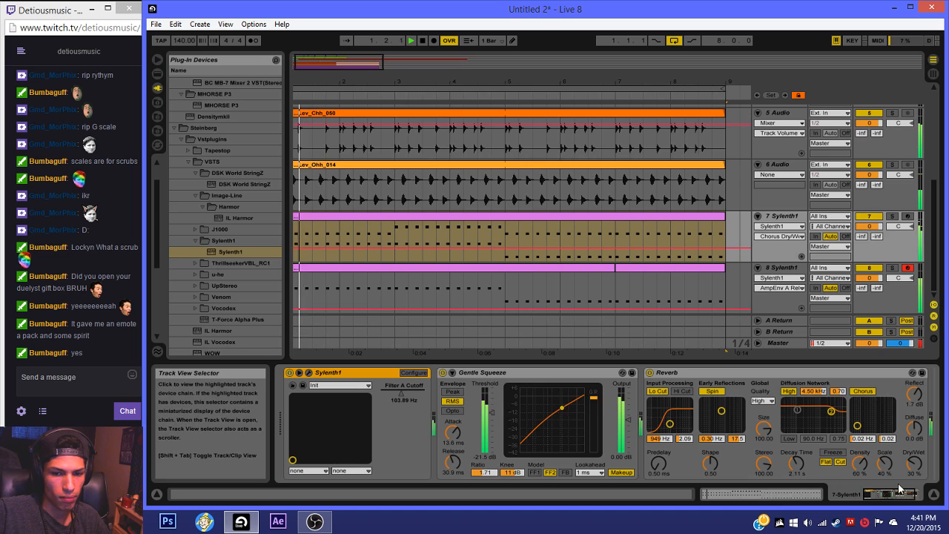
Step: Solo the first Sylenth1 track and open its consolidated clip at the opening bars for note editing
{"action": "left_click", "coordinate": [892, 217]}
{"action": "double_click", "coordinate": [626, 217]}
{"action": "key", "text": "space"}
{"action": "scroll", "coordinate": [535, 254], "scroll_direction": "up", "scroll_amount": 4}
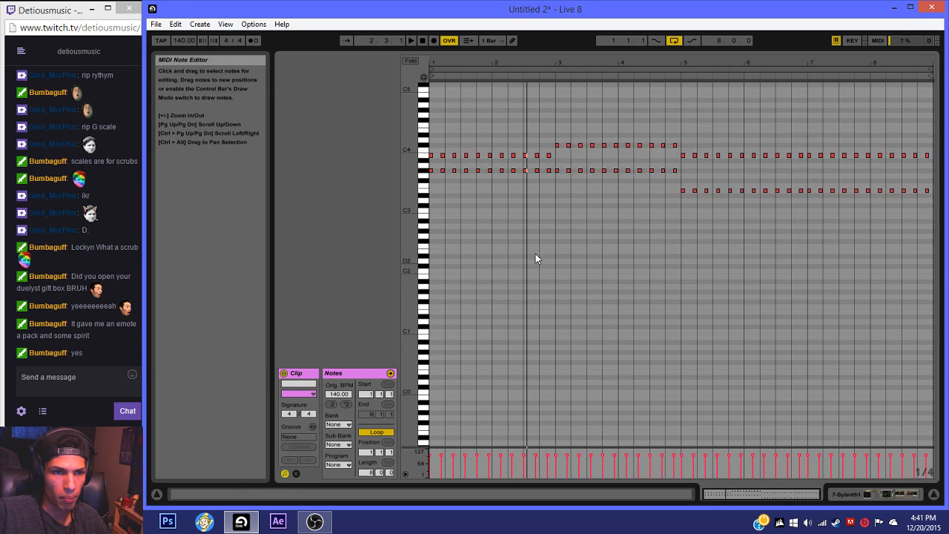
{"action": "left_click_drag", "start_coordinate": [408, 185], "coordinate": [444, 187]}
{"action": "scroll", "coordinate": [489, 209], "scroll_direction": "up", "scroll_amount": 3}
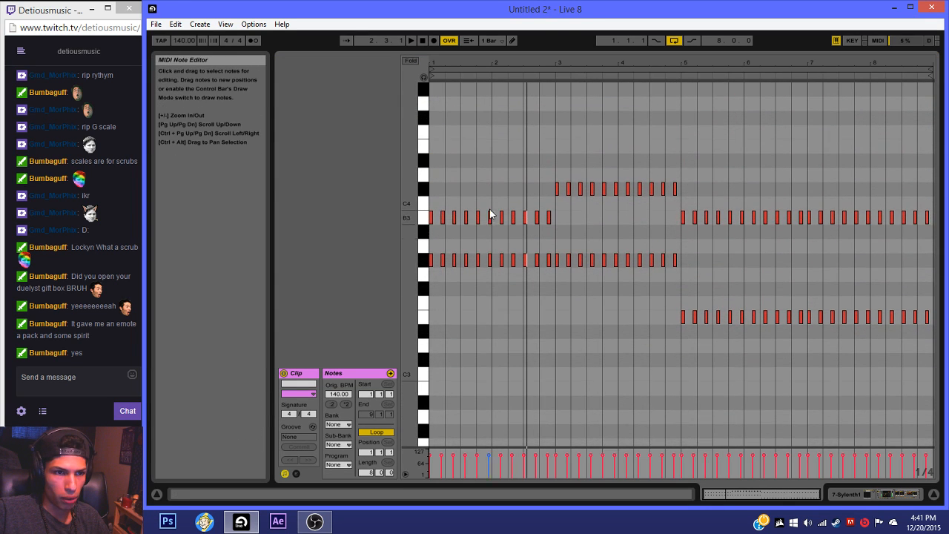
{"action": "left_click_drag", "start_coordinate": [470, 62], "coordinate": [633, 137]}
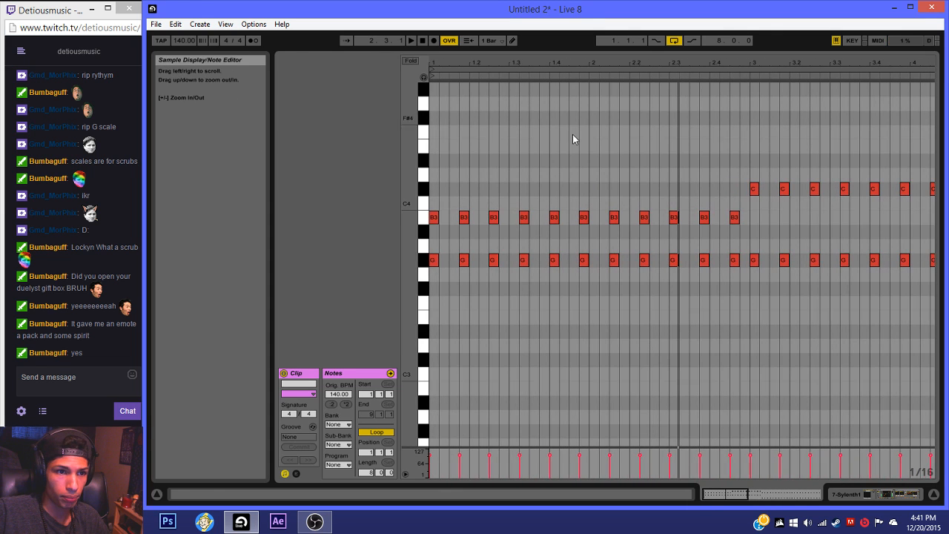
Step: Add a row of six F#4 notes above the first six chords, starting at 1.1.1
{"action": "double_click", "coordinate": [436, 121]}
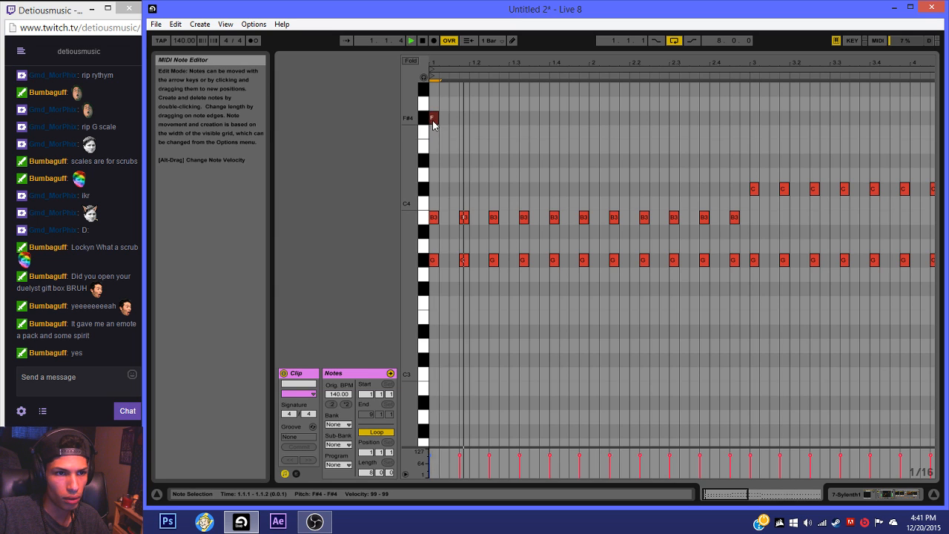
{"action": "double_click", "coordinate": [459, 118]}
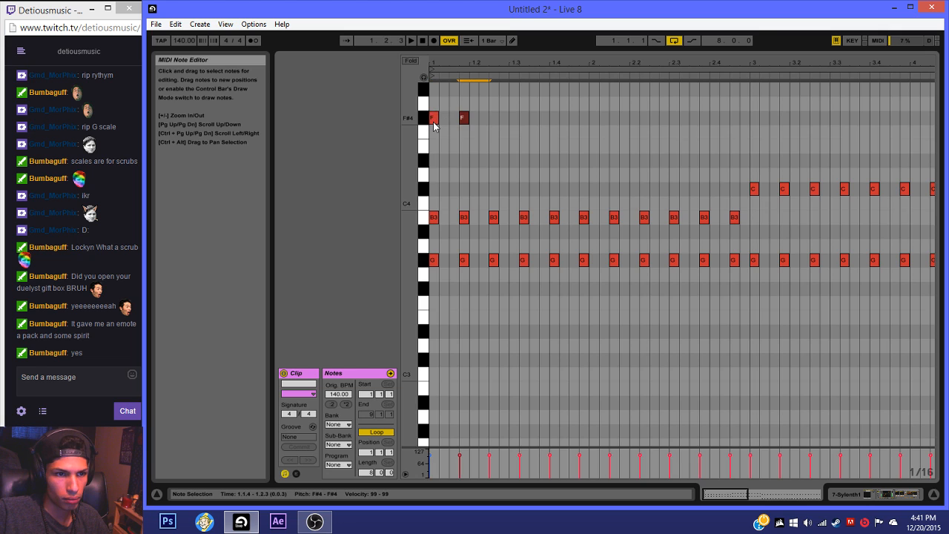
{"action": "key", "text": "ctrl+d"}
{"action": "key", "text": "ctrl+d"}
{"action": "left_click", "coordinate": [477, 131]}
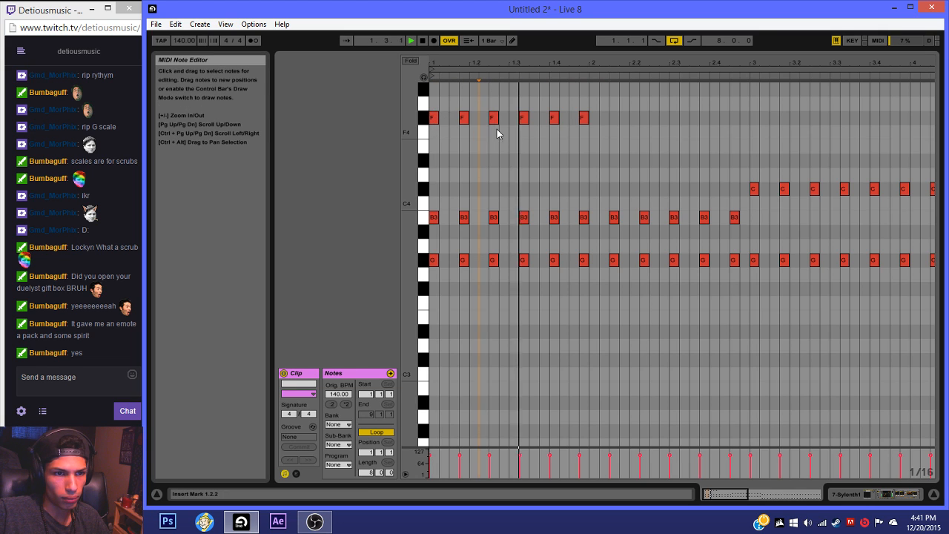
Step: Place an E4 note above the chord at 2.1.3, duplicate it repeatedly, and undo the surplus copies until one duplicate is left
{"action": "double_click", "coordinate": [614, 146]}
{"action": "left_click", "coordinate": [632, 151]}
{"action": "left_click", "coordinate": [613, 146]}
{"action": "key", "text": "ctrl+d"}
{"action": "key", "text": "ctrl+d"}
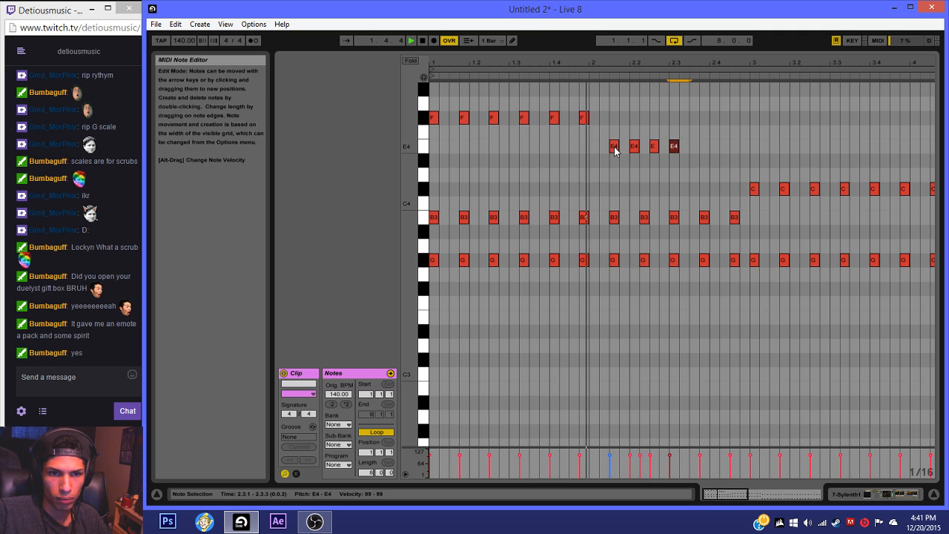
{"action": "key", "text": "ctrl+d"}
{"action": "key", "text": "ctrl+d"}
{"action": "key", "text": "ctrl+z"}
{"action": "key", "text": "ctrl+z"}
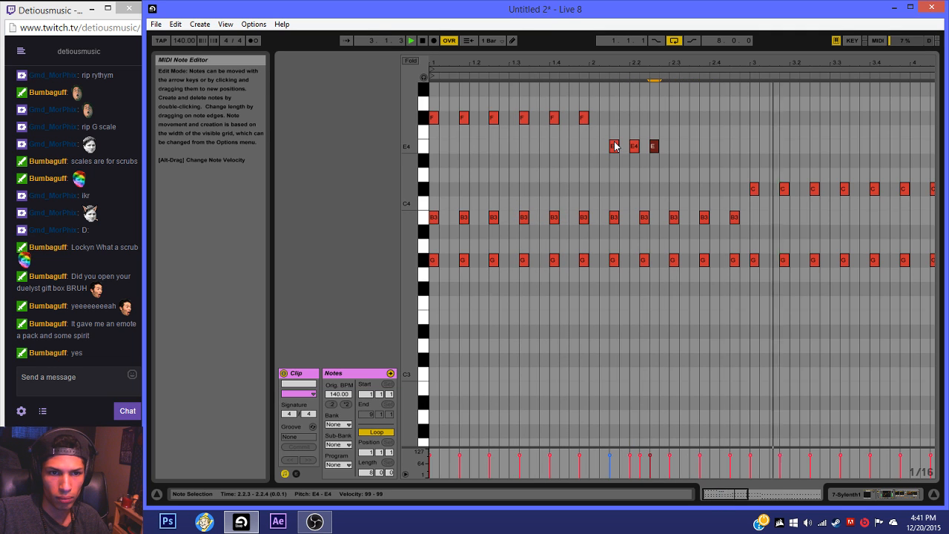
{"action": "key", "text": "ctrl+z"}
Step: Move the second E4 note to 2.2.2 and duplicate it three times over the remaining bar 2 chords
{"action": "left_click_drag", "start_coordinate": [635, 147], "coordinate": [646, 149]}
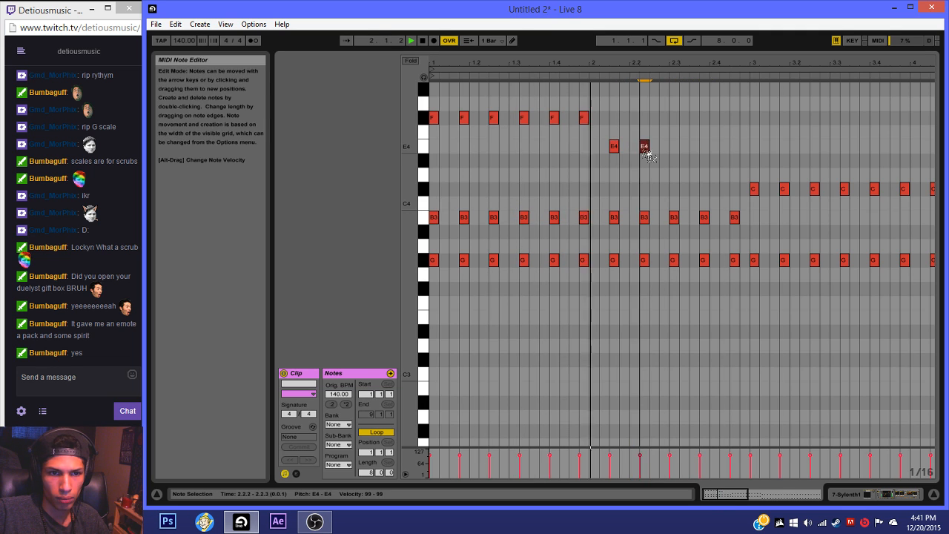
{"action": "key", "text": "ctrl+d"}
{"action": "key", "text": "ctrl+d"}
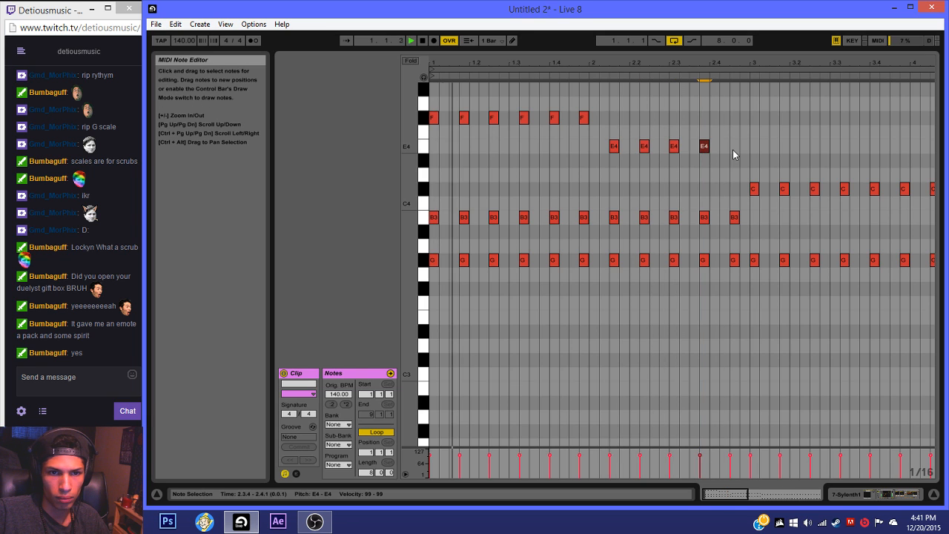
{"action": "key", "text": "ctrl+d"}
Step: Add a note above the chord at 3.1.1 and lower it to D#4
{"action": "double_click", "coordinate": [754, 148]}
{"action": "mouse_move", "coordinate": [754, 149]}
{"action": "left_mouse_down"}
{"action": "mouse_move", "coordinate": [759, 178]}
{"action": "mouse_move", "coordinate": [756, 160]}
{"action": "left_mouse_up"}
{"action": "left_click", "coordinate": [773, 164]}
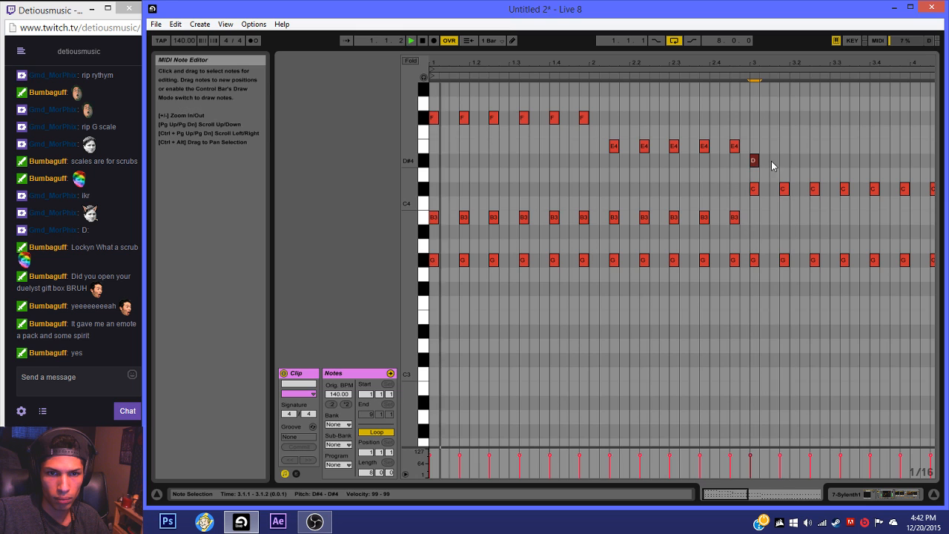
Step: Duplicate the D#4 note at 3.1.1 over the remaining chords of bars 3 and 4, undoing the surplus copies
{"action": "left_click", "coordinate": [754, 160]}
{"action": "key", "text": "ctrl+d"}
{"action": "key", "text": "ctrl+d"}
{"action": "key", "text": "ctrl+d"}
{"action": "key", "text": "ctrl+d"}
{"action": "key", "text": "ctrl+d"}
{"action": "key", "text": "ctrl+d"}
{"action": "key", "text": "ctrl+d"}
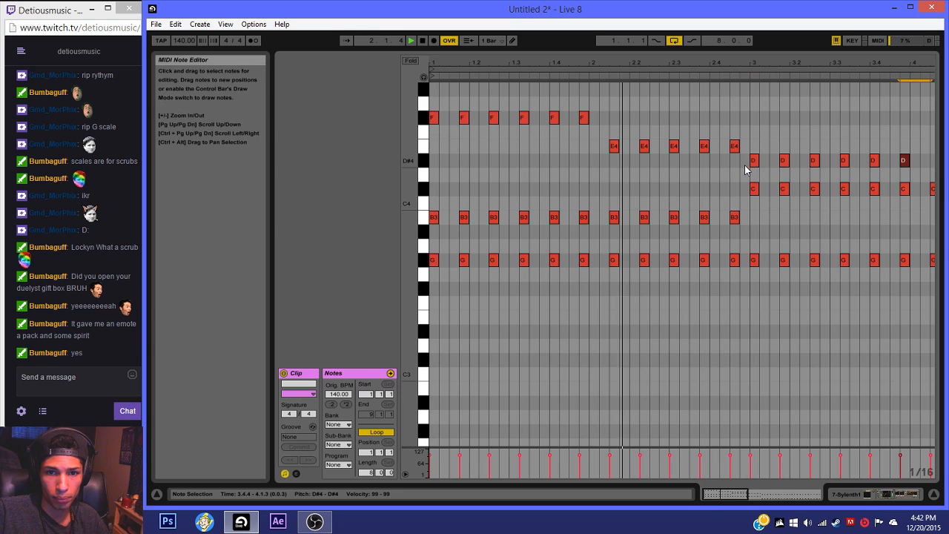
{"action": "key", "text": "ctrl+d"}
{"action": "key", "text": "ctrl+d"}
{"action": "key", "text": "ctrl+d"}
{"action": "key", "text": "ctrl+d"}
{"action": "key", "text": "ctrl+d"}
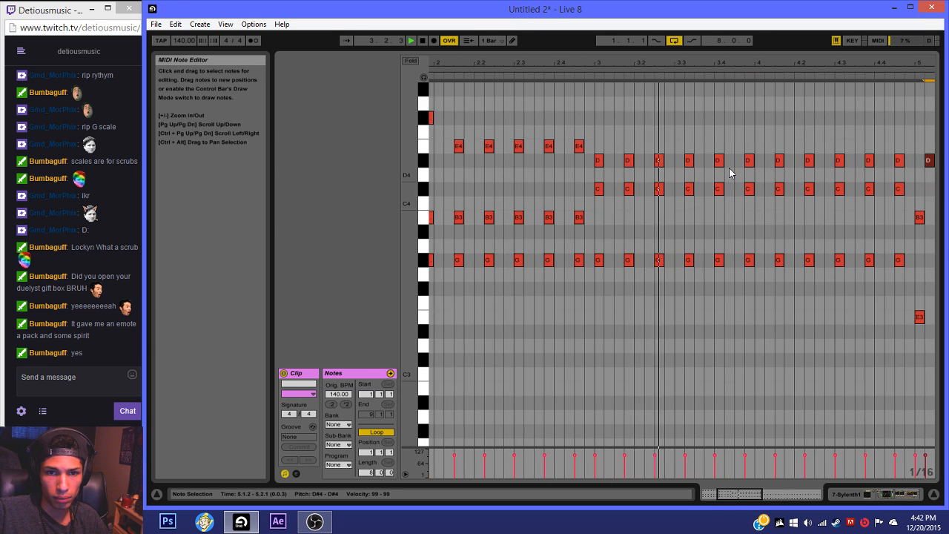
{"action": "key", "text": "ctrl+z"}
{"action": "key", "text": "ctrl+z"}
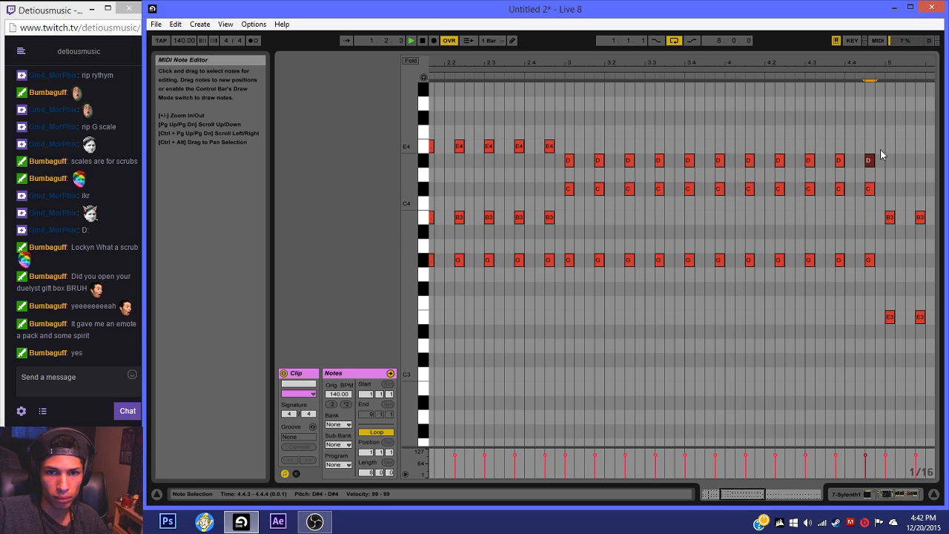
Step: Fill bars 5 to 8 with G#3 notes by copying the D#4 row to 5.1.1, lowering it to G#3 and repeating it at 7.1.1
{"action": "left_click_drag", "start_coordinate": [880, 149], "coordinate": [574, 178]}
{"action": "key", "text": "ctrl+d"}
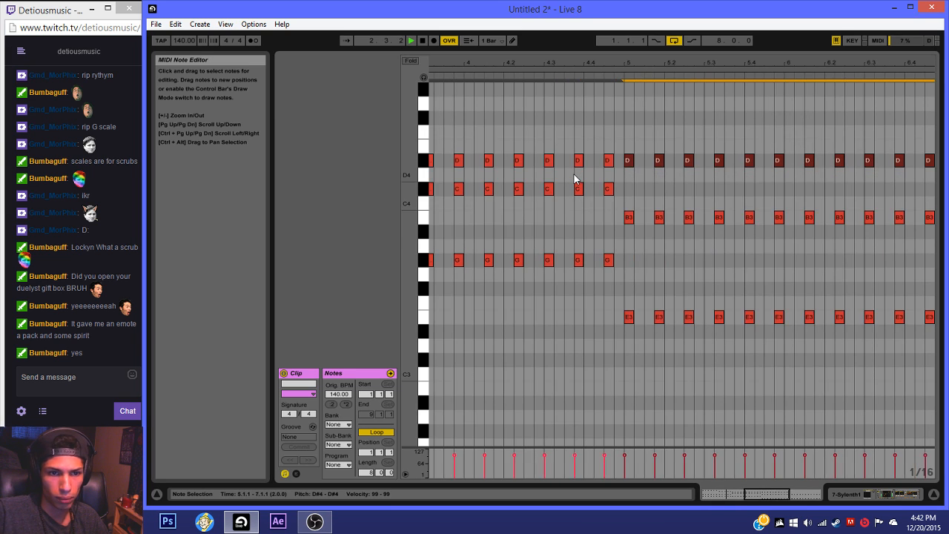
{"action": "key", "text": "Down"}
{"action": "key", "text": "Down"}
{"action": "key", "text": "Down"}
{"action": "key", "text": "Down"}
{"action": "key", "text": "Down"}
{"action": "key", "text": "Down"}
{"action": "key", "text": "Down"}
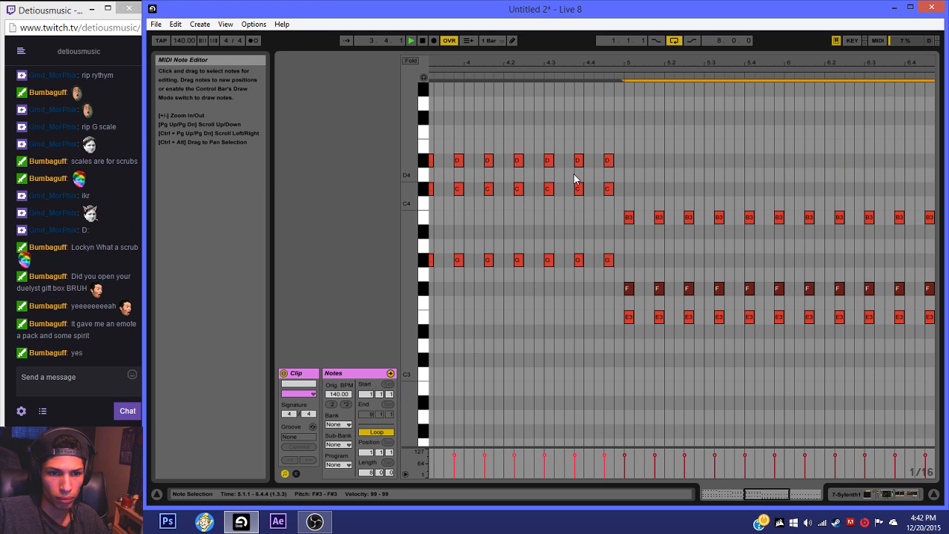
{"action": "key", "text": "Up"}
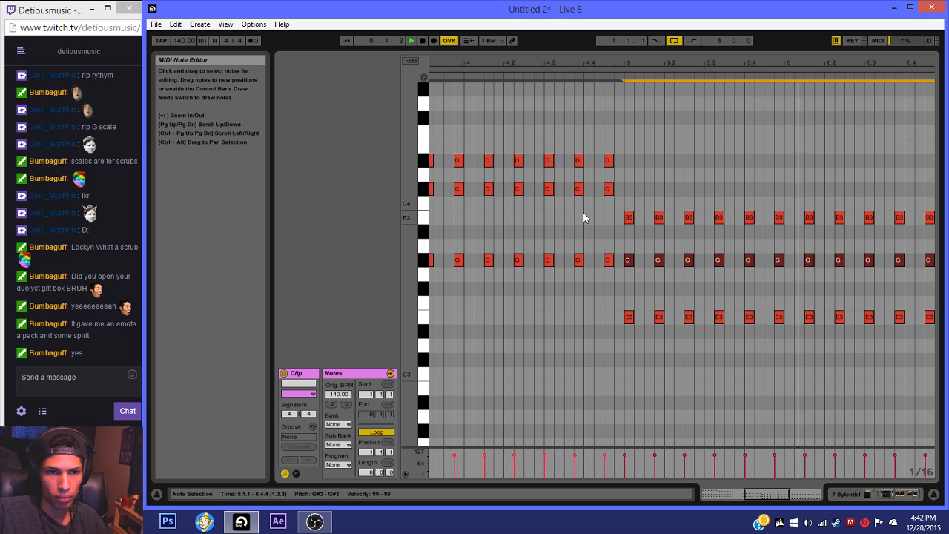
{"action": "left_click_drag", "start_coordinate": [777, 497], "coordinate": [787, 434]}
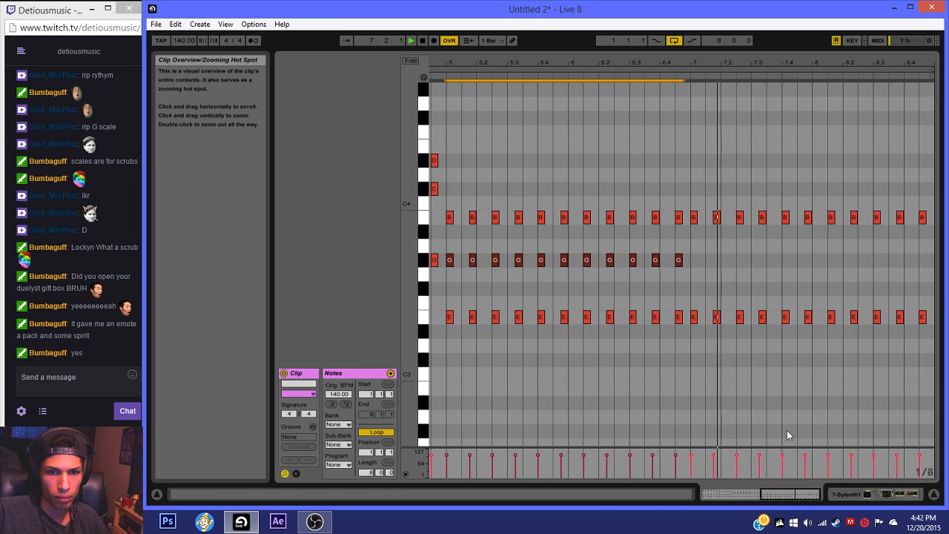
{"action": "key", "text": "ctrl+d"}
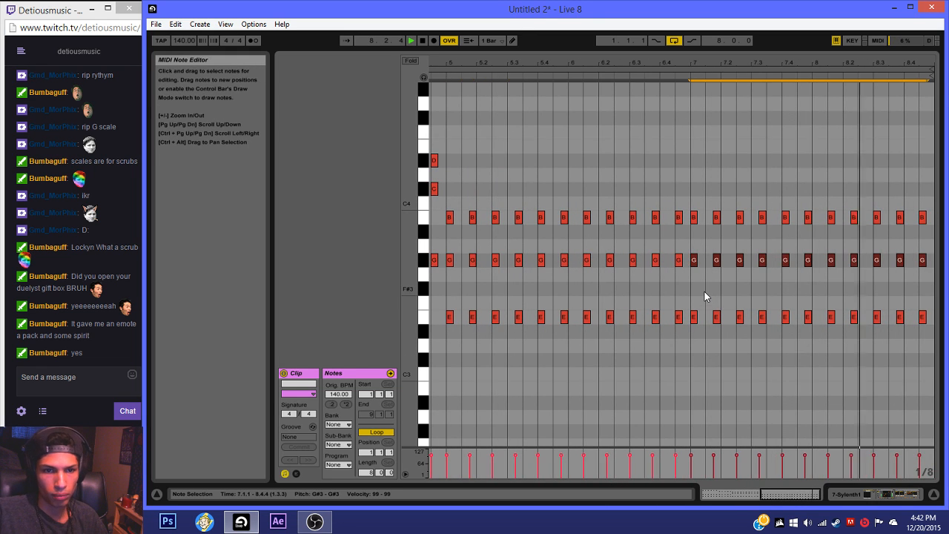
Step: Raise the row of B3 notes in bars 7 and 8 to C#4
{"action": "left_click_drag", "start_coordinate": [694, 194], "coordinate": [932, 226]}
{"action": "key", "text": "Up"}
{"action": "key", "text": "Up"}
{"action": "left_click_drag", "start_coordinate": [792, 493], "coordinate": [638, 433]}
{"action": "left_click", "coordinate": [604, 431]}
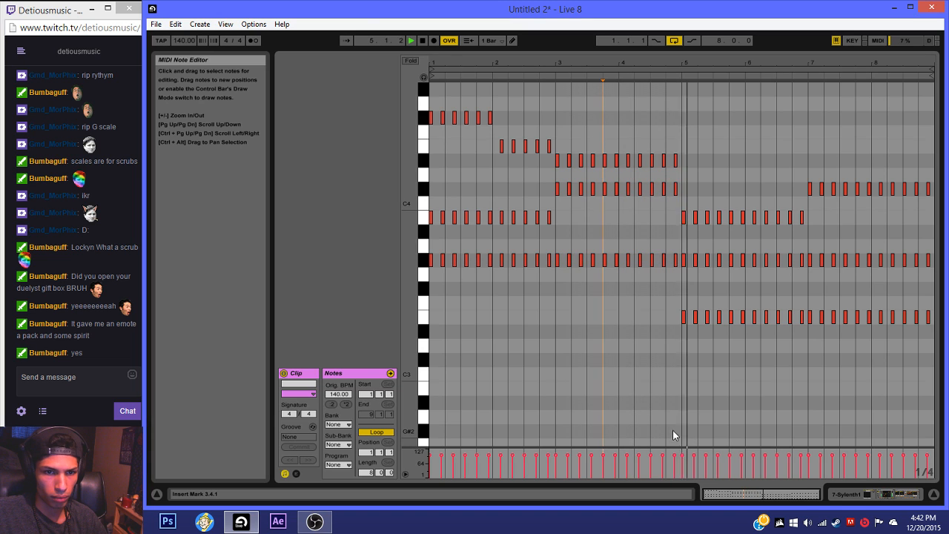
Step: Raise the first six B3 notes from 5.1.1 onward to C#4
{"action": "left_click_drag", "start_coordinate": [654, 219], "coordinate": [740, 218]}
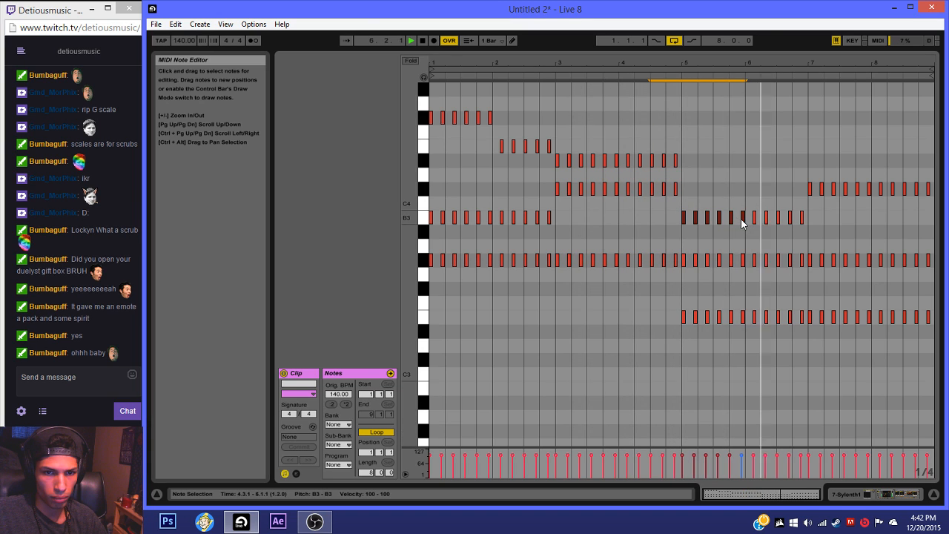
{"action": "key", "text": "Up"}
{"action": "key", "text": "Up"}
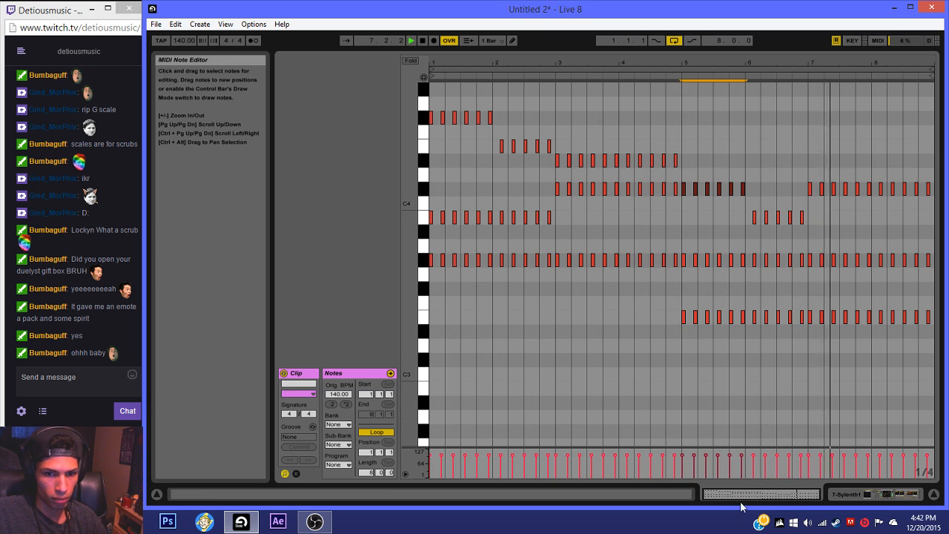
{"action": "left_click_drag", "start_coordinate": [742, 496], "coordinate": [747, 501]}
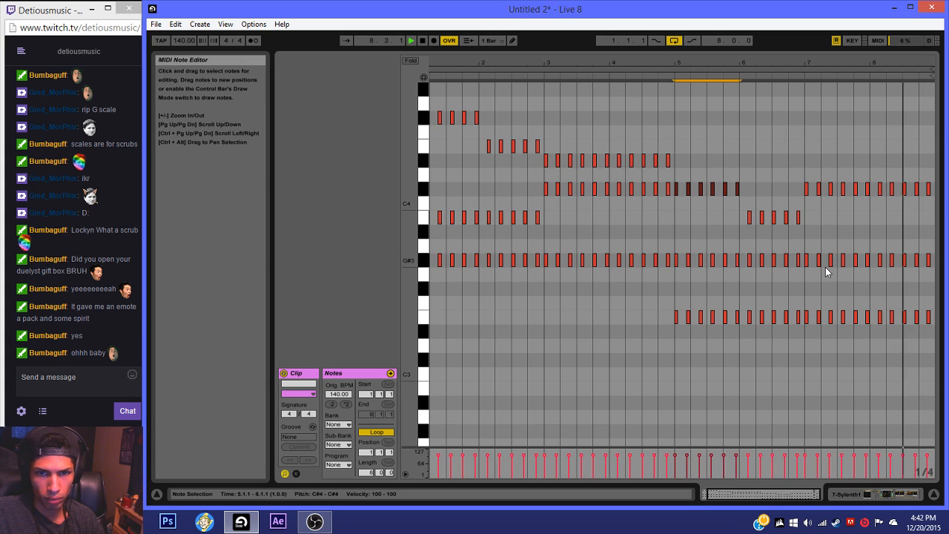
Step: Raise the row of E3 notes in bars 7 and 8 to F#3
{"action": "left_click", "coordinate": [820, 300]}
{"action": "left_click_drag", "start_coordinate": [839, 313], "coordinate": [940, 336]}
{"action": "key", "text": "Up"}
{"action": "key", "text": "Up"}
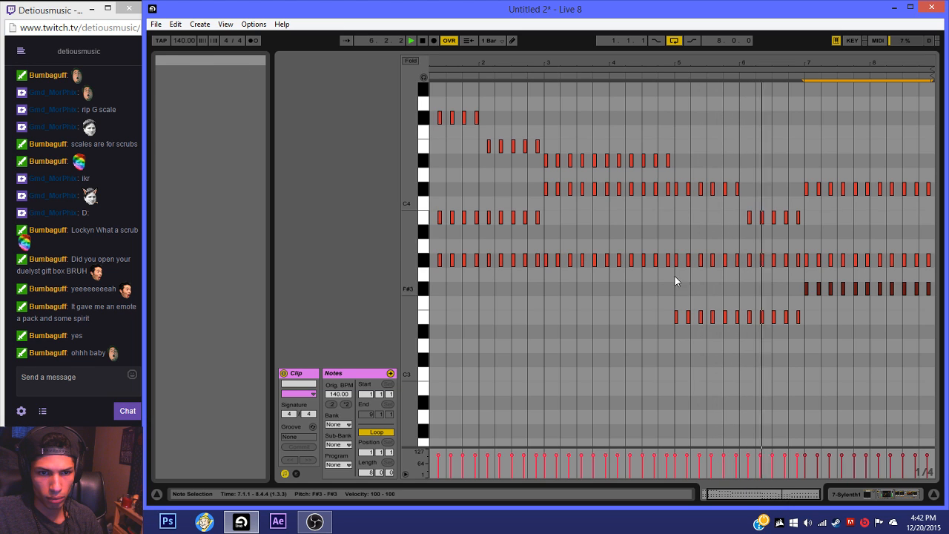
Step: Try the first six G#3 notes from 5.1.1 at A#3 and return them to G#3
{"action": "left_click_drag", "start_coordinate": [673, 248], "coordinate": [725, 245]}
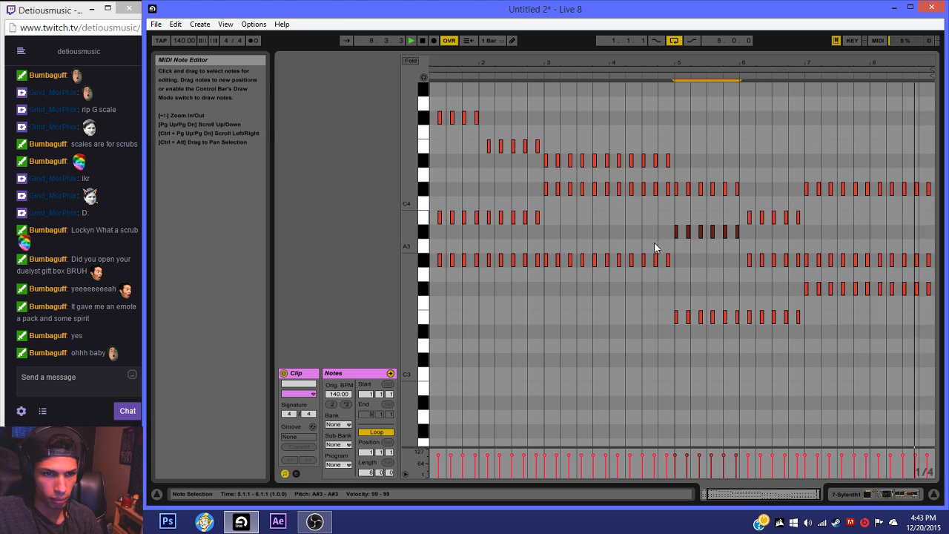
{"action": "key", "text": "Down"}
{"action": "key", "text": "Down"}
{"action": "key", "text": "Down"}
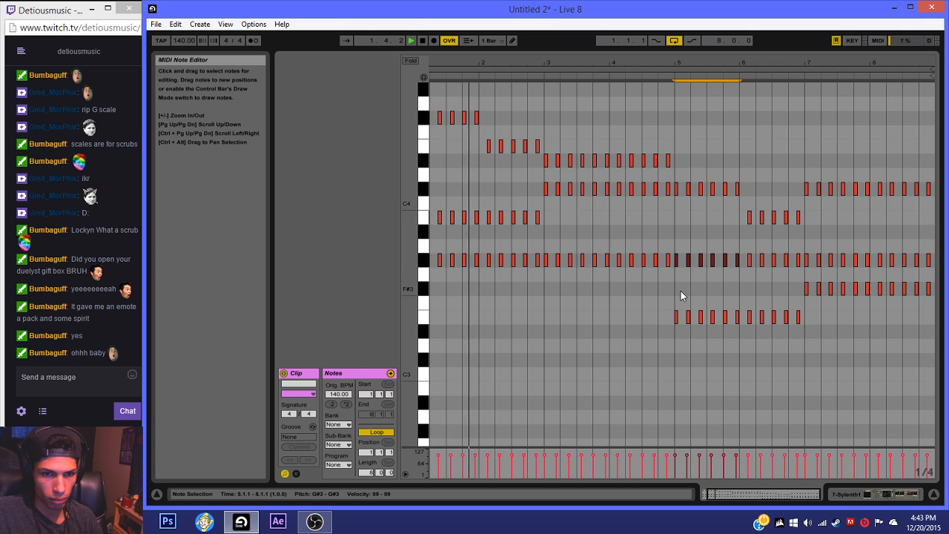
{"action": "left_click", "coordinate": [751, 181]}
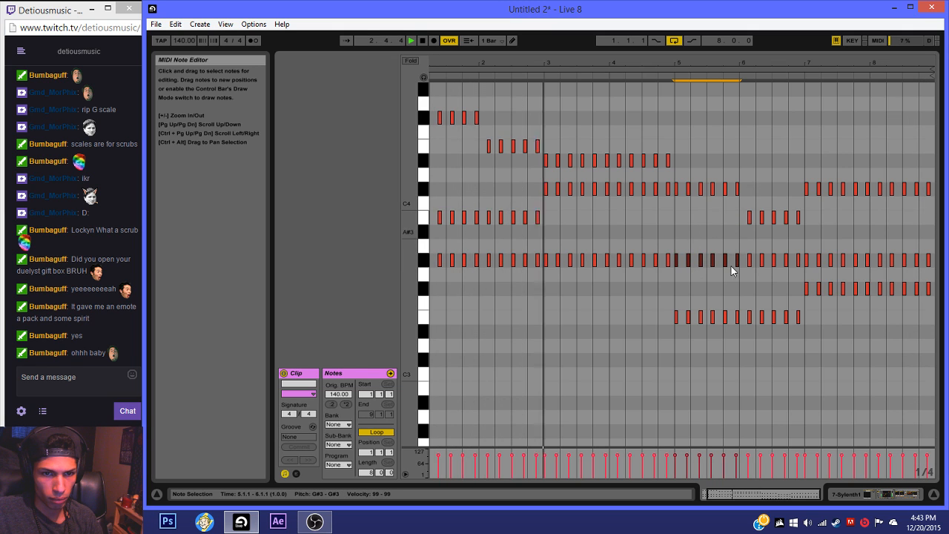
Step: Show the Filter A Cutoff automation of track 7 Sylenth1 and set its starting level to 59.06 Hz
{"action": "left_click", "coordinate": [852, 496]}
{"action": "right_click", "coordinate": [393, 396]}
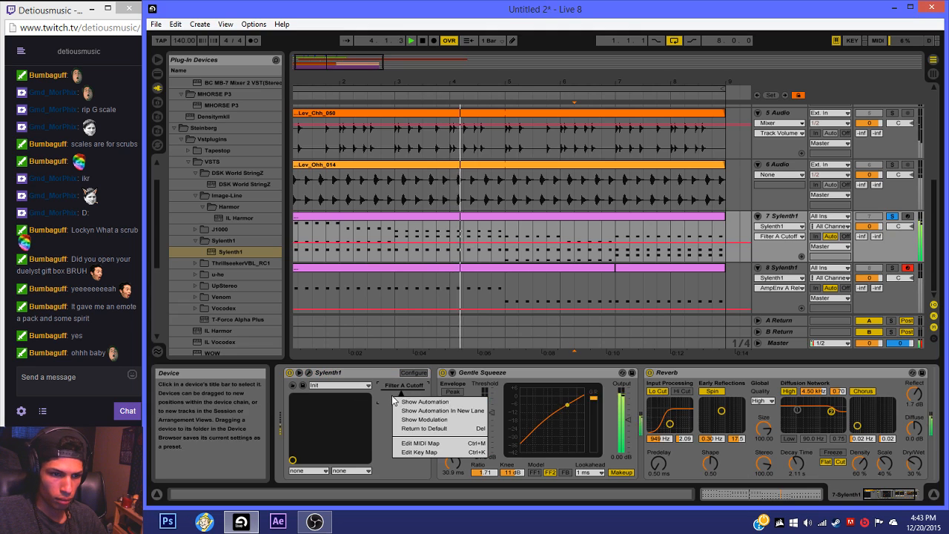
{"action": "left_click", "coordinate": [409, 401]}
{"action": "mouse_move", "coordinate": [304, 247]}
{"action": "left_mouse_down"}
{"action": "mouse_move", "coordinate": [304, 238]}
{"action": "mouse_move", "coordinate": [294, 244]}
{"action": "left_mouse_up"}
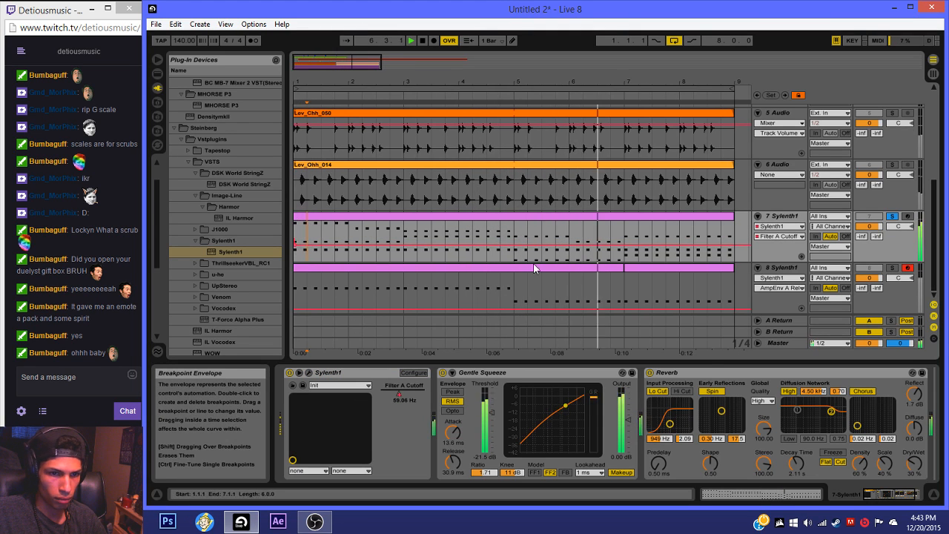
Step: Arm track 7 Sylenth1 and set oscillators A1 and A2 of its synth to 8 voices each during playback
{"action": "left_click", "coordinate": [650, 372]}
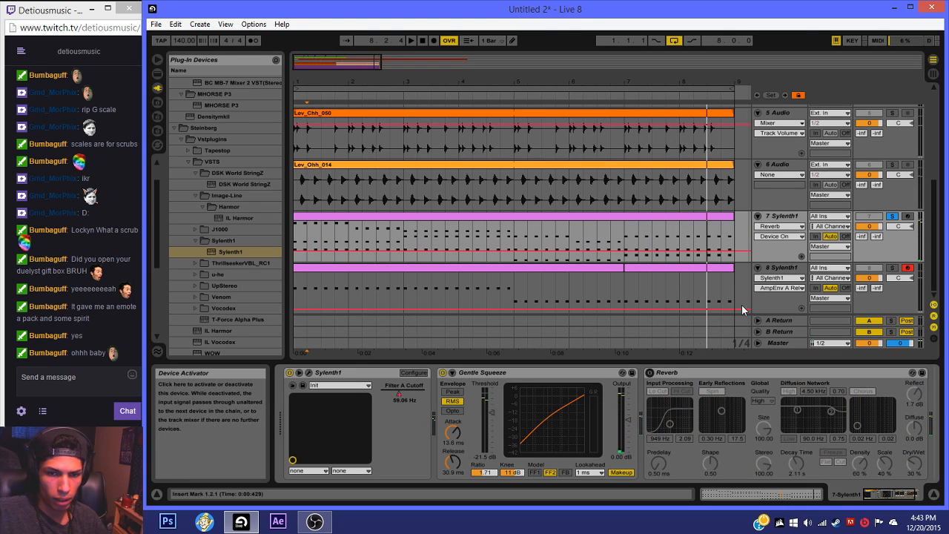
{"action": "left_click", "coordinate": [650, 373]}
{"action": "left_click", "coordinate": [907, 217]}
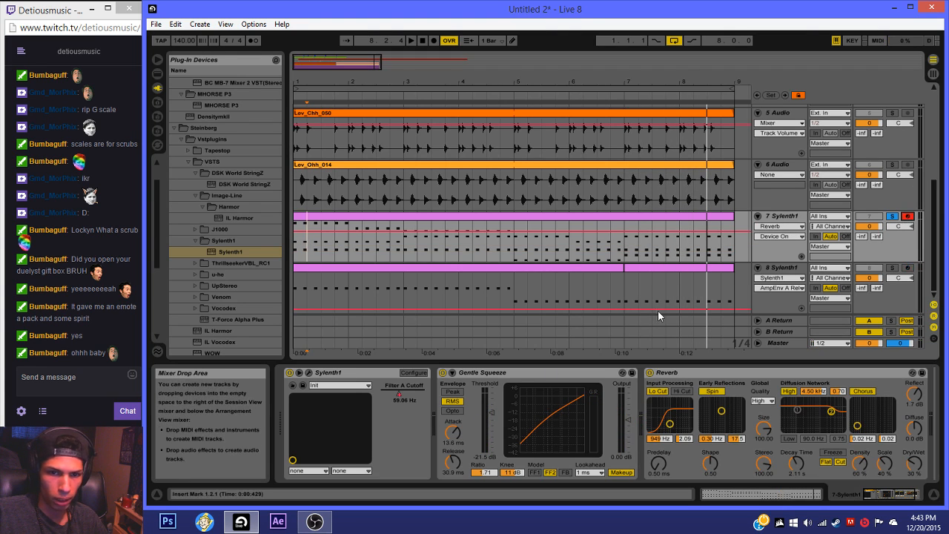
{"action": "left_click", "coordinate": [306, 372]}
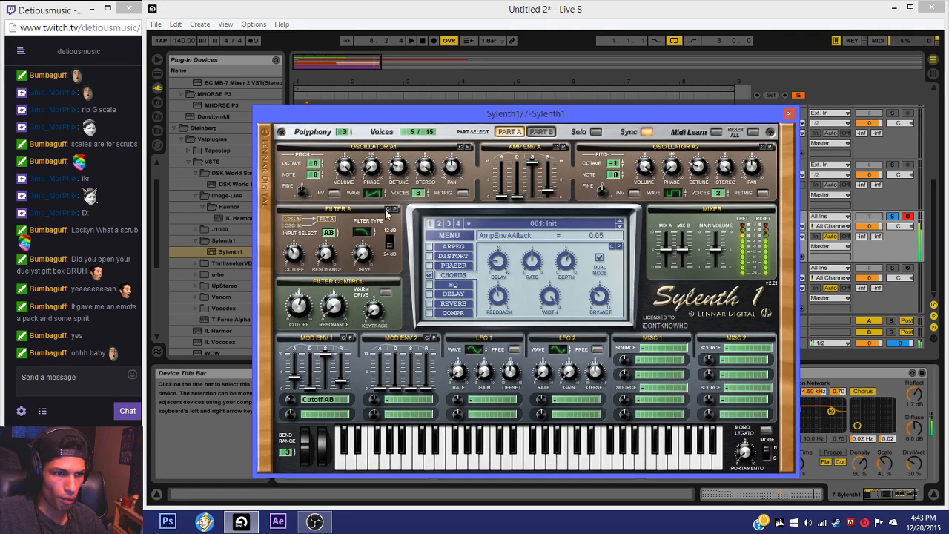
{"action": "left_click", "coordinate": [468, 42]}
{"action": "left_click", "coordinate": [360, 251]}
{"action": "key", "text": "space"}
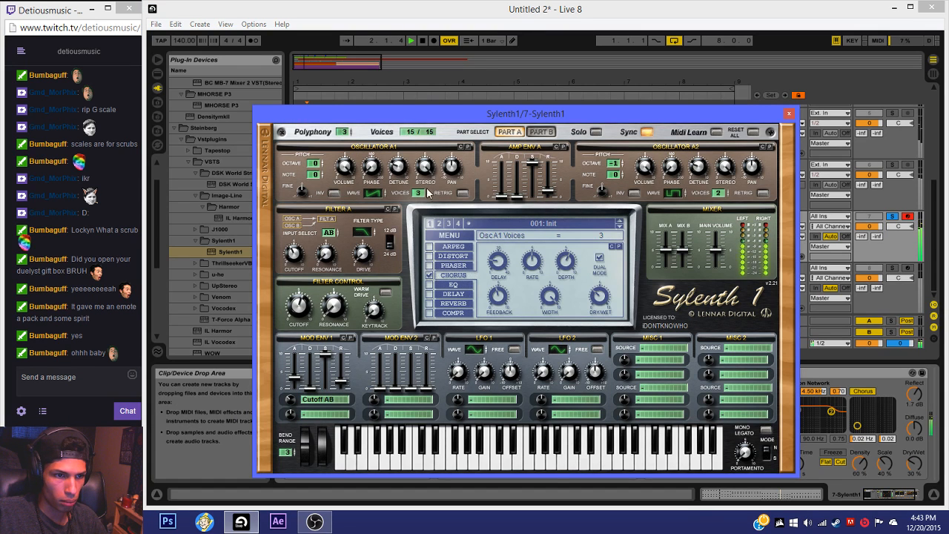
{"action": "left_click_drag", "start_coordinate": [717, 192], "coordinate": [708, 99]}
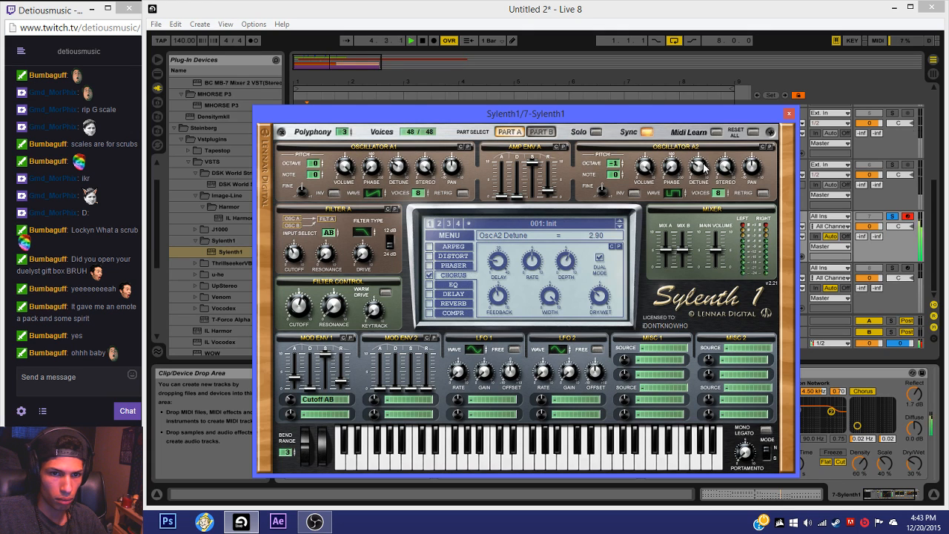
{"action": "left_click", "coordinate": [788, 115]}
Step: Lower the Filter A Cutoff automation at the start of track 7 to 32.28 Hz
{"action": "right_click", "coordinate": [404, 397]}
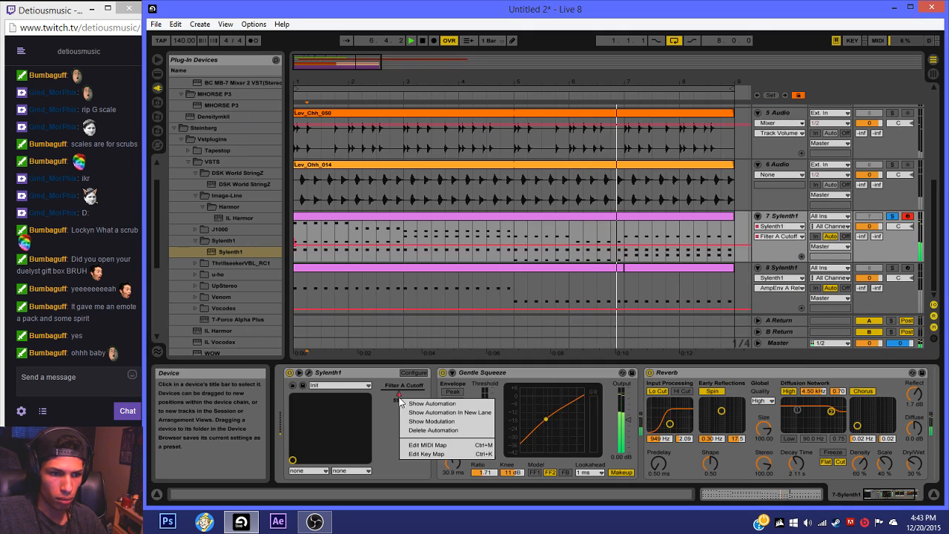
{"action": "left_click", "coordinate": [315, 279]}
{"action": "left_click_drag", "start_coordinate": [352, 59], "coordinate": [332, 72]}
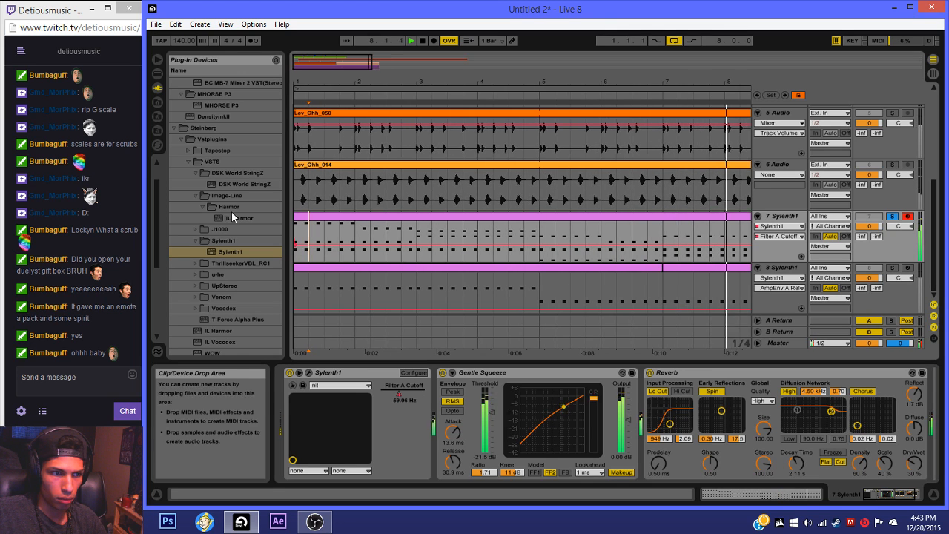
{"action": "left_click_drag", "start_coordinate": [299, 245], "coordinate": [296, 247]}
{"action": "left_click_drag", "start_coordinate": [345, 63], "coordinate": [320, 69]}
{"action": "left_click_drag", "start_coordinate": [296, 246], "coordinate": [299, 251]}
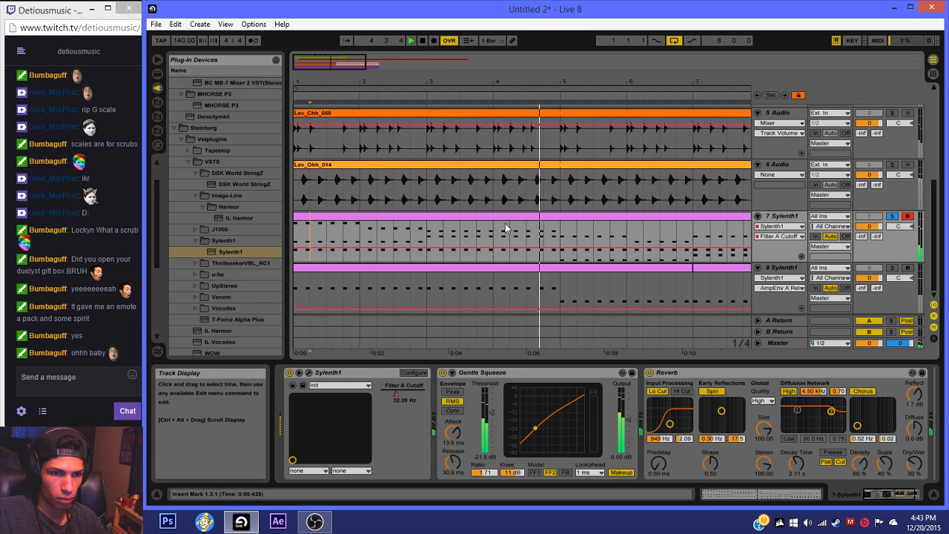
Step: Ramp the Filter A Cutoff automation up toward bar 9 and duplicate the eight-bar Sylenth1 clip to 9.1.1
{"action": "left_click_drag", "start_coordinate": [345, 63], "coordinate": [376, 64]}
{"action": "left_click_drag", "start_coordinate": [655, 247], "coordinate": [652, 239]}
{"action": "left_click", "coordinate": [641, 216]}
{"action": "key", "text": "ctrl+d"}
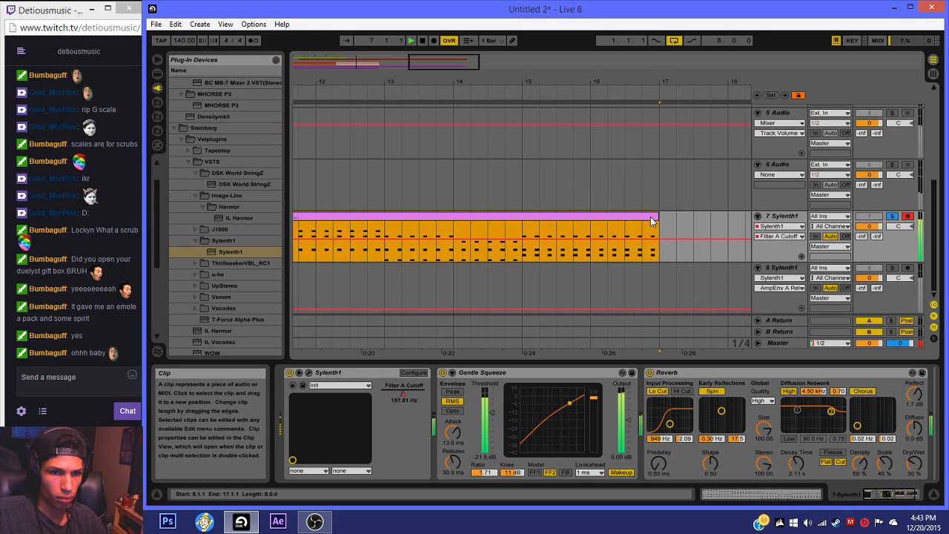
Step: Turn off the arrangement loop and extend the rising Filter A Cutoff ramp to a breakpoint at 17.1.1
{"action": "key", "text": "space"}
{"action": "left_click_drag", "start_coordinate": [460, 71], "coordinate": [496, 63]}
{"action": "left_click", "coordinate": [676, 40]}
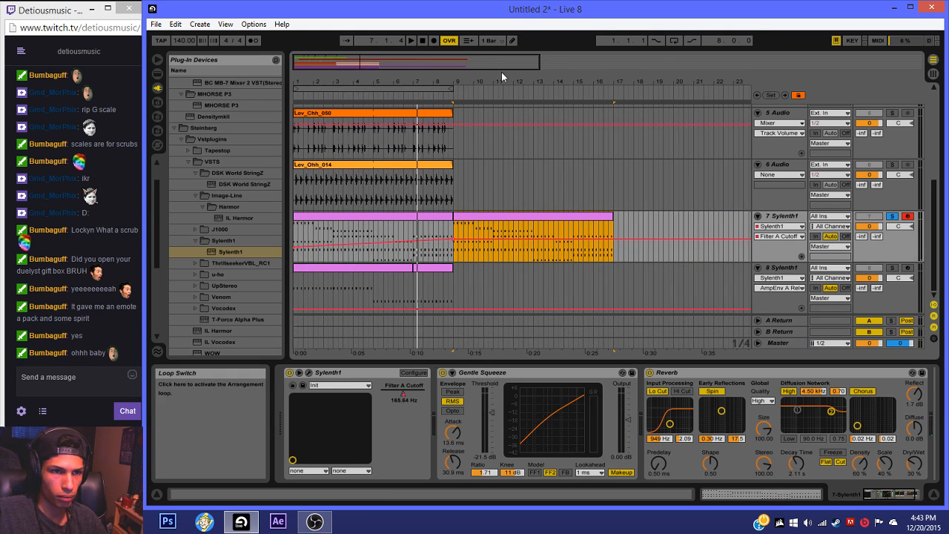
{"action": "left_click_drag", "start_coordinate": [422, 64], "coordinate": [413, 71]}
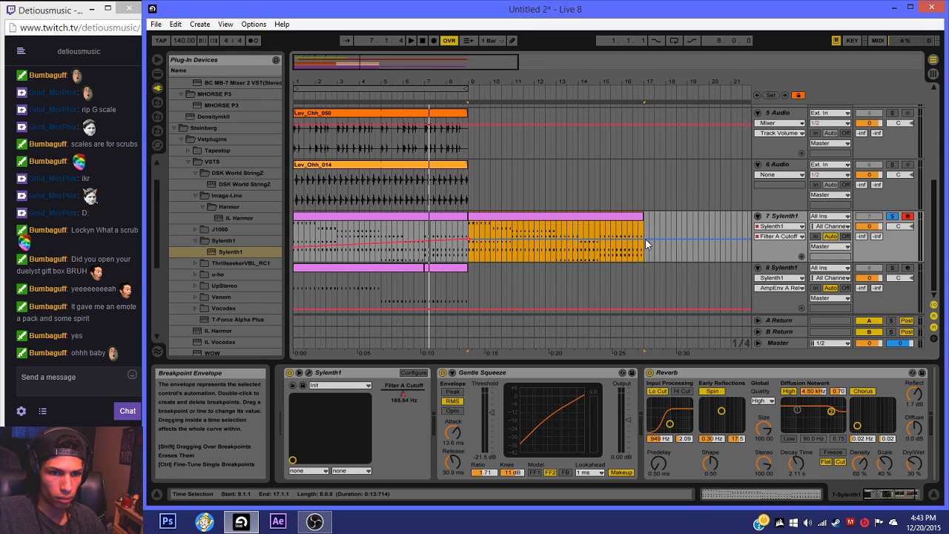
{"action": "left_click", "coordinate": [645, 238]}
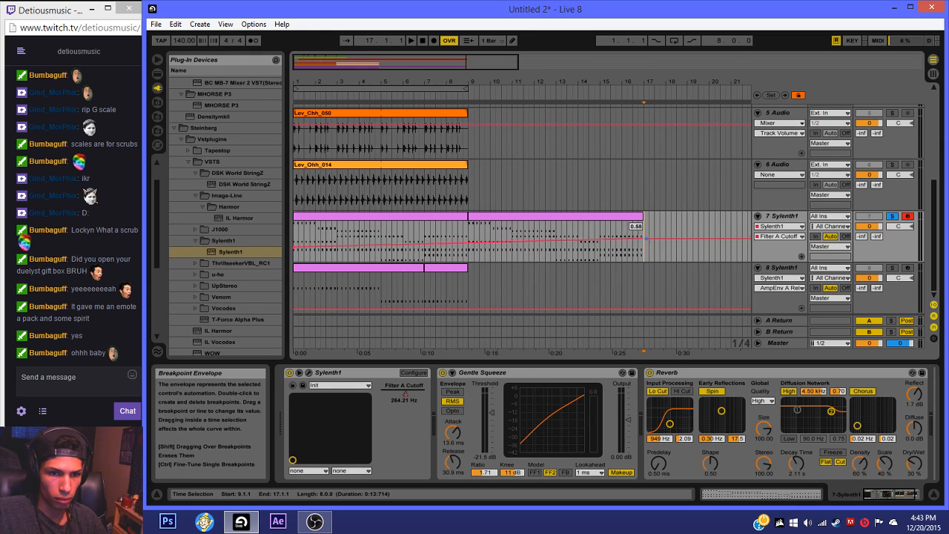
Step: Restart playback from the beginning and set the arrangement's fixed grid to 1/2
{"action": "left_click", "coordinate": [427, 216]}
{"action": "key", "text": "space"}
{"action": "right_click", "coordinate": [525, 212]}
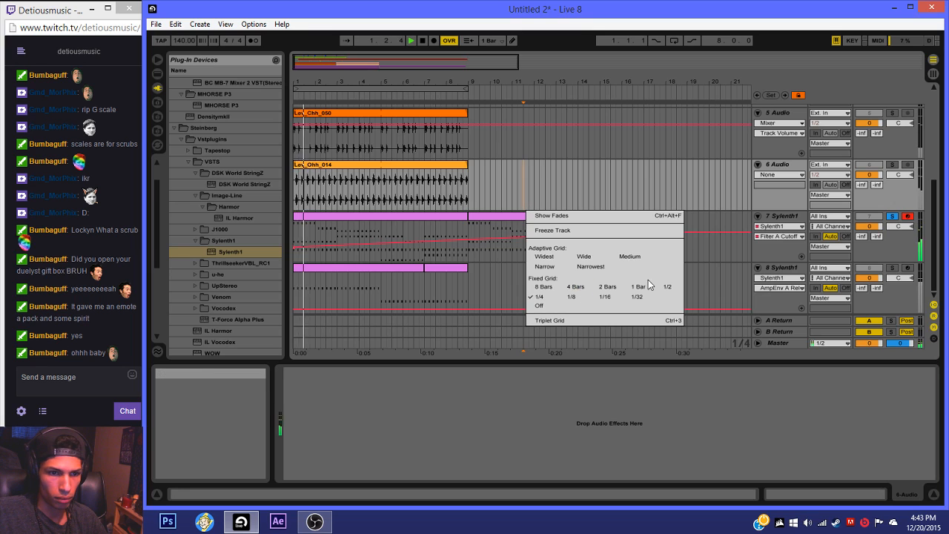
{"action": "left_click", "coordinate": [666, 287]}
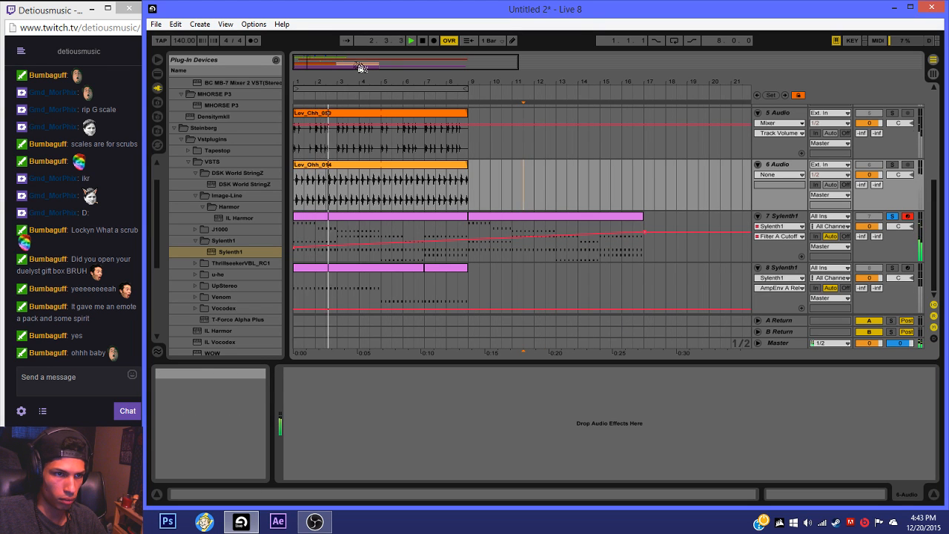
Step: Bend track 7's Filter A Cutoff ramp with a breakpoint at bar 13 and raise its end breakpoint at 17.1.1
{"action": "mouse_move", "coordinate": [361, 67]}
{"action": "left_mouse_down"}
{"action": "mouse_move", "coordinate": [362, 96]}
{"action": "mouse_move", "coordinate": [353, 63]}
{"action": "left_mouse_up"}
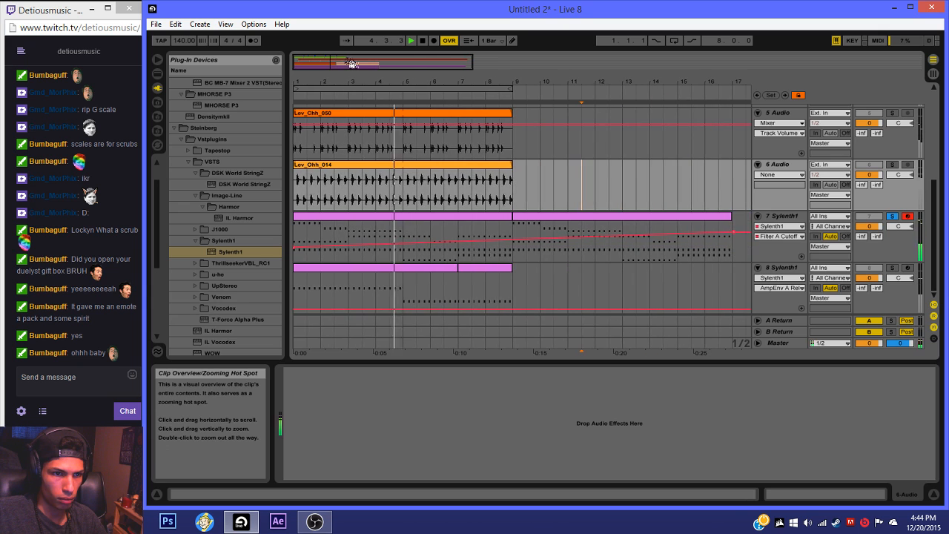
{"action": "right_click", "coordinate": [352, 107]}
{"action": "left_click", "coordinate": [333, 236]}
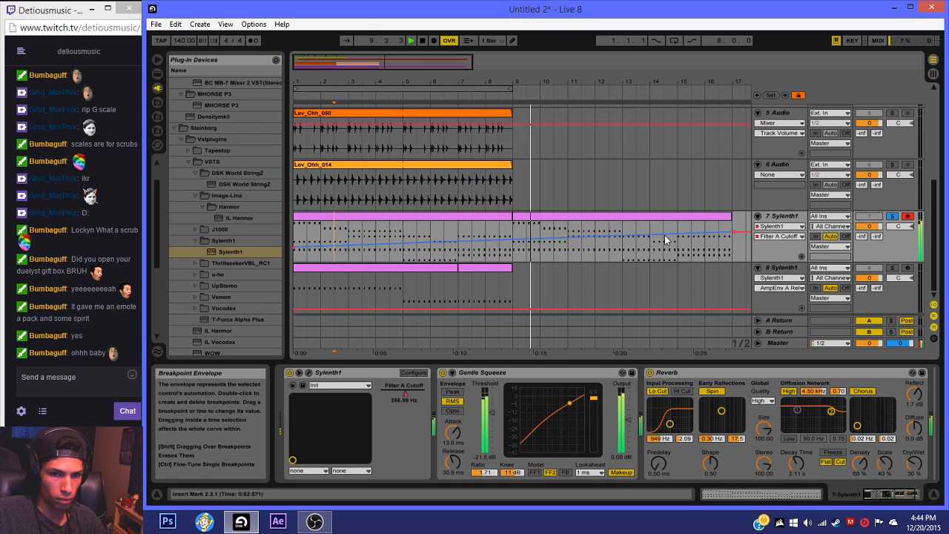
{"action": "left_click", "coordinate": [620, 236]}
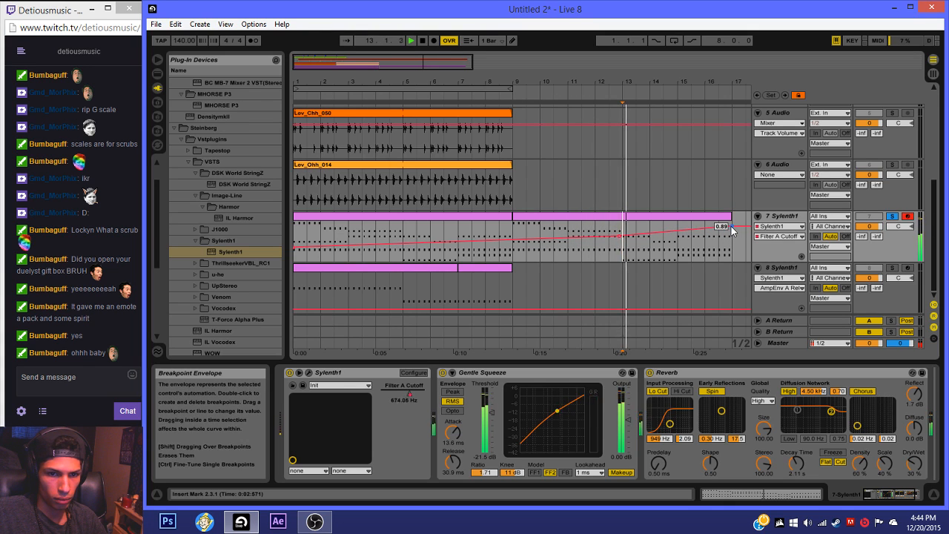
{"action": "left_click_drag", "start_coordinate": [730, 226], "coordinate": [731, 223]}
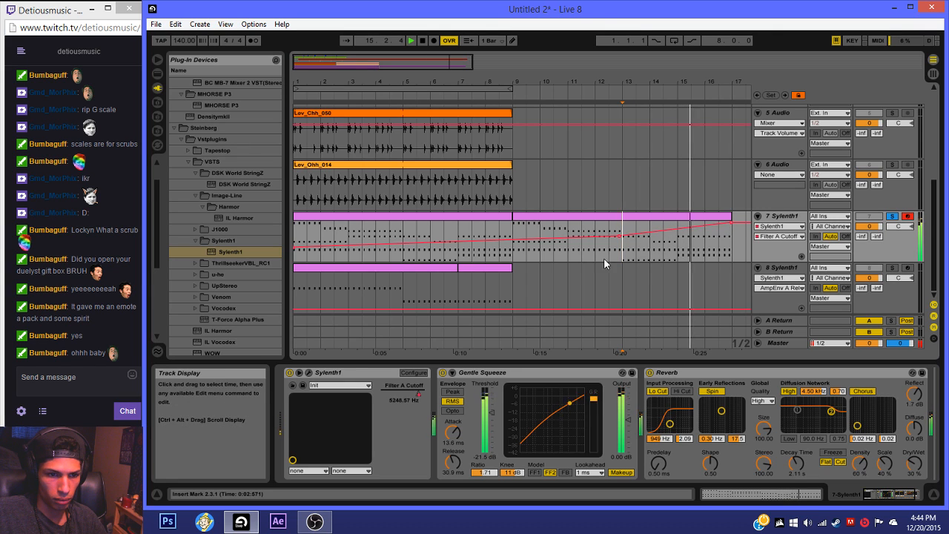
Step: Loop the arrangement across both Sylenth1 clips on track 7, from bar 1 for 16 bars
{"action": "left_click", "coordinate": [454, 218]}
{"action": "left_click", "coordinate": [562, 224], "text": "shift"}
{"action": "key", "text": "ctrl+l"}
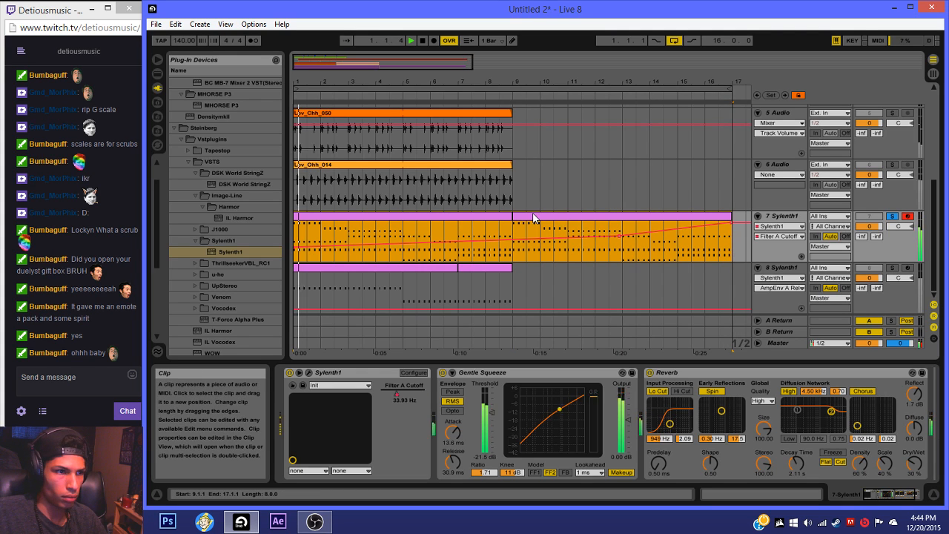
Step: Insert EQ Eight after Sylenth1 on track 7, with a low cut on band 1, band 2 dipped to -3.69 dB at 504 Hz and boosted highs
{"action": "left_click", "coordinate": [157, 73]}
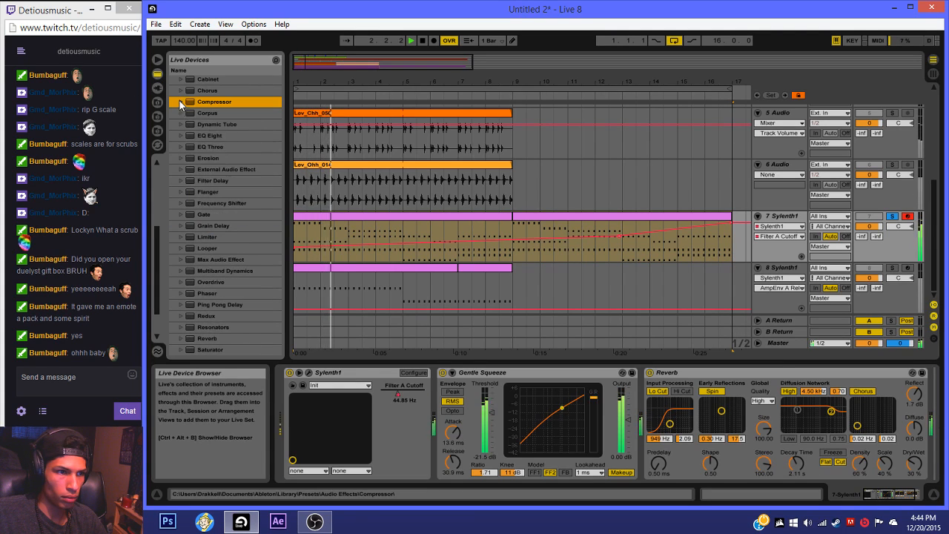
{"action": "double_click", "coordinate": [208, 136]}
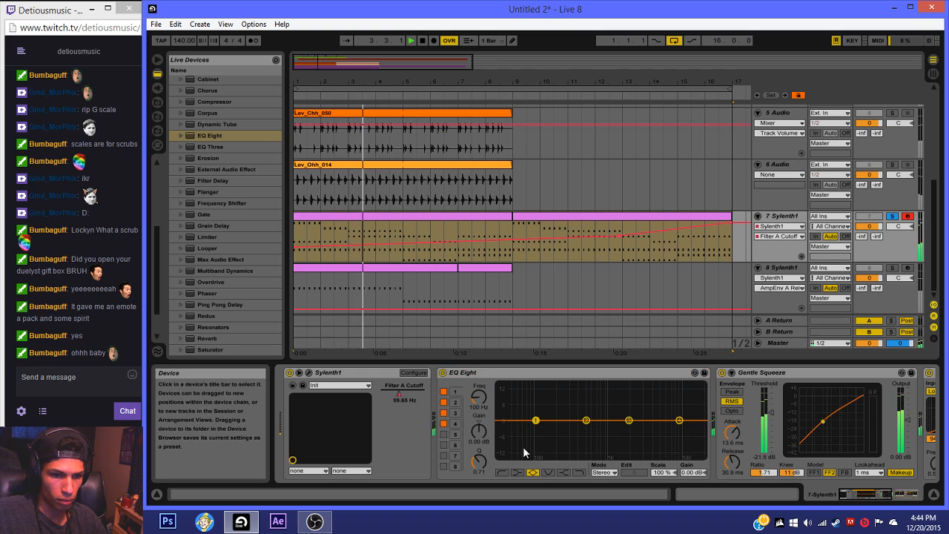
{"action": "left_click_drag", "start_coordinate": [535, 429], "coordinate": [520, 436]}
{"action": "left_click_drag", "start_coordinate": [586, 420], "coordinate": [569, 432]}
{"action": "left_click_drag", "start_coordinate": [626, 421], "coordinate": [615, 424]}
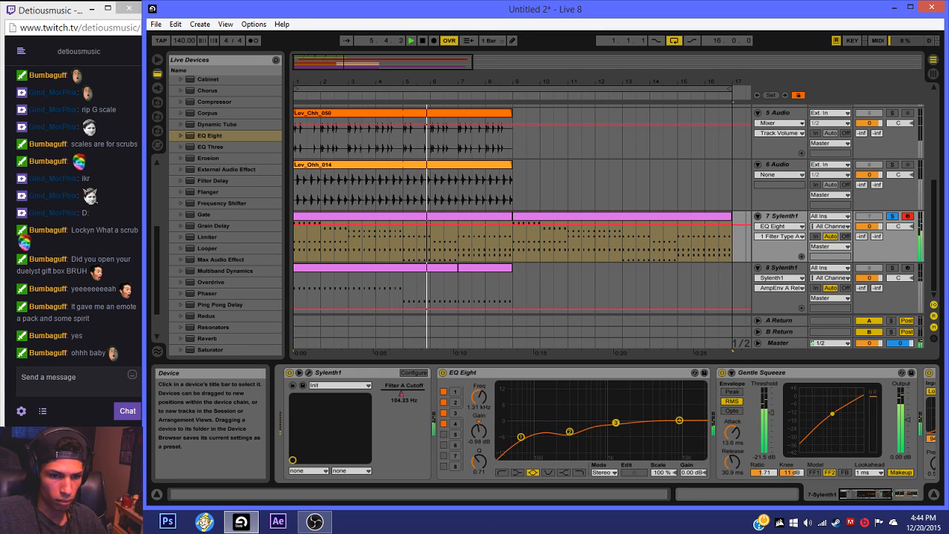
{"action": "left_click_drag", "start_coordinate": [686, 422], "coordinate": [681, 413]}
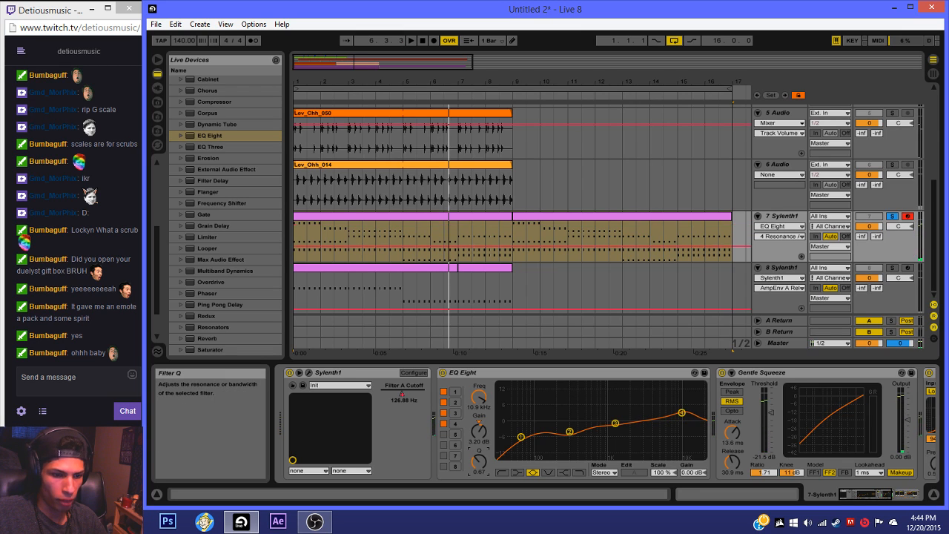
{"action": "left_click_drag", "start_coordinate": [479, 461], "coordinate": [479, 474]}
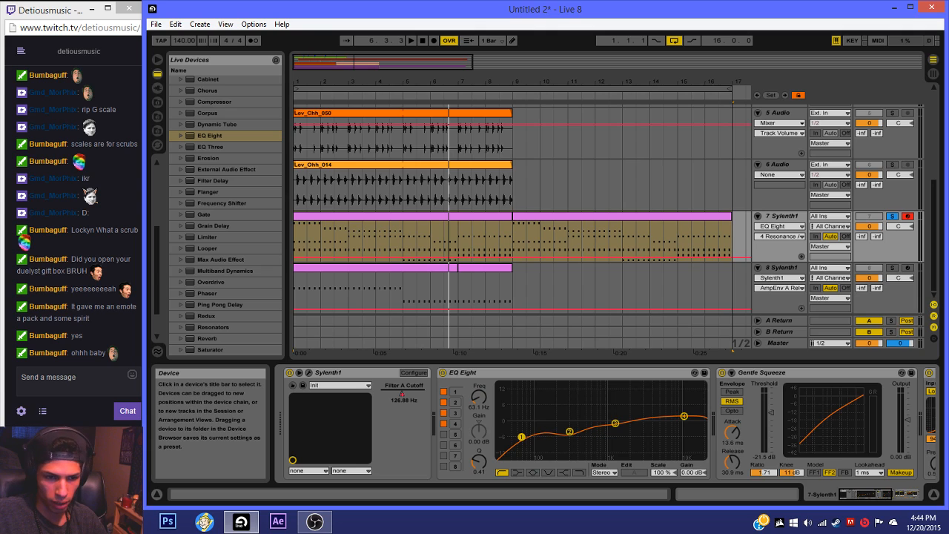
{"action": "left_click_drag", "start_coordinate": [570, 436], "coordinate": [573, 432]}
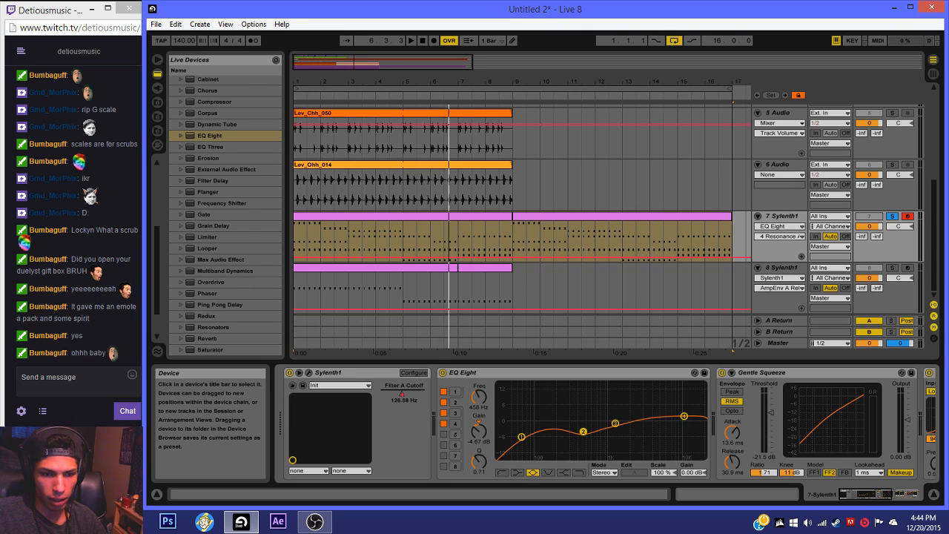
Step: Audition the equalized Sylenth1 chords from the first clip and from the second clip at bar 9
{"action": "left_click", "coordinate": [381, 217]}
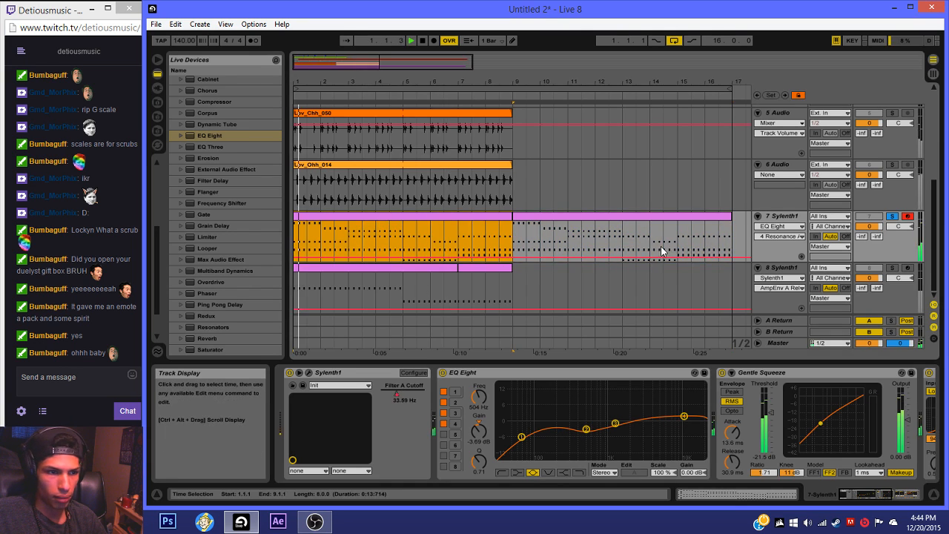
{"action": "key", "text": "space"}
{"action": "key", "text": "space"}
{"action": "left_click", "coordinate": [567, 217]}
{"action": "key", "text": "space"}
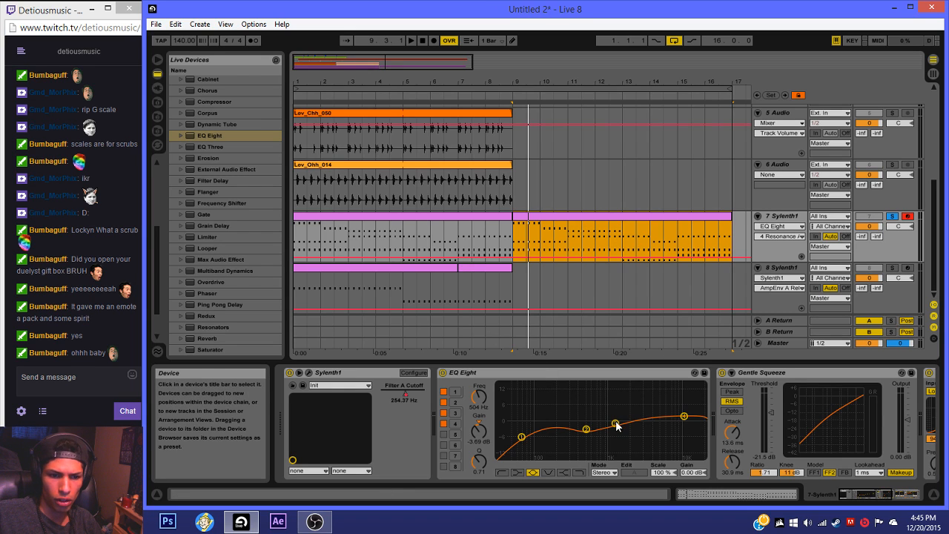
Step: Raise EQ Eight band 3 slightly and set band 2 to 235 Hz at -4.67 dB while listening from bar 9
{"action": "left_click_drag", "start_coordinate": [615, 425], "coordinate": [616, 421]}
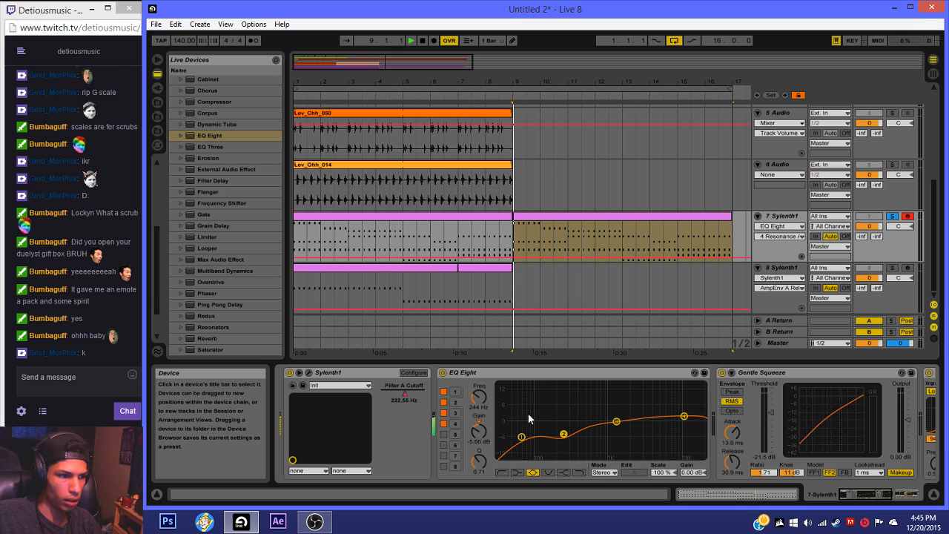
{"action": "left_click", "coordinate": [603, 220]}
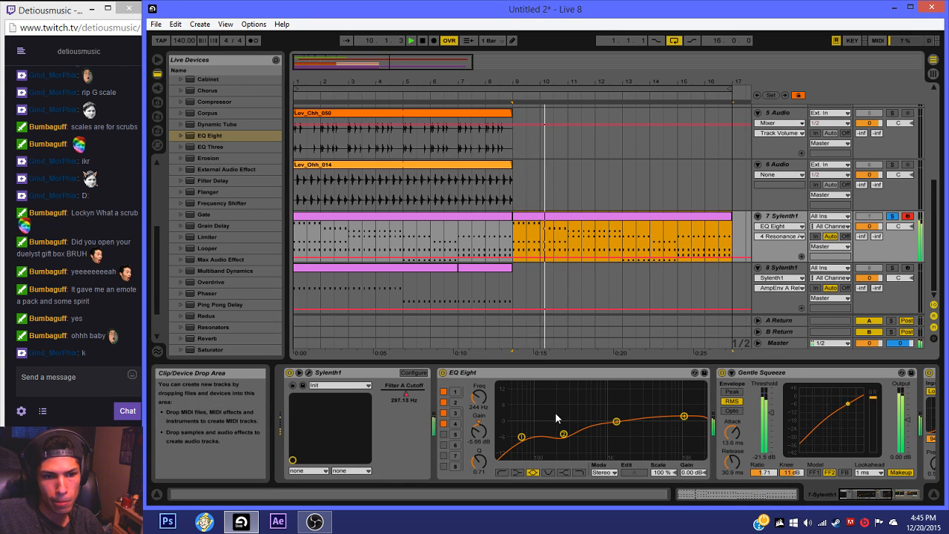
{"action": "left_click_drag", "start_coordinate": [563, 433], "coordinate": [561, 430]}
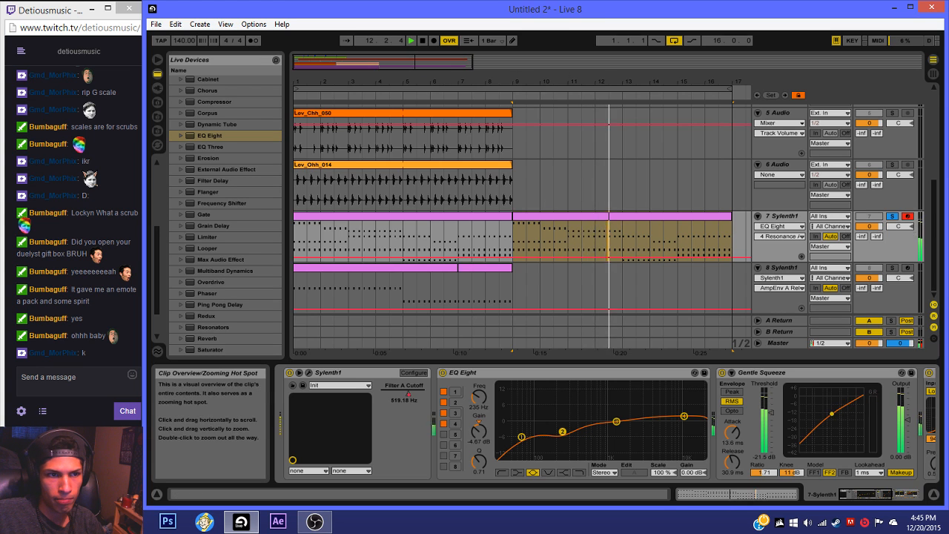
{"action": "left_click_drag", "start_coordinate": [601, 82], "coordinate": [530, 80]}
{"action": "left_click_drag", "start_coordinate": [450, 63], "coordinate": [380, 72]}
{"action": "key", "text": "space"}
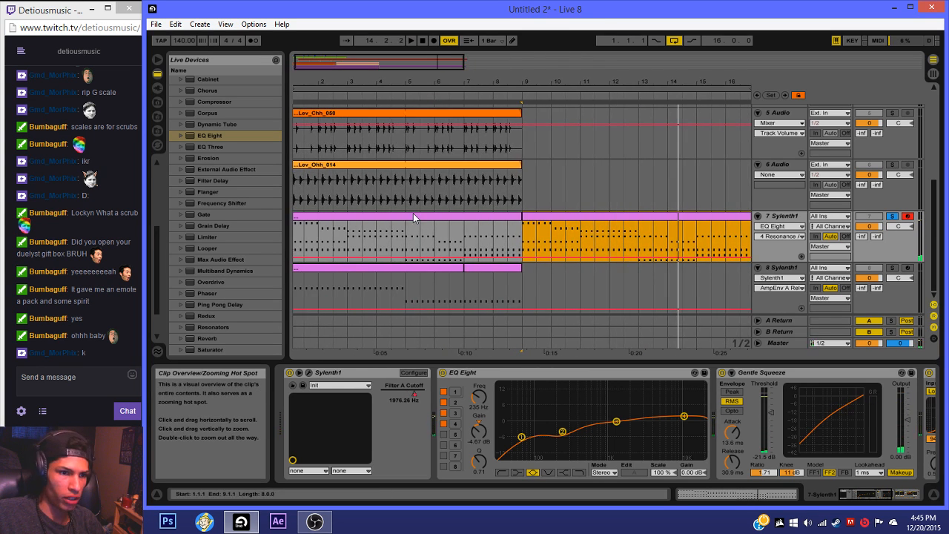
Step: Flatten EQ Eight band 2, set band 1's Q to 0.77, and show band 1's frequency automation on track 7
{"action": "left_click", "coordinate": [413, 215]}
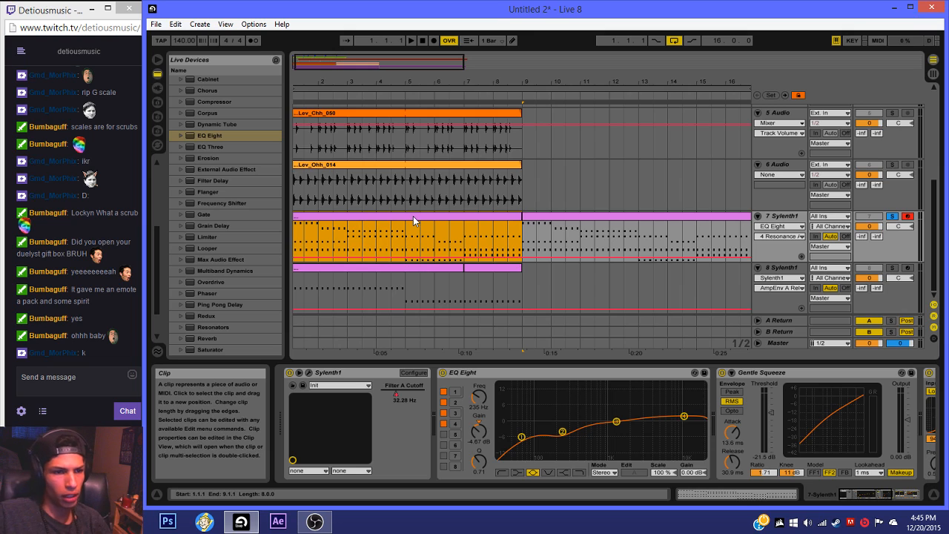
{"action": "left_click", "coordinate": [522, 438]}
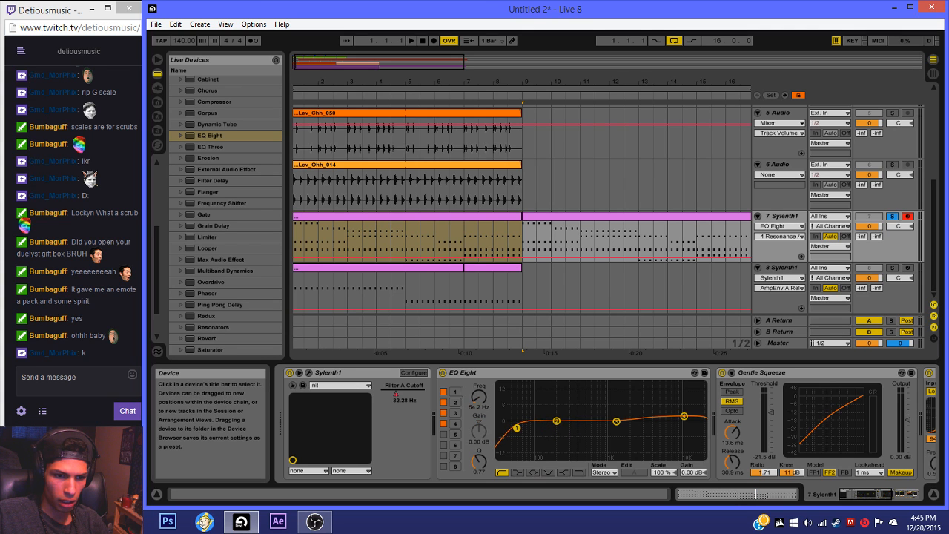
{"action": "right_click", "coordinate": [482, 399]}
{"action": "left_click", "coordinate": [510, 404]}
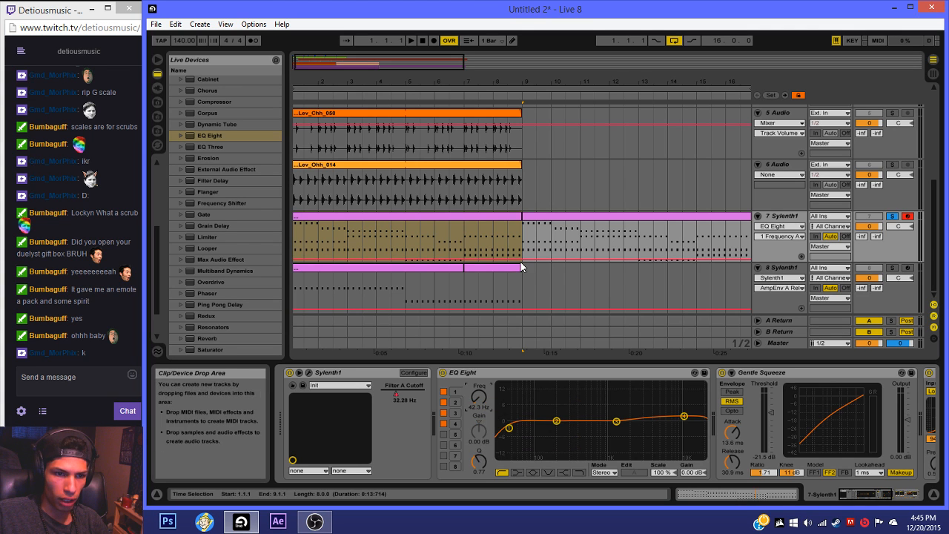
Step: Lower the EQ Eight band 1 frequency automation to 33.2 Hz and audition the first Sylenth1 clip
{"action": "left_click", "coordinate": [521, 260]}
{"action": "double_click", "coordinate": [460, 216]}
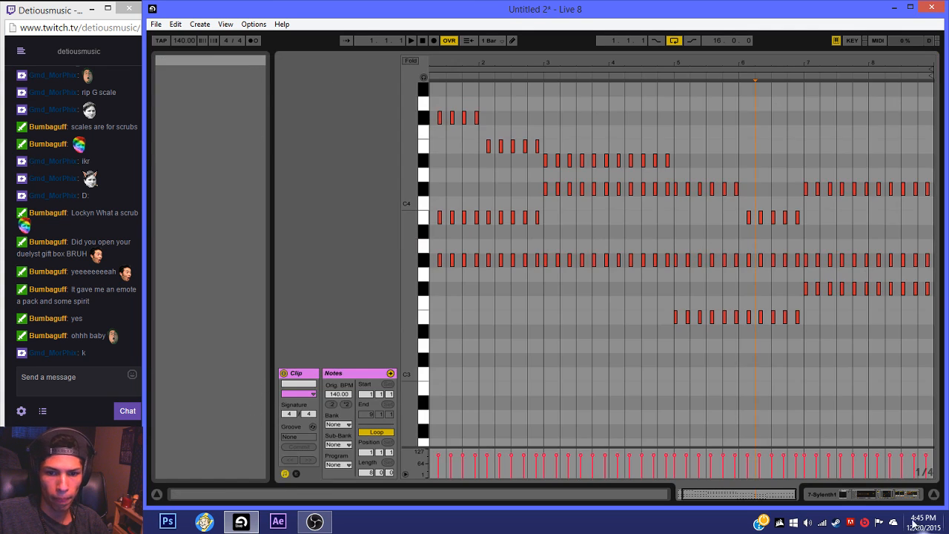
{"action": "left_click", "coordinate": [882, 495]}
{"action": "left_click", "coordinate": [378, 217]}
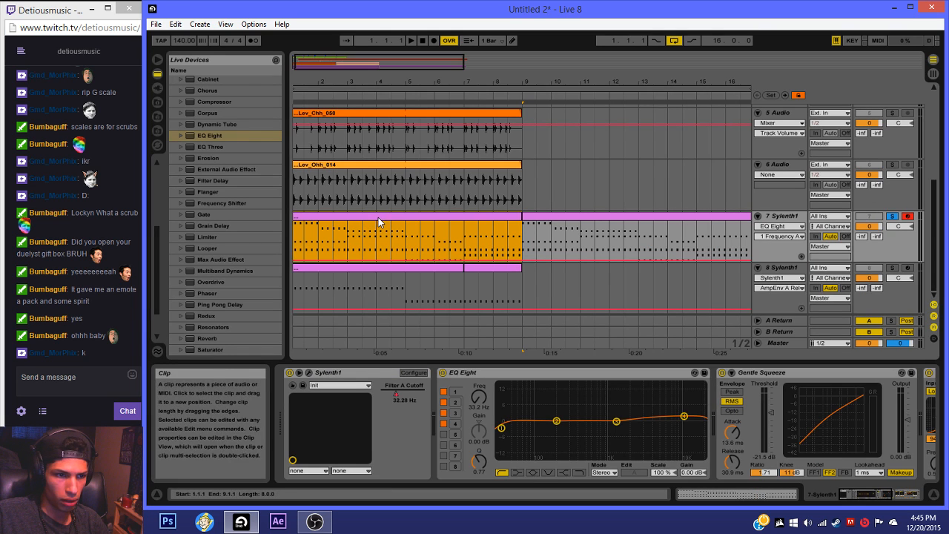
{"action": "key", "text": "space"}
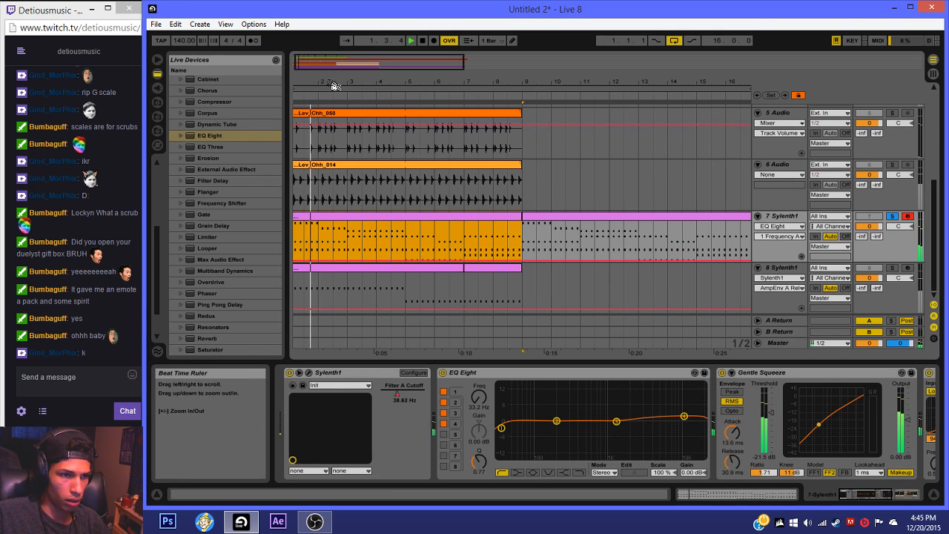
{"action": "left_click", "coordinate": [312, 254]}
{"action": "left_click", "coordinate": [314, 217]}
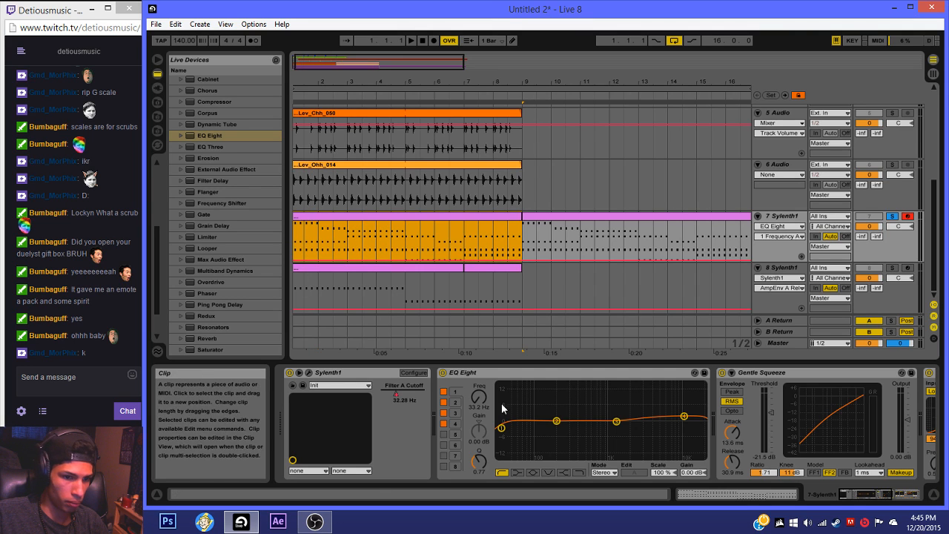
Step: Ramp the EQ Eight band 1 frequency automation upward from bar 1 to a breakpoint at bar 9 and play the clip
{"action": "left_click", "coordinate": [478, 397]}
{"action": "right_click", "coordinate": [478, 396]}
{"action": "key", "text": "Escape"}
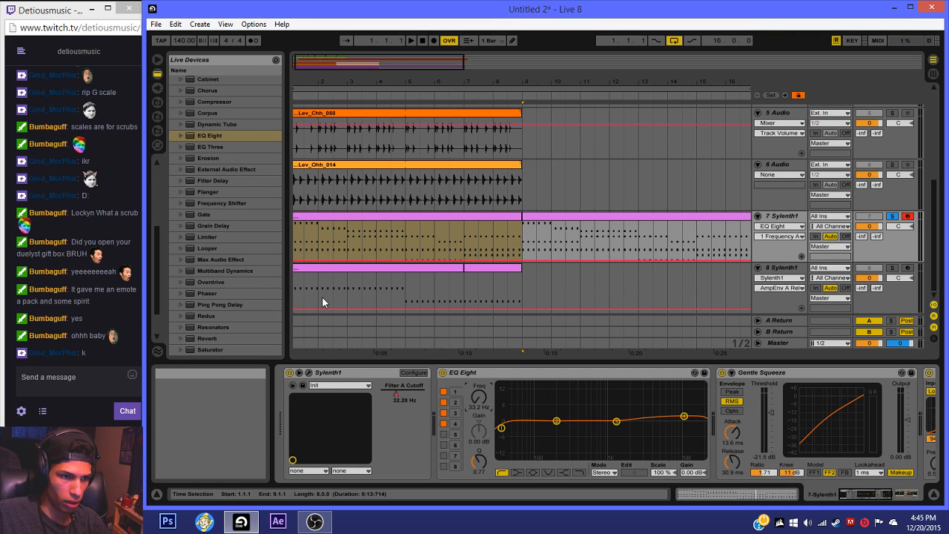
{"action": "left_click", "coordinate": [296, 263]}
{"action": "left_click", "coordinate": [299, 266]}
{"action": "left_click", "coordinate": [298, 265]}
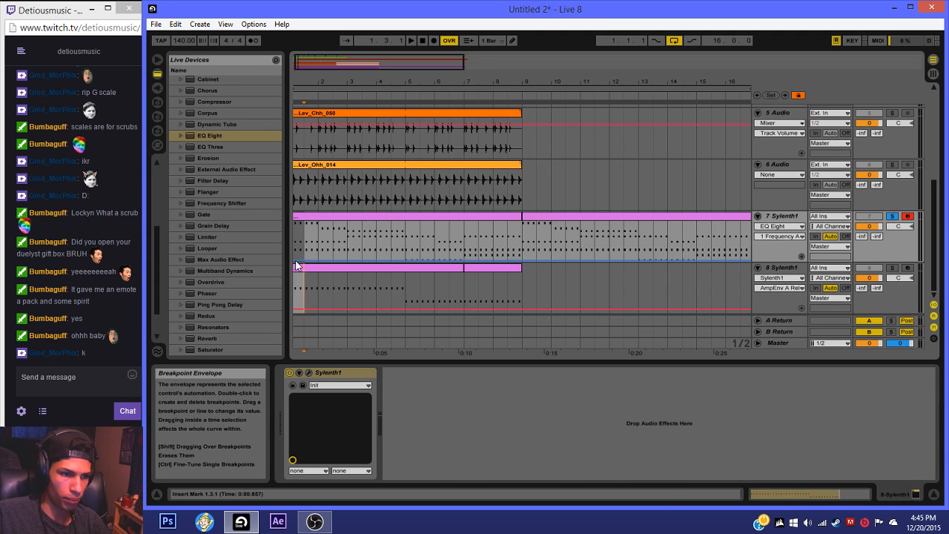
{"action": "double_click", "coordinate": [296, 261]}
{"action": "left_click_drag", "start_coordinate": [523, 265], "coordinate": [523, 243]}
{"action": "left_click", "coordinate": [502, 217]}
{"action": "key", "text": "space"}
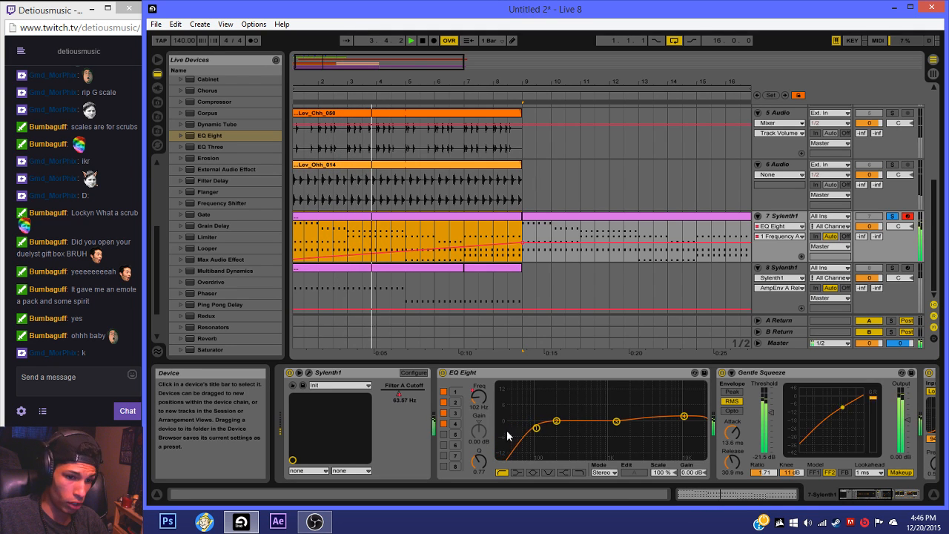
Step: Lower the band 1 frequency breakpoint at bar 9 and dip EQ Eight band 2 to -5.41 dB at 244 Hz
{"action": "left_click_drag", "start_coordinate": [546, 428], "coordinate": [526, 418]}
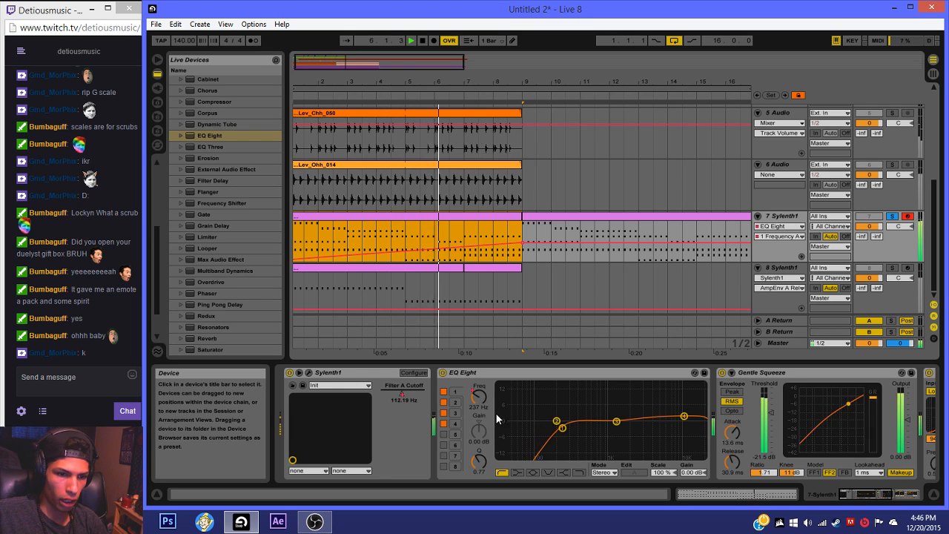
{"action": "right_click", "coordinate": [474, 396]}
{"action": "left_click", "coordinate": [515, 277]}
{"action": "left_click_drag", "start_coordinate": [522, 242], "coordinate": [523, 252]}
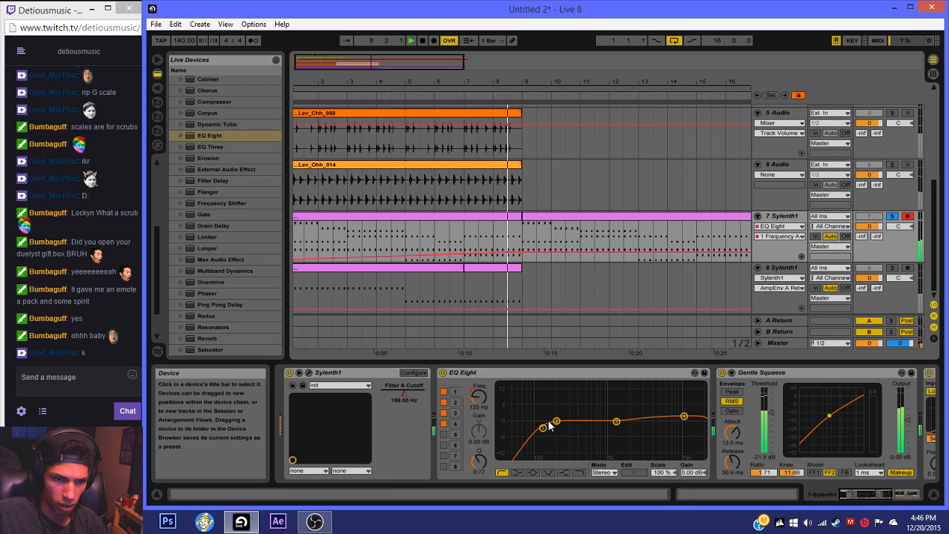
{"action": "left_click_drag", "start_coordinate": [556, 421], "coordinate": [567, 432]}
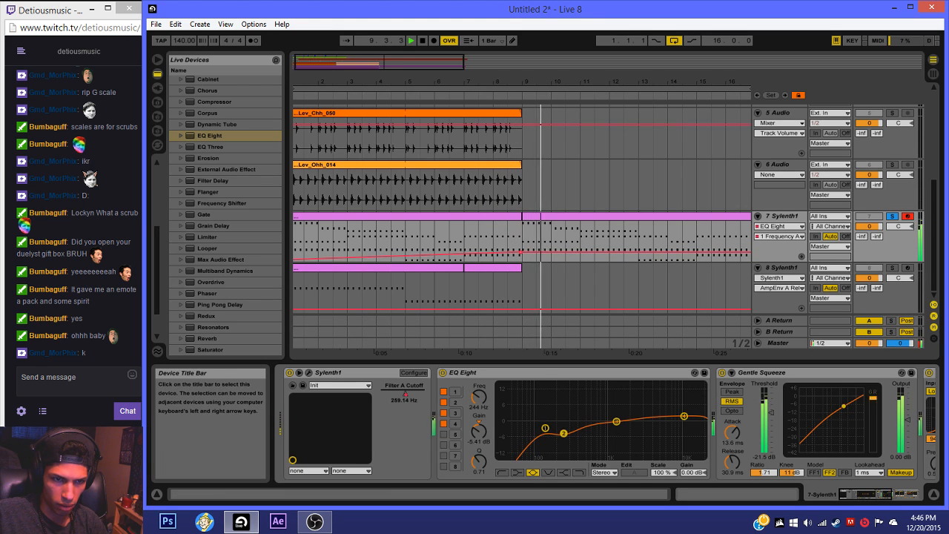
Step: Replay the first Sylenth1 clip from bar 1 and ease EQ Eight band 2 to -3.93 dB at 235 Hz
{"action": "left_click", "coordinate": [406, 229]}
{"action": "key", "text": "space"}
{"action": "key", "text": "space"}
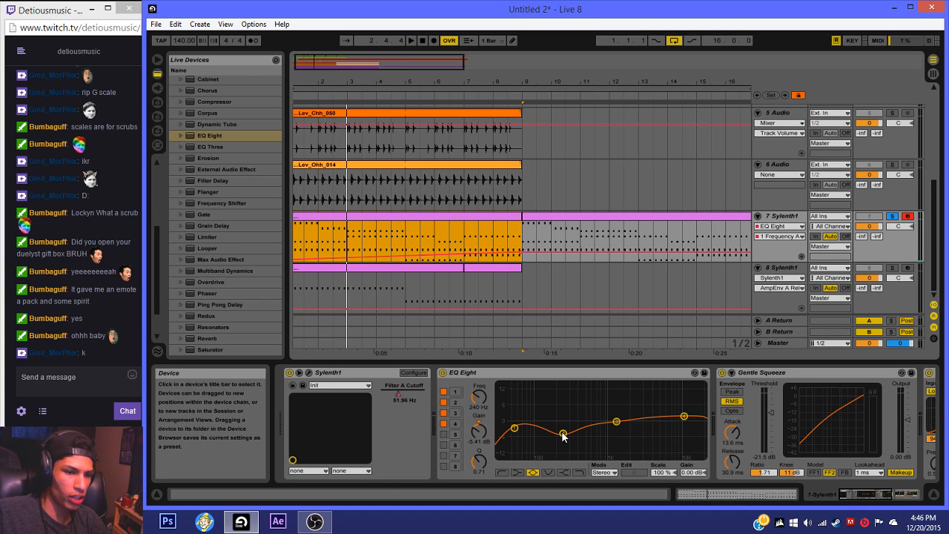
{"action": "left_click_drag", "start_coordinate": [304, 242], "coordinate": [363, 250]}
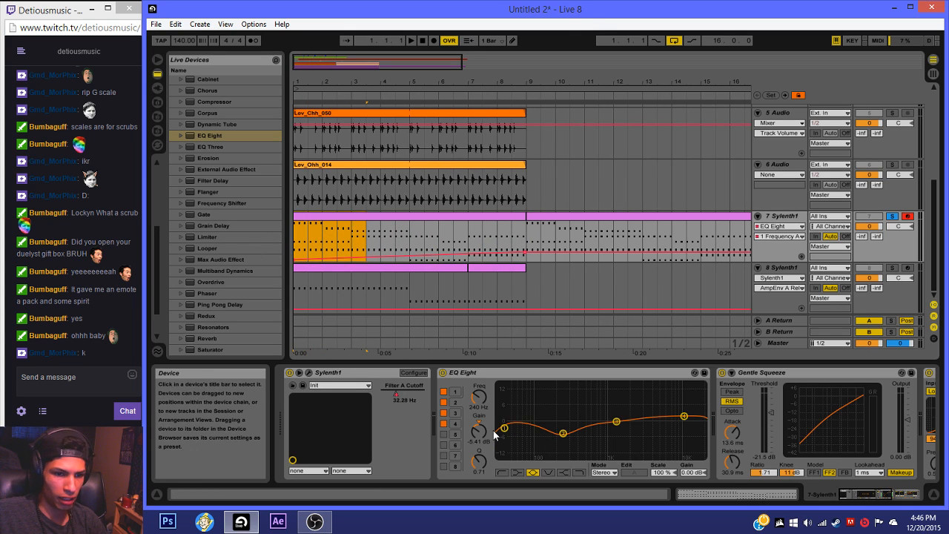
{"action": "left_click", "coordinate": [349, 219]}
{"action": "key", "text": "space"}
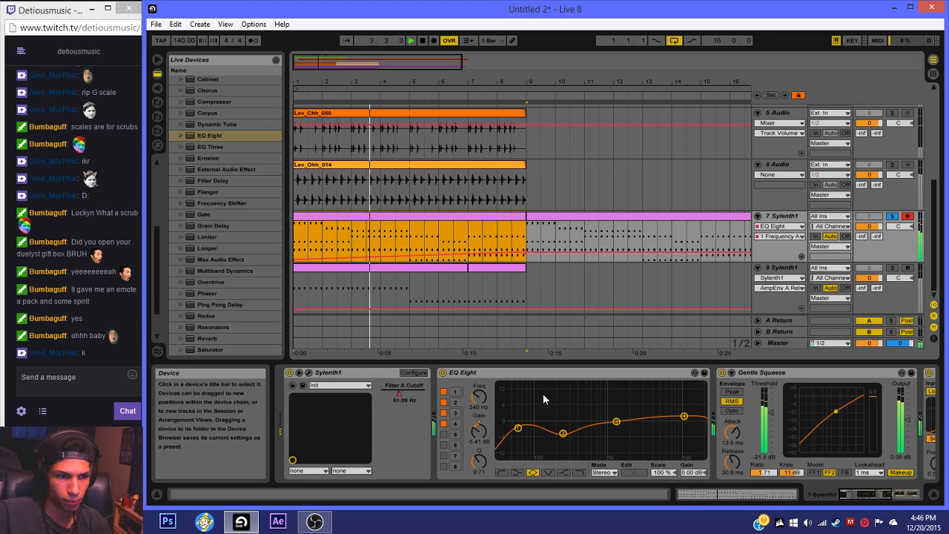
{"action": "left_click_drag", "start_coordinate": [563, 433], "coordinate": [562, 430]}
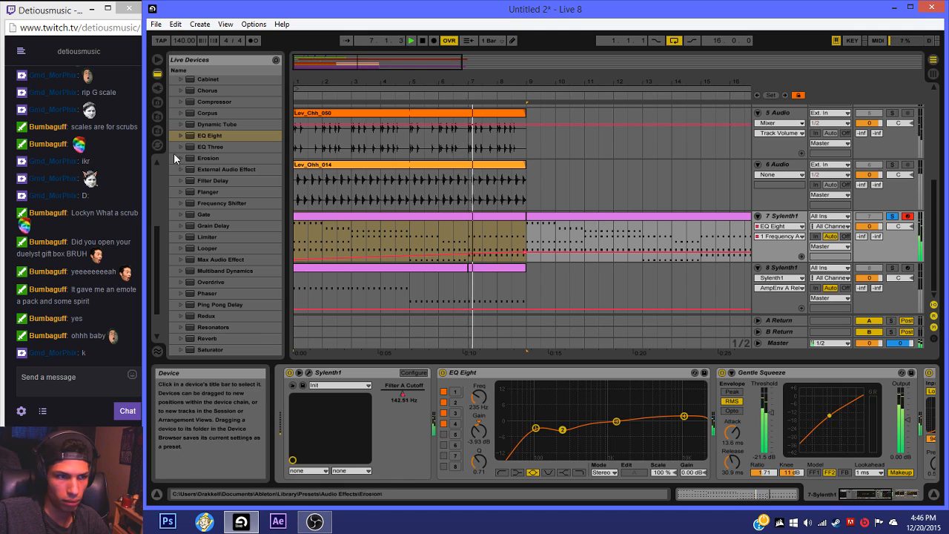
Step: Try the Densitymkii plug-in between EQ Eight and Gentle Squeeze on track 7 Sylenth1, and delete it again
{"action": "left_click", "coordinate": [157, 87]}
{"action": "left_click", "coordinate": [199, 116]}
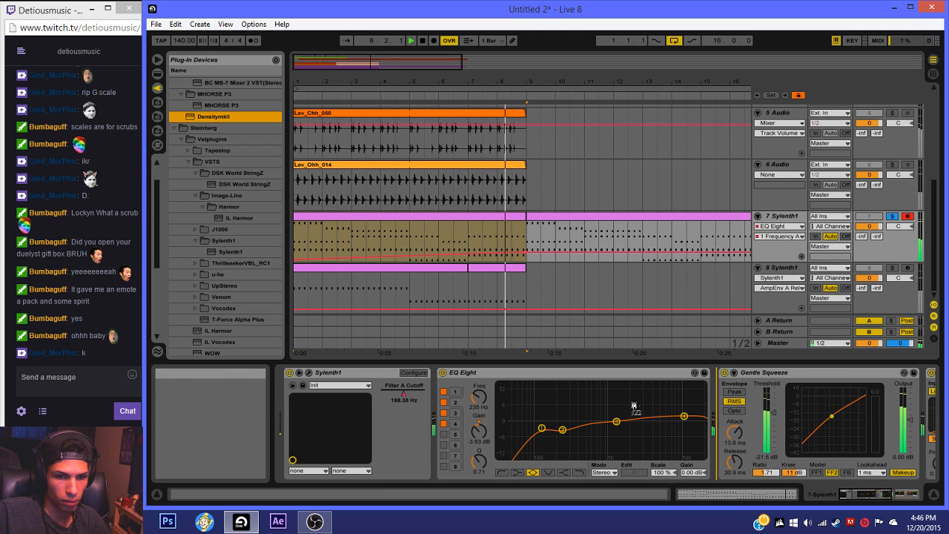
{"action": "left_click_drag", "start_coordinate": [633, 408], "coordinate": [635, 408]}
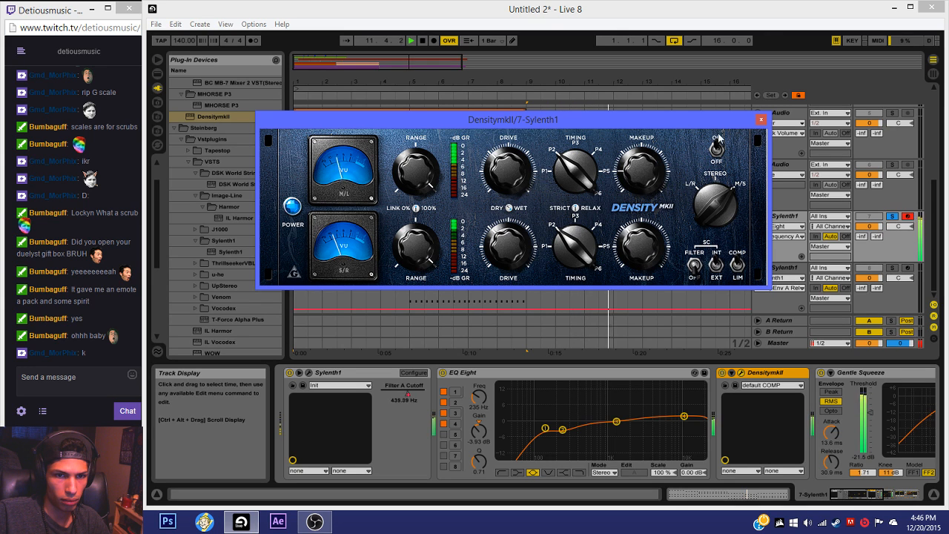
{"action": "left_click", "coordinate": [759, 121]}
{"action": "left_click_drag", "start_coordinate": [856, 493], "coordinate": [877, 497]}
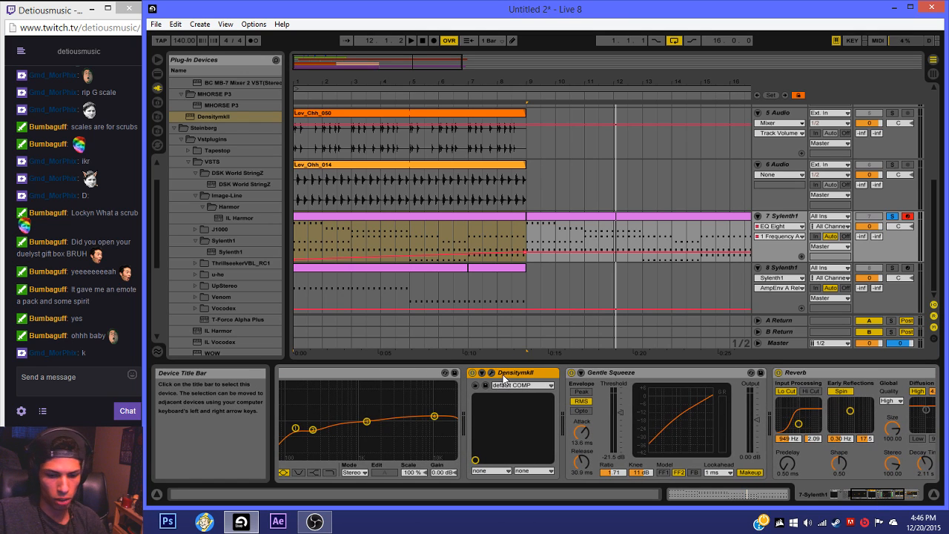
{"action": "key", "text": "Delete"}
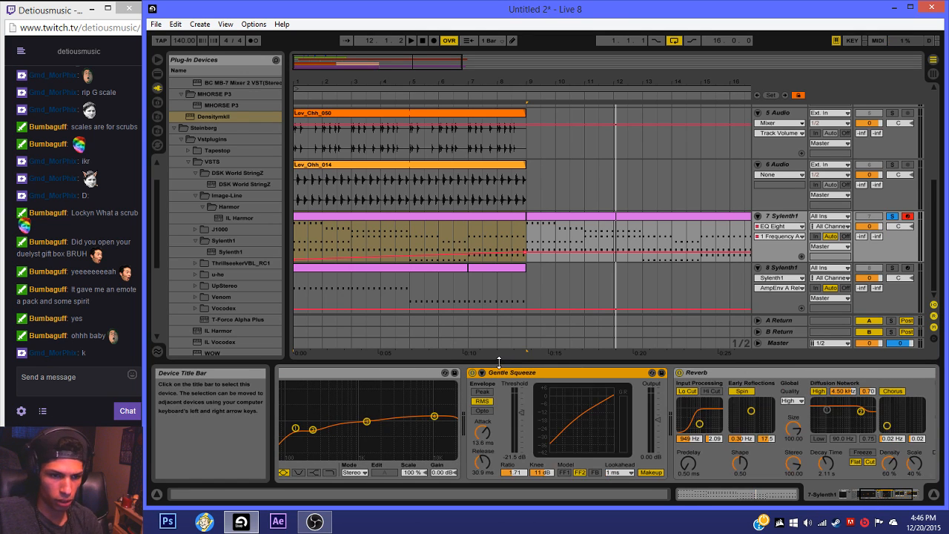
Step: Take track 7 Sylenth1 out of solo and add a Live Compressor to its device chain beside Gentle Squeeze
{"action": "left_click", "coordinate": [427, 217]}
{"action": "left_click", "coordinate": [892, 217]}
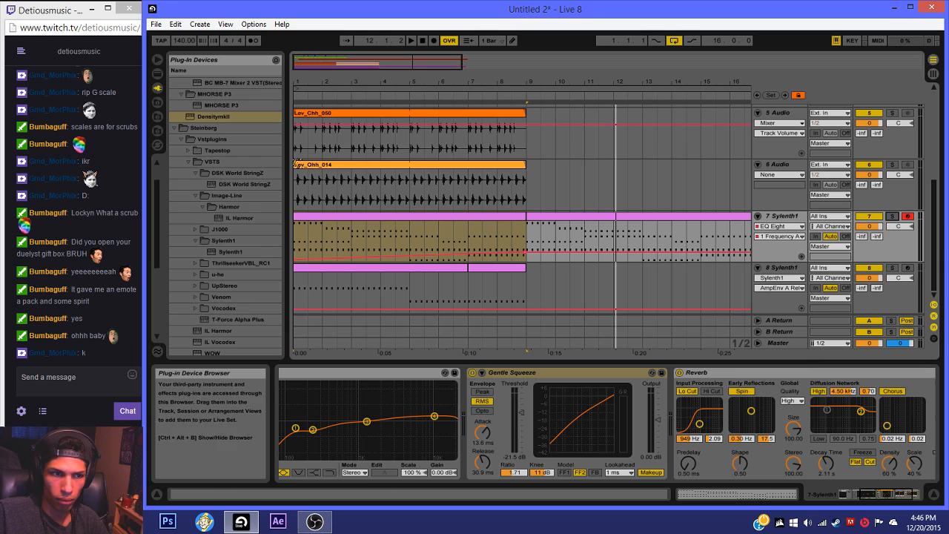
{"action": "left_click", "coordinate": [157, 73]}
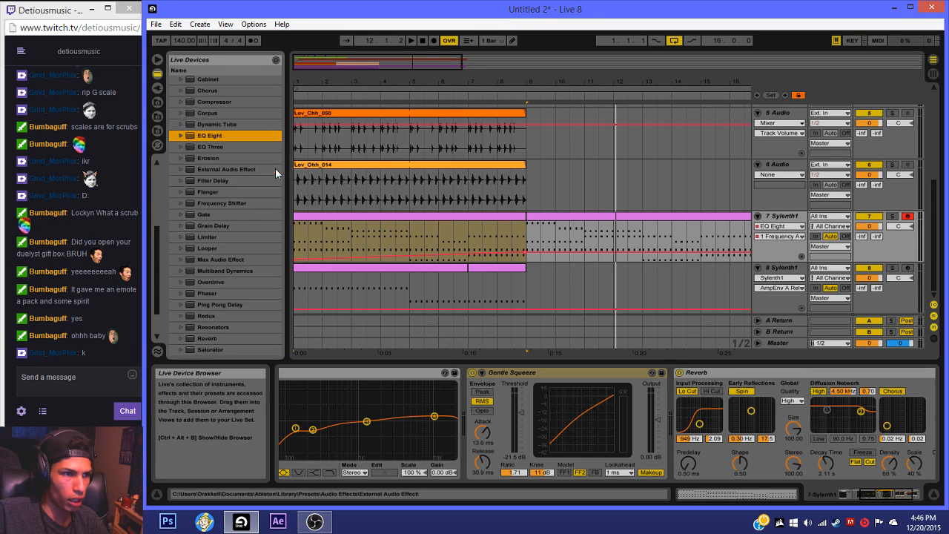
{"action": "scroll", "coordinate": [230, 155], "scroll_direction": "up", "scroll_amount": 3}
{"action": "left_click", "coordinate": [194, 166]}
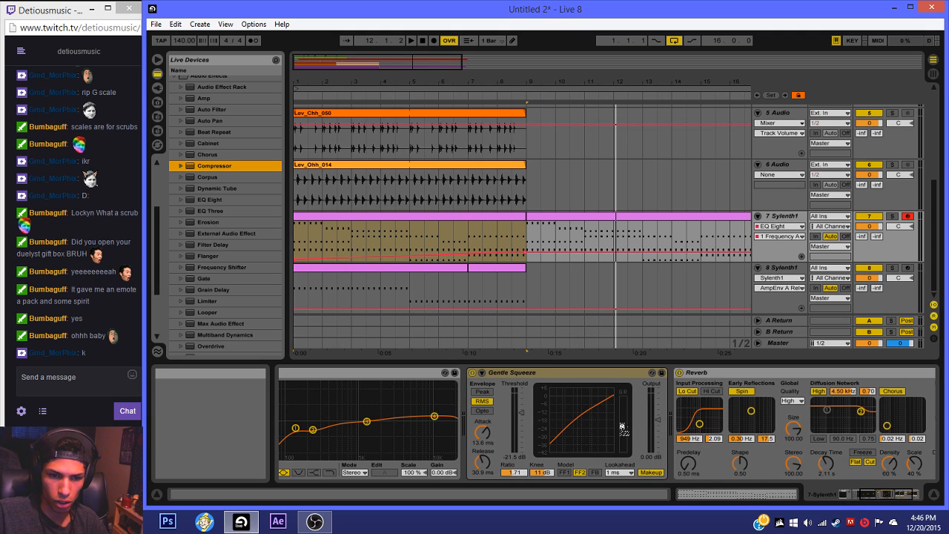
Step: Add a Compressor after Gentle Squeeze on the 7 Sylenth1 track and show its sidechain controls
{"action": "key", "text": "Return"}
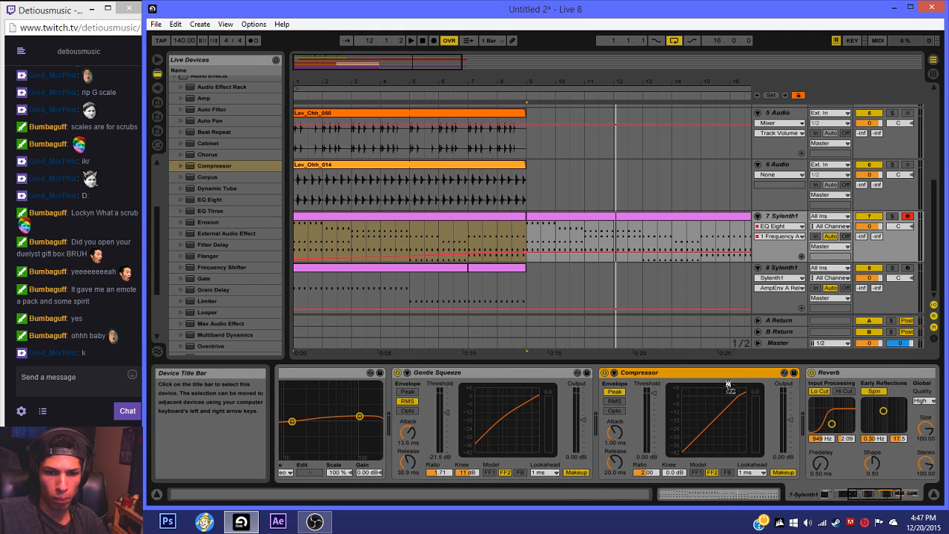
{"action": "left_click", "coordinate": [833, 372]}
{"action": "left_click", "coordinate": [492, 375]}
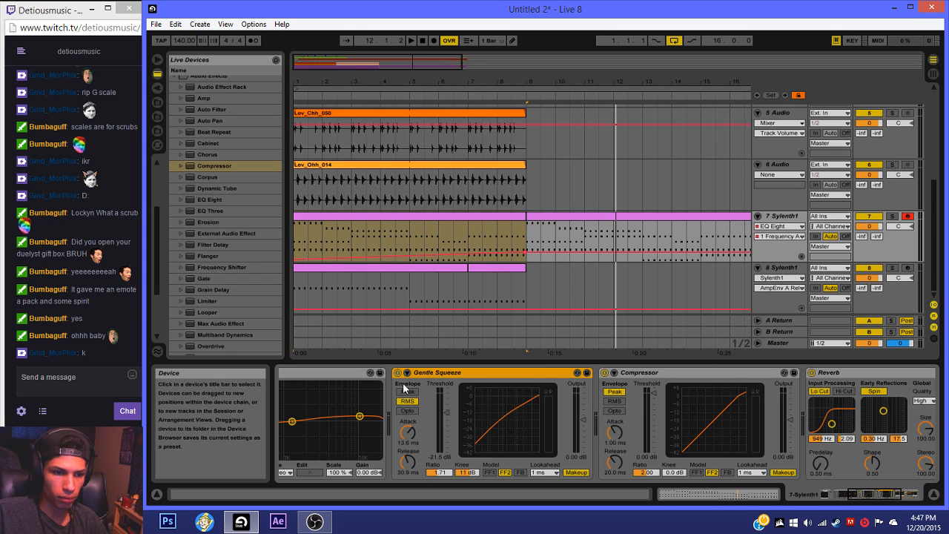
{"action": "left_click", "coordinate": [614, 372]}
{"action": "left_click", "coordinate": [919, 374]}
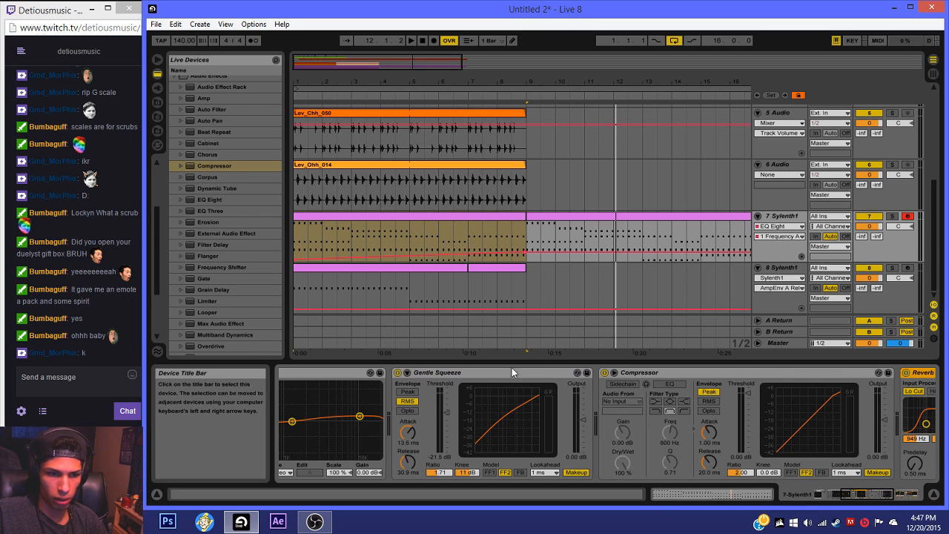
{"action": "left_click", "coordinate": [425, 374]}
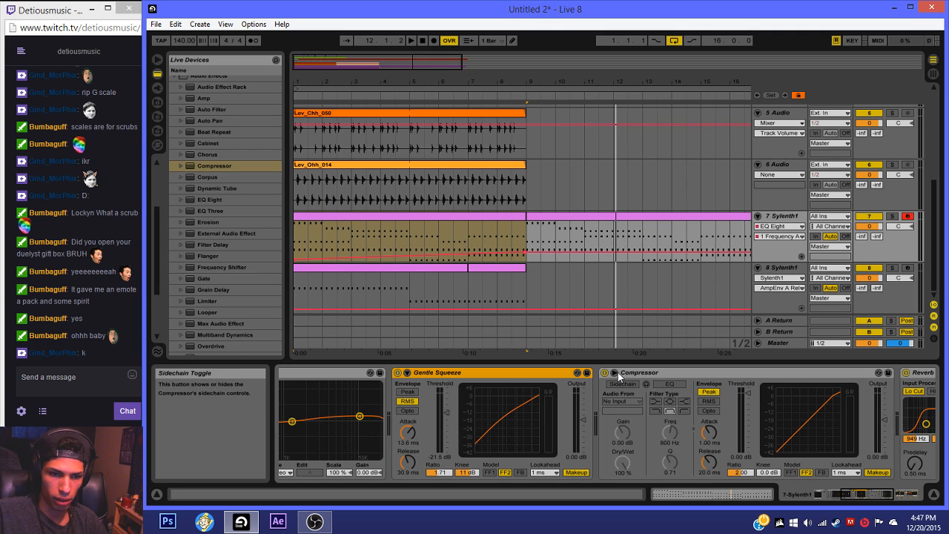
{"action": "left_click_drag", "start_coordinate": [617, 372], "coordinate": [395, 391]}
{"action": "left_click", "coordinate": [731, 375]}
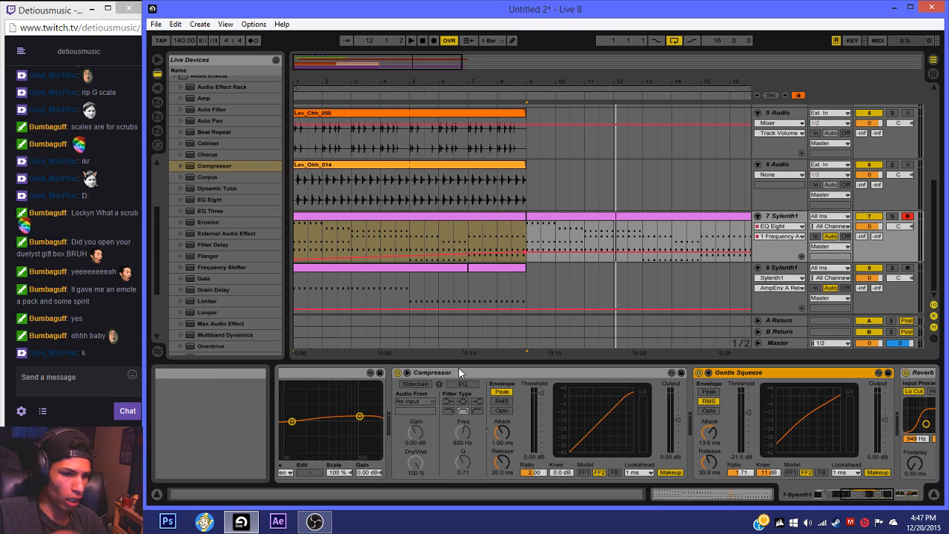
{"action": "left_click", "coordinate": [484, 373]}
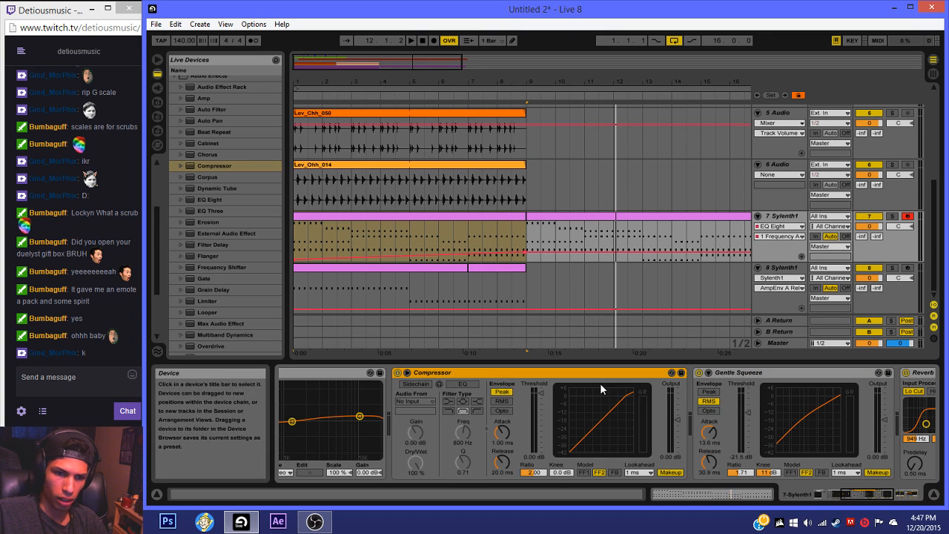
{"action": "left_click_drag", "start_coordinate": [733, 375], "coordinate": [460, 395]}
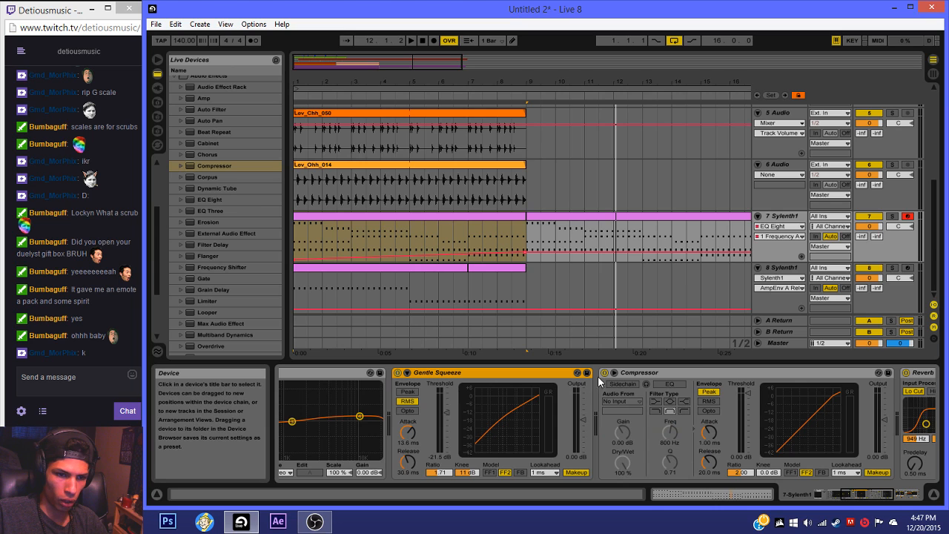
Step: Enable the Compressor's sidechain with 1-Audio as its source, and rename the 1 Audio track as kick
{"action": "left_click", "coordinate": [621, 401]}
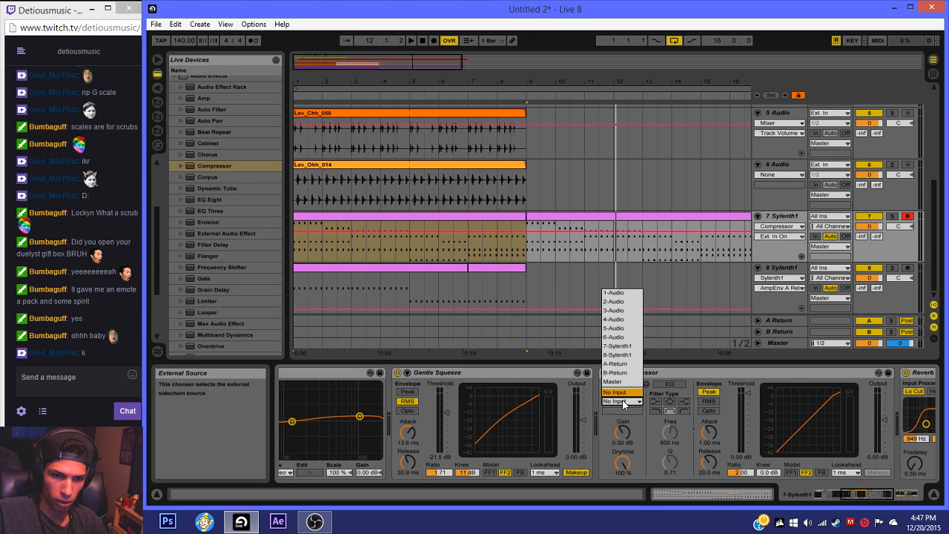
{"action": "left_click", "coordinate": [621, 295]}
{"action": "scroll", "coordinate": [666, 229], "scroll_direction": "up", "scroll_amount": 5}
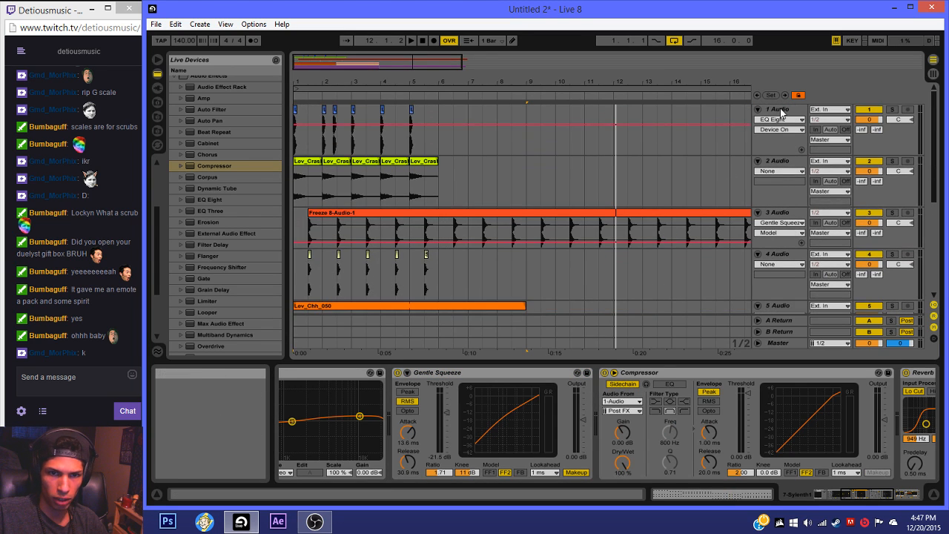
{"action": "right_click", "coordinate": [775, 130]}
{"action": "left_click", "coordinate": [799, 157]}
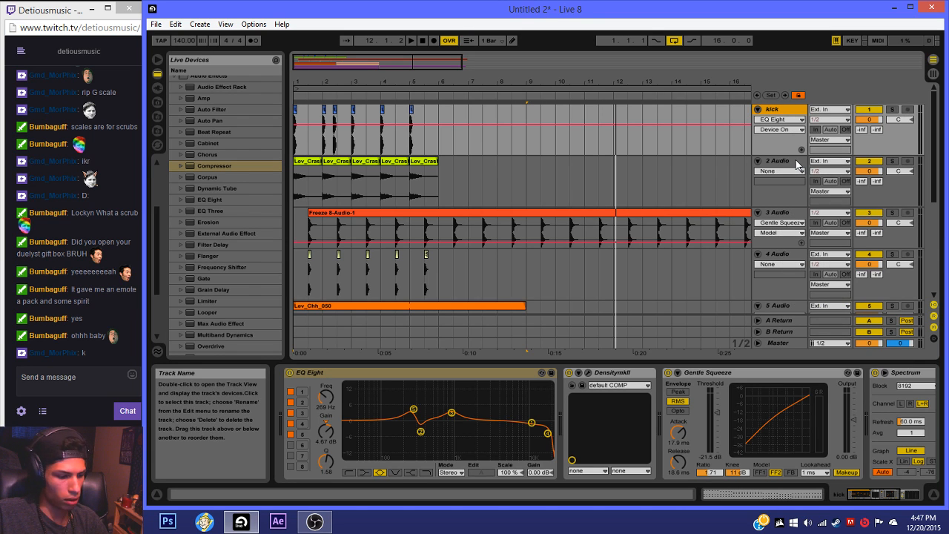
Step: Solo the 7 Sylenth1 track and play it from the start to audition its device chain
{"action": "scroll", "coordinate": [797, 166], "scroll_direction": "down", "scroll_amount": 5}
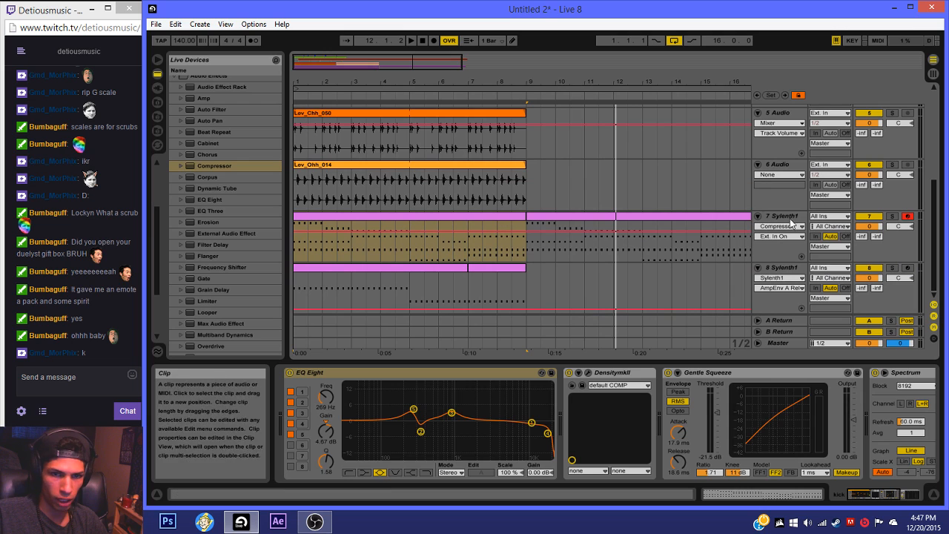
{"action": "left_click", "coordinate": [892, 217]}
{"action": "key", "text": "space"}
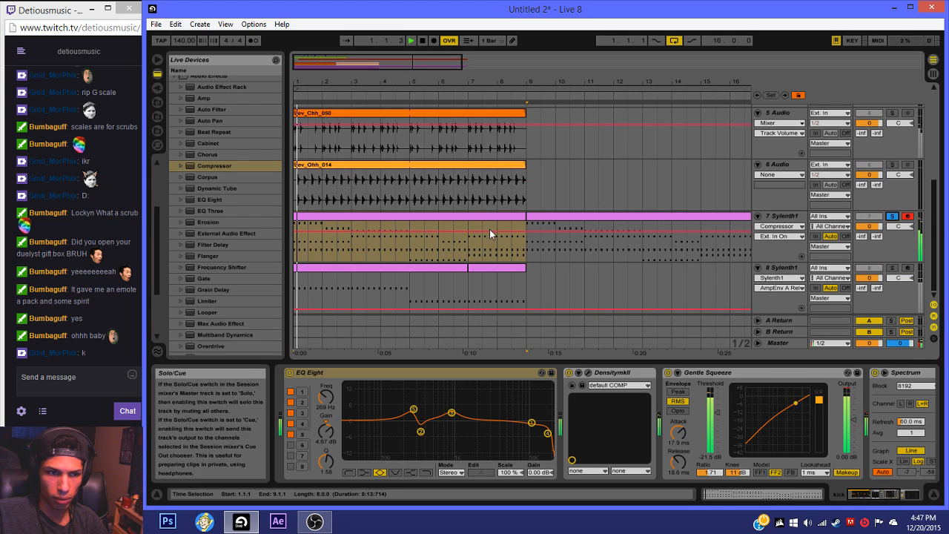
{"action": "left_click", "coordinate": [444, 218]}
{"action": "left_click", "coordinate": [840, 493]}
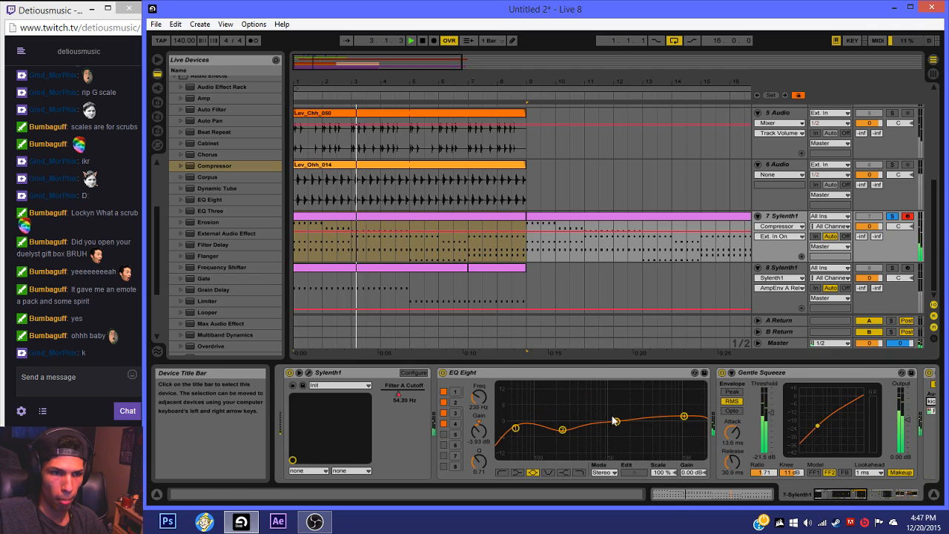
{"action": "key", "text": "space"}
Step: Replace the clips on the 8 Sylenth1 track with a copy of the first 7 Sylenth1 clip and open its notes
{"action": "left_click", "coordinate": [373, 217]}
{"action": "left_click", "coordinate": [329, 267]}
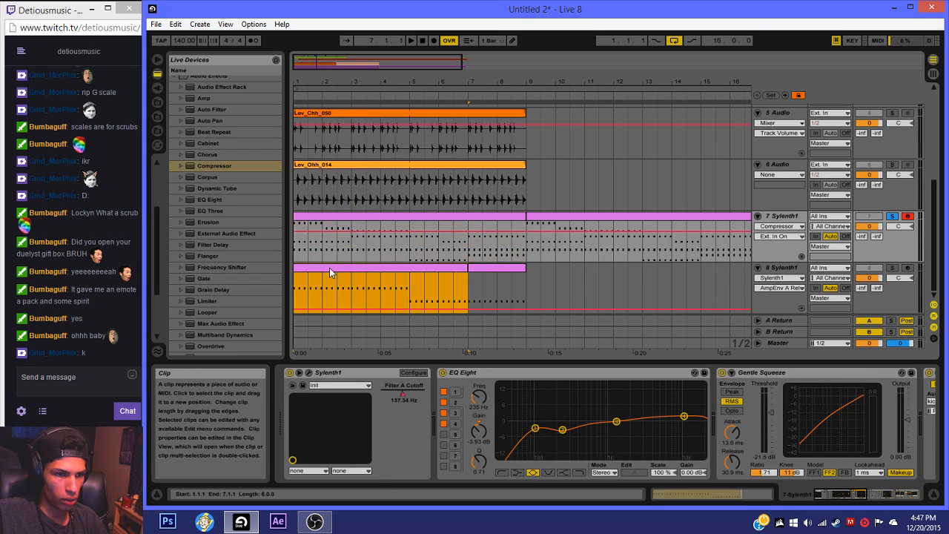
{"action": "double_click", "coordinate": [495, 267]}
{"action": "scroll", "coordinate": [466, 190], "scroll_direction": "up", "scroll_amount": 1}
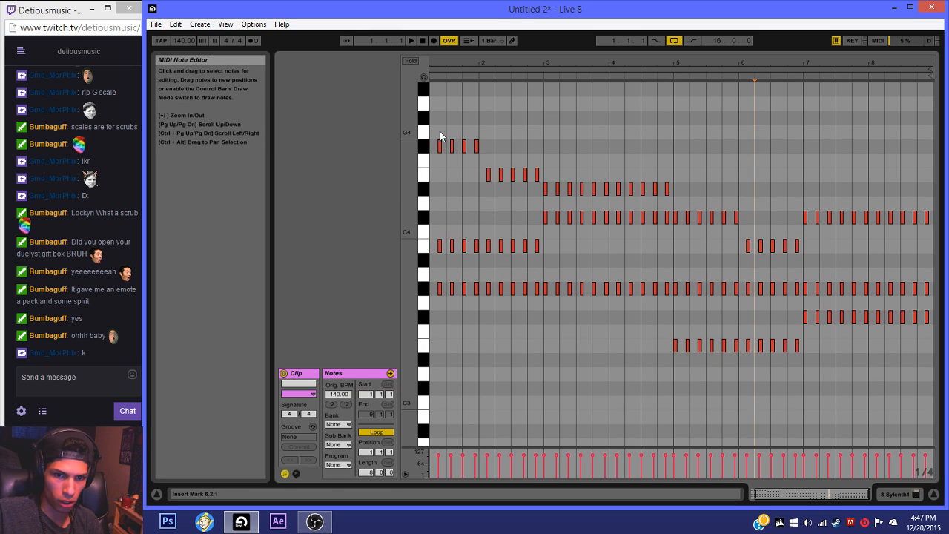
Step: Delete the upper chord notes in the 8 Sylenth1 clip, leaving only the lowest note of each chord
{"action": "left_click_drag", "start_coordinate": [441, 132], "coordinate": [826, 262]}
{"action": "key", "text": "Delete"}
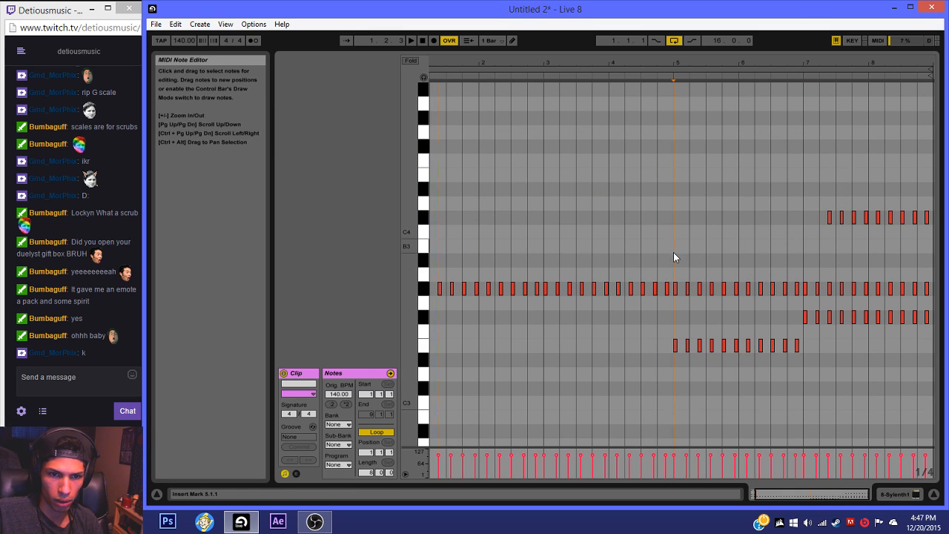
{"action": "left_click_drag", "start_coordinate": [673, 252], "coordinate": [772, 298]}
{"action": "key", "text": "Delete"}
{"action": "left_click_drag", "start_coordinate": [783, 195], "coordinate": [932, 295]}
{"action": "key", "text": "Delete"}
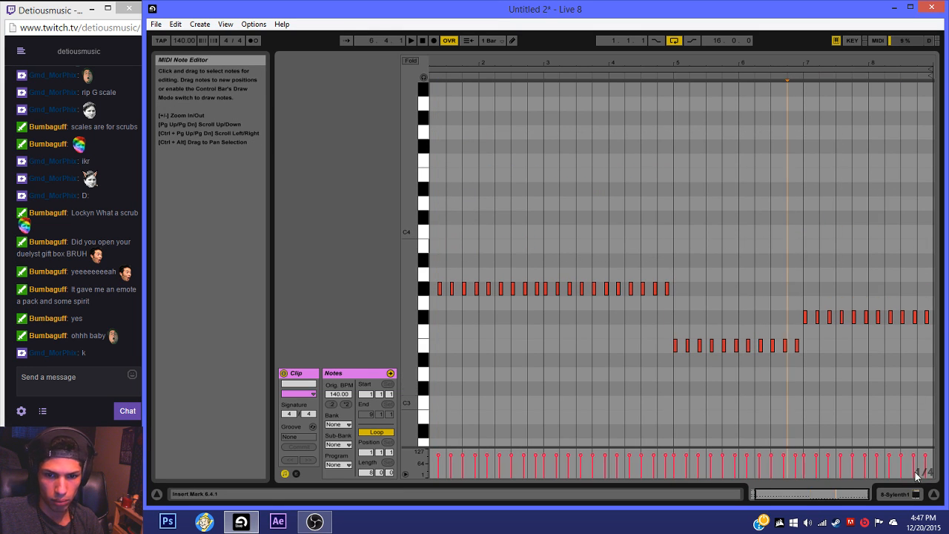
Step: Solo the 8 Sylenth1 track and delete the leftover high notes at the very start of its clip
{"action": "left_click", "coordinate": [886, 496]}
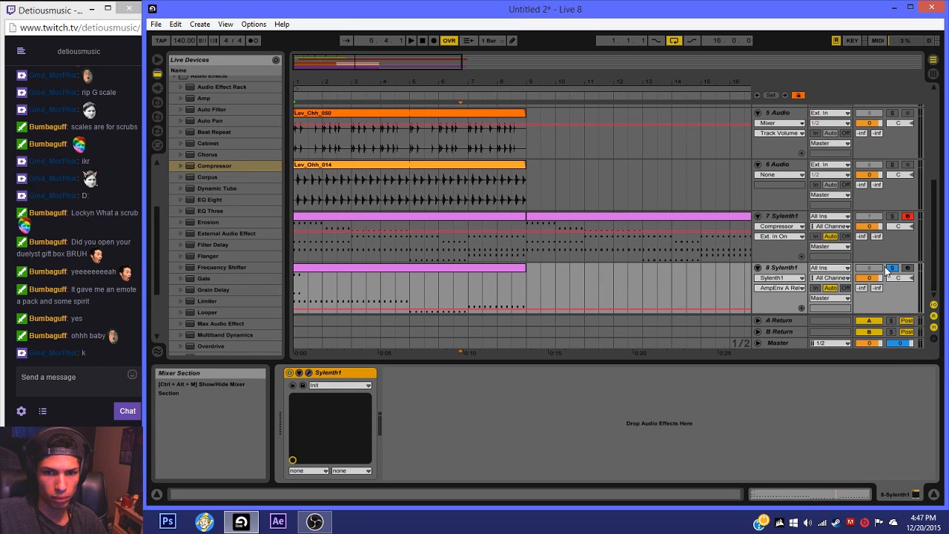
{"action": "double_click", "coordinate": [376, 266]}
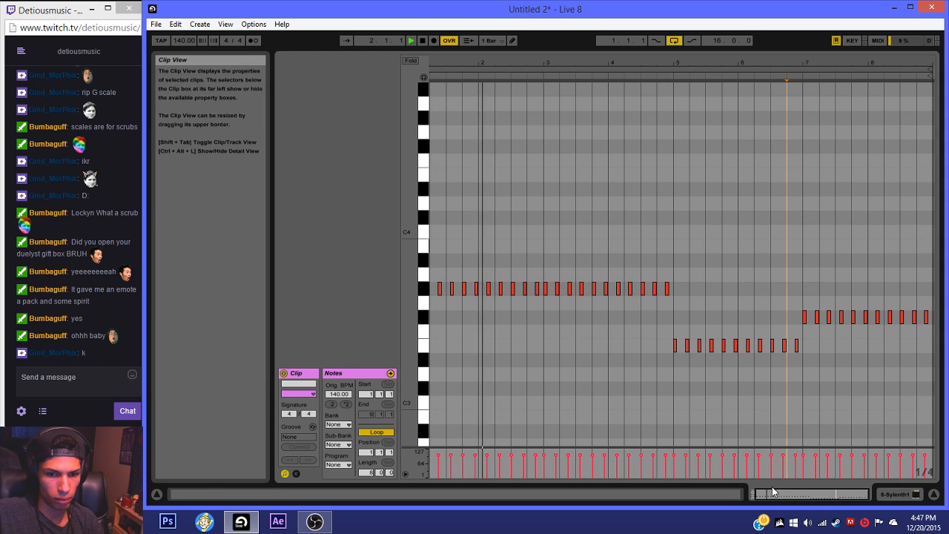
{"action": "left_click_drag", "start_coordinate": [467, 130], "coordinate": [434, 248]}
{"action": "key", "text": "Delete"}
{"action": "left_click", "coordinate": [501, 225]}
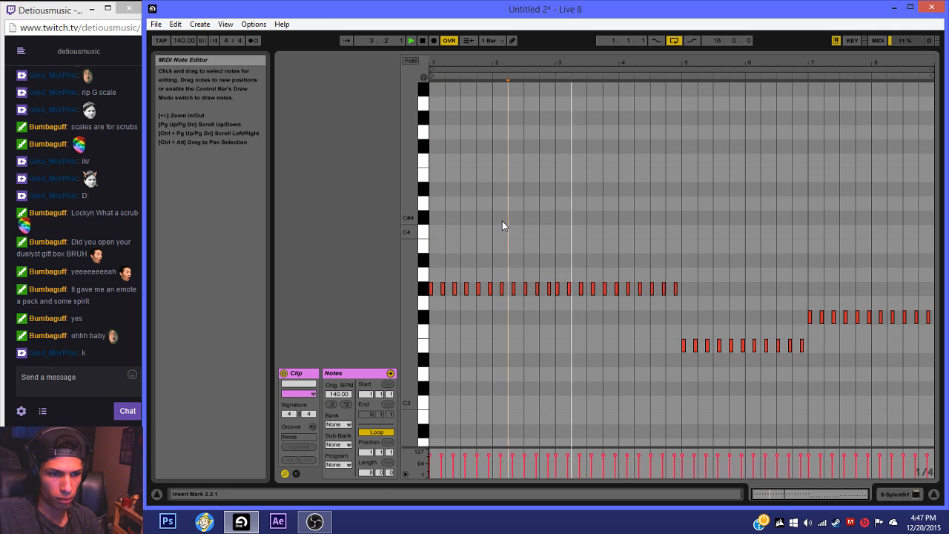
Step: Transpose all notes in the 8 Sylenth1 clip down two octaves and return to the track's devices
{"action": "key", "text": "ctrl+a"}
{"action": "key", "text": "shift+Down"}
{"action": "key", "text": "shift+Down"}
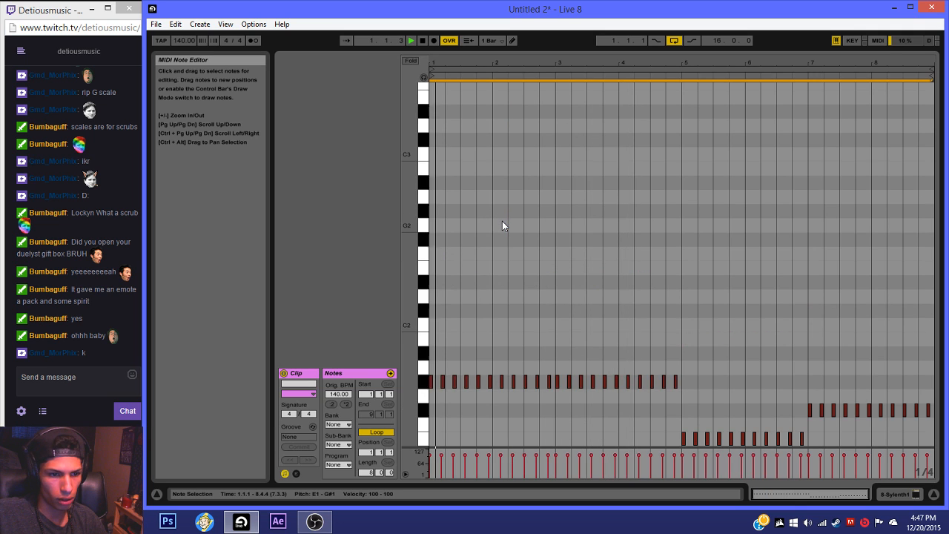
{"action": "left_click", "coordinate": [745, 384]}
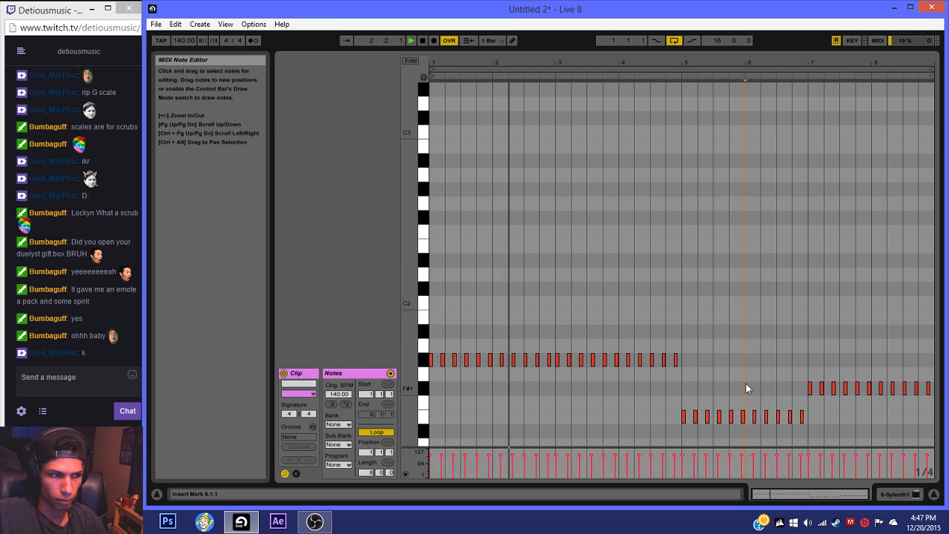
{"action": "left_click", "coordinate": [897, 494]}
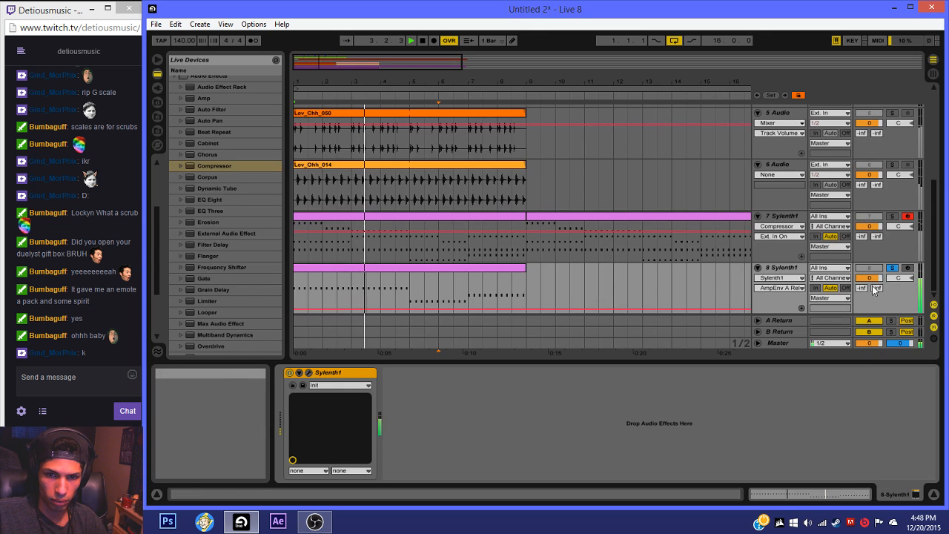
Step: Lower the threshold of the kick-sidechained Compressor on the 7 Sylenth1 track to -13.6 dB
{"action": "scroll", "coordinate": [596, 271], "scroll_direction": "up", "scroll_amount": 1}
{"action": "scroll", "coordinate": [596, 271], "scroll_direction": "up", "scroll_amount": 1}
{"action": "left_click", "coordinate": [448, 259]}
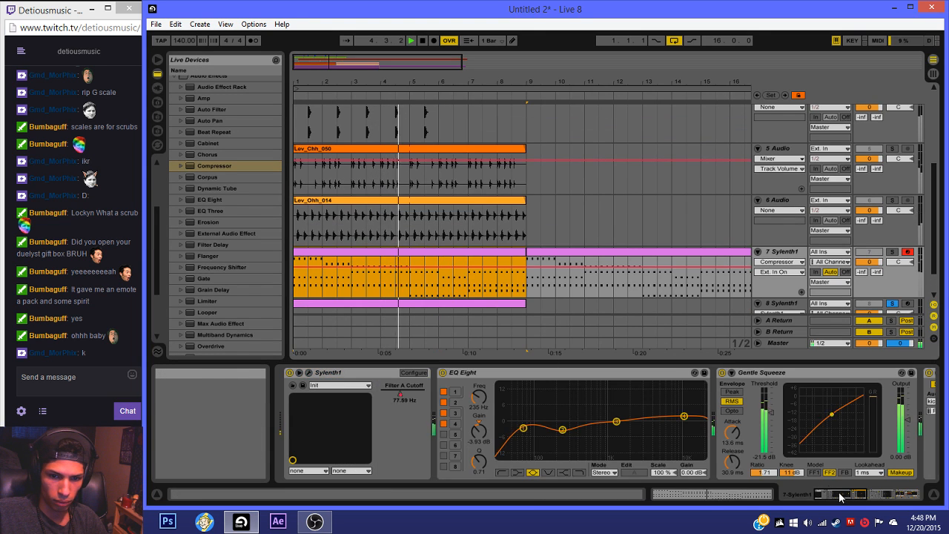
{"action": "left_click", "coordinate": [868, 496]}
{"action": "left_click_drag", "start_coordinate": [767, 395], "coordinate": [767, 415]}
{"action": "left_click", "coordinate": [404, 256]}
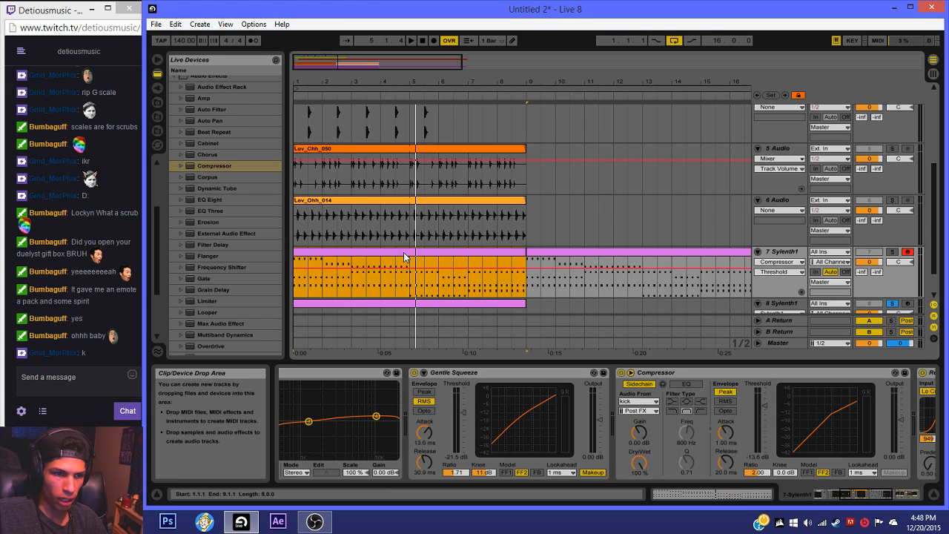
Step: Set the kick-sidechained Compressor's ratio to 3.28 and its model to FF1
{"action": "left_click_drag", "start_coordinate": [756, 472], "coordinate": [756, 436]}
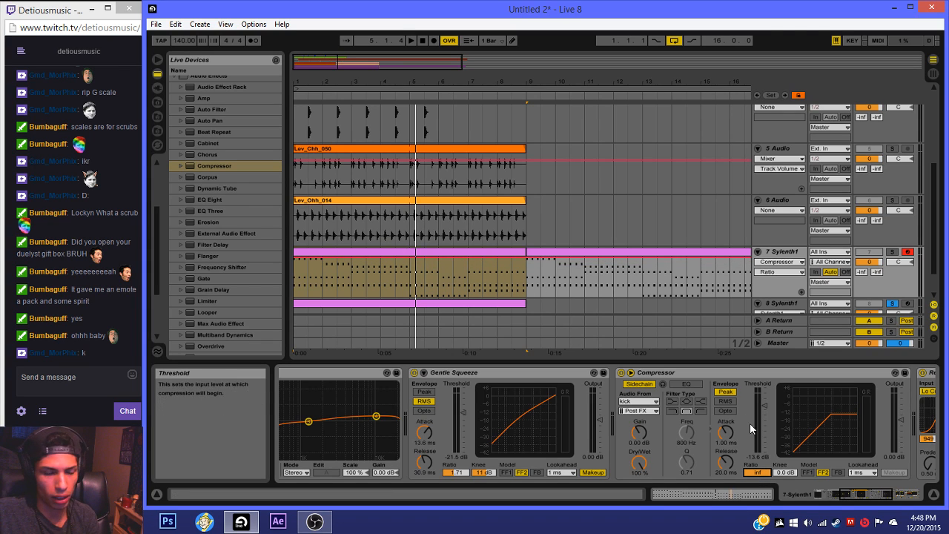
{"action": "left_click_drag", "start_coordinate": [756, 472], "coordinate": [756, 493]}
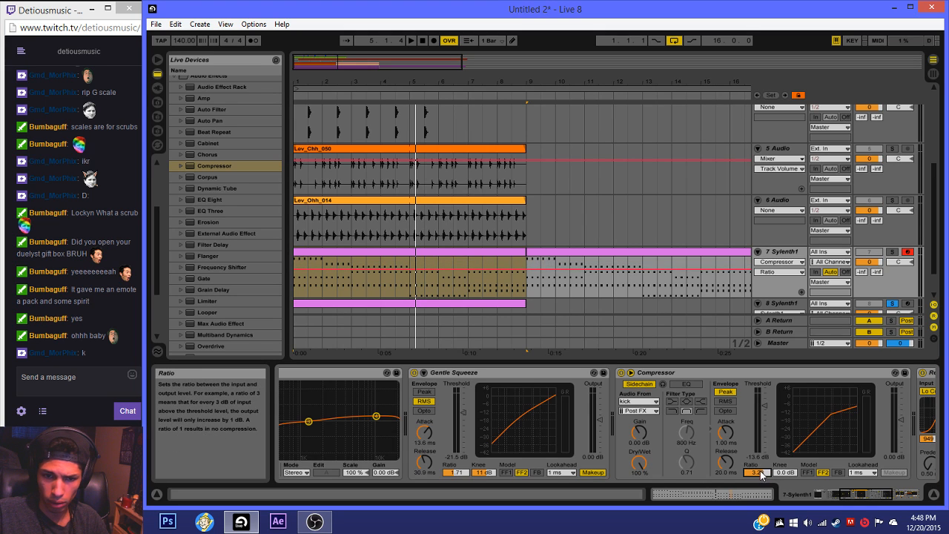
{"action": "left_click", "coordinate": [807, 472]}
Step: Solo the 7 Sylenth1 track and play it to audition the kick sidechain compression
{"action": "key", "text": "space"}
{"action": "left_click", "coordinate": [894, 256]}
{"action": "left_click", "coordinate": [892, 252]}
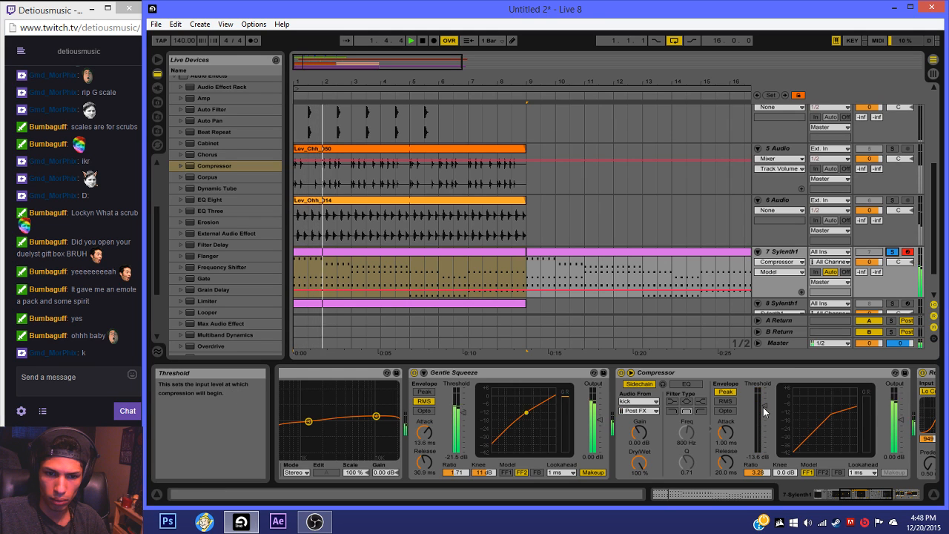
Step: Duplicate the kick-sidechained Compressor and set the copy's sidechain source to 3-Audio
{"action": "right_click", "coordinate": [748, 373]}
{"action": "left_click", "coordinate": [722, 392]}
{"action": "key", "text": "space"}
{"action": "left_click", "coordinate": [672, 401]}
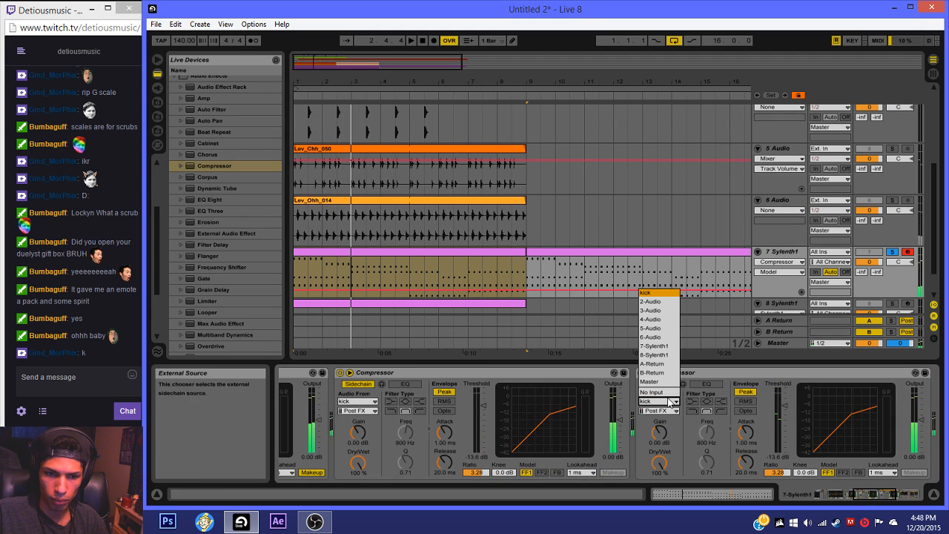
{"action": "left_click", "coordinate": [658, 302]}
{"action": "scroll", "coordinate": [591, 234], "scroll_direction": "up", "scroll_amount": 3}
{"action": "scroll", "coordinate": [592, 238], "scroll_direction": "up", "scroll_amount": 4}
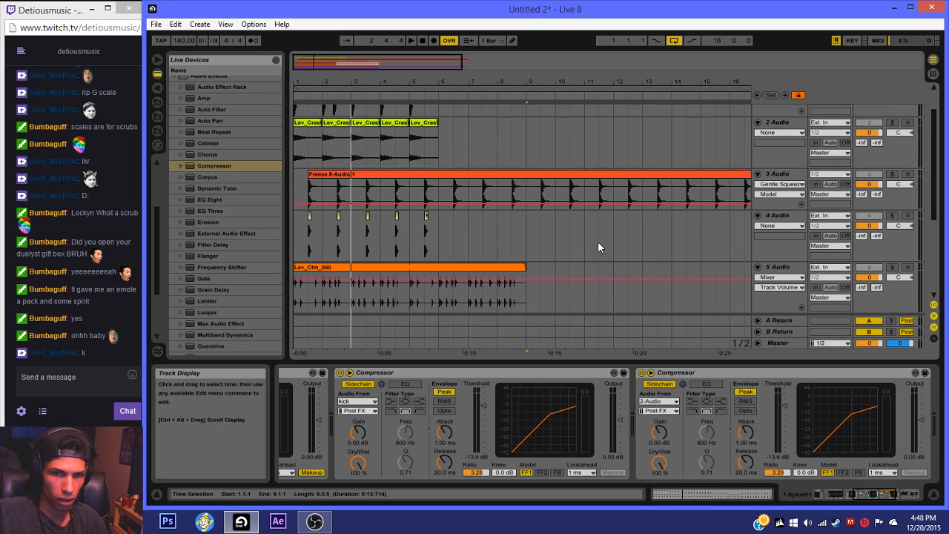
{"action": "scroll", "coordinate": [599, 243], "scroll_direction": "down", "scroll_amount": 6}
{"action": "left_click", "coordinate": [668, 401]}
{"action": "left_click", "coordinate": [649, 311]}
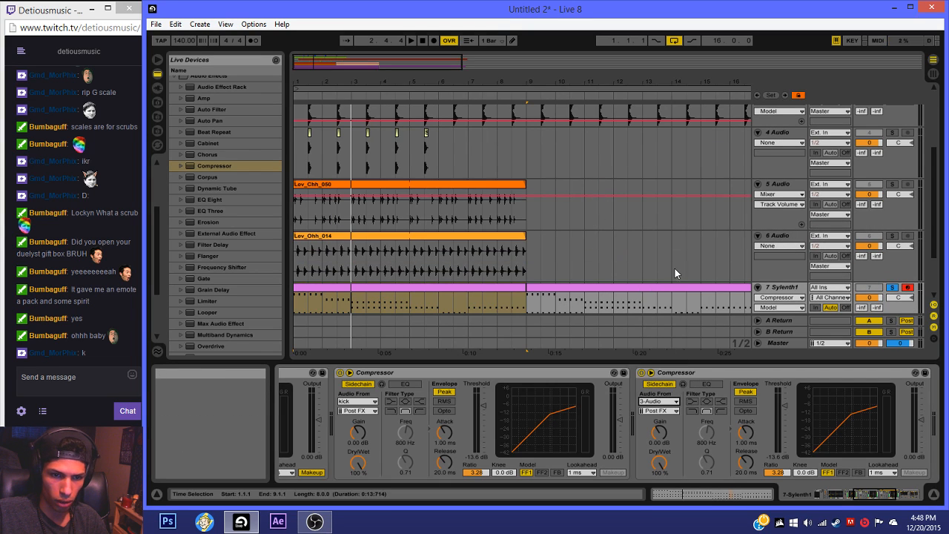
Step: Rename the 3 Audio track as snarer
{"action": "left_click", "coordinate": [662, 225]}
{"action": "scroll", "coordinate": [686, 220], "scroll_direction": "up", "scroll_amount": 7}
{"action": "right_click", "coordinate": [775, 175]}
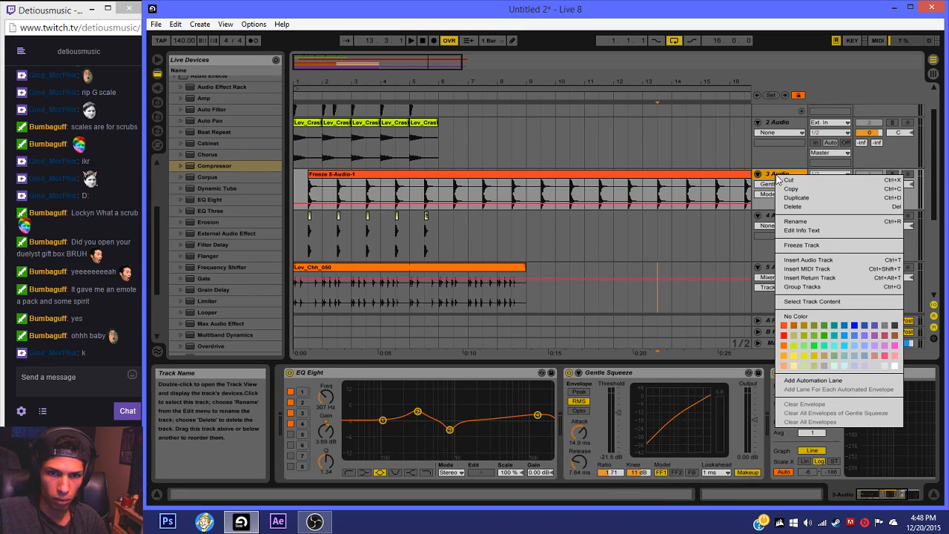
{"action": "left_click", "coordinate": [795, 221]}
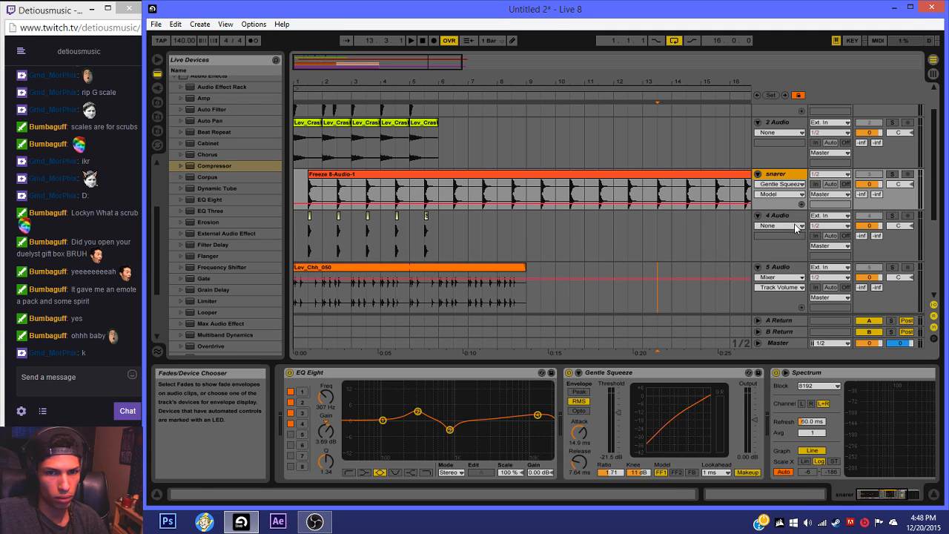
Step: Turn off solo on the 7 Sylenth1 track and play all tracks together from bar 1
{"action": "scroll", "coordinate": [674, 209], "scroll_direction": "down", "scroll_amount": 4}
{"action": "left_click", "coordinate": [487, 218]}
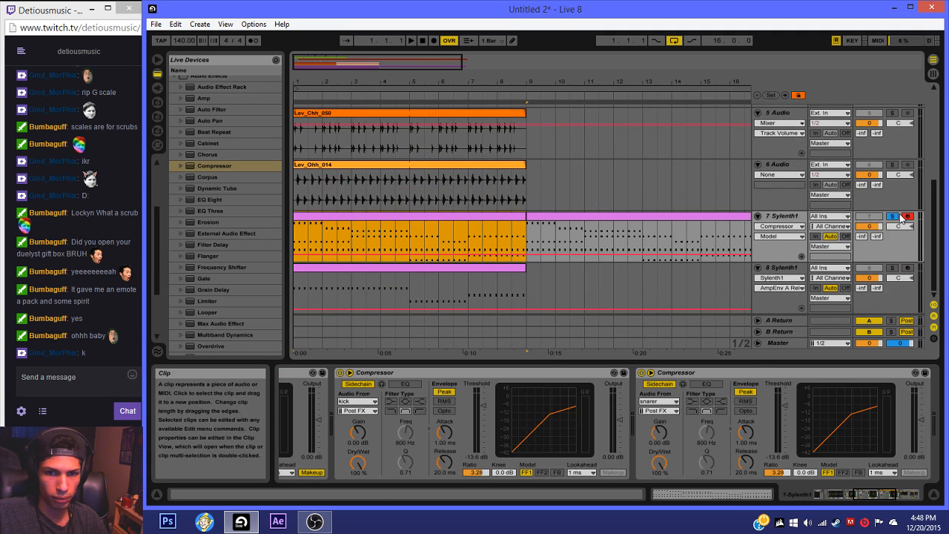
{"action": "key", "text": "space"}
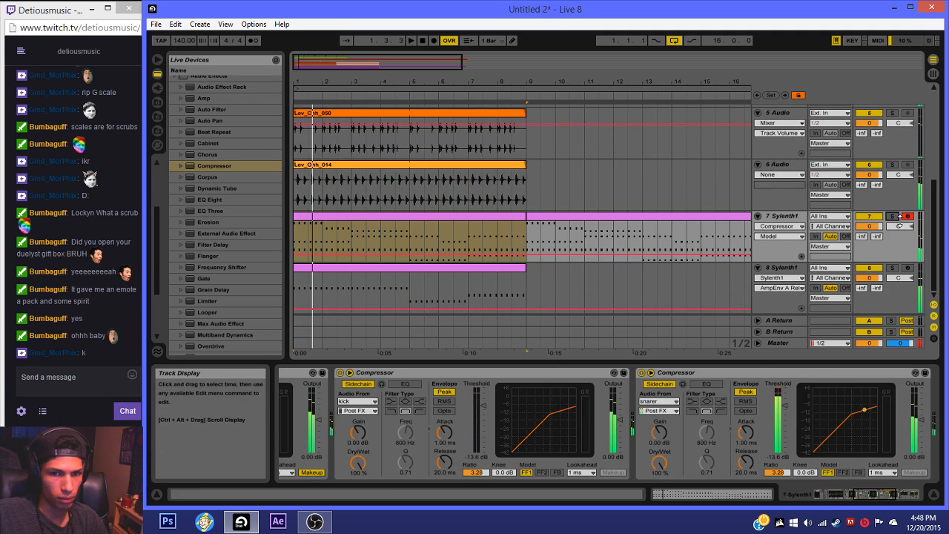
Step: Solo the 2 Audio crash track and add an EQ Eight to it
{"action": "scroll", "coordinate": [408, 195], "scroll_direction": "up", "scroll_amount": 5}
{"action": "left_click", "coordinate": [297, 164]}
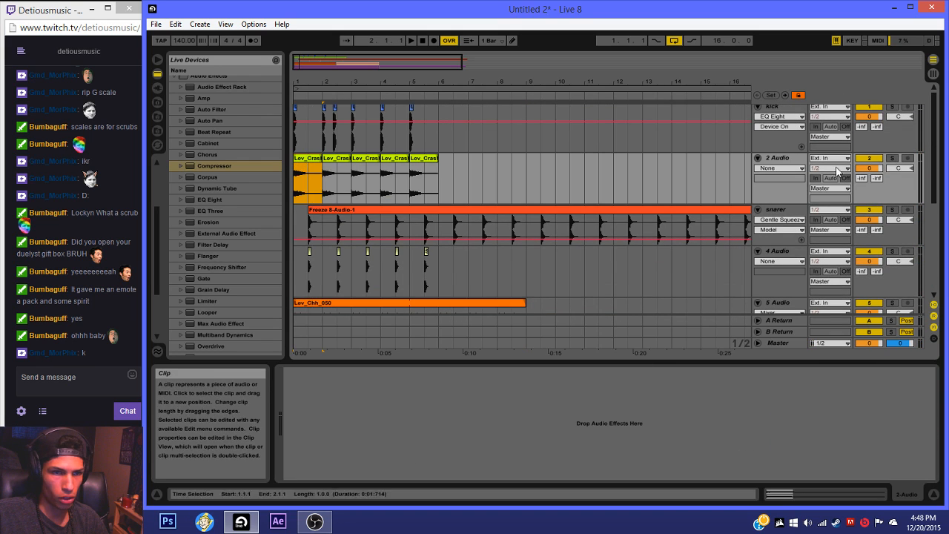
{"action": "key", "text": "space"}
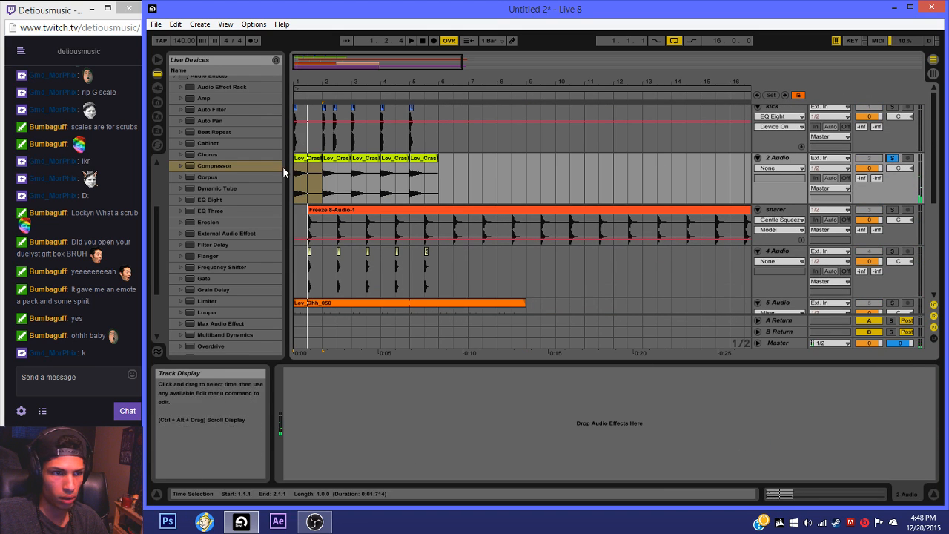
{"action": "left_click_drag", "start_coordinate": [198, 199], "coordinate": [349, 427]}
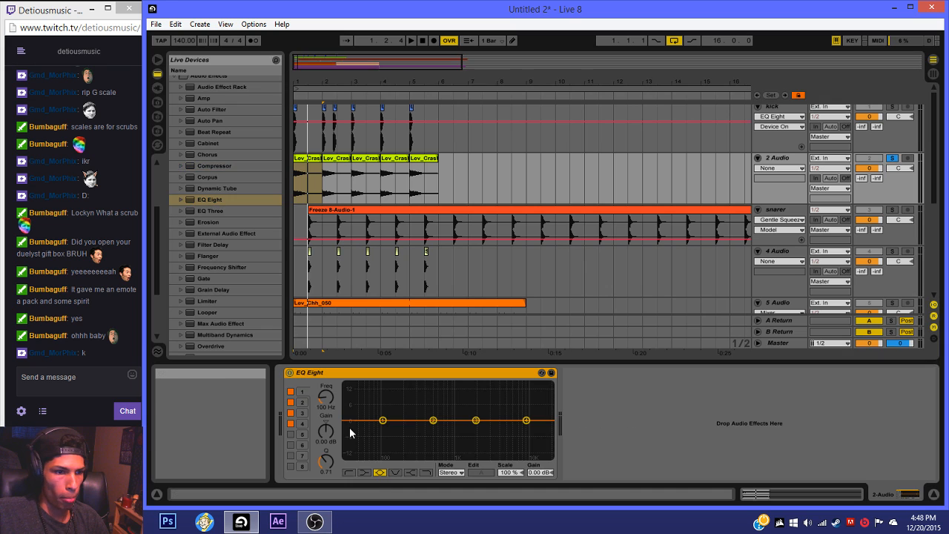
Step: Set the crash EQ Eight's fourth band to a high cut at about 15.6 kHz and play the soloed track
{"action": "left_click", "coordinate": [314, 163]}
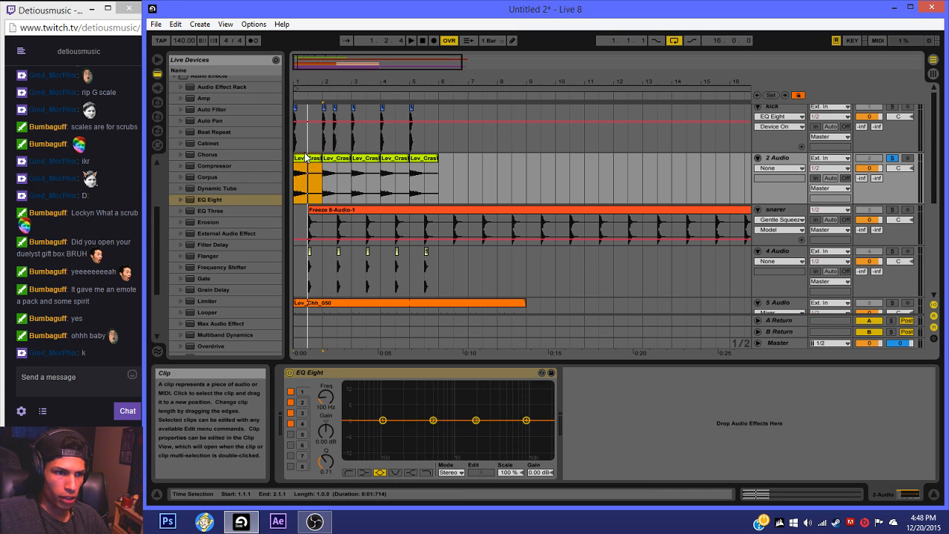
{"action": "left_click", "coordinate": [295, 143]}
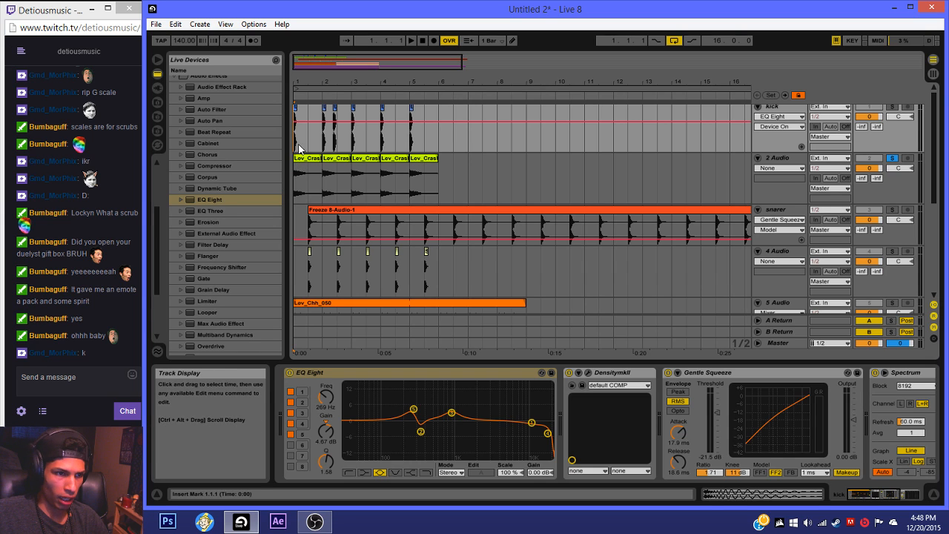
{"action": "left_click", "coordinate": [323, 178]}
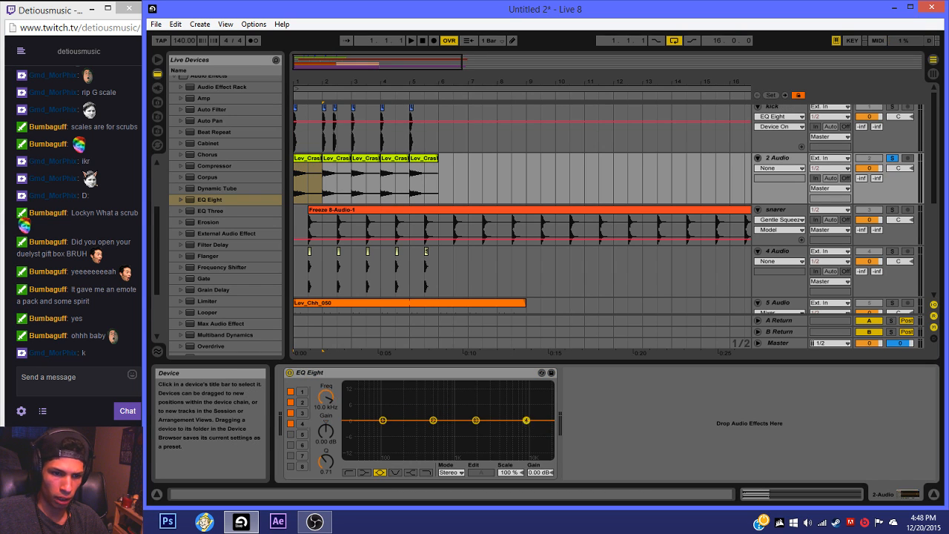
{"action": "left_click", "coordinate": [427, 470]}
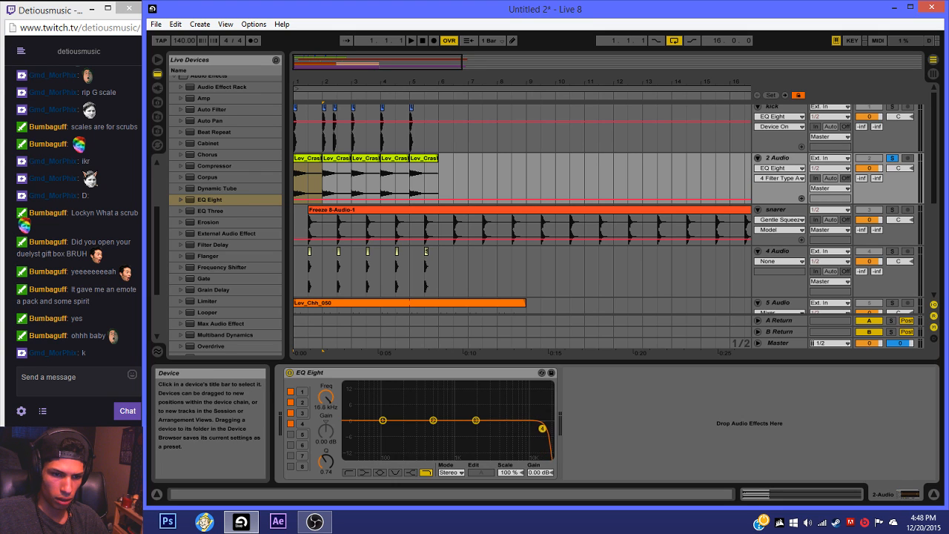
{"action": "key", "text": "space"}
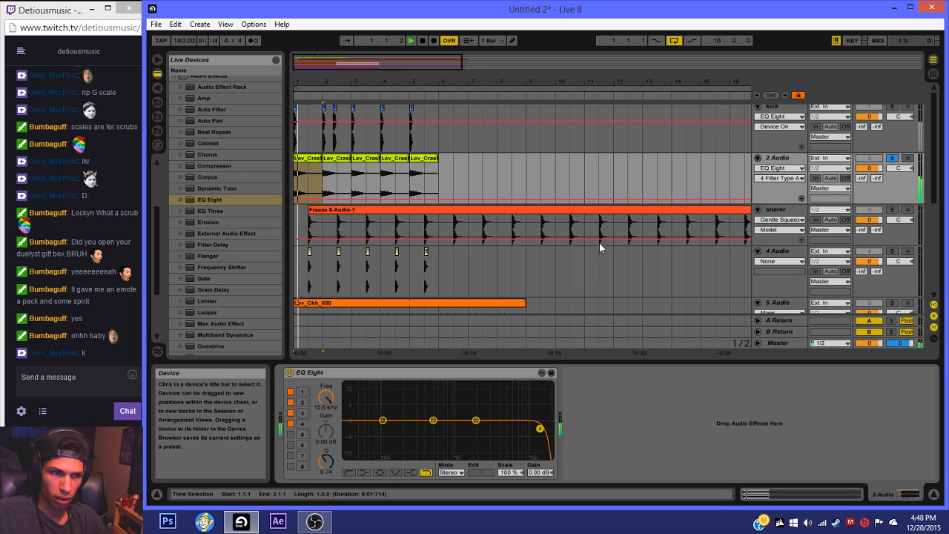
Step: Dip the crash's low mids with EQ band 3, make band 1 a low cut with Q 0.33, and audition the result
{"action": "left_click_drag", "start_coordinate": [477, 421], "coordinate": [415, 436]}
{"action": "key", "text": "space"}
{"action": "left_click", "coordinate": [383, 422]}
{"action": "left_click", "coordinate": [349, 472]}
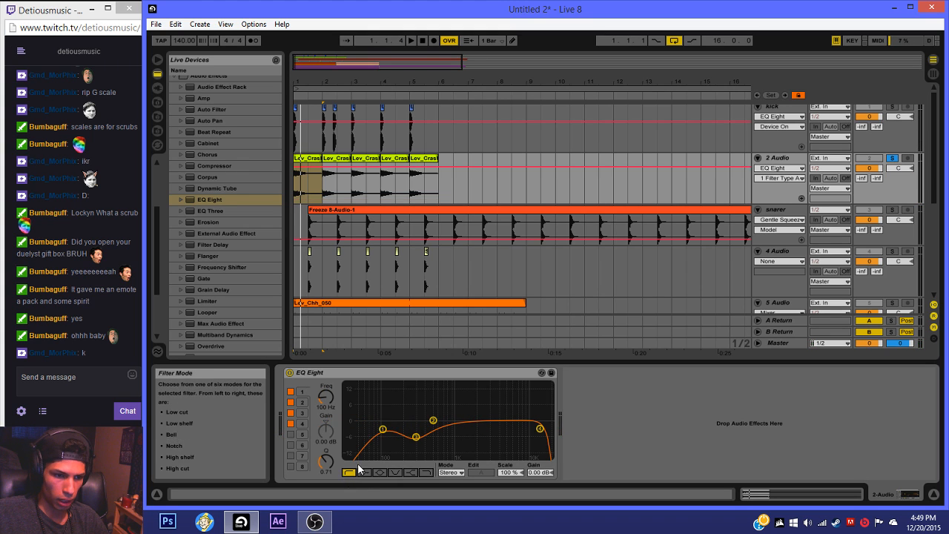
{"action": "key", "text": "space"}
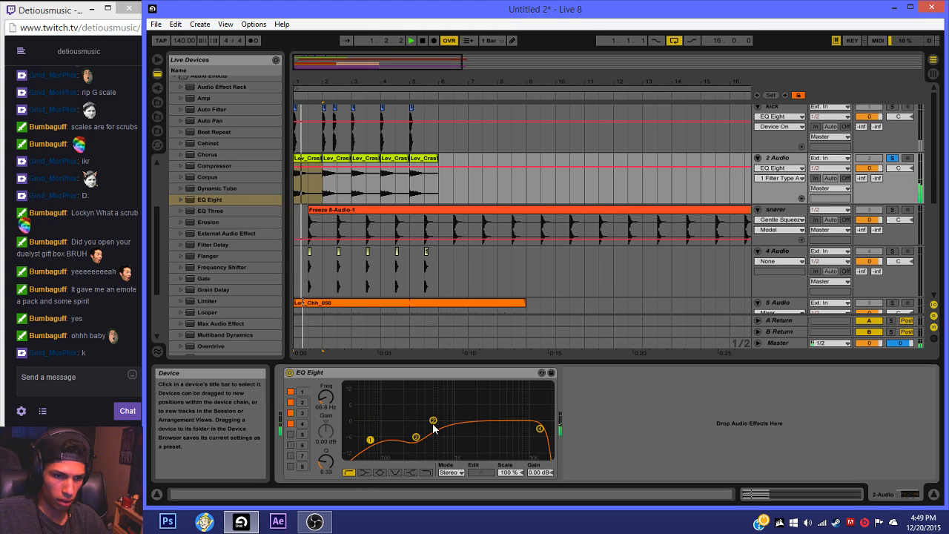
{"action": "key", "text": "space"}
{"action": "key", "text": "space"}
{"action": "key", "text": "space"}
Step: Add the DensitymkII plug-in after the EQ Eight on the 2 Audio track and close its window
{"action": "left_click", "coordinate": [158, 88]}
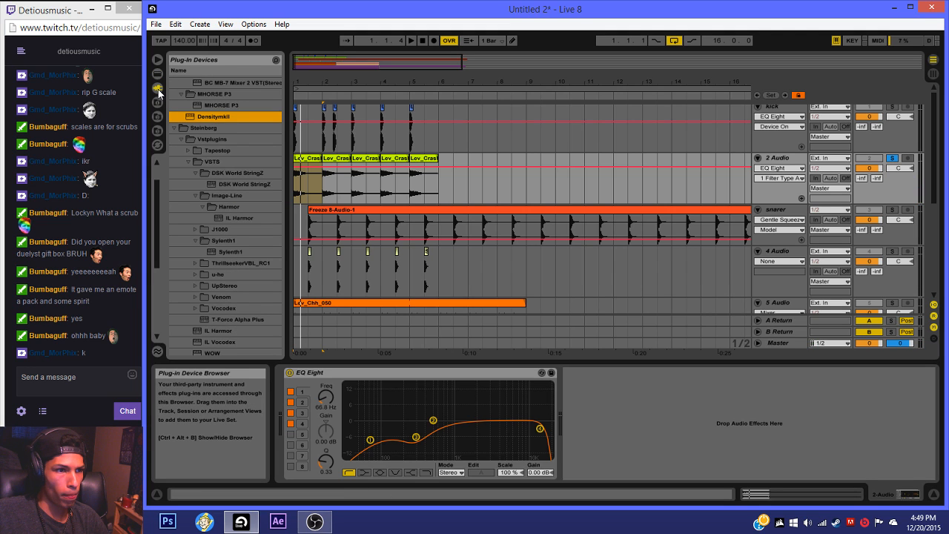
{"action": "double_click", "coordinate": [220, 117]}
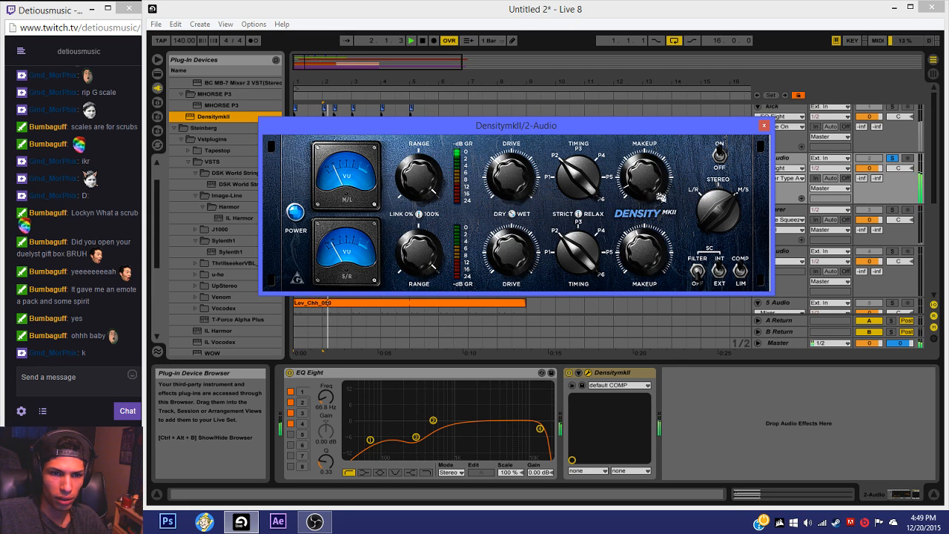
{"action": "left_click", "coordinate": [765, 128]}
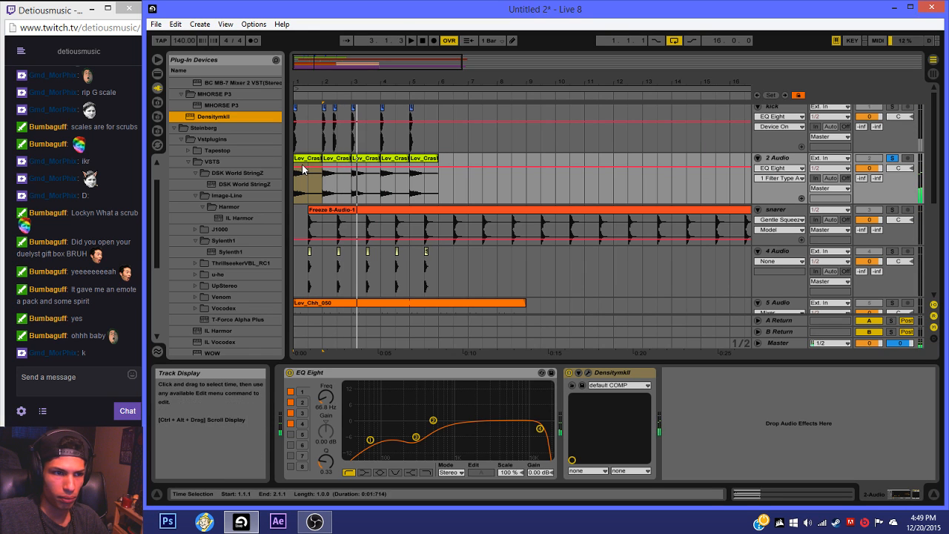
Step: Consolidate the first four crash clips on 2 Audio, bars 1 to 5, into one clip
{"action": "left_click", "coordinate": [306, 159]}
{"action": "key", "text": "space"}
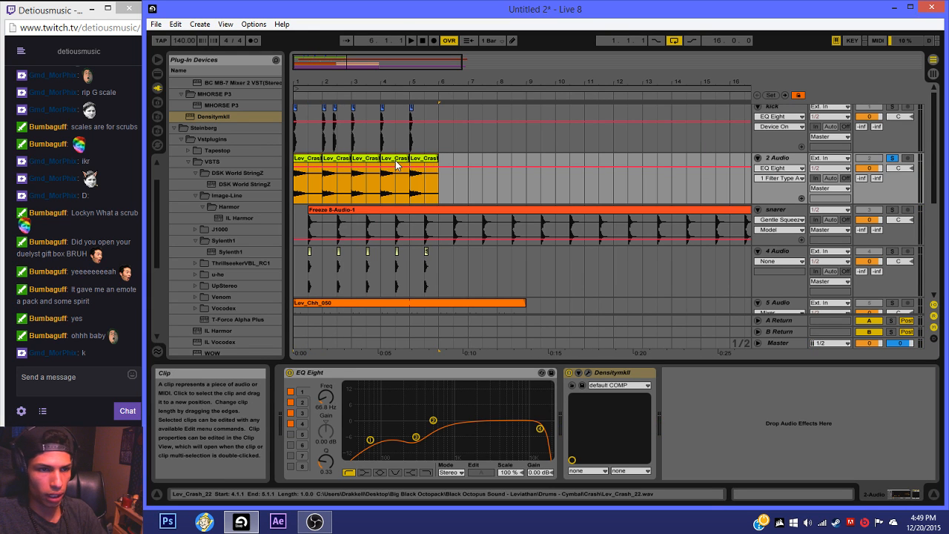
{"action": "key", "text": "ctrl+j"}
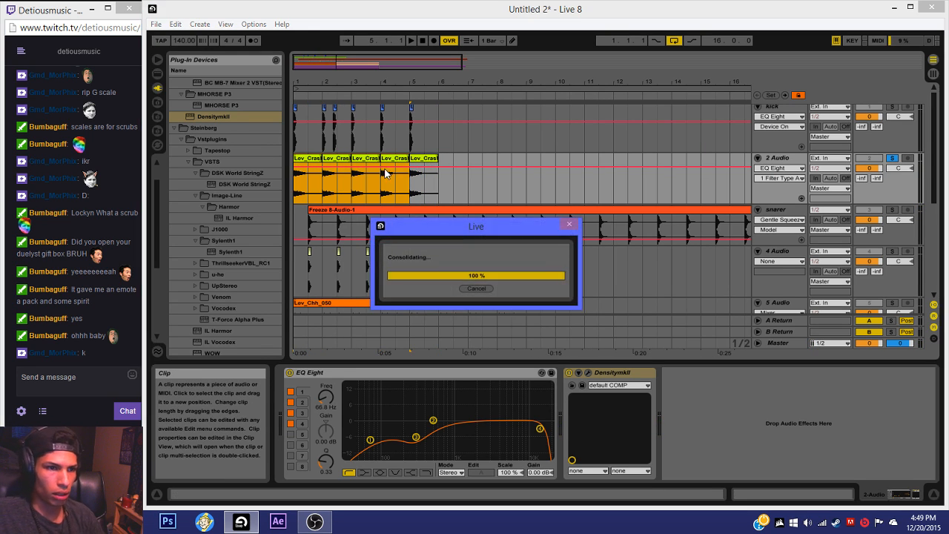
Step: Set the consolidated Lev_Crash_22 clip's gain to -11.3 dB during playback
{"action": "double_click", "coordinate": [378, 158]}
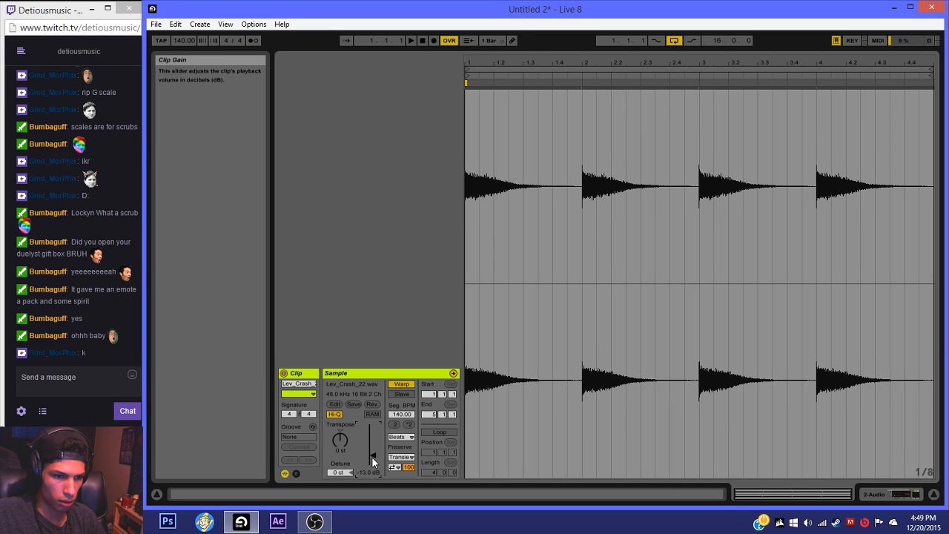
{"action": "key", "text": "space"}
{"action": "mouse_move", "coordinate": [373, 460]}
{"action": "left_mouse_down"}
{"action": "mouse_move", "coordinate": [373, 474]}
{"action": "mouse_move", "coordinate": [373, 455]}
{"action": "left_mouse_up"}
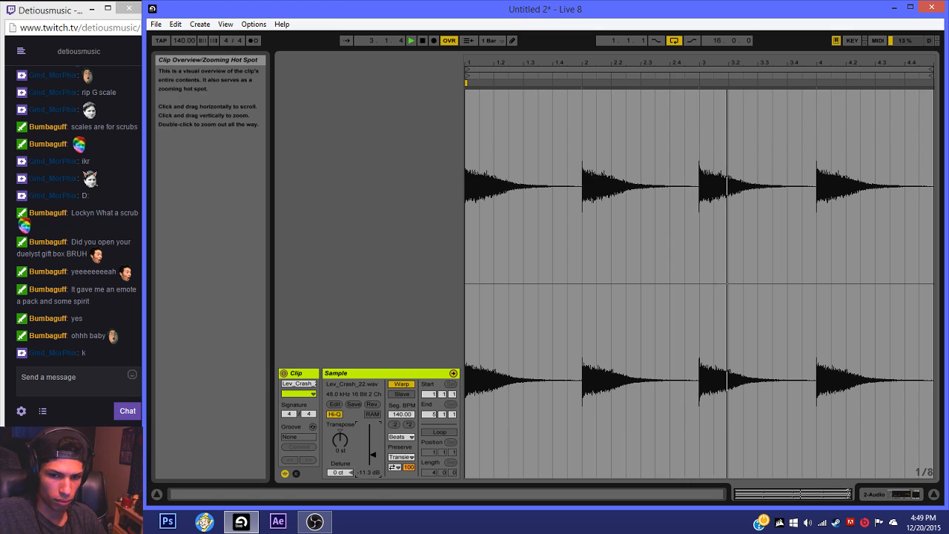
Step: Duplicate the consolidated crash clip to bar 5, turn off solo on 2 Audio, and play all tracks
{"action": "left_click", "coordinate": [891, 494]}
{"action": "left_click", "coordinate": [367, 112]}
{"action": "key", "text": "space"}
{"action": "key", "text": "ctrl+d"}
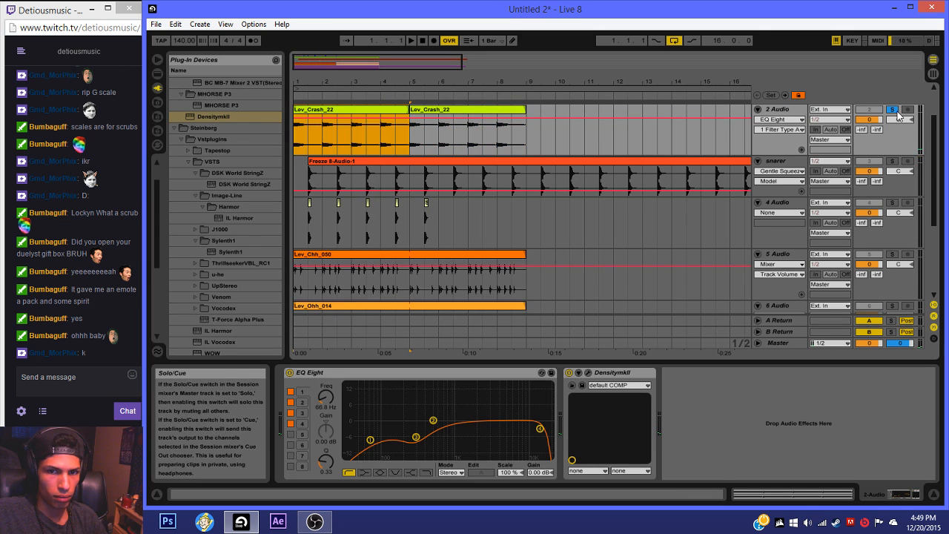
{"action": "key", "text": "space"}
{"action": "scroll", "coordinate": [348, 155], "scroll_direction": "up", "scroll_amount": 2}
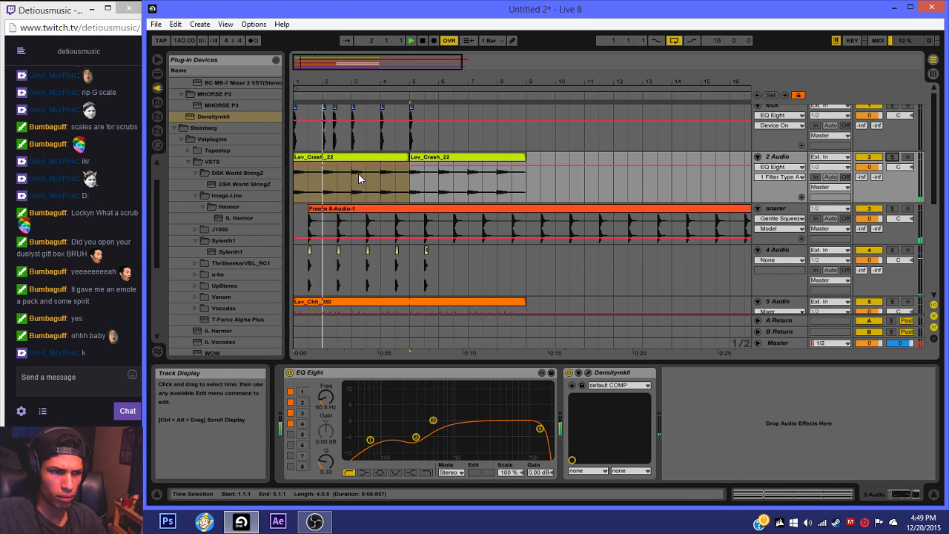
Step: Solo the kick track and examine its DensitymkII gain reduction during playback
{"action": "left_click", "coordinate": [304, 140]}
{"action": "key", "text": "space"}
{"action": "scroll", "coordinate": [833, 141], "scroll_direction": "up", "scroll_amount": 1}
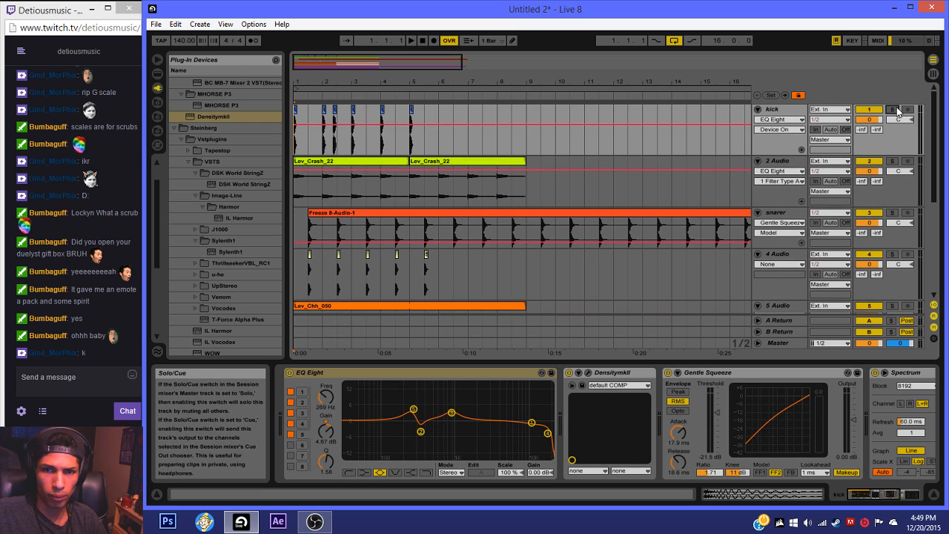
{"action": "left_click", "coordinate": [587, 373]}
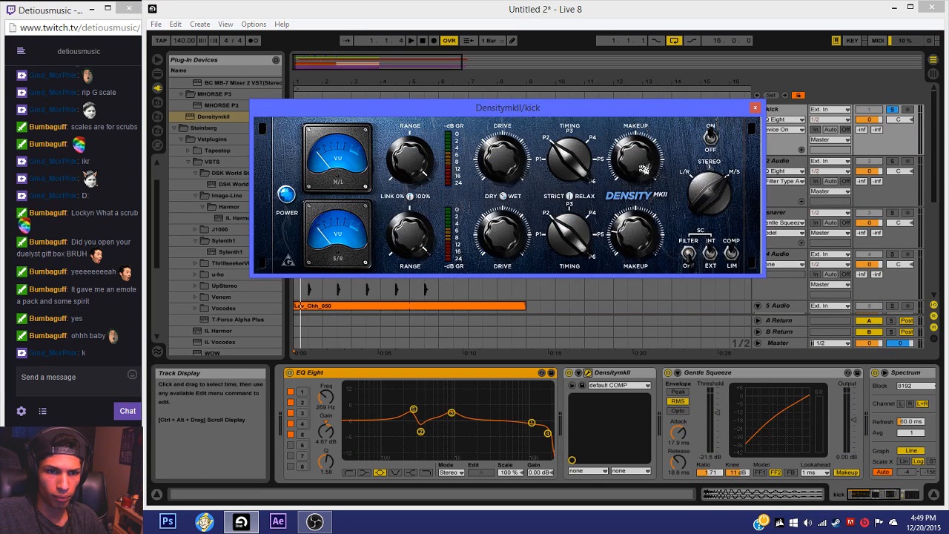
{"action": "key", "text": "space"}
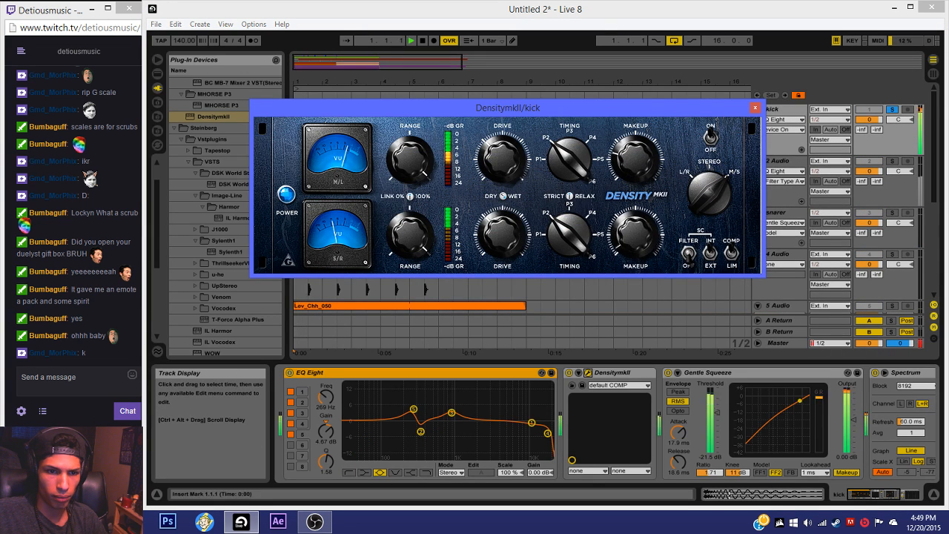
{"action": "left_click", "coordinate": [755, 107]}
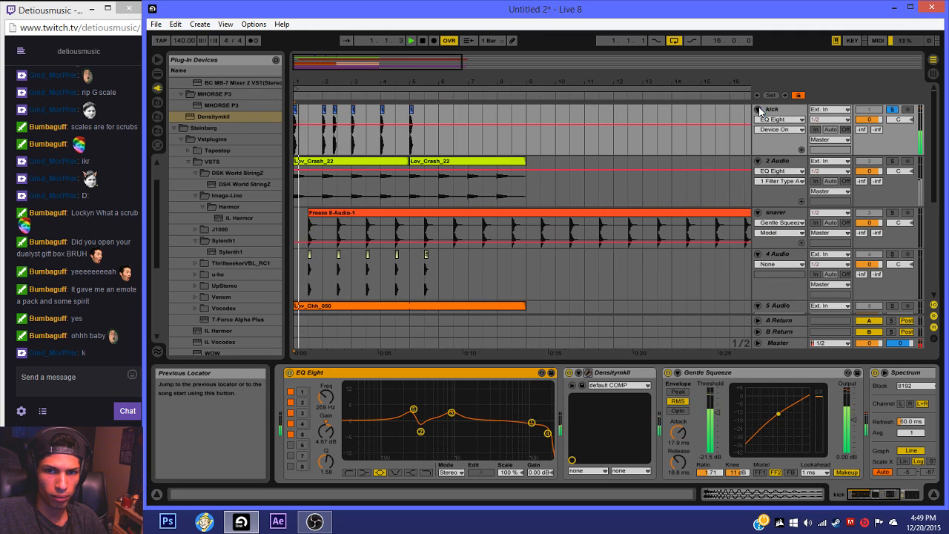
Step: Turn off solo on the kick track and play the full mix from bar 1
{"action": "left_click", "coordinate": [892, 110]}
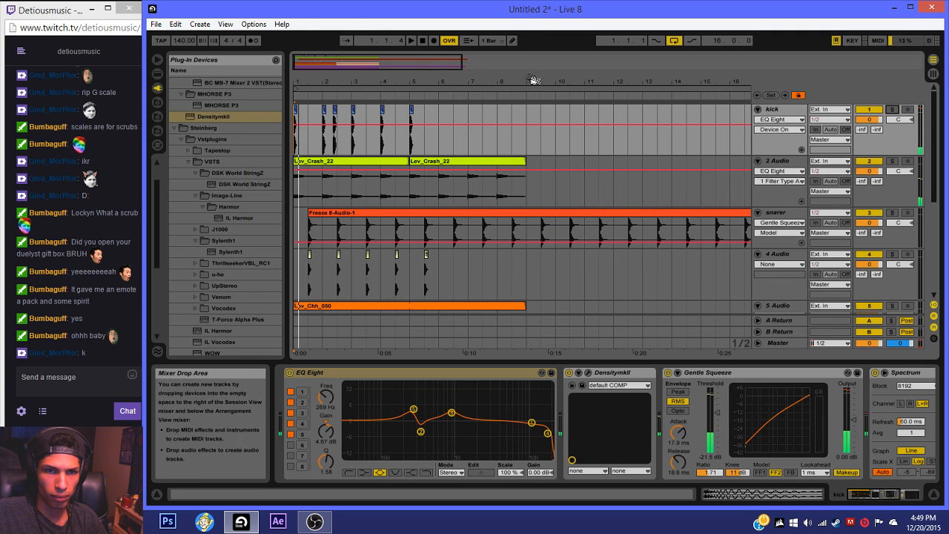
{"action": "left_click", "coordinate": [421, 40]}
{"action": "key", "text": "space"}
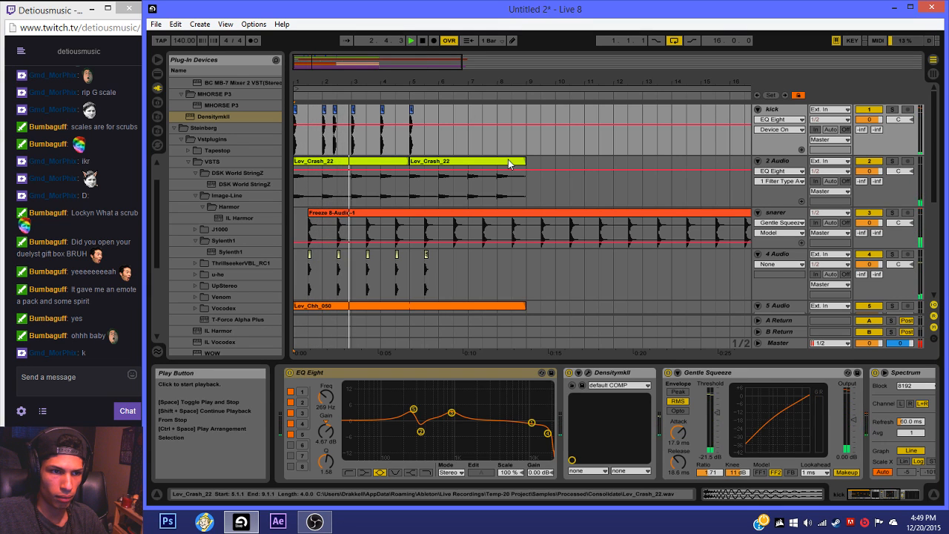
{"action": "left_click_drag", "start_coordinate": [409, 130], "coordinate": [309, 290]}
{"action": "scroll", "coordinate": [326, 267], "scroll_direction": "down", "scroll_amount": 2}
{"action": "key", "text": "space"}
Step: Copy both sidechained Compressors from the 7 Sylenth1 track to the 8 Sylenth1 track
{"action": "scroll", "coordinate": [348, 260], "scroll_direction": "down", "scroll_amount": 4}
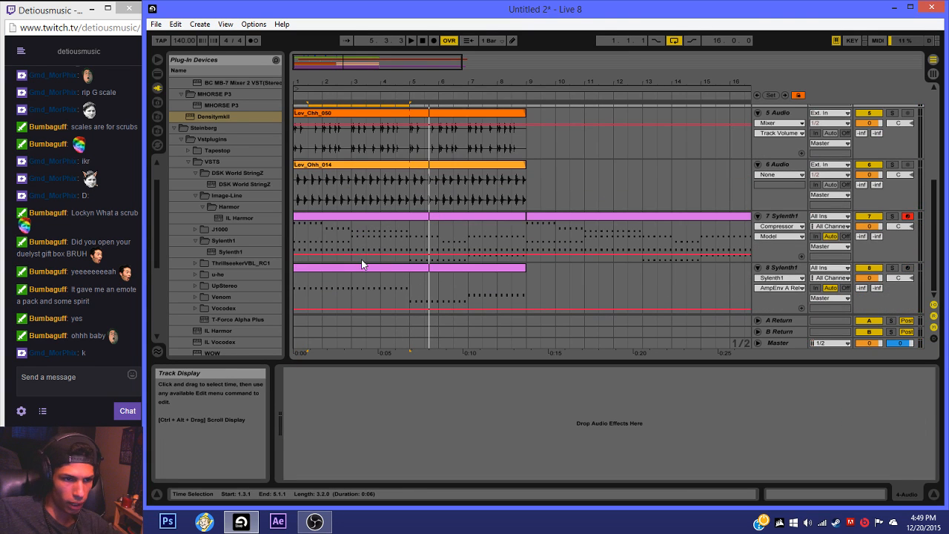
{"action": "left_click", "coordinate": [375, 220]}
{"action": "left_click", "coordinate": [514, 379]}
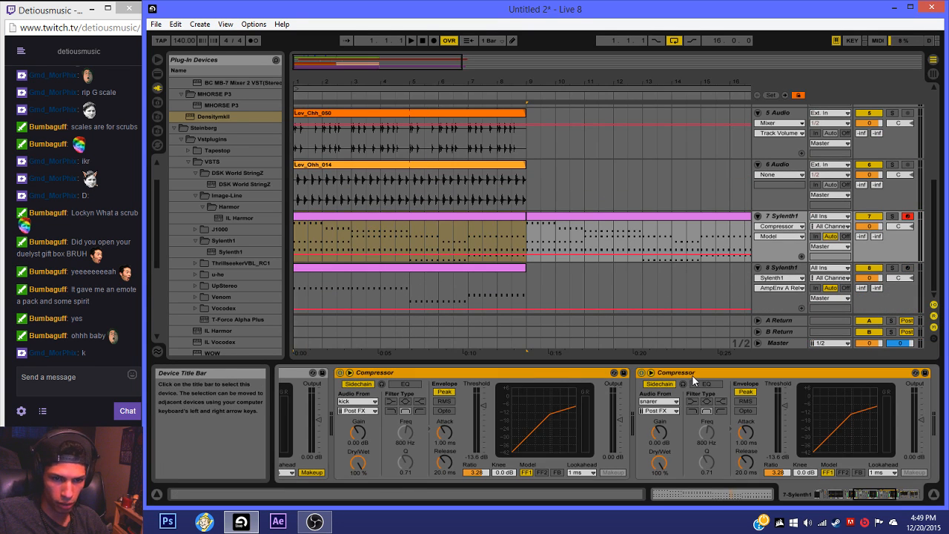
{"action": "left_click", "coordinate": [395, 279]}
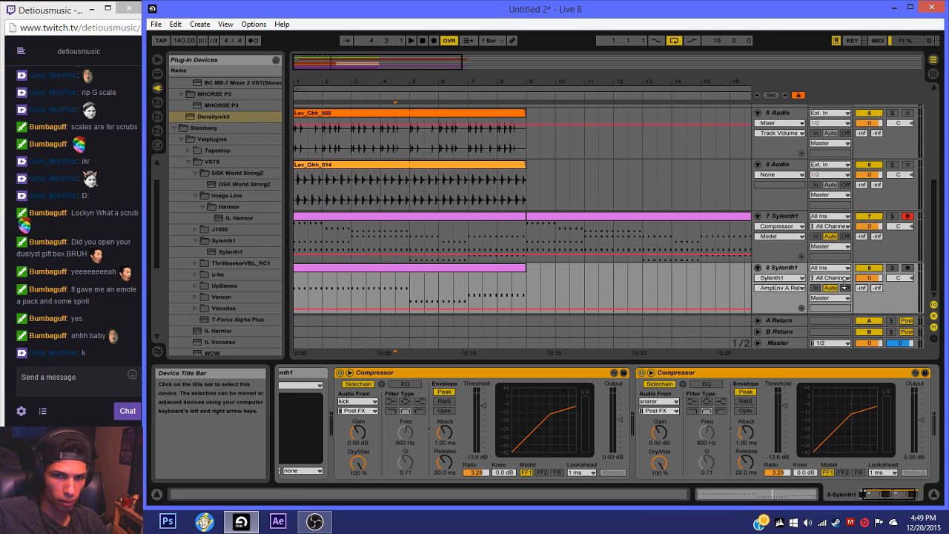
Step: Solo the 8 Sylenth1 bass track and play it from bar 1 with the copied Compressors
{"action": "left_click", "coordinate": [892, 268]}
{"action": "left_click", "coordinate": [325, 273]}
{"action": "key", "text": "space"}
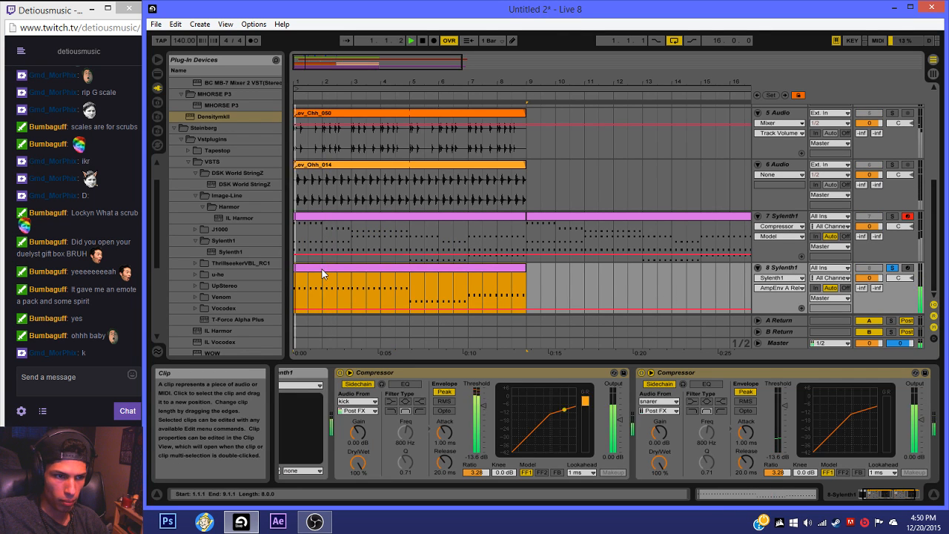
Step: Insert an EQ Eight before the bass Compressors, with band 4 as a low-set high cut and band 1 boosted 0.74 dB at 104 Hz
{"action": "left_click", "coordinate": [157, 74]}
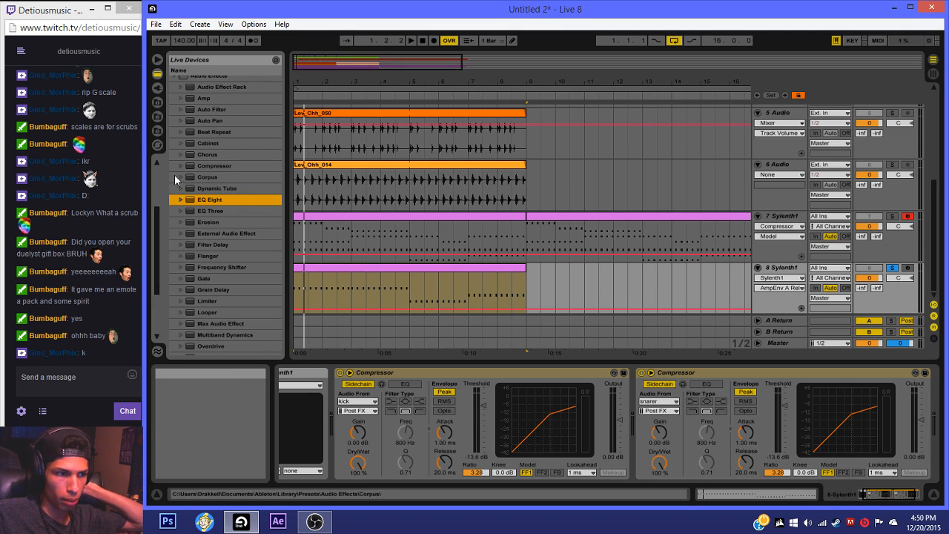
{"action": "left_click_drag", "start_coordinate": [194, 200], "coordinate": [338, 374]}
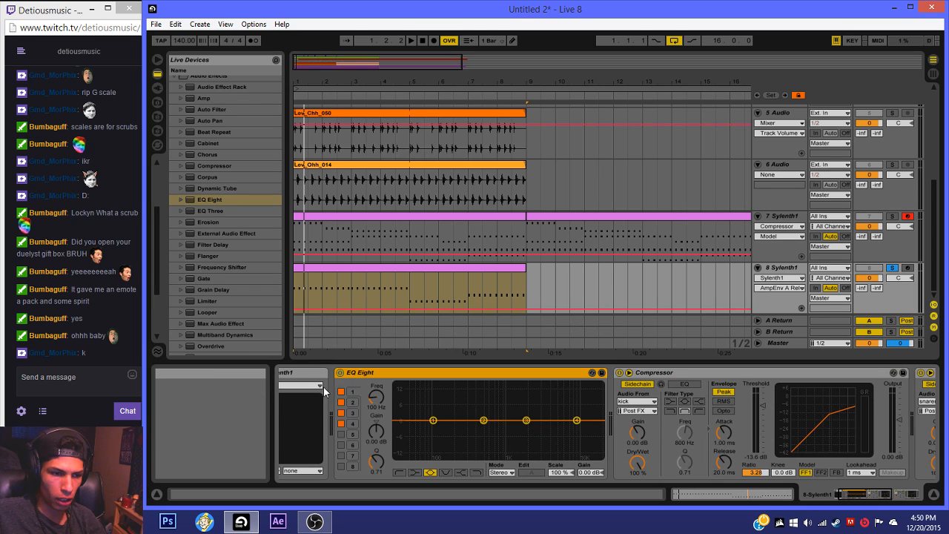
{"action": "left_click", "coordinate": [576, 421]}
{"action": "left_click", "coordinate": [476, 472]}
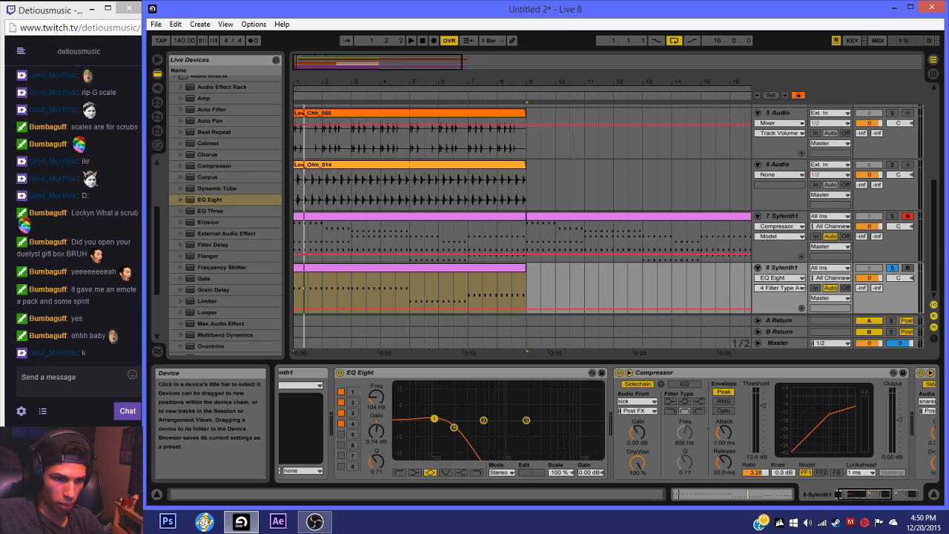
Step: Raise the kick-sidechained Compressor's ratio on 8 Sylenth1 to 7.11 while the bass plays
{"action": "key", "text": "space"}
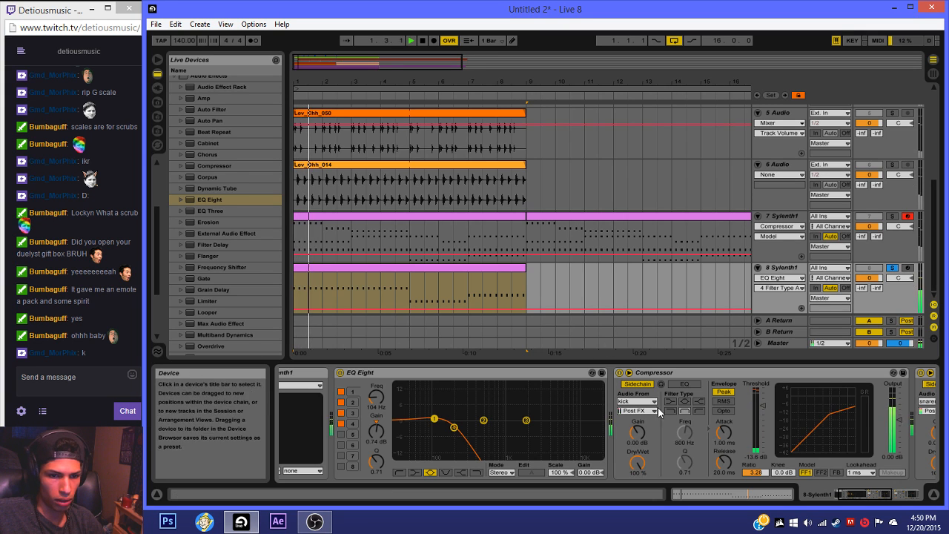
{"action": "mouse_move", "coordinate": [753, 472]}
{"action": "left_mouse_down"}
{"action": "mouse_move", "coordinate": [759, 452]}
{"action": "mouse_move", "coordinate": [765, 478]}
{"action": "left_mouse_up"}
{"action": "left_click_drag", "start_coordinate": [863, 494], "coordinate": [890, 495]}
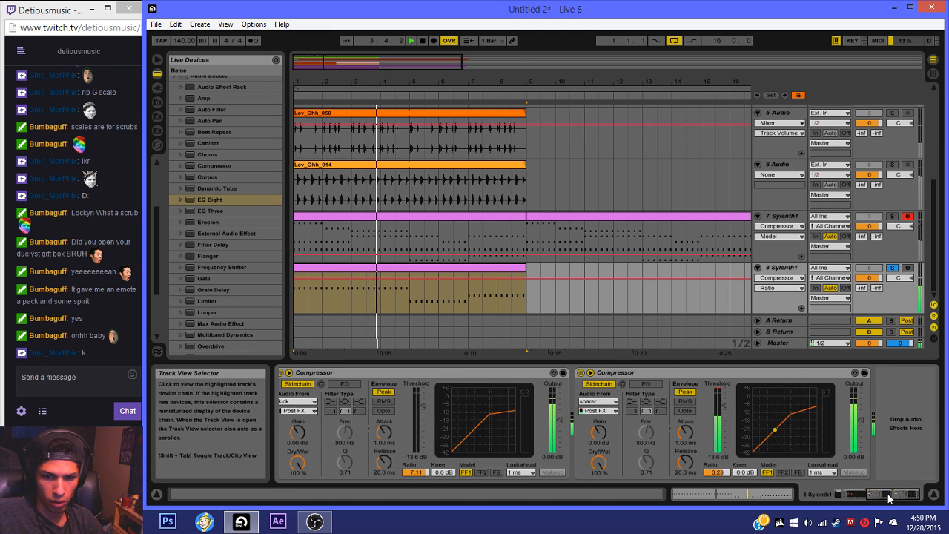
Step: Turn off solo on the 8 Sylenth1 track and play all tracks together from bar 1
{"action": "left_click", "coordinate": [891, 268]}
{"action": "key", "text": "space"}
{"action": "key", "text": "space"}
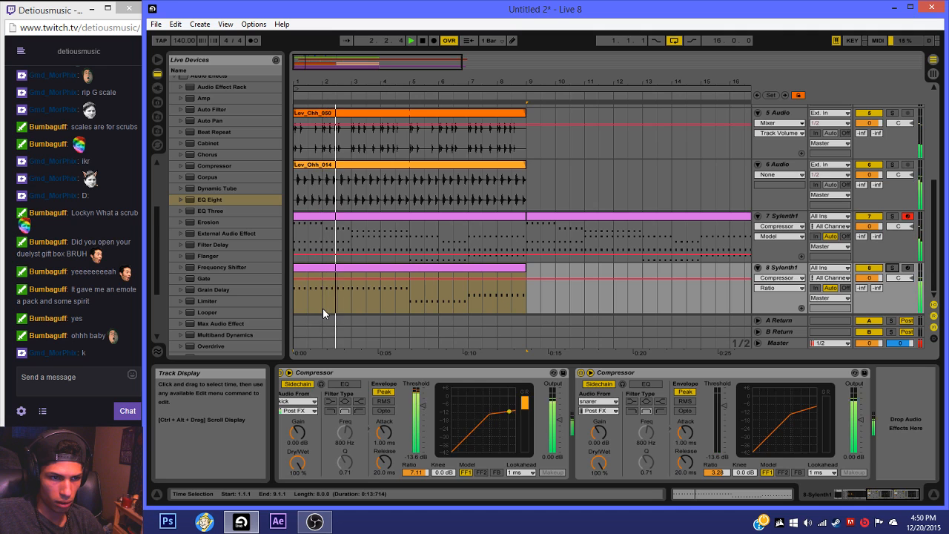
Step: Set the arrangement grid to 1/4 and move the kick clip at bar 4 one beat later, to 4.2
{"action": "scroll", "coordinate": [332, 274], "scroll_direction": "up", "scroll_amount": 1}
{"action": "scroll", "coordinate": [333, 274], "scroll_direction": "up", "scroll_amount": 2}
{"action": "scroll", "coordinate": [332, 274], "scroll_direction": "up", "scroll_amount": 1}
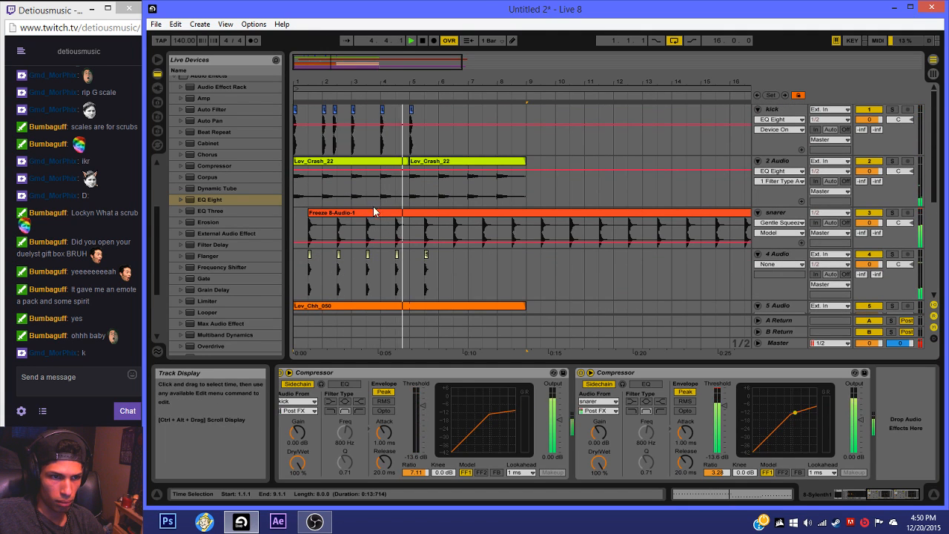
{"action": "key", "text": "space"}
{"action": "left_click_drag", "start_coordinate": [530, 83], "coordinate": [532, 95]}
{"action": "left_click_drag", "start_coordinate": [313, 83], "coordinate": [315, 111]}
{"action": "right_click", "coordinate": [407, 130]}
{"action": "left_click", "coordinate": [430, 247]}
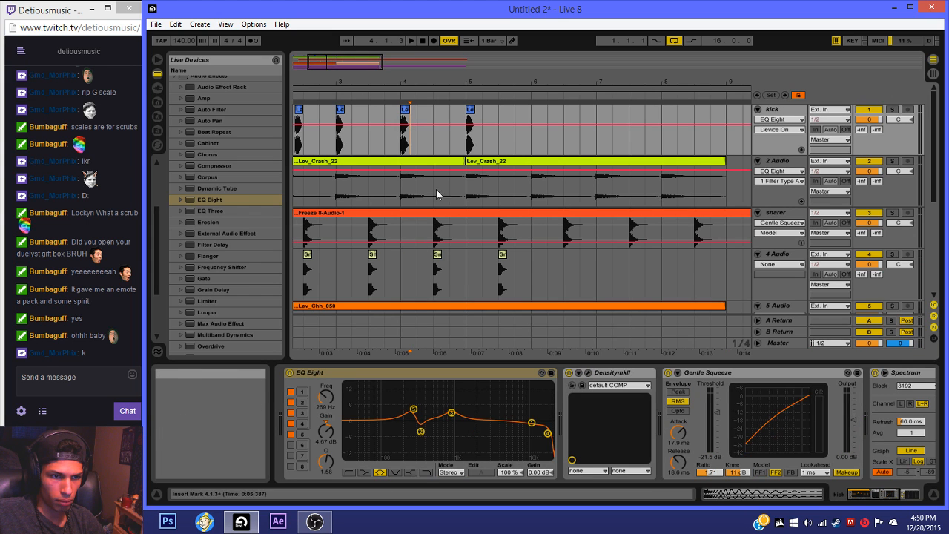
{"action": "left_click_drag", "start_coordinate": [407, 111], "coordinate": [423, 111]}
{"action": "left_click", "coordinate": [411, 40]}
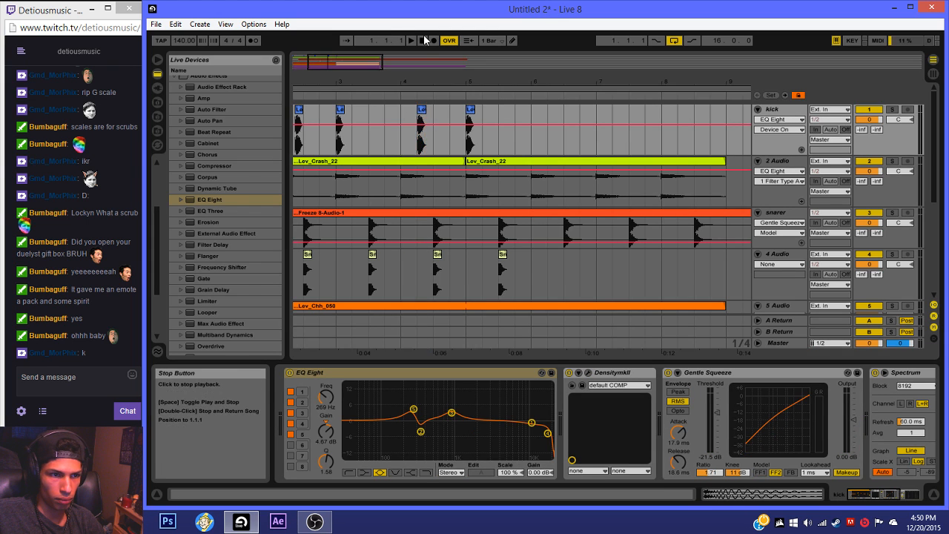
Step: Solo the 4 Audio snare layer and play it from 1.3.1
{"action": "left_click_drag", "start_coordinate": [358, 64], "coordinate": [381, 76]}
{"action": "left_click", "coordinate": [324, 274]}
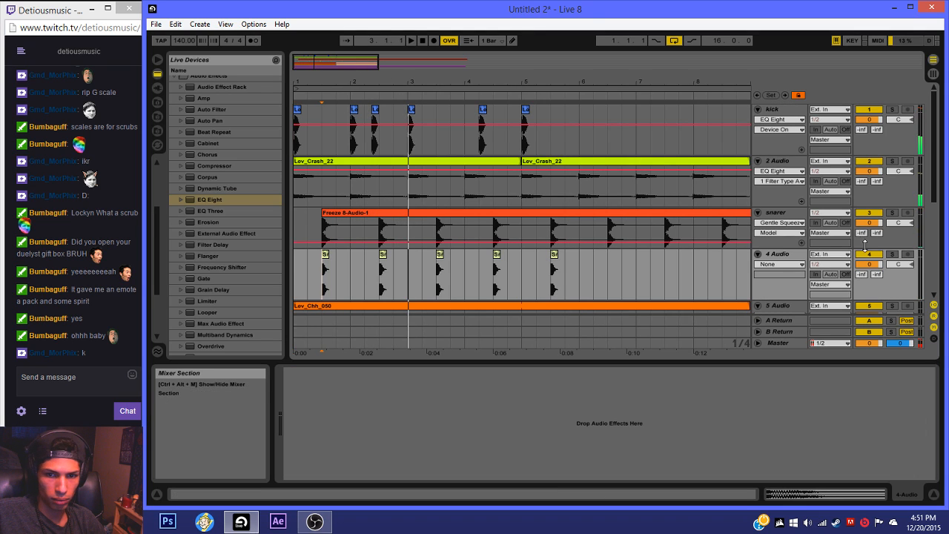
{"action": "left_click", "coordinate": [891, 254]}
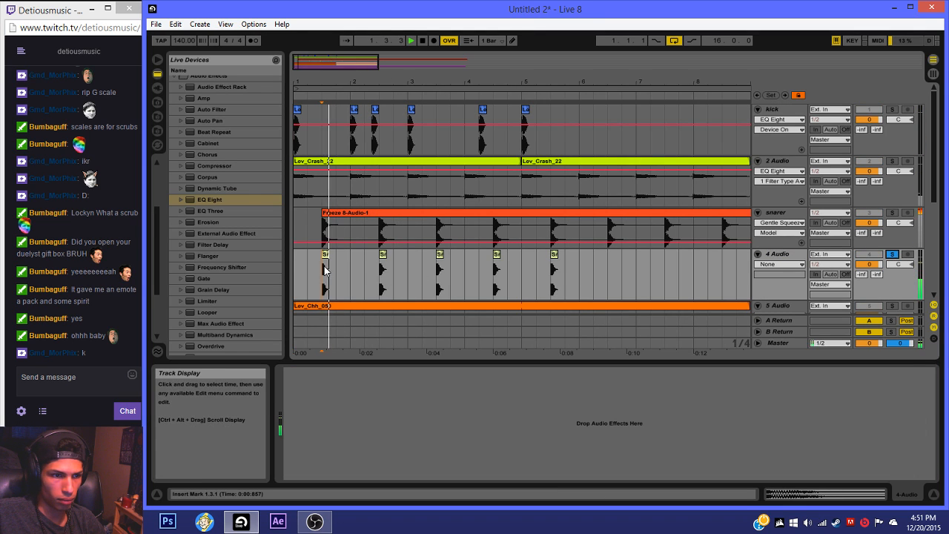
Step: Browse to the Awesome Drums sample folder inside The Goods and RSAMPLES
{"action": "left_click", "coordinate": [157, 130]}
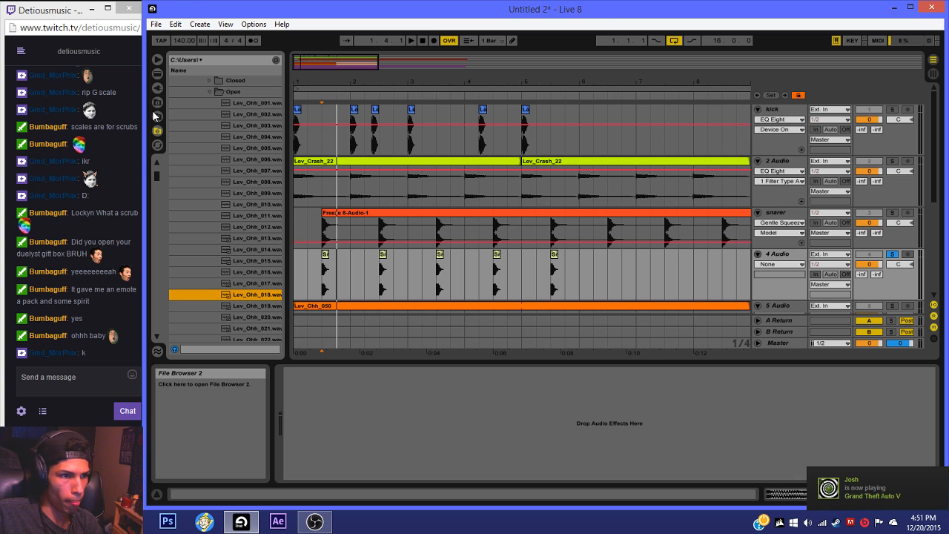
{"action": "left_click", "coordinate": [158, 116]}
{"action": "left_click", "coordinate": [157, 103]}
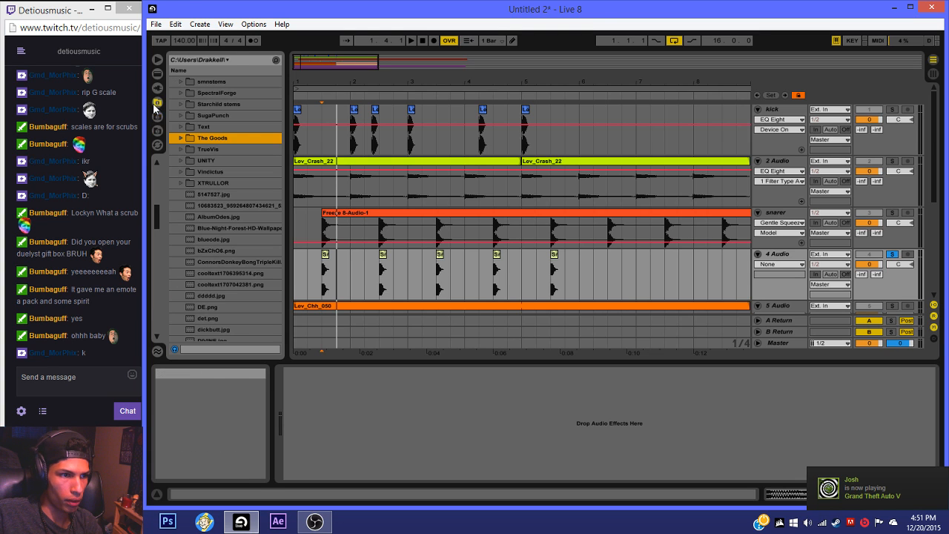
{"action": "left_click", "coordinate": [184, 142]}
{"action": "scroll", "coordinate": [198, 220], "scroll_direction": "down", "scroll_amount": 4}
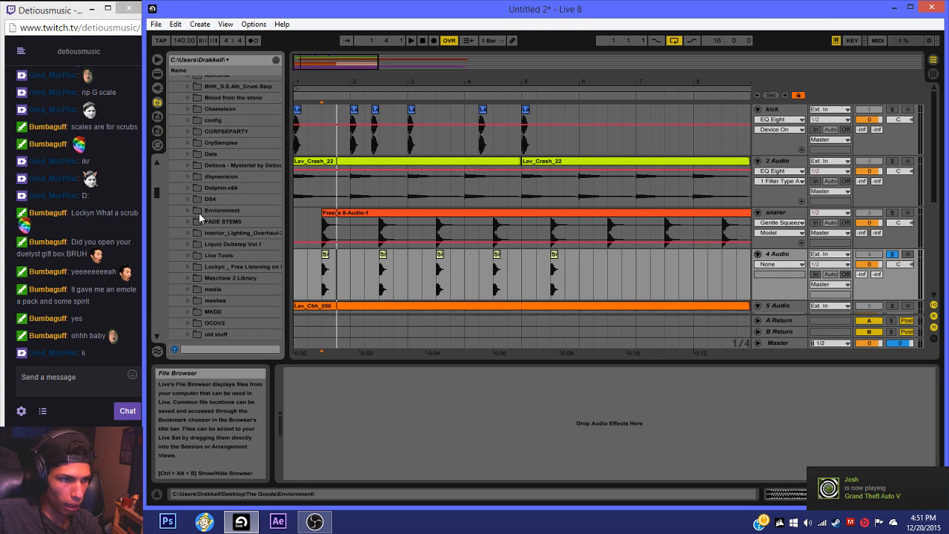
{"action": "scroll", "coordinate": [196, 223], "scroll_direction": "down", "scroll_amount": 6}
{"action": "left_click", "coordinate": [189, 220]}
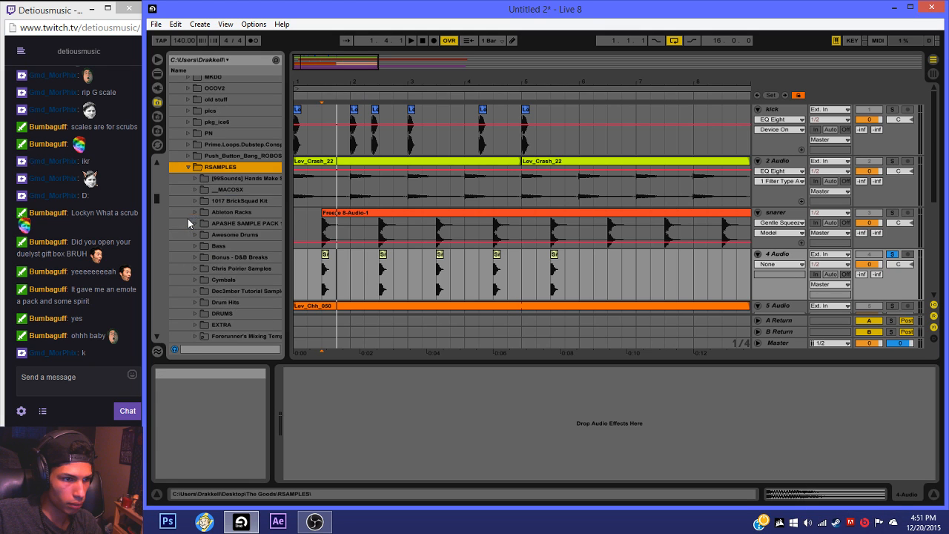
{"action": "scroll", "coordinate": [196, 222], "scroll_direction": "down", "scroll_amount": 5}
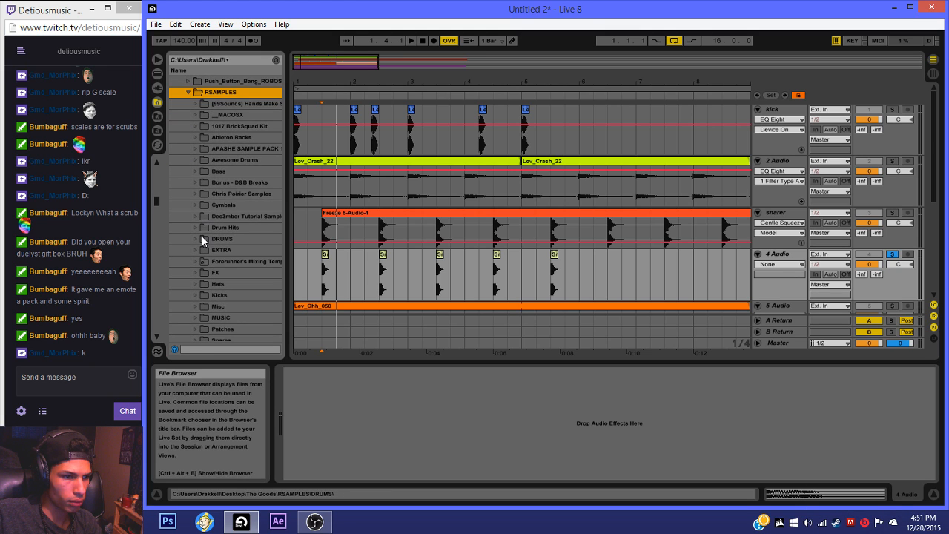
{"action": "scroll", "coordinate": [196, 224], "scroll_direction": "up", "scroll_amount": 4}
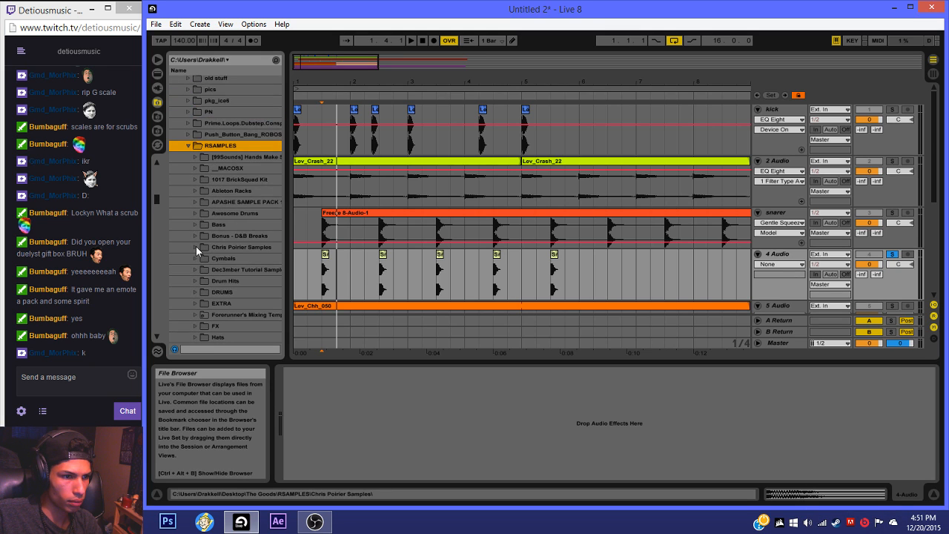
{"action": "left_click", "coordinate": [198, 212]}
{"action": "scroll", "coordinate": [206, 240], "scroll_direction": "down", "scroll_amount": 12}
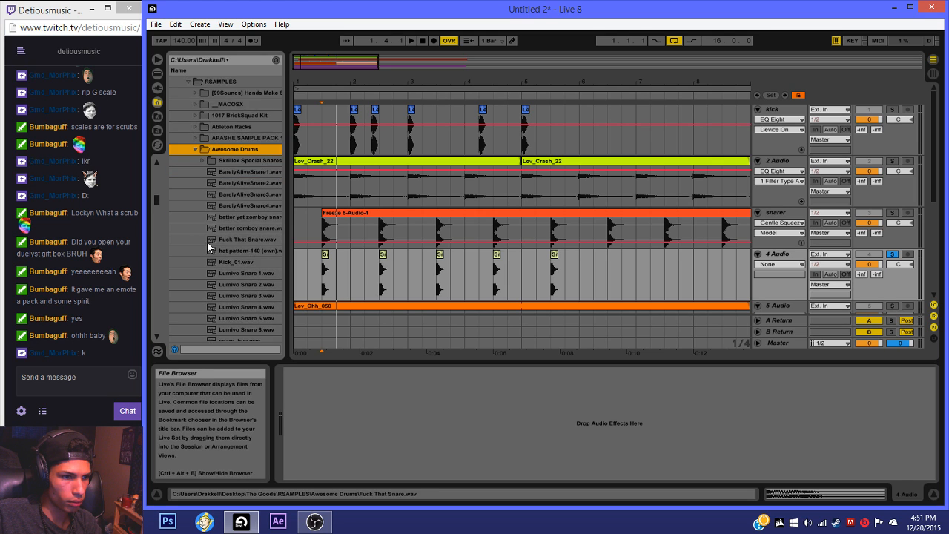
Step: Audition the kick and snare samples in the Awesome Drums folder to pick a new snare layer
{"action": "left_click", "coordinate": [219, 279]}
{"action": "left_click", "coordinate": [223, 268]}
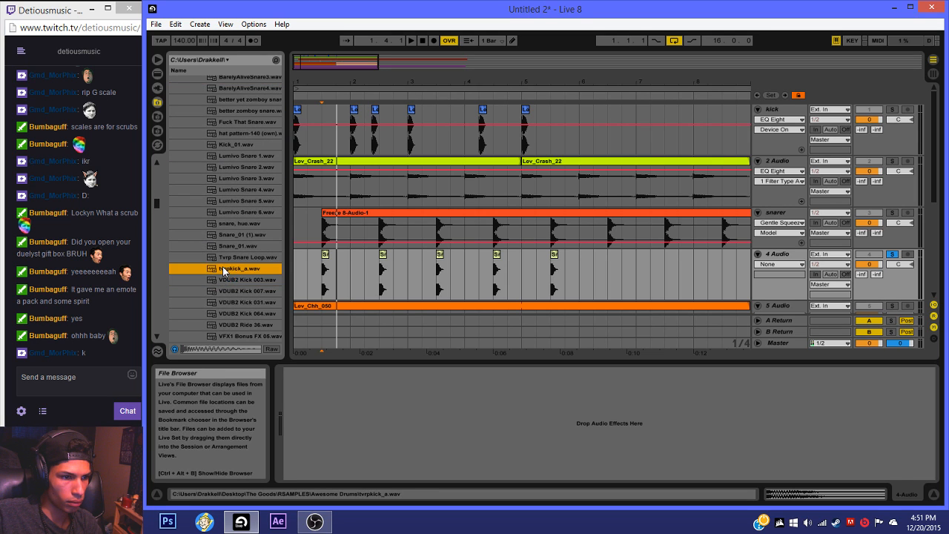
{"action": "left_click", "coordinate": [226, 258]}
{"action": "left_click", "coordinate": [227, 246]}
{"action": "key", "text": "Up"}
{"action": "key", "text": "Up"}
{"action": "key", "text": "Up"}
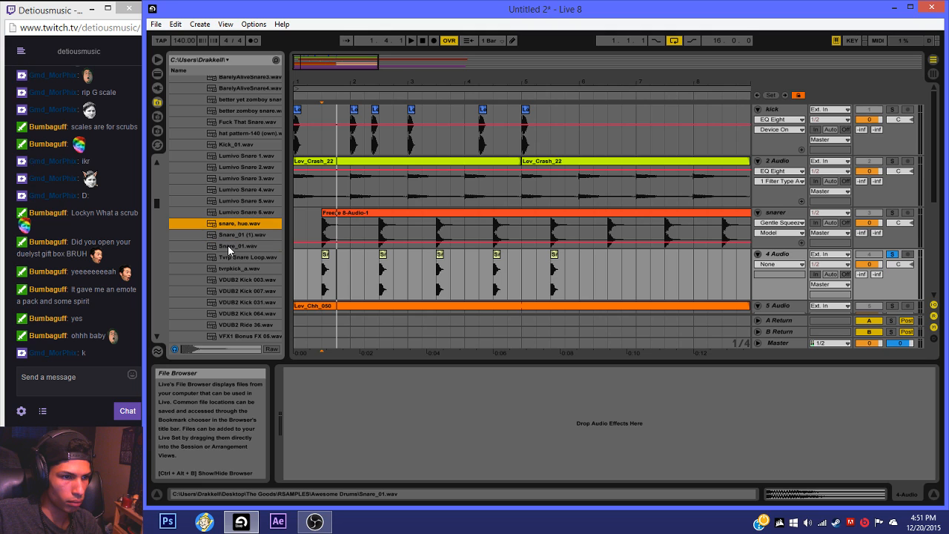
{"action": "scroll", "coordinate": [226, 245], "scroll_direction": "up", "scroll_amount": 5}
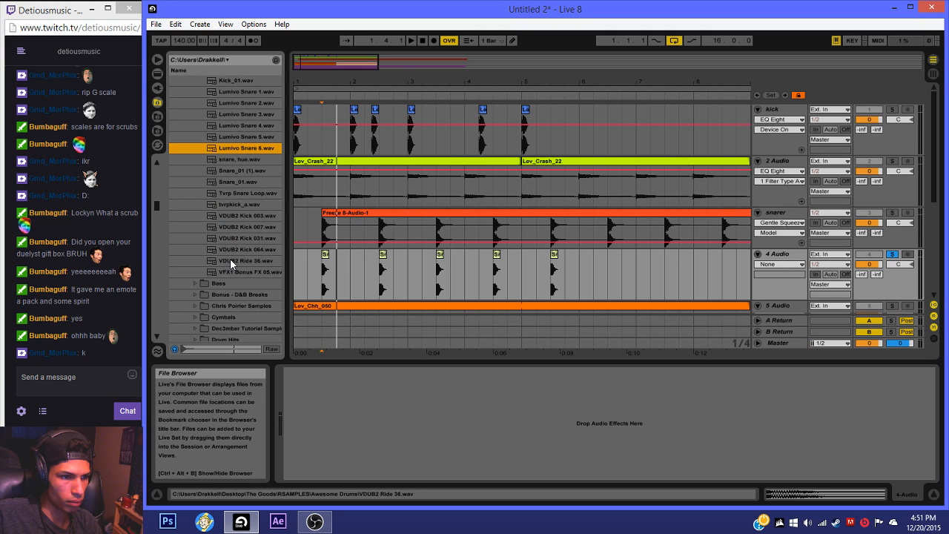
Step: Place better yet zomboy snare.wav at 1.3.1 on 4 Audio, lower its clip gain to -6.72 dB and play it
{"action": "left_click_drag", "start_coordinate": [236, 186], "coordinate": [331, 274]}
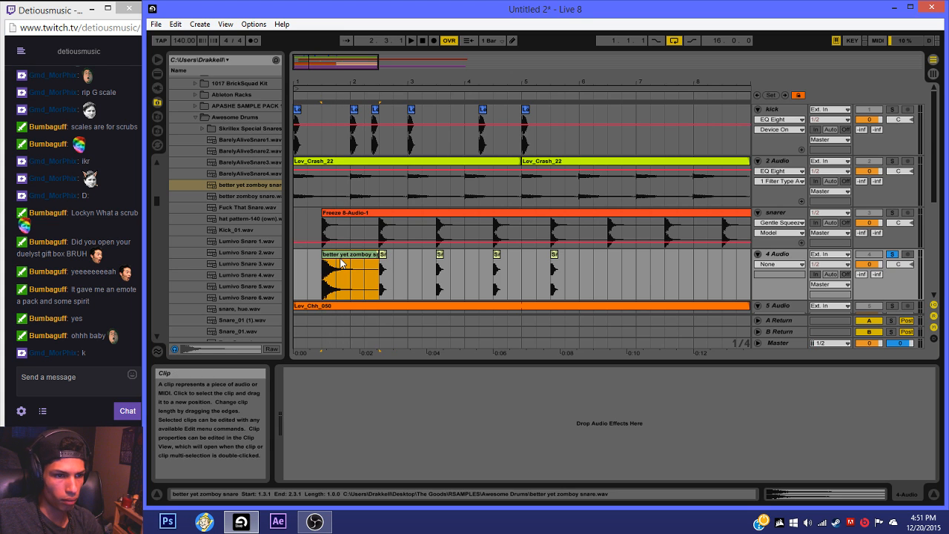
{"action": "double_click", "coordinate": [342, 254]}
{"action": "left_click_drag", "start_coordinate": [372, 450], "coordinate": [373, 455]}
{"action": "key", "text": "space"}
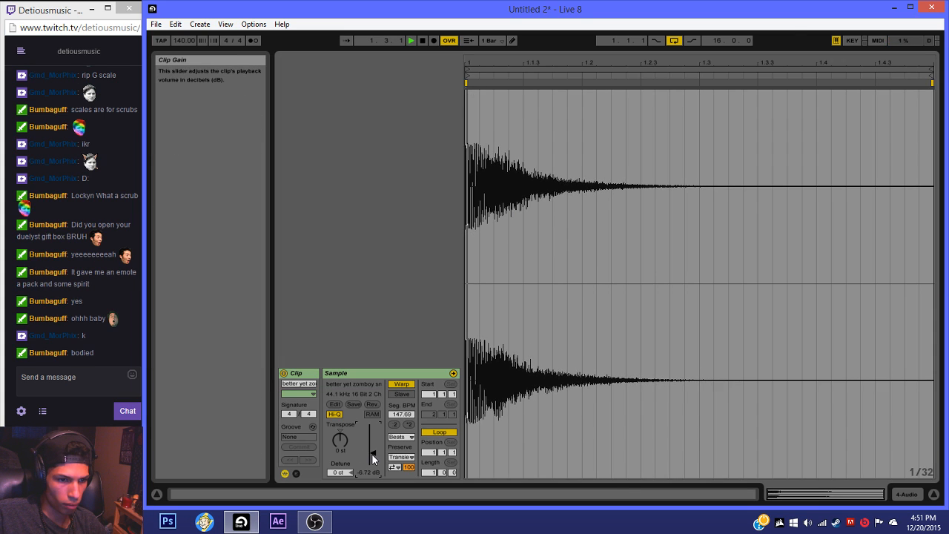
{"action": "key", "text": "space"}
{"action": "key", "text": "space"}
{"action": "key", "text": "space"}
{"action": "left_click", "coordinate": [905, 495]}
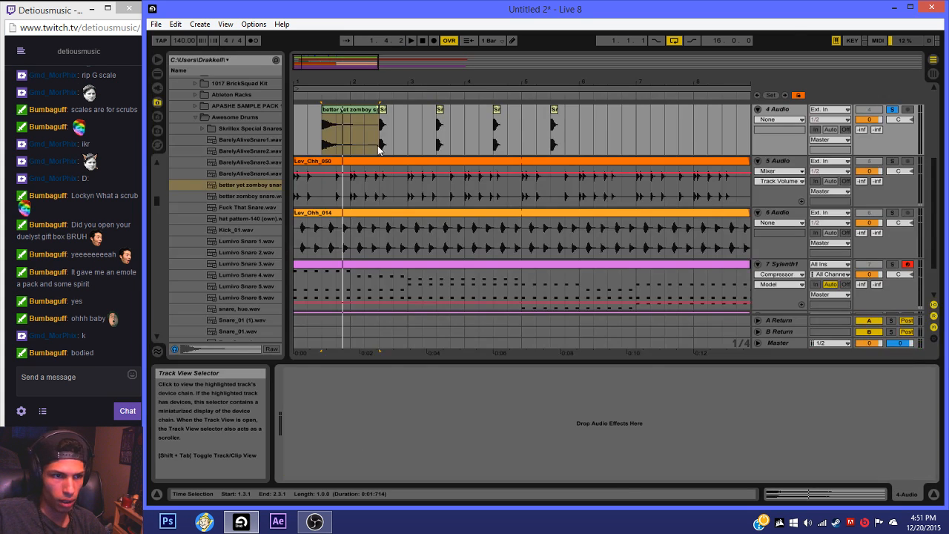
Step: Turn off solo on 4 Audio and play all tracks from bar 1 with the new snare layer
{"action": "scroll", "coordinate": [381, 146], "scroll_direction": "up", "scroll_amount": 1}
{"action": "scroll", "coordinate": [359, 190], "scroll_direction": "up", "scroll_amount": 1}
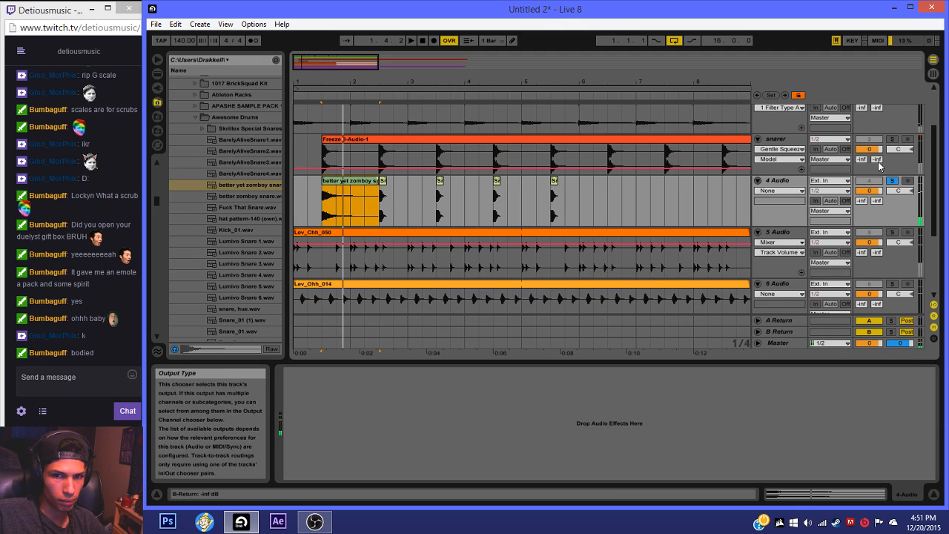
{"action": "key", "text": "space"}
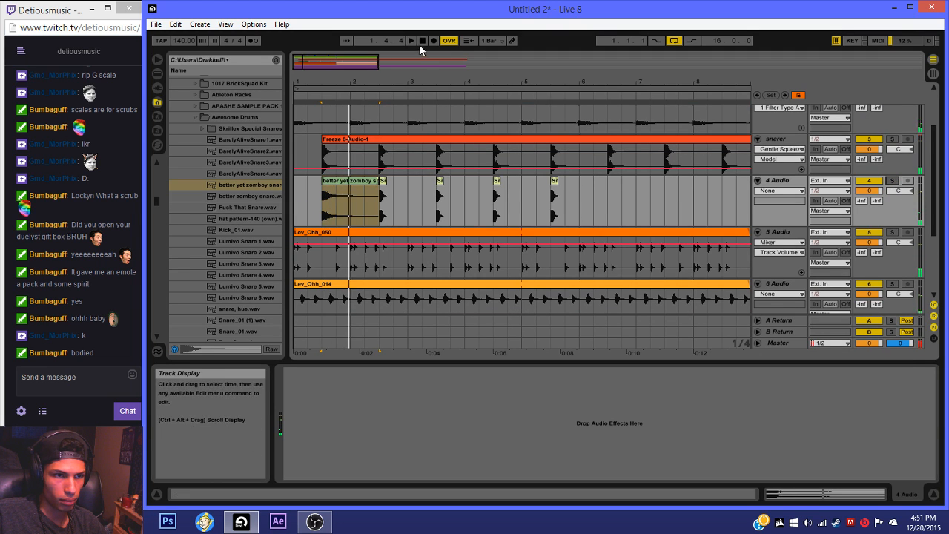
{"action": "double_click", "coordinate": [421, 43]}
{"action": "key", "text": "space"}
Step: Duplicate the one-bar better yet zomboy snare clip on 4 Audio repeatedly until the copies end at 10.3.1
{"action": "left_click_drag", "start_coordinate": [379, 199], "coordinate": [321, 201]}
{"action": "key", "text": "ctrl+d"}
{"action": "key", "text": "ctrl+d"}
{"action": "key", "text": "ctrl+d"}
{"action": "key", "text": "ctrl+d"}
{"action": "key", "text": "ctrl+d"}
{"action": "key", "text": "ctrl+d"}
{"action": "key", "text": "ctrl+d"}
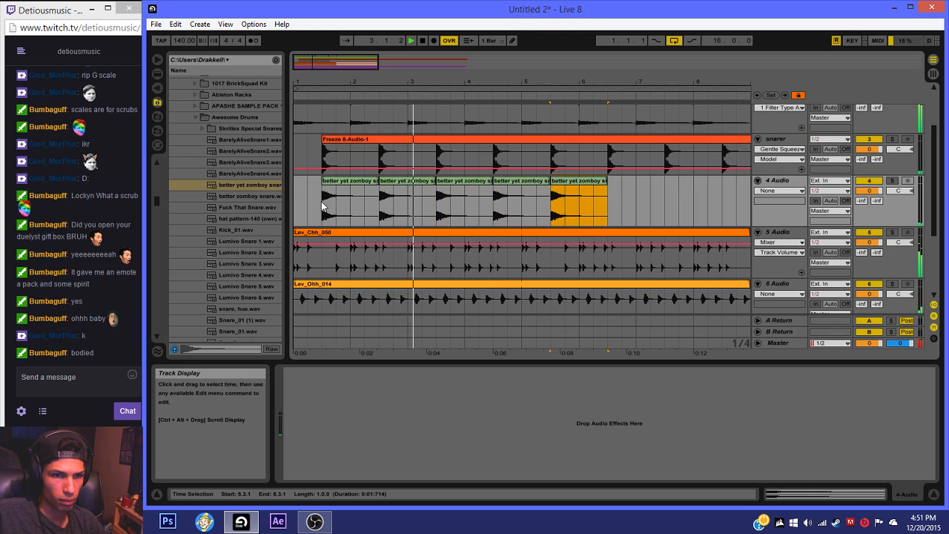
{"action": "key", "text": "ctrl+d"}
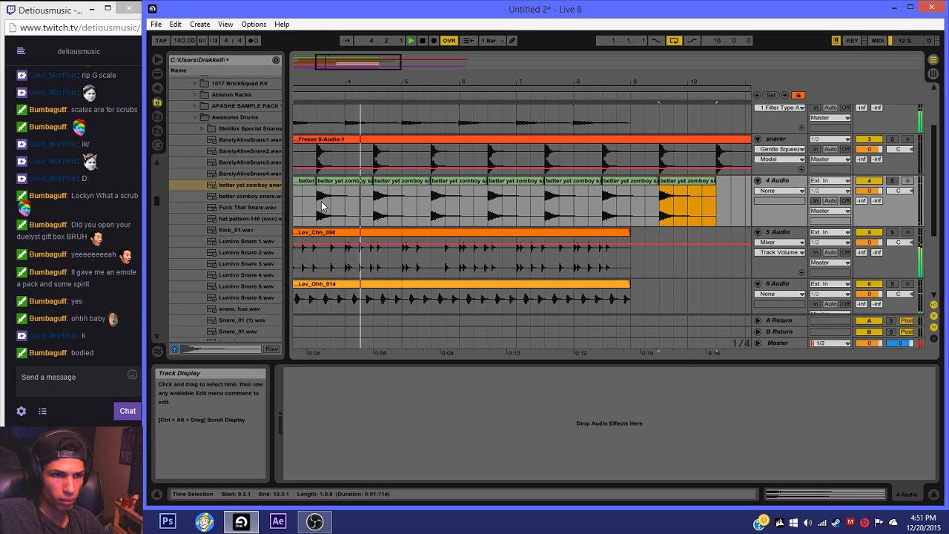
Step: Shorten the first Lev_Crash_22 clip on 2 Audio to end at bar 4, leaving a one-bar gap before the second
{"action": "scroll", "coordinate": [322, 206], "scroll_direction": "up", "scroll_amount": 3}
{"action": "left_click", "coordinate": [366, 162]}
{"action": "left_click_drag", "start_coordinate": [399, 161], "coordinate": [346, 161]}
{"action": "left_click_drag", "start_coordinate": [351, 63], "coordinate": [328, 60]}
{"action": "left_click_drag", "start_coordinate": [404, 64], "coordinate": [404, 44]}
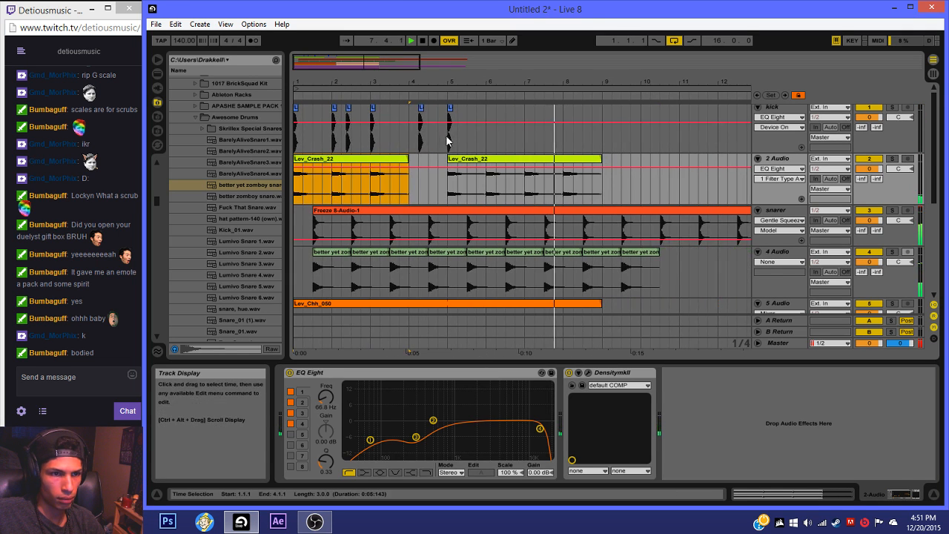
Step: Duplicate the kick pattern of bars 1 to 4 into bars 5 to 8 and play from bar 1
{"action": "left_click_drag", "start_coordinate": [447, 140], "coordinate": [264, 140]}
{"action": "key", "text": "ctrl+d"}
{"action": "double_click", "coordinate": [422, 41]}
{"action": "key", "text": "space"}
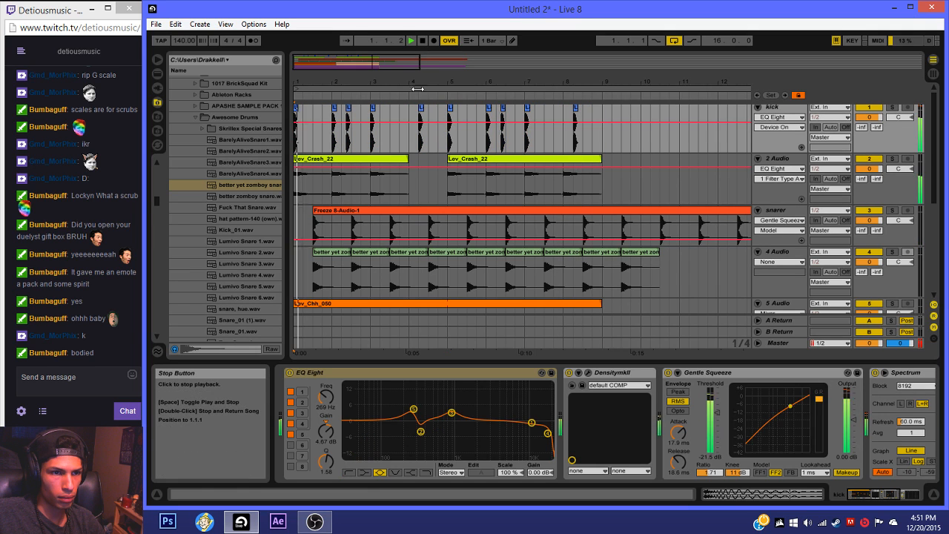
Step: Delete the kick clip at 6.3 and copy the kick from 6.1 to 6.4
{"action": "left_click", "coordinate": [504, 117]}
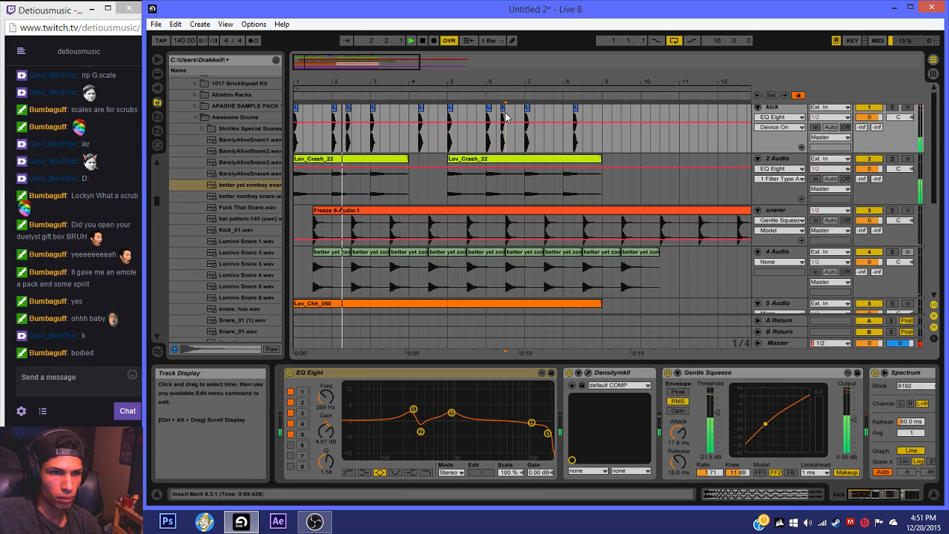
{"action": "left_click", "coordinate": [488, 112]}
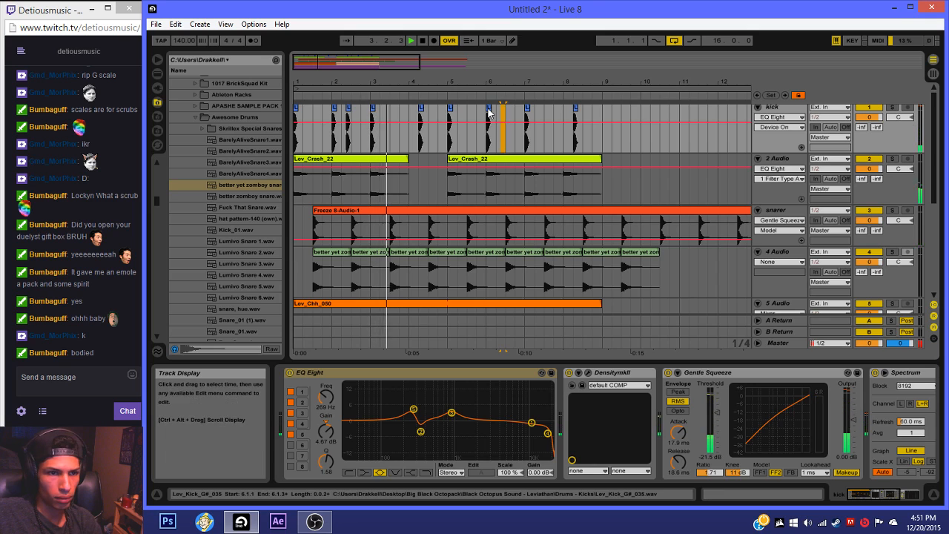
{"action": "left_click", "coordinate": [488, 112]}
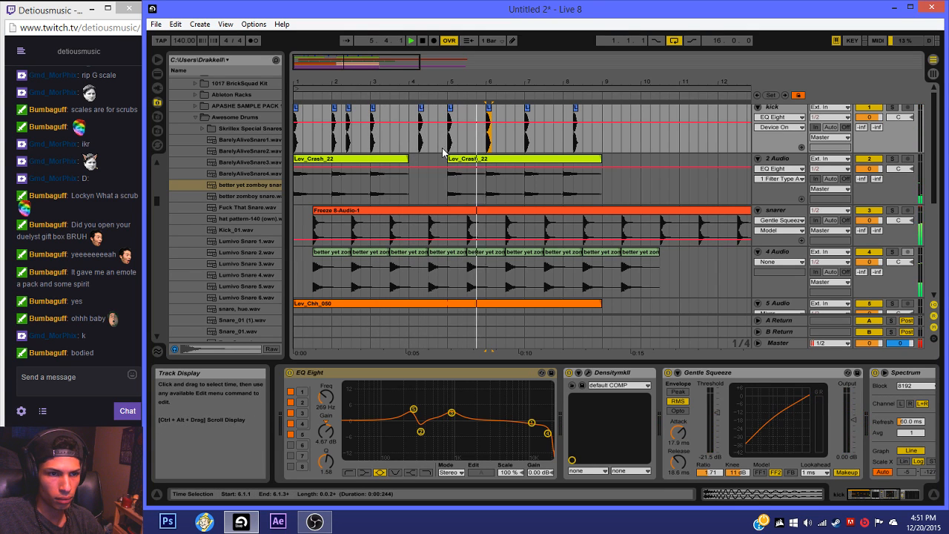
{"action": "left_click", "coordinate": [517, 147]}
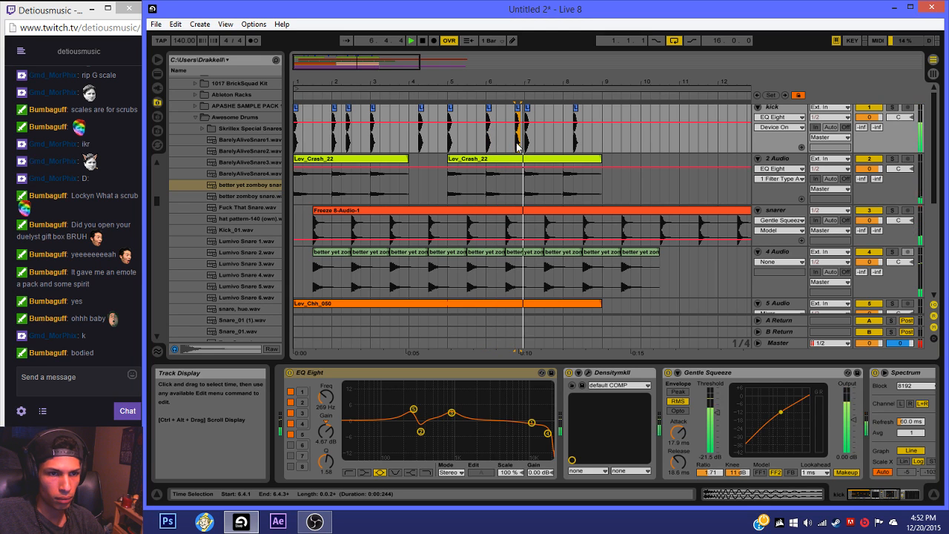
Step: Set the arrangement grid to 1/8 and move the kick clip at 6.4 to 6.4.3
{"action": "left_click", "coordinate": [506, 144]}
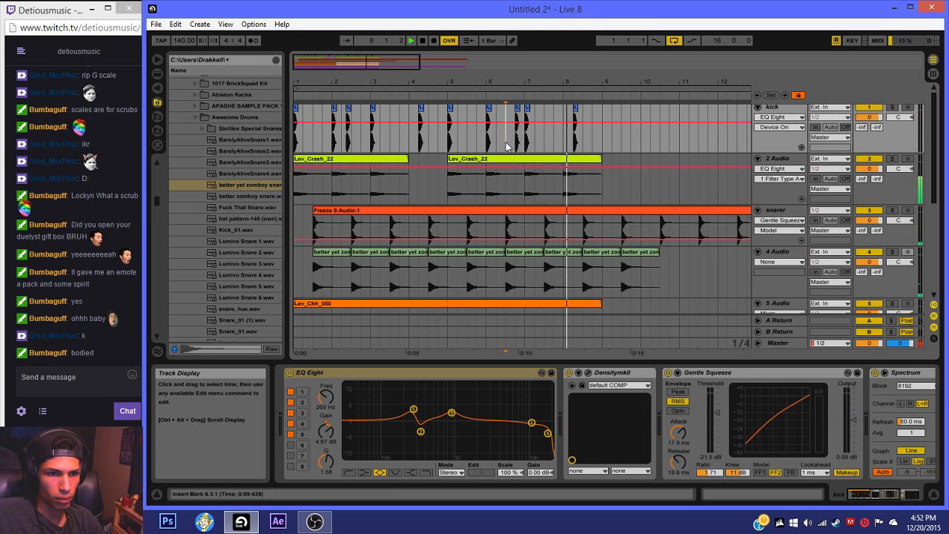
{"action": "right_click", "coordinate": [506, 143]}
{"action": "left_click", "coordinate": [557, 269]}
{"action": "left_click_drag", "start_coordinate": [519, 109], "coordinate": [524, 113]}
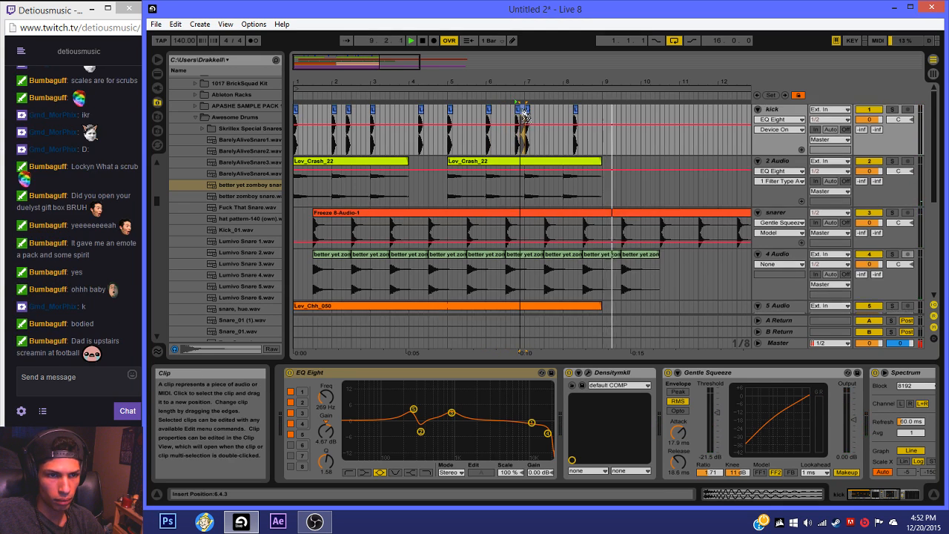
Step: Stop playback, set the arrangement grid back to 1/4 and play all tracks from bar 1
{"action": "left_click", "coordinate": [422, 40]}
{"action": "left_click", "coordinate": [300, 191]}
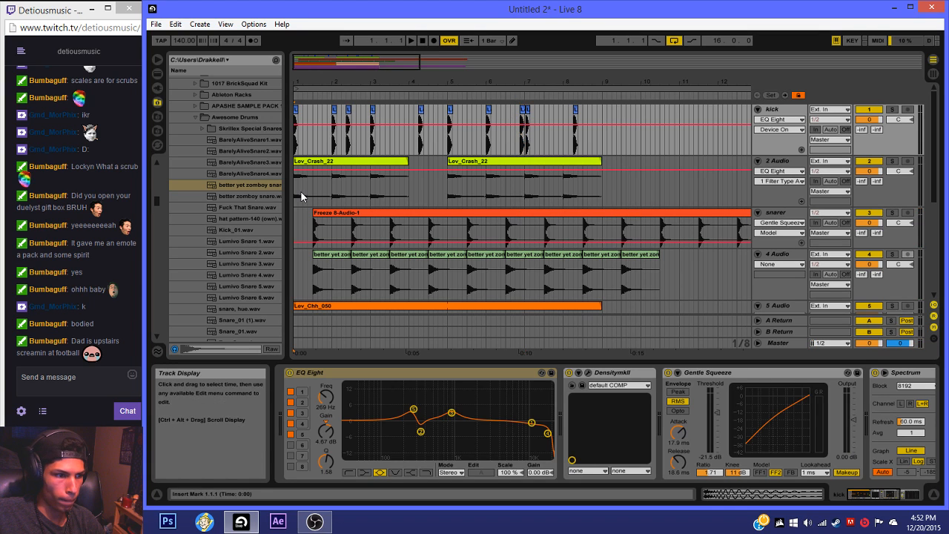
{"action": "right_click", "coordinate": [327, 107]}
{"action": "left_click", "coordinate": [336, 274]}
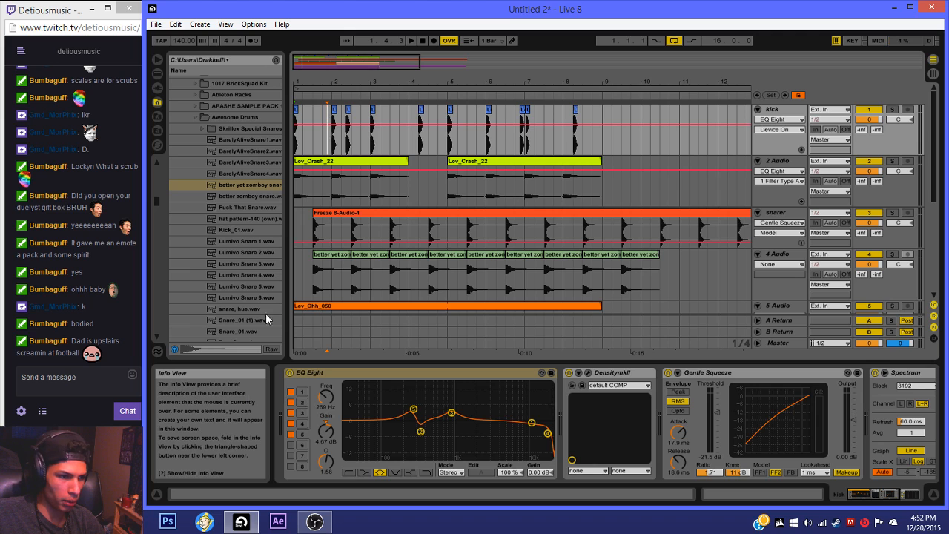
{"action": "left_click", "coordinate": [422, 41]}
{"action": "left_click_drag", "start_coordinate": [410, 56], "coordinate": [390, 64]}
{"action": "key", "text": "space"}
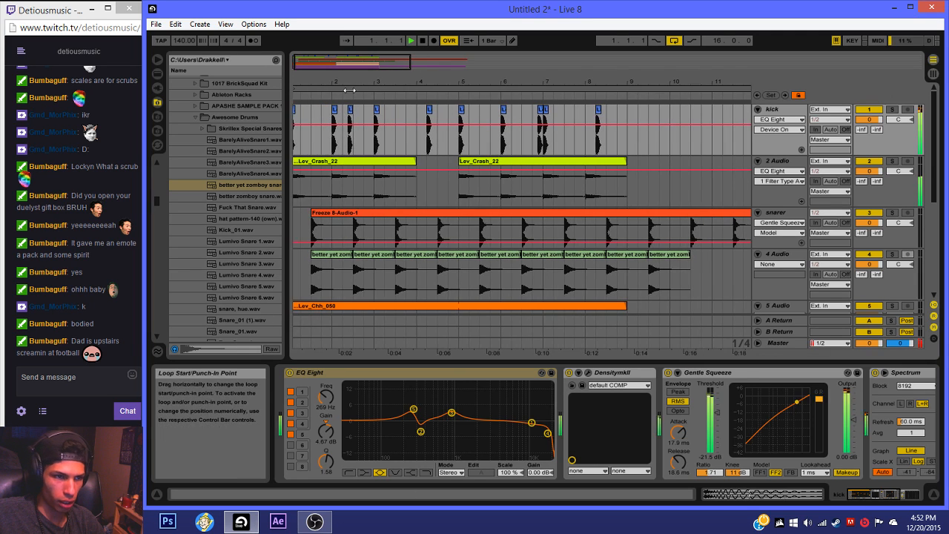
{"action": "left_click_drag", "start_coordinate": [335, 74], "coordinate": [335, 72]}
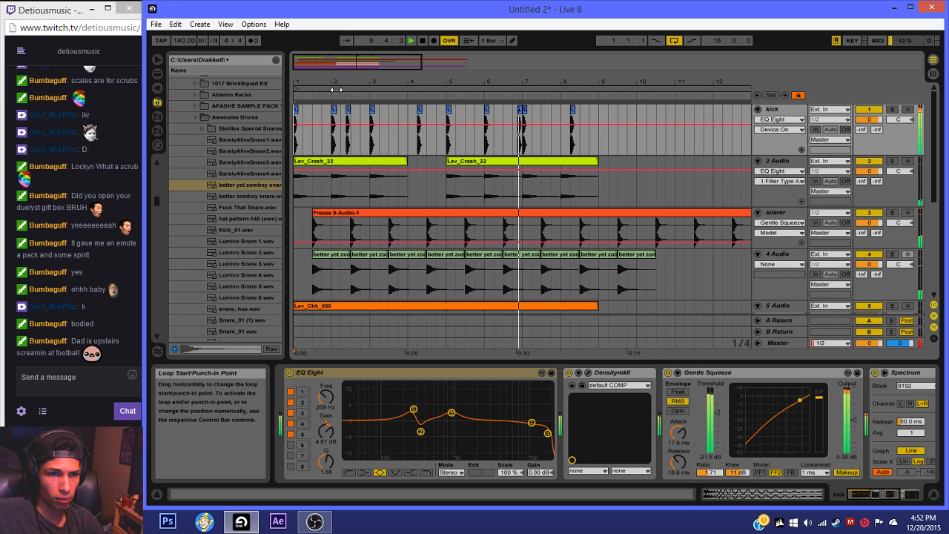
Step: Audition the closely spaced kick clips just before bar 7 by playing from 6.4
{"action": "key", "text": "space"}
{"action": "left_click_drag", "start_coordinate": [512, 82], "coordinate": [478, 117]}
{"action": "left_click", "coordinate": [443, 111]}
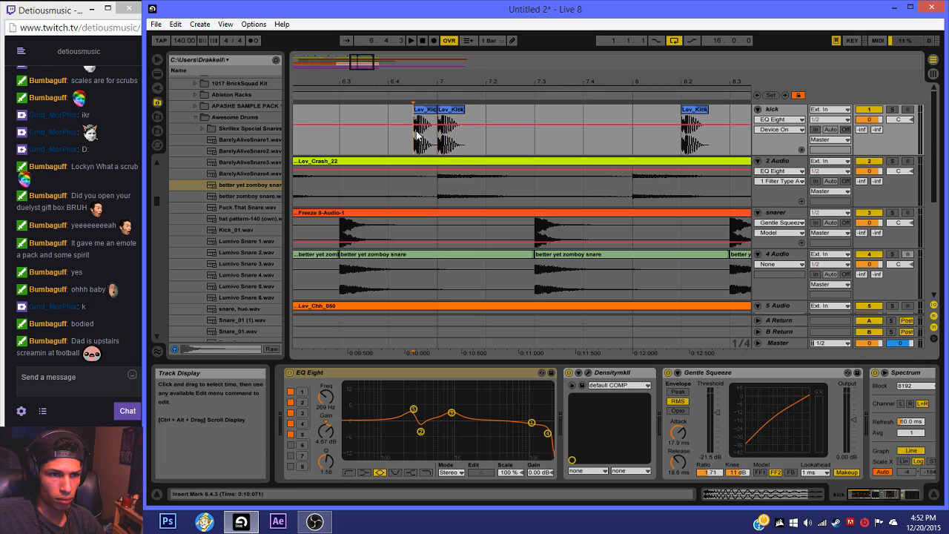
{"action": "left_click", "coordinate": [382, 142]}
{"action": "key", "text": "space"}
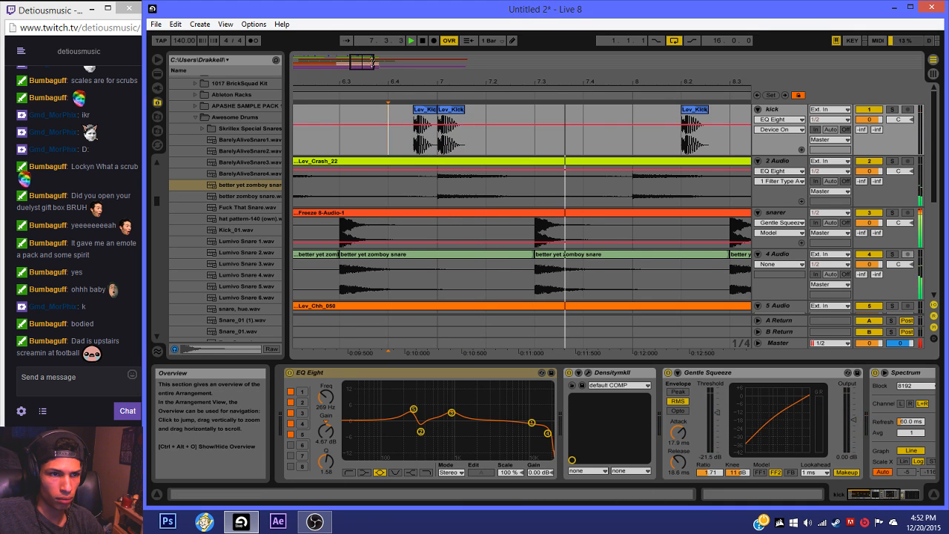
{"action": "left_click_drag", "start_coordinate": [643, 82], "coordinate": [509, 49]}
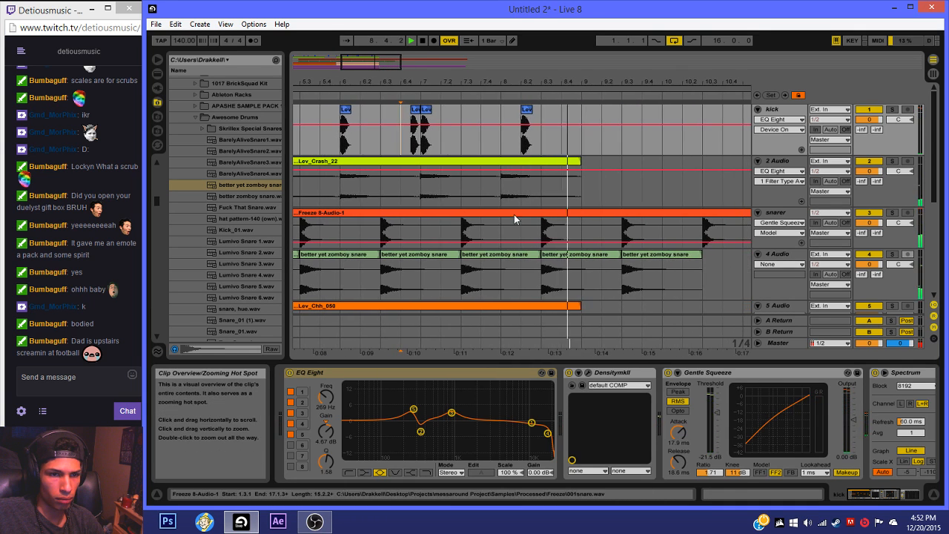
Step: Set the arrangement grid to 1/2
{"action": "right_click", "coordinate": [505, 218]}
{"action": "left_click", "coordinate": [650, 337]}
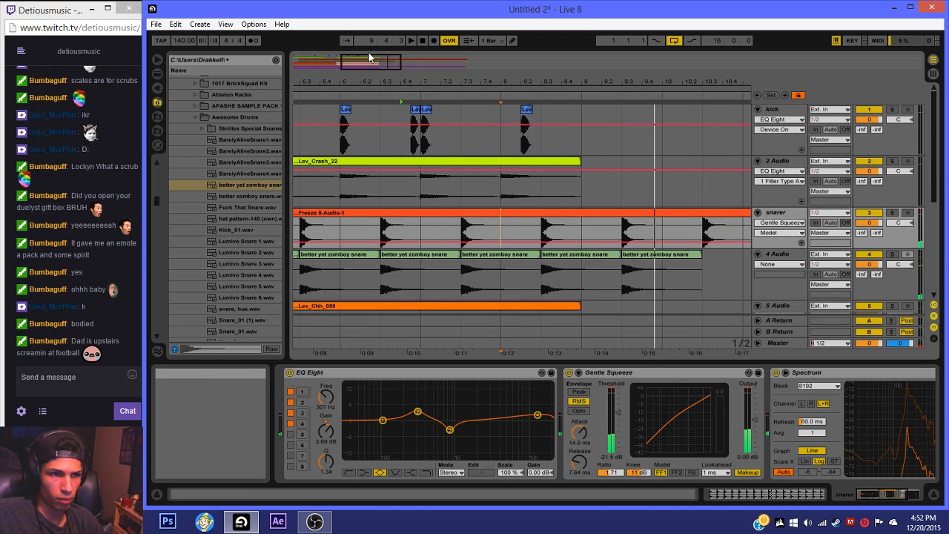
{"action": "left_click_drag", "start_coordinate": [371, 57], "coordinate": [372, 111]}
Step: Save the Live set as freebird in the messaround Project folder
{"action": "key", "text": "ctrl+s"}
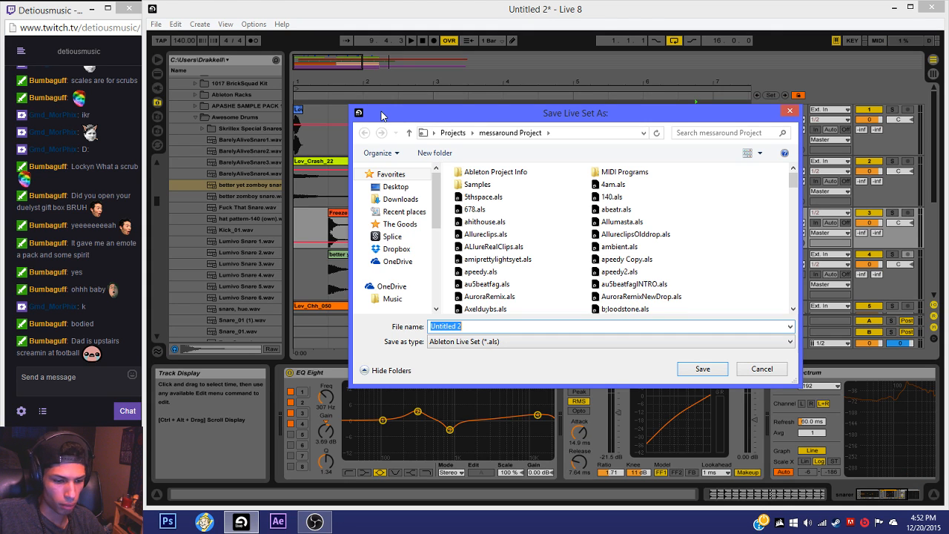
{"action": "type", "text": "fg"}
{"action": "key", "text": "BackSpace"}
{"action": "type", "text": "reeb"}
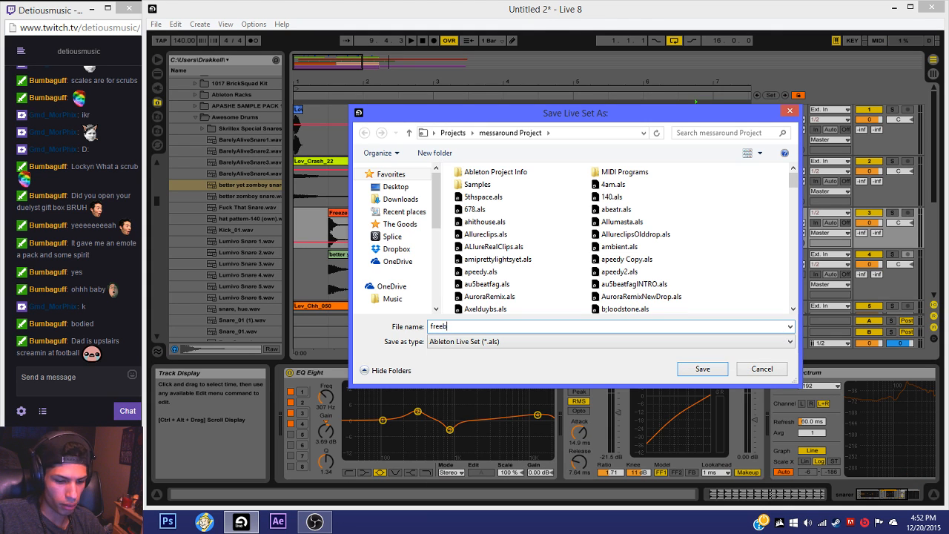
{"action": "type", "text": "ird"}
{"action": "key", "text": "Return"}
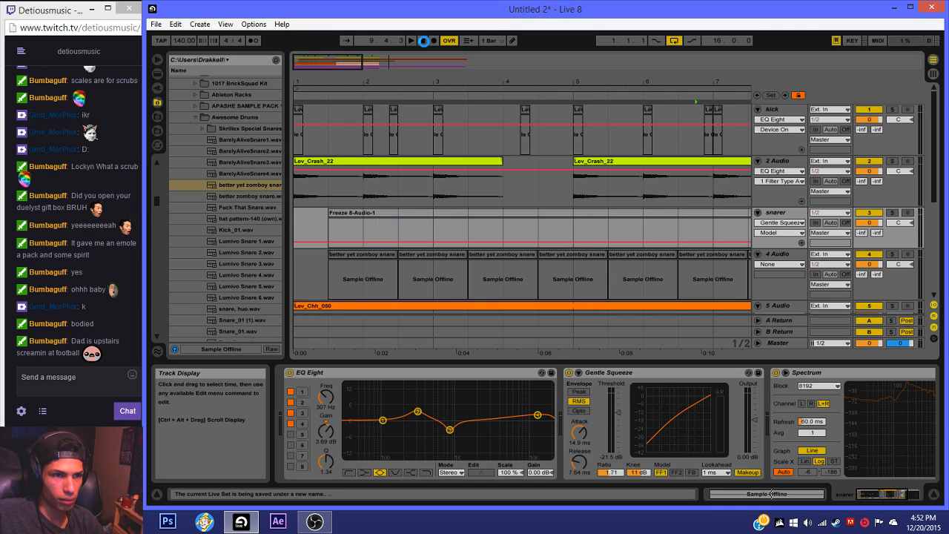
Step: Play the arrangement from bar 1 and set the arrangement grid to 1/4
{"action": "left_click", "coordinate": [424, 42]}
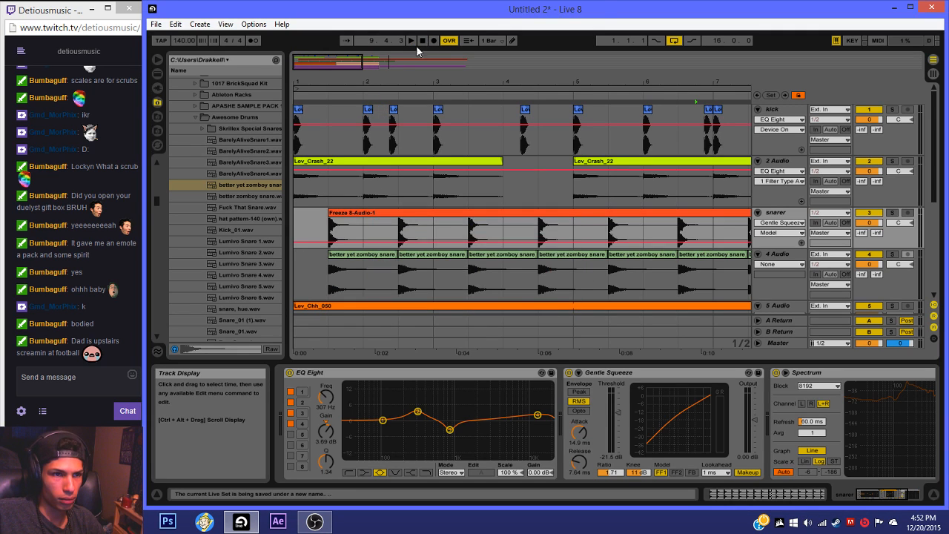
{"action": "key", "text": "space"}
{"action": "scroll", "coordinate": [334, 193], "scroll_direction": "down", "scroll_amount": 3}
{"action": "right_click", "coordinate": [300, 192]}
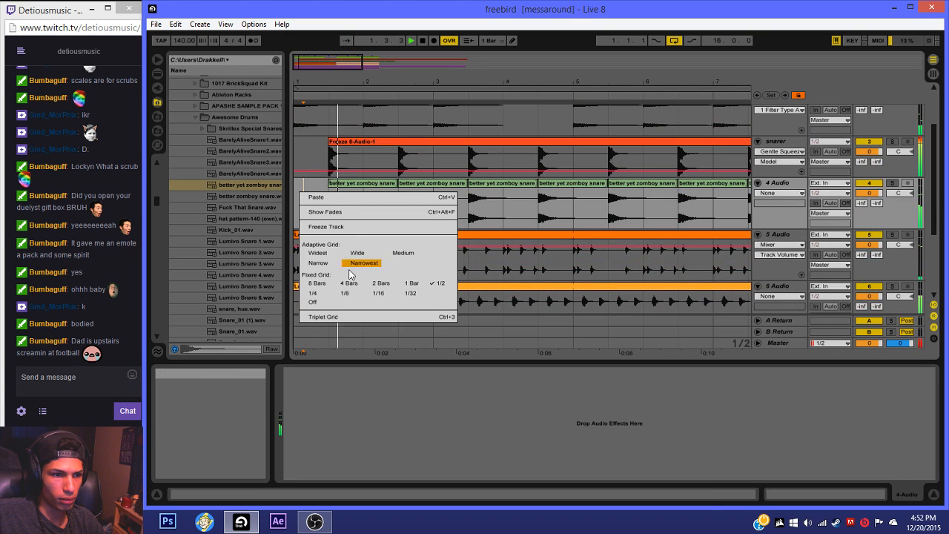
{"action": "left_click", "coordinate": [381, 295]}
{"action": "scroll", "coordinate": [393, 163], "scroll_direction": "down", "scroll_amount": 3}
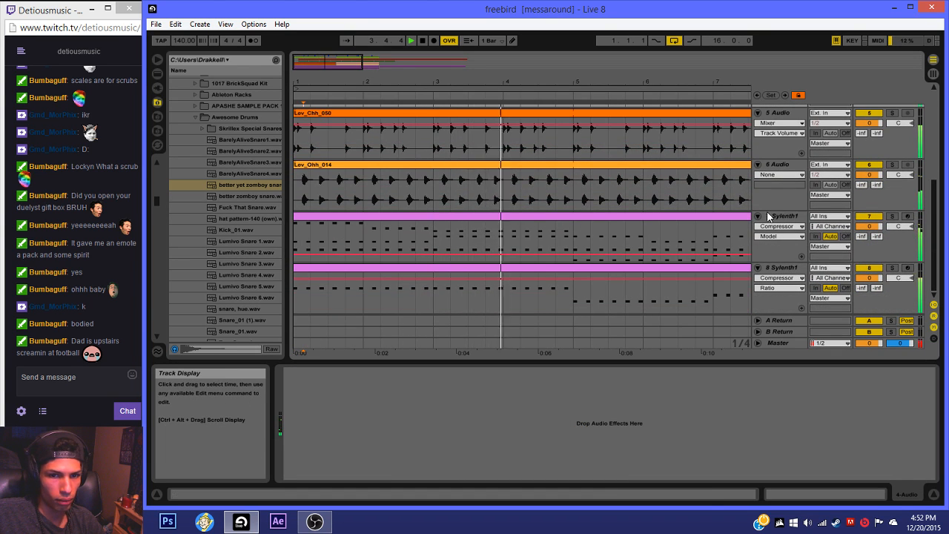
Step: Insert a new MIDI track directly below the 7 Sylenth1 track
{"action": "scroll", "coordinate": [761, 215], "scroll_direction": "up", "scroll_amount": 1}
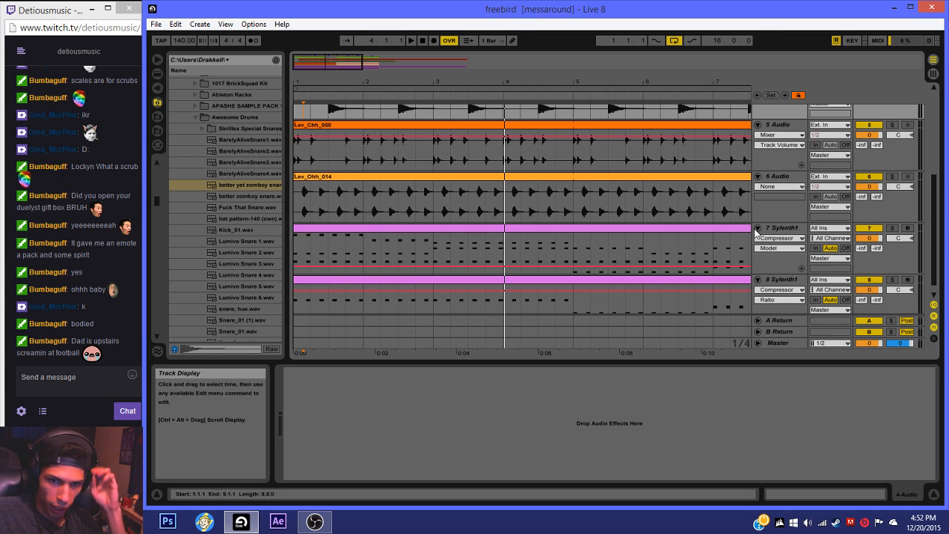
{"action": "scroll", "coordinate": [797, 237], "scroll_direction": "down", "scroll_amount": 1}
{"action": "right_click", "coordinate": [783, 216]}
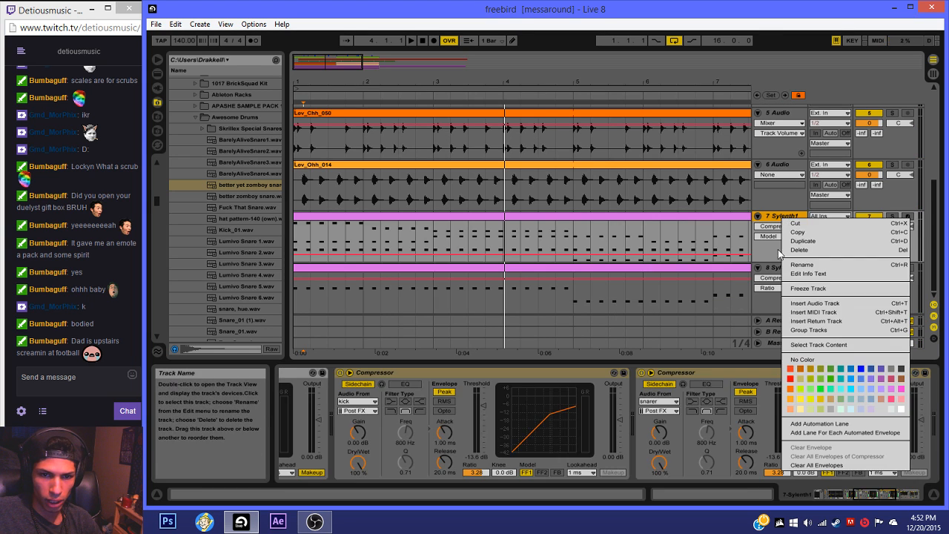
{"action": "left_click", "coordinate": [787, 313]}
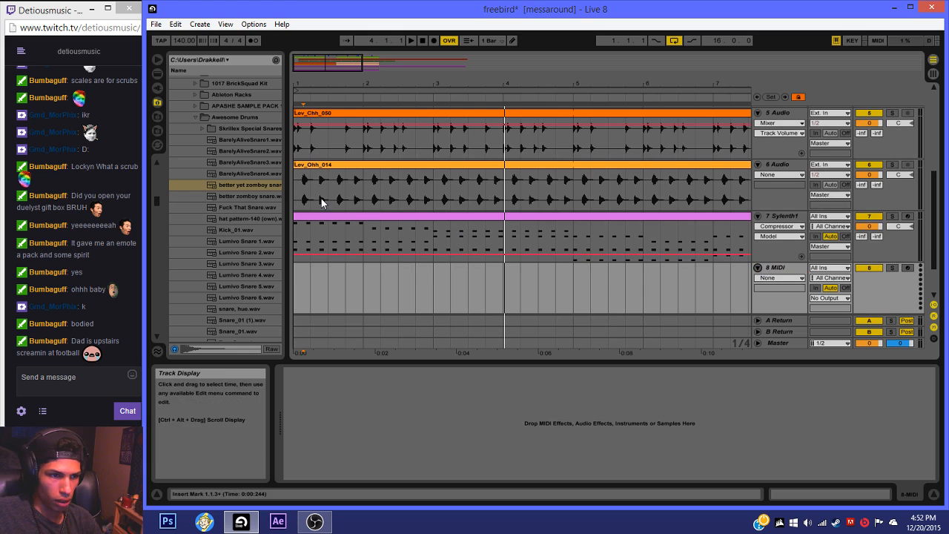
Step: Copy the eight-bar chord clip from the 7 Sylenth1 track to bar 1 of the new MIDI track
{"action": "left_click", "coordinate": [323, 217]}
{"action": "scroll", "coordinate": [311, 218], "scroll_direction": "down", "scroll_amount": 2}
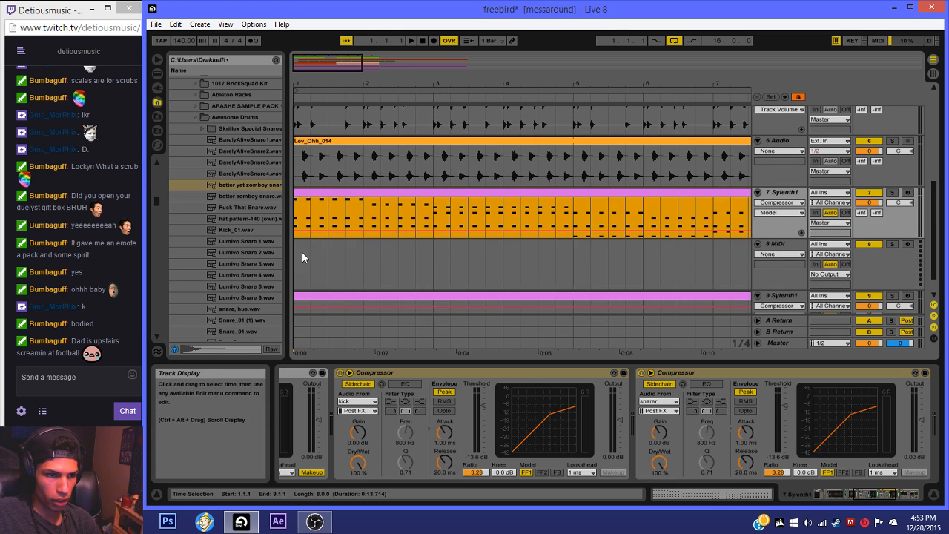
{"action": "left_click", "coordinate": [301, 251]}
{"action": "key", "text": "ctrl+v"}
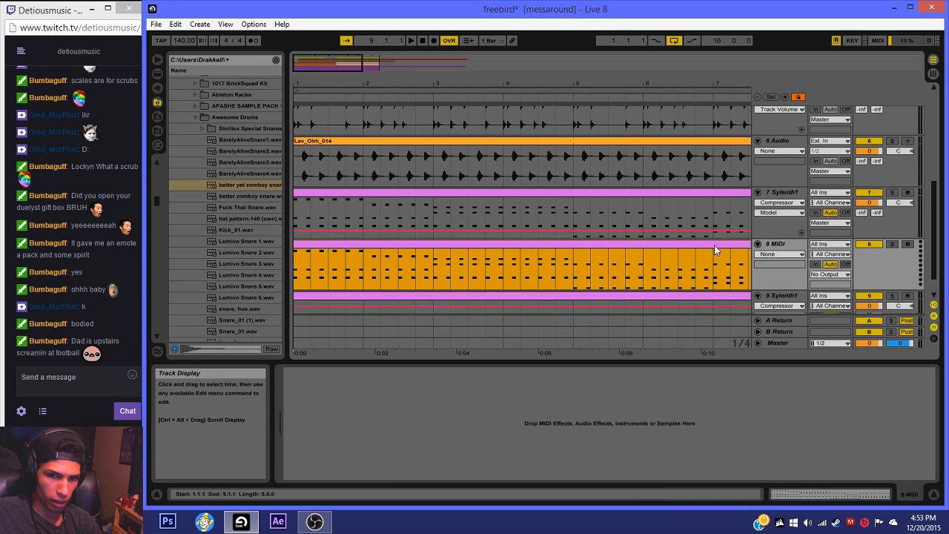
Step: Solo the new MIDI track, load the Sylenth1 plug-in on it and close the plug-in window
{"action": "left_click", "coordinate": [892, 245]}
{"action": "left_click", "coordinate": [157, 87]}
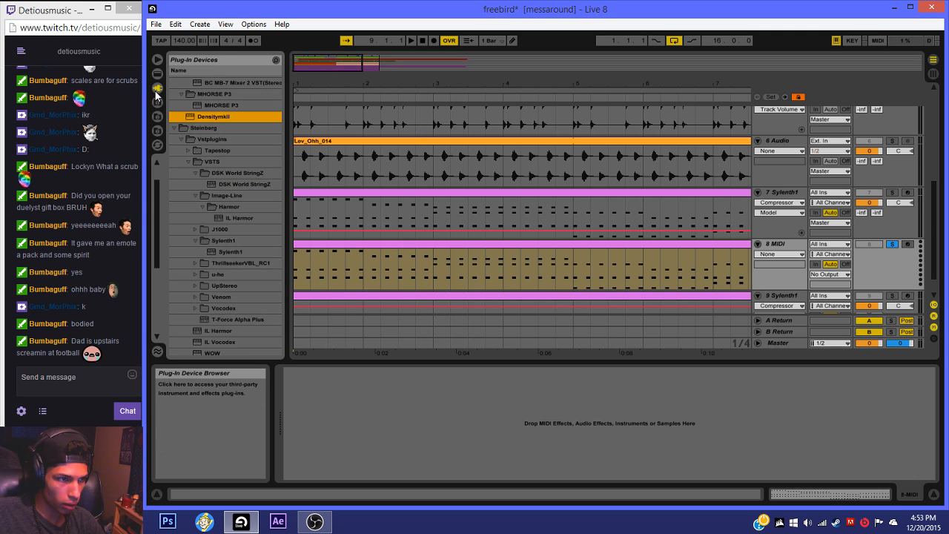
{"action": "scroll", "coordinate": [237, 186], "scroll_direction": "down", "scroll_amount": 5}
{"action": "scroll", "coordinate": [237, 195], "scroll_direction": "down", "scroll_amount": 6}
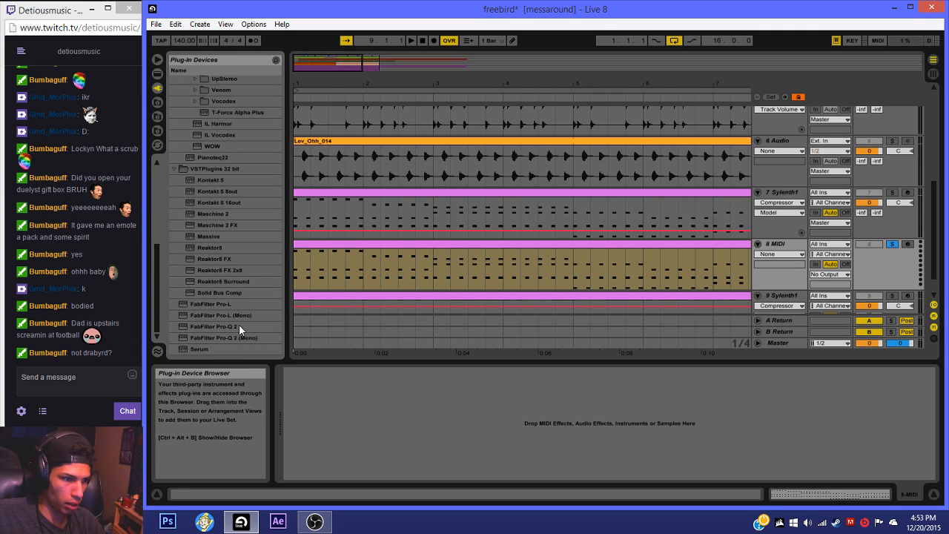
{"action": "scroll", "coordinate": [235, 312], "scroll_direction": "up", "scroll_amount": 5}
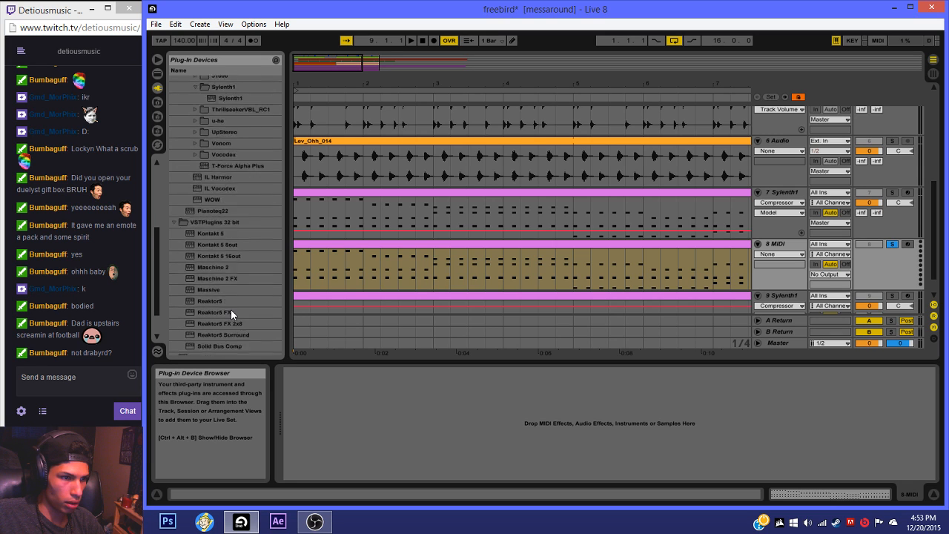
{"action": "scroll", "coordinate": [231, 308], "scroll_direction": "up", "scroll_amount": 3}
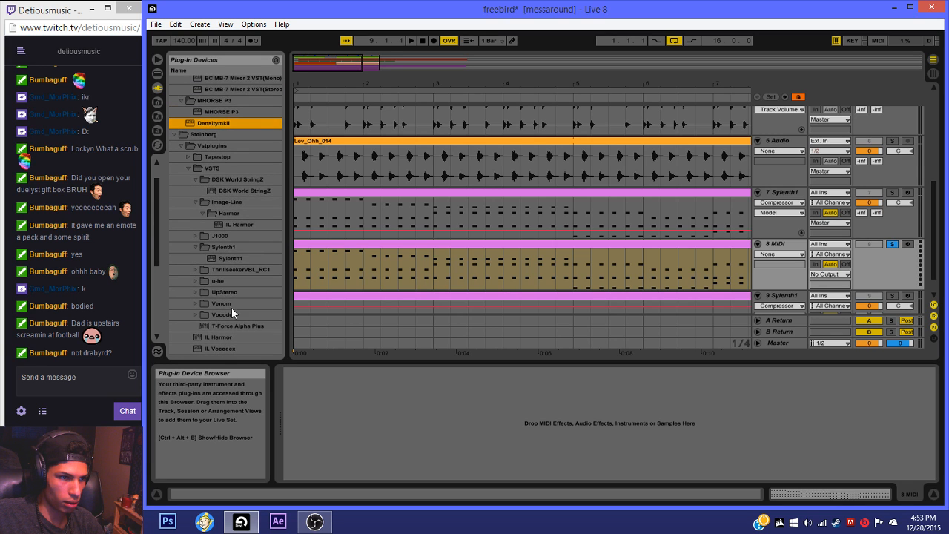
{"action": "left_click_drag", "start_coordinate": [220, 262], "coordinate": [350, 382]}
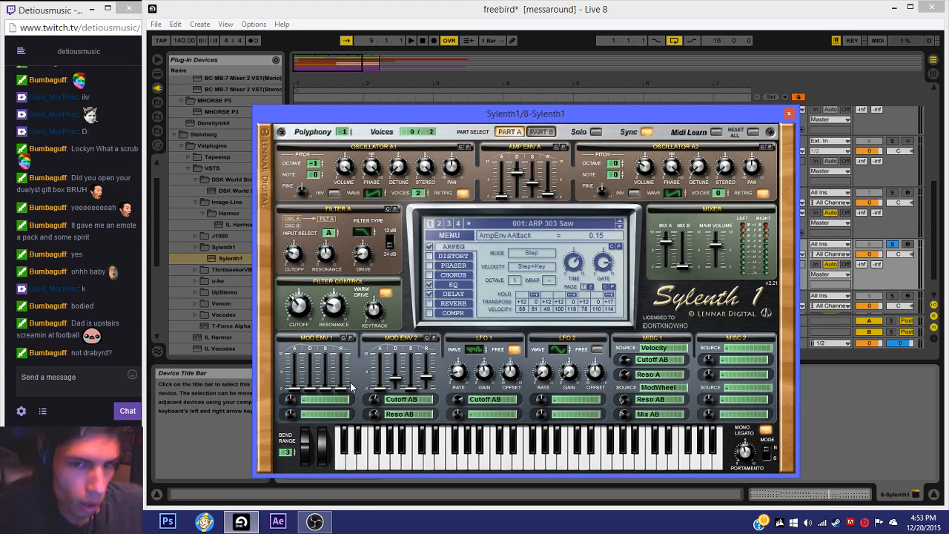
{"action": "left_click", "coordinate": [788, 112]}
Step: Open the copied chord clip on track 8, lengthen all its notes so repeated notes connect, and play it
{"action": "left_click", "coordinate": [464, 194]}
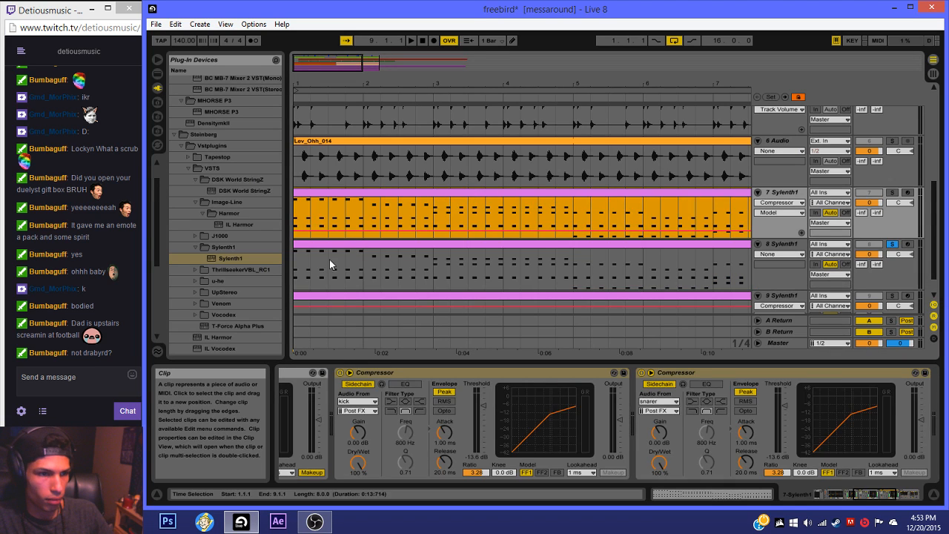
{"action": "left_click", "coordinate": [325, 247]}
{"action": "double_click", "coordinate": [378, 245]}
{"action": "key", "text": "ctrl+a"}
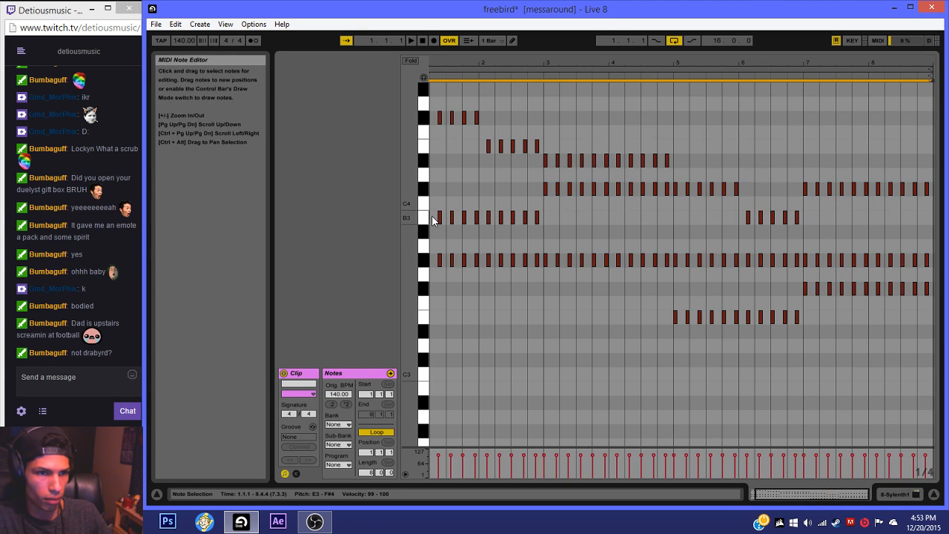
{"action": "left_click_drag", "start_coordinate": [431, 217], "coordinate": [442, 217]}
{"action": "key", "text": "ctrl+z"}
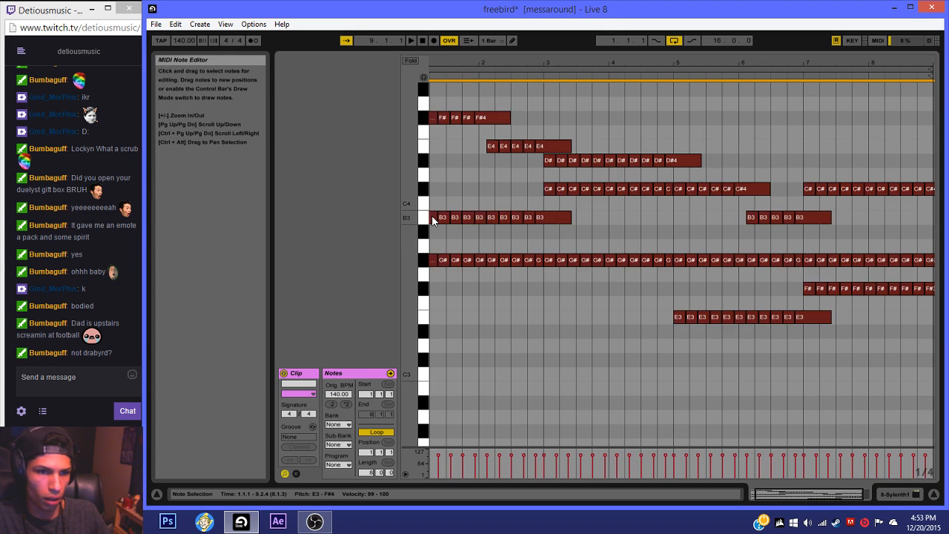
{"action": "key", "text": "space"}
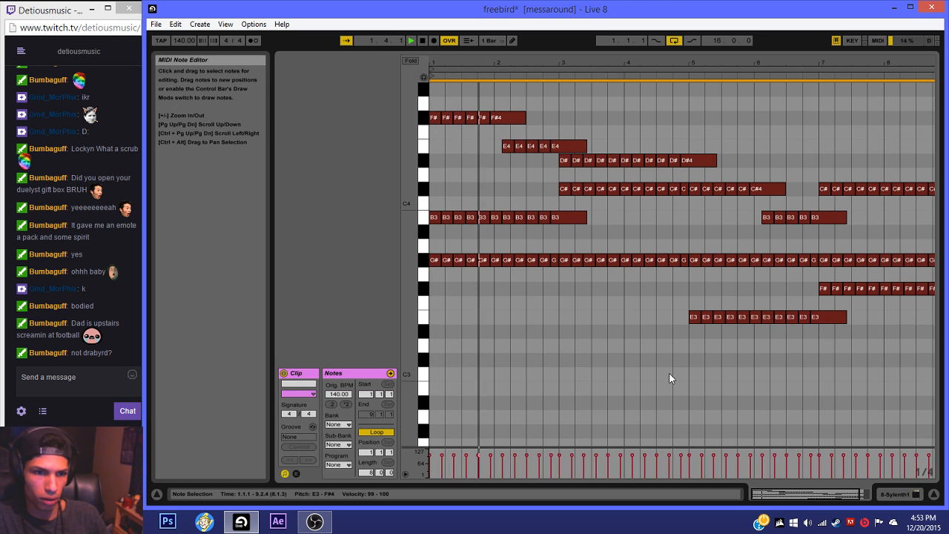
Step: Shorten the last E4 note and the last B3 note of the opening chords to end at bar 3
{"action": "left_click", "coordinate": [619, 146]}
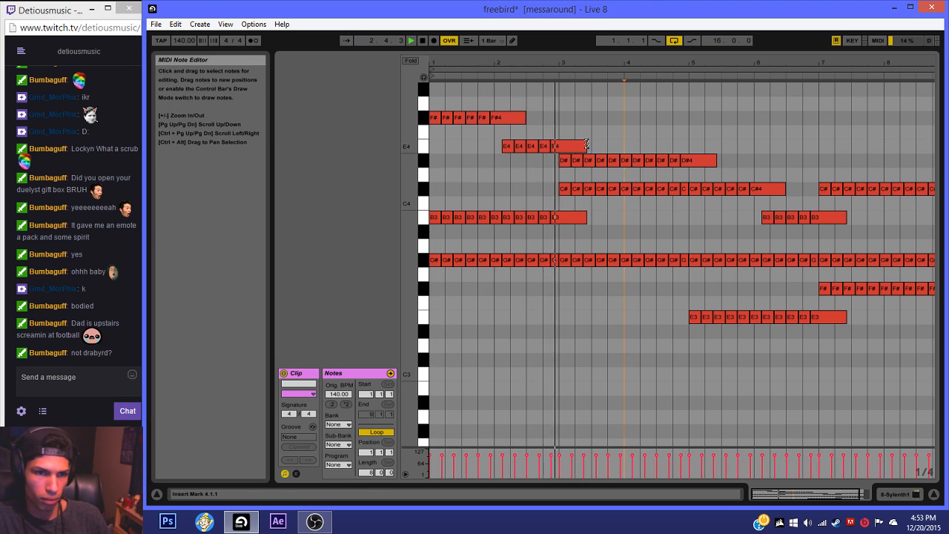
{"action": "left_click_drag", "start_coordinate": [586, 146], "coordinate": [558, 146]}
{"action": "left_click", "coordinate": [582, 217]}
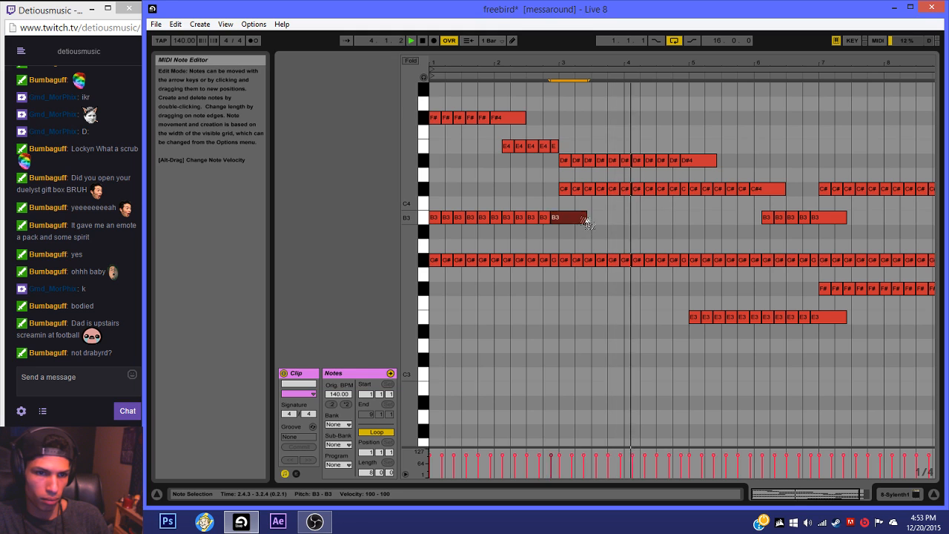
{"action": "left_click_drag", "start_coordinate": [581, 217], "coordinate": [559, 217]}
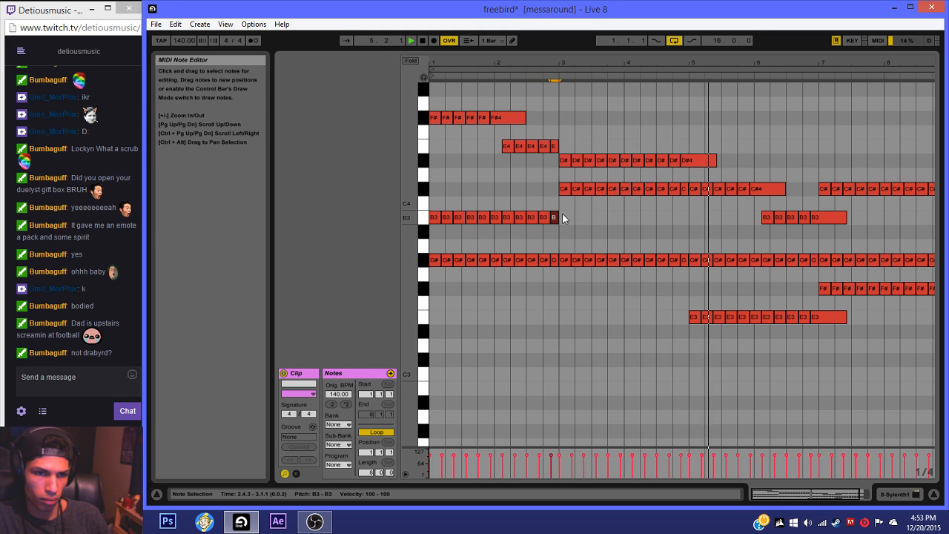
Step: Shorten the overlong D#4 note to end at bar 5, the C#4 note at bar 6, and the B3 and E3 notes at bar 7
{"action": "left_click_drag", "start_coordinate": [714, 160], "coordinate": [686, 161]}
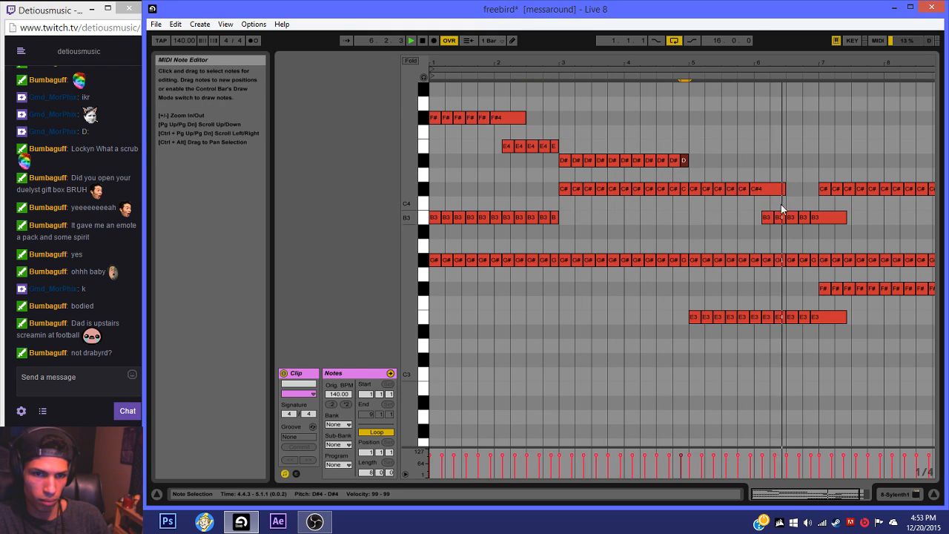
{"action": "left_click_drag", "start_coordinate": [784, 188], "coordinate": [756, 189]}
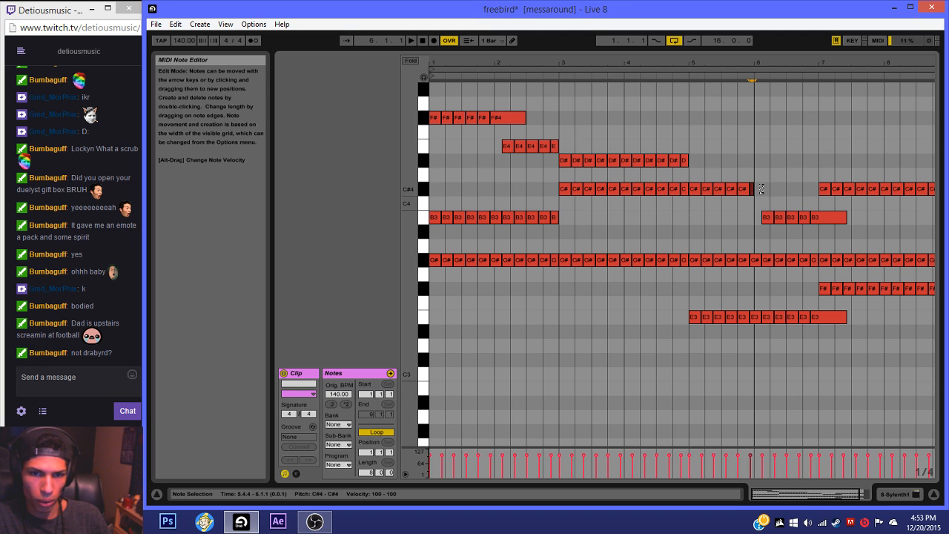
{"action": "left_click", "coordinate": [845, 216]}
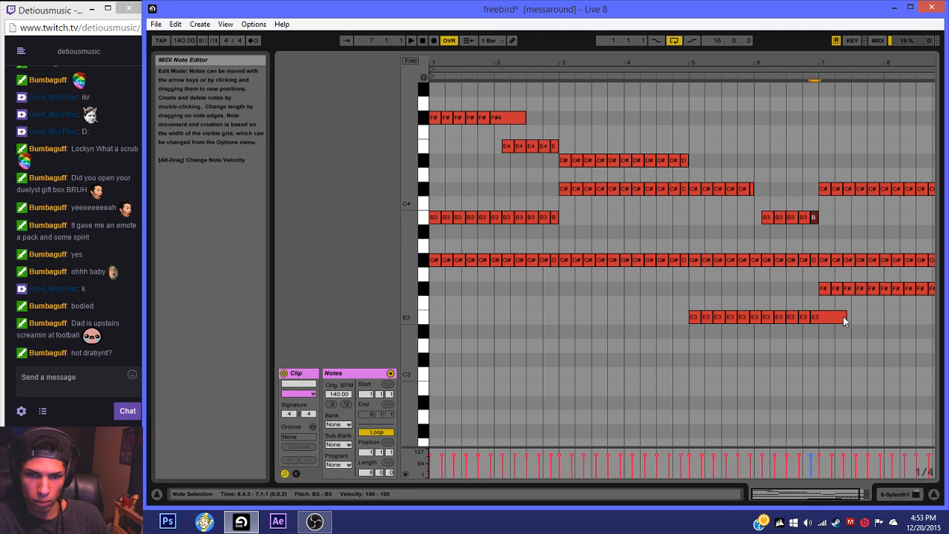
{"action": "left_click_drag", "start_coordinate": [842, 316], "coordinate": [820, 317]}
Step: Set the note editor grid to 1/8 and shorten the last F#4 note to end at 2.1.3
{"action": "right_click", "coordinate": [746, 294]}
{"action": "left_click", "coordinate": [718, 252]}
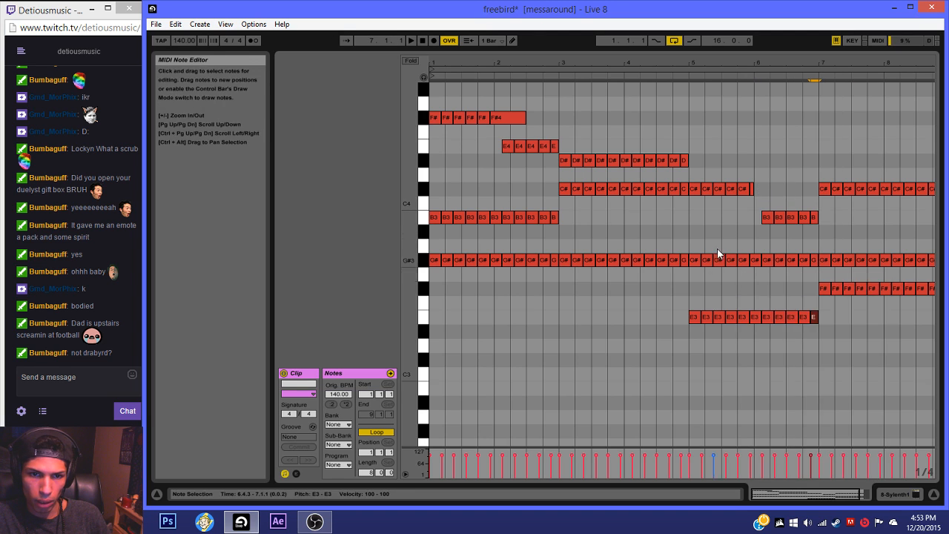
{"action": "left_click", "coordinate": [524, 119]}
{"action": "right_click", "coordinate": [527, 121]}
{"action": "left_click", "coordinate": [550, 270]}
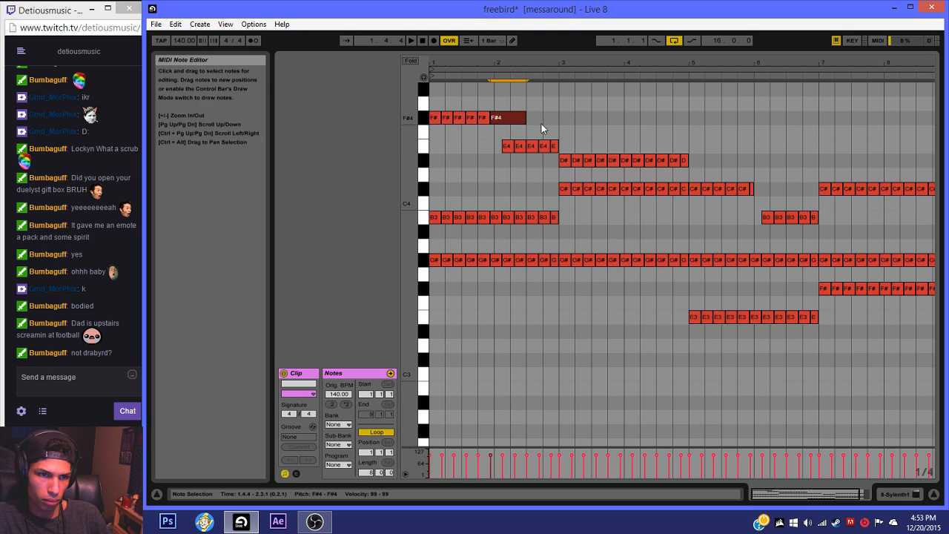
{"action": "right_click", "coordinate": [528, 121]}
{"action": "left_click", "coordinate": [574, 271]}
{"action": "left_click_drag", "start_coordinate": [524, 118], "coordinate": [501, 118]}
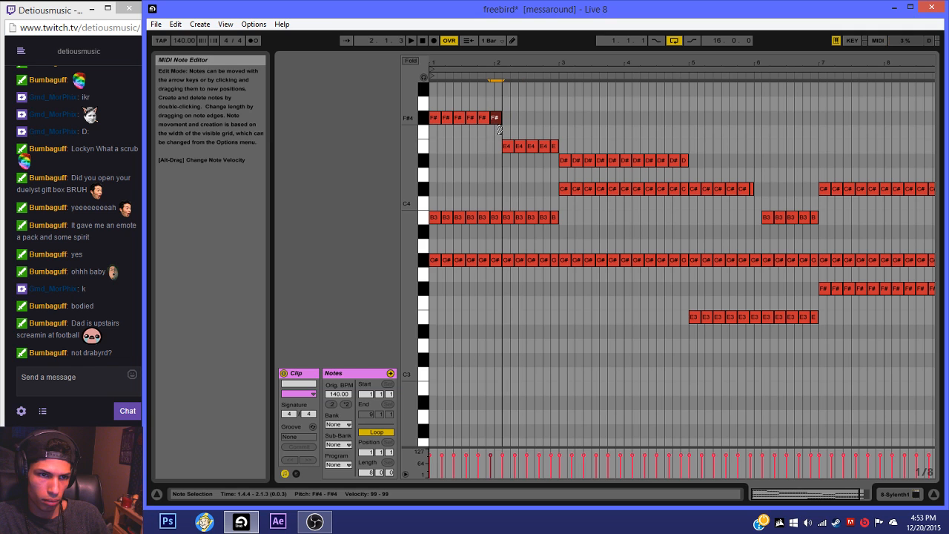
Step: Play the clip, extend the short C#4 note at 5.4.4 to end at 6.1.3, and show the track's device chain
{"action": "key", "text": "space"}
{"action": "left_click_drag", "start_coordinate": [752, 189], "coordinate": [762, 189]}
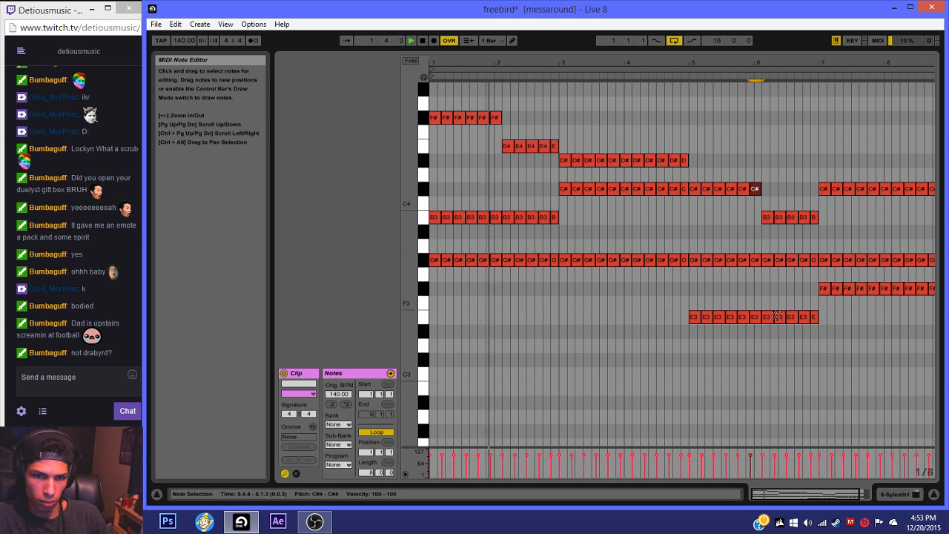
{"action": "left_click", "coordinate": [890, 495]}
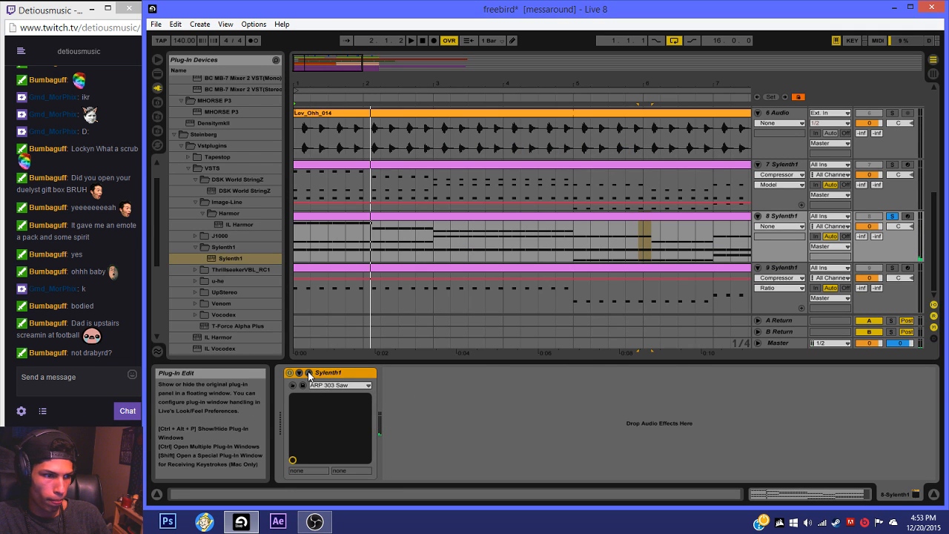
Step: Add an Arpeggiator in front of Sylenth1 on track 8 and play the arrangement
{"action": "left_click", "coordinate": [309, 373]}
{"action": "left_click", "coordinate": [789, 113]}
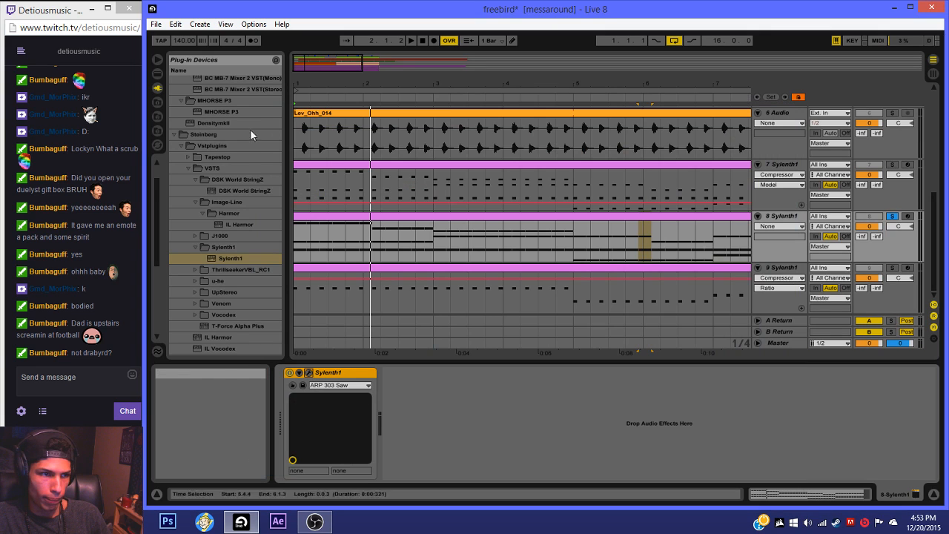
{"action": "left_click", "coordinate": [157, 73]}
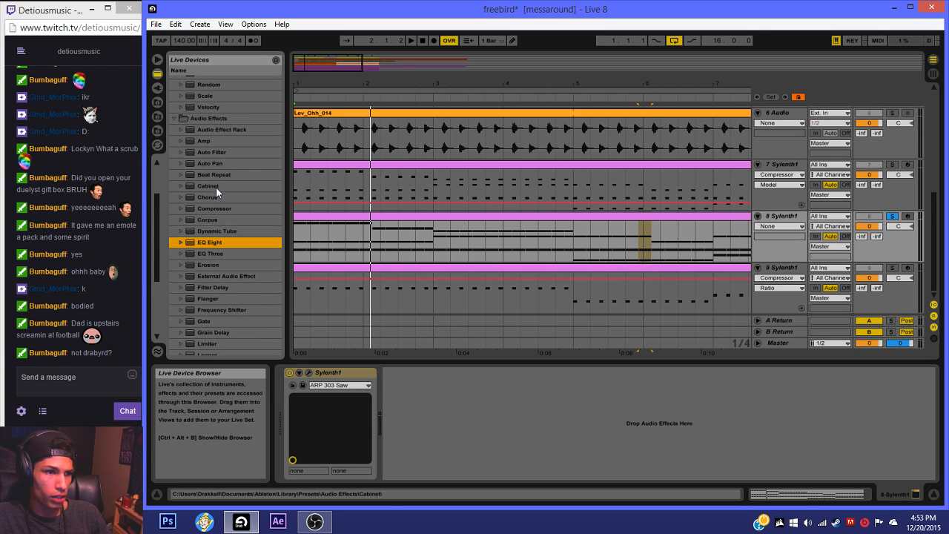
{"action": "scroll", "coordinate": [216, 186], "scroll_direction": "up", "scroll_amount": 3}
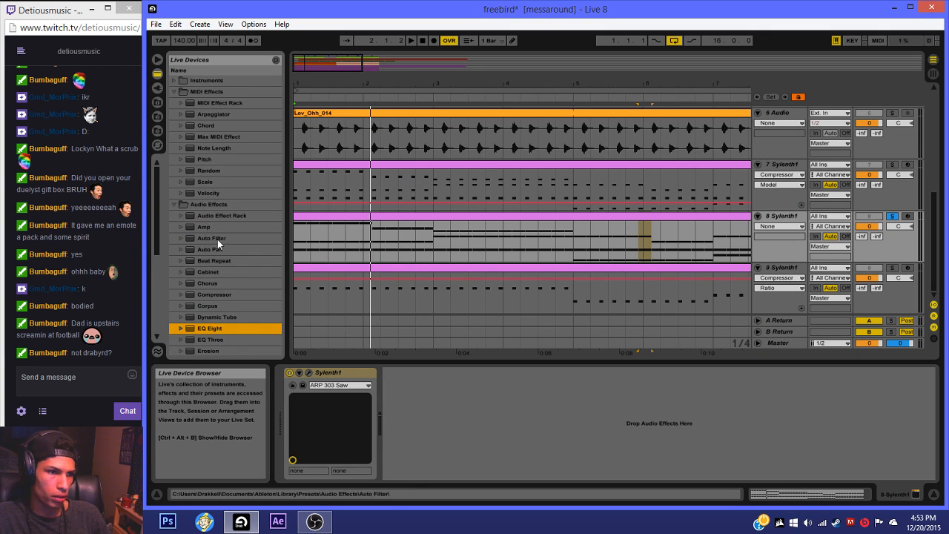
{"action": "double_click", "coordinate": [213, 113]}
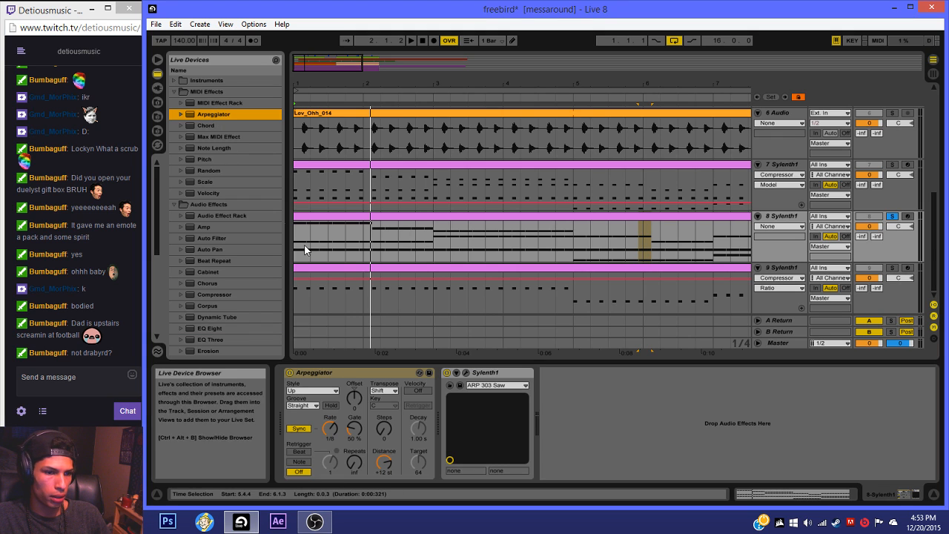
{"action": "key", "text": "space"}
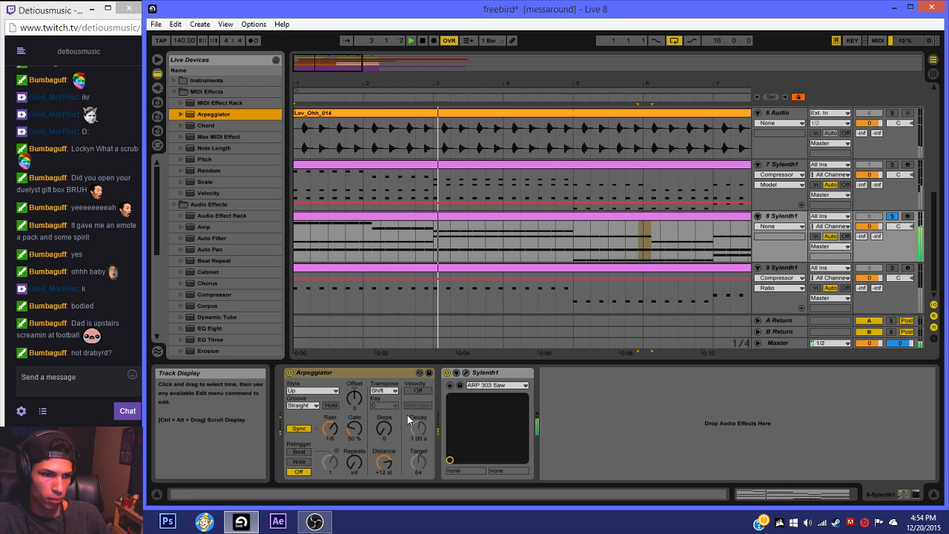
Step: Set the polyphony of track 8's Sylenth1 to 3 and close the synth window
{"action": "left_click", "coordinate": [469, 372]}
{"action": "left_click", "coordinate": [347, 130]}
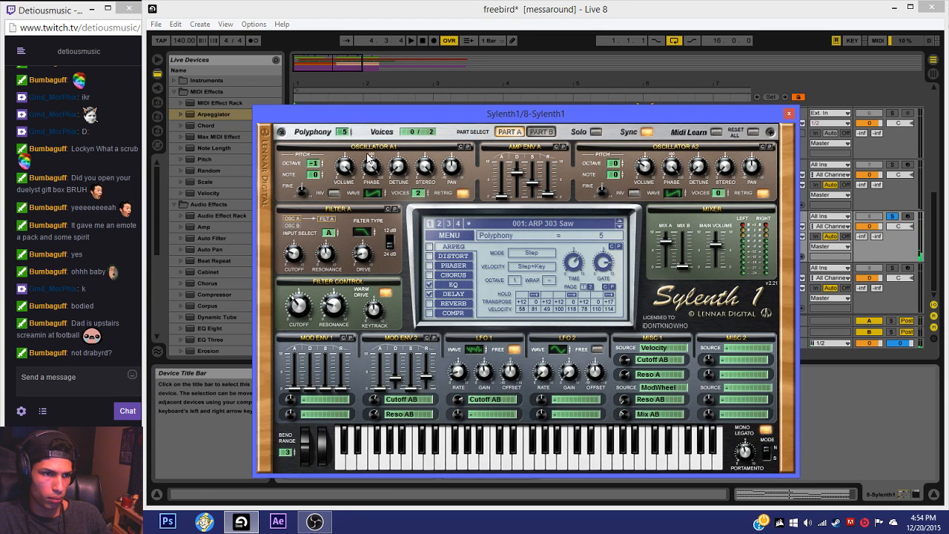
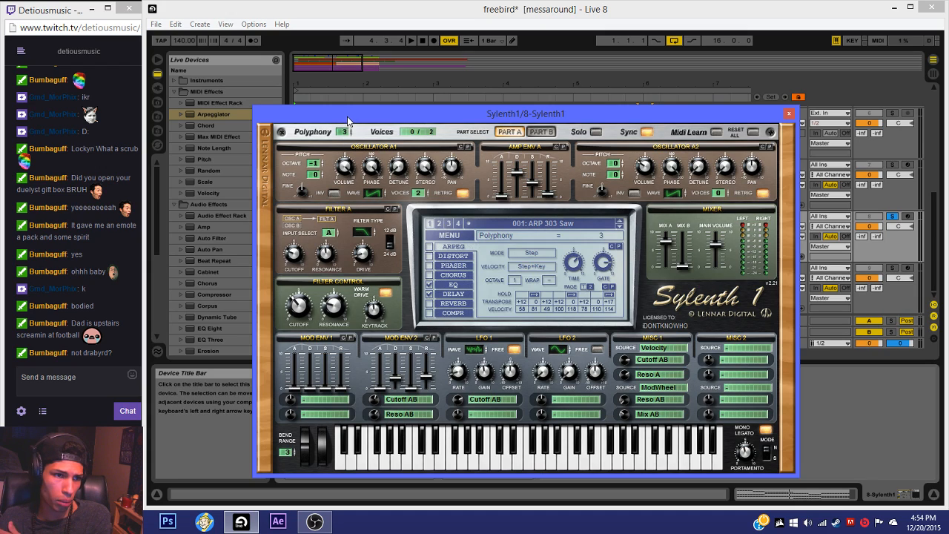
{"action": "left_click_drag", "start_coordinate": [367, 119], "coordinate": [412, 187]}
{"action": "left_click", "coordinate": [803, 192]}
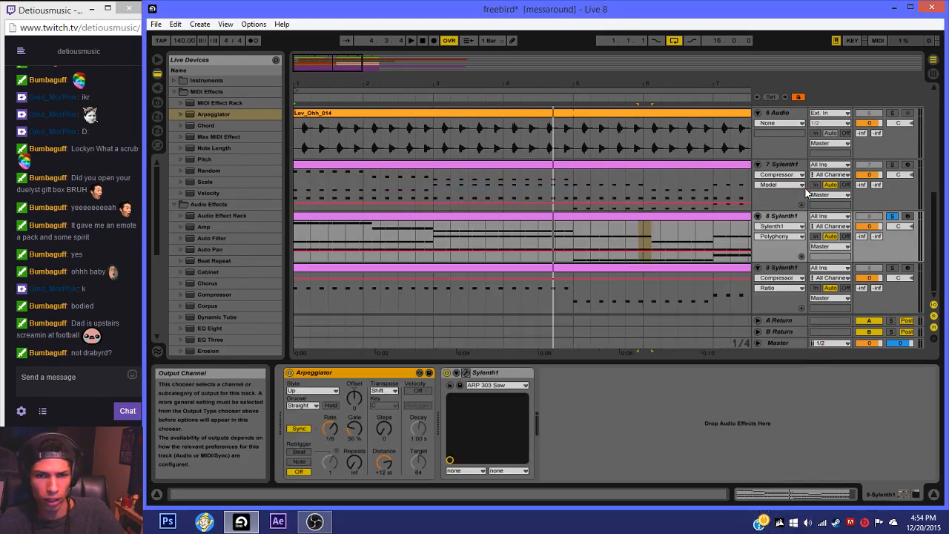
Step: Play the track 8 clip and set the Arpeggiator's synced rate to 1/16
{"action": "left_click", "coordinate": [484, 219]}
{"action": "key", "text": "space"}
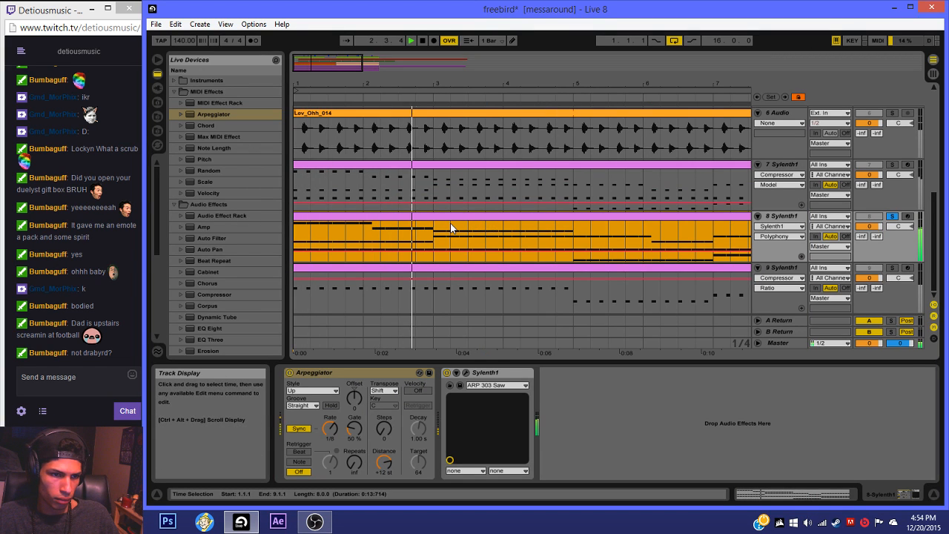
{"action": "left_click", "coordinate": [330, 427]}
{"action": "left_click_drag", "start_coordinate": [330, 428], "coordinate": [332, 423]}
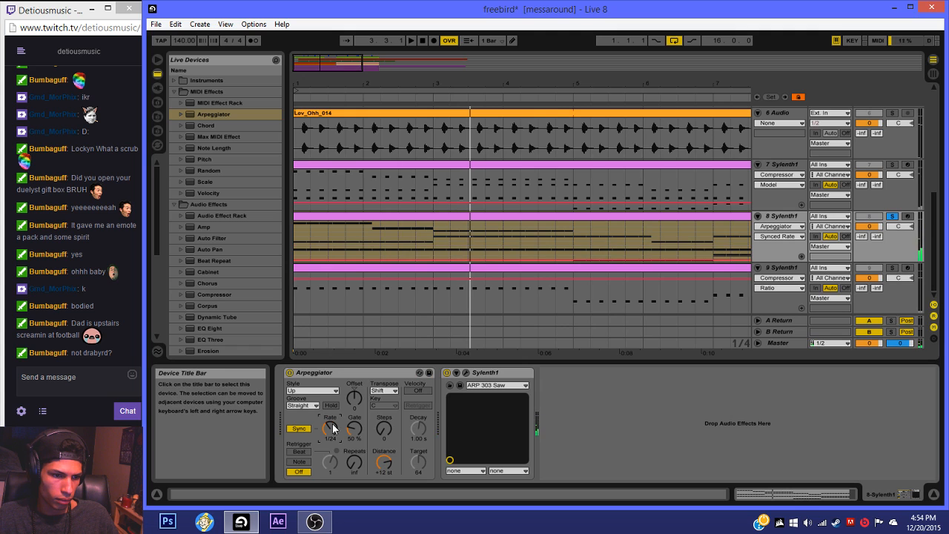
Step: Set amp envelope A's attack to 0.15 and turn off the delay effect in track 8's Sylenth1
{"action": "left_click", "coordinate": [466, 372]}
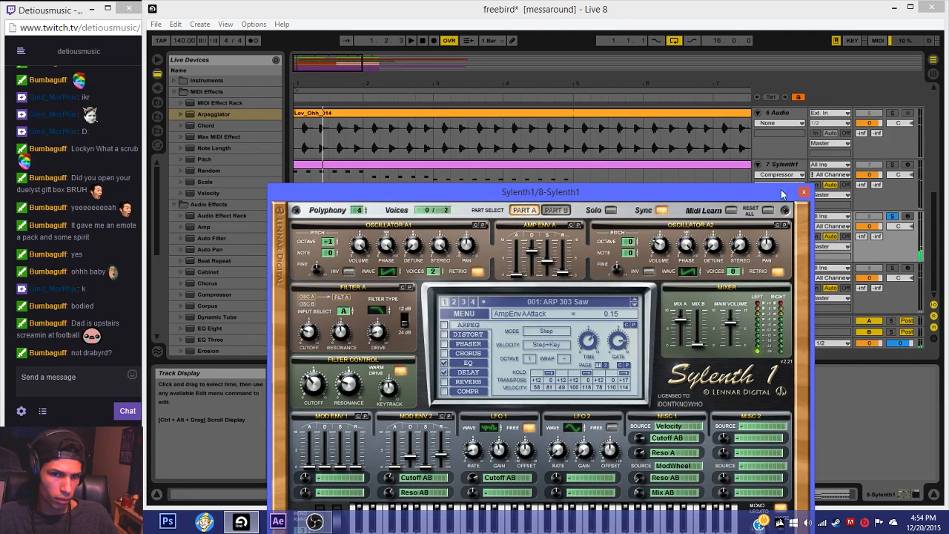
{"action": "left_click", "coordinate": [803, 192]}
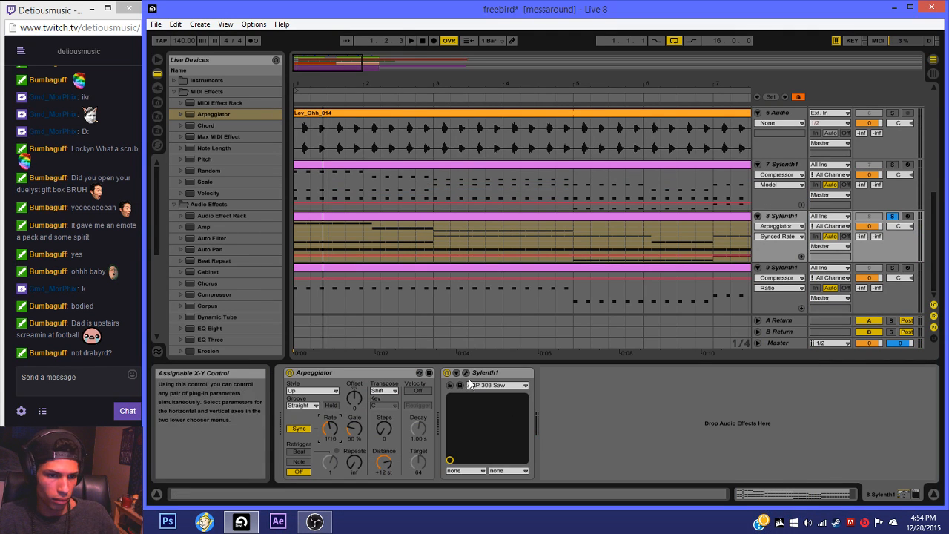
{"action": "left_click", "coordinate": [466, 372]}
{"action": "key", "text": "space"}
{"action": "key", "text": "space"}
{"action": "left_click_drag", "start_coordinate": [522, 193], "coordinate": [523, 134]}
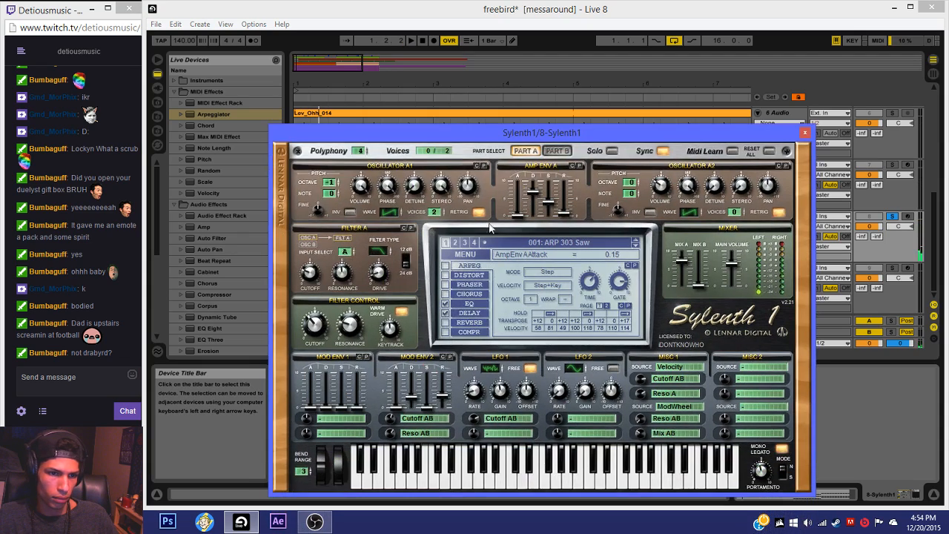
{"action": "left_click", "coordinate": [446, 312]}
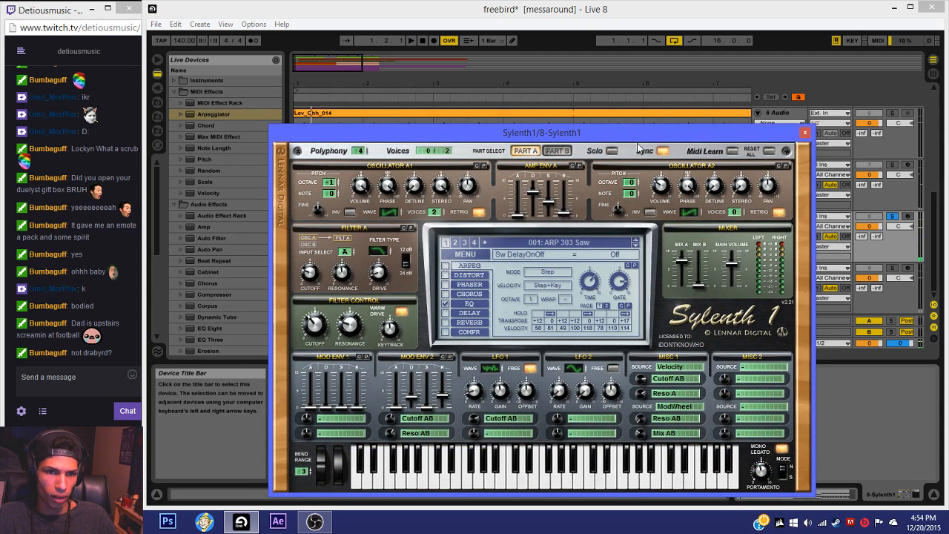
Step: Clear LFO 1's Cutoff AB destination and set oscillator A1 to a sine wave at octave 0
{"action": "left_click_drag", "start_coordinate": [620, 126], "coordinate": [613, 48]}
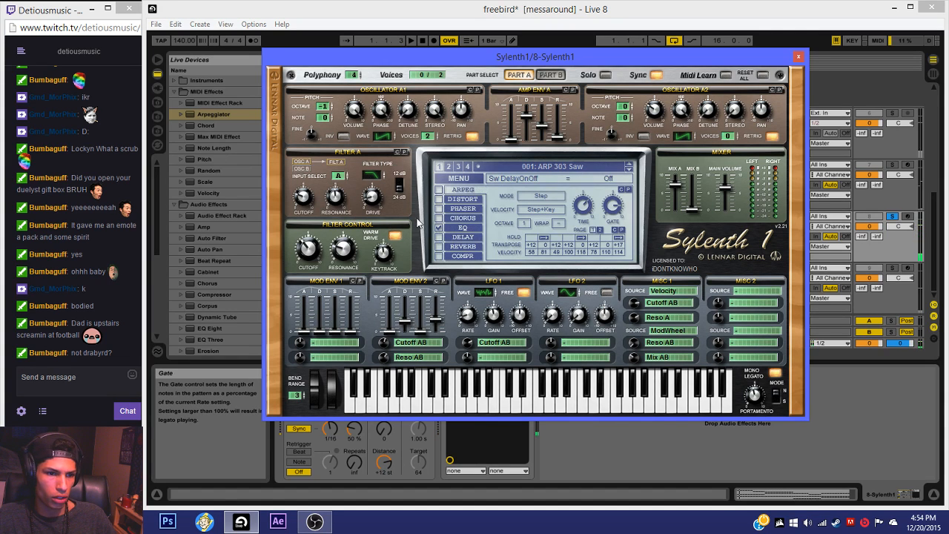
{"action": "left_click", "coordinate": [488, 345]}
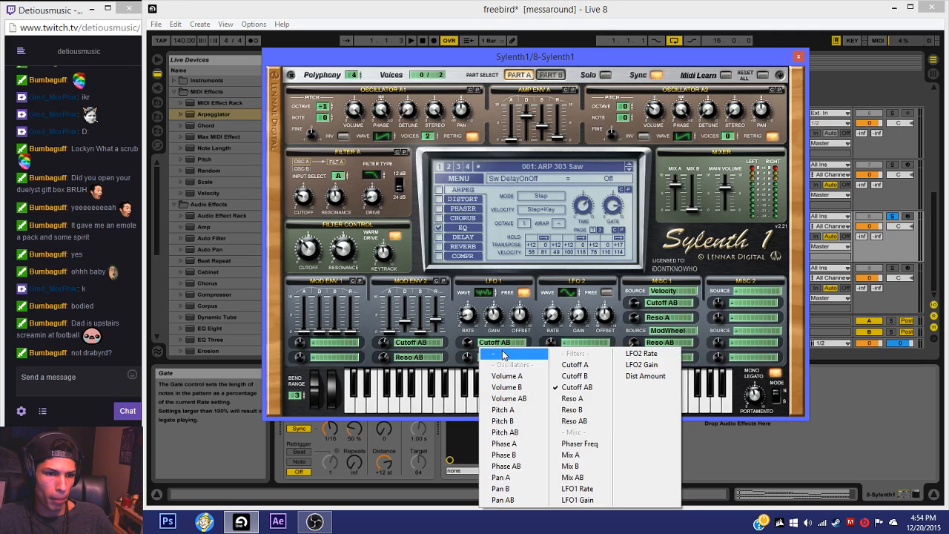
{"action": "left_click", "coordinate": [504, 353]}
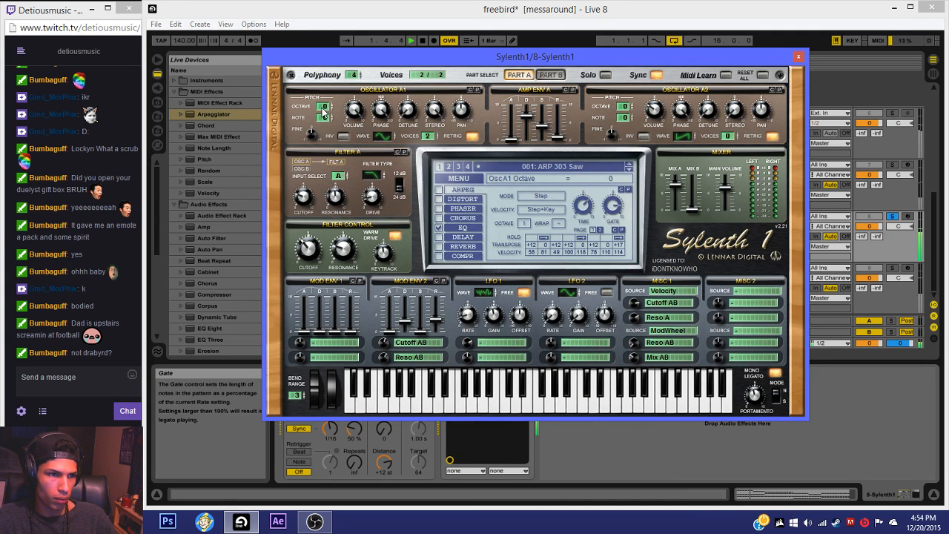
Step: Give oscillator A2 one voice at octave +1 with its volume at about 7.37
{"action": "left_click", "coordinate": [730, 136]}
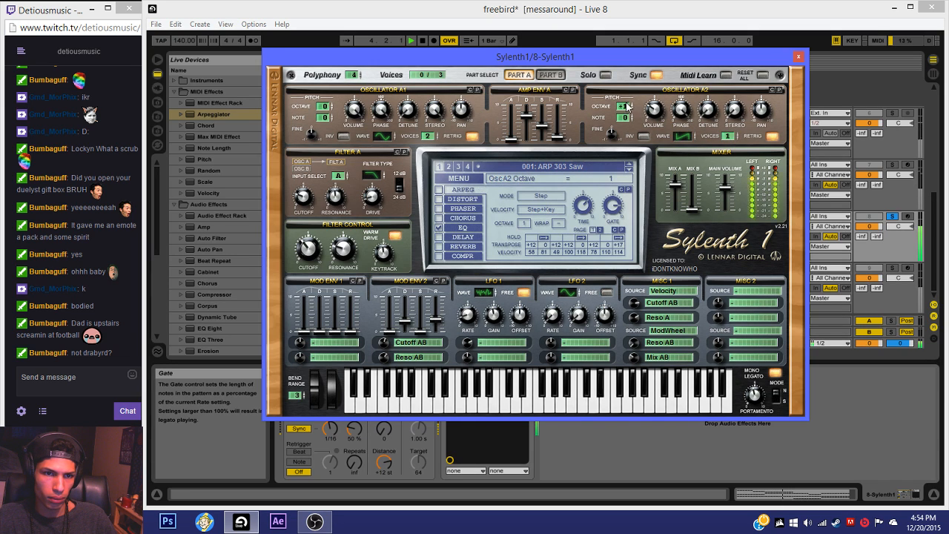
{"action": "left_click_drag", "start_coordinate": [655, 113], "coordinate": [656, 71]}
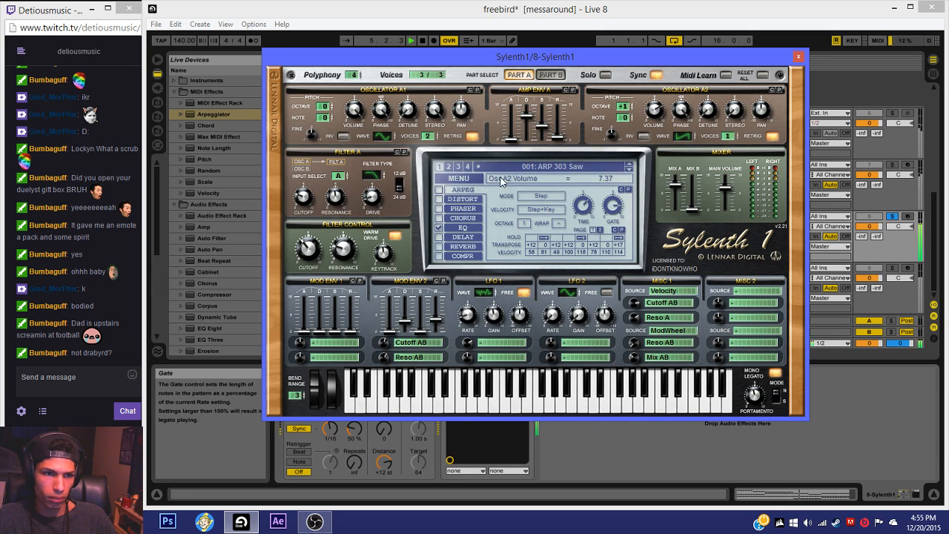
Step: Try Clip distortion with an amount of about 5.07 in Sylenth1, and switch the distortion back off
{"action": "left_click", "coordinate": [439, 198]}
{"action": "left_click", "coordinate": [544, 203]}
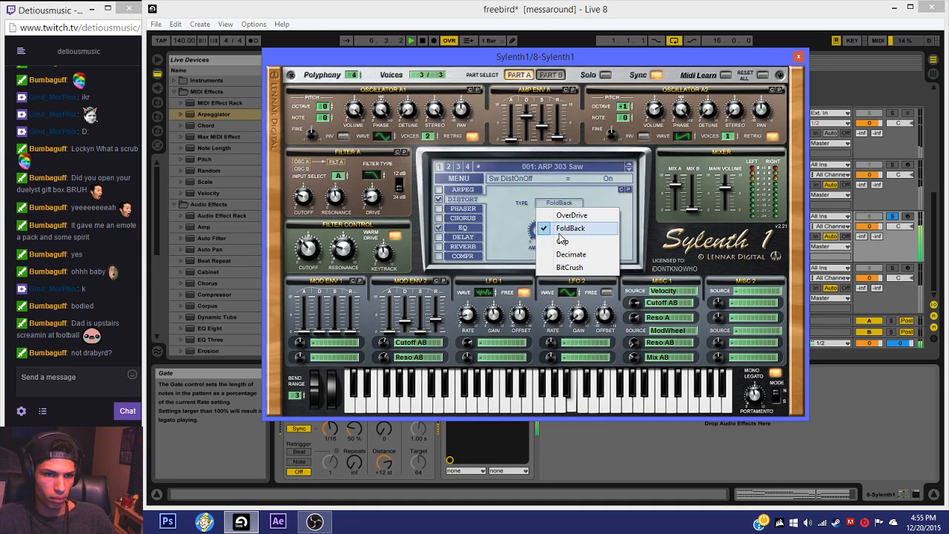
{"action": "left_click", "coordinate": [552, 240]}
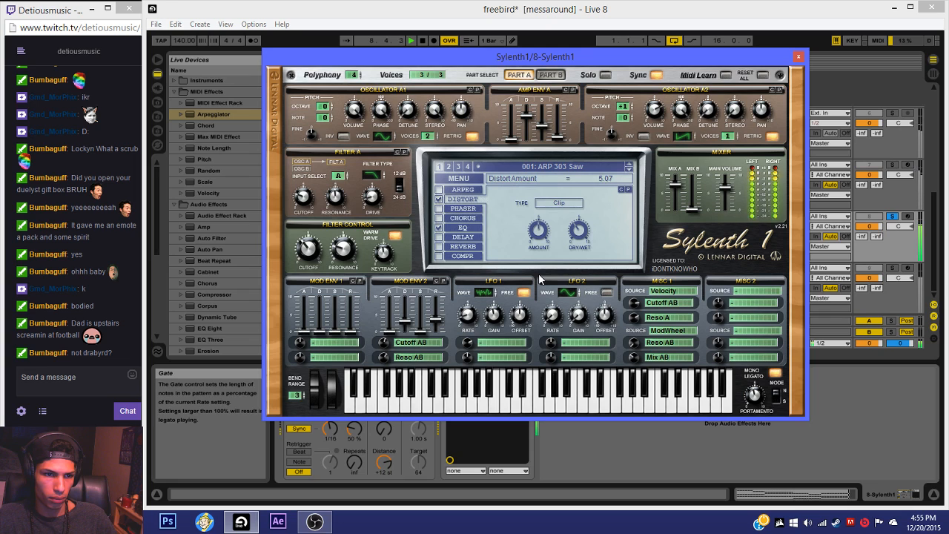
{"action": "left_click", "coordinate": [529, 202]}
{"action": "left_click", "coordinate": [440, 201]}
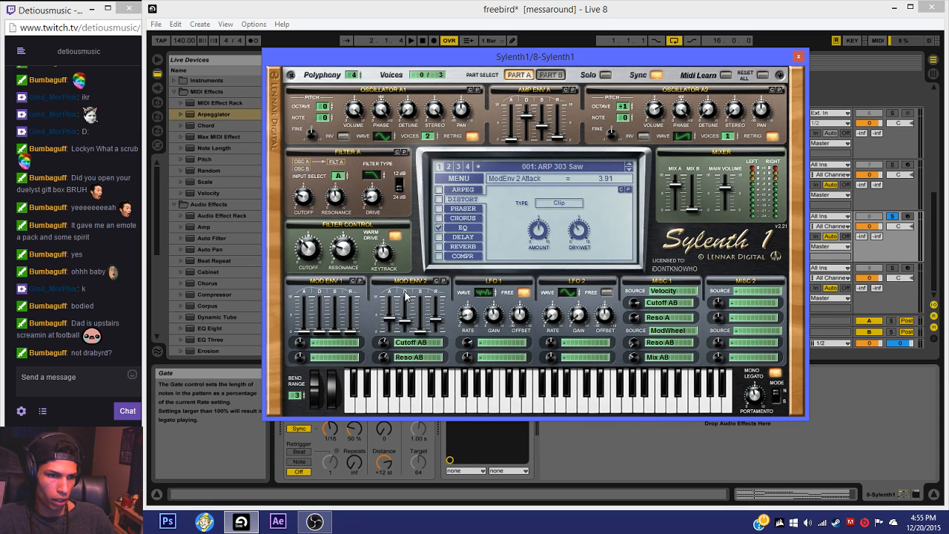
Step: Clear Mod Env 2's Reso AB destination and set the filter control cutoff to about 7.56 Hz
{"action": "left_click", "coordinate": [407, 358]}
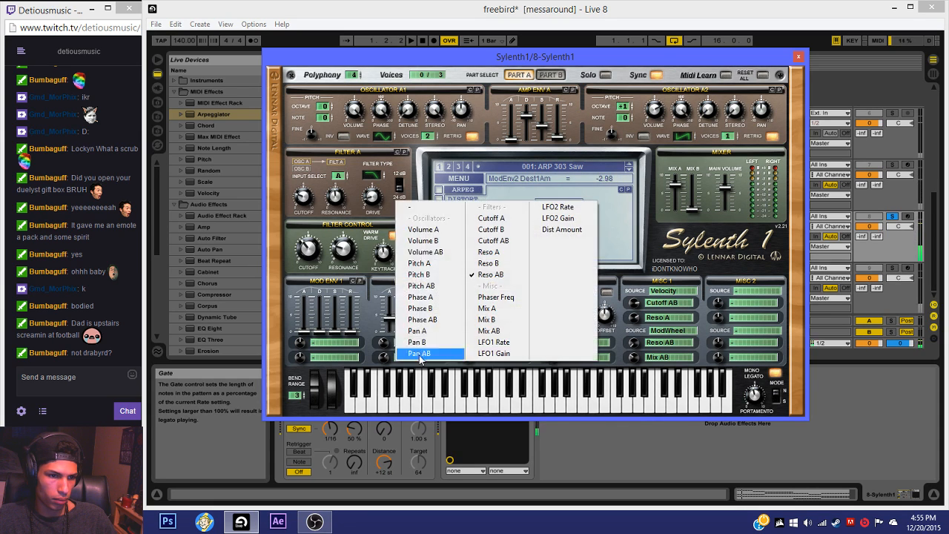
{"action": "left_click", "coordinate": [411, 207]}
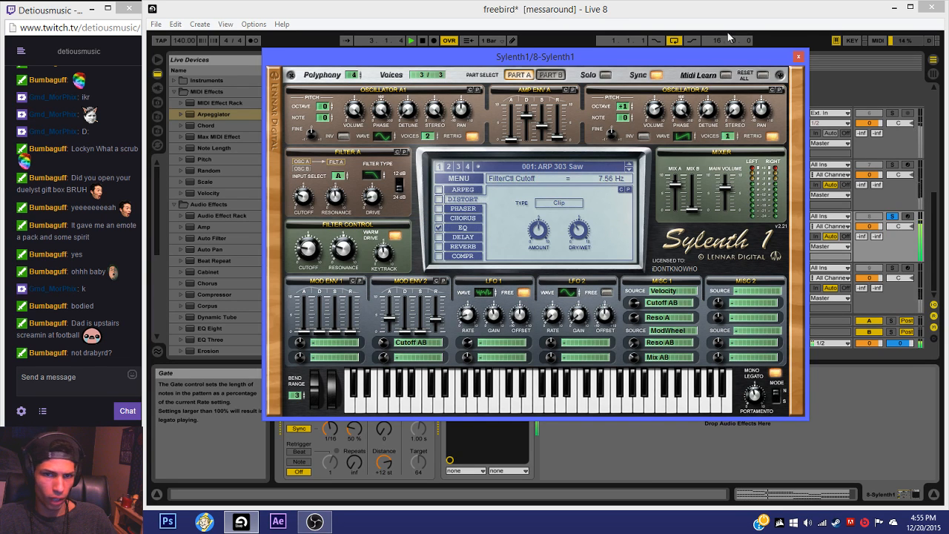
{"action": "left_click", "coordinate": [798, 57]}
Step: Add a Reverb to track 8 with Lo Cut on, Hi Cut off and its input filter at about 2.12 kHz
{"action": "scroll", "coordinate": [201, 294], "scroll_direction": "down", "scroll_amount": 3}
{"action": "scroll", "coordinate": [198, 289], "scroll_direction": "down", "scroll_amount": 5}
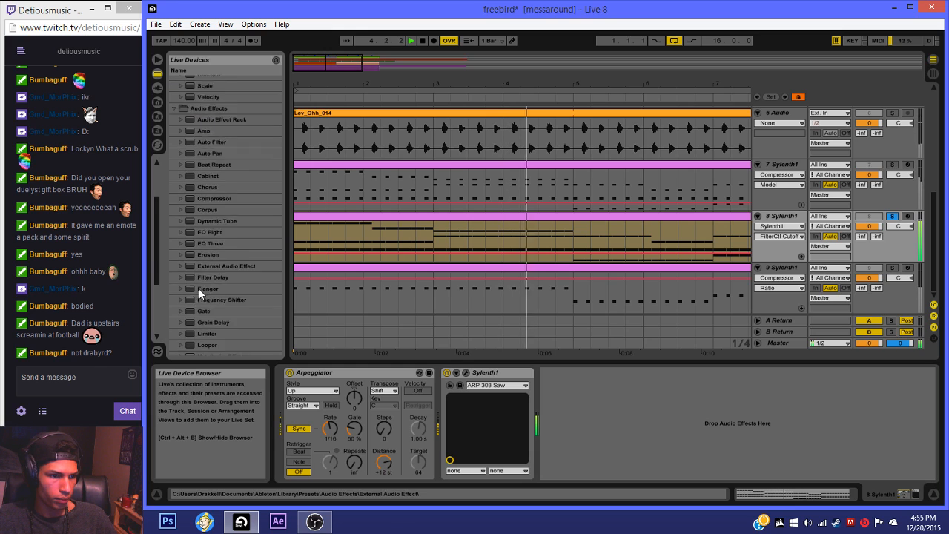
{"action": "left_click", "coordinate": [214, 339]}
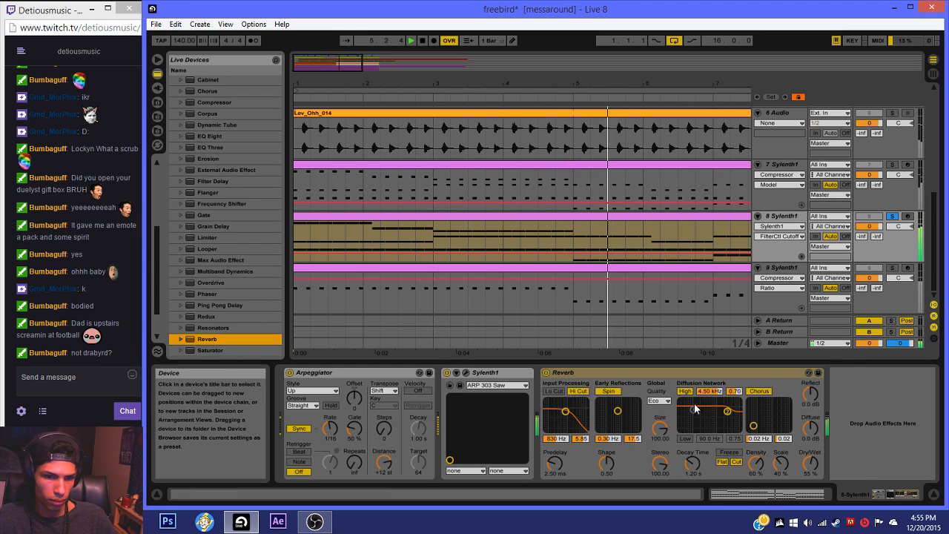
{"action": "left_click", "coordinate": [559, 391]}
{"action": "left_click", "coordinate": [575, 393]}
{"action": "left_click_drag", "start_coordinate": [565, 412], "coordinate": [571, 421]}
Step: Set the Reverb's predelay to 0.50 ms, decay time to 1.92 s and reflect level to 1.1 dB
{"action": "left_click_drag", "start_coordinate": [554, 463], "coordinate": [555, 486]}
{"action": "left_click_drag", "start_coordinate": [686, 465], "coordinate": [686, 469]}
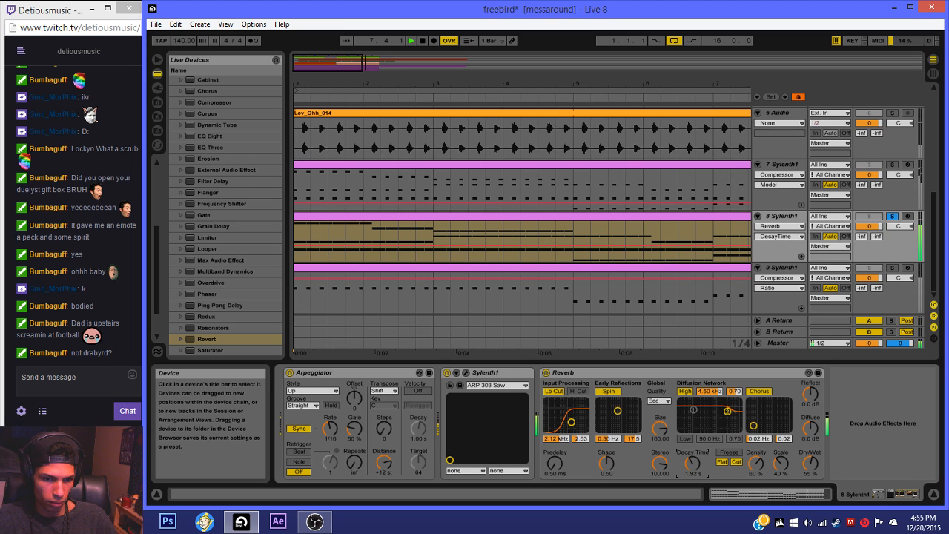
{"action": "left_click", "coordinate": [810, 394]}
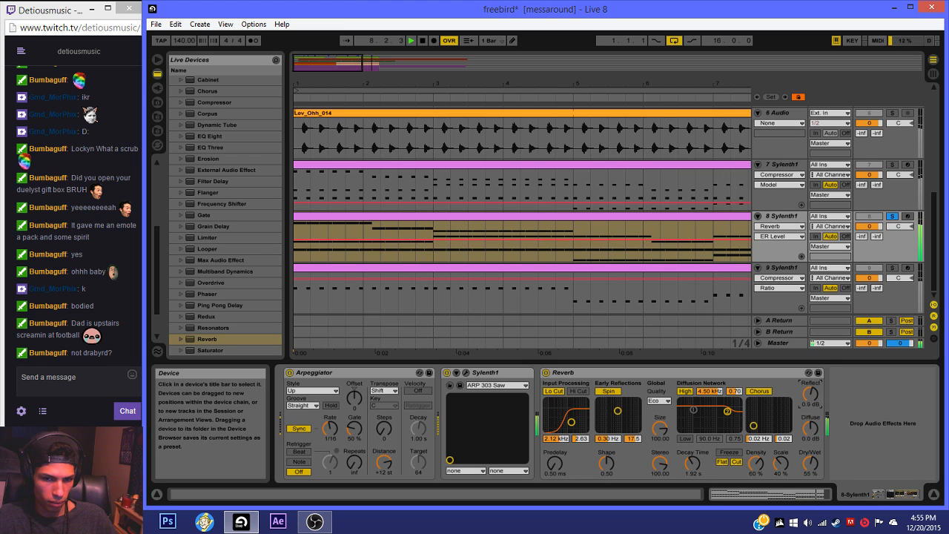
{"action": "key", "text": "space"}
Step: Expose Sylenth1's Filter A Cutoff as a configured device parameter, set to about 10.85 Hz
{"action": "left_click", "coordinate": [457, 373]}
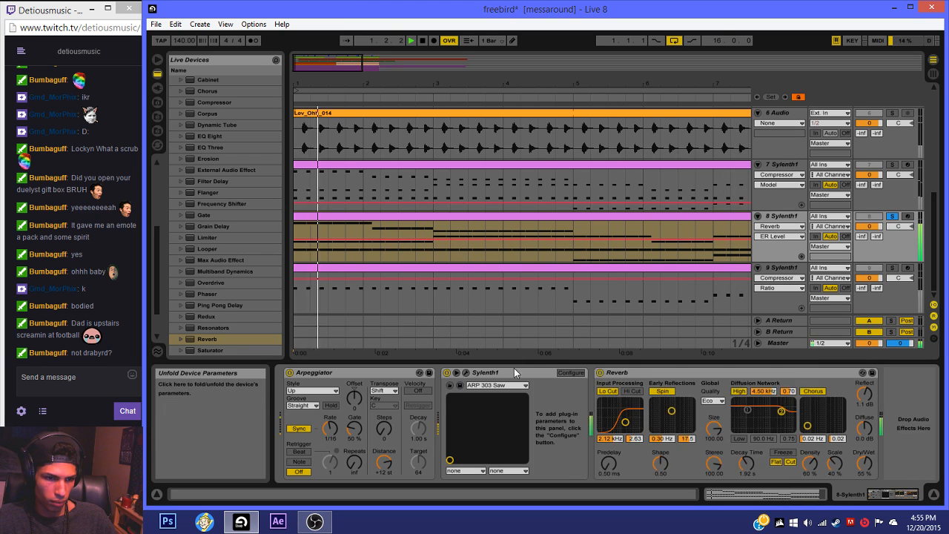
{"action": "left_click", "coordinate": [570, 373]}
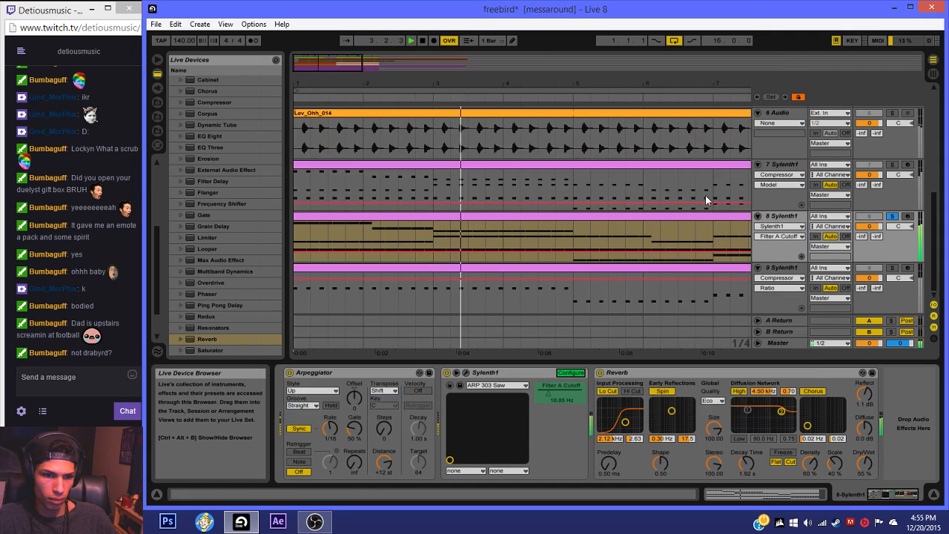
{"action": "left_click", "coordinate": [797, 57]}
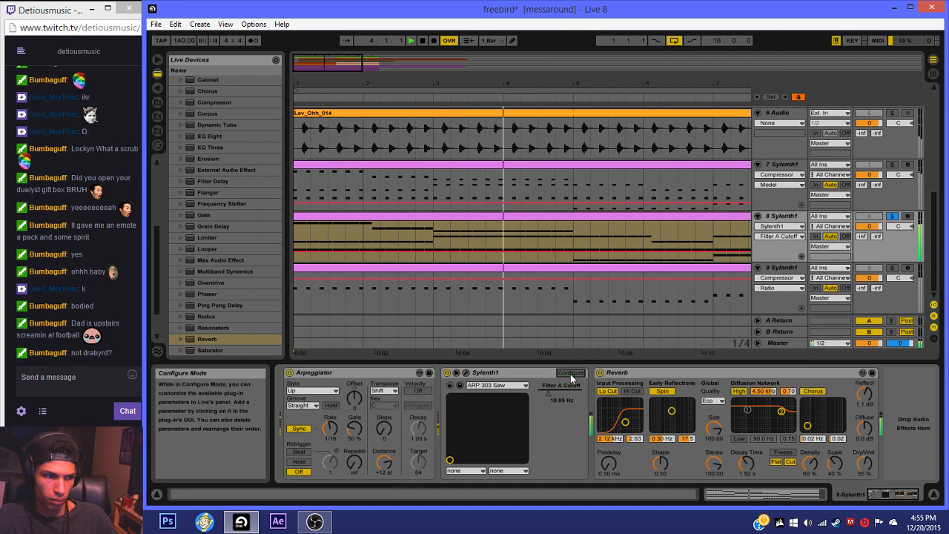
Step: Copy the kick and snarer sidechain Compressors from track 7 into track 8's chain between Sylenth1 and the Reverb
{"action": "left_click", "coordinate": [454, 237]}
{"action": "left_click", "coordinate": [444, 206]}
{"action": "left_click", "coordinate": [536, 373]}
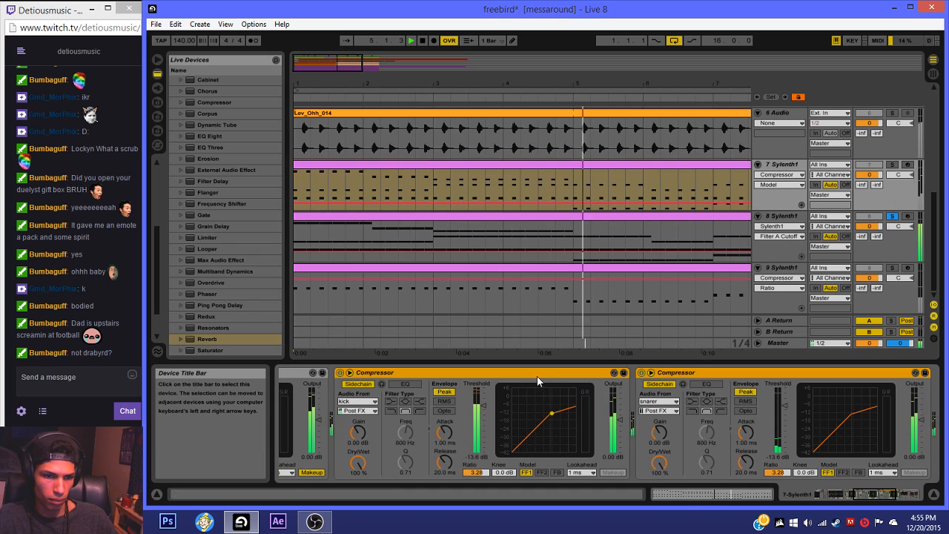
{"action": "left_click", "coordinate": [693, 373]}
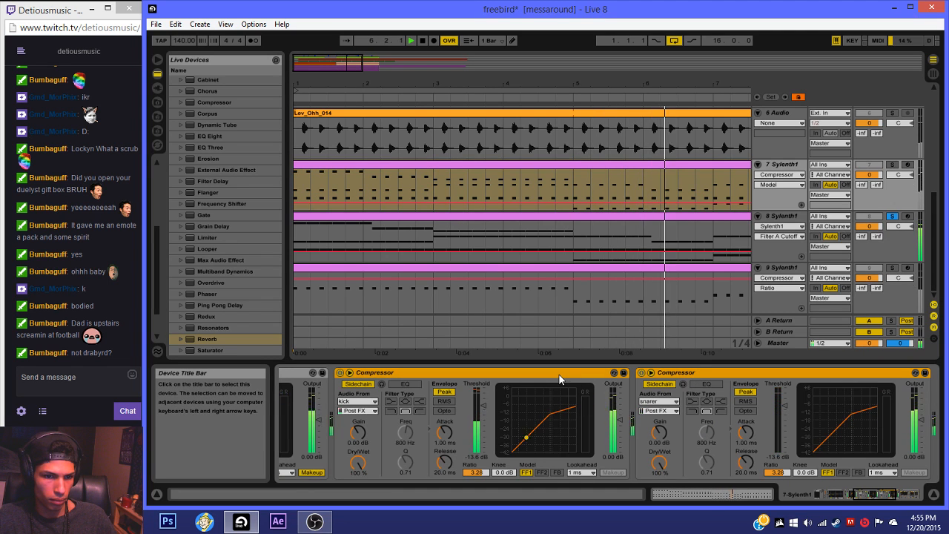
{"action": "left_click", "coordinate": [450, 222]}
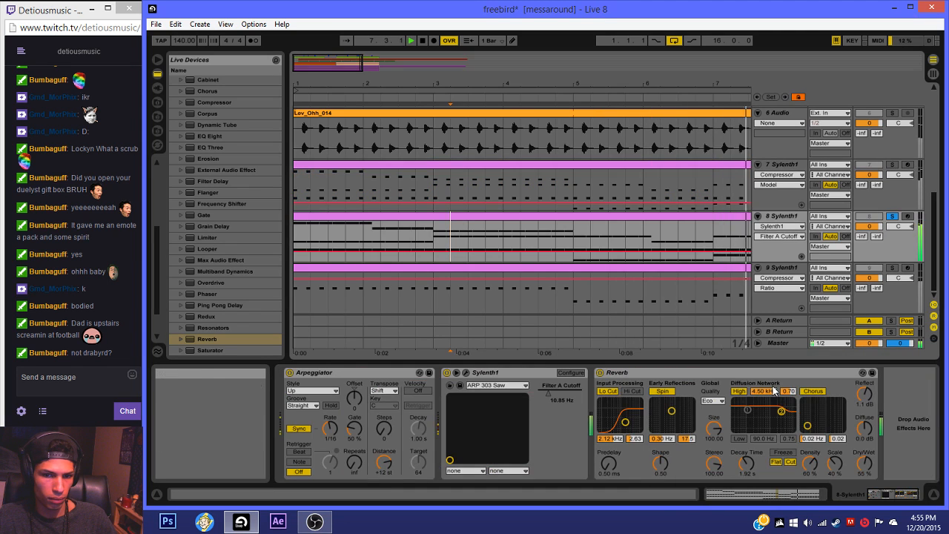
{"action": "left_click", "coordinate": [657, 373]}
{"action": "key", "text": "ctrl+v"}
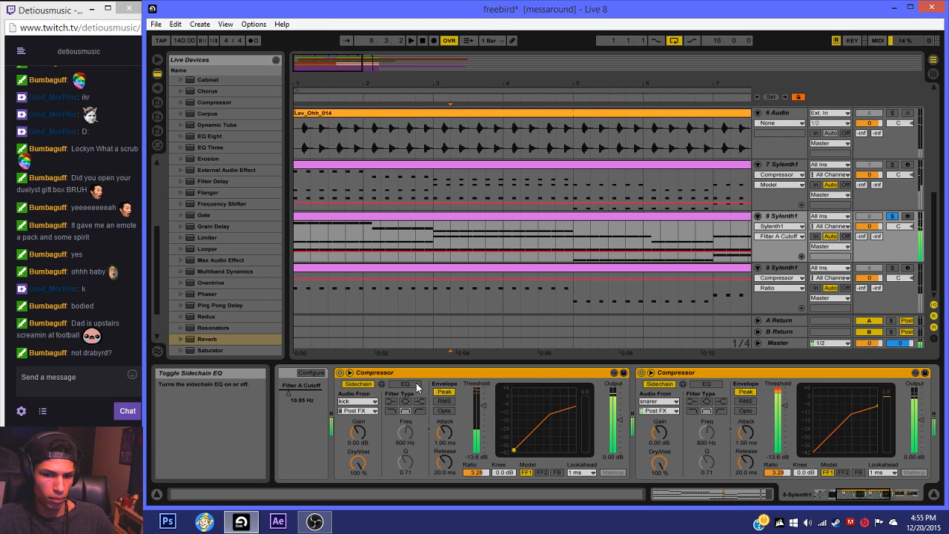
Step: Play the layer on track 8 from the start and lower the track's volume to -2.0 dB
{"action": "left_click", "coordinate": [420, 226]}
{"action": "key", "text": "space"}
{"action": "key", "text": "space"}
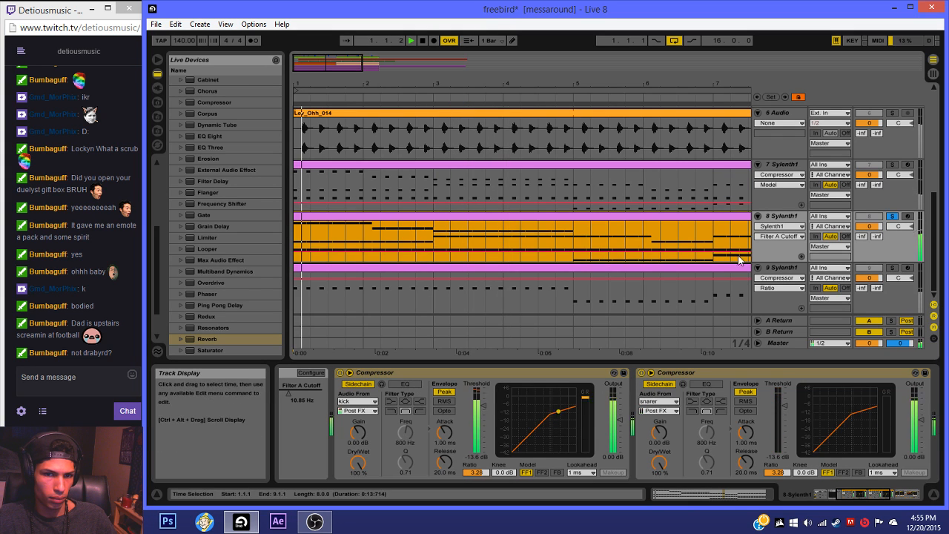
{"action": "left_click", "coordinate": [844, 494]}
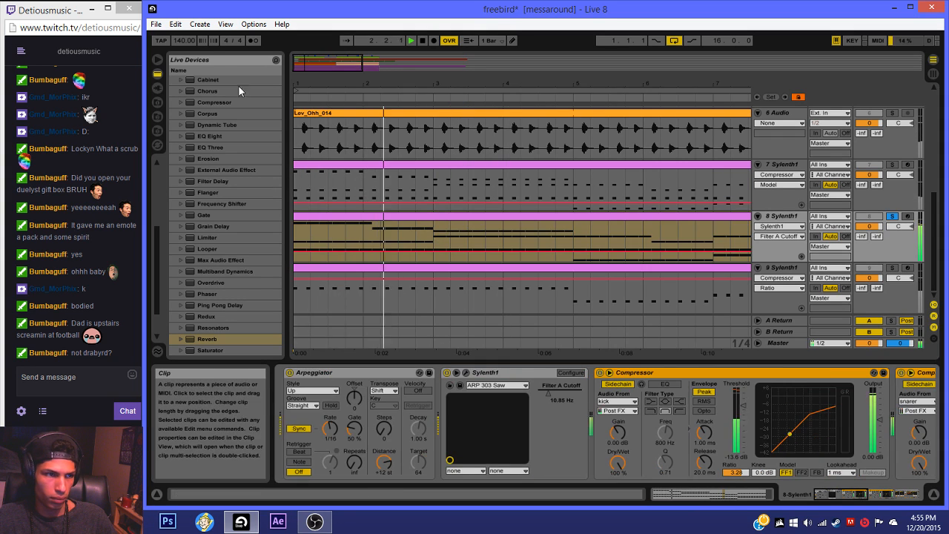
{"action": "left_click", "coordinate": [327, 223]}
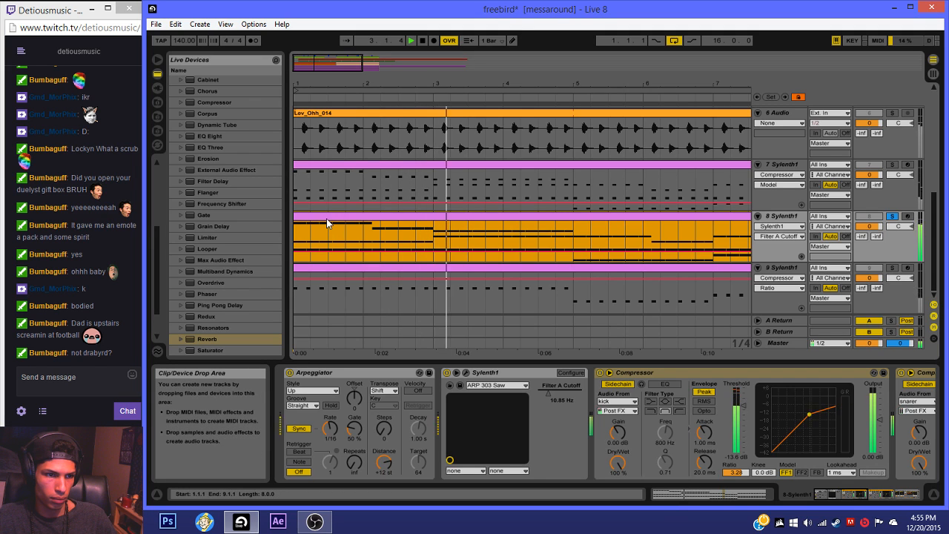
{"action": "left_click", "coordinate": [296, 244]}
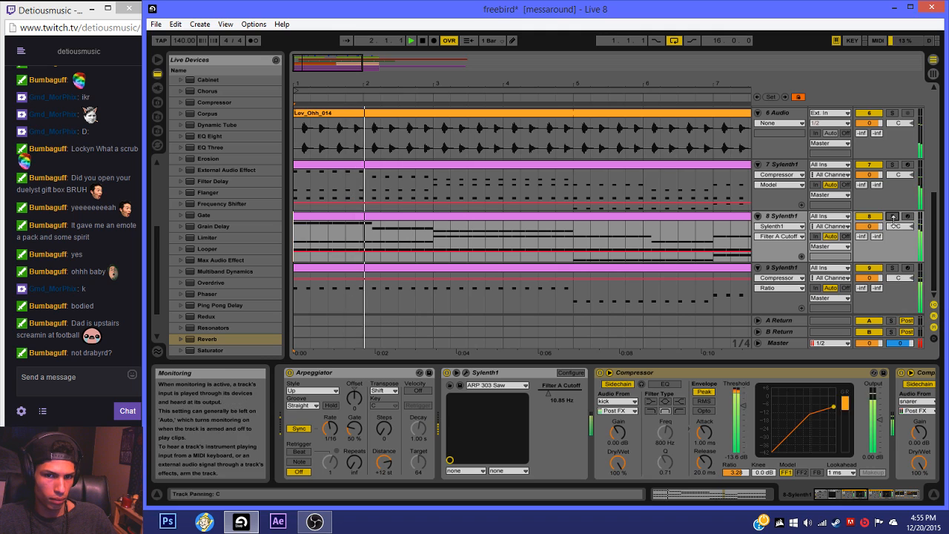
{"action": "left_click_drag", "start_coordinate": [868, 226], "coordinate": [868, 234]}
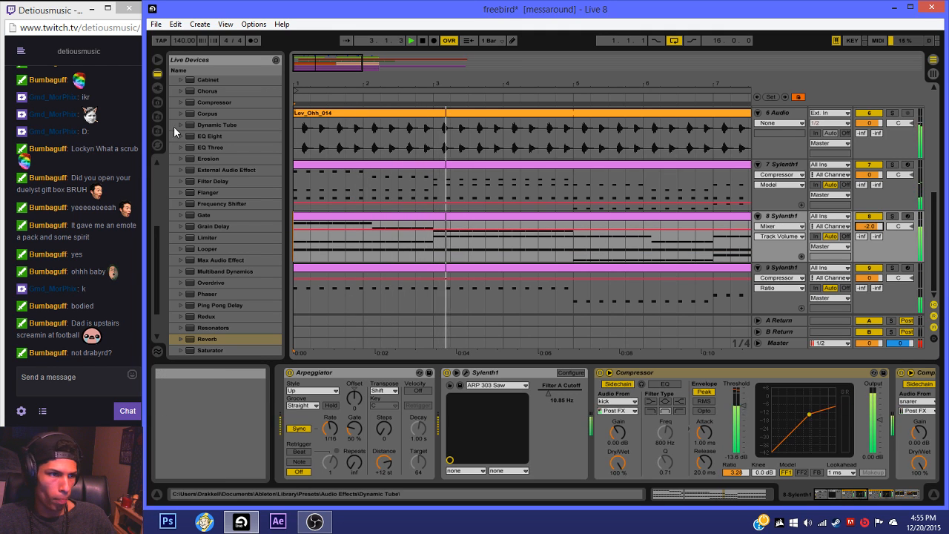
Step: Add an EQ Eight after track 8's Sylenth1 with a low cut on band 1, a dip on band 2 and band 4 at 11.5 kHz, 1.72 dB
{"action": "left_click_drag", "start_coordinate": [197, 136], "coordinate": [633, 415]}
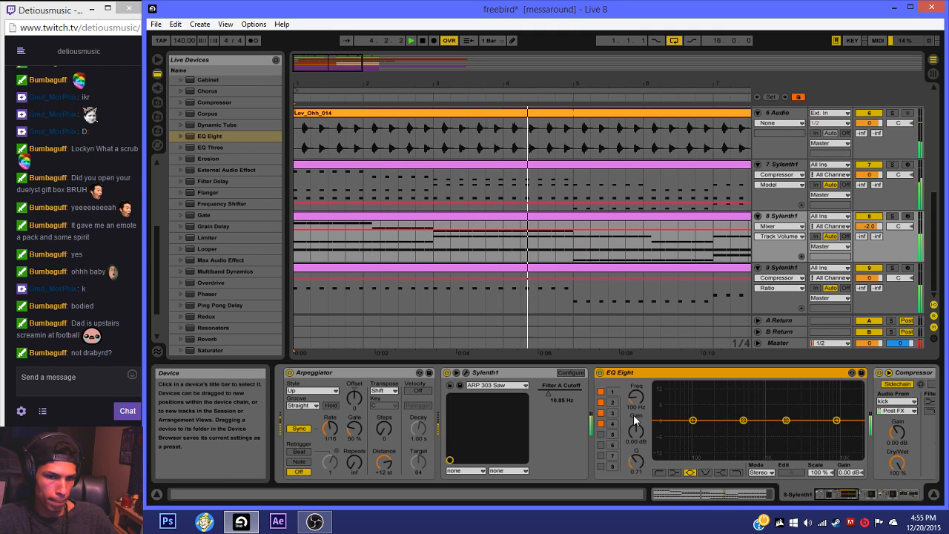
{"action": "left_click", "coordinate": [693, 421]}
{"action": "left_click", "coordinate": [659, 472]}
{"action": "left_click_drag", "start_coordinate": [692, 429], "coordinate": [679, 437]}
{"action": "left_click_drag", "start_coordinate": [744, 422], "coordinate": [722, 429]}
{"action": "left_click_drag", "start_coordinate": [836, 421], "coordinate": [837, 418]}
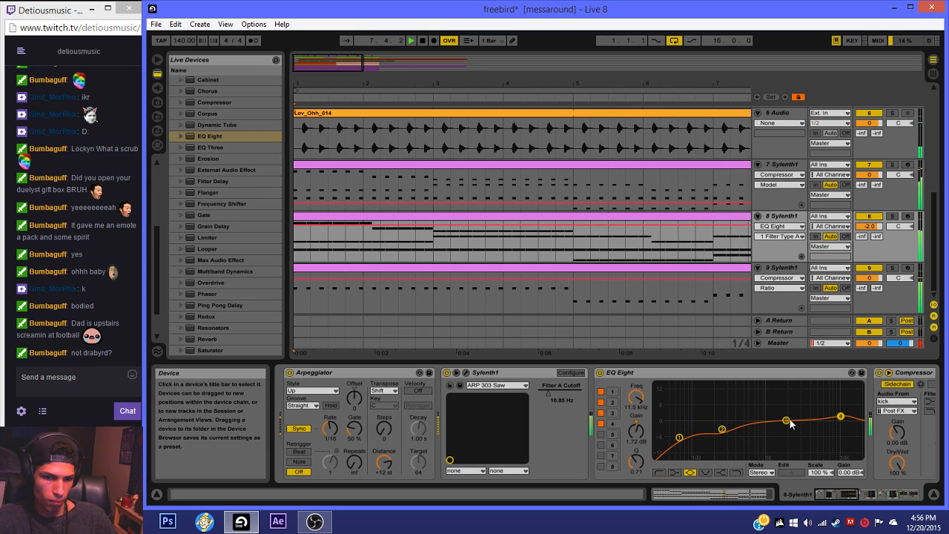
Step: Sweep EQ band 3 through the mids and settle on a cut at about 711 Hz, -4.67 dB with a Q of 2.78
{"action": "left_click", "coordinate": [608, 221]}
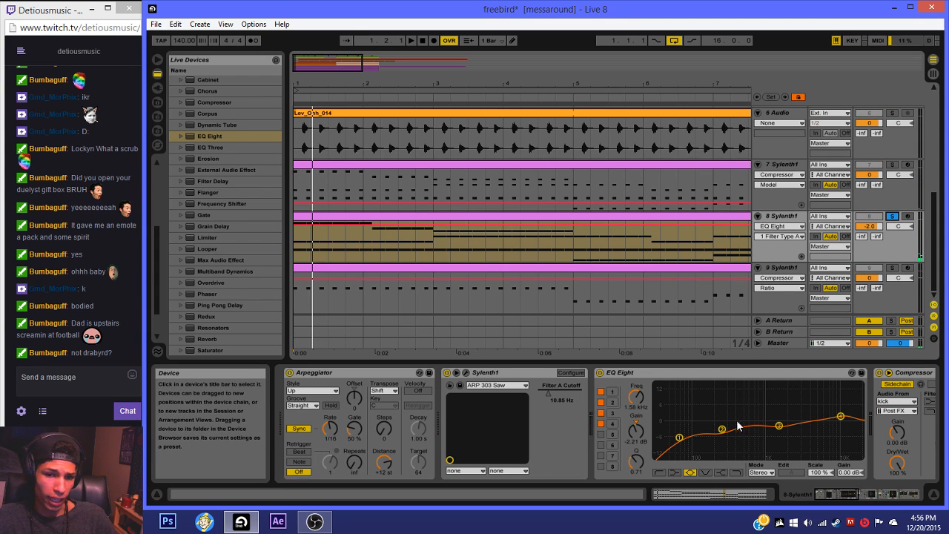
{"action": "left_click_drag", "start_coordinate": [779, 427], "coordinate": [761, 403]}
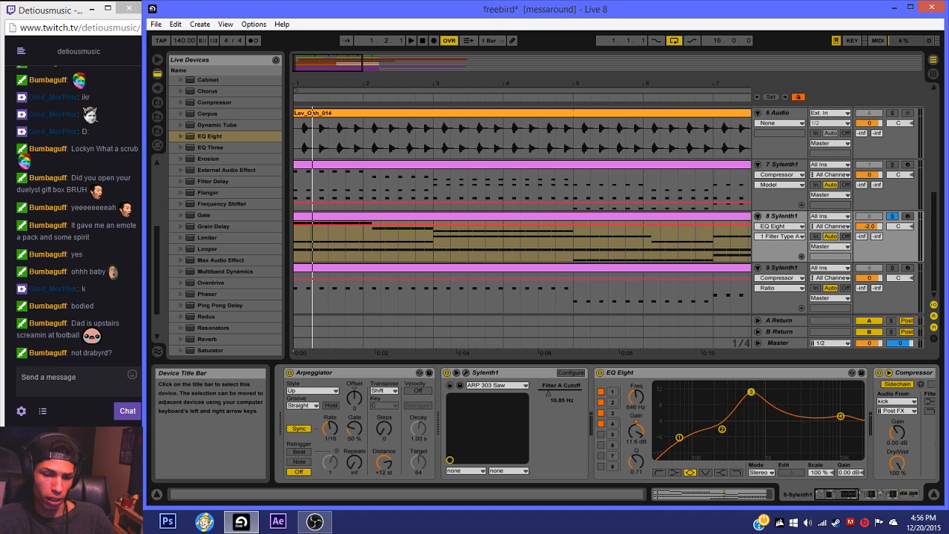
{"action": "left_click_drag", "start_coordinate": [778, 406], "coordinate": [748, 414]}
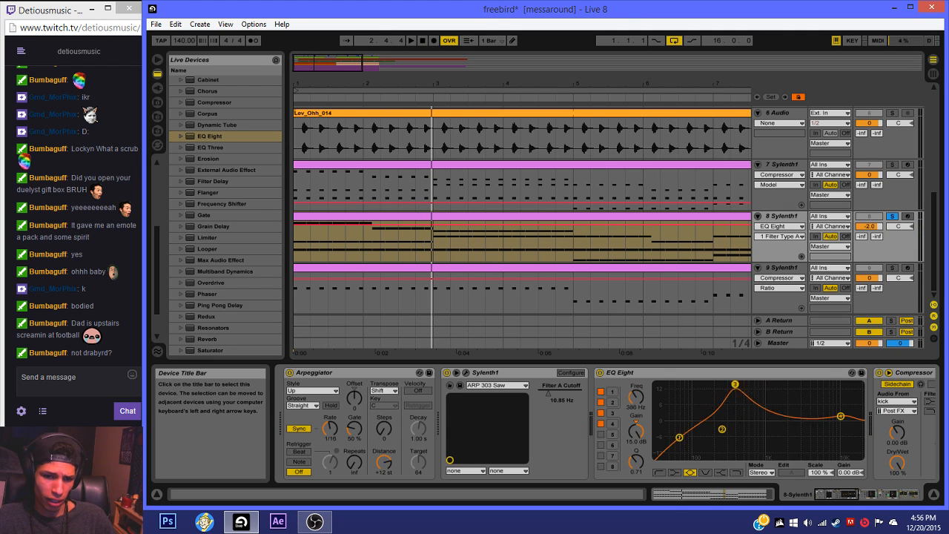
{"action": "left_click_drag", "start_coordinate": [751, 430], "coordinate": [753, 434]}
{"action": "key", "text": "space"}
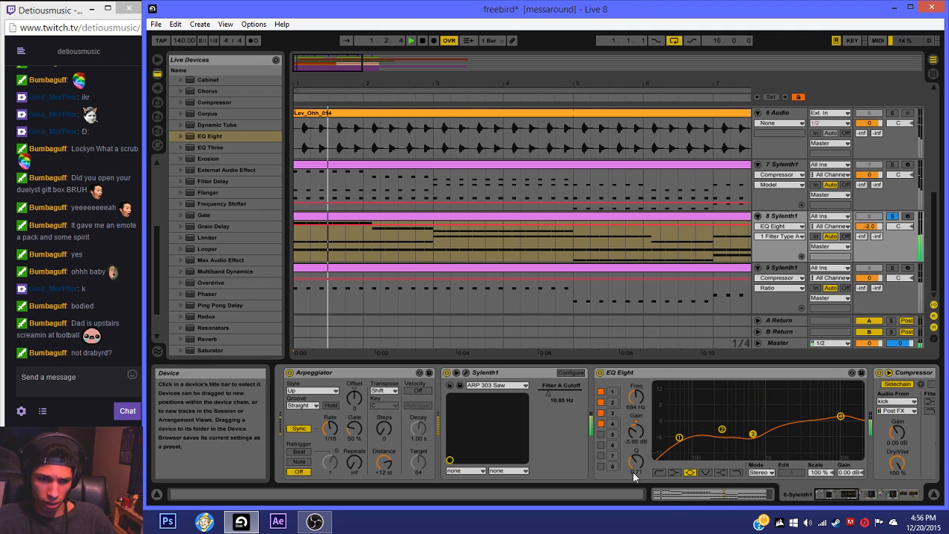
{"action": "left_click_drag", "start_coordinate": [632, 474], "coordinate": [632, 447]}
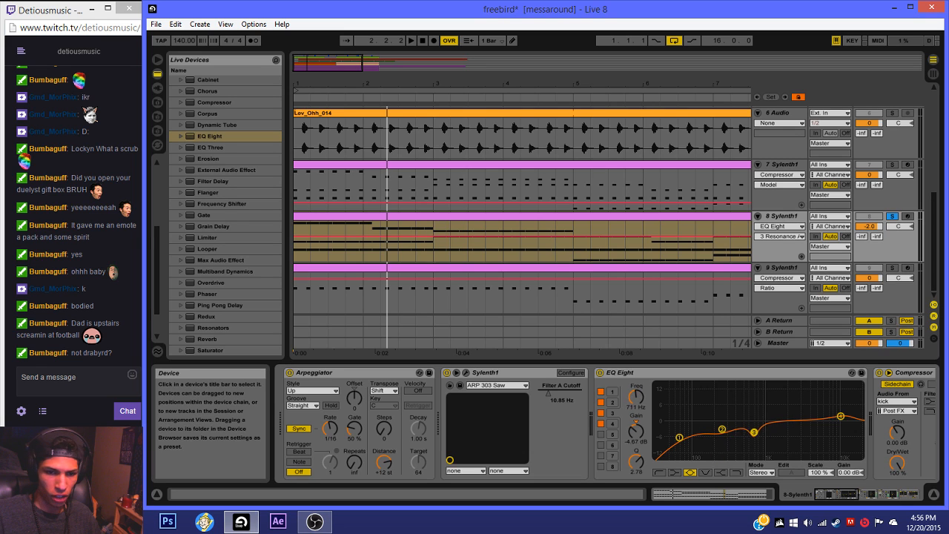
Step: Set EQ band 2 to 365 Hz at -3.93 dB and turn off track 8's solo
{"action": "key", "text": "space"}
{"action": "left_click_drag", "start_coordinate": [766, 436], "coordinate": [734, 435]}
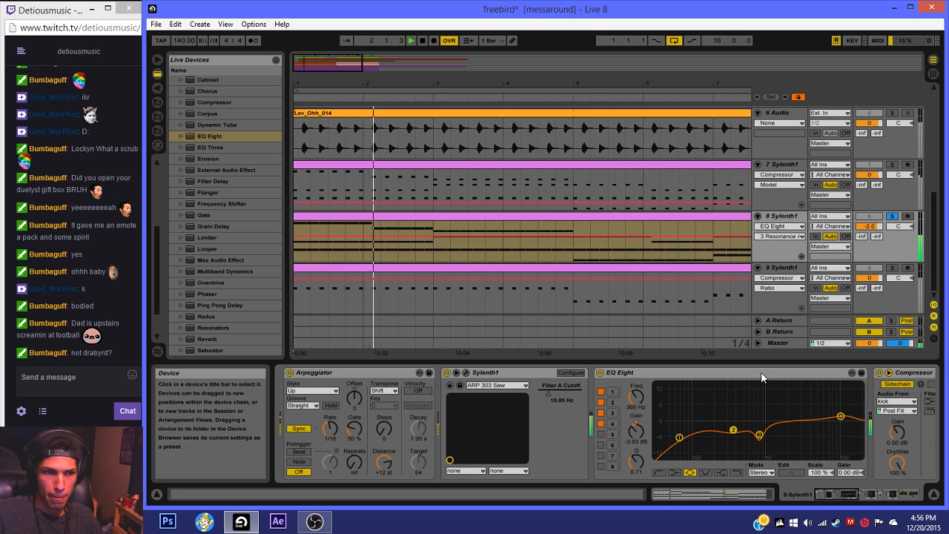
{"action": "left_click", "coordinate": [892, 217]}
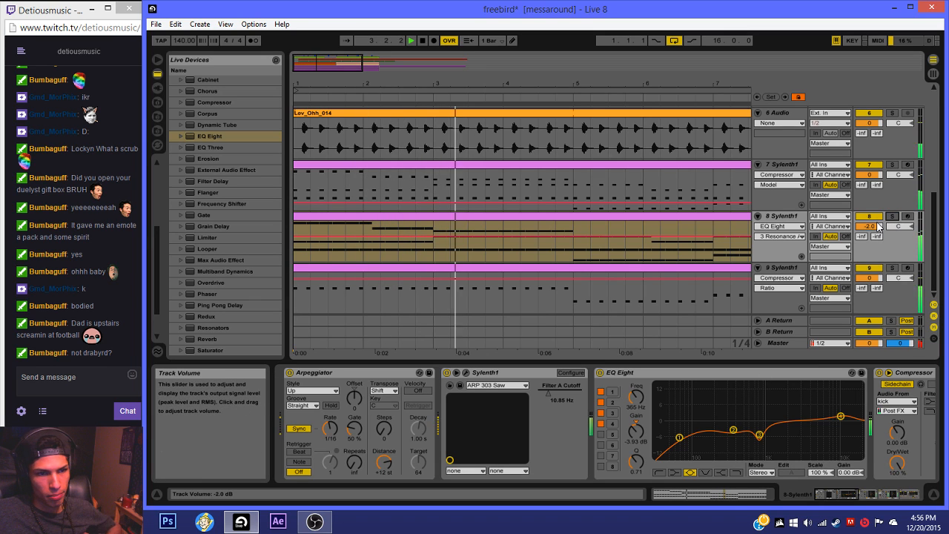
Step: Add a Spectrum analyser to the Master track and play the mix through it
{"action": "left_click", "coordinate": [781, 343]}
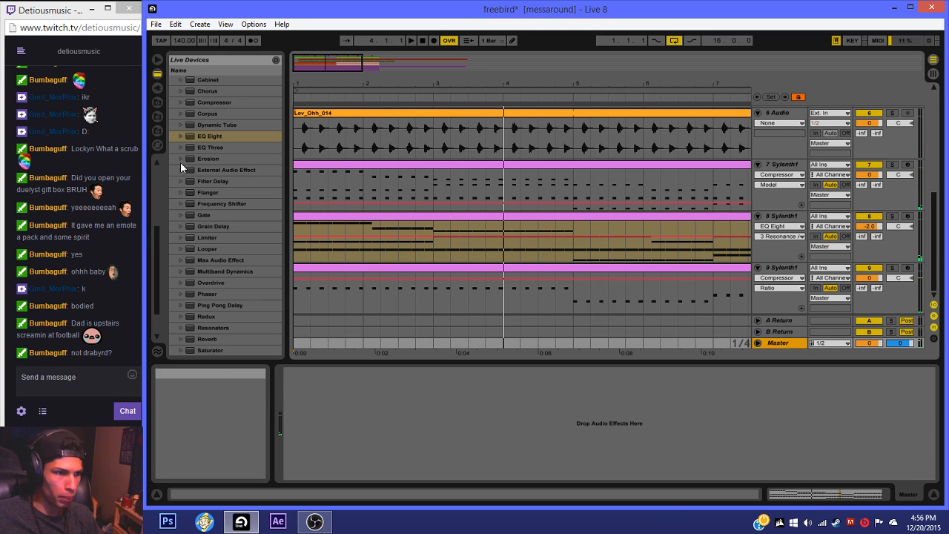
{"action": "scroll", "coordinate": [256, 260], "scroll_direction": "down", "scroll_amount": 3}
{"action": "left_click_drag", "start_coordinate": [181, 318], "coordinate": [403, 421]}
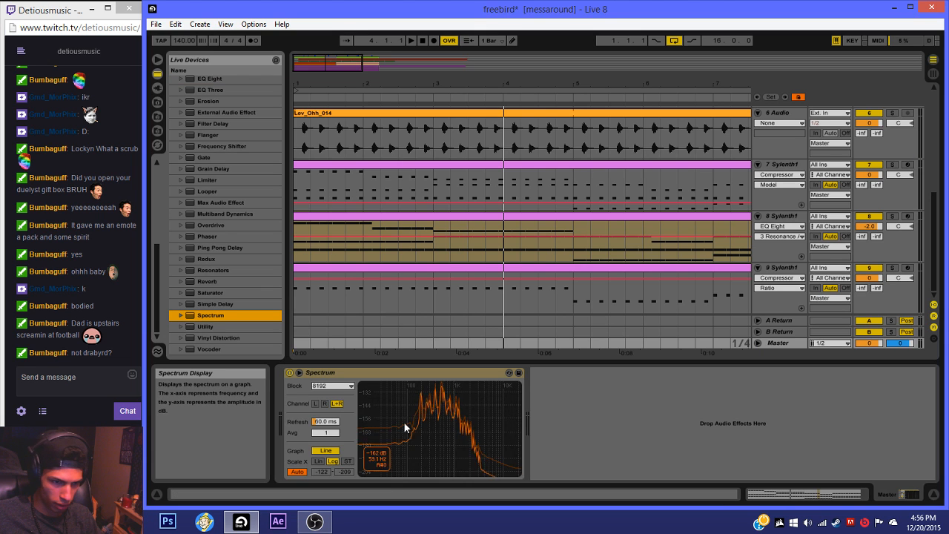
{"action": "key", "text": "space"}
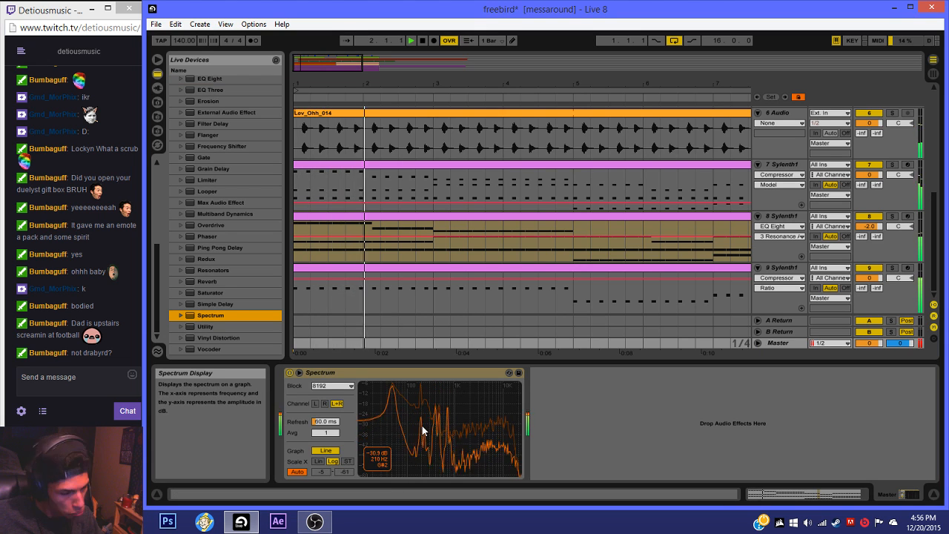
Step: Insert 16 bars of silence at the start of the arrangement
{"action": "left_click", "coordinate": [371, 218]}
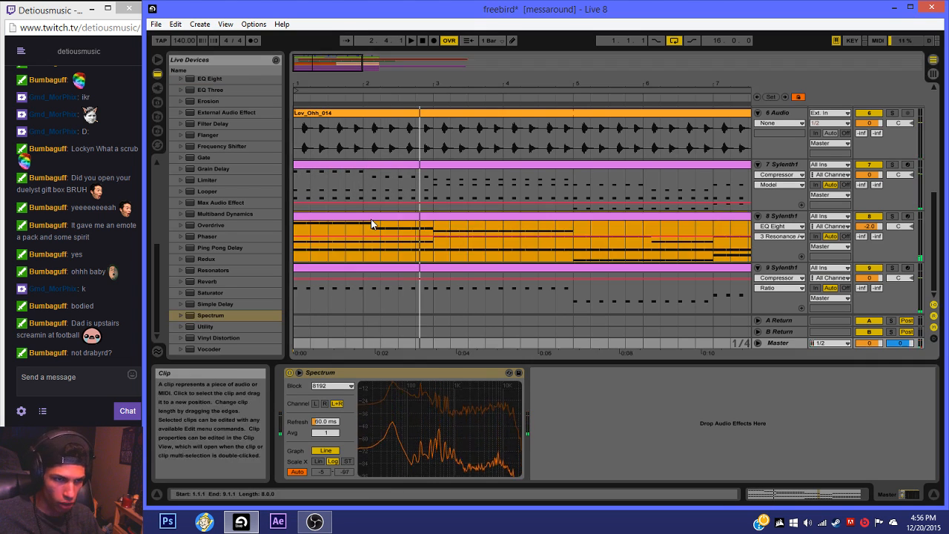
{"action": "scroll", "coordinate": [738, 306], "scroll_direction": "up", "scroll_amount": 2}
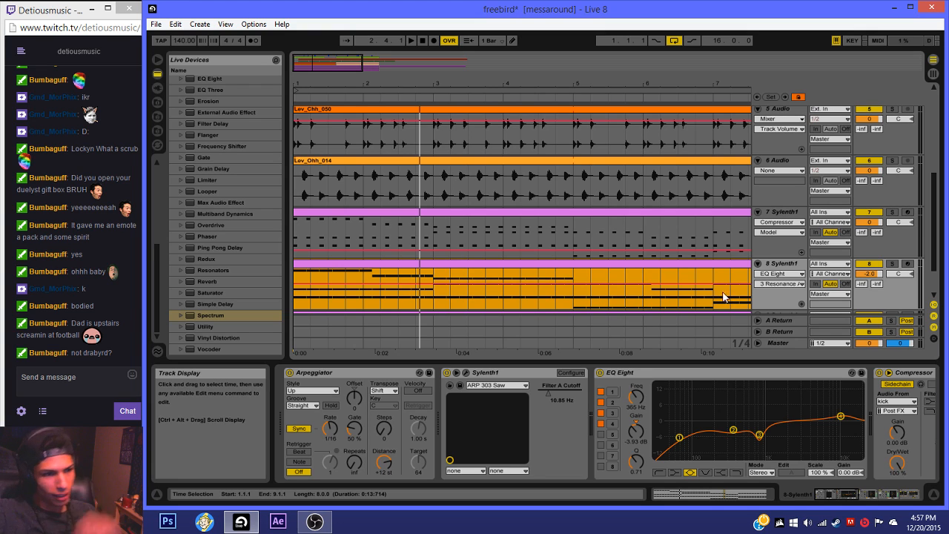
{"action": "left_click", "coordinate": [301, 233]}
{"action": "left_click", "coordinate": [199, 24]}
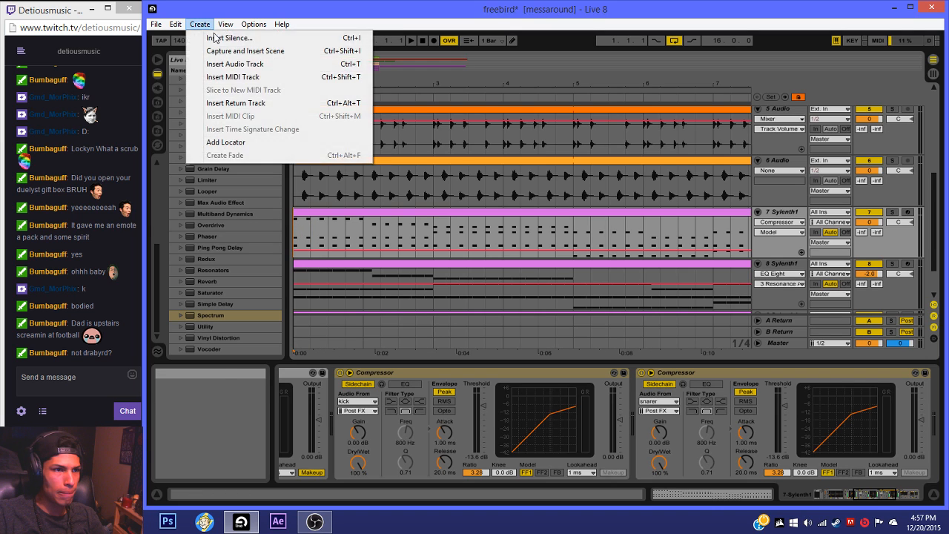
{"action": "left_click", "coordinate": [212, 35]}
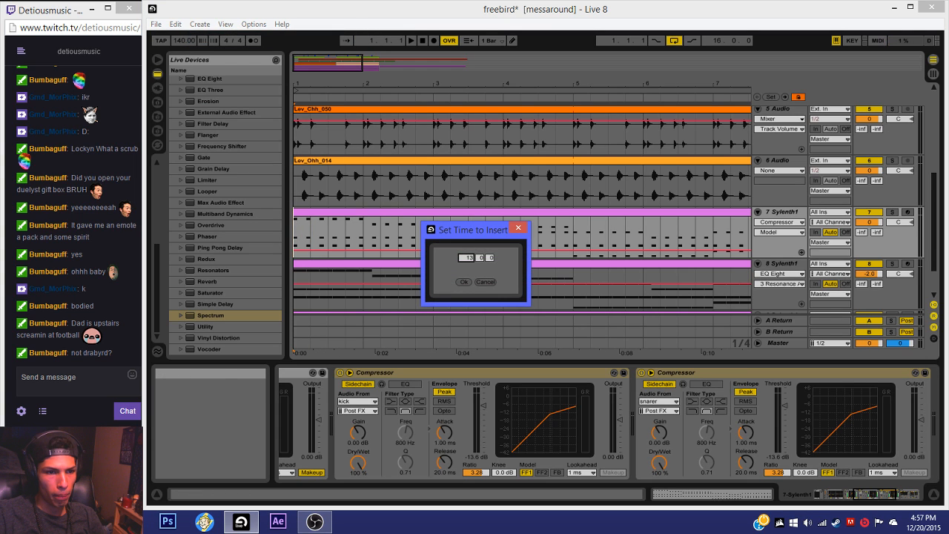
{"action": "left_click", "coordinate": [464, 280]}
Step: Extend track 8's chord clip from bar 17 back to bar 1 and play the track soloed
{"action": "left_click_drag", "start_coordinate": [647, 83], "coordinate": [646, 37]}
{"action": "scroll", "coordinate": [602, 193], "scroll_direction": "down", "scroll_amount": 1}
{"action": "left_click_drag", "start_coordinate": [651, 217], "coordinate": [294, 217]}
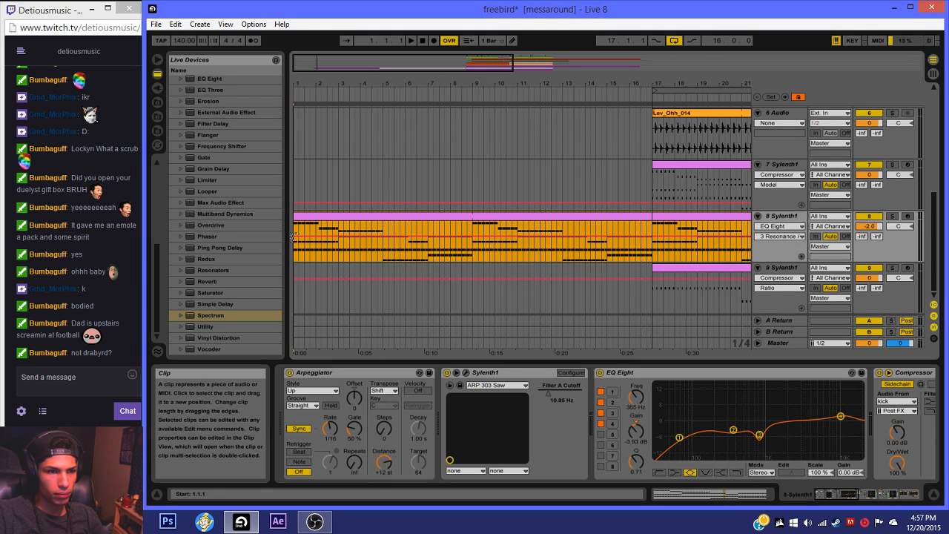
{"action": "key", "text": "space"}
{"action": "left_click", "coordinate": [631, 231]}
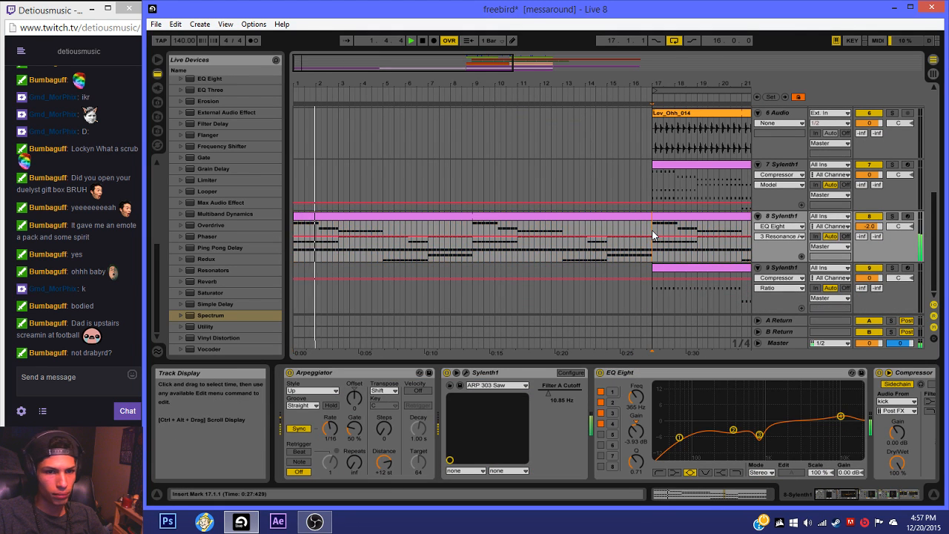
{"action": "left_click", "coordinate": [631, 218]}
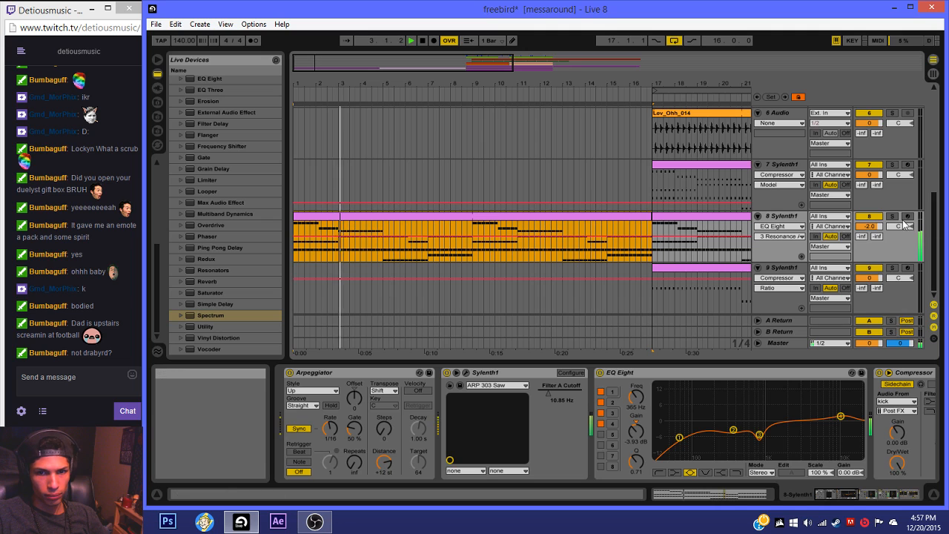
{"action": "left_click", "coordinate": [892, 217]}
Step: Try a run of repeated 1/8 D#4 notes from the start of track 8's extended clip up to just past bar 2
{"action": "left_click", "coordinate": [542, 217]}
{"action": "double_click", "coordinate": [542, 217]}
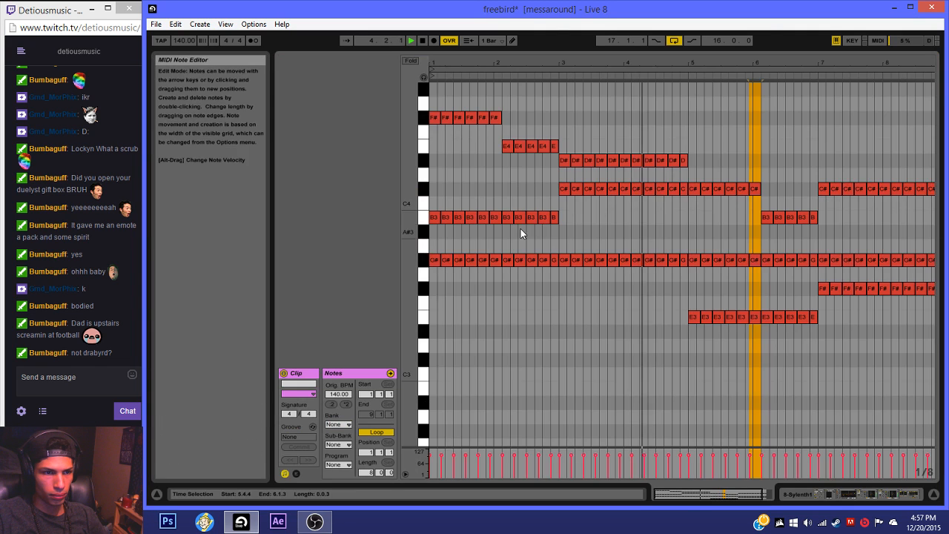
{"action": "scroll", "coordinate": [479, 217], "scroll_direction": "up", "scroll_amount": 5}
{"action": "scroll", "coordinate": [455, 218], "scroll_direction": "down", "scroll_amount": 1}
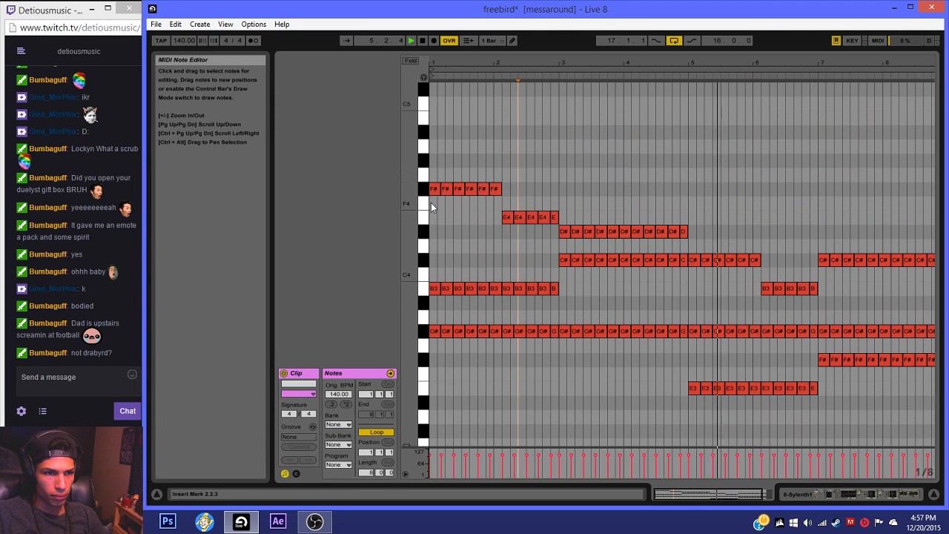
{"action": "double_click", "coordinate": [434, 231]}
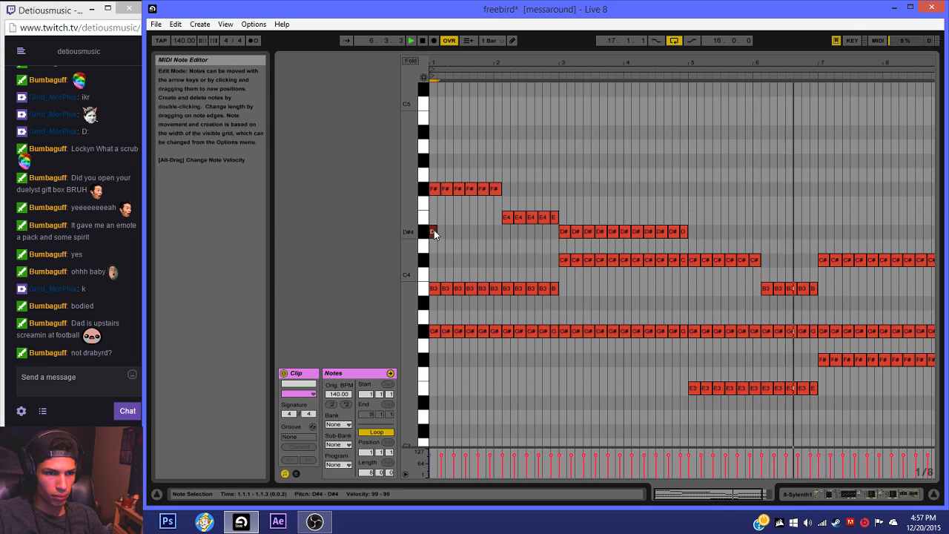
{"action": "key", "text": "ctrl+d"}
{"action": "key", "text": "ctrl+d"}
{"action": "key", "text": "ctrl+d"}
{"action": "key", "text": "ctrl+d"}
{"action": "key", "text": "ctrl+d"}
{"action": "key", "text": "ctrl+d"}
{"action": "key", "text": "ctrl+d"}
{"action": "key", "text": "ctrl+d"}
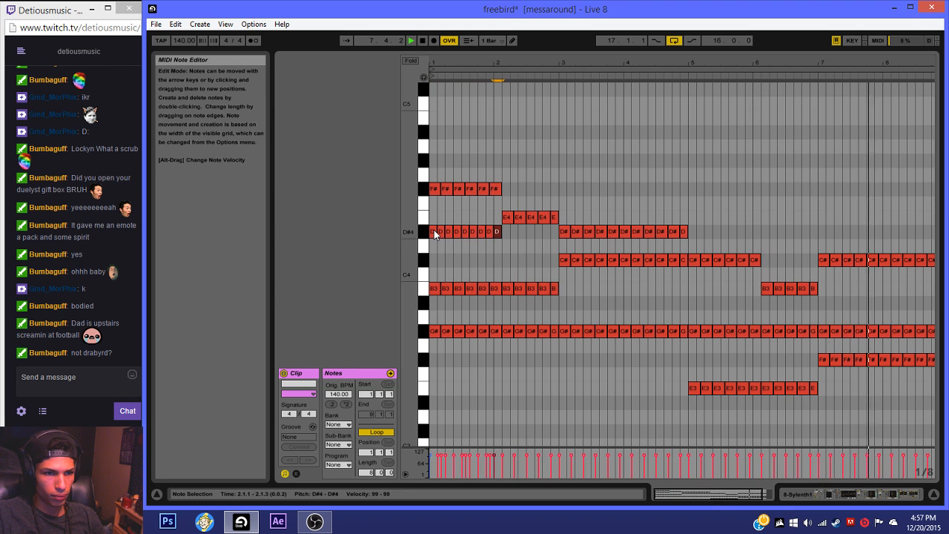
{"action": "key", "text": "space"}
{"action": "key", "text": "space"}
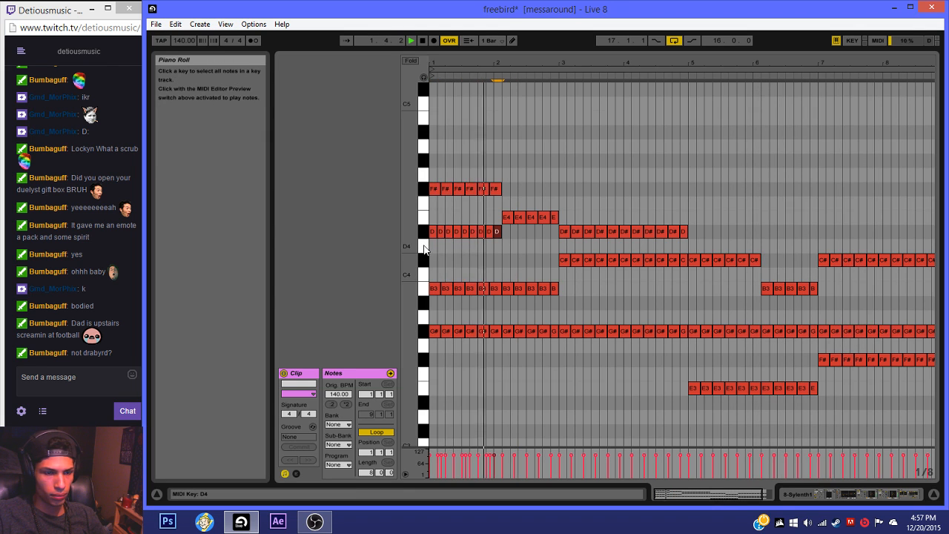
Step: Undo the repeated D#4 notes and return to the arrangement
{"action": "key", "text": "ctrl+z"}
{"action": "key", "text": "ctrl+z"}
{"action": "key", "text": "ctrl+z"}
{"action": "key", "text": "ctrl+z"}
{"action": "key", "text": "ctrl+z"}
{"action": "key", "text": "ctrl+z"}
{"action": "key", "text": "ctrl+z"}
{"action": "key", "text": "ctrl+z"}
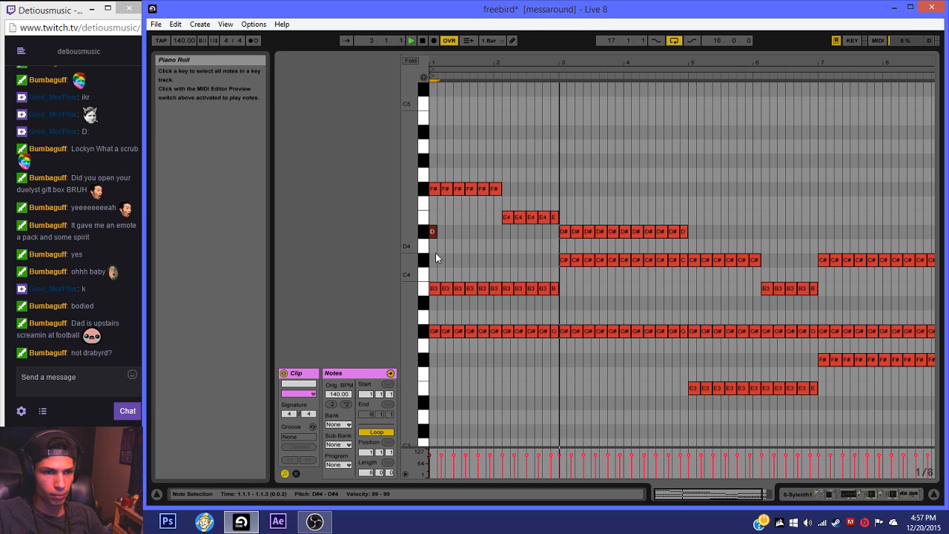
{"action": "key", "text": "Tab"}
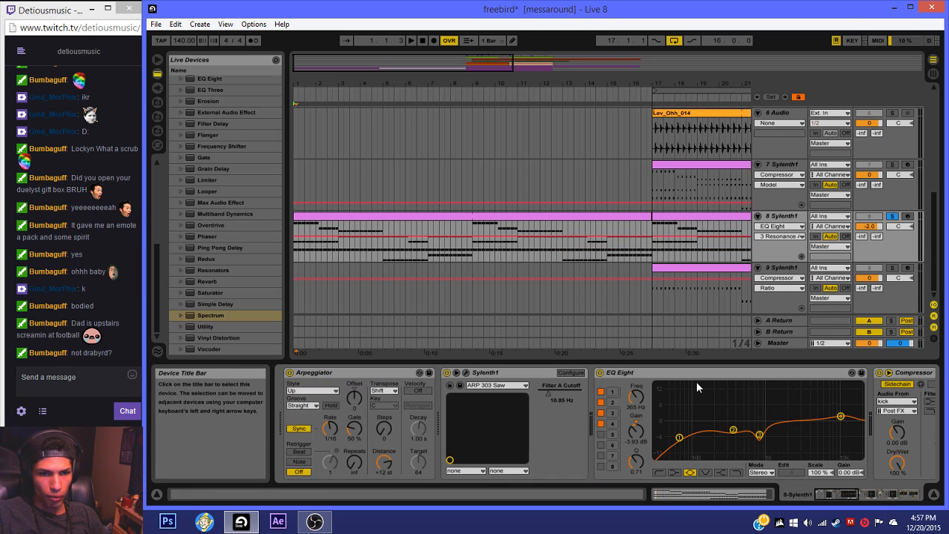
Step: Set the arrangement grid to 1/2, deactivate track 8 and play the arrangement from bar 17
{"action": "right_click", "coordinate": [626, 183]}
{"action": "left_click", "coordinate": [777, 275]}
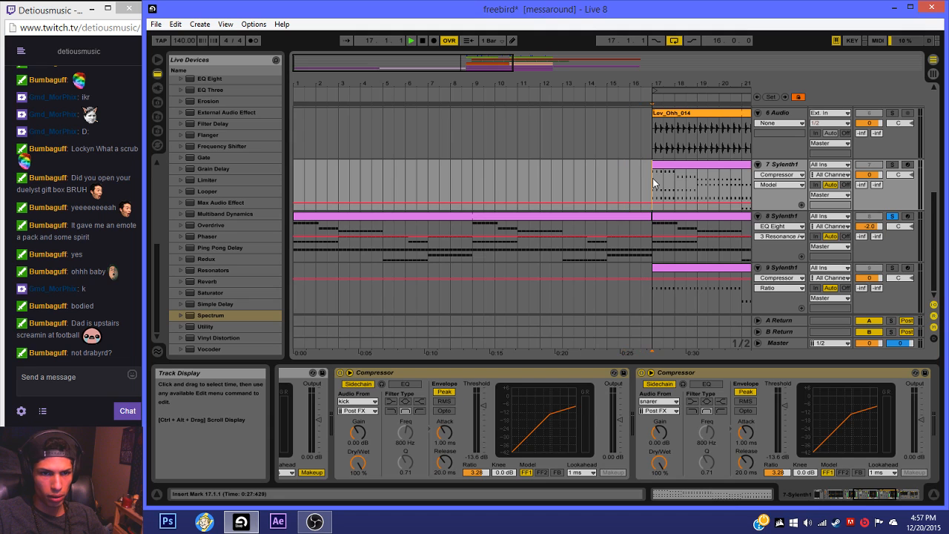
{"action": "left_click", "coordinate": [873, 217]}
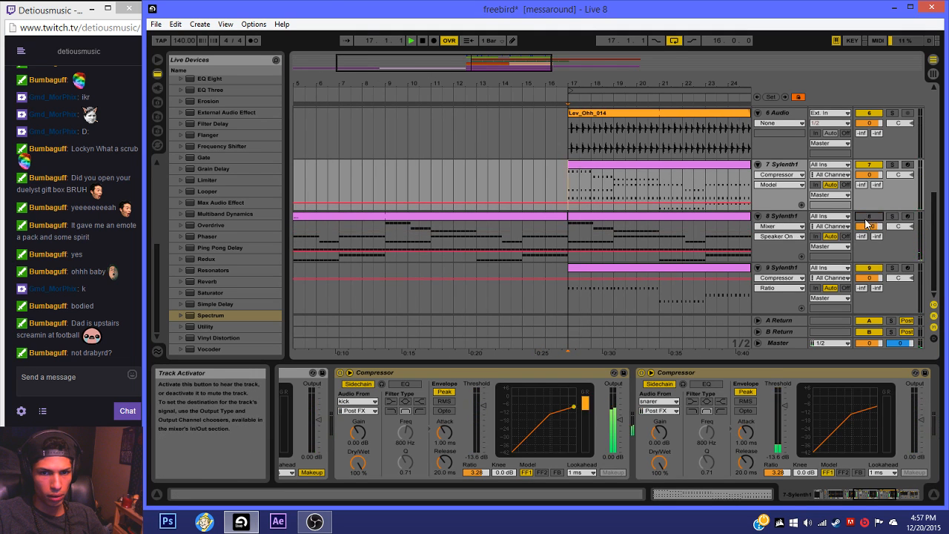
{"action": "key", "text": "space"}
{"action": "left_click_drag", "start_coordinate": [403, 58], "coordinate": [474, 59]}
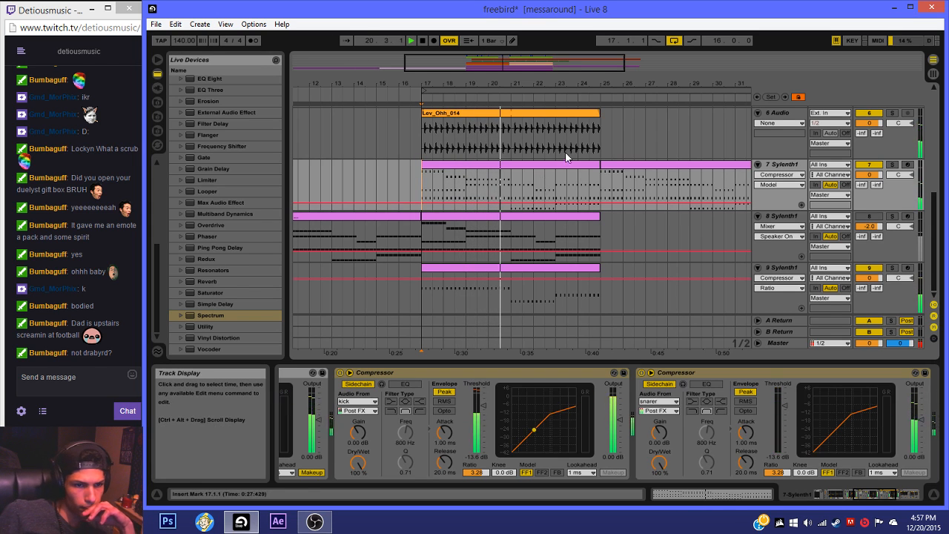
{"action": "left_click_drag", "start_coordinate": [451, 64], "coordinate": [486, 64]}
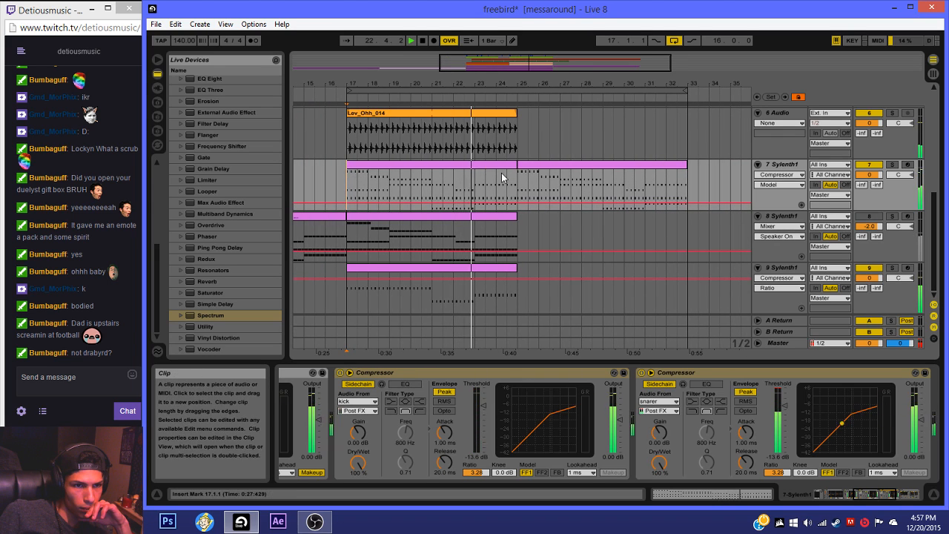
Step: Insert a new audio track below track 6
{"action": "scroll", "coordinate": [501, 172], "scroll_direction": "up", "scroll_amount": 3}
{"action": "right_click", "coordinate": [767, 220]}
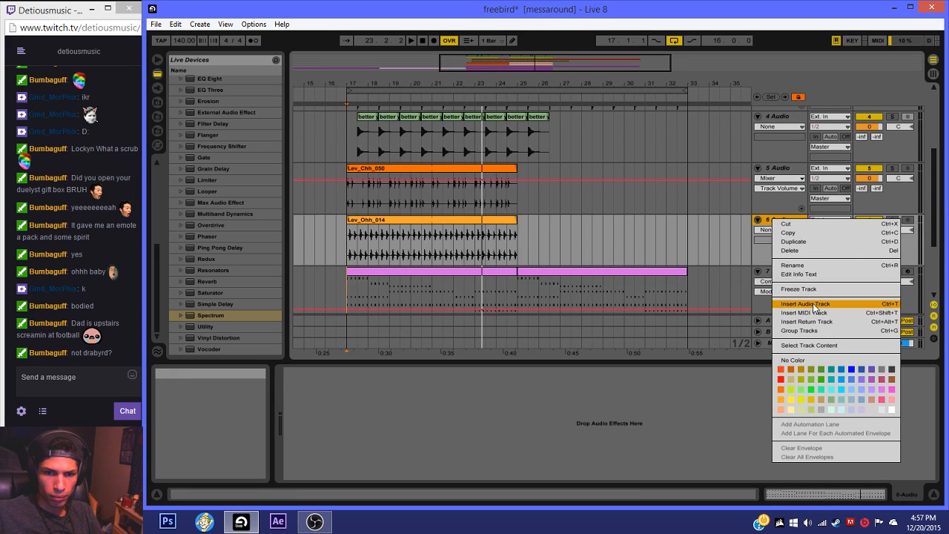
{"action": "left_click", "coordinate": [801, 303]}
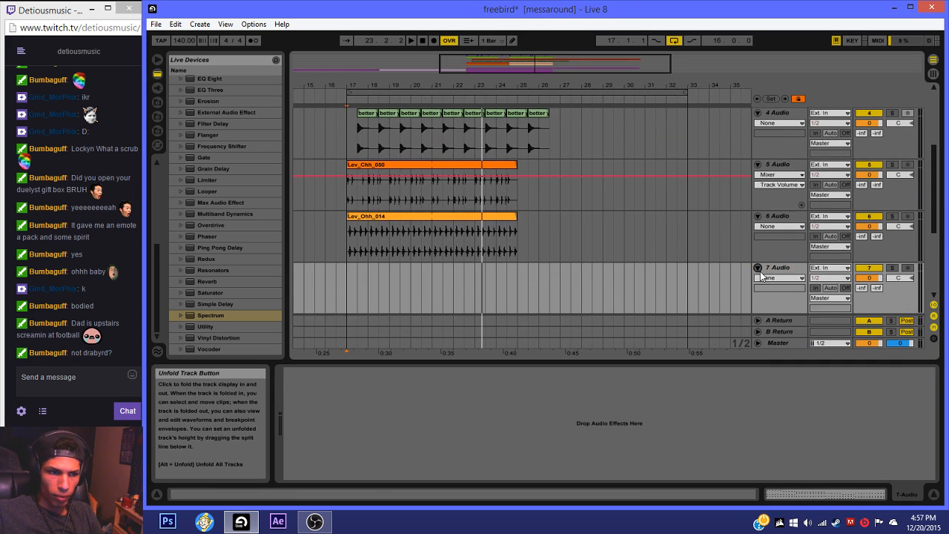
Step: Find the Black Octopus Sound - Siren by Veela sample pack and open its F#mEG#F# folder
{"action": "left_click", "coordinate": [161, 105]}
{"action": "left_click", "coordinate": [158, 117]}
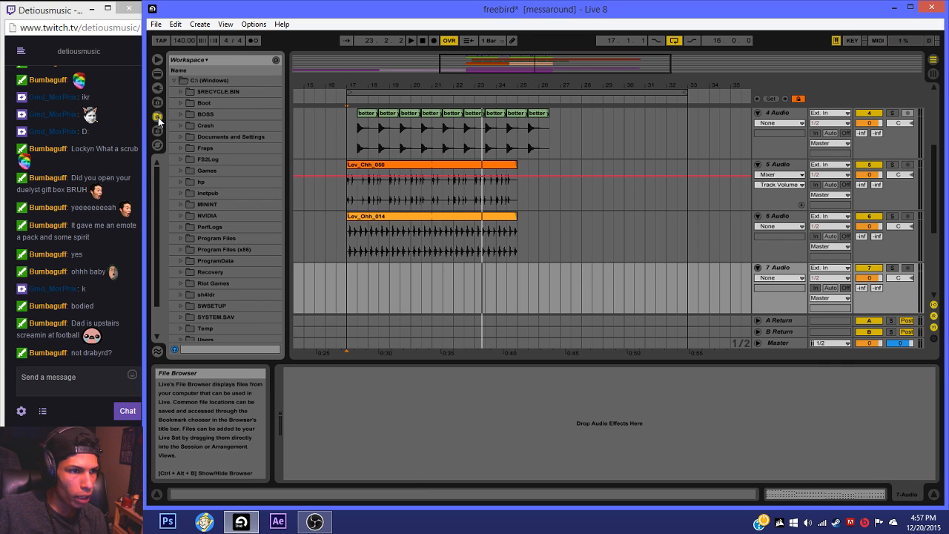
{"action": "left_click", "coordinate": [158, 103]}
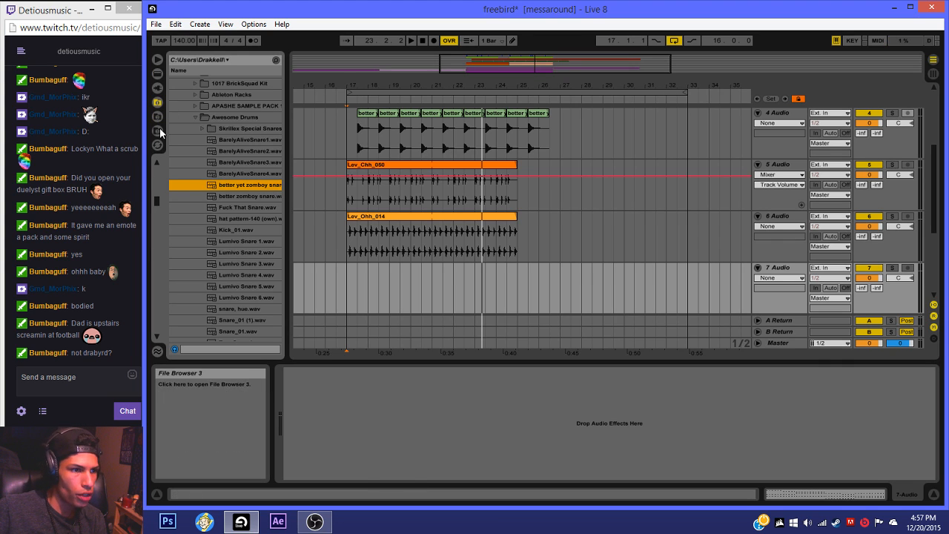
{"action": "left_click", "coordinate": [159, 131]}
{"action": "left_click", "coordinate": [263, 172]}
{"action": "key", "text": "Left"}
{"action": "key", "text": "Left"}
{"action": "key", "text": "Left"}
{"action": "key", "text": "Left"}
{"action": "key", "text": "Left"}
{"action": "key", "text": "Left"}
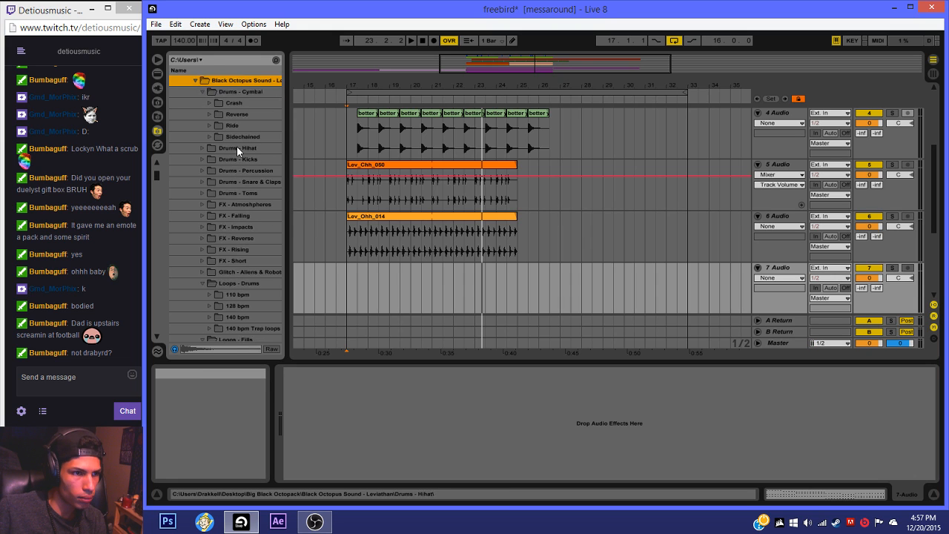
{"action": "key", "text": "Down"}
{"action": "key", "text": "Right"}
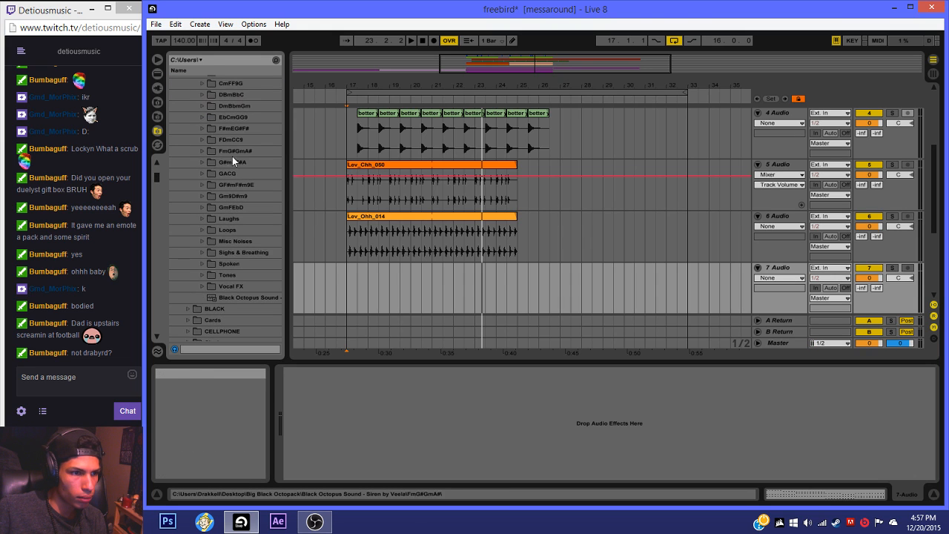
{"action": "left_click", "coordinate": [202, 128]}
{"action": "scroll", "coordinate": [244, 208], "scroll_direction": "down", "scroll_amount": 3}
Step: Place the Siren Love vocal sample on track 7 at bar 17 and nudge it slightly earlier with the grid off
{"action": "left_click", "coordinate": [260, 222]}
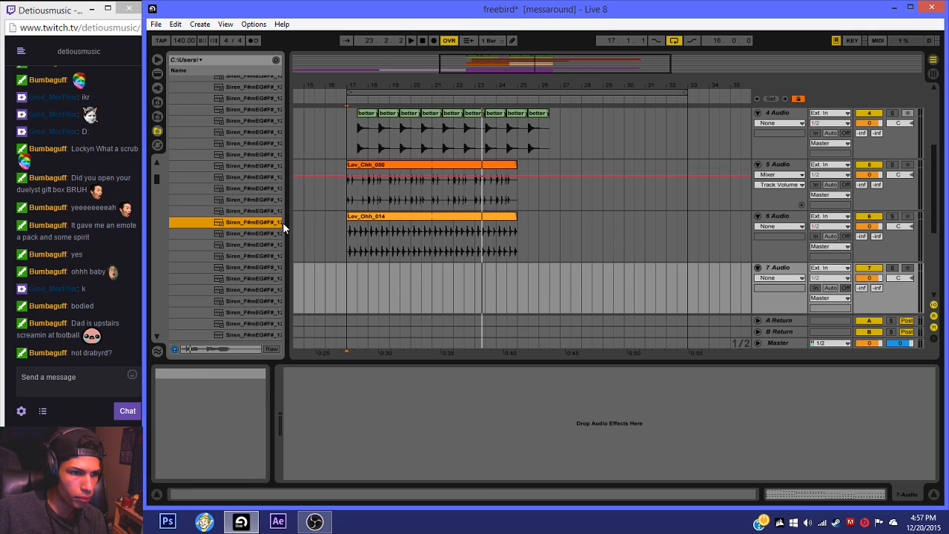
{"action": "key", "text": "Down"}
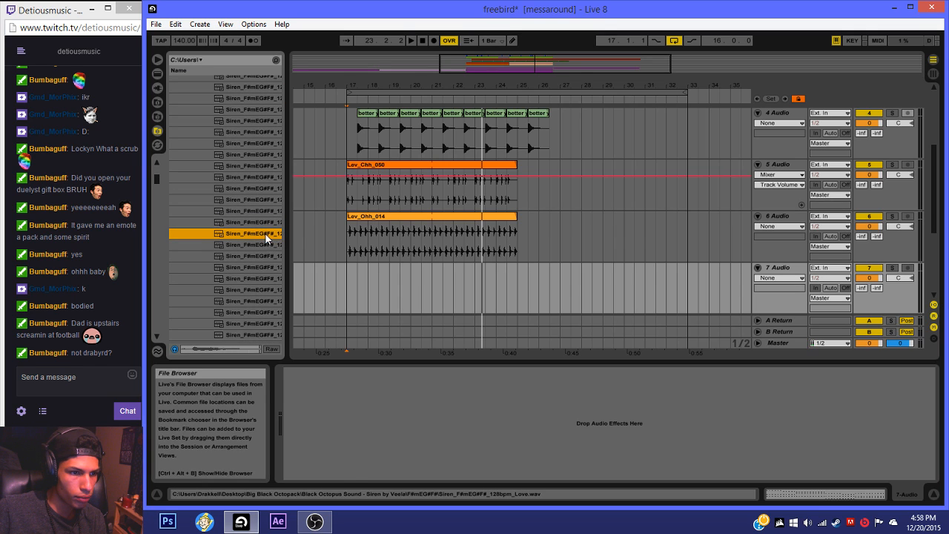
{"action": "left_click_drag", "start_coordinate": [265, 233], "coordinate": [346, 296]}
{"action": "left_click_drag", "start_coordinate": [372, 85], "coordinate": [432, 129]}
{"action": "right_click", "coordinate": [338, 295]}
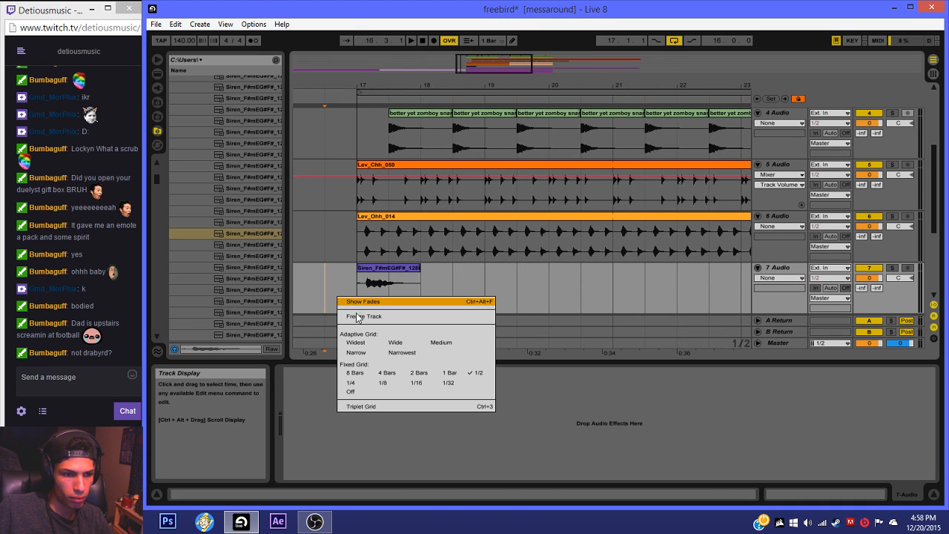
{"action": "left_click", "coordinate": [352, 392]}
{"action": "left_click_drag", "start_coordinate": [372, 272], "coordinate": [367, 274]}
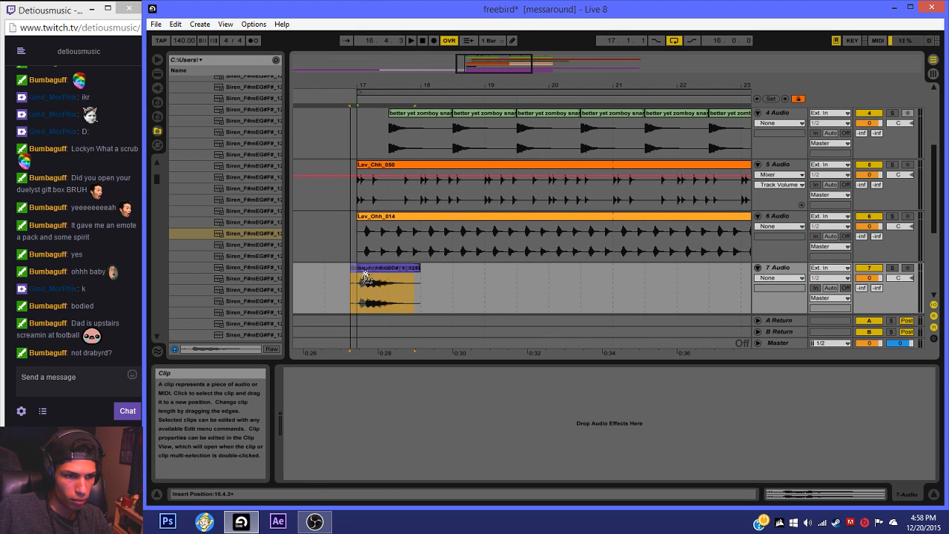
Step: Set the arrangement grid to 1/4 and play the arrangement from 16.3.1
{"action": "right_click", "coordinate": [364, 276]}
{"action": "left_click", "coordinate": [360, 368]}
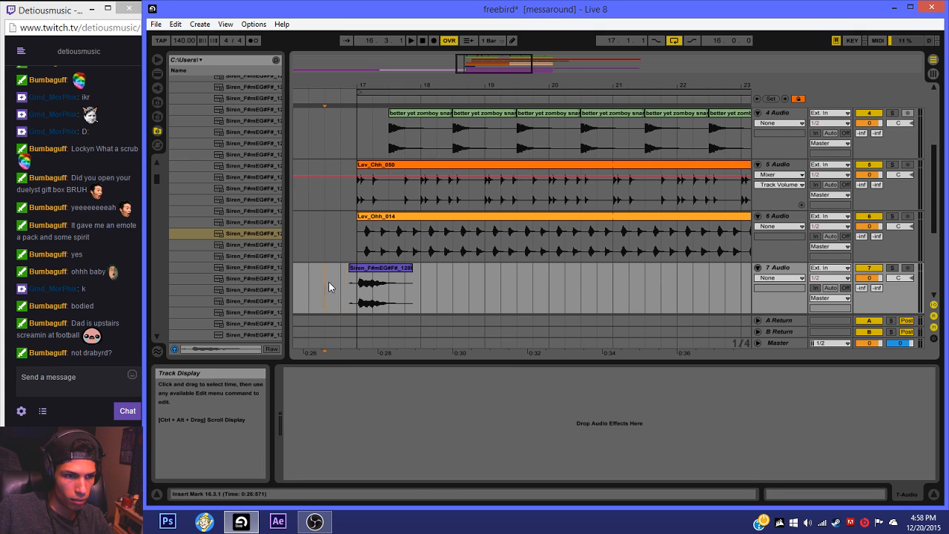
{"action": "left_click", "coordinate": [328, 283]}
{"action": "key", "text": "space"}
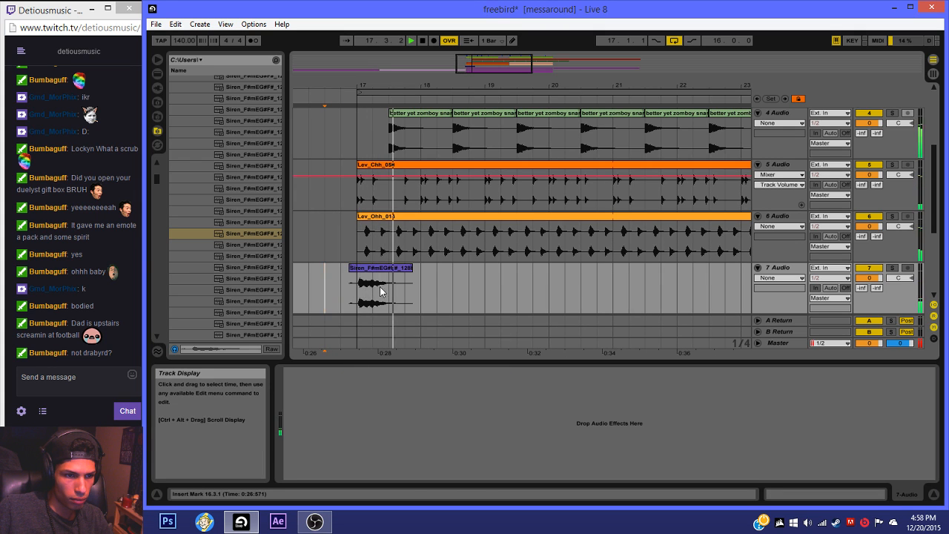
Step: Audition other Siren samples, including I_believe4, and delete the Love vocal clip from track 7
{"action": "left_click", "coordinate": [256, 211]}
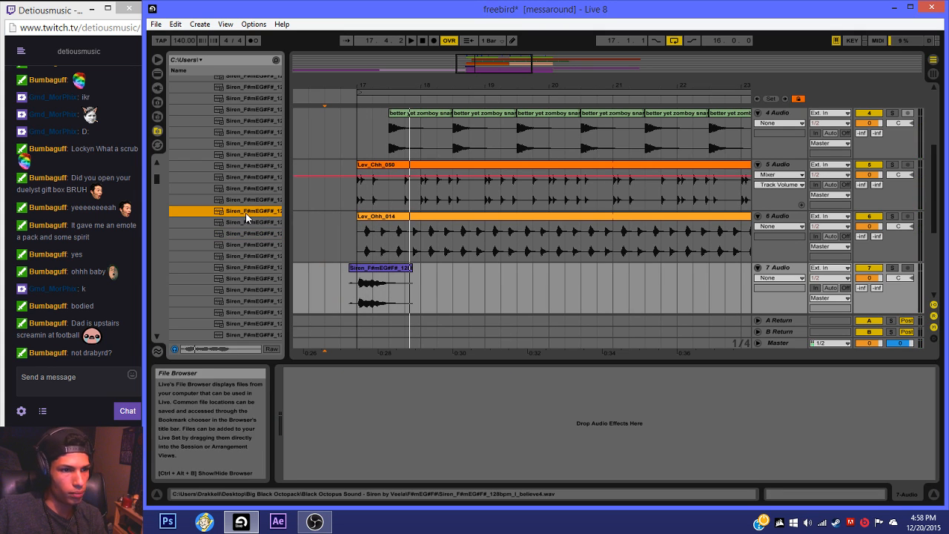
{"action": "left_click", "coordinate": [242, 191]}
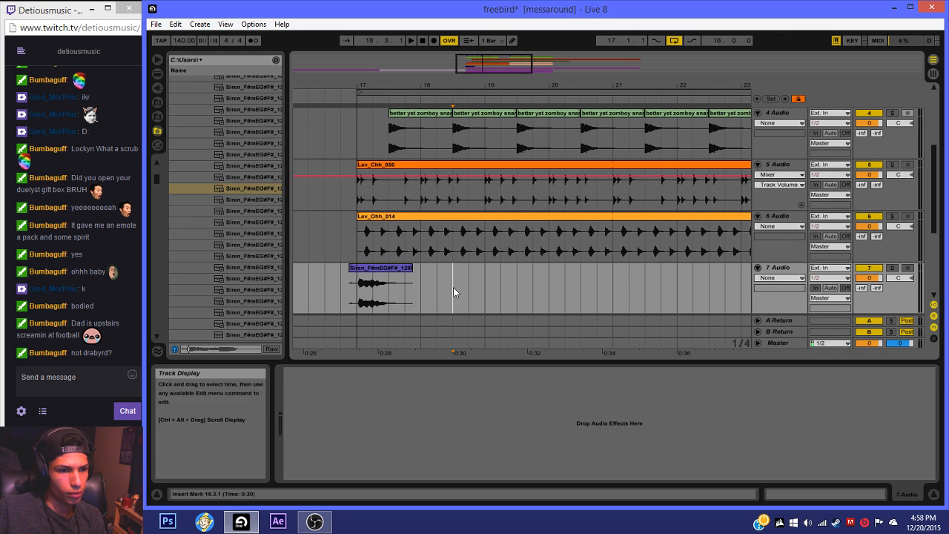
{"action": "left_click_drag", "start_coordinate": [453, 287], "coordinate": [199, 279]}
{"action": "key", "text": "Delete"}
Step: Audition further Siren samples and place the Sheets3 vocal on track 7 starting at 16.4.1
{"action": "left_click", "coordinate": [252, 265]}
{"action": "key", "text": "Down"}
{"action": "key", "text": "Down"}
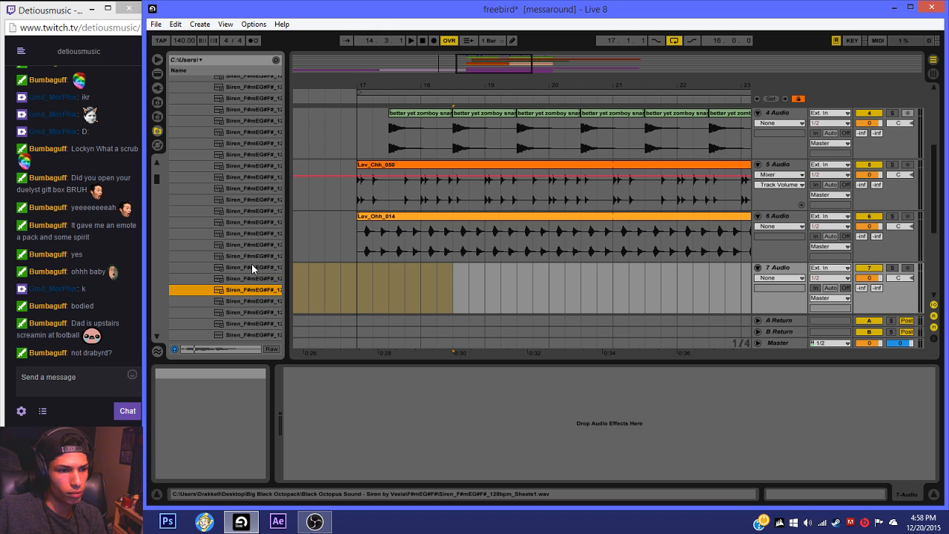
{"action": "left_click_drag", "start_coordinate": [244, 288], "coordinate": [343, 281]}
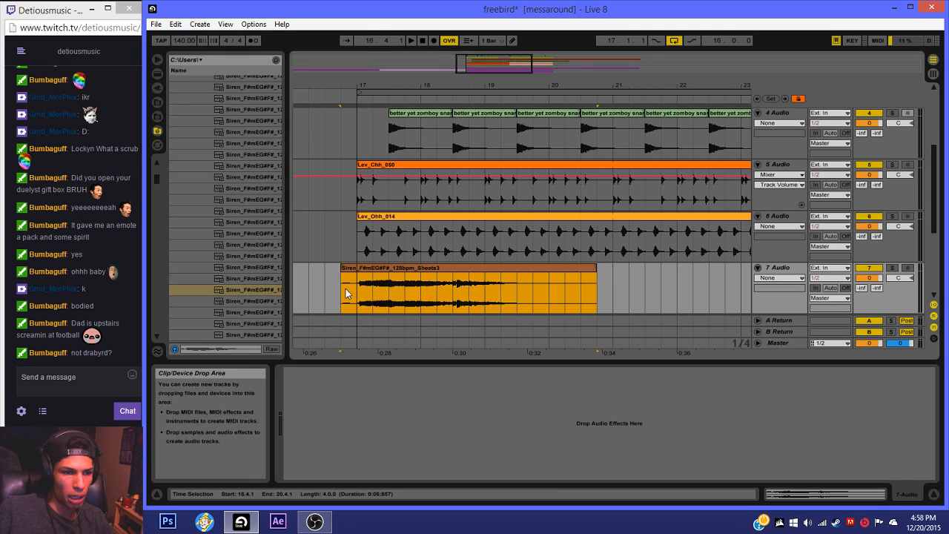
Step: Play from the start of the Sheets3 clip and add a Reverb with a 5.45 s decay time to track 7
{"action": "left_click", "coordinate": [343, 281]}
{"action": "key", "text": "space"}
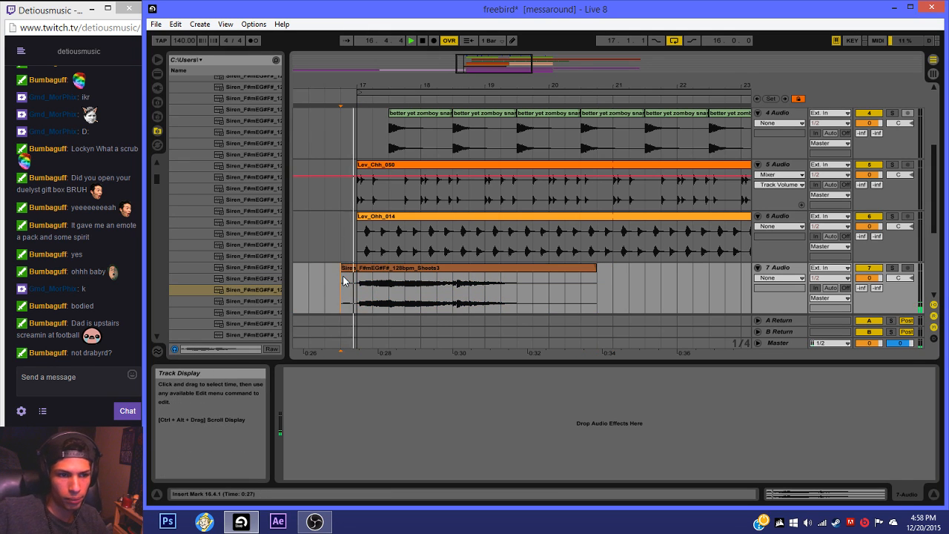
{"action": "left_click", "coordinate": [156, 74]}
{"action": "double_click", "coordinate": [213, 281]}
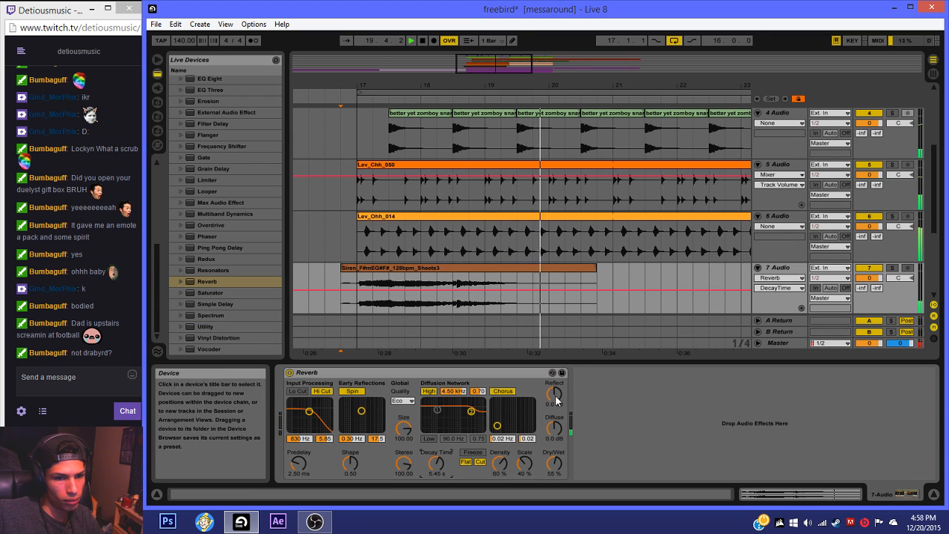
Step: Duplicate the Sheets3 clip so the copy starts at 20.4.1 and play from the first clip
{"action": "left_click_drag", "start_coordinate": [608, 278], "coordinate": [354, 279]}
{"action": "key", "text": "ctrl+d"}
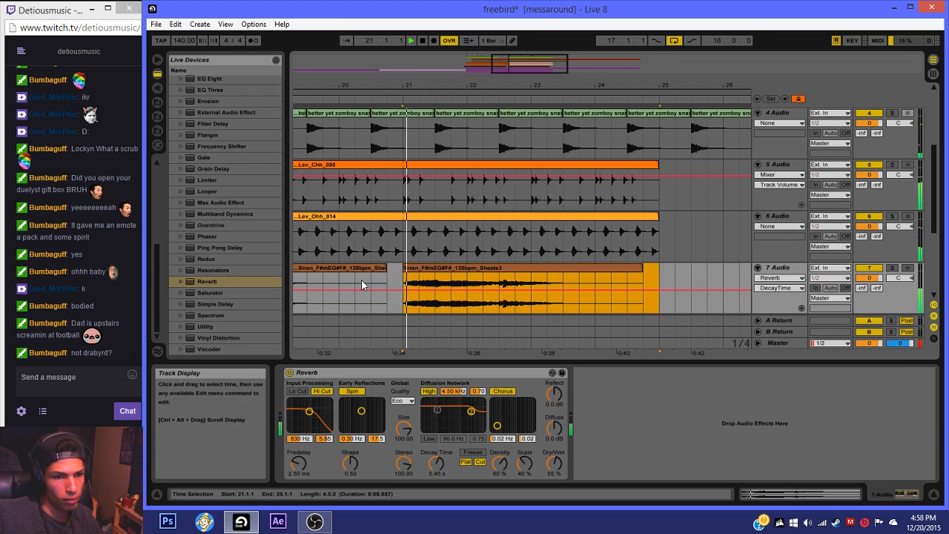
{"action": "left_click", "coordinate": [460, 116]}
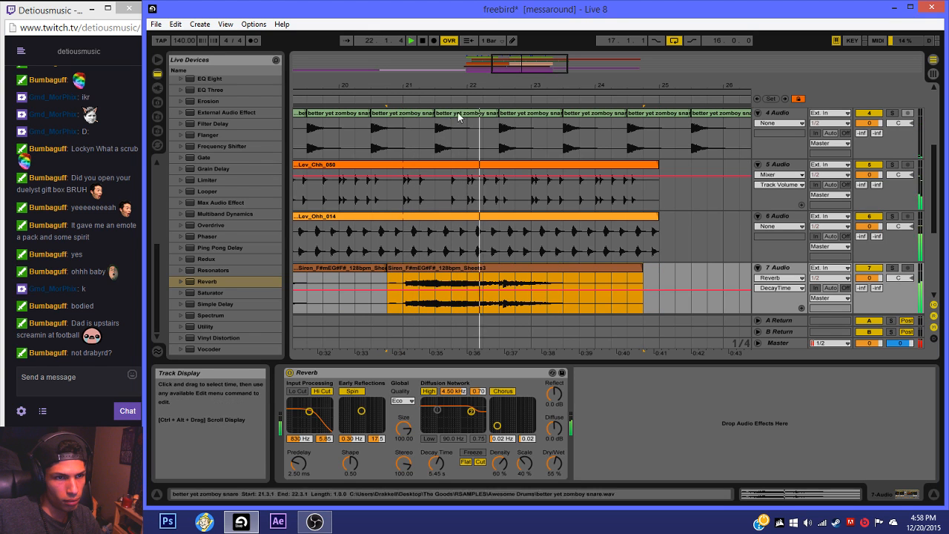
{"action": "left_click_drag", "start_coordinate": [460, 85], "coordinate": [445, 65]}
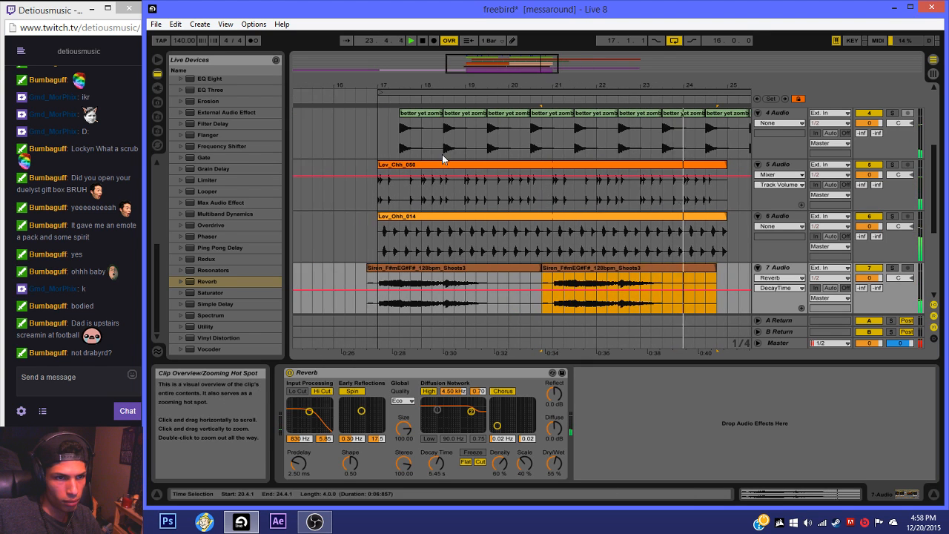
{"action": "left_click", "coordinate": [411, 269]}
{"action": "key", "text": "space"}
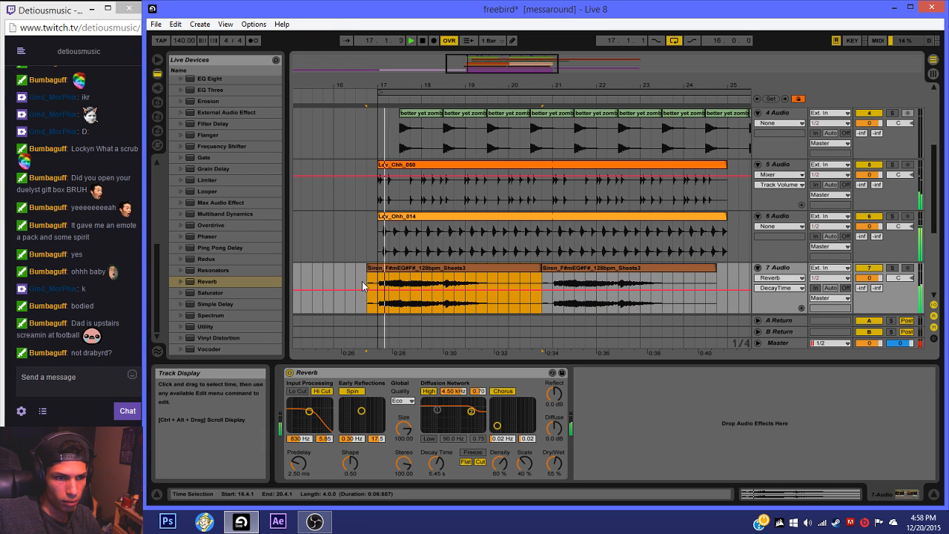
Step: Turn off warping for the first Sheets3 clip and return to track 7's devices
{"action": "double_click", "coordinate": [444, 271]}
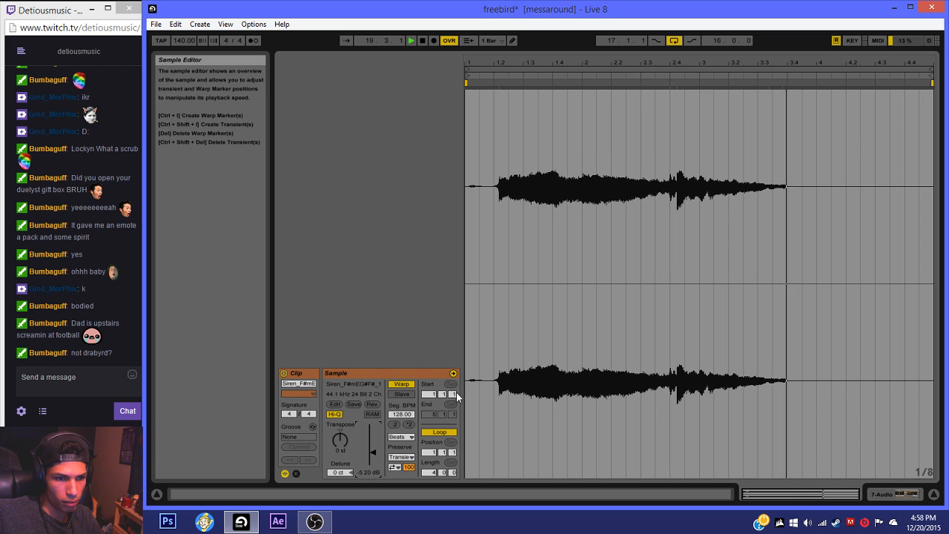
{"action": "left_click", "coordinate": [401, 383]}
{"action": "key", "text": "shift+Tab"}
Step: Add an Auto Filter after the Reverb on track 7 and set it to band-pass
{"action": "scroll", "coordinate": [174, 110], "scroll_direction": "up", "scroll_amount": 3}
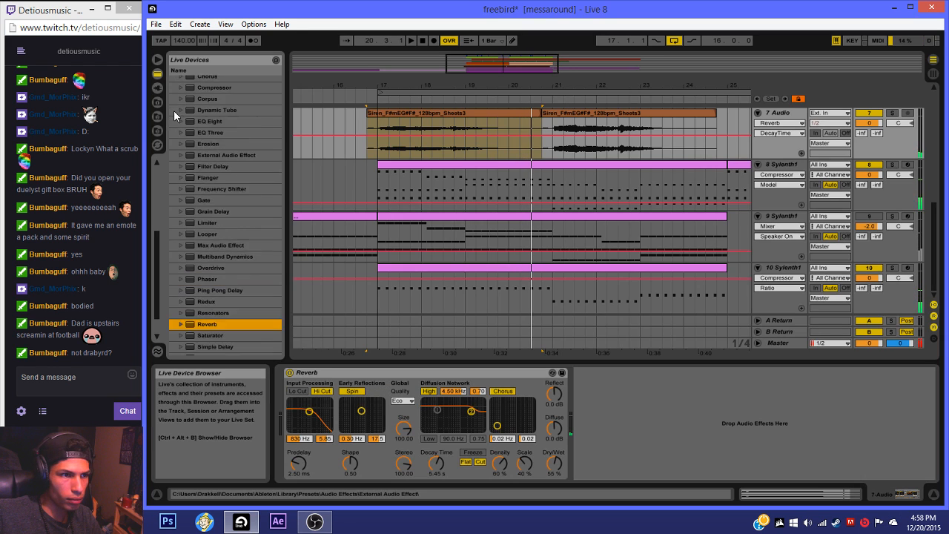
{"action": "scroll", "coordinate": [206, 127], "scroll_direction": "up", "scroll_amount": 1}
{"action": "double_click", "coordinate": [198, 86]}
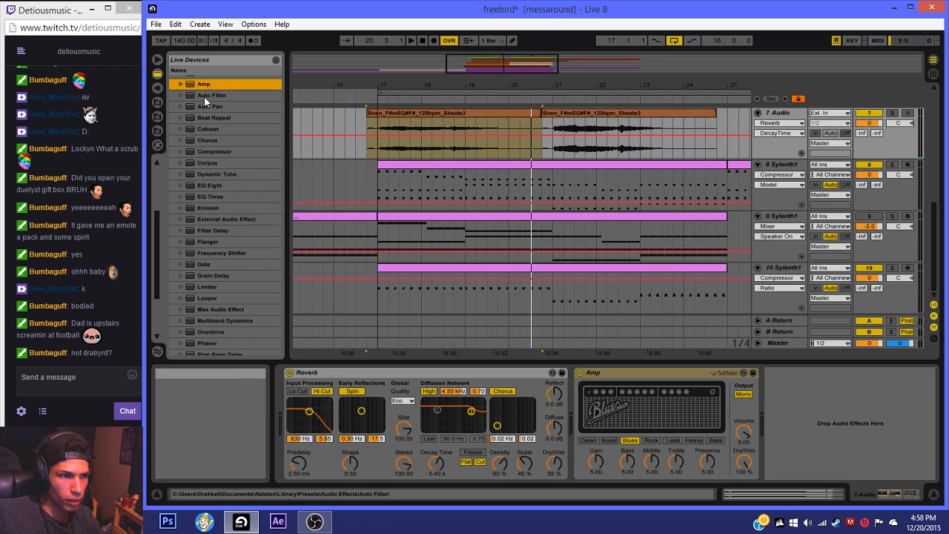
{"action": "double_click", "coordinate": [205, 95]}
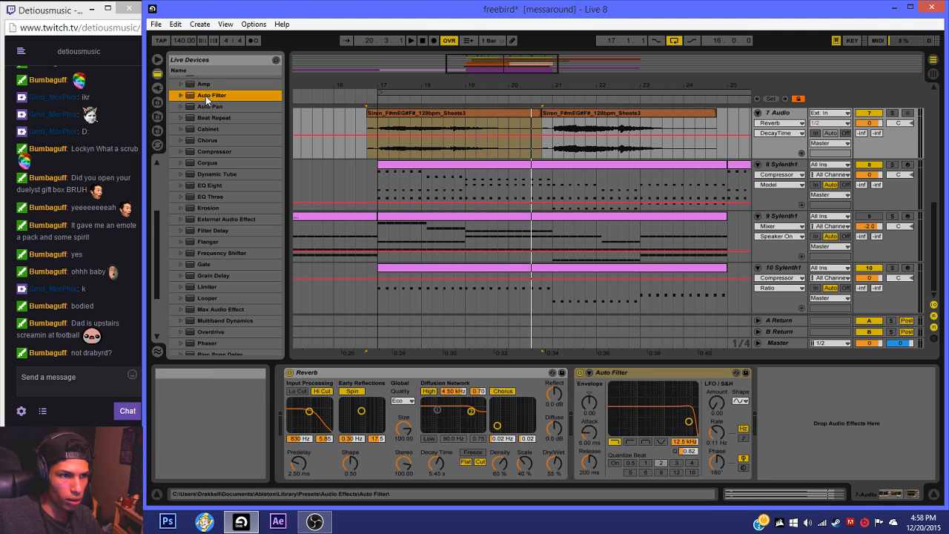
{"action": "left_click", "coordinate": [645, 441]}
Step: Solo track 7 and lower the Auto Filter frequency to 3.59 kHz during playback
{"action": "left_click", "coordinate": [893, 112]}
{"action": "key", "text": "space"}
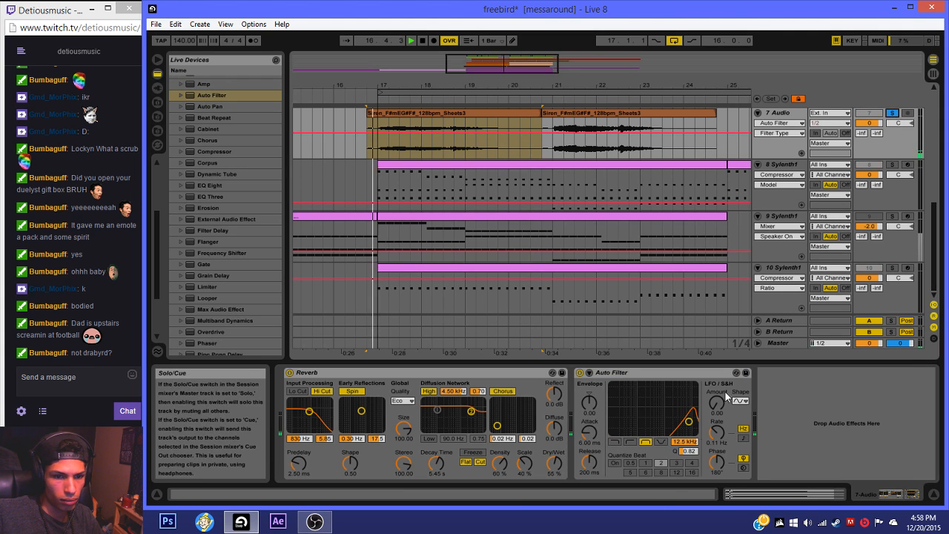
{"action": "left_click_drag", "start_coordinate": [684, 442], "coordinate": [685, 459]}
{"action": "scroll", "coordinate": [415, 201], "scroll_direction": "up", "scroll_amount": 2}
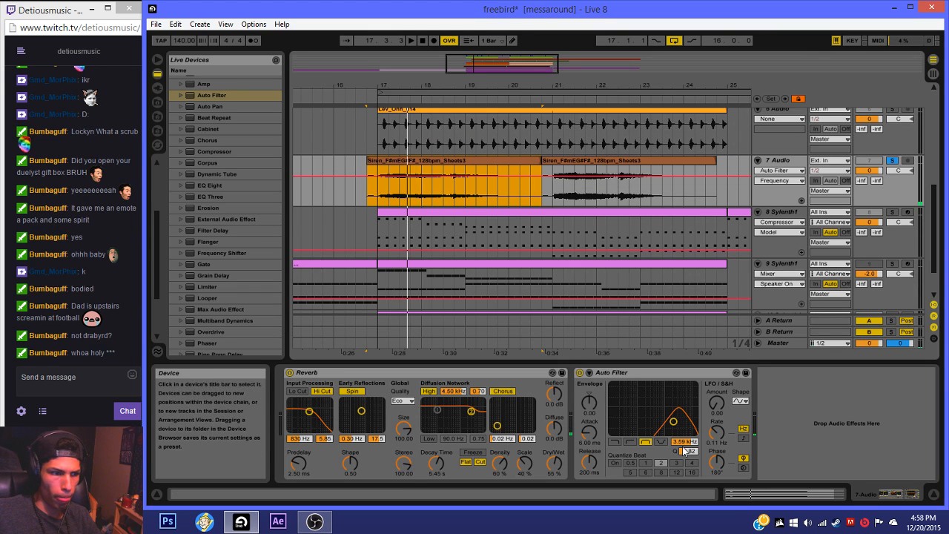
Step: Turn warping back on for the first Sheets3 clip in Beats mode and play it briefly
{"action": "double_click", "coordinate": [434, 161]}
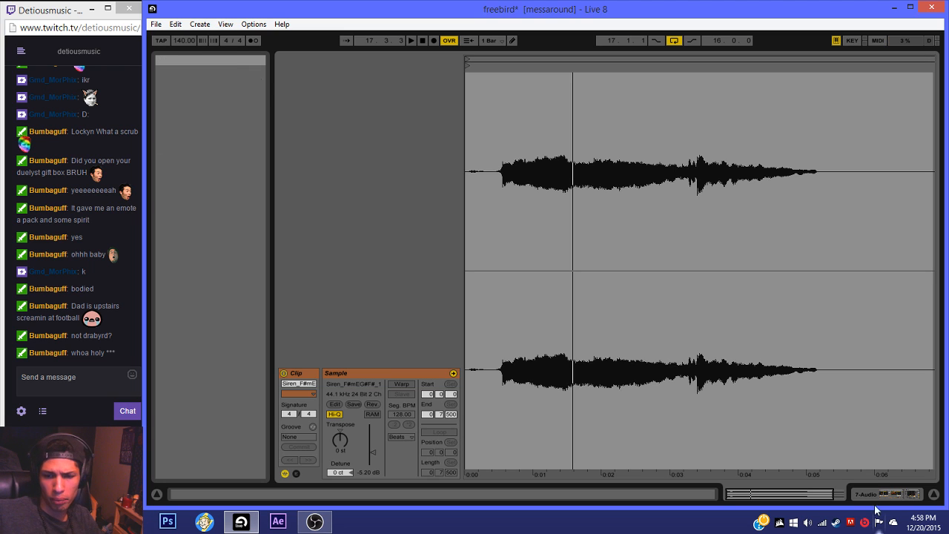
{"action": "left_click", "coordinate": [403, 383]}
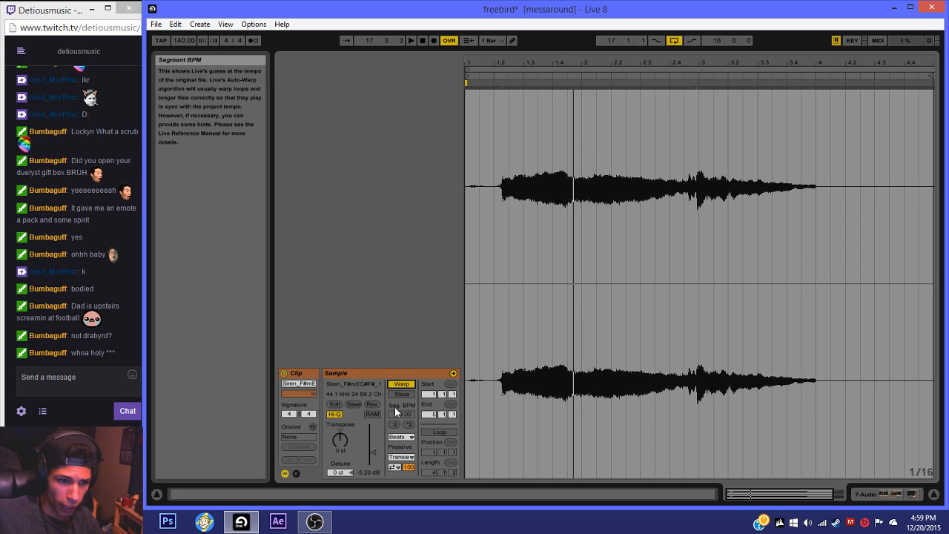
{"action": "left_click", "coordinate": [404, 438]}
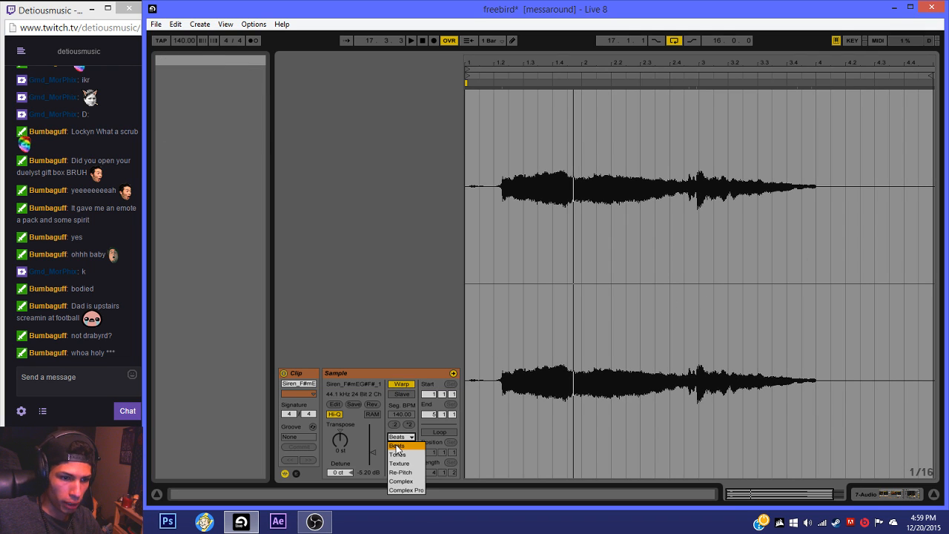
{"action": "left_click", "coordinate": [398, 446]}
{"action": "key", "text": "space"}
{"action": "key", "text": "space"}
Step: Set the clip's Beats warping to preserve 1/16 with forward looping and a transient envelope of 0, and return to track 7's devices
{"action": "left_click", "coordinate": [400, 455]}
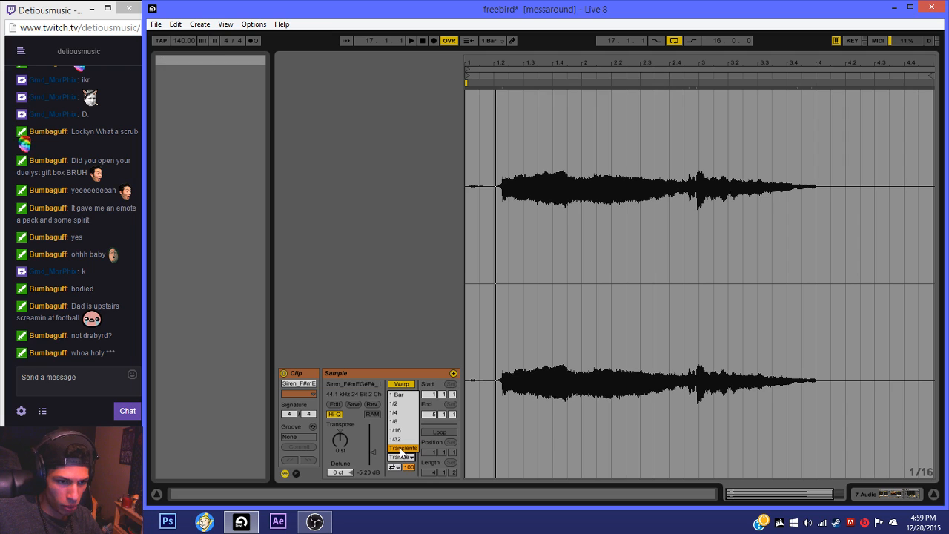
{"action": "left_click", "coordinate": [401, 431]}
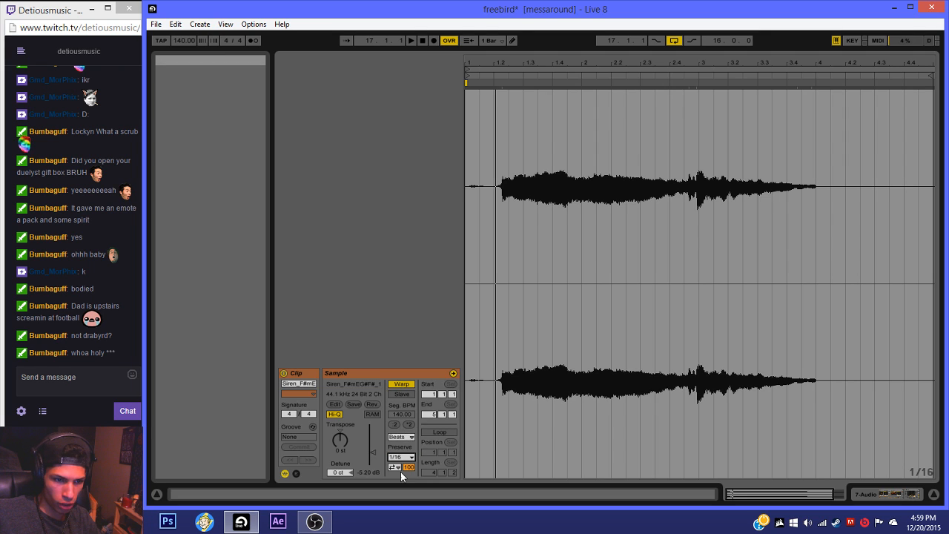
{"action": "key", "text": "space"}
{"action": "left_click_drag", "start_coordinate": [410, 468], "coordinate": [410, 533]}
{"action": "left_click", "coordinate": [396, 468]}
{"action": "left_click", "coordinate": [394, 486]}
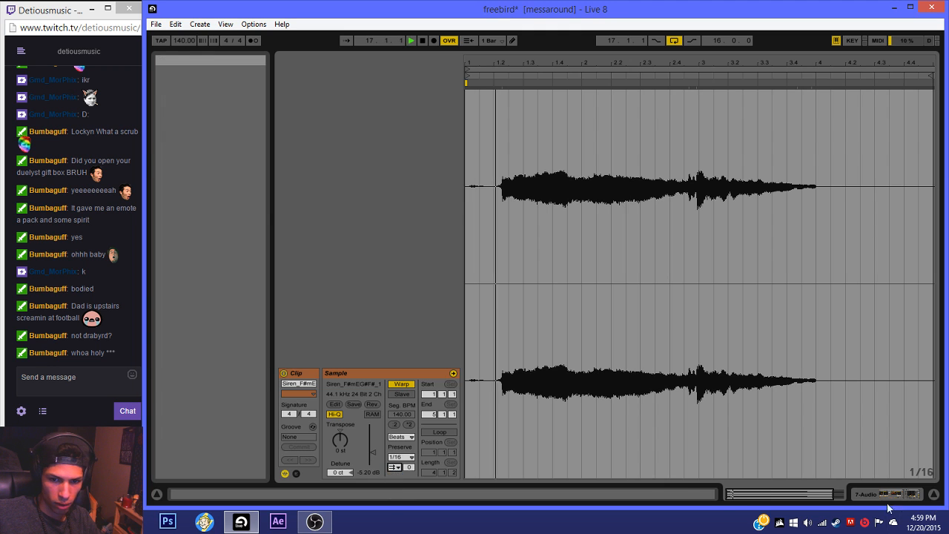
{"action": "key", "text": "Tab"}
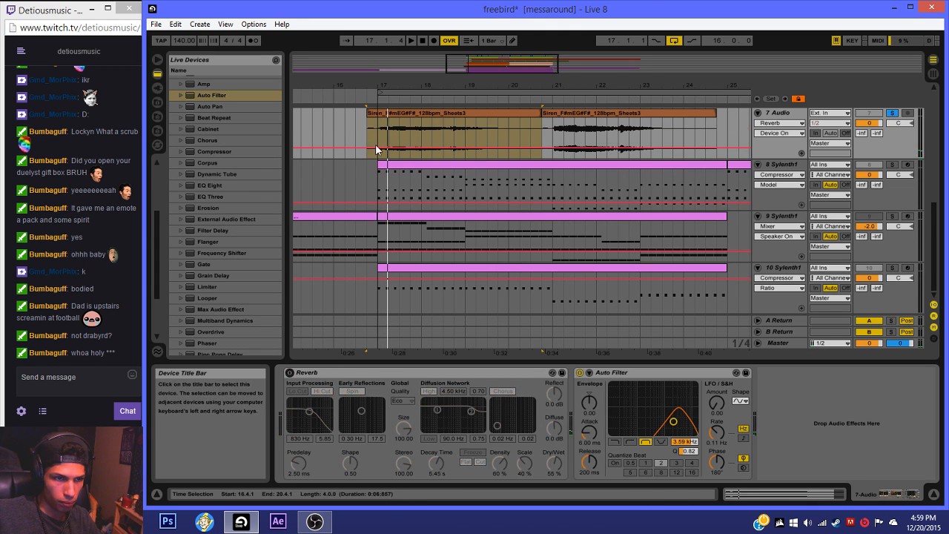
Step: Turn off transient looping for the first Sheets3 clip and set its transient envelope to 13 while auditioning it
{"action": "key", "text": "Tab"}
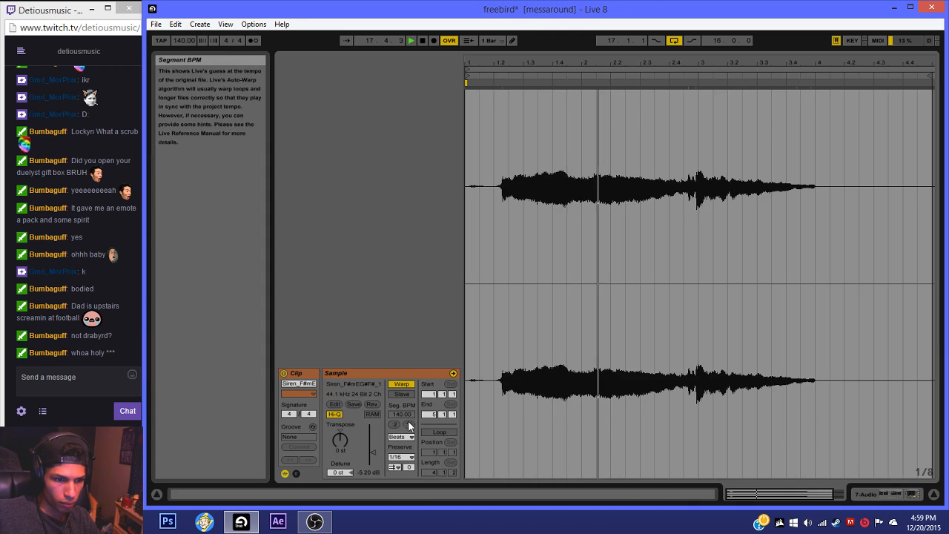
{"action": "key", "text": "space"}
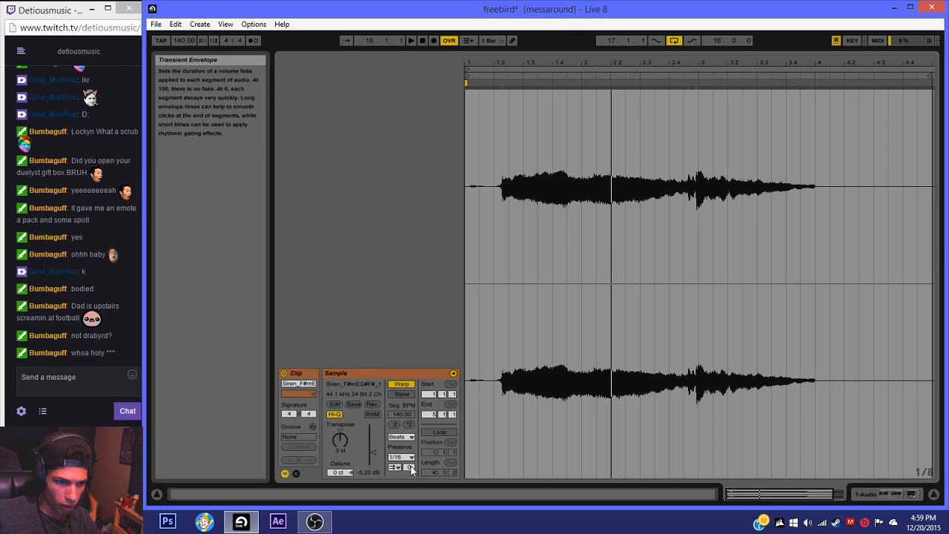
{"action": "left_click", "coordinate": [395, 468]}
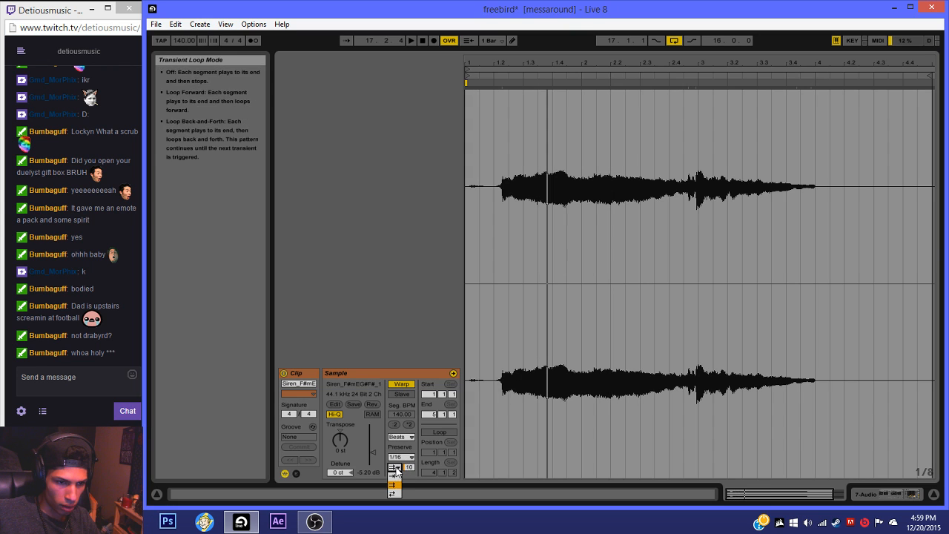
{"action": "key", "text": "space"}
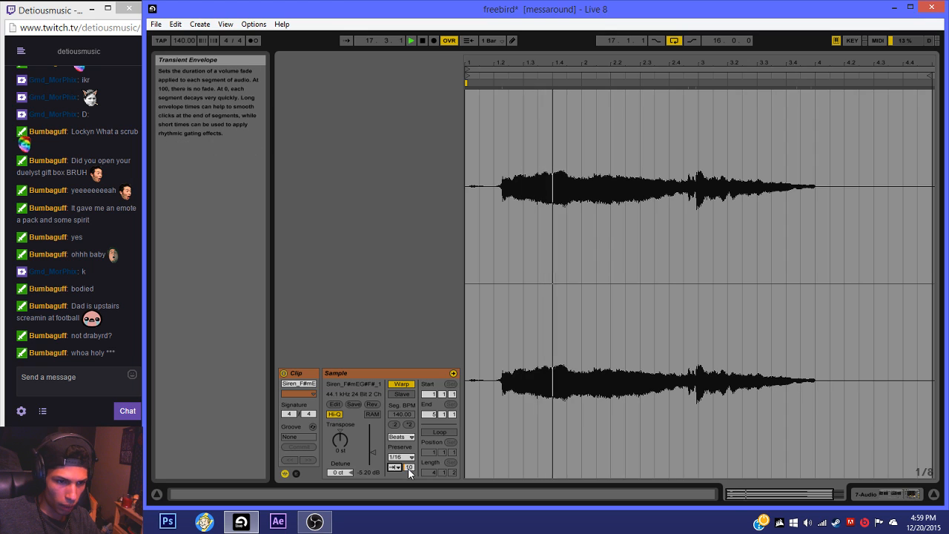
{"action": "mouse_move", "coordinate": [407, 467]}
{"action": "left_mouse_down"}
{"action": "mouse_move", "coordinate": [407, 455]}
{"action": "mouse_move", "coordinate": [407, 467]}
{"action": "left_mouse_up"}
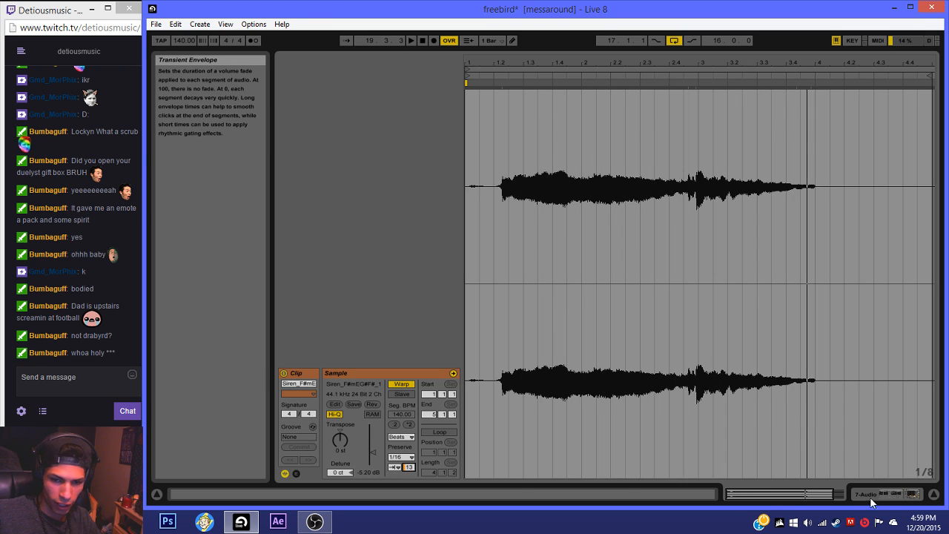
Step: Bypass the Auto Filter on track 7, play the dry Siren sample, and reopen the first Sheets3 clip
{"action": "left_click", "coordinate": [871, 498]}
{"action": "left_click", "coordinate": [580, 373]}
{"action": "key", "text": "space"}
{"action": "left_click", "coordinate": [399, 114]}
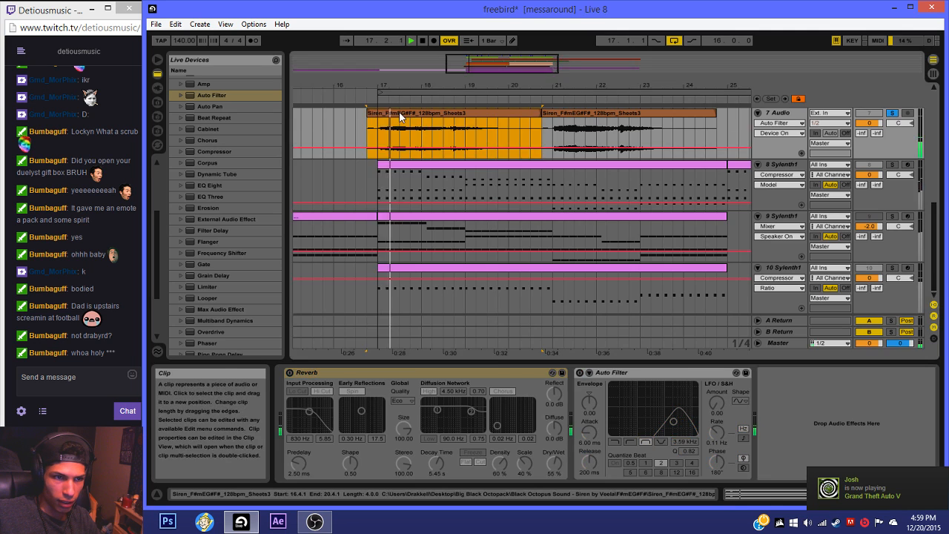
{"action": "double_click", "coordinate": [399, 114]}
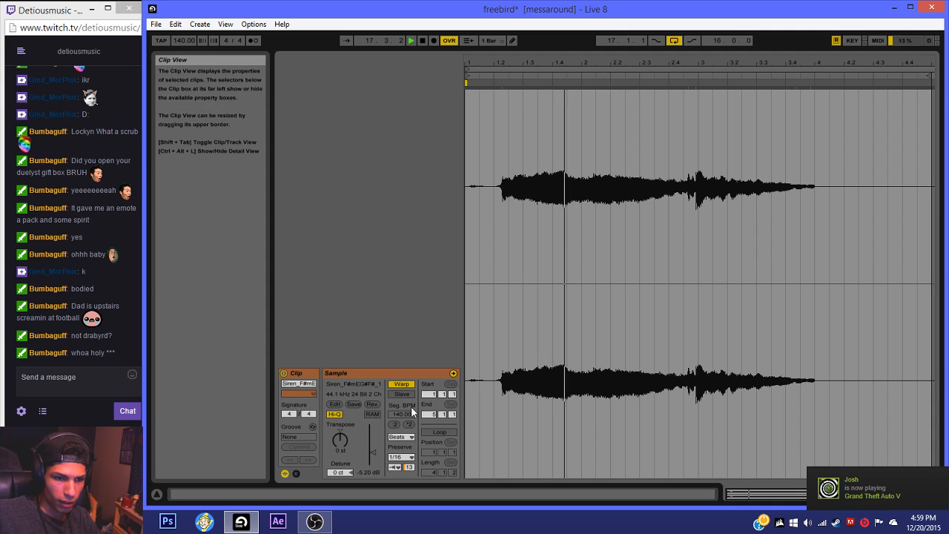
Step: Try the clip's Beats preserve setting at 1/8, return it to 1/16, and lower the transient envelope
{"action": "left_click", "coordinate": [410, 457]}
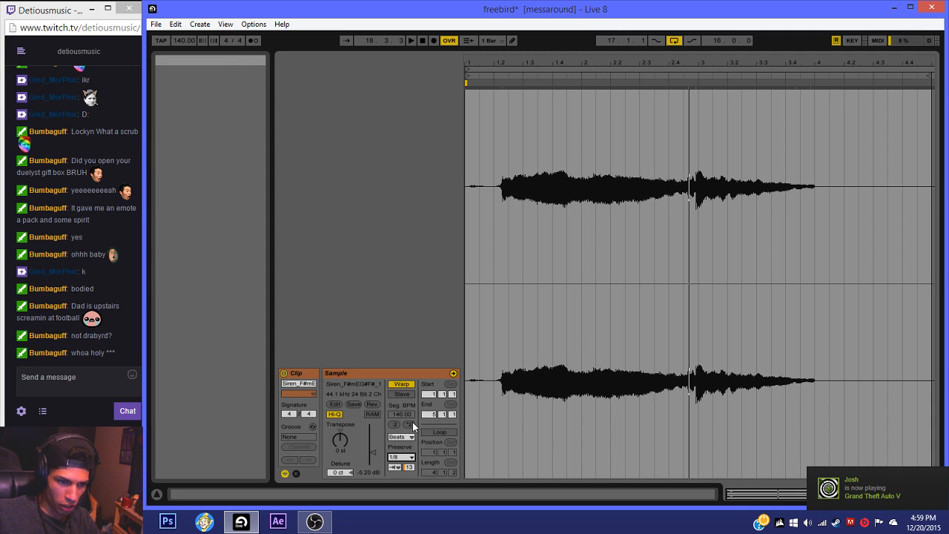
{"action": "left_click", "coordinate": [395, 467]}
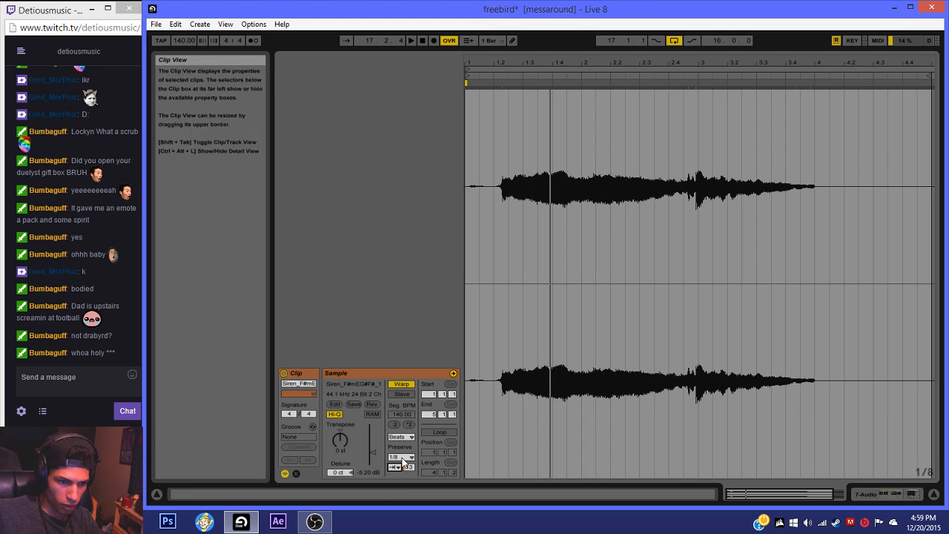
{"action": "left_click", "coordinate": [407, 456]}
{"action": "left_click", "coordinate": [395, 430]}
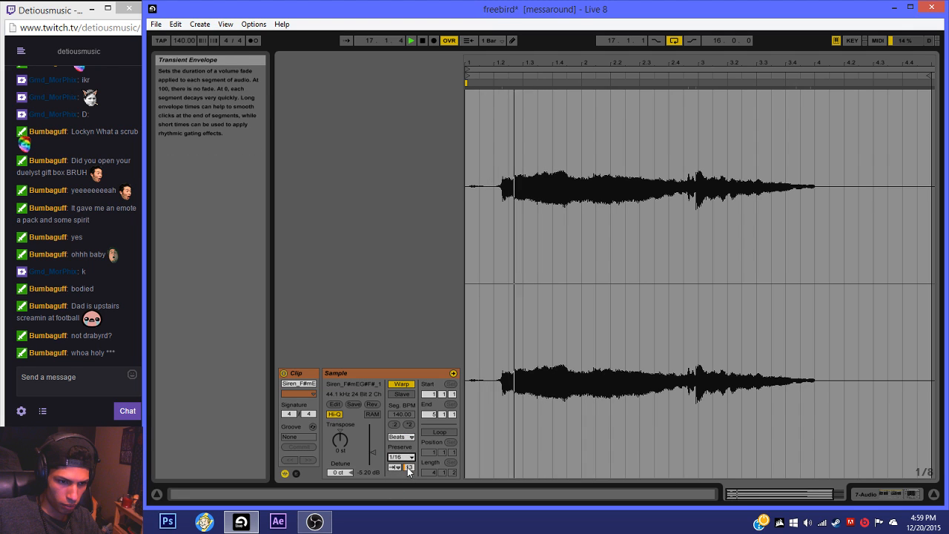
{"action": "left_click_drag", "start_coordinate": [406, 468], "coordinate": [407, 474]}
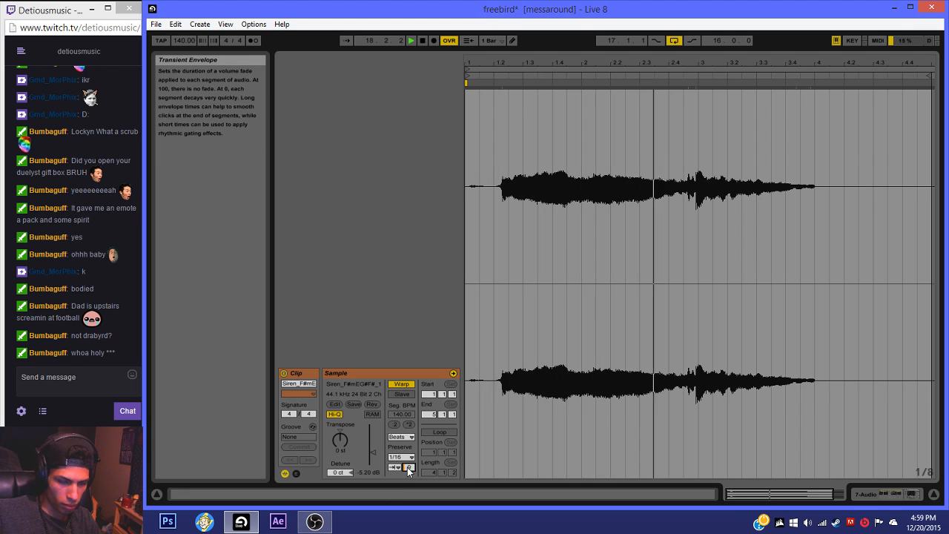
Step: Turn track 7's Auto Filter and Reverb back on and lower the filter frequency to 2.25 kHz during playback
{"action": "left_click", "coordinate": [868, 495]}
{"action": "left_click", "coordinate": [579, 373]}
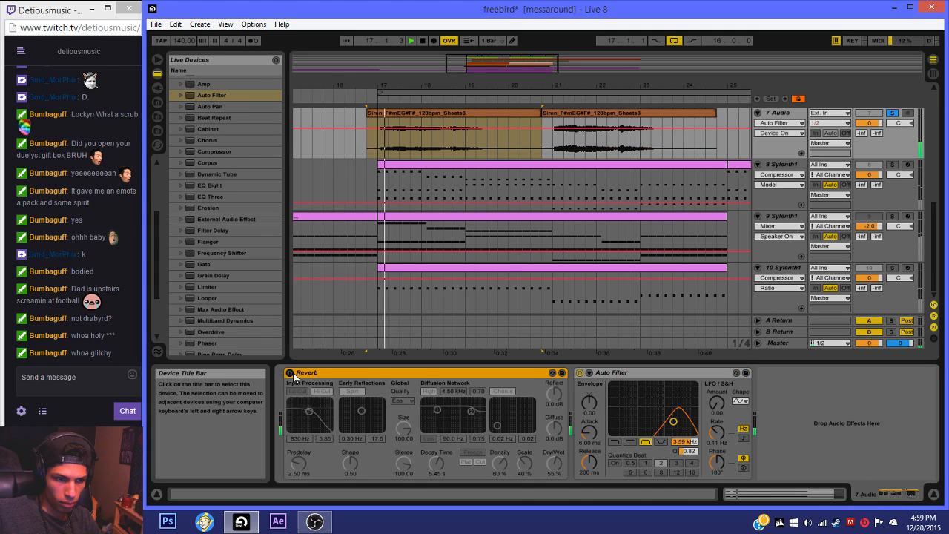
{"action": "left_click", "coordinate": [290, 373]}
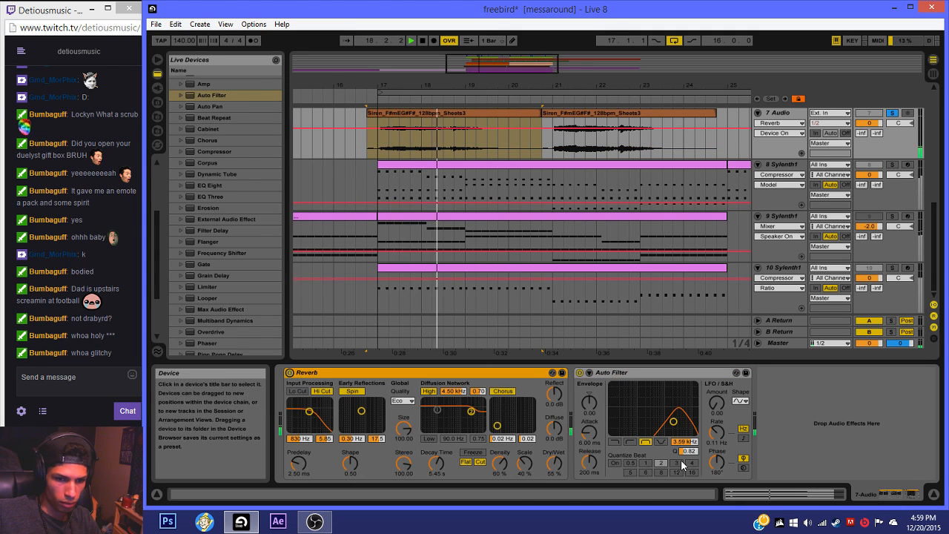
{"action": "left_click", "coordinate": [685, 441]}
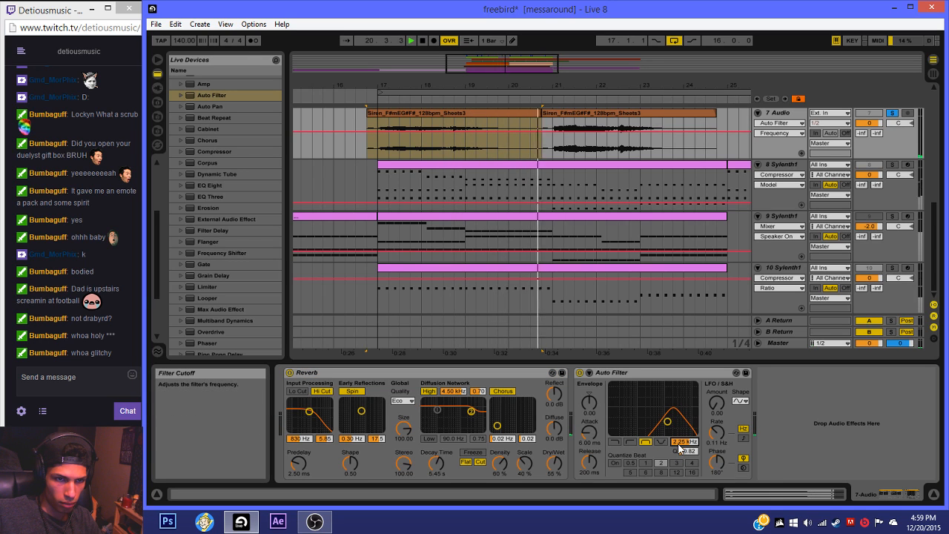
{"action": "key", "text": "space"}
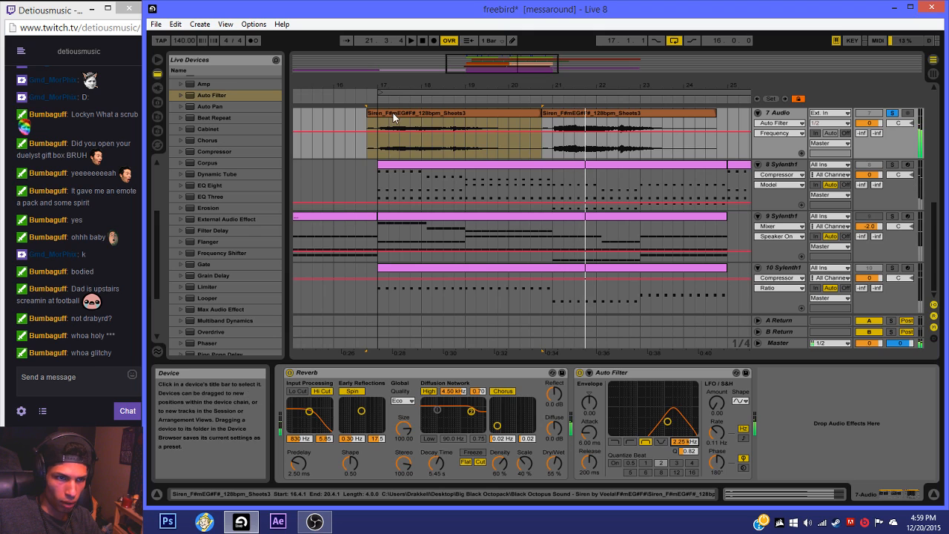
Step: Try to extend the first Sheets3 clip to bar 21 and duplicate it after itself
{"action": "left_click", "coordinate": [395, 113]}
{"action": "left_click_drag", "start_coordinate": [541, 113], "coordinate": [546, 113]}
{"action": "key", "text": "ctrl+d"}
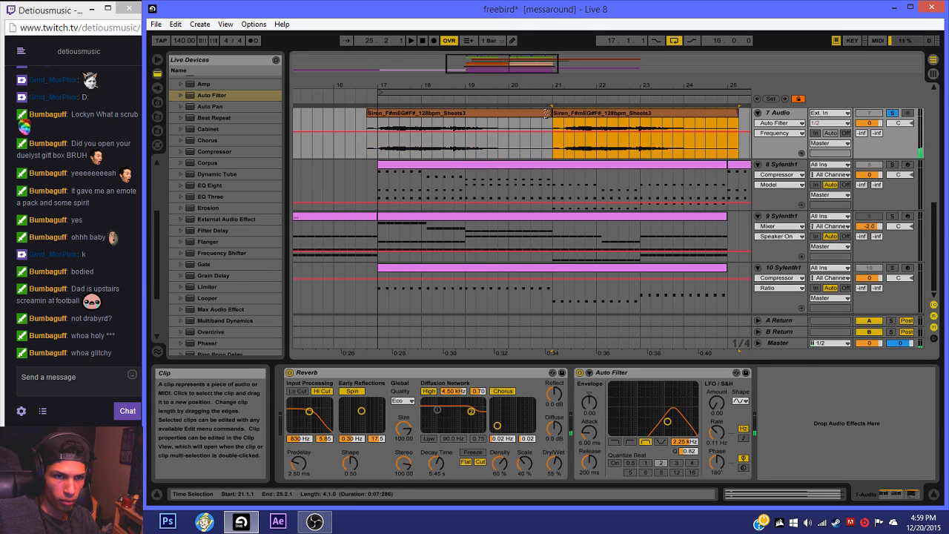
{"action": "left_click", "coordinate": [492, 115]}
{"action": "key", "text": "ctrl+z"}
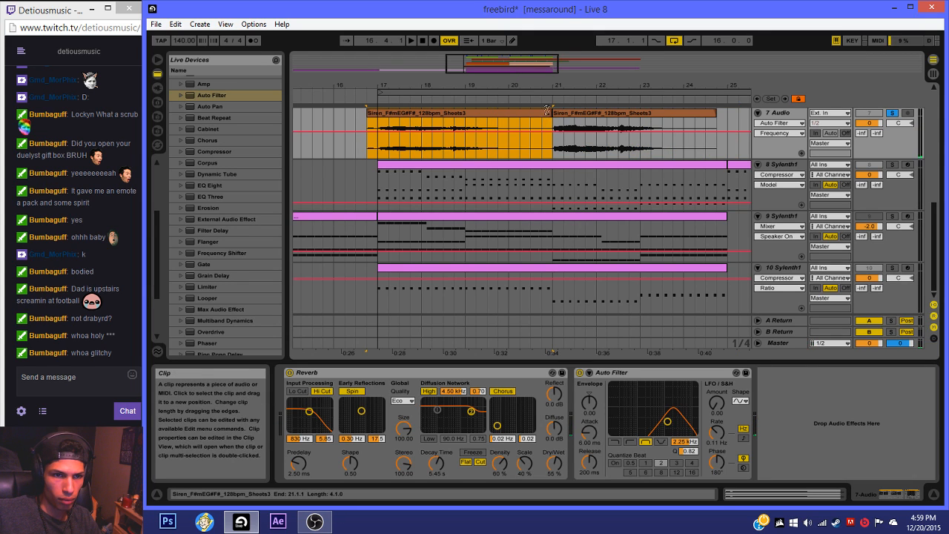
Step: Duplicate the bar 17 to 21 range of track 7 so the Sheets3 sample repeats from bar 21
{"action": "left_click_drag", "start_coordinate": [552, 130], "coordinate": [381, 138]}
{"action": "key", "text": "ctrl+d"}
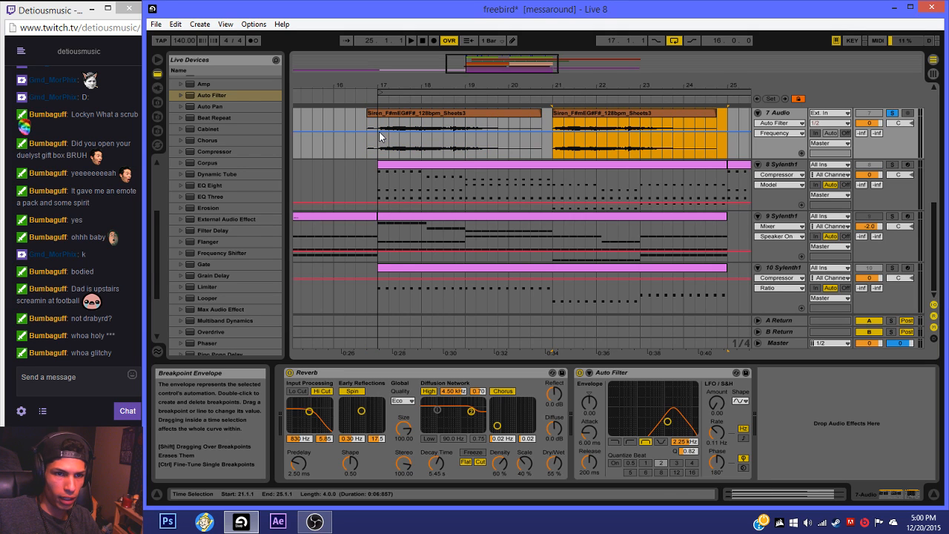
{"action": "left_click", "coordinate": [366, 117]}
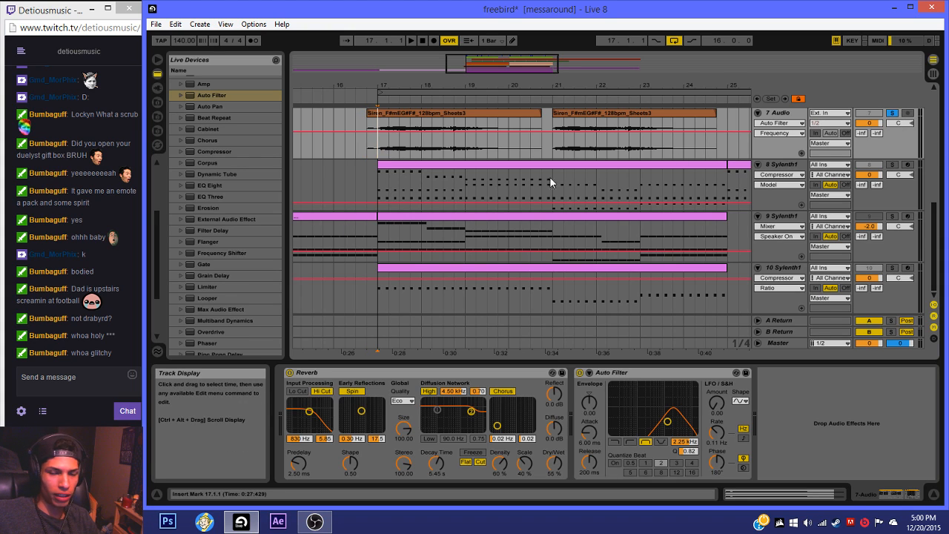
Step: Unsolo track 7 and, with the full mix playing, set its Reverb decay time to 7.15 s and Reflect to 2.3 dB
{"action": "left_click", "coordinate": [890, 114]}
{"action": "key", "text": "space"}
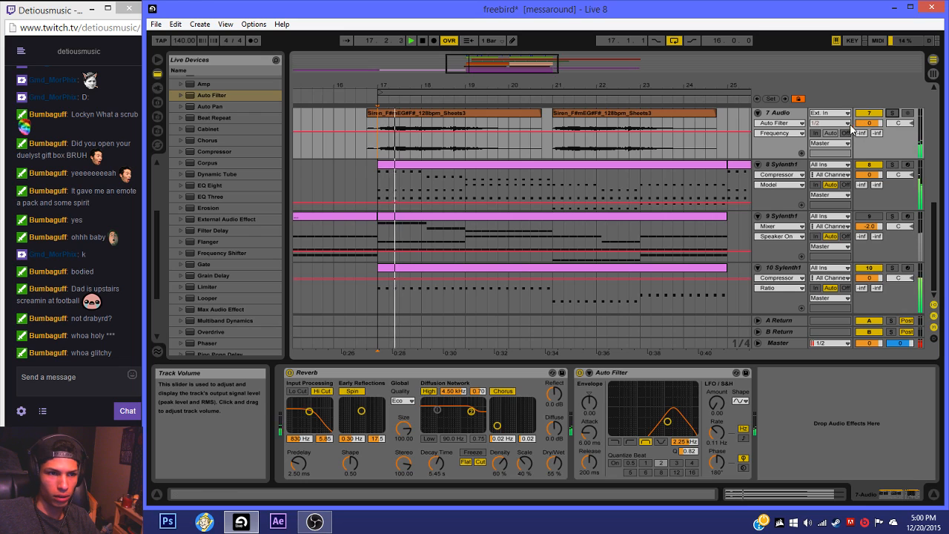
{"action": "left_click", "coordinate": [452, 123]}
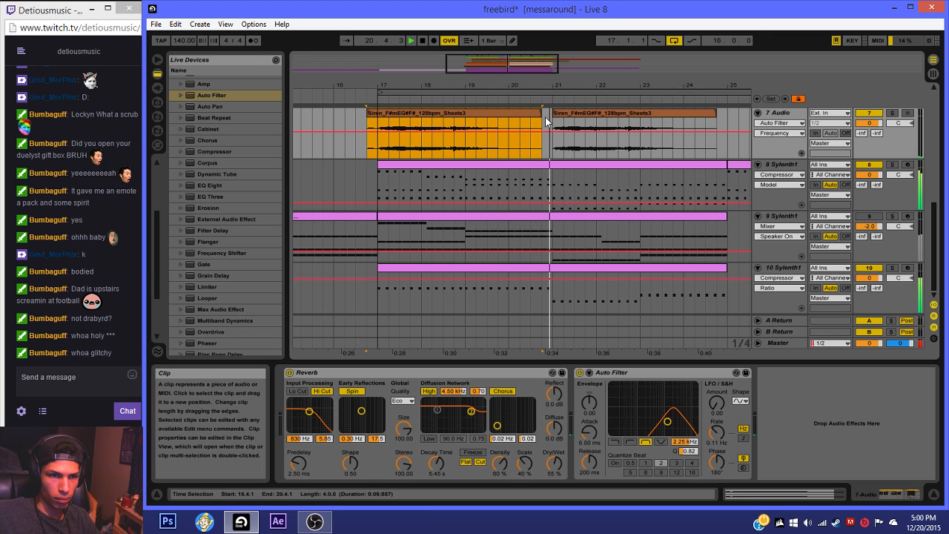
{"action": "left_click", "coordinate": [436, 465]}
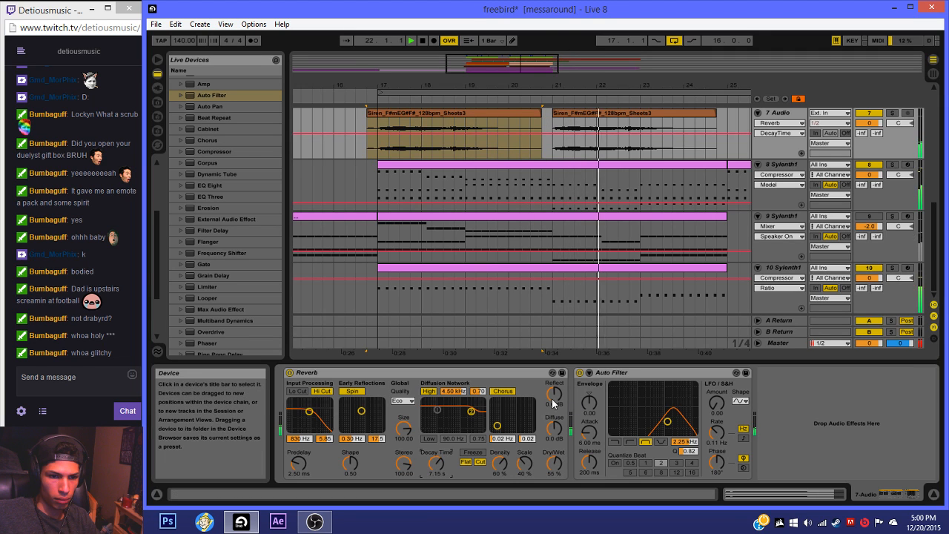
{"action": "left_click_drag", "start_coordinate": [554, 398], "coordinate": [554, 387]}
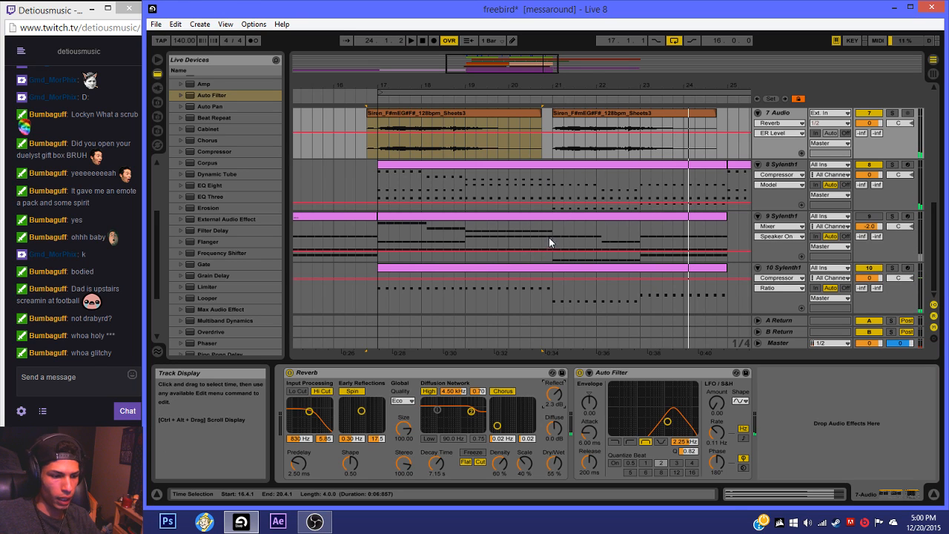
Step: Play from just before the vocal, then trim the first Sheets3 clip's start to bar 17 and extend its end to bar 21
{"action": "left_click", "coordinate": [356, 141]}
{"action": "key", "text": "space"}
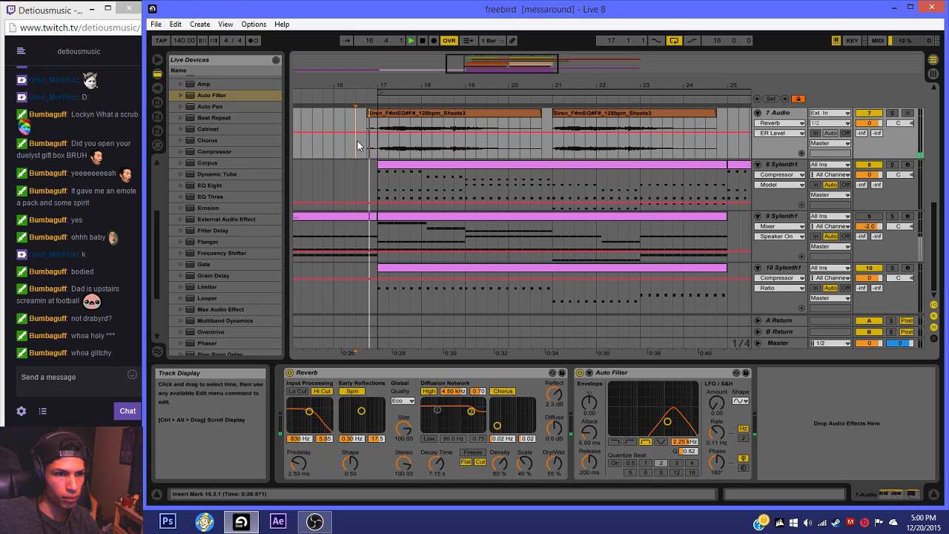
{"action": "left_click", "coordinate": [369, 134]}
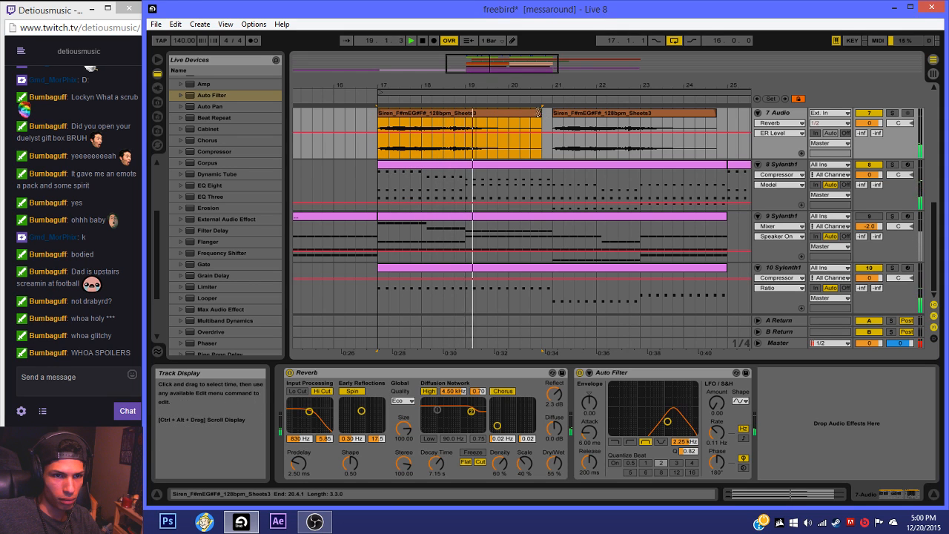
{"action": "left_click_drag", "start_coordinate": [539, 112], "coordinate": [549, 114]}
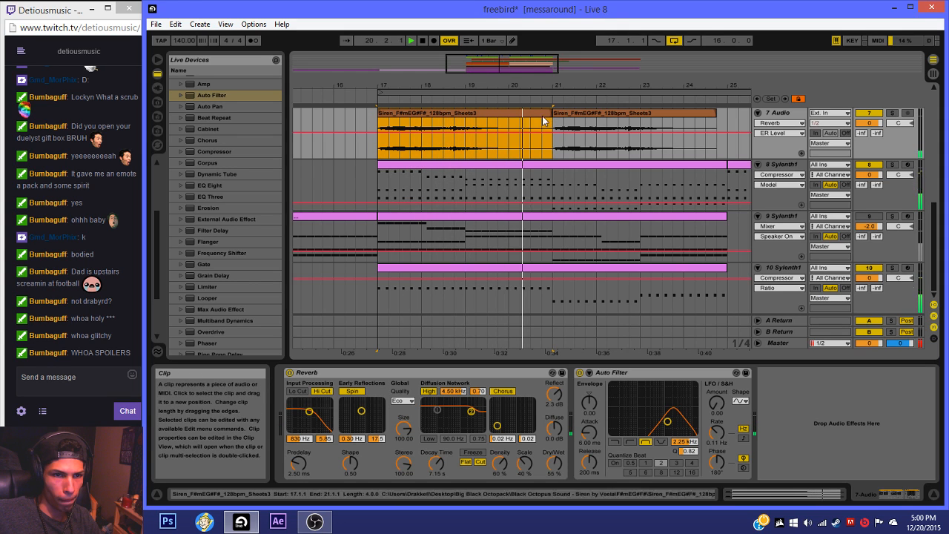
Step: Extend the second Sheets3 clip to bar 25 and duplicate it to bar 25
{"action": "left_click_drag", "start_coordinate": [507, 64], "coordinate": [544, 69]}
{"action": "left_click_drag", "start_coordinate": [546, 113], "coordinate": [555, 115]}
{"action": "key", "text": "ctrl+d"}
Step: Add a kick hit at bar 25 on the kick track
{"action": "scroll", "coordinate": [582, 164], "scroll_direction": "up", "scroll_amount": 2}
{"action": "scroll", "coordinate": [564, 181], "scroll_direction": "up", "scroll_amount": 6}
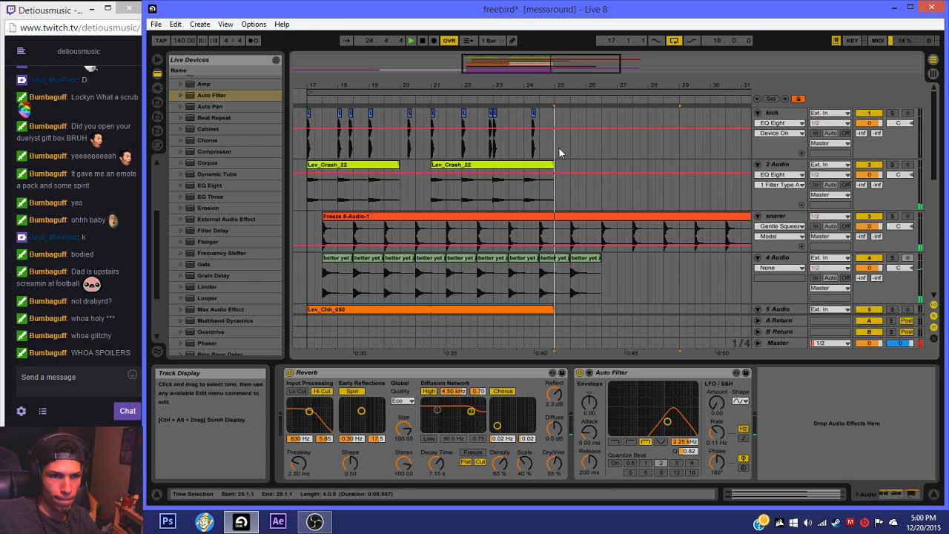
{"action": "left_click", "coordinate": [560, 149]}
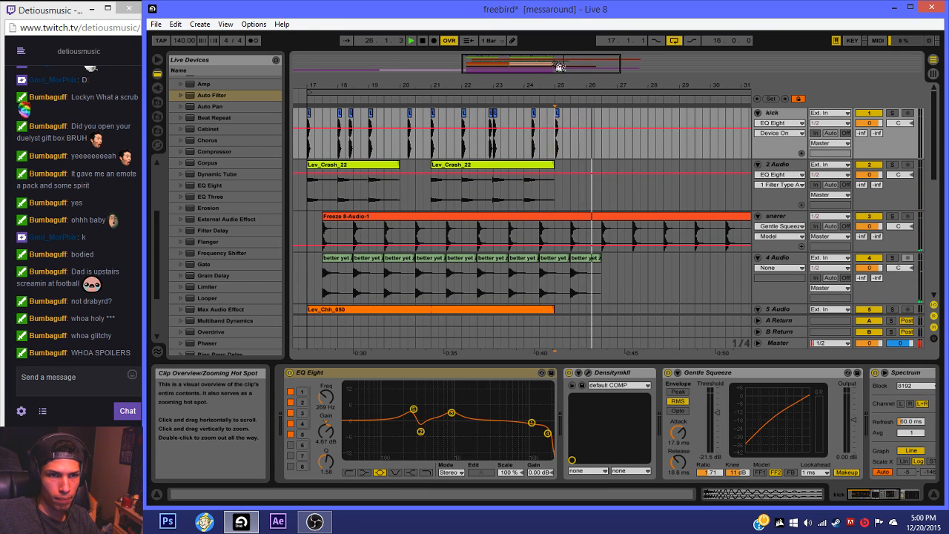
Step: Solo track 8 and play its Sylenth1 clip from bar 25
{"action": "left_click_drag", "start_coordinate": [559, 67], "coordinate": [583, 58]}
{"action": "scroll", "coordinate": [519, 222], "scroll_direction": "down", "scroll_amount": 6}
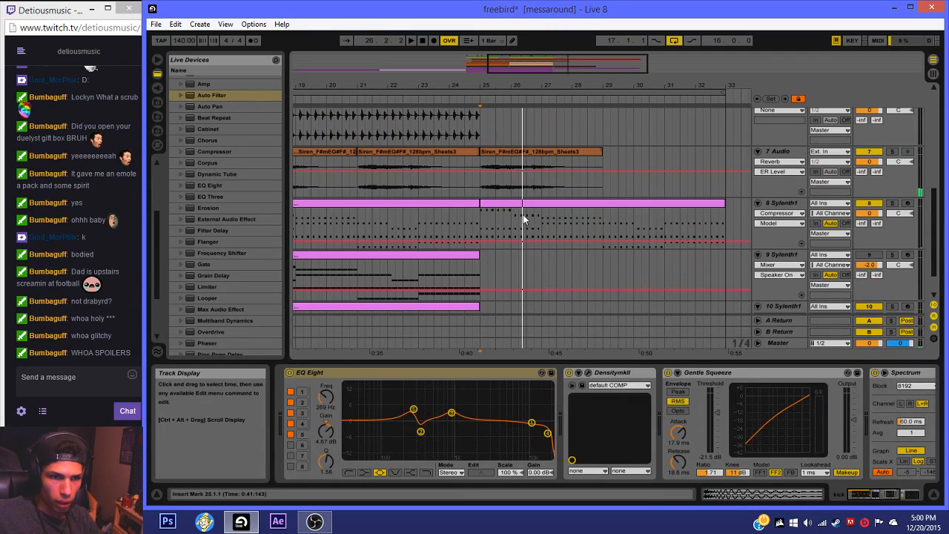
{"action": "left_click", "coordinate": [522, 214]}
{"action": "key", "text": "space"}
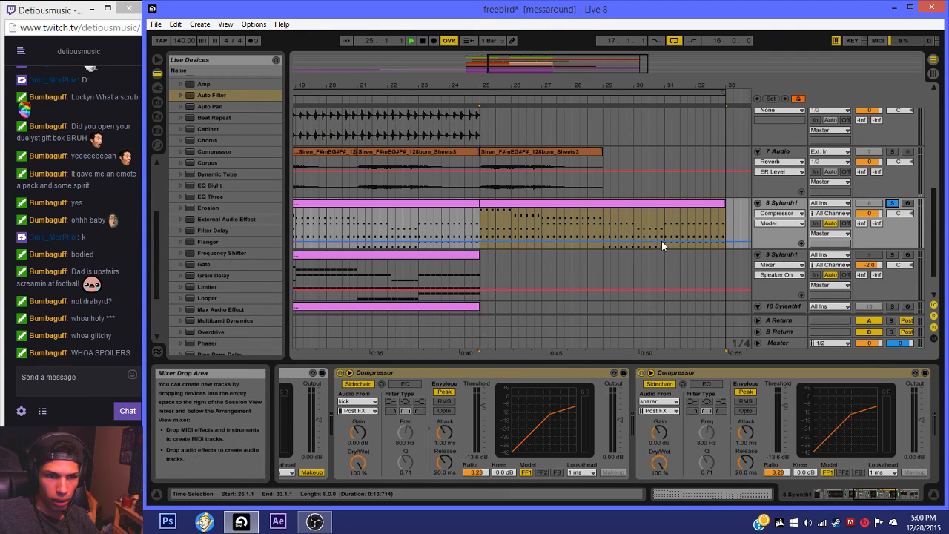
Step: Open track 8's MIDI clip at bar 25 and examine its chord notes with a brief playback
{"action": "double_click", "coordinate": [501, 211]}
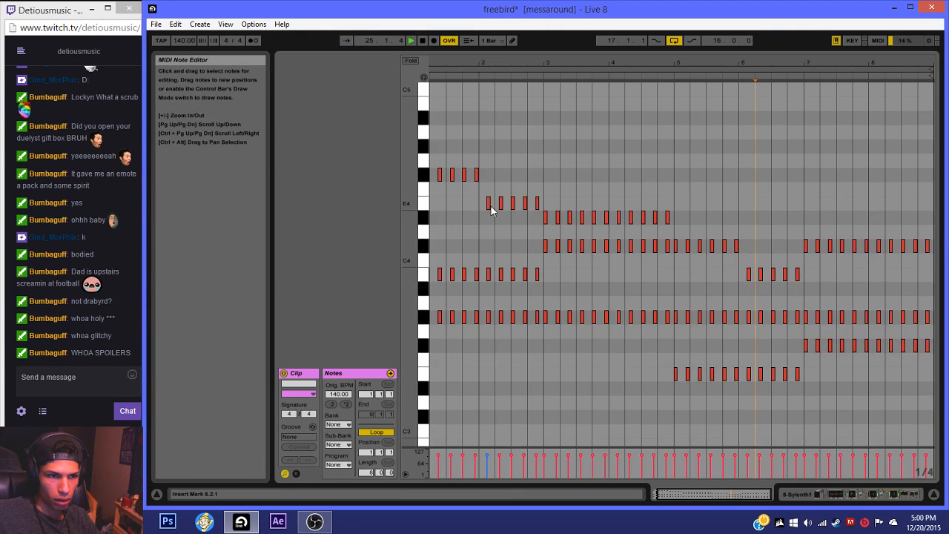
{"action": "key", "text": "space"}
{"action": "scroll", "coordinate": [754, 440], "scroll_direction": "up", "scroll_amount": 2}
{"action": "scroll", "coordinate": [593, 349], "scroll_direction": "up", "scroll_amount": 2}
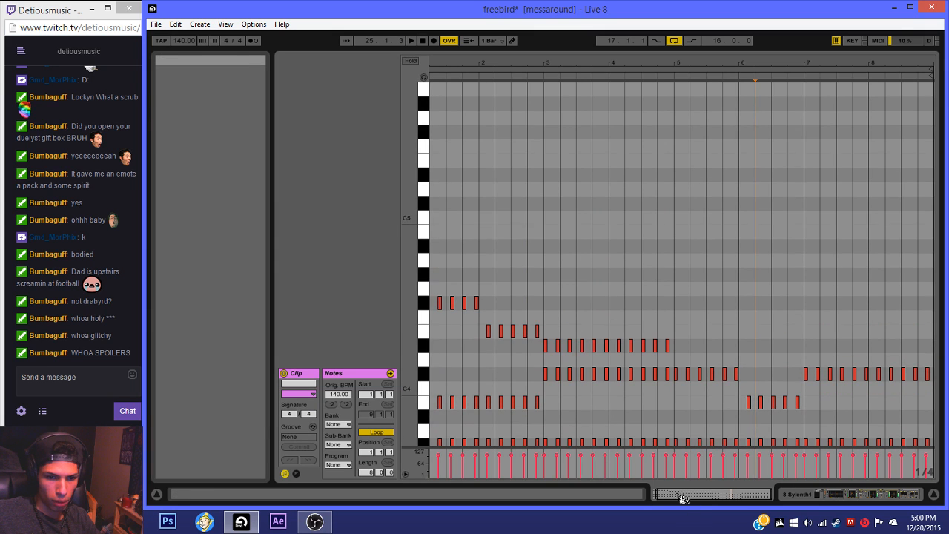
{"action": "left_click_drag", "start_coordinate": [682, 497], "coordinate": [682, 474]}
{"action": "key", "text": "space"}
Step: Insert a new MIDI track below track 8 and load Sylenth1 on it
{"action": "left_click", "coordinate": [872, 495]}
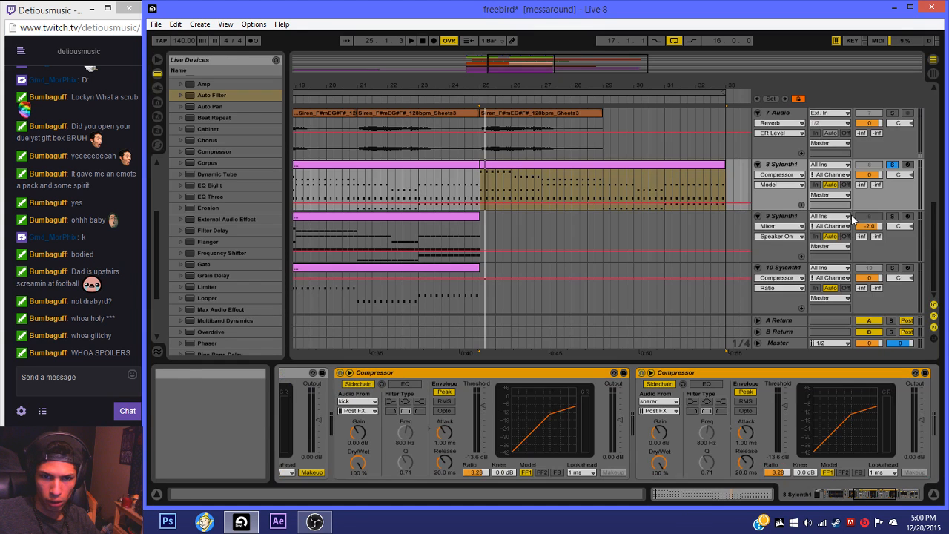
{"action": "right_click", "coordinate": [787, 163]}
{"action": "left_click", "coordinate": [836, 257]}
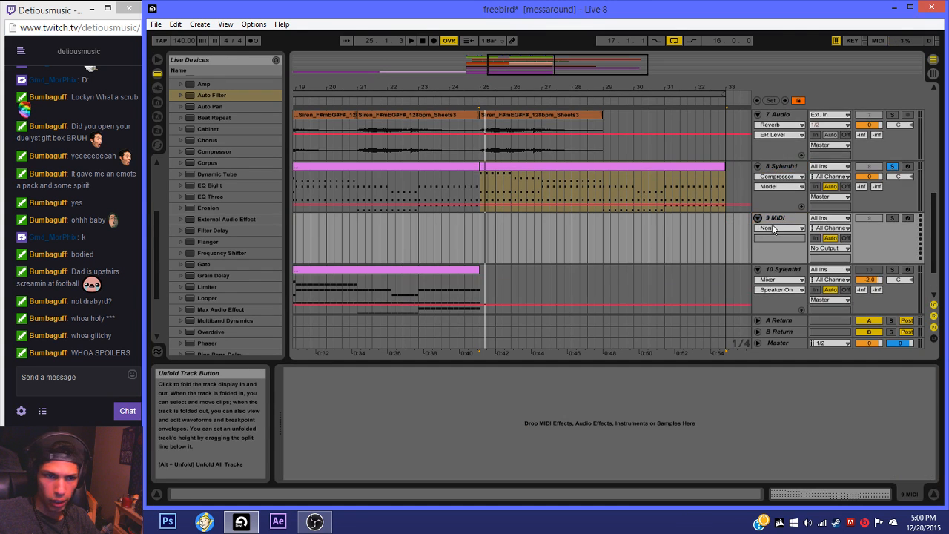
{"action": "left_click", "coordinate": [157, 88]}
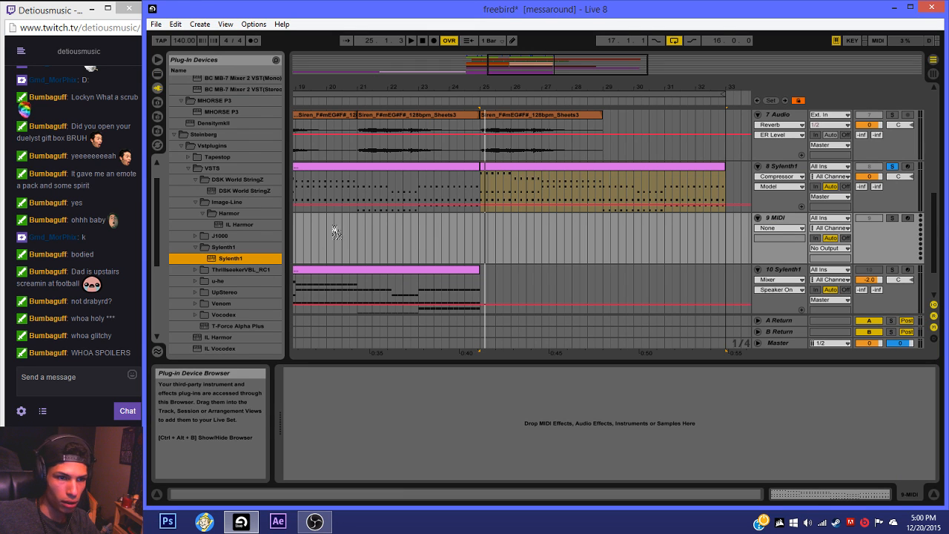
{"action": "left_click_drag", "start_coordinate": [335, 231], "coordinate": [486, 232]}
Step: Load the PAD - Into The Night preset into the new track's Sylenth1
{"action": "left_click", "coordinate": [461, 186]}
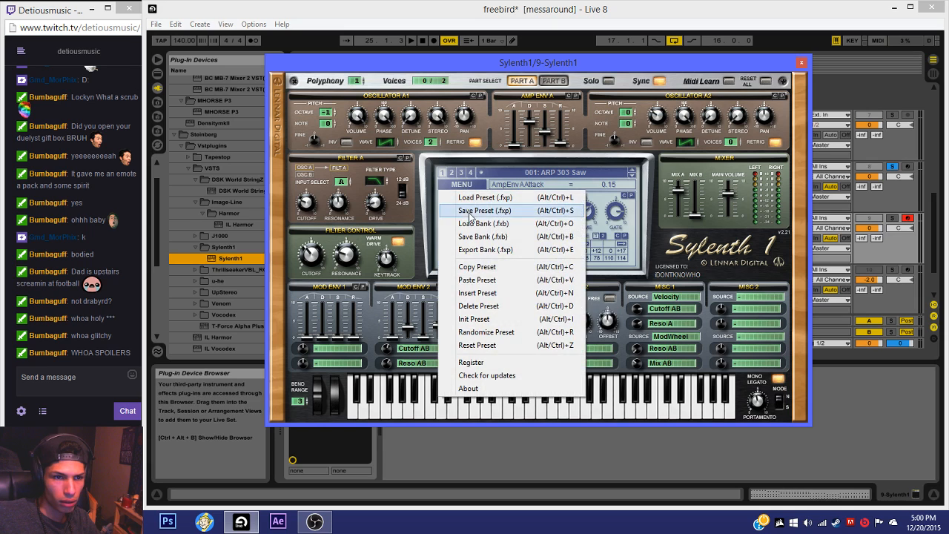
{"action": "left_click", "coordinate": [473, 197]}
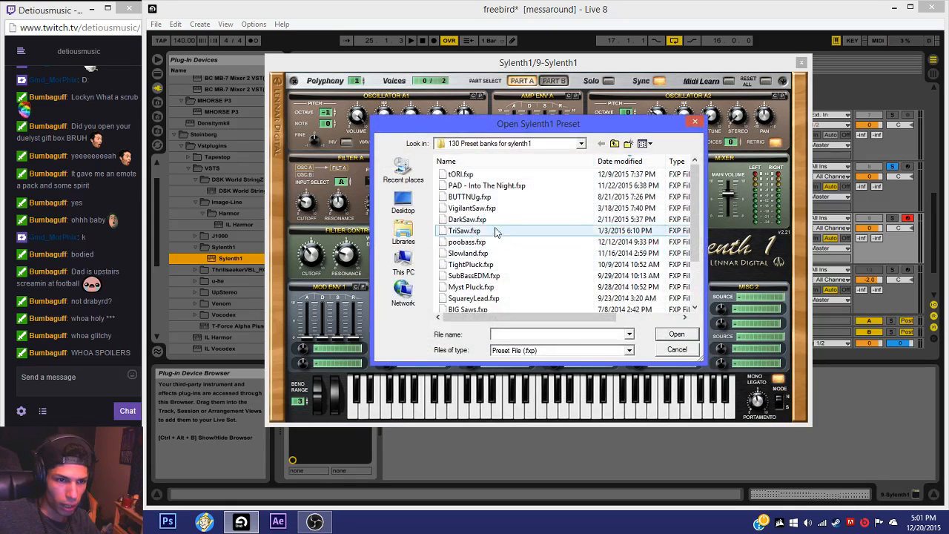
{"action": "left_click", "coordinate": [480, 265]}
{"action": "scroll", "coordinate": [483, 271], "scroll_direction": "down", "scroll_amount": 1}
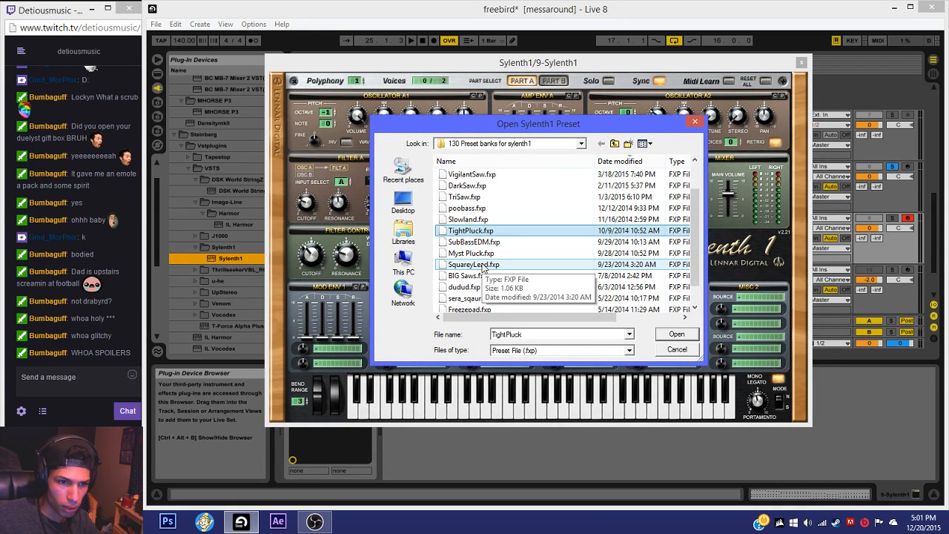
{"action": "double_click", "coordinate": [484, 265]}
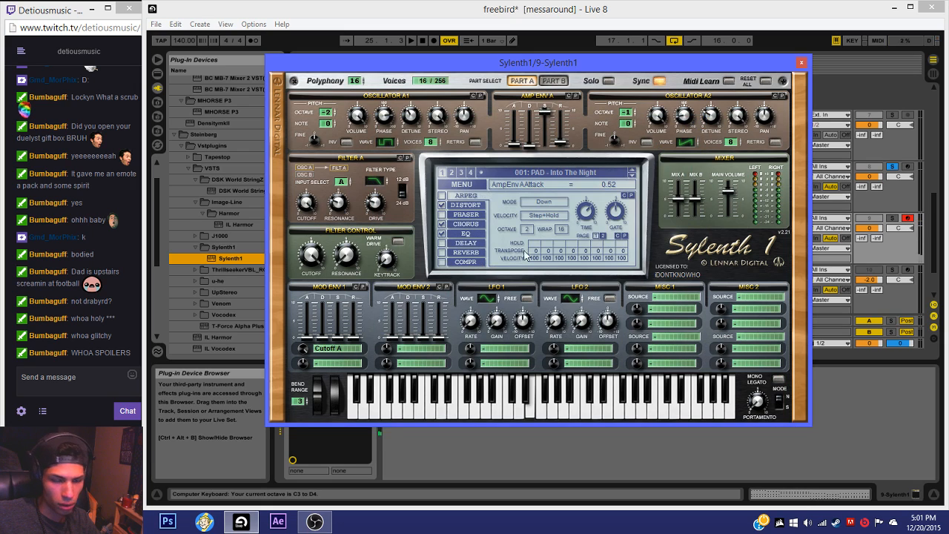
Step: Solo track 9 and audition the pad preset in higher octaves of the computer MIDI keyboard
{"action": "left_click", "coordinate": [892, 218]}
{"action": "key", "text": "x"}
{"action": "key", "text": "x"}
{"action": "key", "text": "x"}
{"action": "key", "text": "x"}
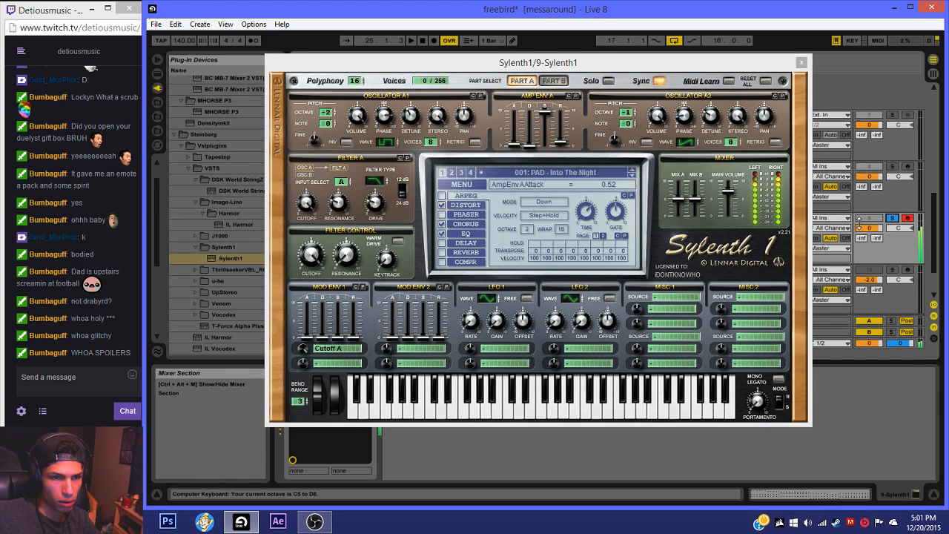
Step: Load the sera_sqaura.fxp preset into track 9's Sylenth1
{"action": "left_click", "coordinate": [461, 184]}
{"action": "left_click", "coordinate": [467, 194]}
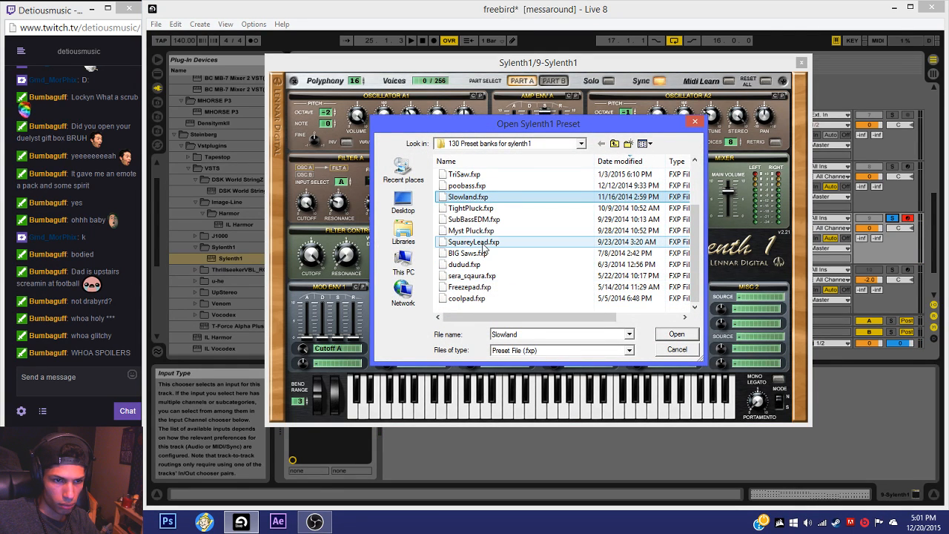
{"action": "scroll", "coordinate": [474, 239], "scroll_direction": "up", "scroll_amount": 2}
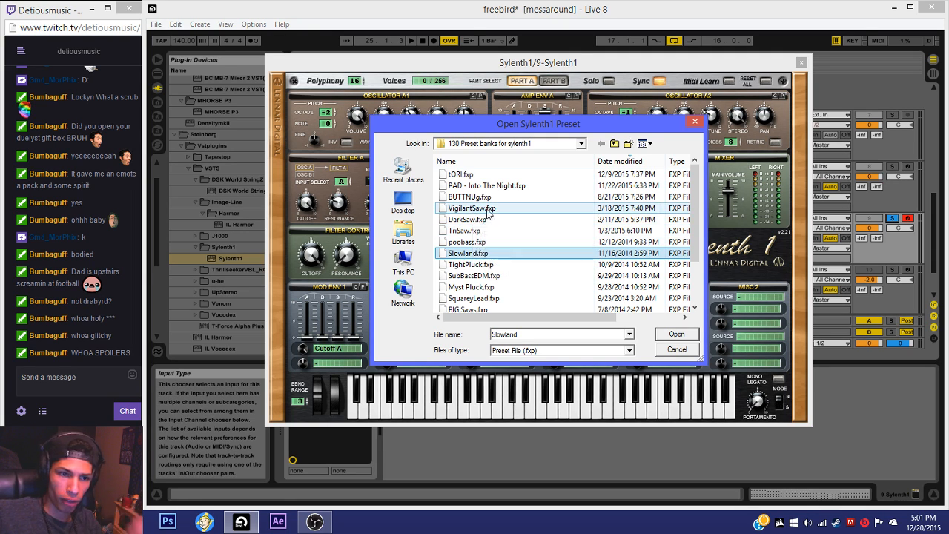
{"action": "scroll", "coordinate": [496, 250], "scroll_direction": "down", "scroll_amount": 1}
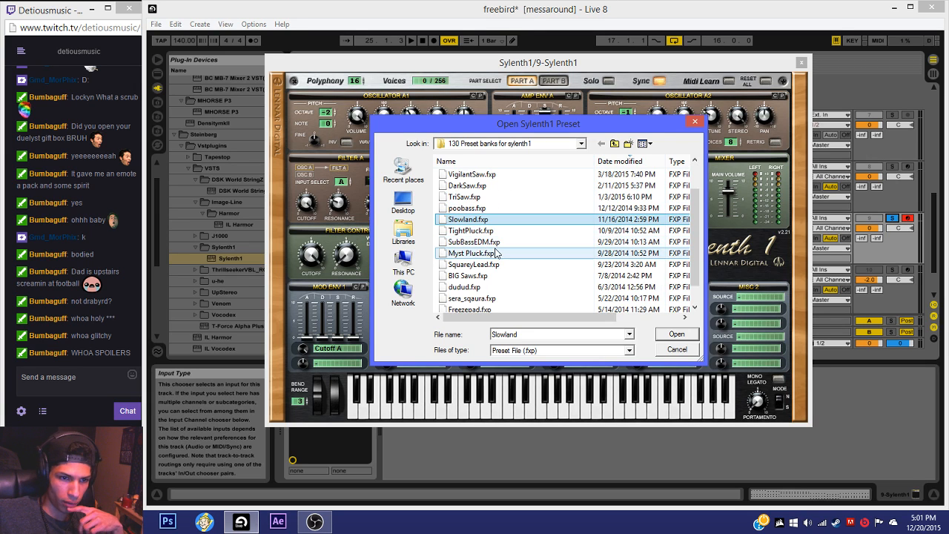
{"action": "scroll", "coordinate": [502, 276], "scroll_direction": "down", "scroll_amount": 1}
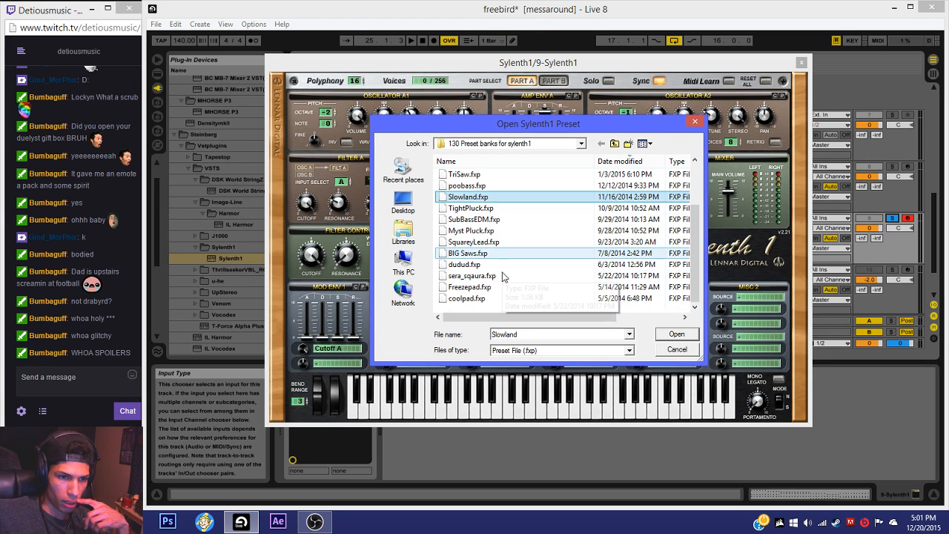
{"action": "left_click", "coordinate": [492, 277]}
{"action": "double_click", "coordinate": [492, 276]}
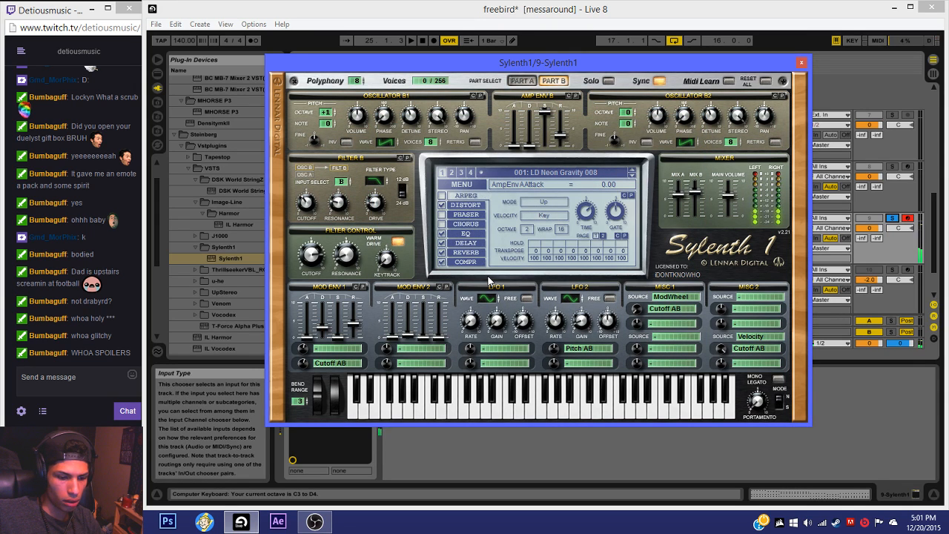
Step: Copy track 8's MIDI clip from bar 25 onto track 9 at bar 25
{"action": "left_click", "coordinate": [801, 64]}
{"action": "left_click", "coordinate": [544, 167]}
{"action": "key", "text": "ctrl+c"}
{"action": "left_click", "coordinate": [483, 229]}
{"action": "key", "text": "ctrl+v"}
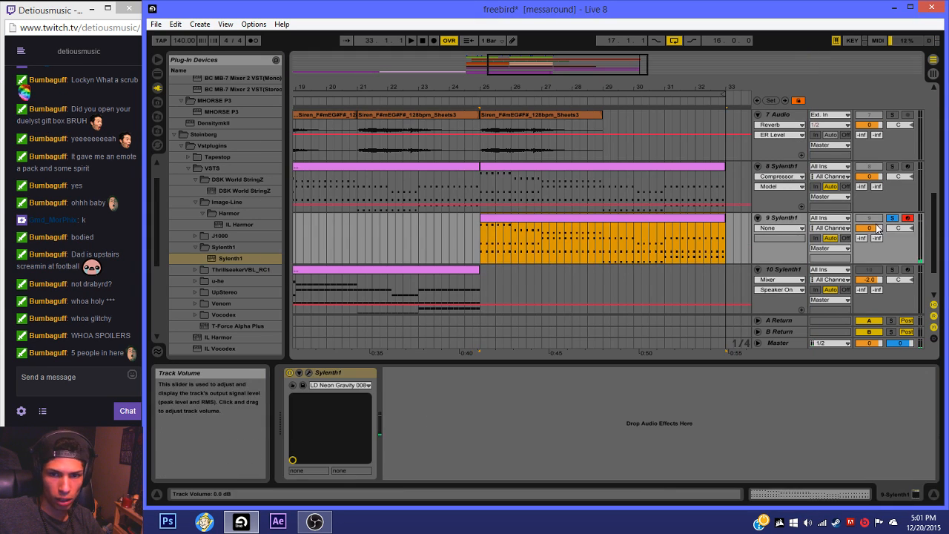
Step: Play the copied clip on track 9 and examine its notes in the MIDI editor
{"action": "key", "text": "space"}
{"action": "double_click", "coordinate": [517, 224]}
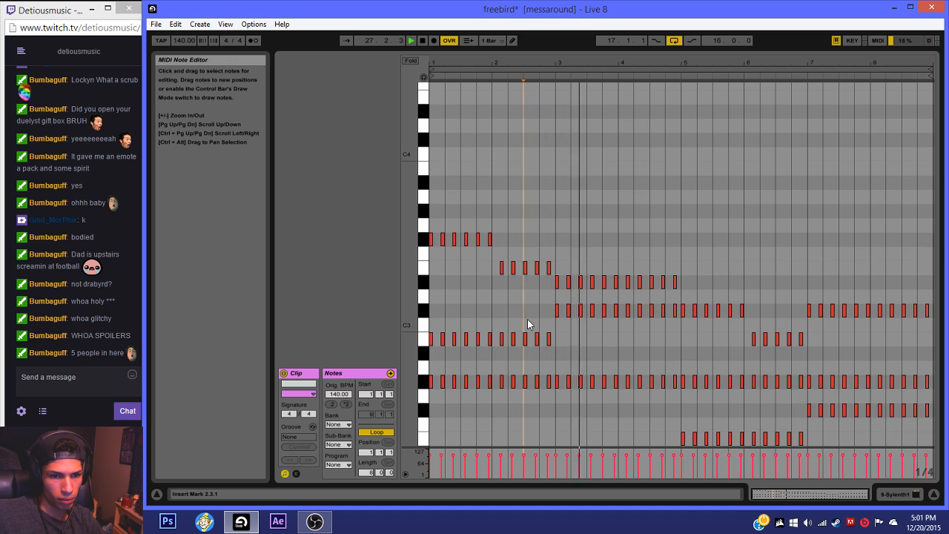
{"action": "scroll", "coordinate": [548, 354], "scroll_direction": "down", "scroll_amount": 2}
{"action": "left_click", "coordinate": [893, 495]}
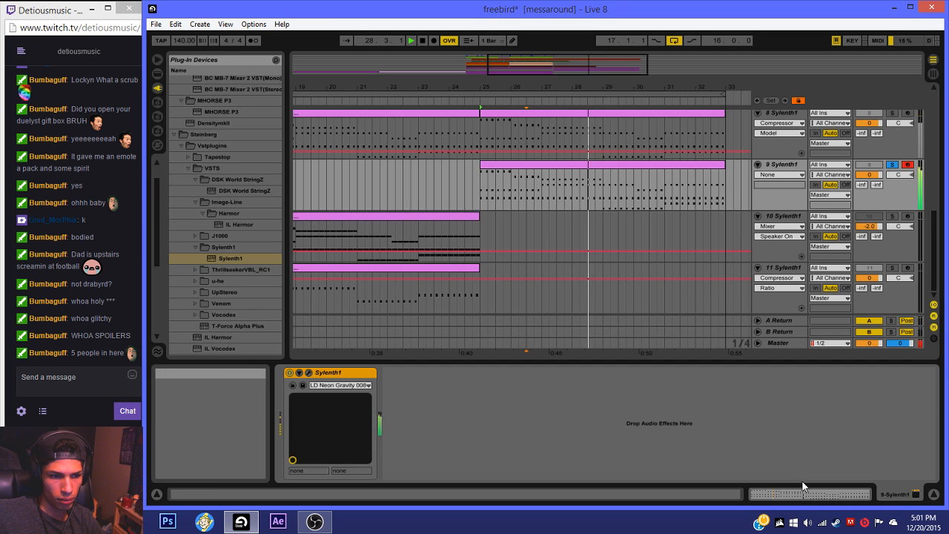
Step: Inspect track 9's Sylenth1 filter settings and check the viewer list in the stream chat
{"action": "left_click", "coordinate": [299, 372]}
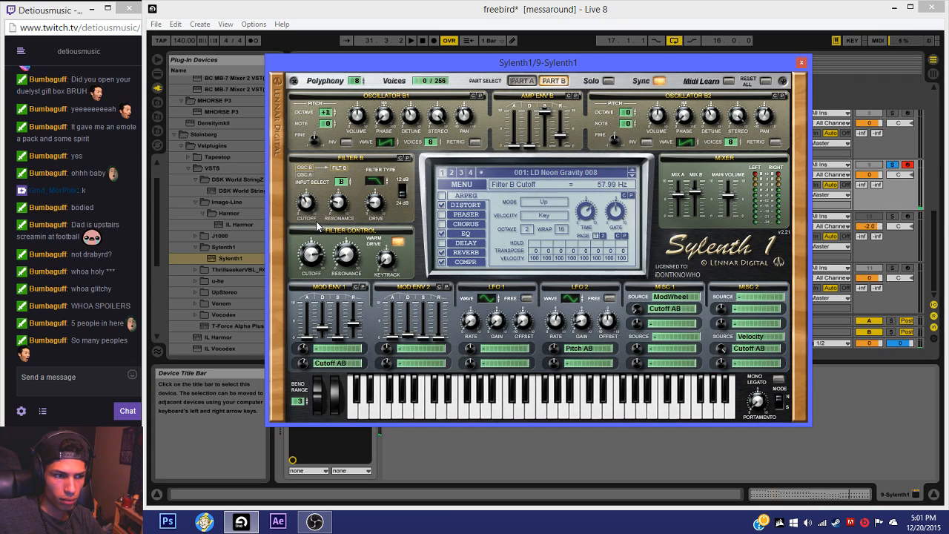
{"action": "left_click", "coordinate": [49, 408]}
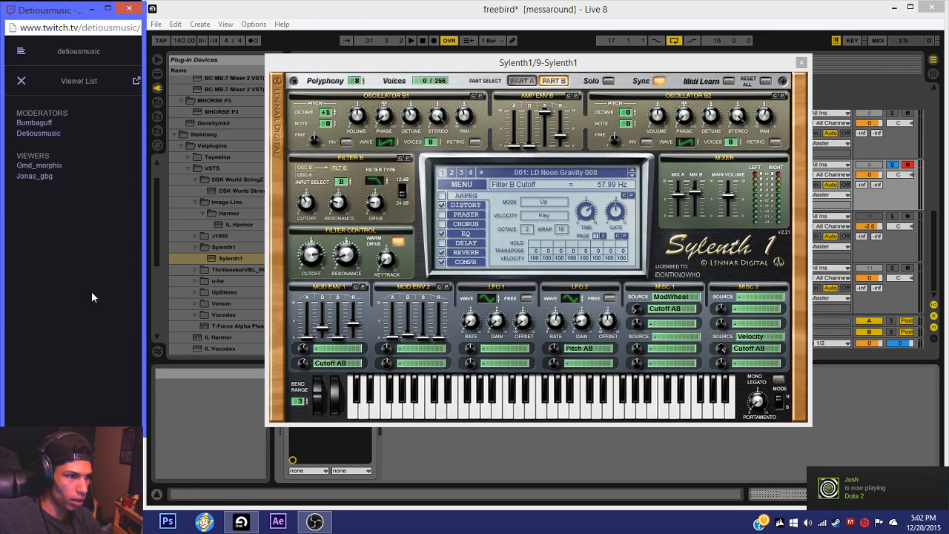
{"action": "left_click", "coordinate": [17, 82]}
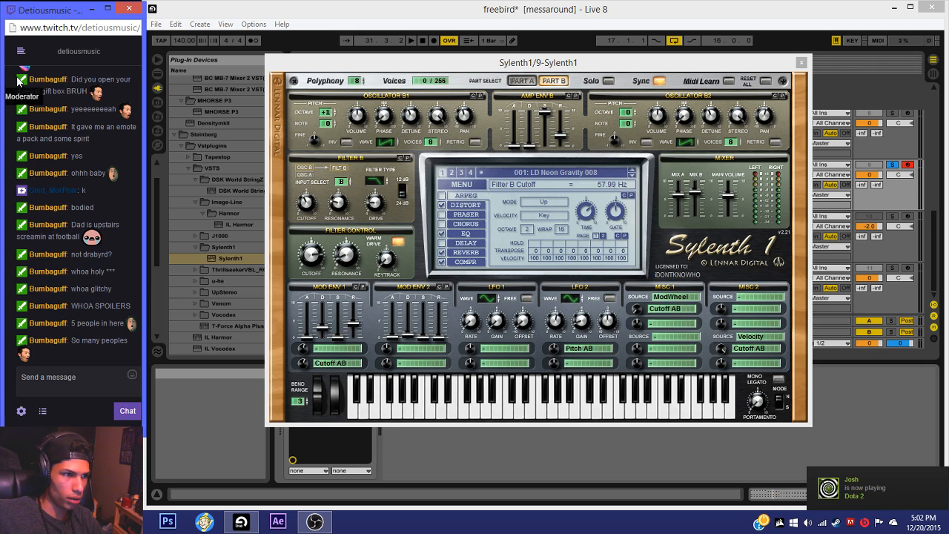
{"action": "left_click", "coordinate": [801, 63]}
Step: Add an Auto Filter after Sylenth1 on track 9
{"action": "key", "text": "space"}
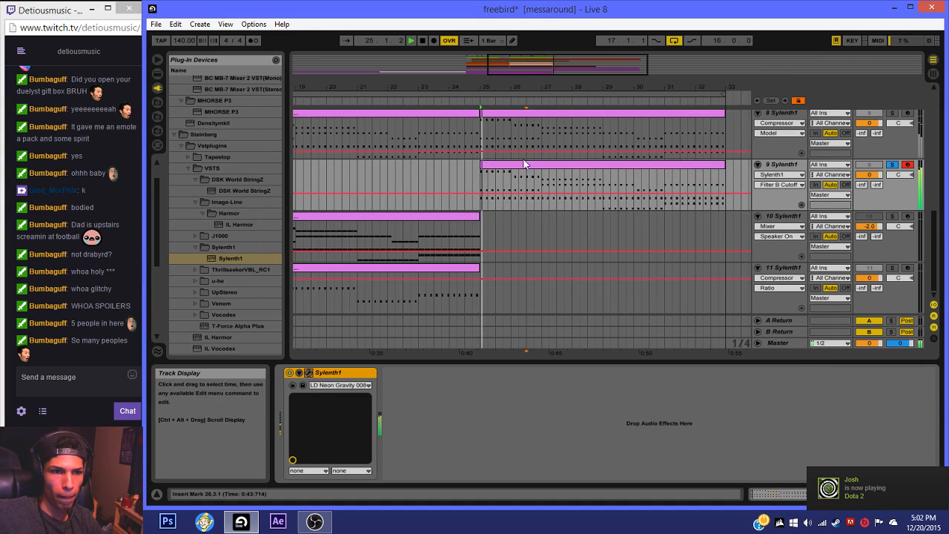
{"action": "left_click", "coordinate": [525, 165]}
{"action": "left_click", "coordinate": [216, 189]}
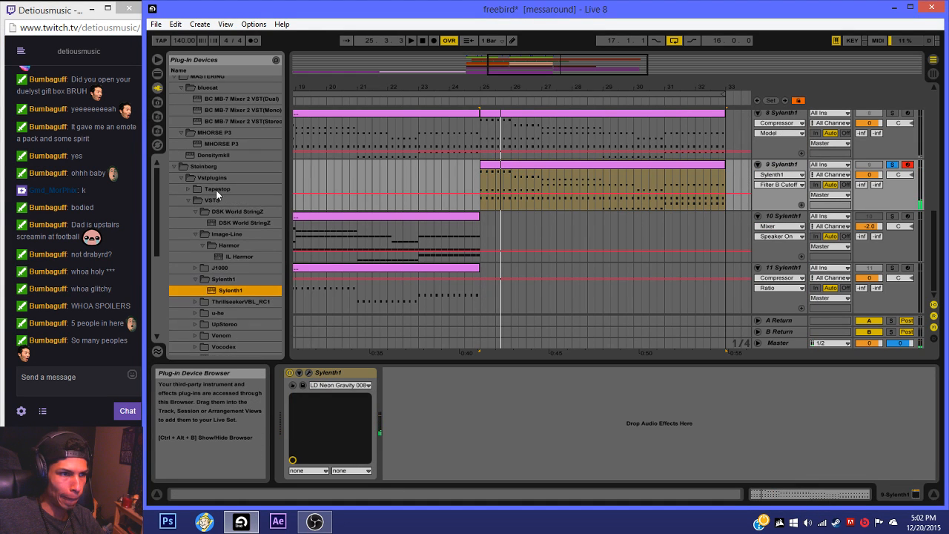
{"action": "left_click", "coordinate": [157, 74]}
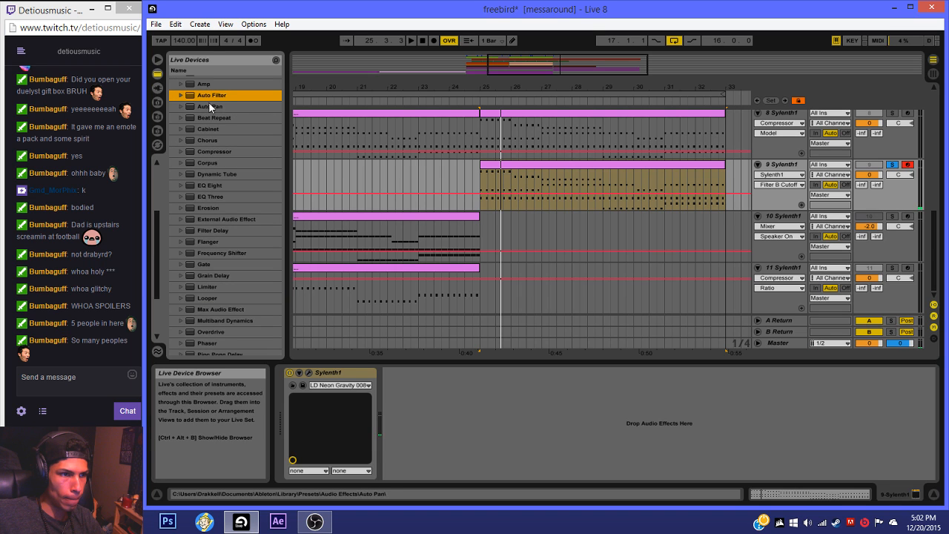
{"action": "double_click", "coordinate": [211, 95]}
Step: Lower the Auto Filter frequency to about 600 Hz during playback and show its automation on track 9
{"action": "key", "text": "space"}
{"action": "left_click_drag", "start_coordinate": [493, 442], "coordinate": [493, 486]}
{"action": "right_click", "coordinate": [497, 450]}
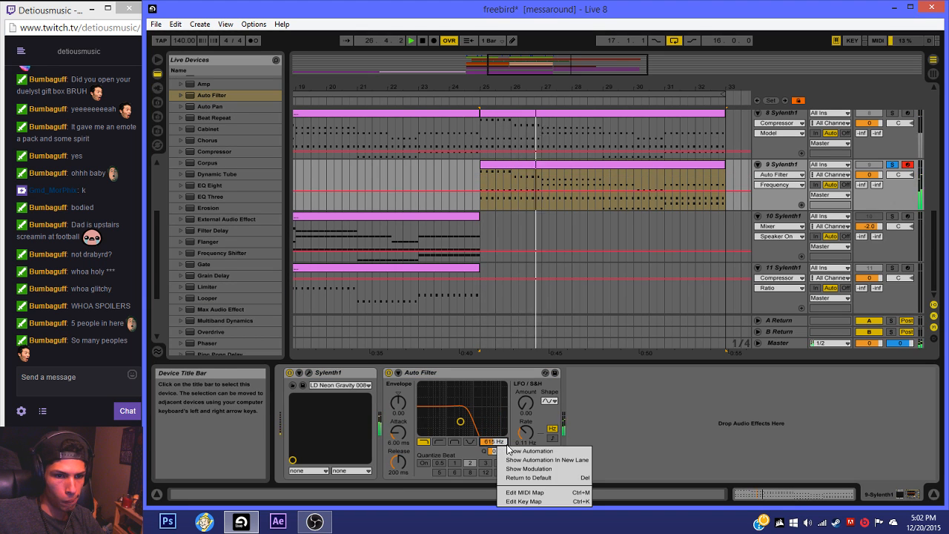
{"action": "left_click", "coordinate": [527, 451]}
Step: Draw a rising Auto Filter frequency ramp on track 9 from about 240 Hz at bar 25 to about 10.9 kHz at bar 33
{"action": "left_click", "coordinate": [479, 191]}
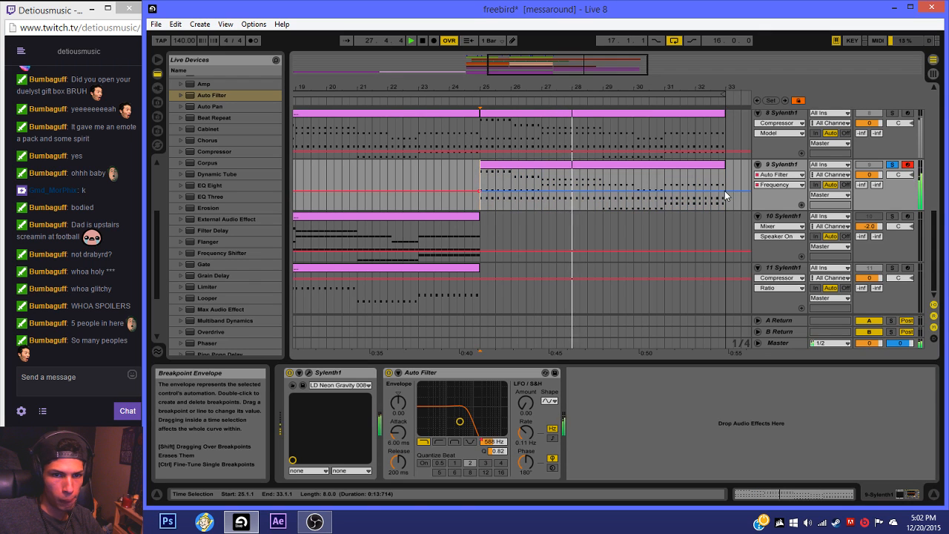
{"action": "left_click_drag", "start_coordinate": [726, 194], "coordinate": [728, 174]}
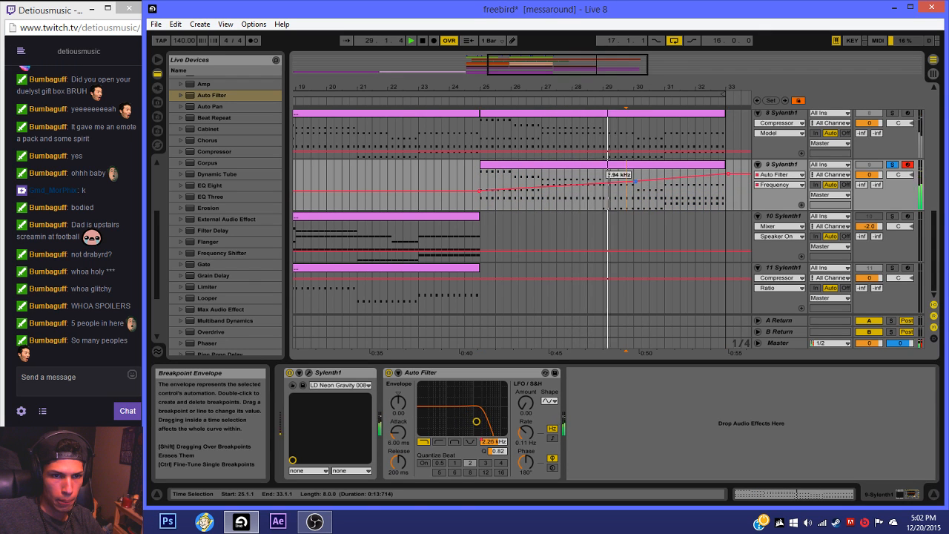
{"action": "left_click", "coordinate": [486, 186]}
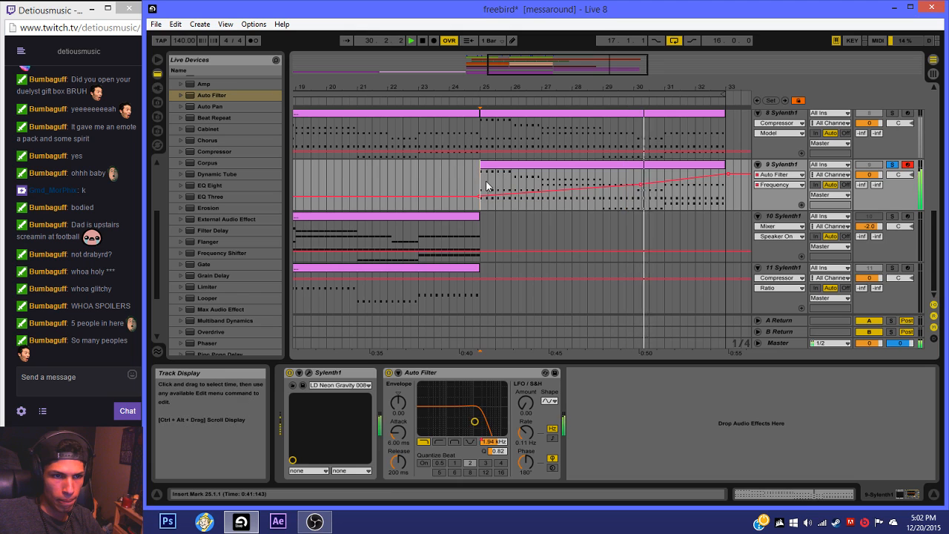
Step: Unsolo track 9 and play the full arrangement from bar 25
{"action": "left_click_drag", "start_coordinate": [523, 92], "coordinate": [507, 77]}
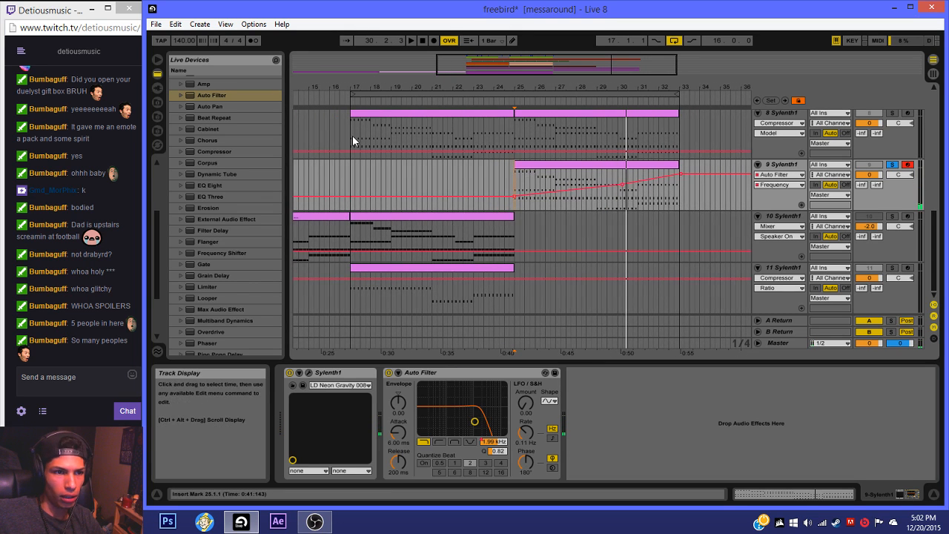
{"action": "right_click", "coordinate": [397, 191]}
{"action": "left_click", "coordinate": [537, 288]}
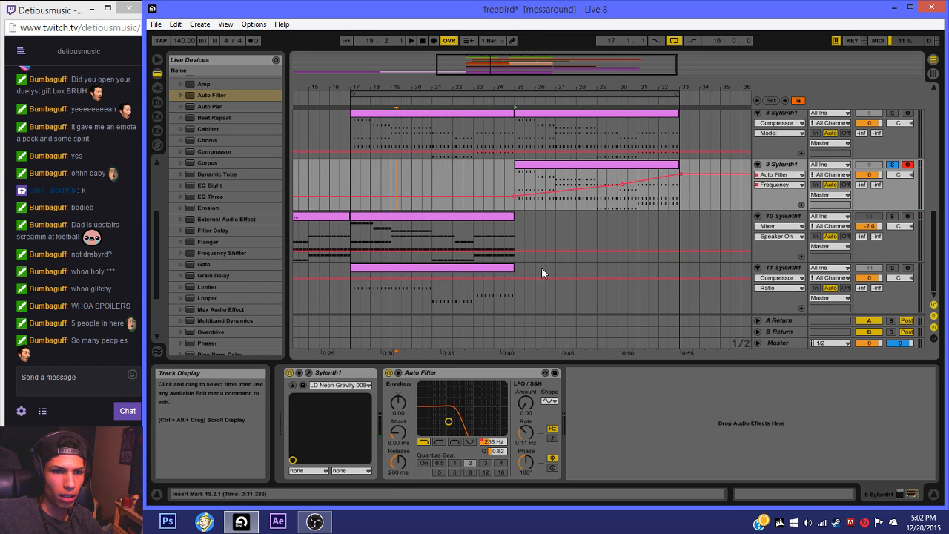
{"action": "left_click", "coordinate": [578, 165]}
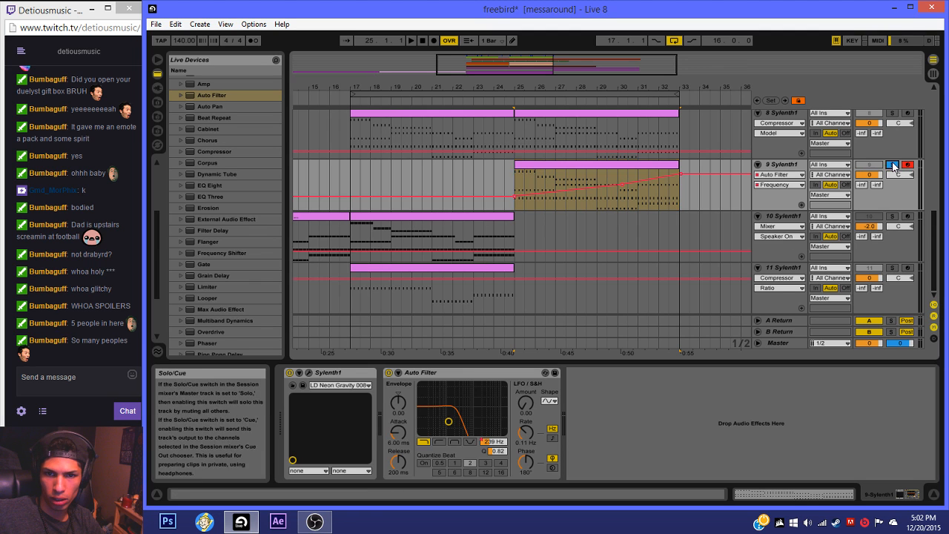
{"action": "key", "text": "space"}
Step: Delete the snare clip's portion after bar 25 and the last "better" clip on track 4
{"action": "scroll", "coordinate": [648, 215], "scroll_direction": "up", "scroll_amount": 8}
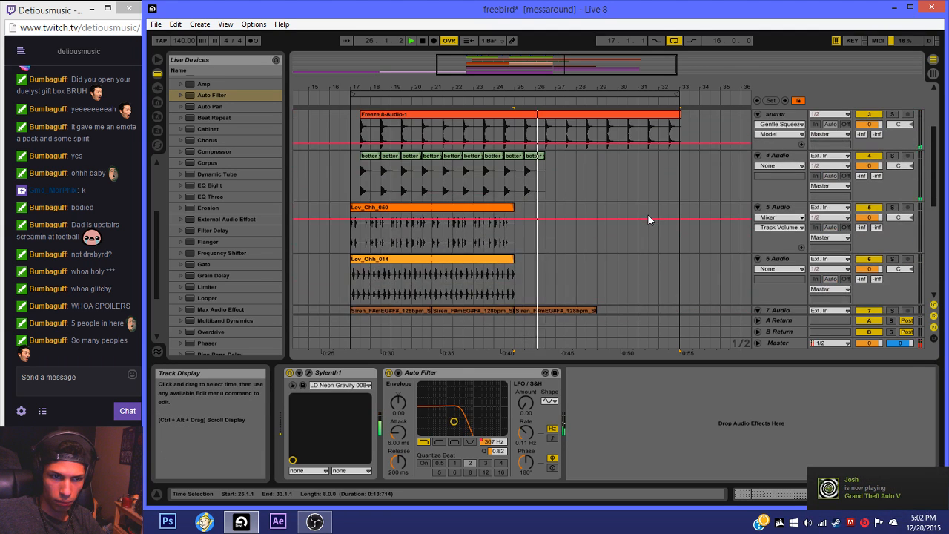
{"action": "left_click_drag", "start_coordinate": [513, 232], "coordinate": [774, 238]}
{"action": "key", "text": "Delete"}
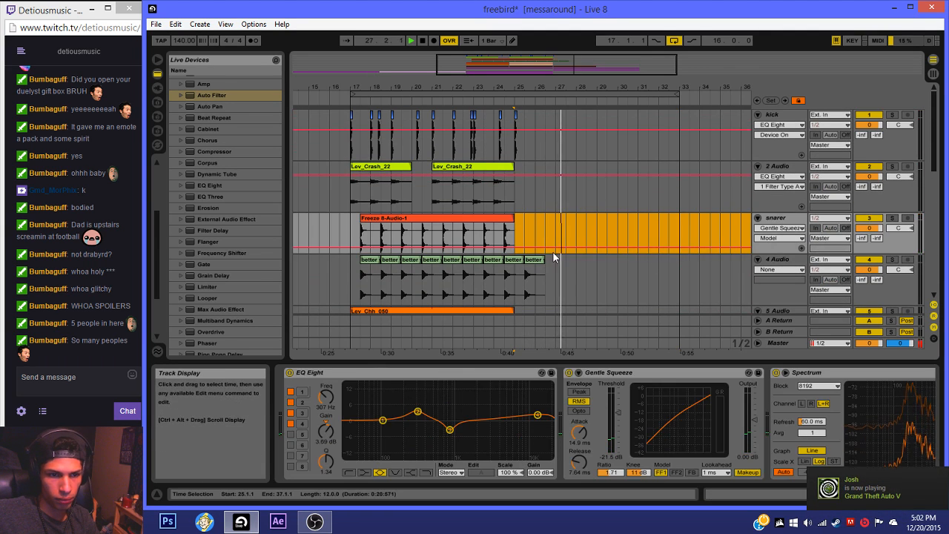
{"action": "left_click", "coordinate": [533, 260]}
{"action": "key", "text": "Delete"}
Step: Turn off the arrangement loop while the section from bar 25 plays
{"action": "scroll", "coordinate": [555, 201], "scroll_direction": "down", "scroll_amount": 8}
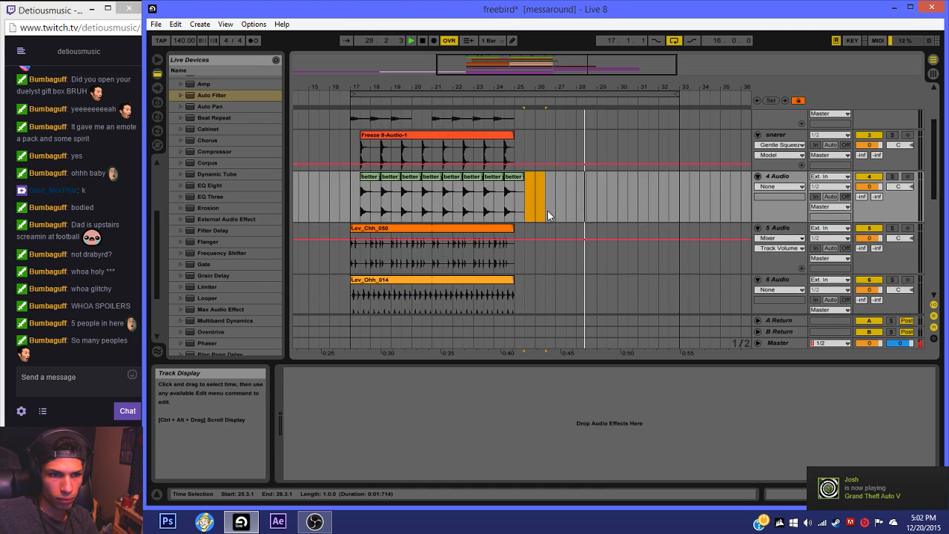
{"action": "scroll", "coordinate": [564, 221], "scroll_direction": "down", "scroll_amount": 3}
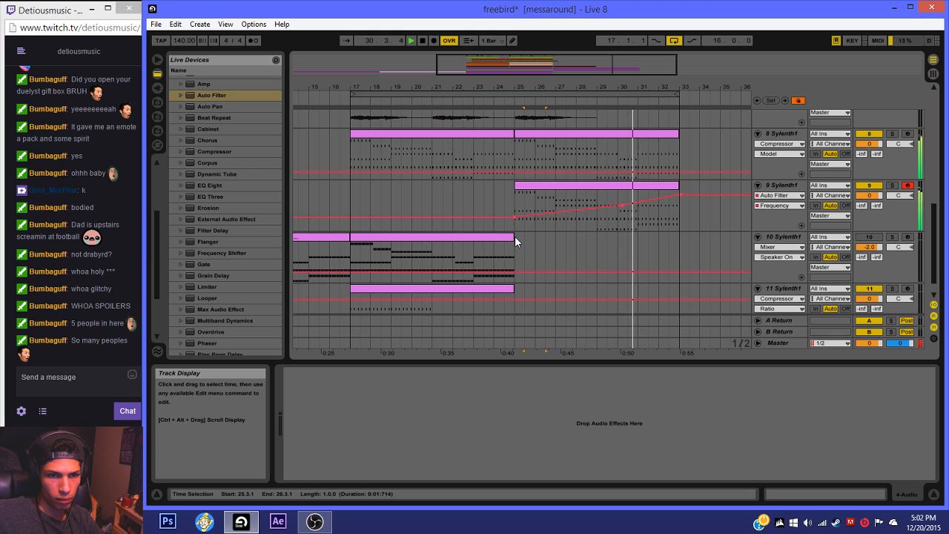
{"action": "left_click", "coordinate": [673, 43]}
Step: Insert an EQ Eight between Sylenth1 and the Auto Filter on track 9
{"action": "left_click", "coordinate": [647, 185]}
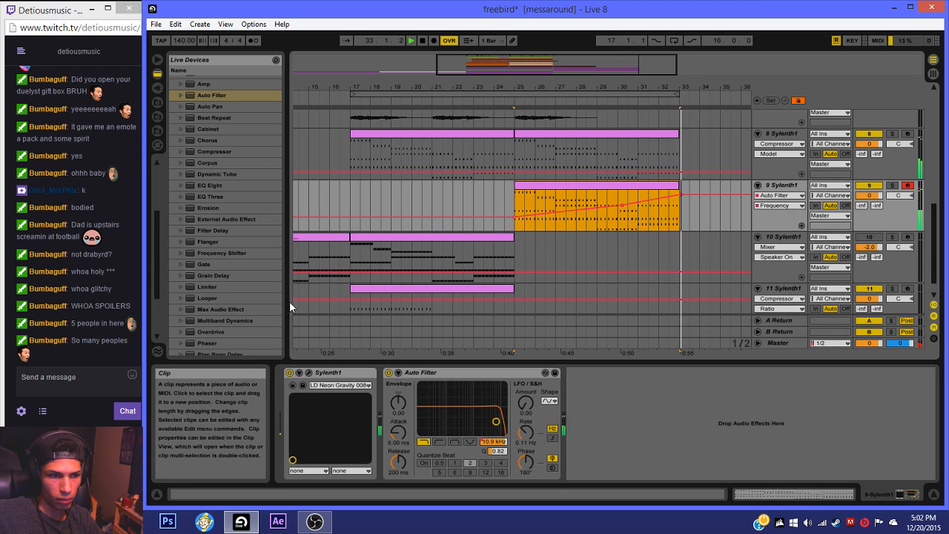
{"action": "left_click_drag", "start_coordinate": [205, 185], "coordinate": [384, 396]}
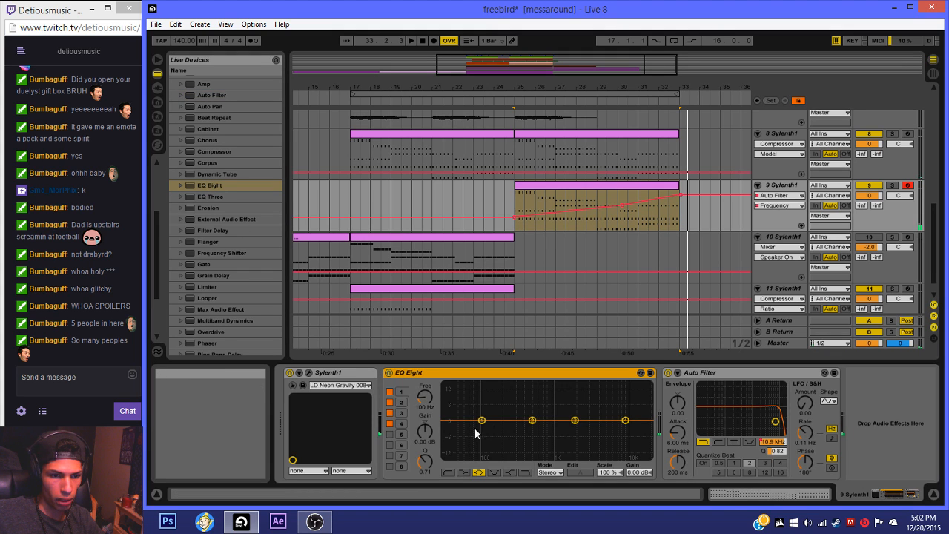
Step: In track 9's EQ Eight, dip band 2 and make band 1 a 30 Hz low cut with a gentler, lowered Q
{"action": "left_click_drag", "start_coordinate": [532, 420], "coordinate": [531, 428]}
{"action": "left_click", "coordinate": [447, 473]}
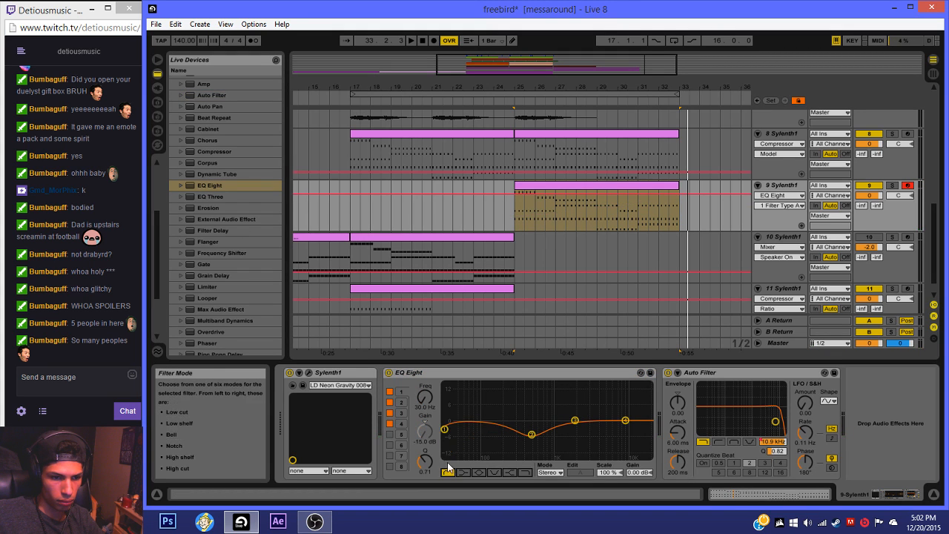
{"action": "left_click_drag", "start_coordinate": [445, 430], "coordinate": [445, 448]}
Step: During playback, lower EQ Eight's band 3 slightly and shape band 4 as a broad boost at 12.2 kHz, 1.23 dB, Q 0.29
{"action": "key", "text": "space"}
{"action": "left_click_drag", "start_coordinate": [576, 422], "coordinate": [632, 415]}
{"action": "left_click_drag", "start_coordinate": [428, 463], "coordinate": [427, 478]}
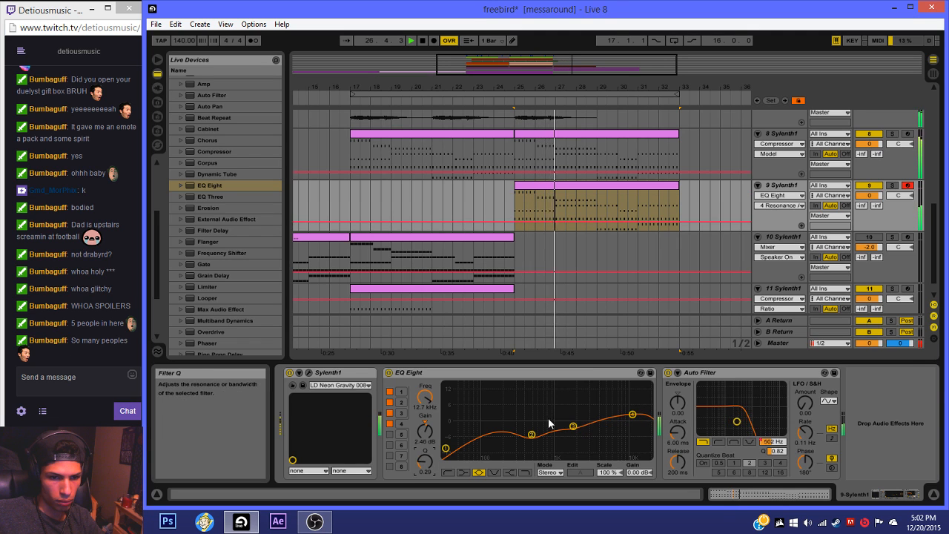
{"action": "left_click_drag", "start_coordinate": [632, 414], "coordinate": [629, 420]}
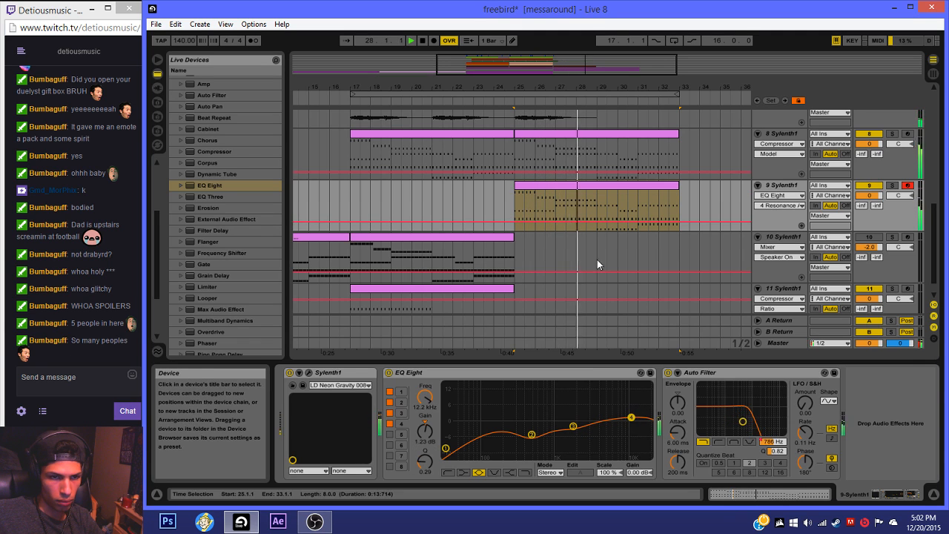
Step: Duplicate the last Siren clip on track 7 to bar 29 and the Sylenth1 clip on track 9 to bar 33
{"action": "scroll", "coordinate": [596, 260], "scroll_direction": "up", "scroll_amount": 3}
{"action": "left_click", "coordinate": [554, 183]}
{"action": "key", "text": "ctrl+d"}
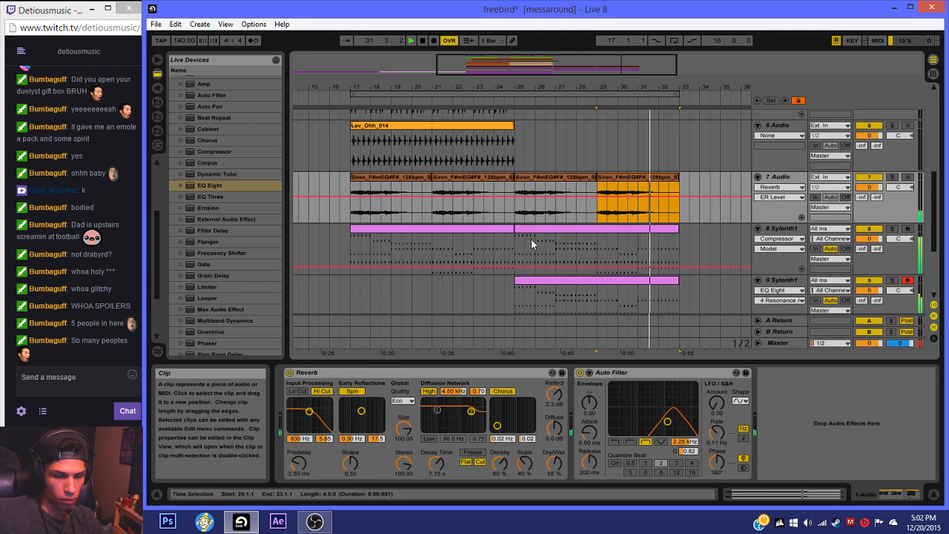
{"action": "left_click", "coordinate": [594, 281]}
{"action": "key", "text": "ctrl+d"}
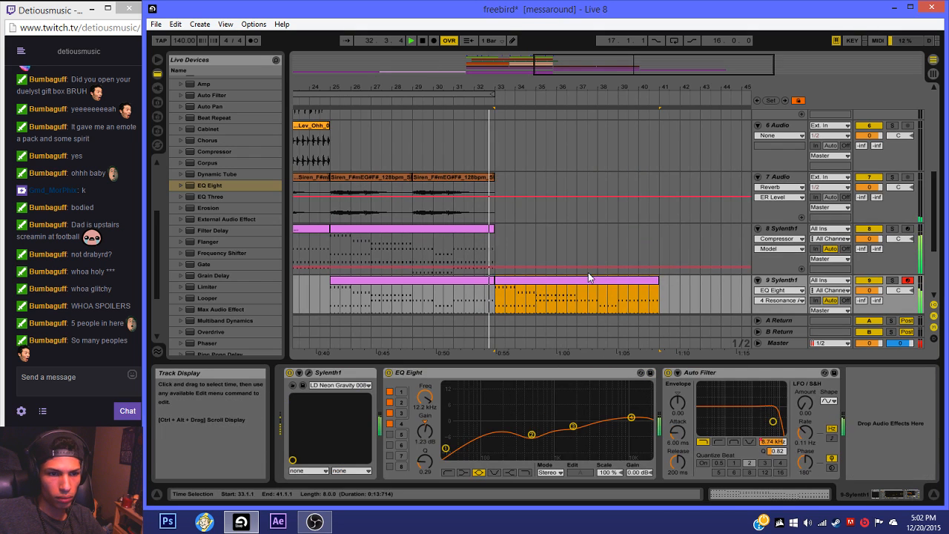
Step: Open the duplicated track 9 clip's MIDI notes and select the first F#3 and B2 notes
{"action": "double_click", "coordinate": [593, 281]}
{"action": "left_click", "coordinate": [431, 217]}
{"action": "left_click", "coordinate": [431, 317], "text": "shift"}
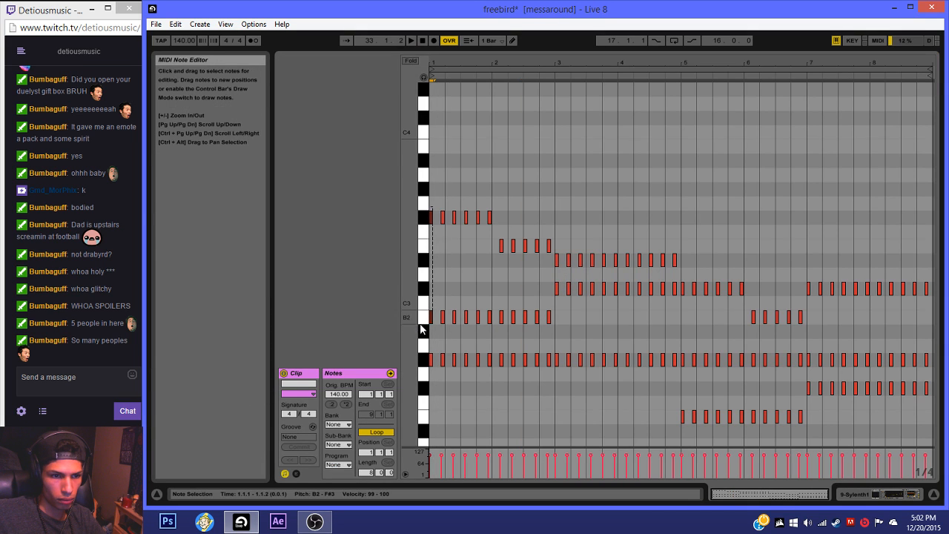
Step: Replace the repeated notes in bars 1 and 2 with one-bar sustained chords: F#3, B2, G#2 and E3, B2, G#2
{"action": "left_click", "coordinate": [431, 359], "text": "shift"}
{"action": "left_click_drag", "start_coordinate": [432, 357], "coordinate": [491, 356]}
{"action": "double_click", "coordinate": [495, 244]}
{"action": "double_click", "coordinate": [496, 317]}
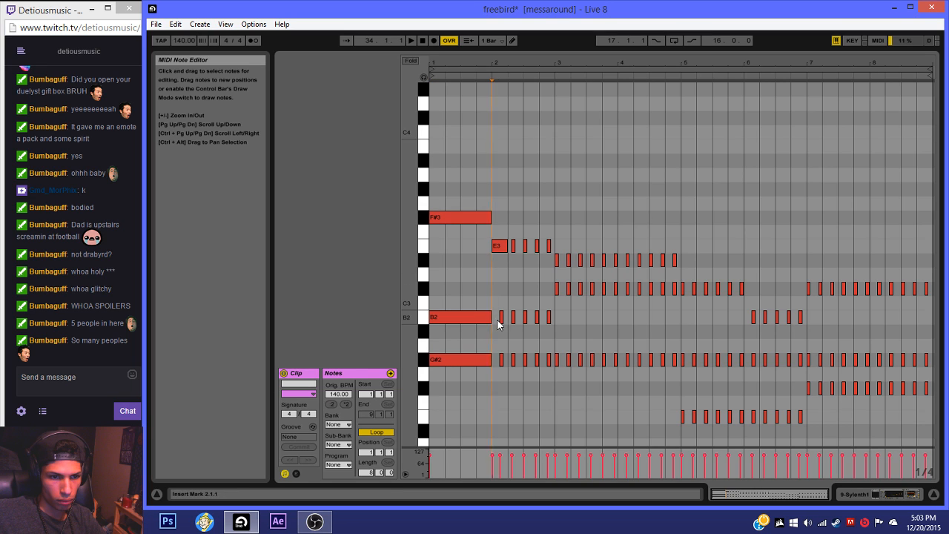
{"action": "double_click", "coordinate": [496, 360]}
{"action": "left_click", "coordinate": [498, 245]}
{"action": "left_click", "coordinate": [497, 317], "text": "shift"}
{"action": "left_click", "coordinate": [497, 361], "text": "shift"}
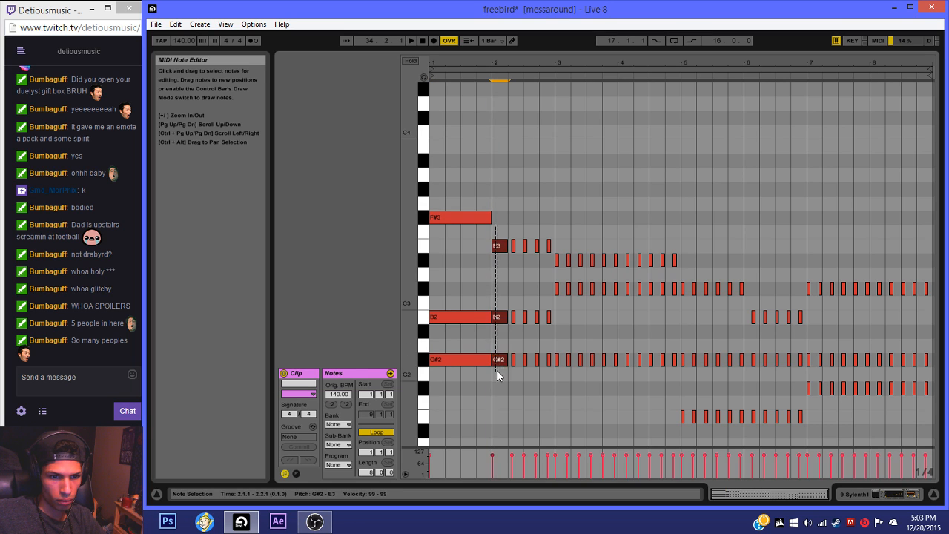
{"action": "left_click_drag", "start_coordinate": [506, 359], "coordinate": [561, 359]}
Step: Replace the repeated notes in bars 3 and 4 with one two-bar sustained chord of D#3, C#3 and G#2
{"action": "double_click", "coordinate": [561, 259]}
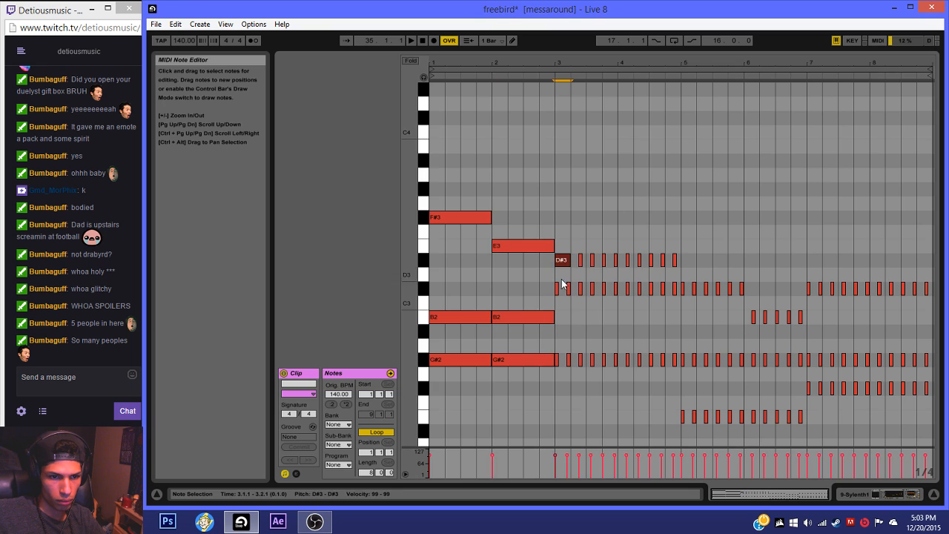
{"action": "double_click", "coordinate": [561, 288]}
{"action": "double_click", "coordinate": [561, 360]}
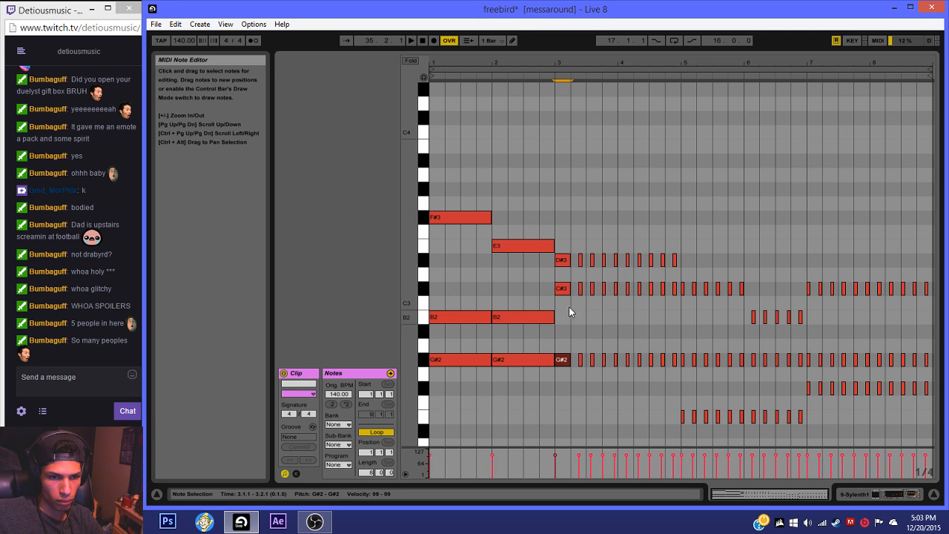
{"action": "left_click_drag", "start_coordinate": [557, 246], "coordinate": [681, 363]}
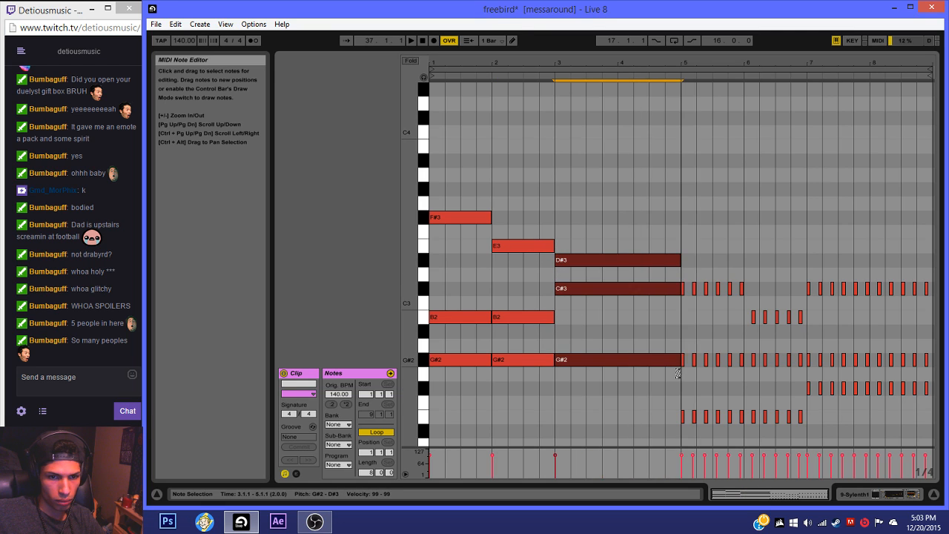
Step: Replace the repeated notes in bar 5 with a one-bar sustained chord of C#3, G#2 and E2
{"action": "left_click", "coordinate": [688, 291]}
{"action": "key", "text": "space"}
{"action": "double_click", "coordinate": [687, 291]}
{"action": "double_click", "coordinate": [689, 361]}
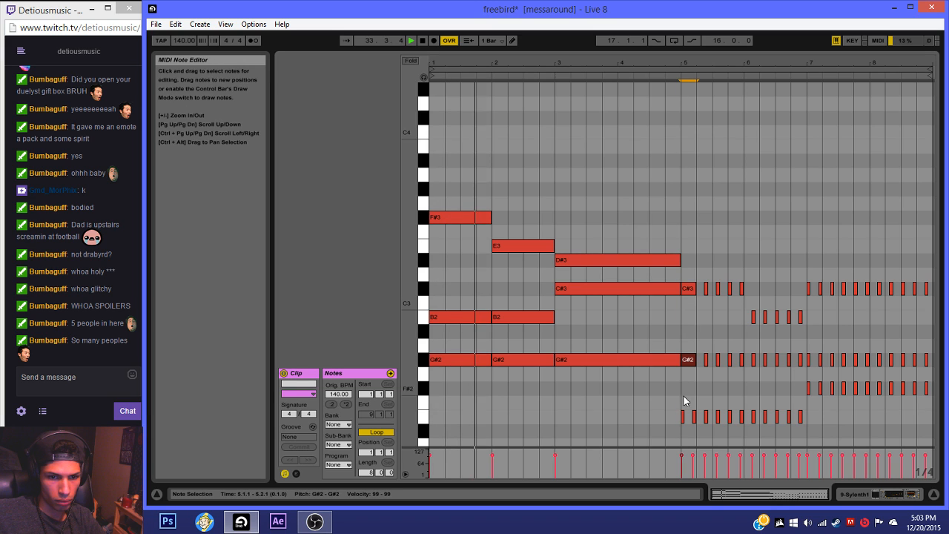
{"action": "double_click", "coordinate": [686, 416]}
{"action": "left_click_drag", "start_coordinate": [684, 281], "coordinate": [742, 416]}
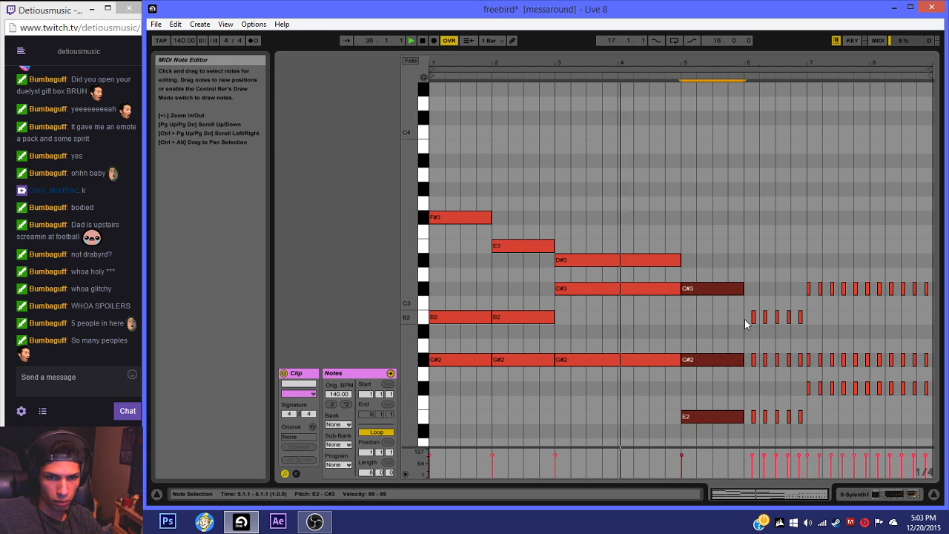
Step: Replace the repeated notes in bar 6 with a one-bar sustained chord of B2, G#2 and E2
{"action": "double_click", "coordinate": [747, 317]}
{"action": "double_click", "coordinate": [744, 359]}
{"action": "double_click", "coordinate": [748, 416]}
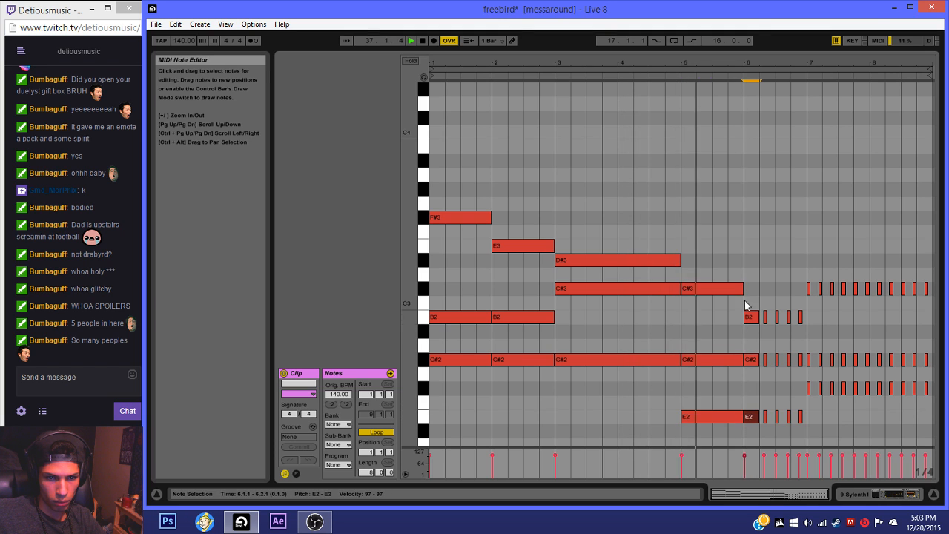
{"action": "left_click_drag", "start_coordinate": [742, 288], "coordinate": [806, 417]}
{"action": "key", "text": "ctrl+z"}
Step: Replace the repeated notes in bars 7 and 8 with one two-bar sustained chord of C#3, G#2 and F#2
{"action": "double_click", "coordinate": [813, 289]}
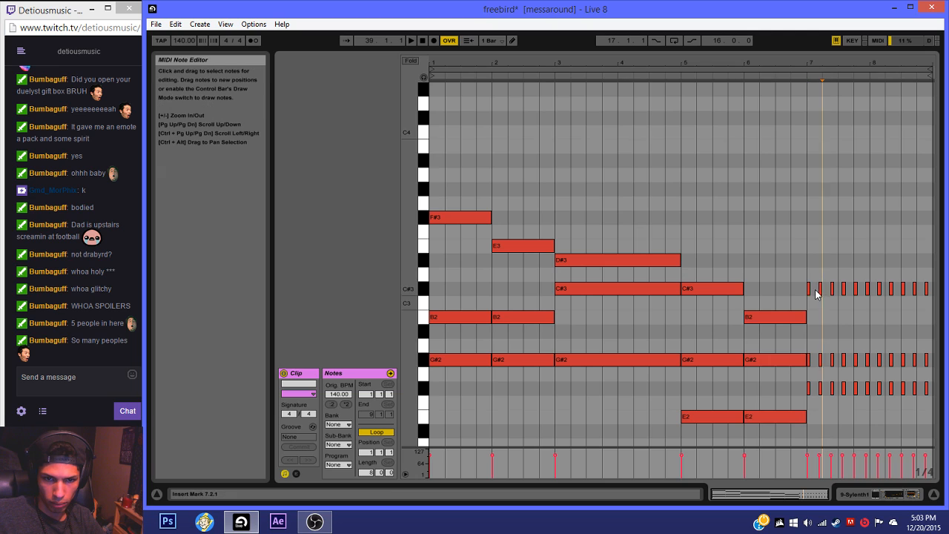
{"action": "double_click", "coordinate": [813, 360]}
{"action": "double_click", "coordinate": [813, 387]}
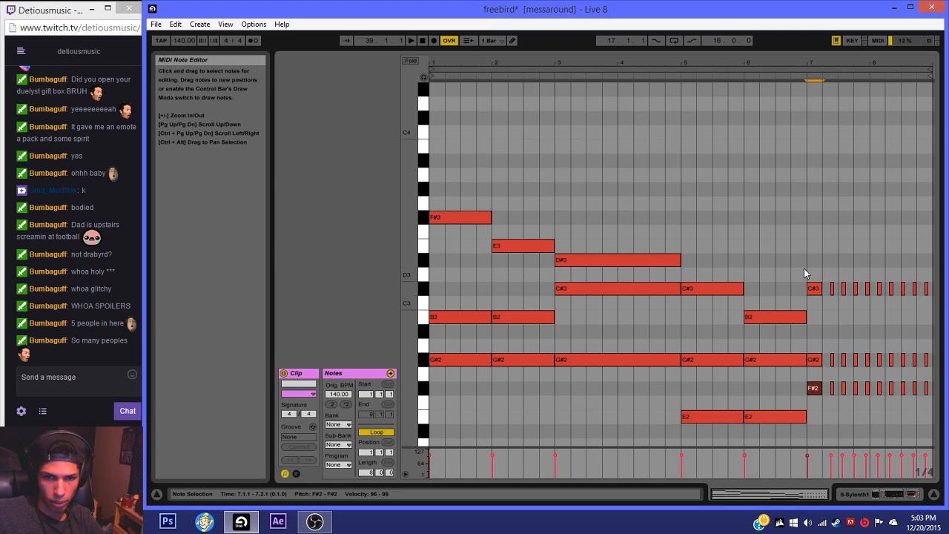
{"action": "left_click_drag", "start_coordinate": [813, 271], "coordinate": [927, 387]}
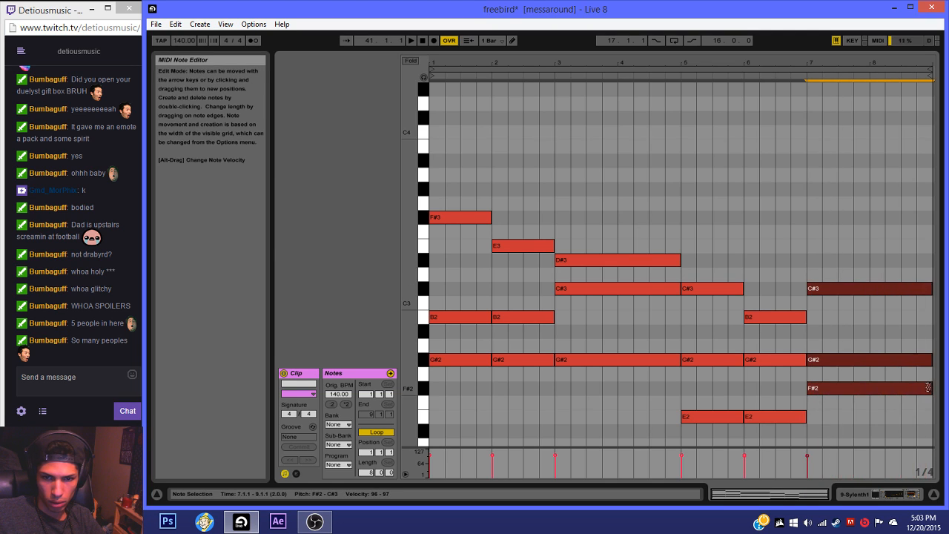
Step: Return to the devices of track 9 Sylenth1 and insert a new MIDI track below it
{"action": "left_click", "coordinate": [879, 495]}
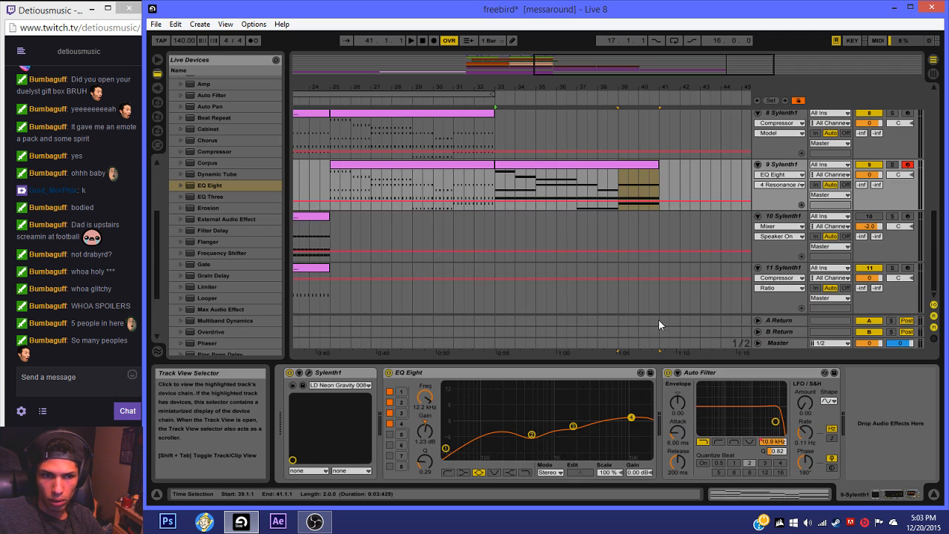
{"action": "left_click", "coordinate": [560, 165]}
{"action": "right_click", "coordinate": [771, 190]}
{"action": "left_click", "coordinate": [801, 237]}
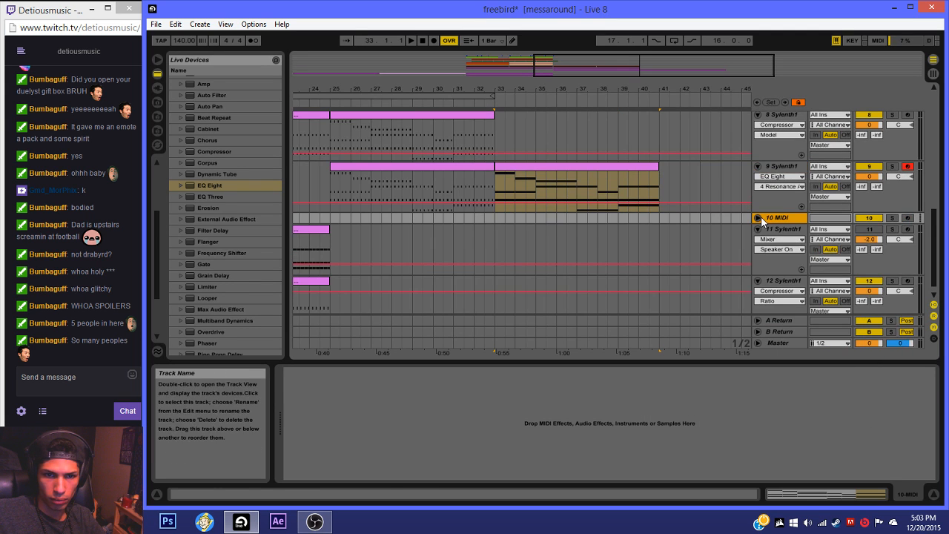
Step: Load the Massive plug-in from the VSTPlugins 32 bit folder onto the new MIDI track
{"action": "left_click", "coordinate": [157, 87]}
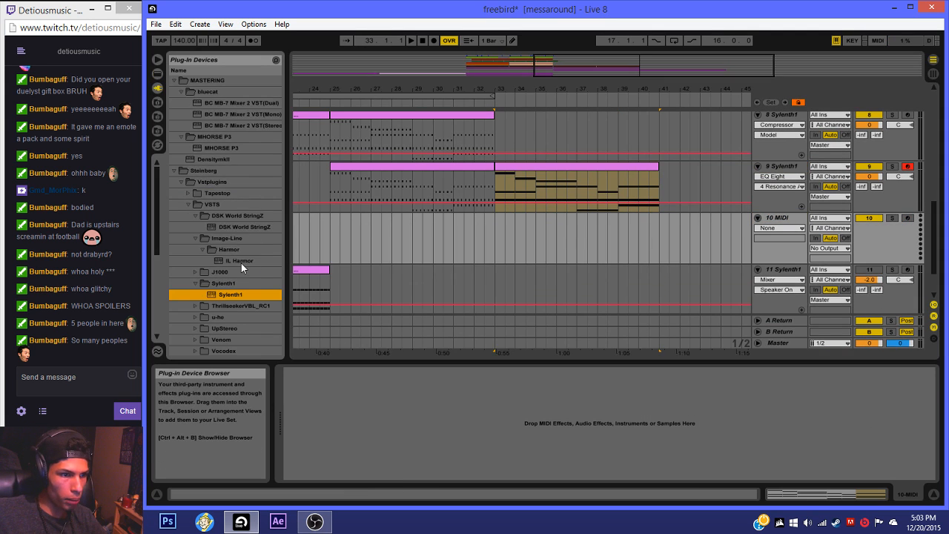
{"action": "scroll", "coordinate": [234, 225], "scroll_direction": "down", "scroll_amount": 5}
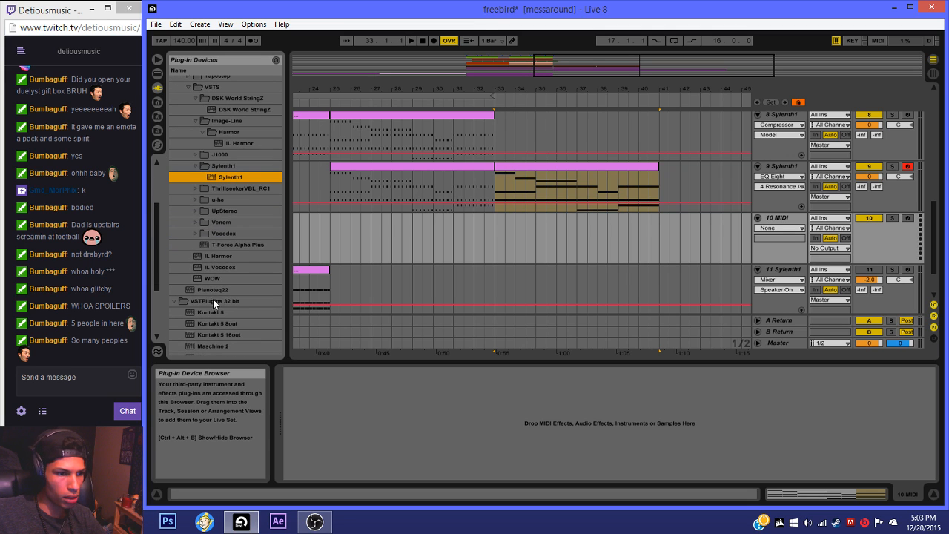
{"action": "scroll", "coordinate": [215, 310], "scroll_direction": "down", "scroll_amount": 2}
{"action": "left_click", "coordinate": [212, 315]}
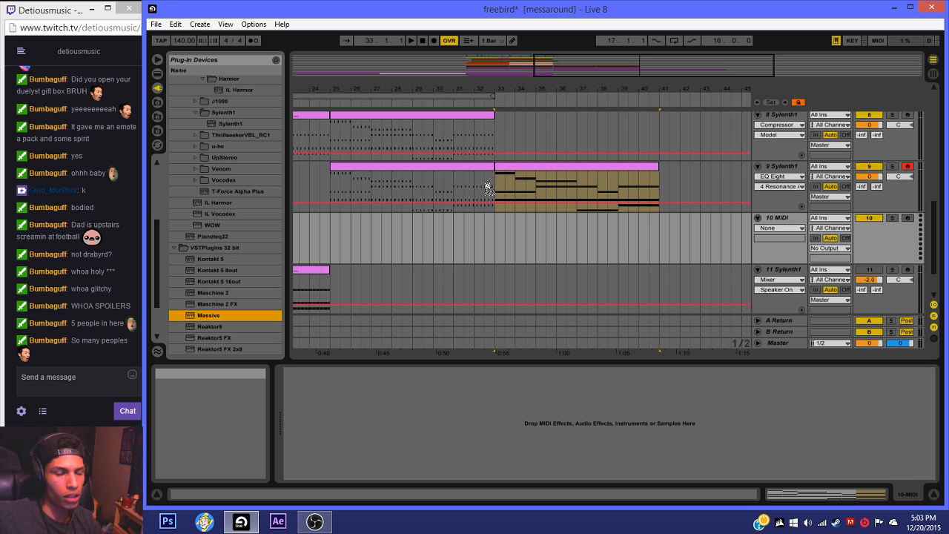
{"action": "left_click_drag", "start_coordinate": [487, 187], "coordinate": [487, 186]}
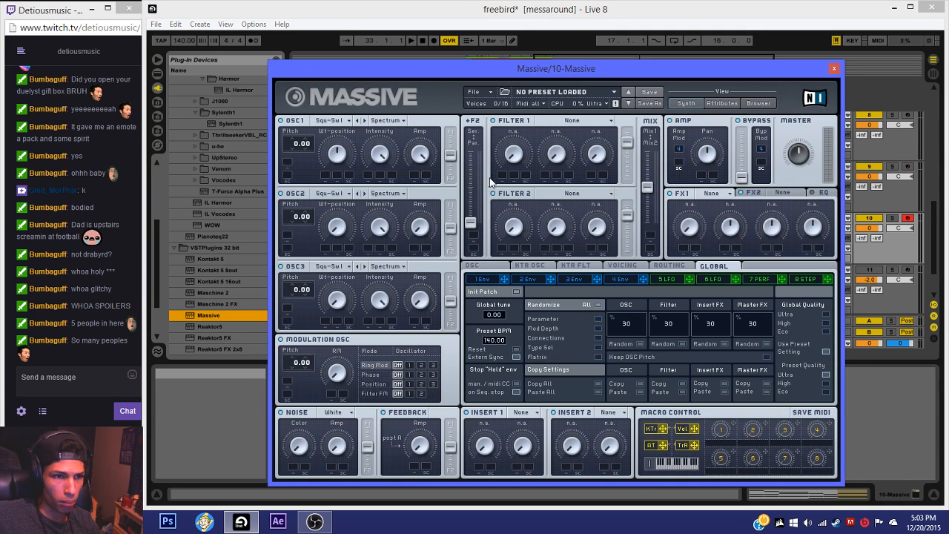
Step: Set Massive's OSC1 to the Math I wavetable and its pitch to -24.00
{"action": "left_click", "coordinate": [340, 121]}
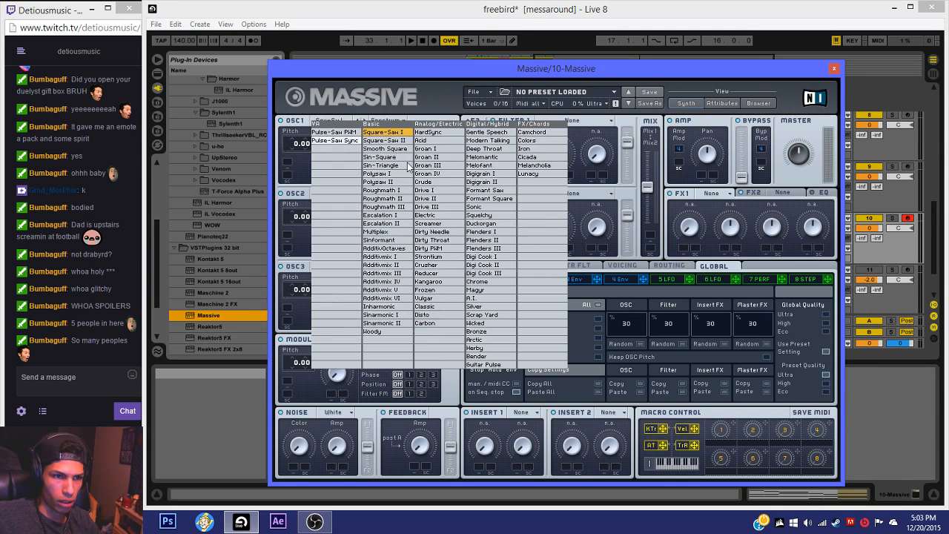
{"action": "left_click", "coordinate": [312, 170]}
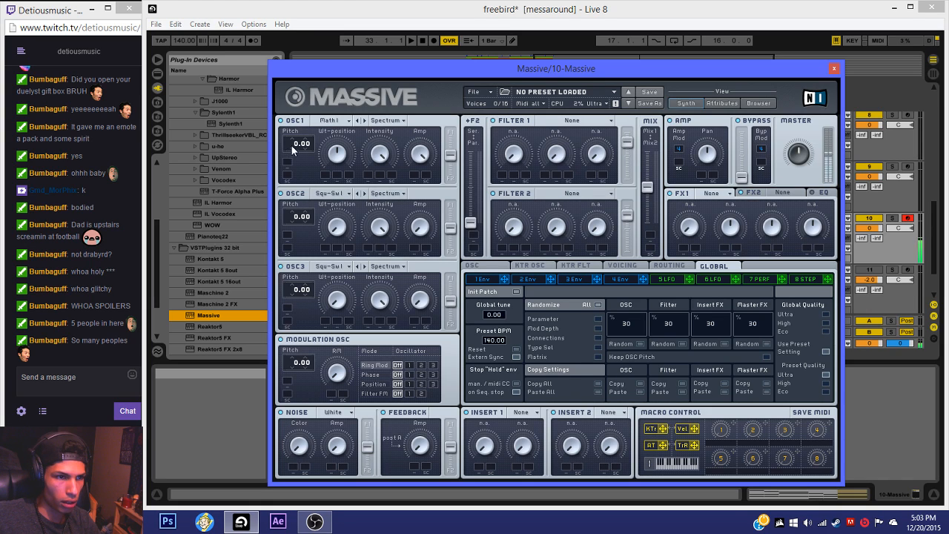
{"action": "left_click_drag", "start_coordinate": [294, 144], "coordinate": [295, 149]}
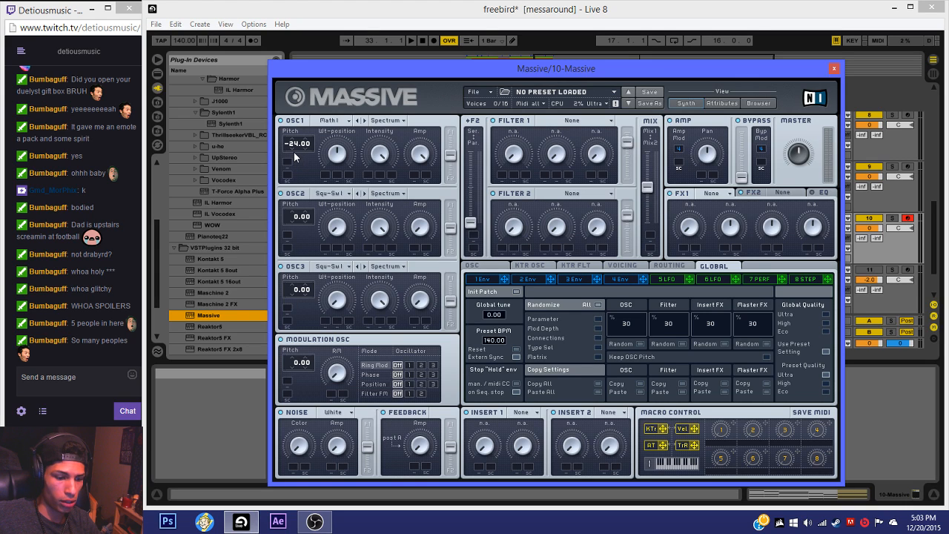
Step: Raise the decay level and shorten the release of envelope 4, and show the oscillator settings page
{"action": "left_click", "coordinate": [619, 278]}
{"action": "left_click_drag", "start_coordinate": [628, 379], "coordinate": [665, 192]}
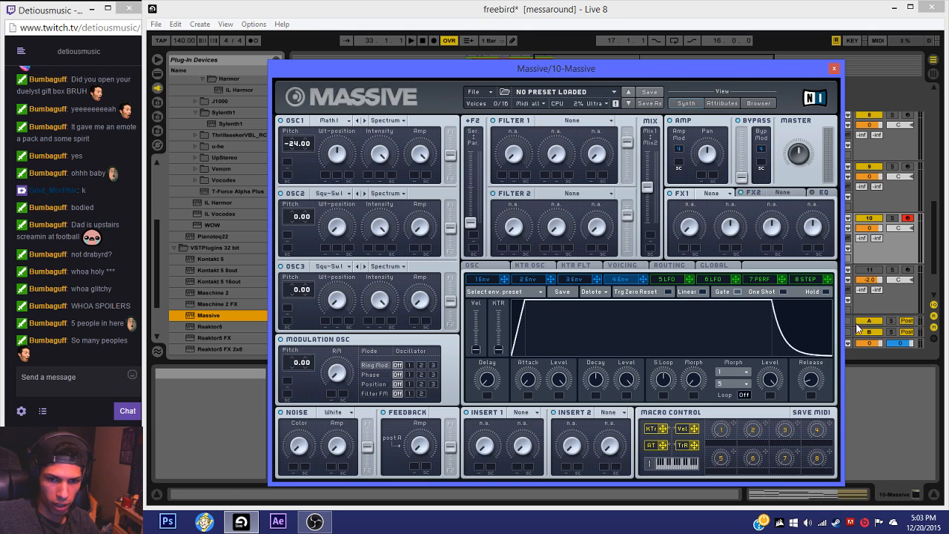
{"action": "left_click_drag", "start_coordinate": [805, 372], "coordinate": [803, 417]}
{"action": "left_click", "coordinate": [489, 265]}
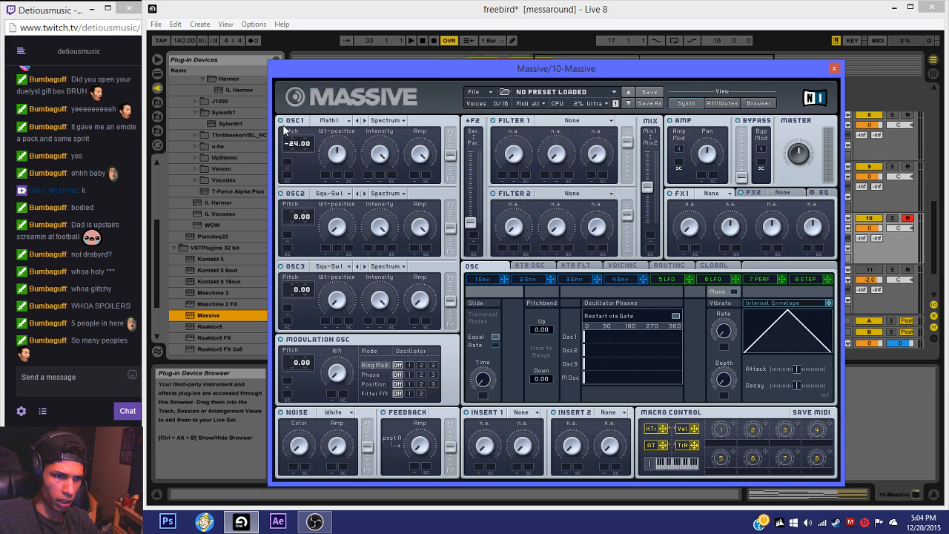
Step: Raise OSC3's amp and set its wavetable to Silver
{"action": "double_click", "coordinate": [298, 217]}
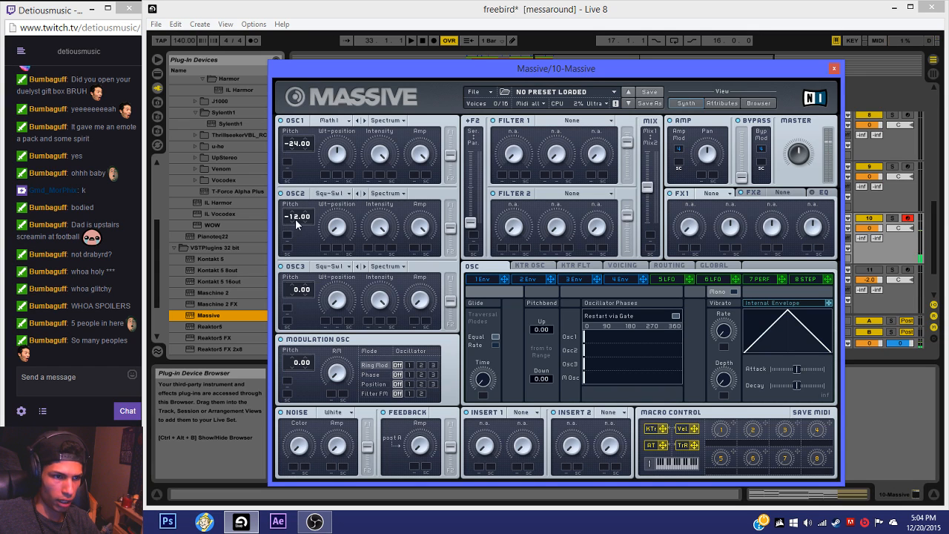
{"action": "left_click_drag", "start_coordinate": [422, 302], "coordinate": [325, 208]}
{"action": "left_click", "coordinate": [326, 268]}
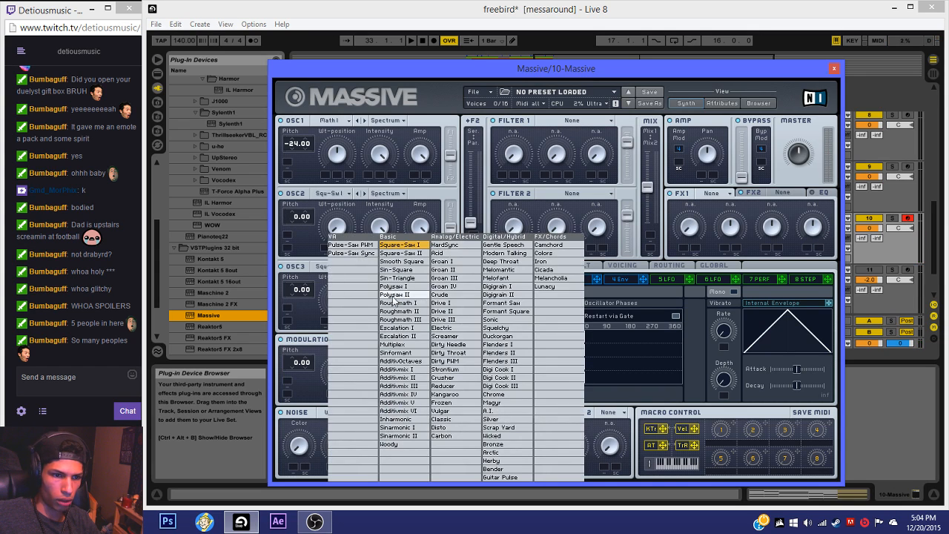
{"action": "left_click", "coordinate": [504, 420]}
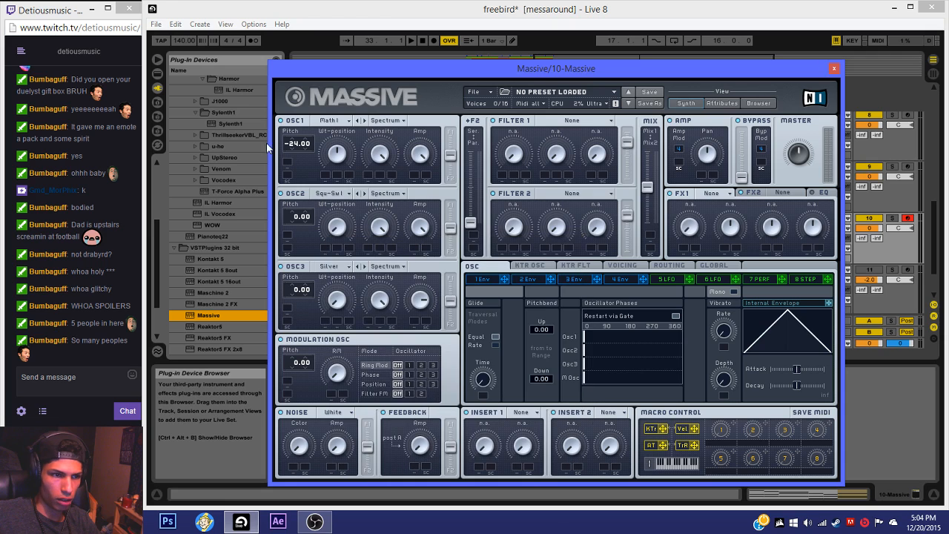
Step: Set OSC3's pitch to -24.00 and its wavetable mode to Bend +
{"action": "left_click", "coordinate": [297, 196]}
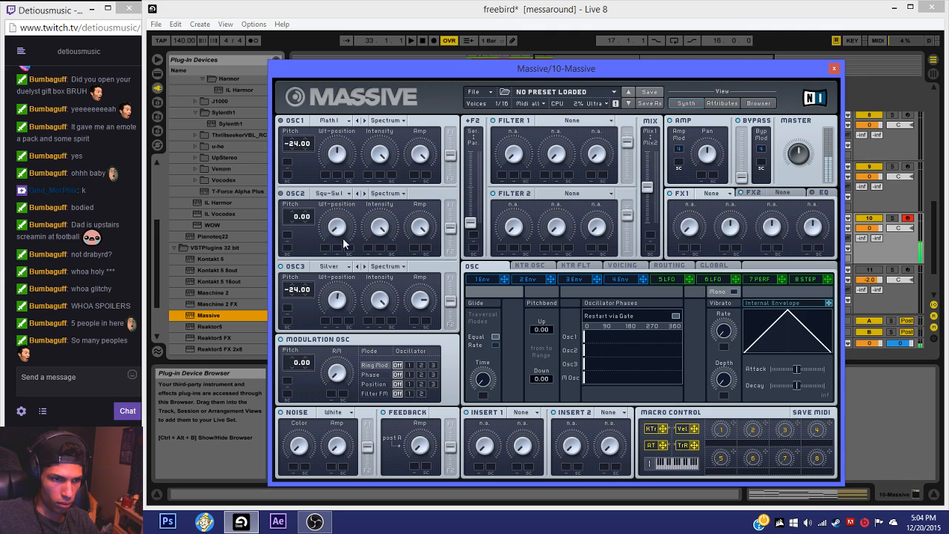
{"action": "left_click", "coordinate": [385, 265]}
{"action": "left_click", "coordinate": [382, 282]}
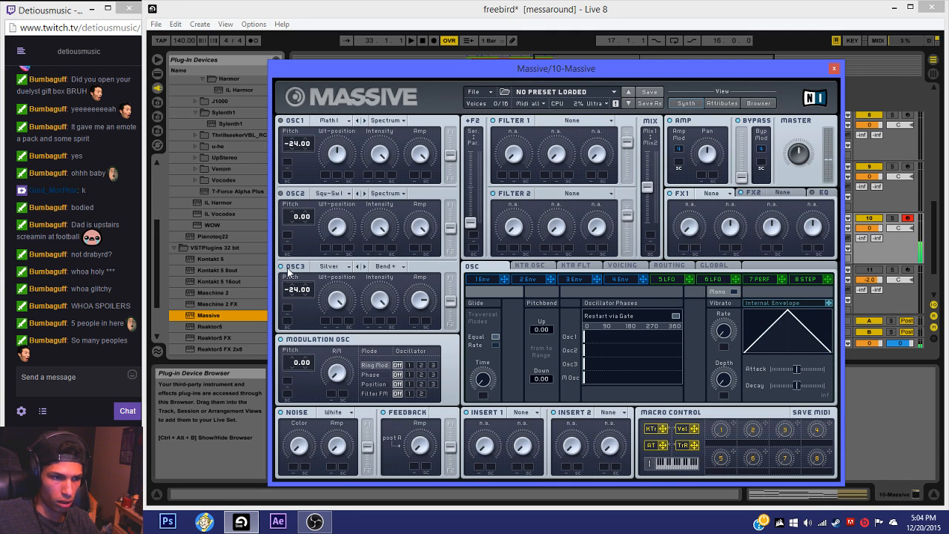
Step: Audition the Massive patch with test notes in different keyboard octaves and set OSC2's pitch to -12.00
{"action": "key", "text": "z"}
{"action": "key", "text": "a"}
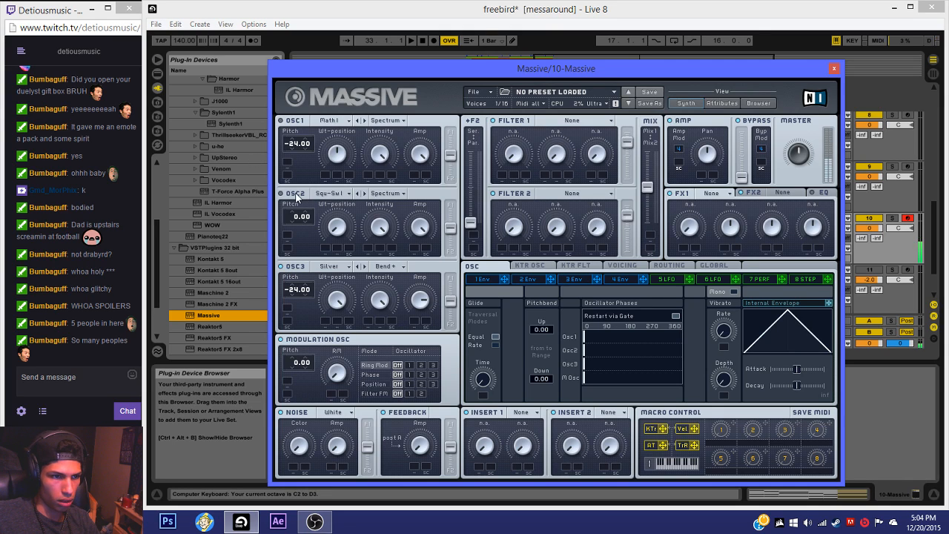
{"action": "key", "text": "z"}
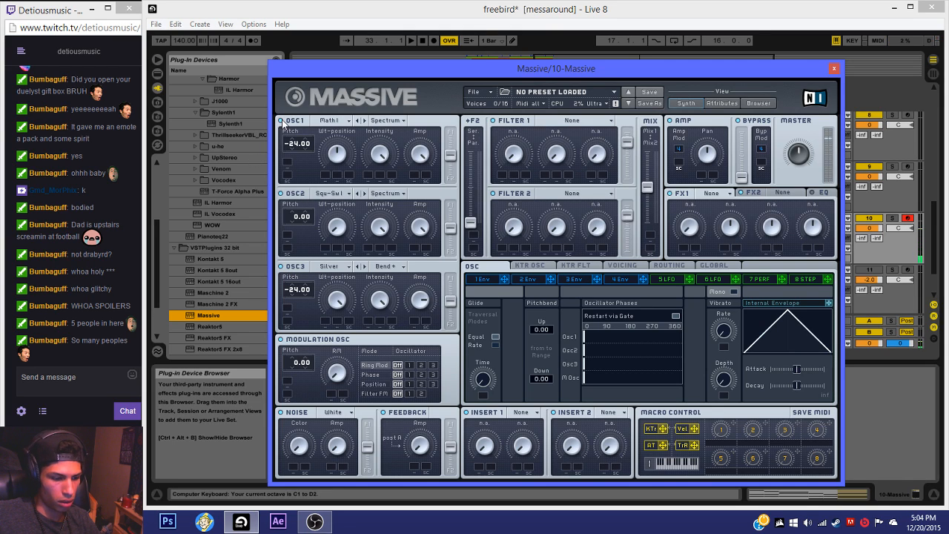
{"action": "key", "text": "x"}
{"action": "key", "text": "x"}
{"action": "key", "text": "a"}
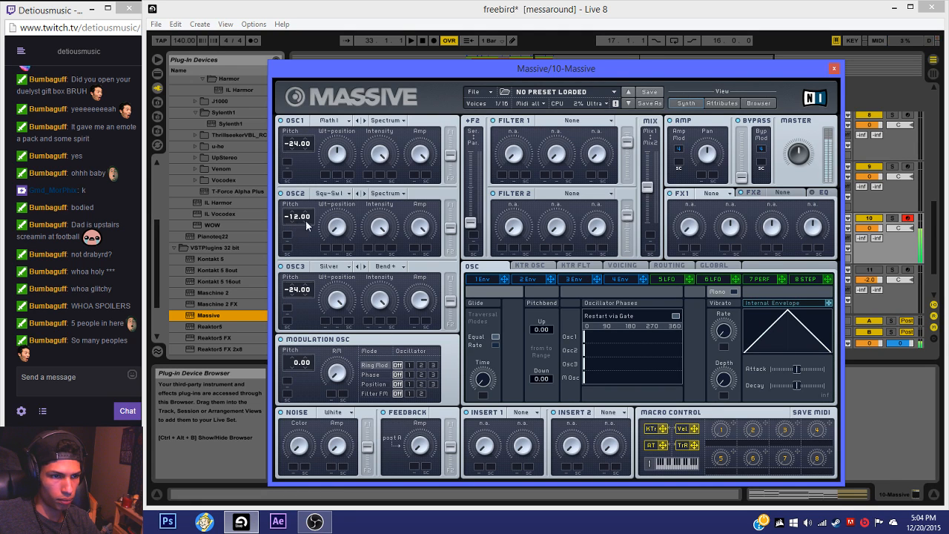
Step: Audition several wavetables for OSC2, including F-Squ, and set it to D-Throat
{"action": "left_click", "coordinate": [345, 193]}
{"action": "left_click", "coordinate": [343, 212]}
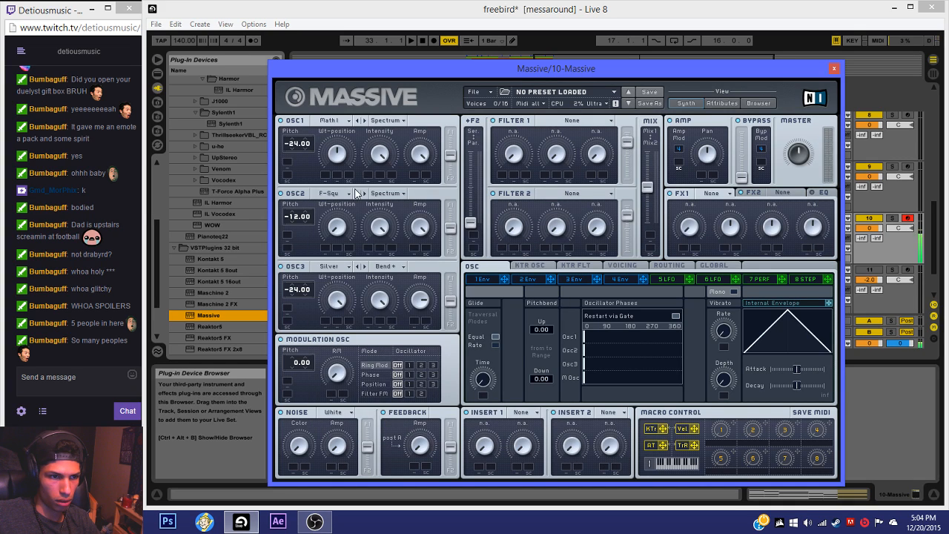
{"action": "left_click", "coordinate": [357, 194]}
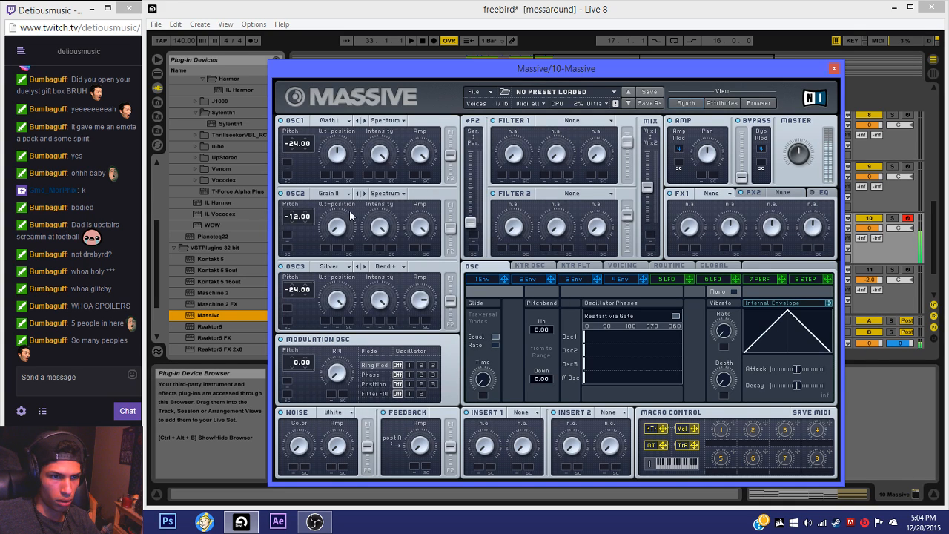
{"action": "left_click", "coordinate": [356, 195]}
{"action": "left_click", "coordinate": [356, 195]}
{"action": "left_click", "coordinate": [357, 195]}
{"action": "left_click", "coordinate": [362, 195]}
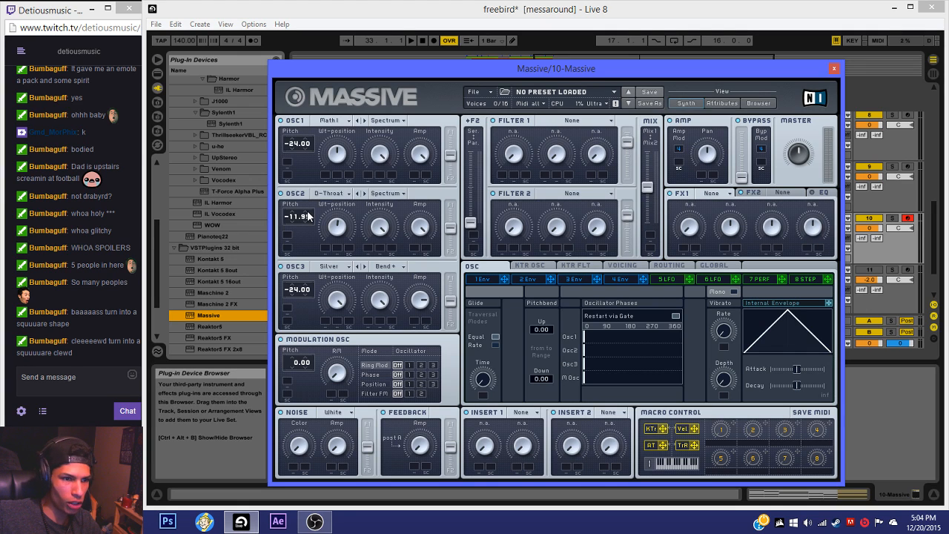
Step: Detune OSC2's pitch to -11.97 and OSC1's pitch to -24.02
{"action": "left_click_drag", "start_coordinate": [307, 216], "coordinate": [305, 215]}
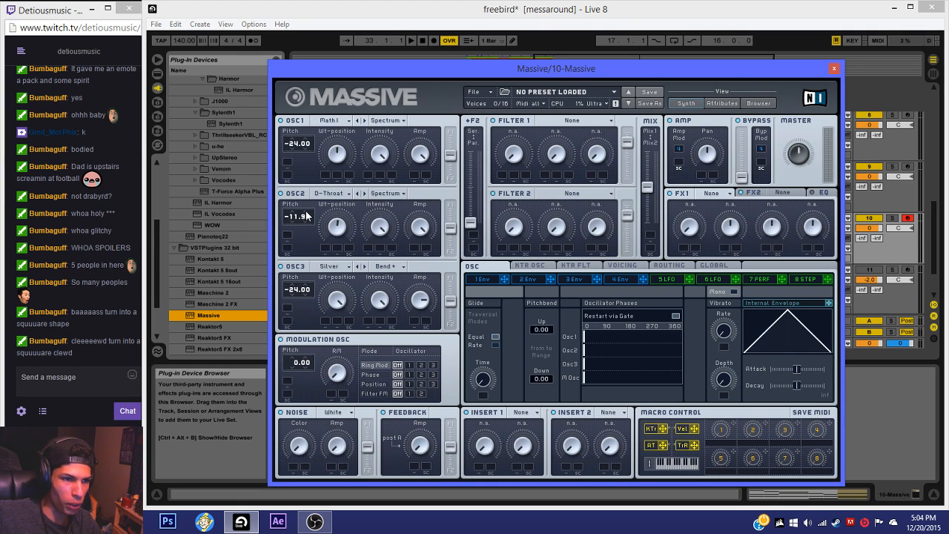
{"action": "left_click_drag", "start_coordinate": [306, 154], "coordinate": [309, 342]}
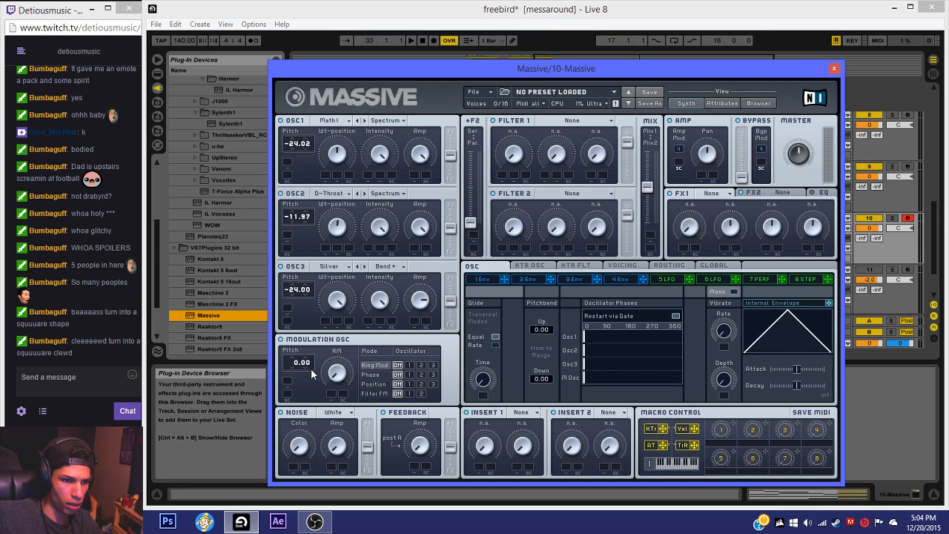
Step: Detune the oscillators to -24.05 for OSC3, -12.08 for OSC2 and -23.98 for OSC1 while auditioning test notes
{"action": "left_click_drag", "start_coordinate": [305, 301], "coordinate": [305, 302]}
{"action": "key", "text": "a"}
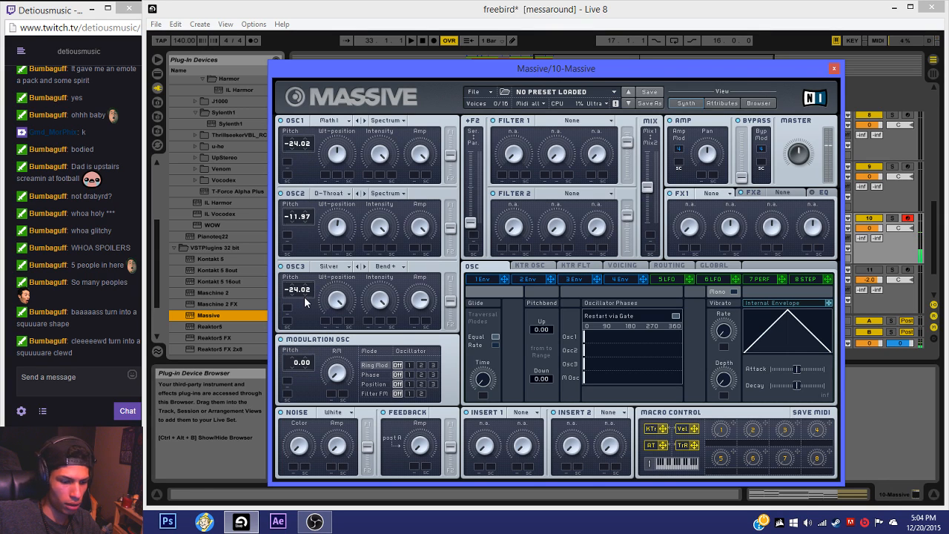
{"action": "key", "text": "z"}
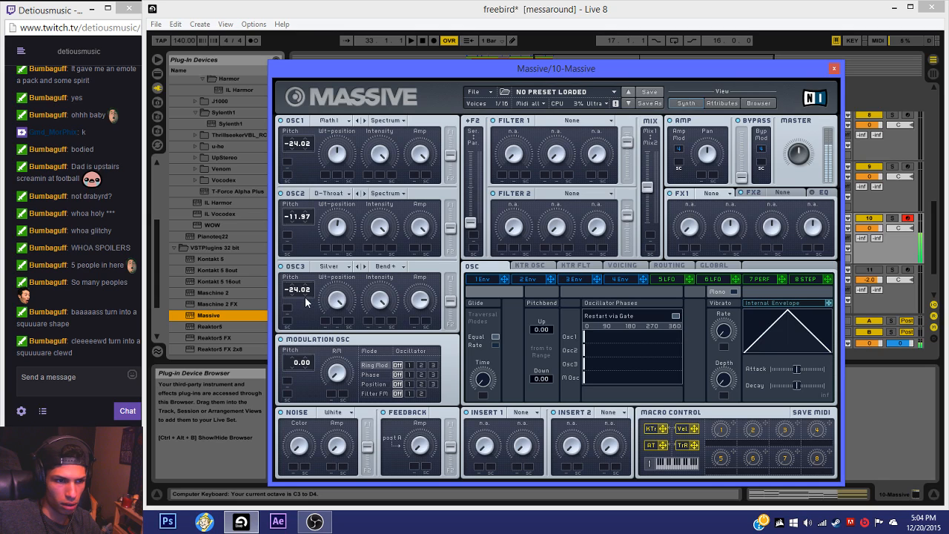
{"action": "left_click_drag", "start_coordinate": [305, 223], "coordinate": [304, 223]}
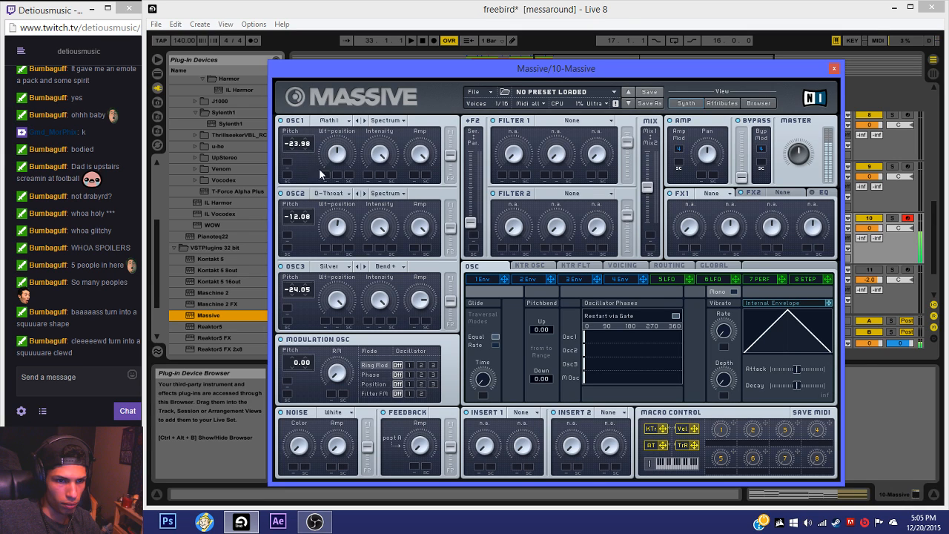
Step: Set FX1 to Tele Tube and FX2 to Dimension Expander, and adjust the patch's EQ shelves
{"action": "left_click", "coordinate": [727, 195]}
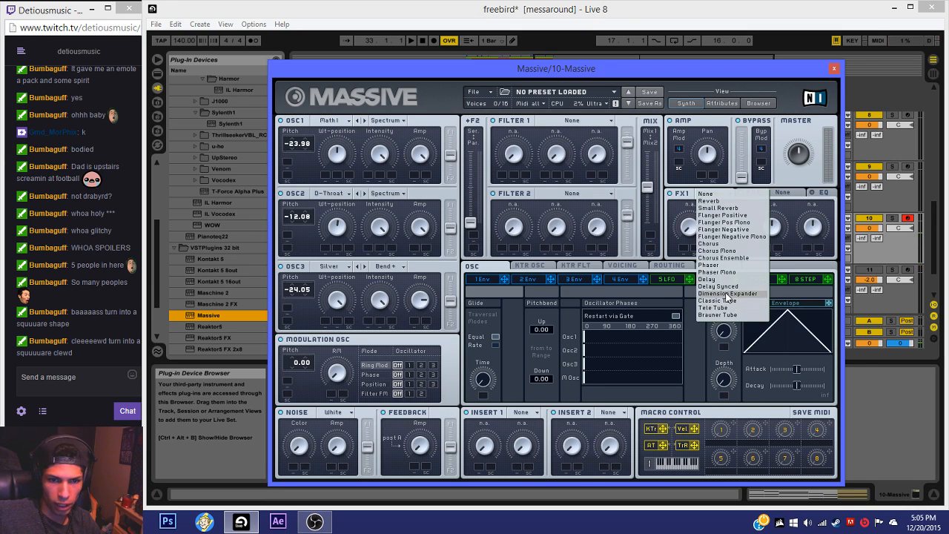
{"action": "left_click", "coordinate": [712, 300]}
{"action": "left_click", "coordinate": [708, 194]}
{"action": "left_click", "coordinate": [716, 280]}
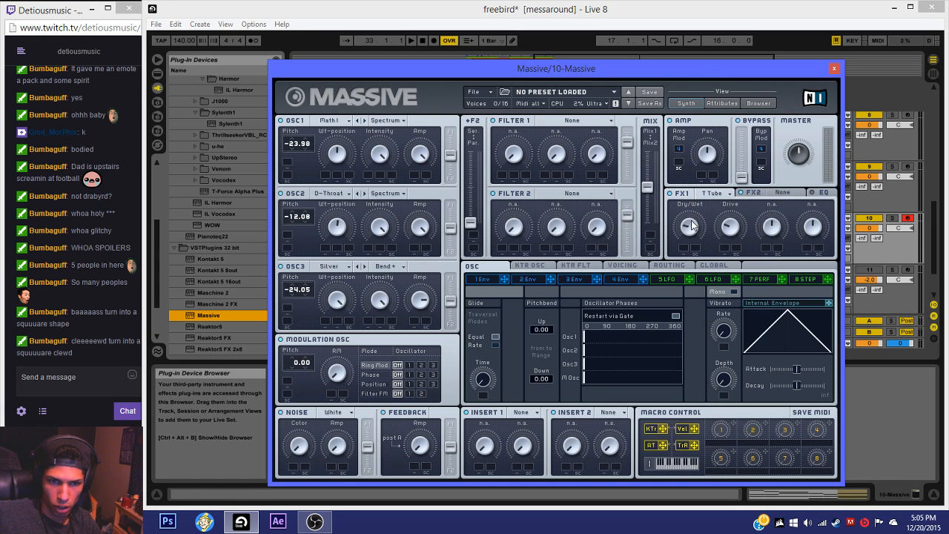
{"action": "left_click", "coordinate": [787, 193]}
{"action": "left_click", "coordinate": [792, 300]}
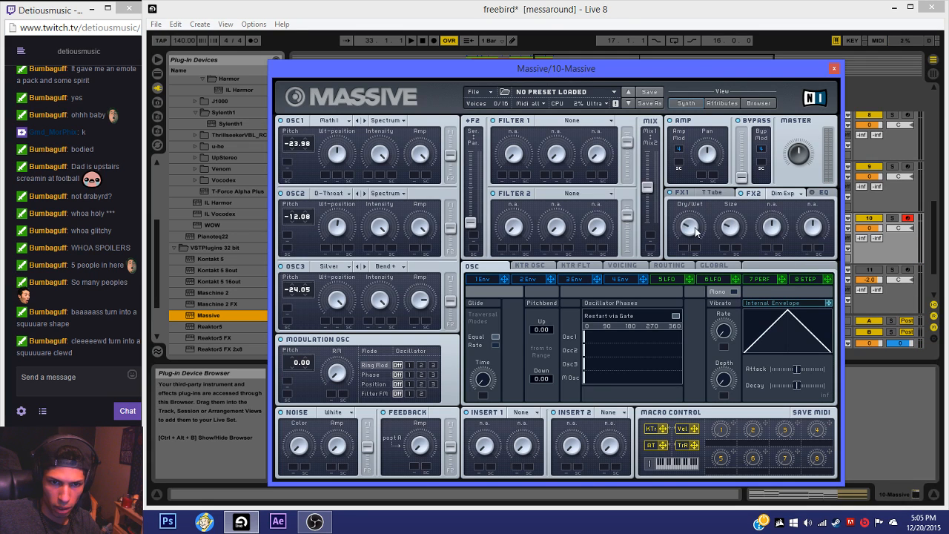
{"action": "left_click", "coordinate": [818, 194]}
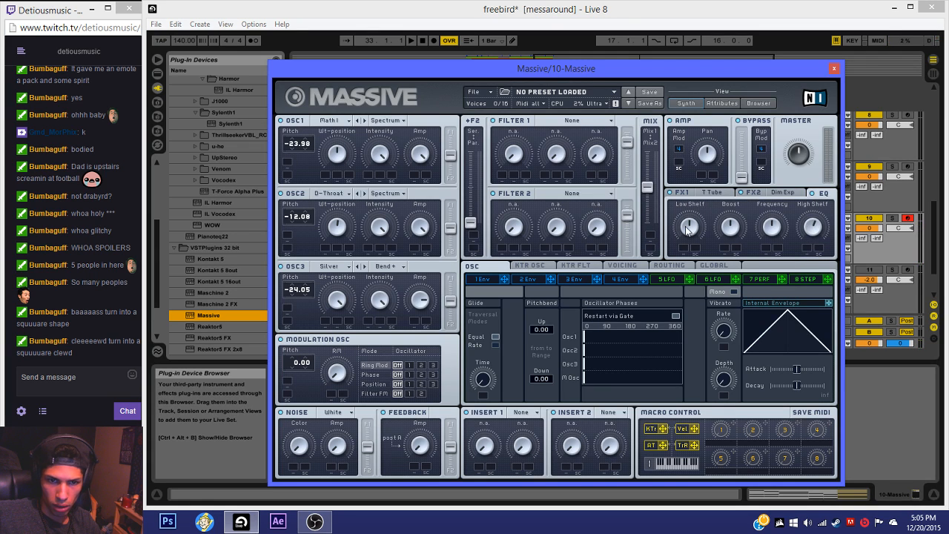
Step: Set the patch to 4 unison voices with pan position spread on, and try a pitch cutoff spread of 0.15
{"action": "left_click", "coordinate": [631, 265]}
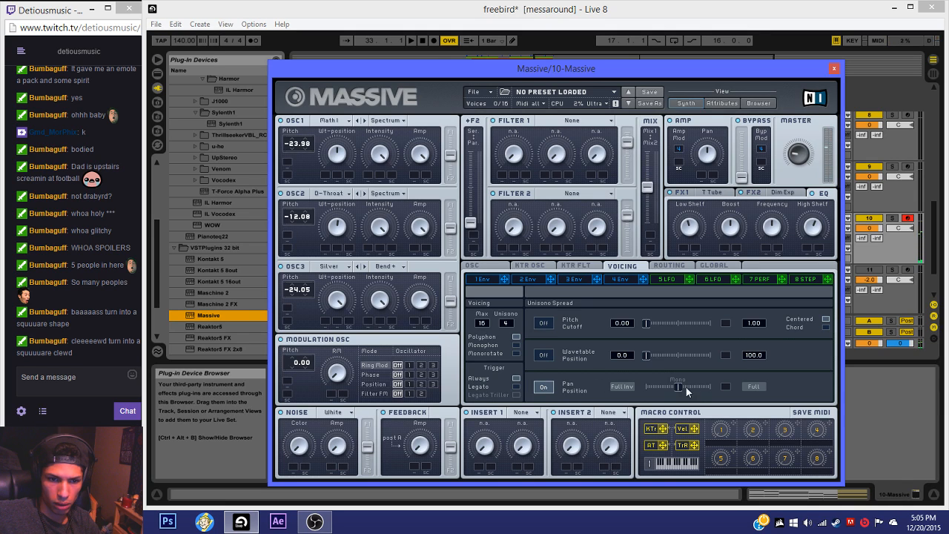
{"action": "left_click_drag", "start_coordinate": [686, 387], "coordinate": [673, 387]}
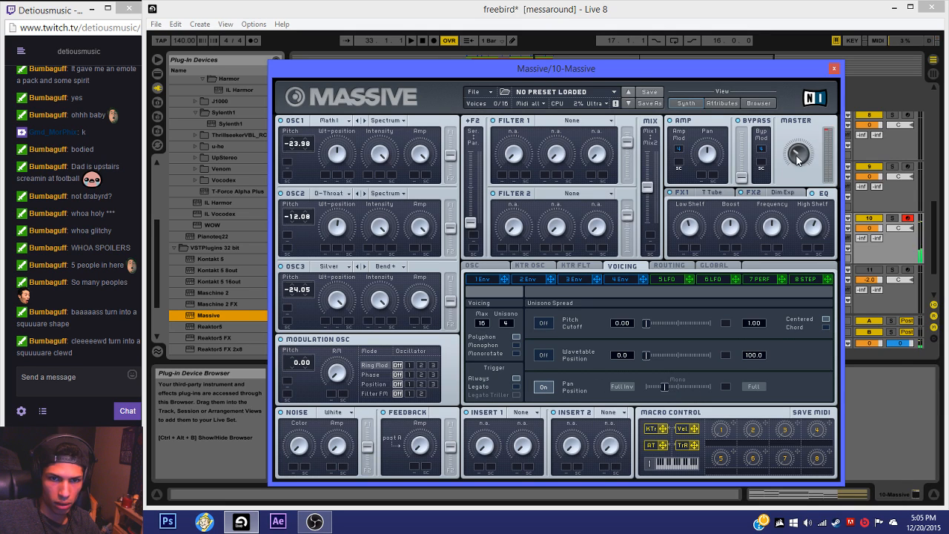
{"action": "left_click", "coordinate": [542, 324]}
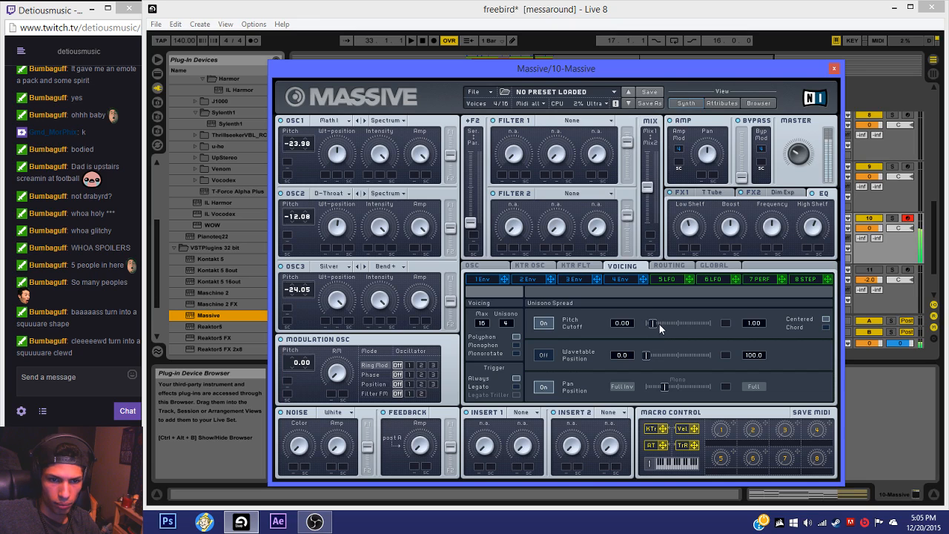
{"action": "left_click_drag", "start_coordinate": [659, 324], "coordinate": [653, 324]}
{"action": "left_click_drag", "start_coordinate": [754, 354], "coordinate": [752, 394]}
{"action": "left_click", "coordinate": [540, 323]}
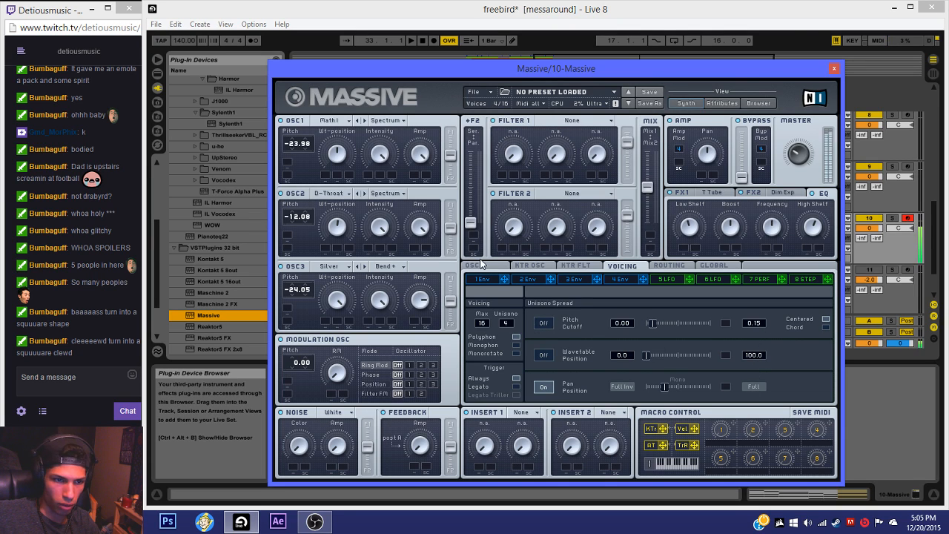
Step: Replace the Tele Tube effect in FX1 with Chorus
{"action": "left_click", "coordinate": [480, 267]}
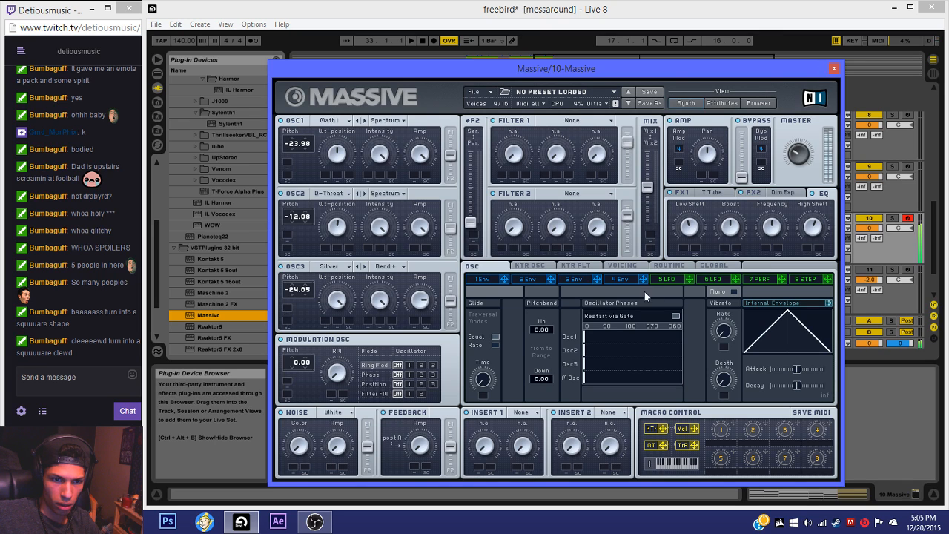
{"action": "left_click", "coordinate": [781, 192]}
{"action": "left_click", "coordinate": [781, 193]}
{"action": "left_click", "coordinate": [724, 193]}
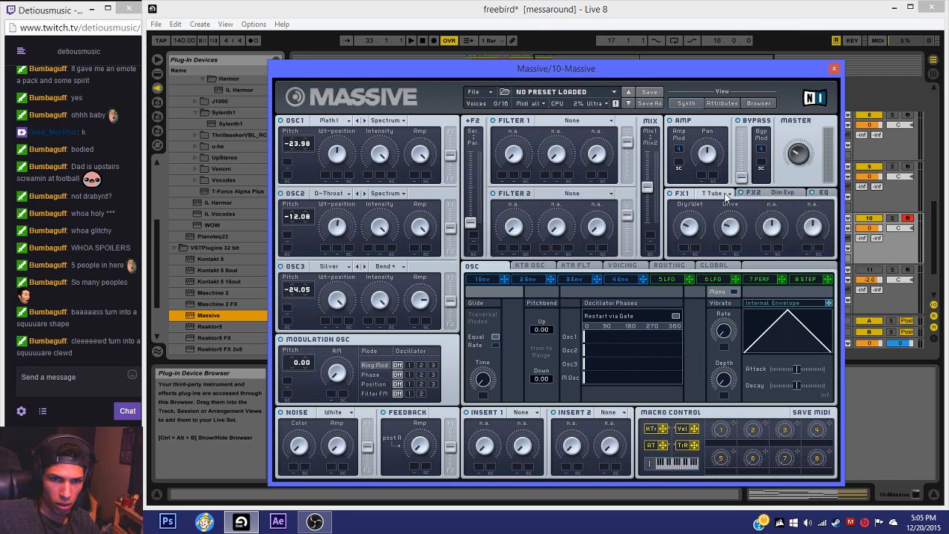
{"action": "left_click", "coordinate": [724, 193]}
{"action": "left_click", "coordinate": [764, 239]}
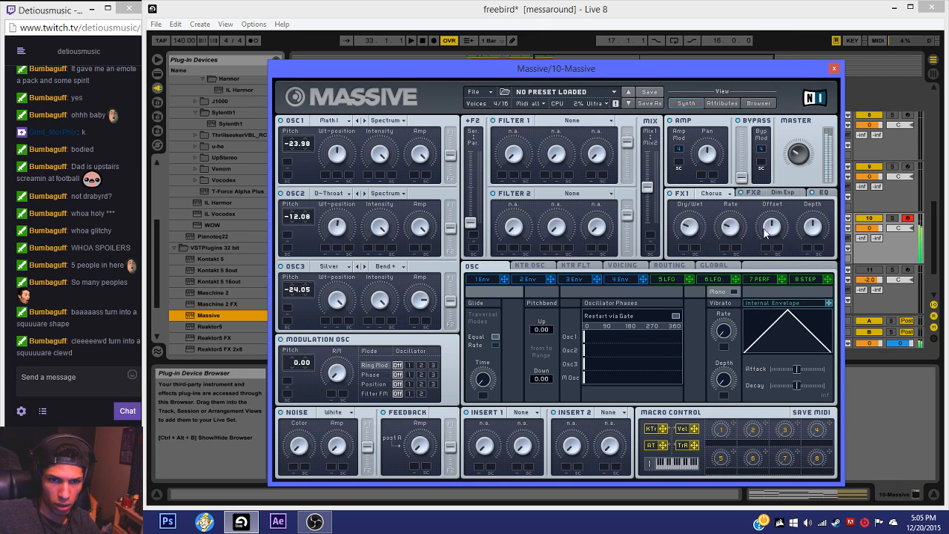
Step: Copy the sustained chord clip from track 9 Sylenth1 onto the 10 Massive track at bar 33
{"action": "left_click", "coordinate": [833, 68]}
{"action": "left_click", "coordinate": [555, 163]}
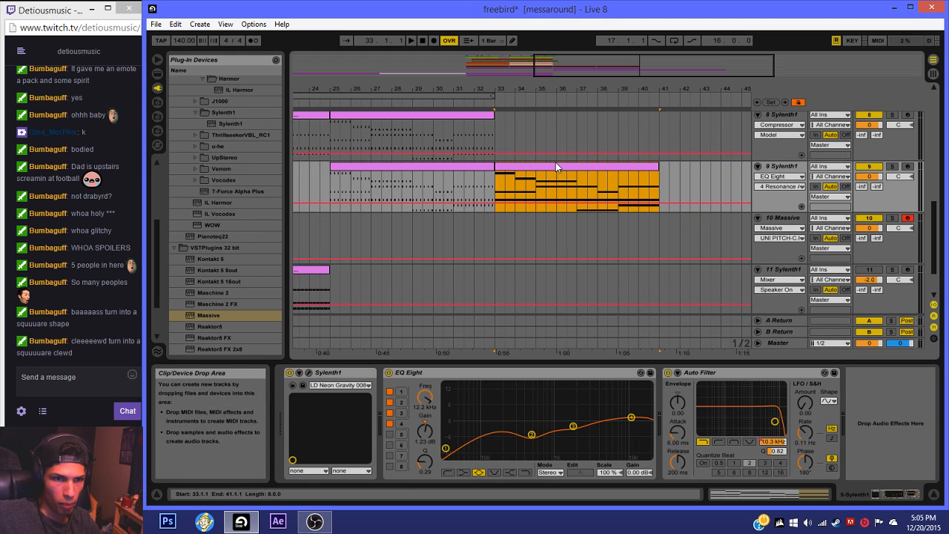
{"action": "left_click", "coordinate": [504, 234]}
{"action": "key", "text": "ctrl+v"}
Step: Delete the upper chord notes in the Massive clip, keeping only the bass line of G#2, E2 and F#2
{"action": "double_click", "coordinate": [517, 219]}
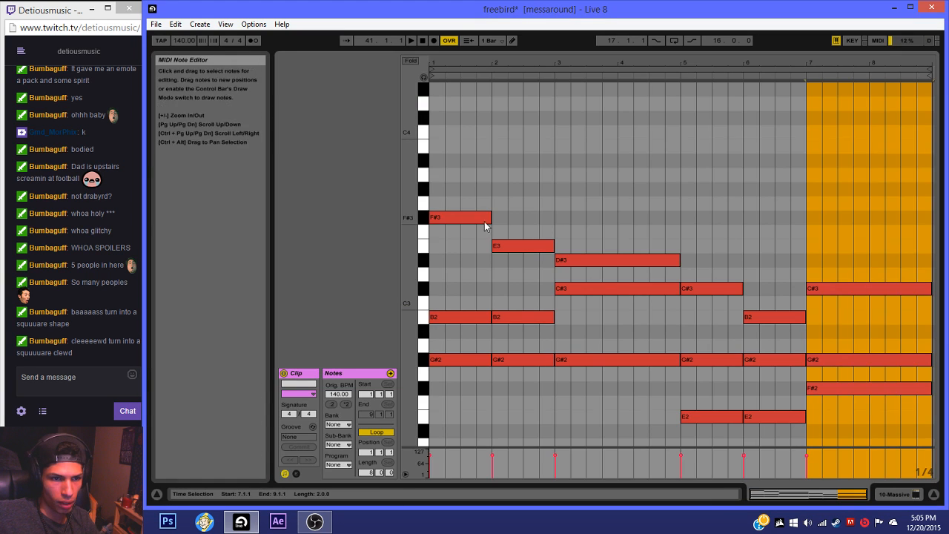
{"action": "left_click_drag", "start_coordinate": [453, 188], "coordinate": [809, 328]}
{"action": "key", "text": "Delete"}
{"action": "scroll", "coordinate": [665, 280], "scroll_direction": "down", "scroll_amount": 3}
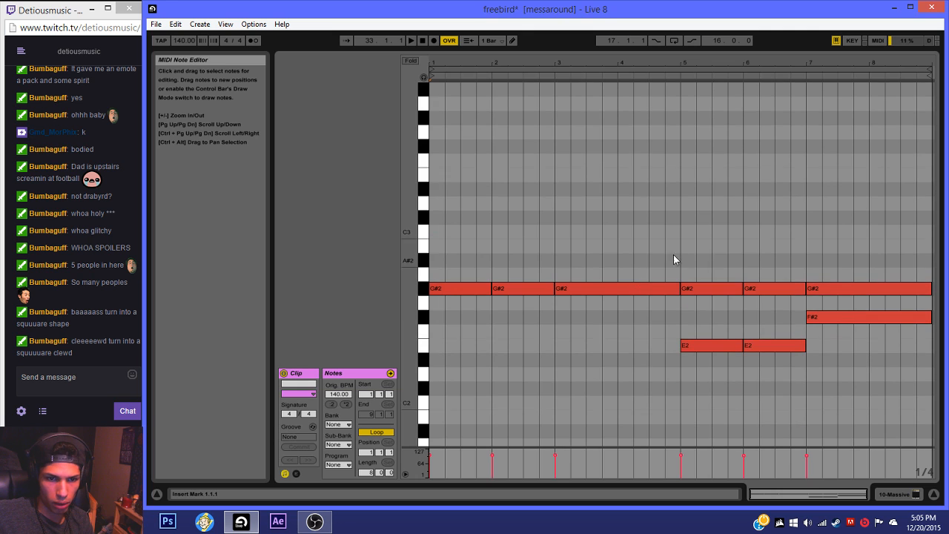
{"action": "left_click_drag", "start_coordinate": [673, 255], "coordinate": [767, 294]}
{"action": "key", "text": "Delete"}
{"action": "left_click", "coordinate": [849, 272]}
{"action": "left_click", "coordinate": [848, 289]}
{"action": "key", "text": "Delete"}
{"action": "left_click", "coordinate": [894, 494]}
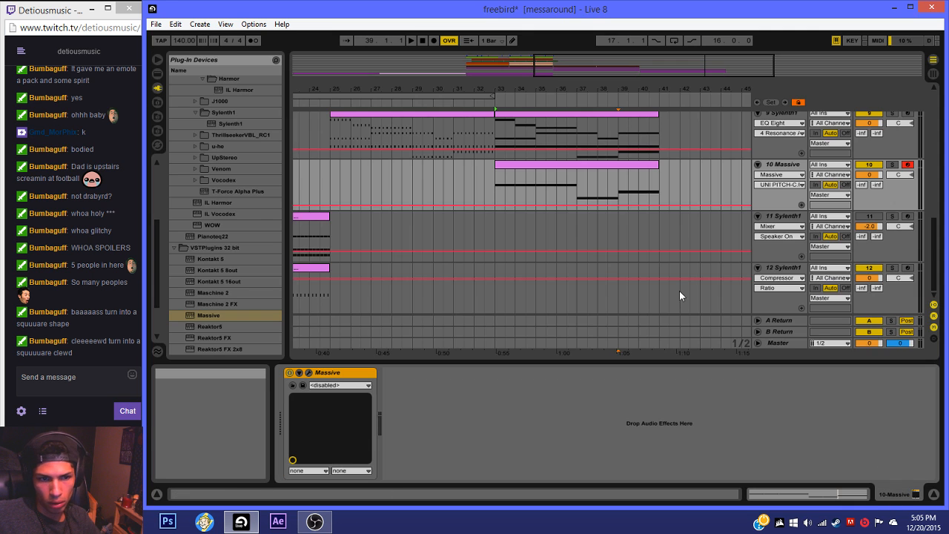
Step: Copy the Massive bass clip onto the 11 Sylenth1 track at bar 33
{"action": "left_click", "coordinate": [520, 164]}
{"action": "key", "text": "ctrl+c"}
{"action": "left_click", "coordinate": [508, 220]}
{"action": "key", "text": "ctrl+v"}
Step: Transpose all notes of the bass clip on track 11 Sylenth1 up one octave
{"action": "left_click", "coordinate": [573, 162]}
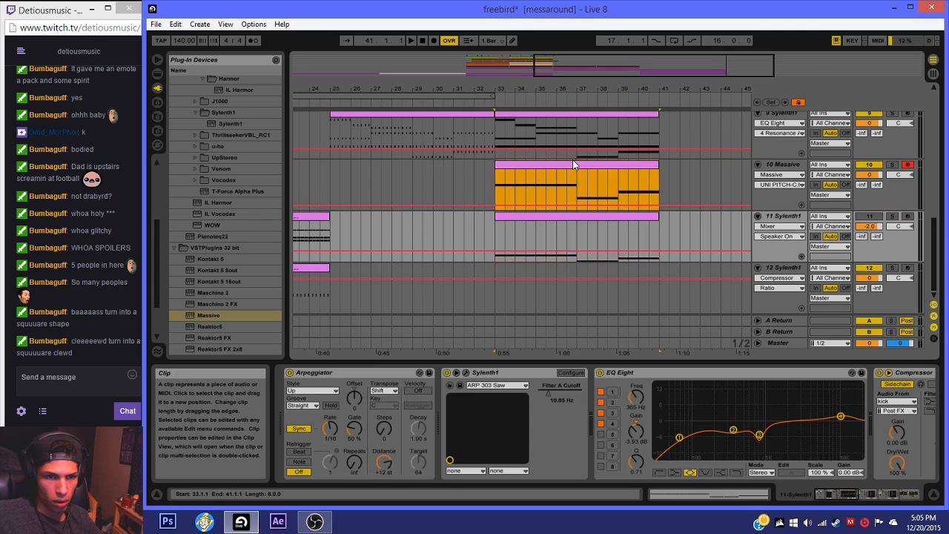
{"action": "double_click", "coordinate": [550, 215]}
{"action": "key", "text": "shift+Up"}
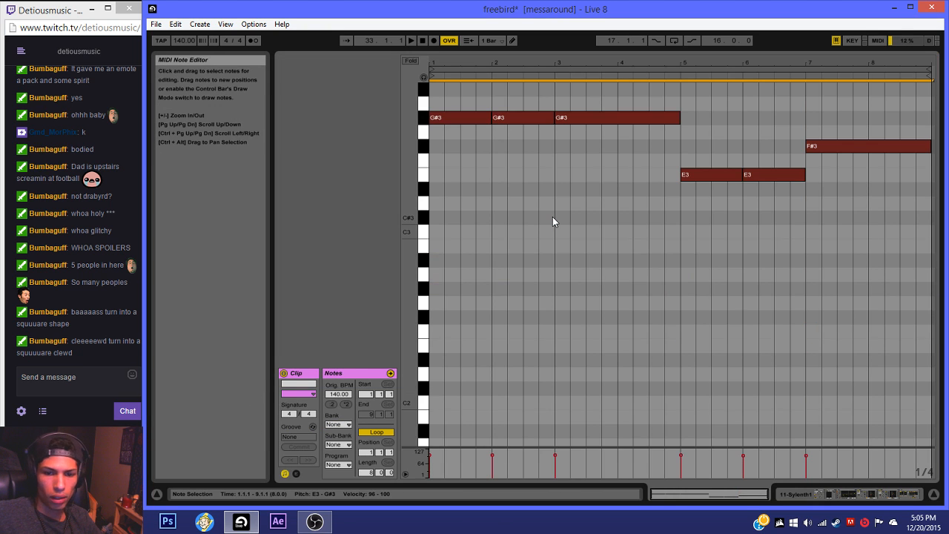
{"action": "left_click", "coordinate": [794, 494]}
{"action": "left_click", "coordinate": [510, 145]}
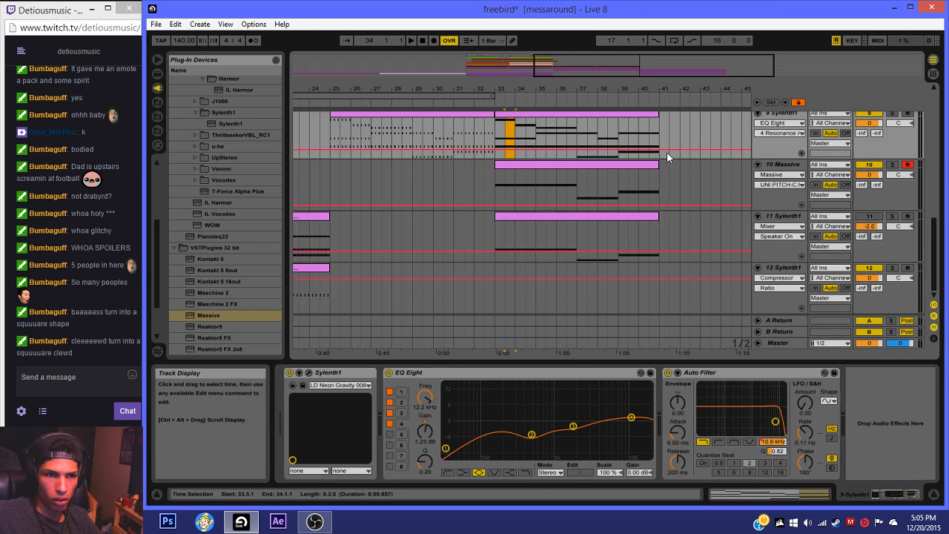
Step: Solo the Massive track, transpose all notes in its bass clip up one octave and audition it
{"action": "left_click", "coordinate": [620, 165]}
{"action": "left_click", "coordinate": [891, 164]}
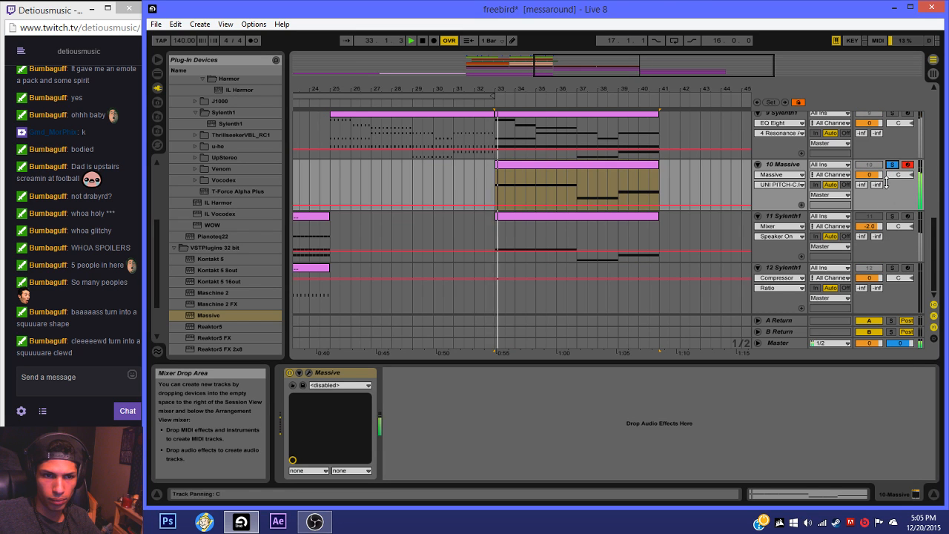
{"action": "left_click", "coordinate": [565, 168]}
{"action": "double_click", "coordinate": [564, 168]}
{"action": "key", "text": "ctrl+a"}
{"action": "key", "text": "shift+Up"}
{"action": "key", "text": "space"}
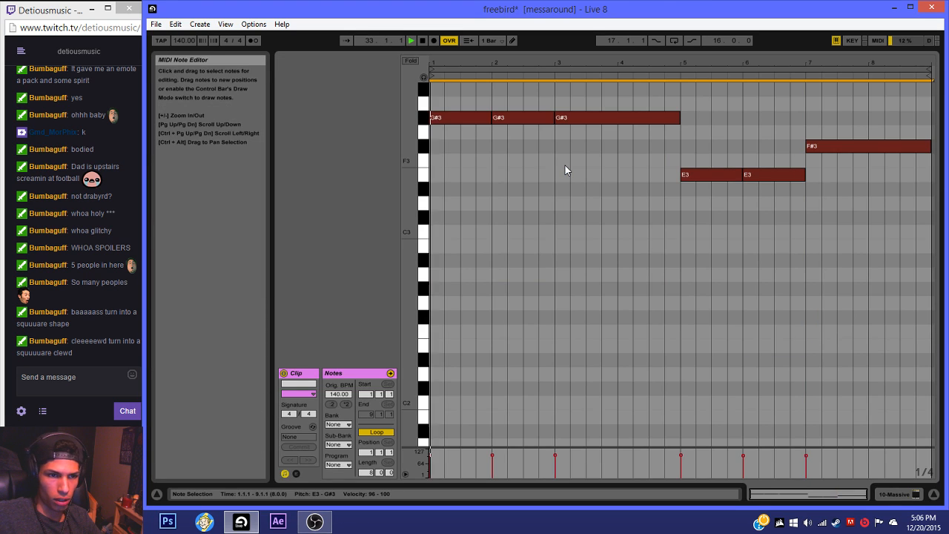
{"action": "key", "text": "space"}
{"action": "left_click", "coordinate": [882, 491]}
Step: Copy the kick and snarer sidechain compressors from track 8 Sylenth1 onto the Massive track
{"action": "left_click", "coordinate": [566, 214]}
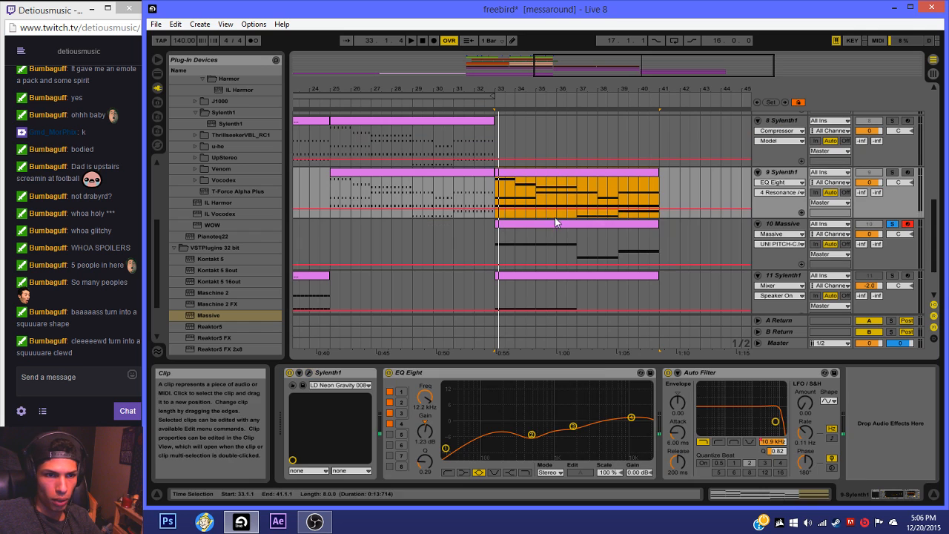
{"action": "left_click", "coordinate": [396, 191]}
{"action": "left_click", "coordinate": [381, 157]}
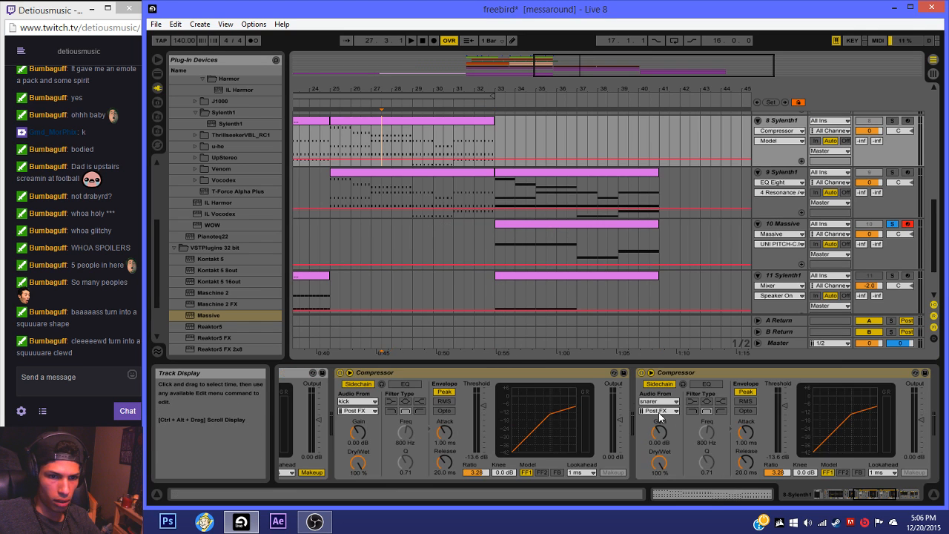
{"action": "left_click", "coordinate": [587, 256]}
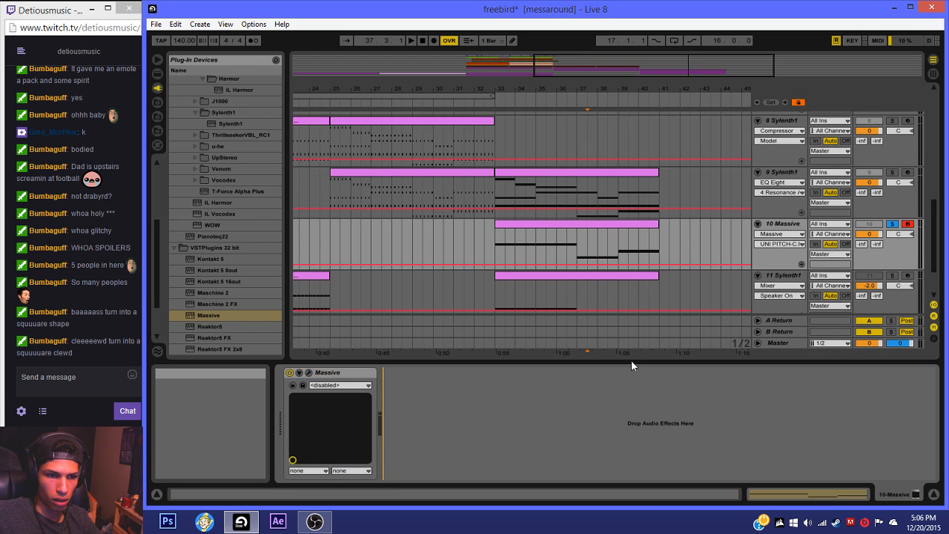
Step: Paste the two sidechain compressors after the Auto Filter on track 9 Sylenth1 and start playback
{"action": "left_click", "coordinate": [539, 172]}
{"action": "left_click", "coordinate": [582, 275]}
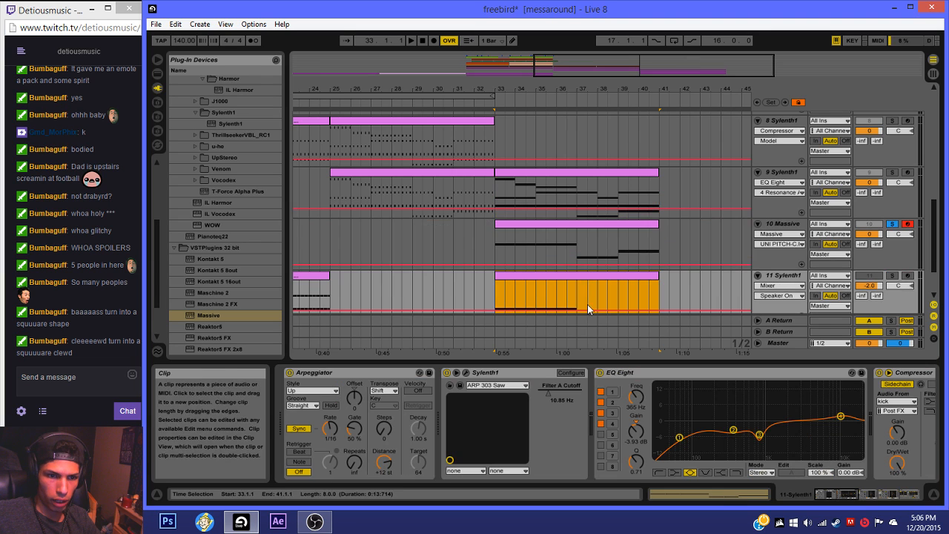
{"action": "left_click", "coordinate": [546, 223]}
{"action": "left_click", "coordinate": [537, 172]}
{"action": "left_click", "coordinate": [856, 394]}
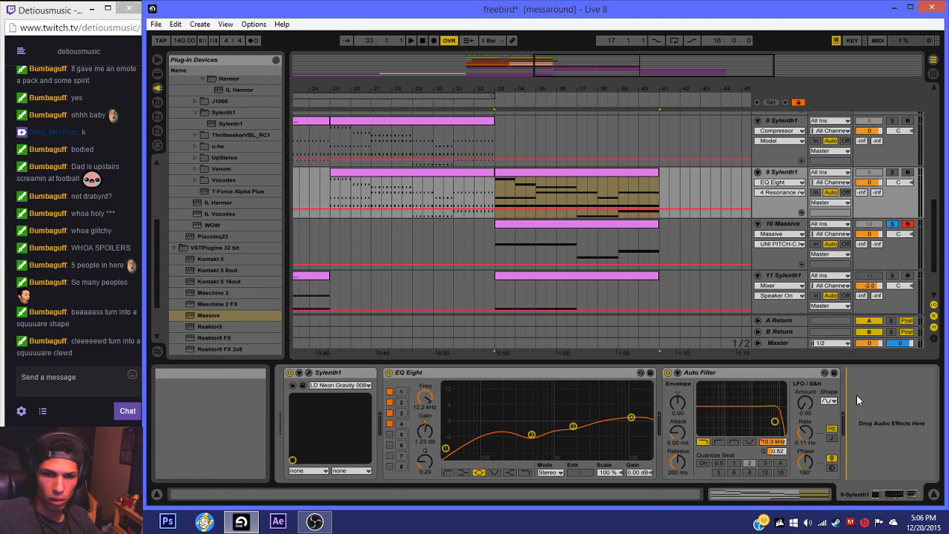
{"action": "key", "text": "ctrl+v"}
{"action": "key", "text": "space"}
Step: Copy the drum clips of bars 17 to 25, from the kick track through 6 Audio, to bar 33
{"action": "scroll", "coordinate": [682, 272], "scroll_direction": "up", "scroll_amount": 2}
{"action": "scroll", "coordinate": [682, 270], "scroll_direction": "up", "scroll_amount": 6}
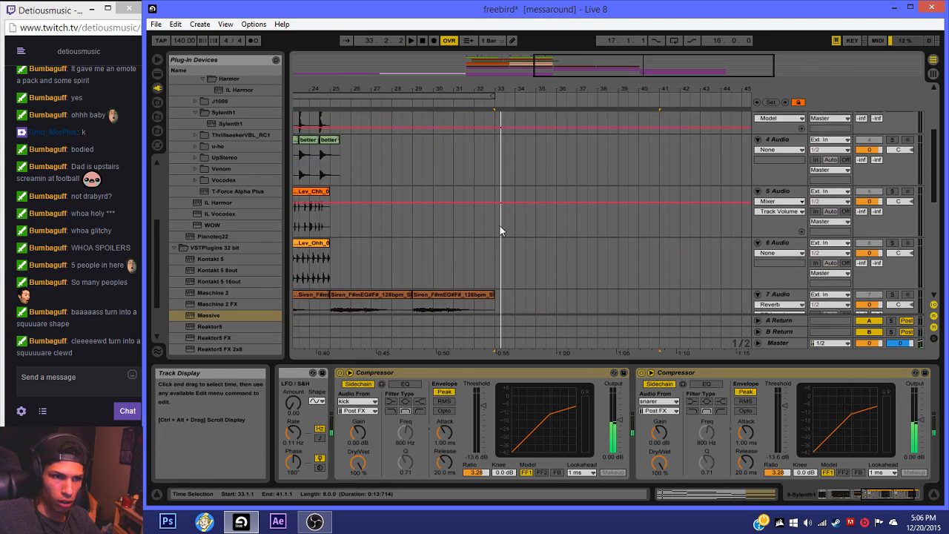
{"action": "scroll", "coordinate": [499, 225], "scroll_direction": "left", "scroll_amount": 5}
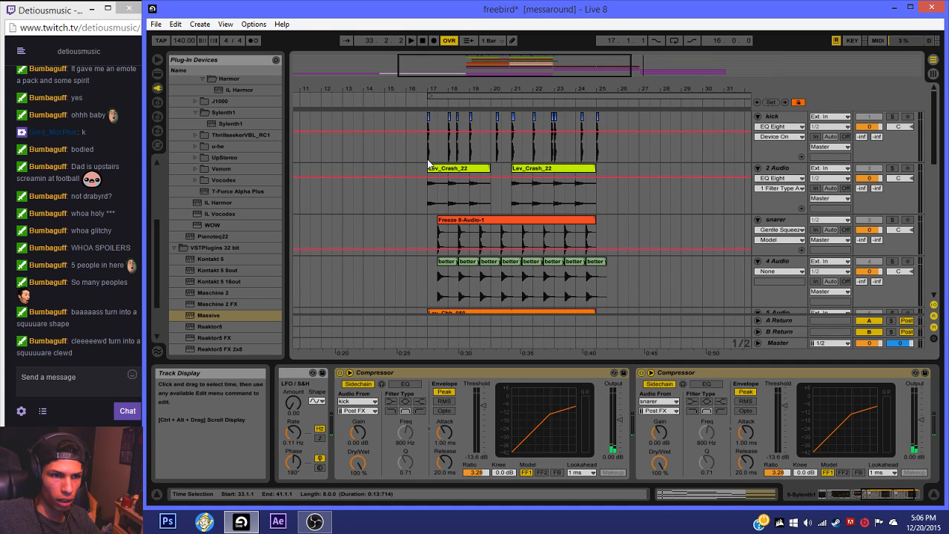
{"action": "left_click_drag", "start_coordinate": [427, 163], "coordinate": [595, 283]}
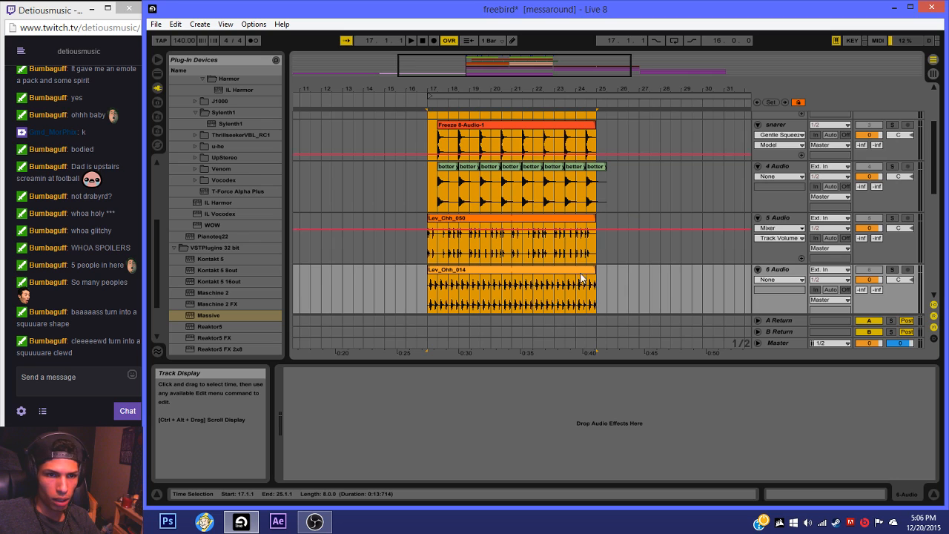
{"action": "key", "text": "ctrl+d"}
{"action": "scroll", "coordinate": [547, 214], "scroll_direction": "down", "scroll_amount": 5}
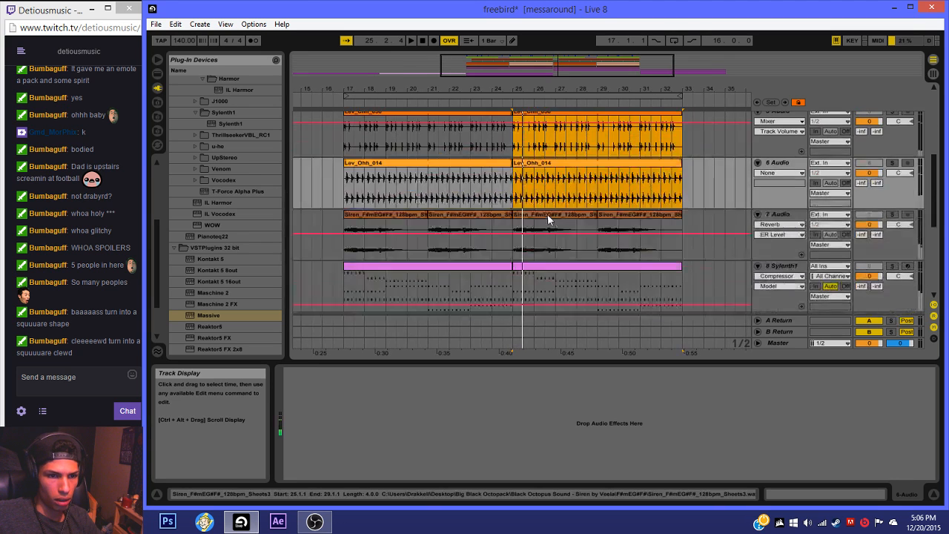
{"action": "scroll", "coordinate": [545, 209], "scroll_direction": "up", "scroll_amount": 8}
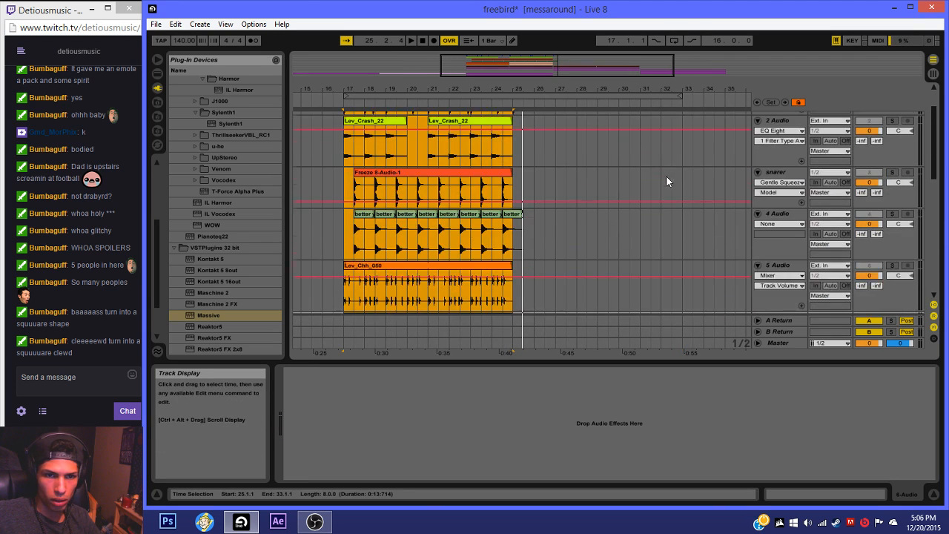
{"action": "scroll", "coordinate": [673, 159], "scroll_direction": "up", "scroll_amount": 2}
{"action": "left_click", "coordinate": [682, 158]}
{"action": "key", "text": "ctrl+v"}
Step: Clear the track solo and audition the section from bar 33 with the pasted drums
{"action": "left_click_drag", "start_coordinate": [612, 68], "coordinate": [731, 72]}
{"action": "double_click", "coordinate": [894, 117]}
{"action": "key", "text": "space"}
{"action": "key", "text": "space"}
{"action": "left_click", "coordinate": [523, 146]}
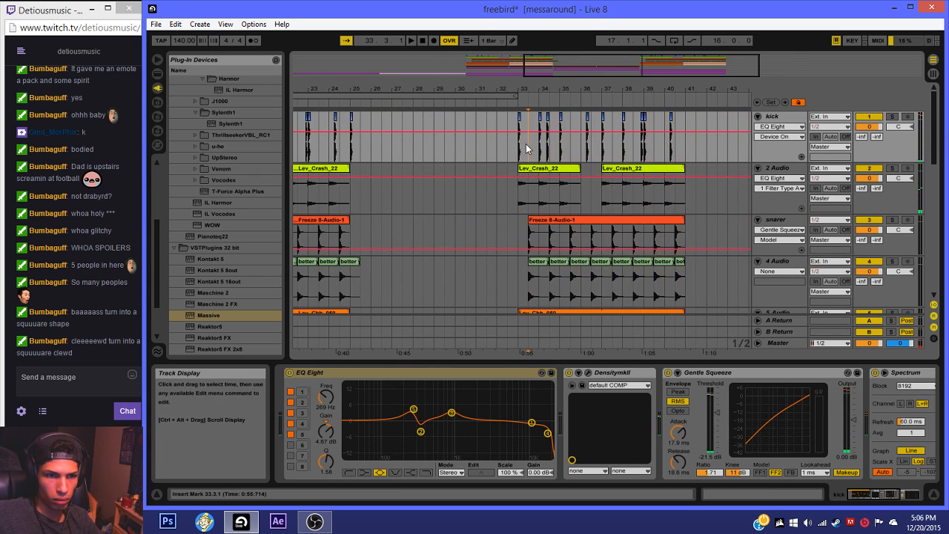
Step: Lower the first two G#3 notes of the Massive clip at bar 33 to E3 and audition them
{"action": "scroll", "coordinate": [522, 172], "scroll_direction": "down", "scroll_amount": 2}
{"action": "scroll", "coordinate": [522, 185], "scroll_direction": "down", "scroll_amount": 8}
{"action": "left_click", "coordinate": [653, 188]}
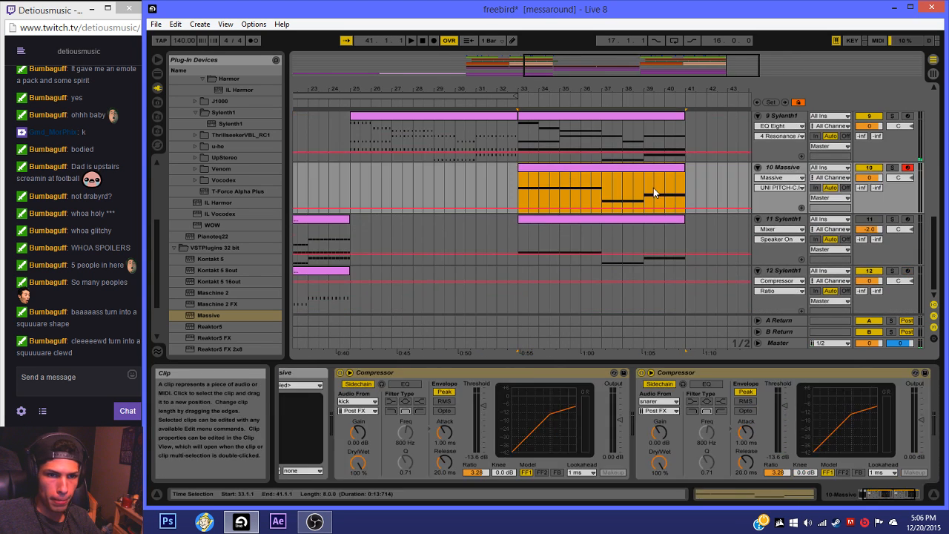
{"action": "left_click", "coordinate": [907, 168]}
{"action": "double_click", "coordinate": [603, 166]}
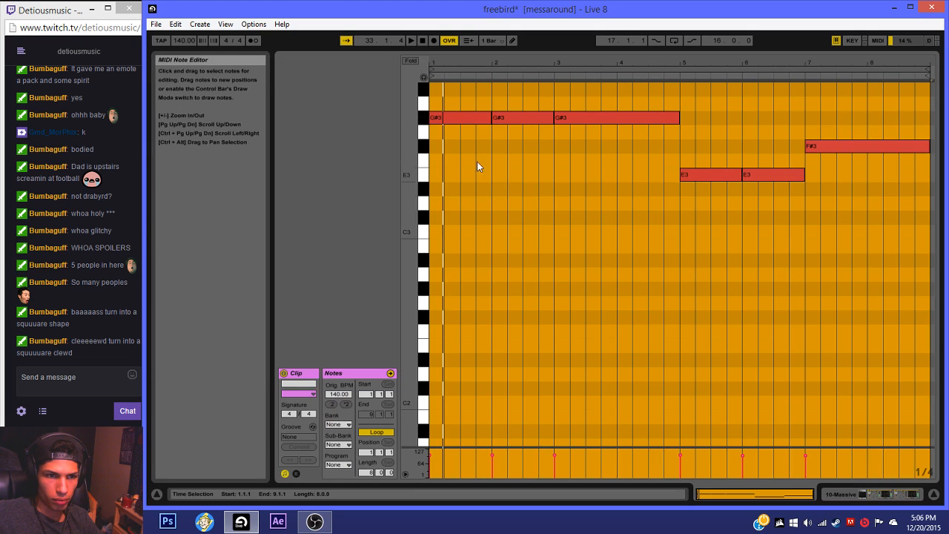
{"action": "key", "text": "Down"}
{"action": "key", "text": "Down"}
{"action": "key", "text": "Down"}
{"action": "key", "text": "Down"}
{"action": "key", "text": "Down"}
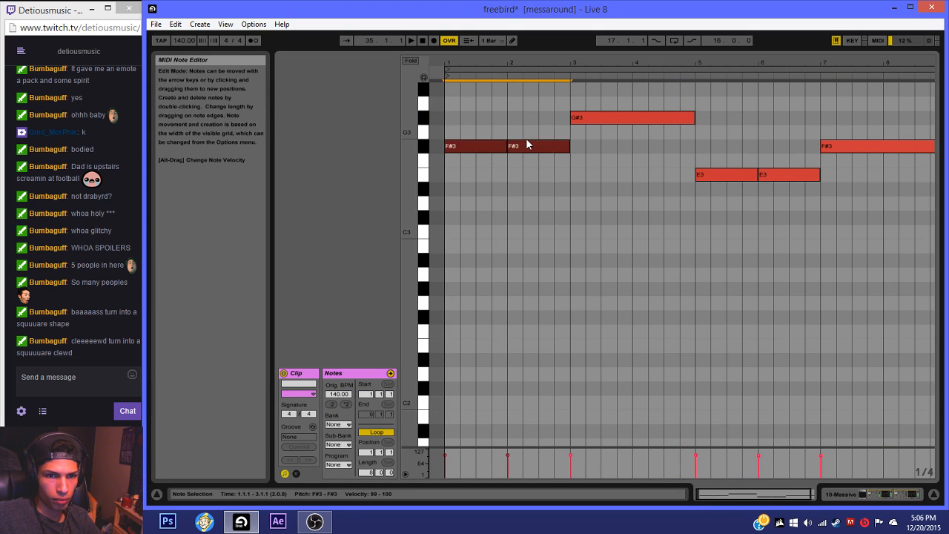
{"action": "key", "text": "Down"}
{"action": "key", "text": "space"}
{"action": "key", "text": "Up"}
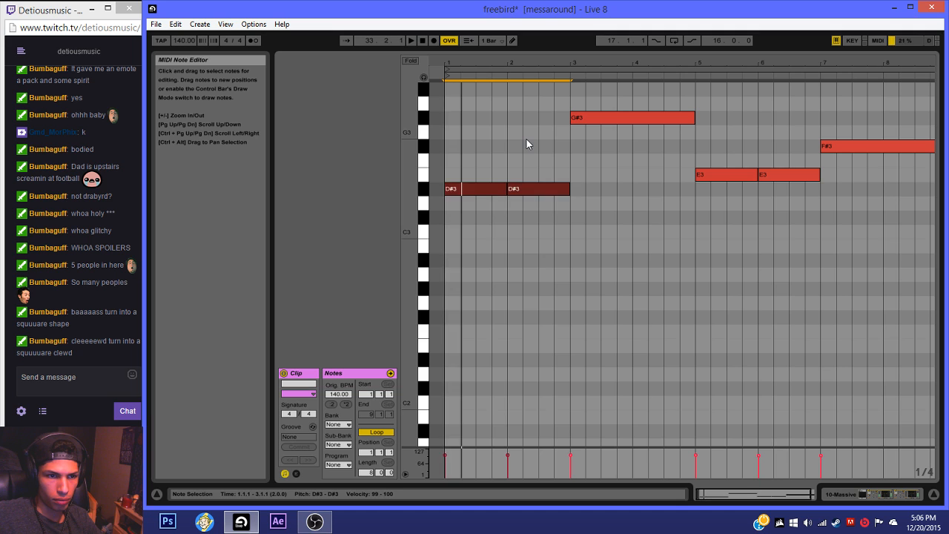
{"action": "key", "text": "Up"}
{"action": "left_click", "coordinate": [558, 226]}
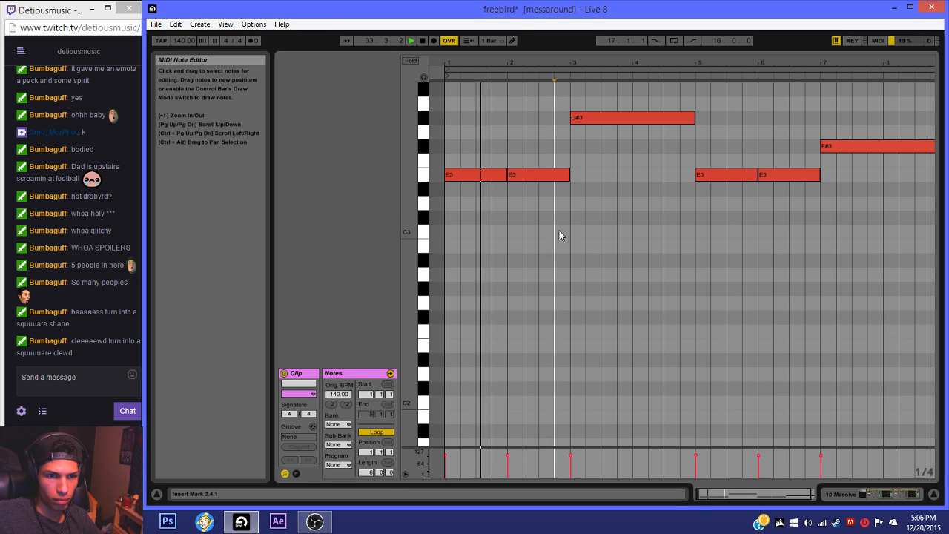
{"action": "left_click", "coordinate": [852, 494]}
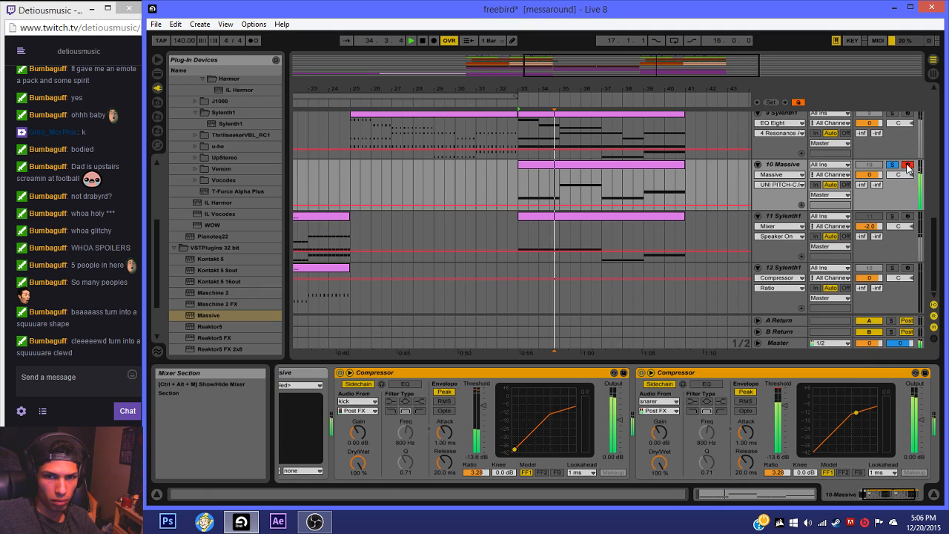
{"action": "key", "text": "space"}
Step: Lower the first two G#3 notes of the 11 Sylenth1 clip at bar 33 to E3, keeping their start at bar 33
{"action": "double_click", "coordinate": [577, 219]}
{"action": "left_click_drag", "start_coordinate": [512, 100], "coordinate": [480, 120]}
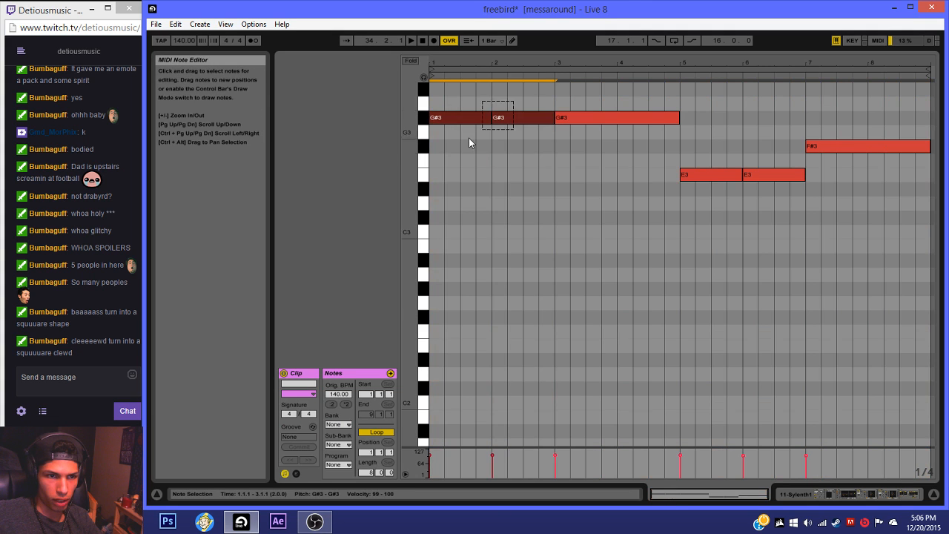
{"action": "key", "text": "Down"}
{"action": "key", "text": "Left"}
{"action": "key", "text": "Left"}
{"action": "key", "text": "Down"}
{"action": "key", "text": "Right"}
{"action": "key", "text": "Down"}
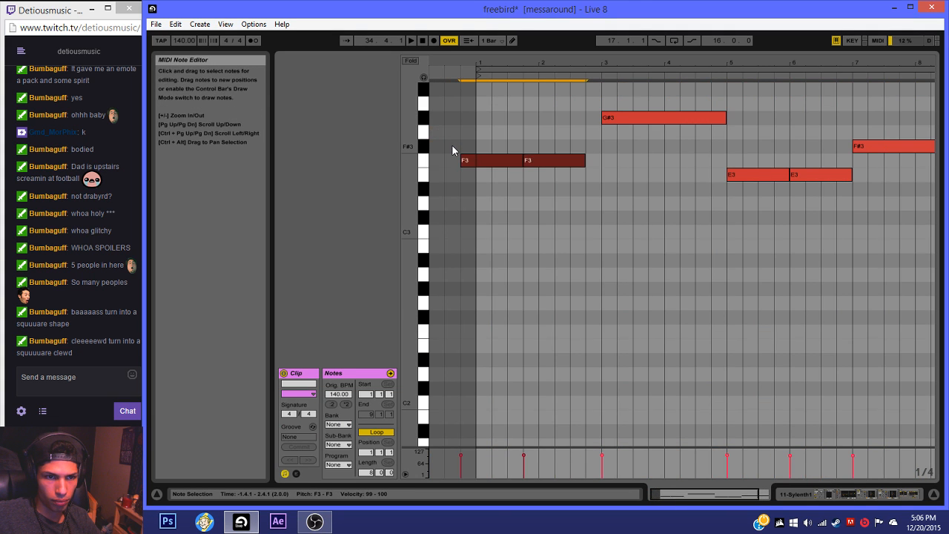
{"action": "key", "text": "Down"}
{"action": "key", "text": "Right"}
{"action": "left_click", "coordinate": [800, 496]}
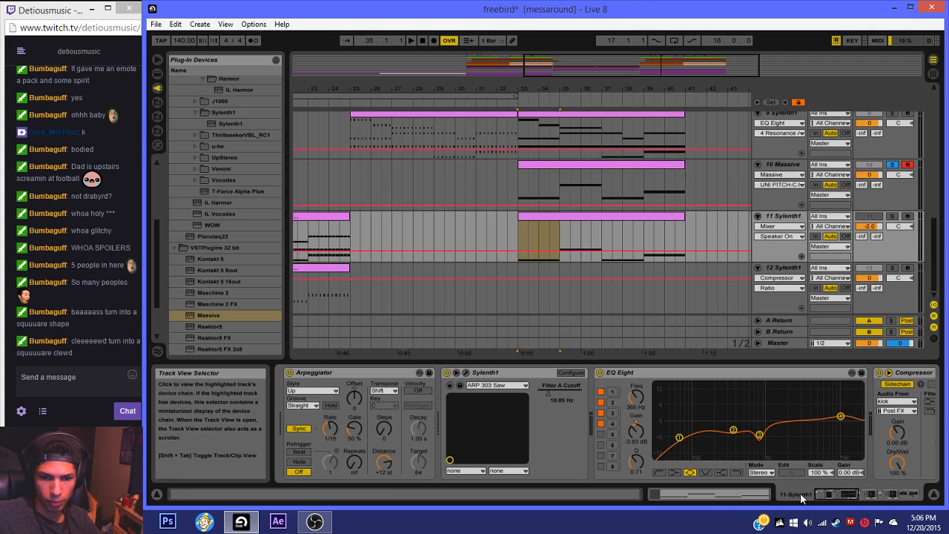
Step: Clear the solo on the Massive track and audition the section from bar 33
{"action": "left_click", "coordinate": [893, 165]}
{"action": "key", "text": "space"}
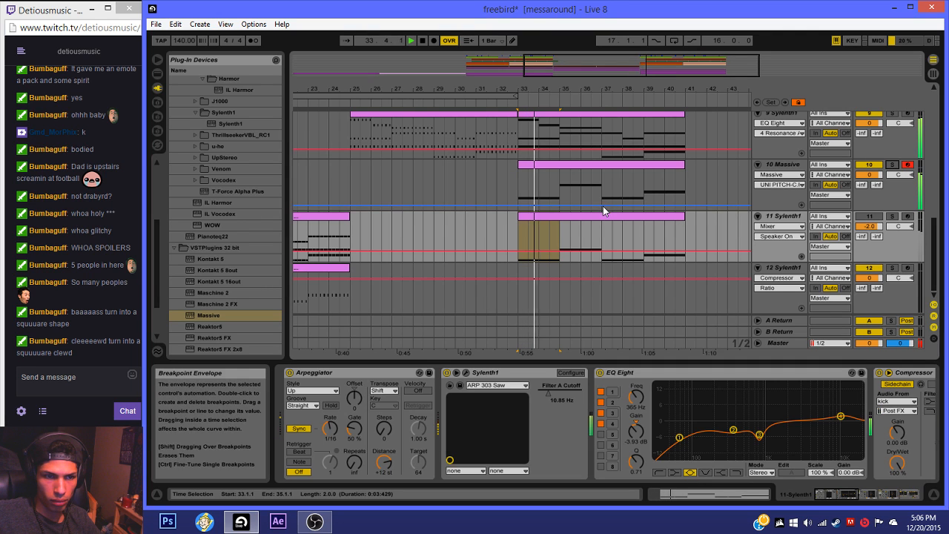
{"action": "key", "text": "space"}
Step: Set the kick sidechain compressor on the Massive track to a ratio of 8.00 and a threshold of -18.2 dB
{"action": "scroll", "coordinate": [586, 208], "scroll_direction": "up", "scroll_amount": 1}
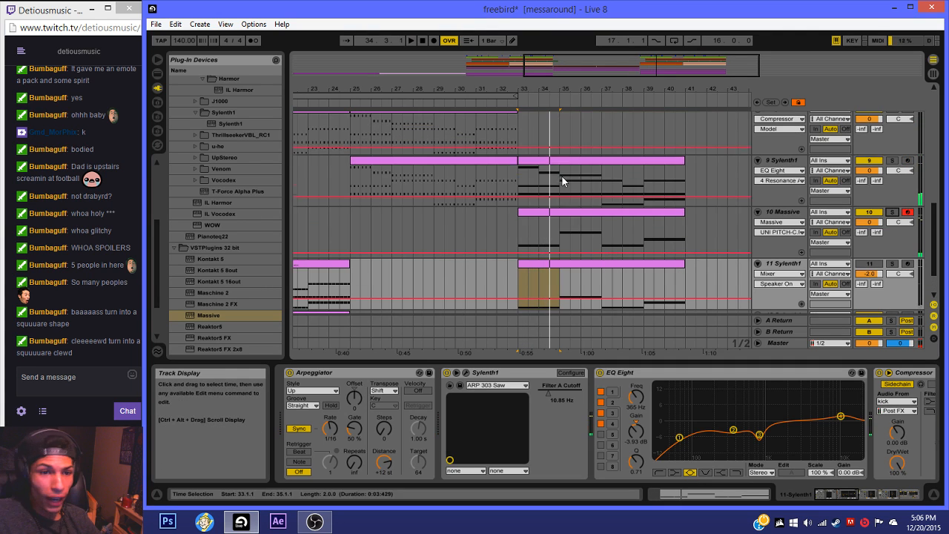
{"action": "left_click", "coordinate": [548, 161]}
{"action": "key", "text": "ctrl+c"}
{"action": "left_click", "coordinate": [553, 213]}
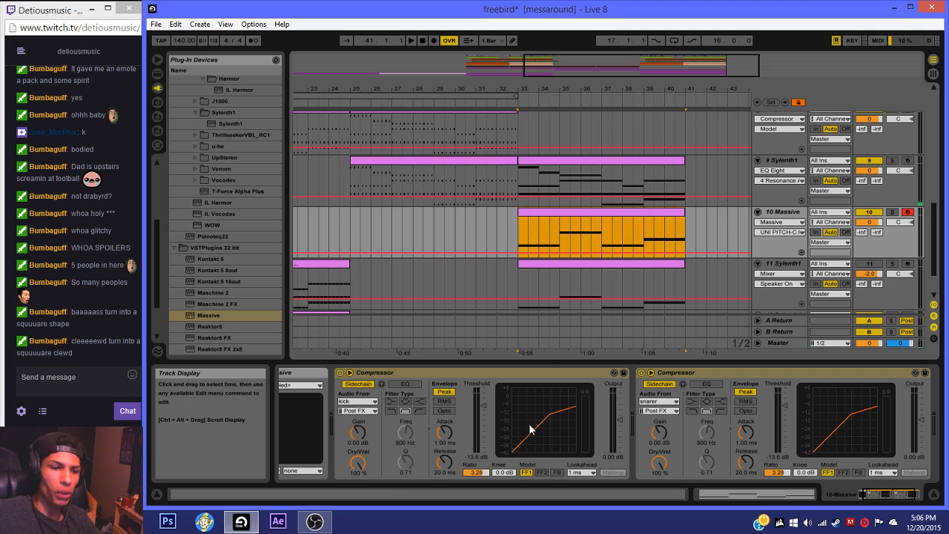
{"action": "left_click_drag", "start_coordinate": [476, 473], "coordinate": [488, 418]}
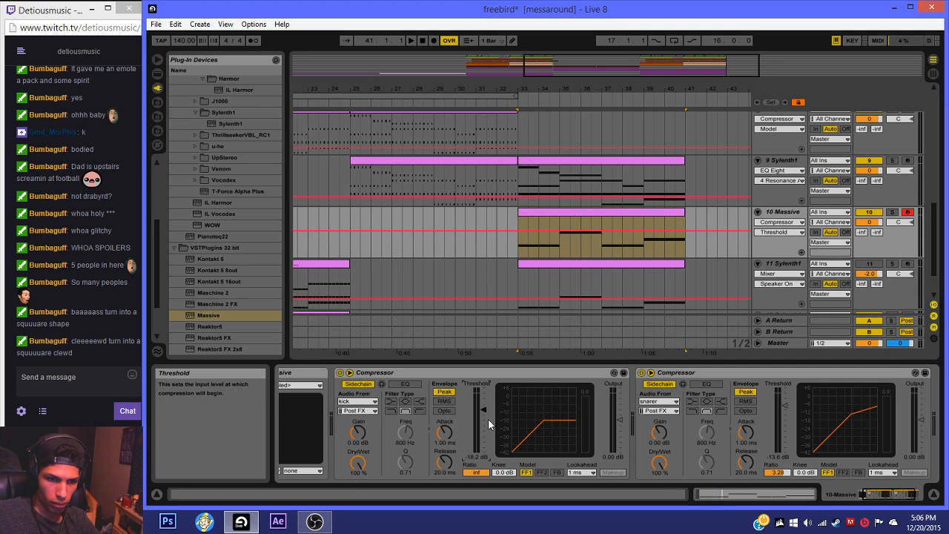
{"action": "left_click_drag", "start_coordinate": [475, 473], "coordinate": [475, 485]}
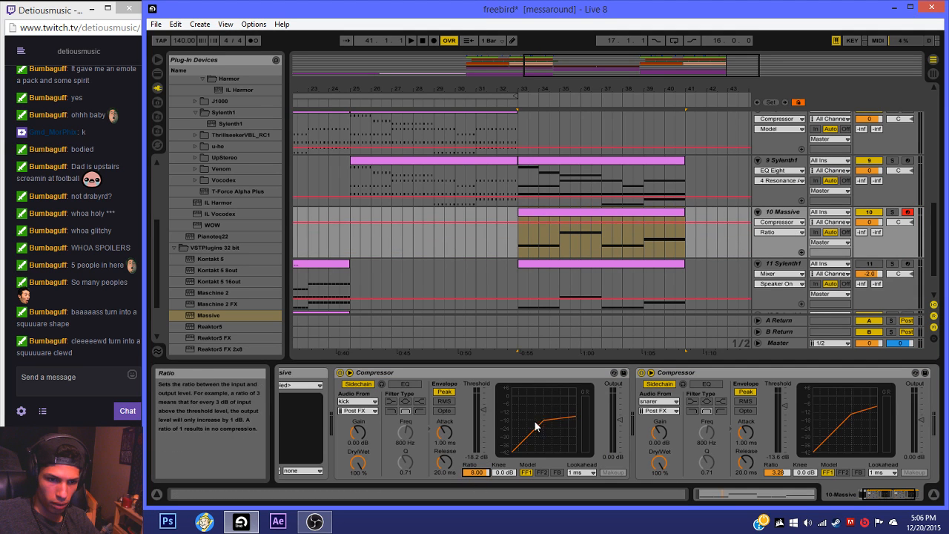
Step: Solo the Massive track and loop playback over its clip from bar 33 to 41
{"action": "left_click", "coordinate": [893, 212]}
{"action": "right_click", "coordinate": [671, 213]}
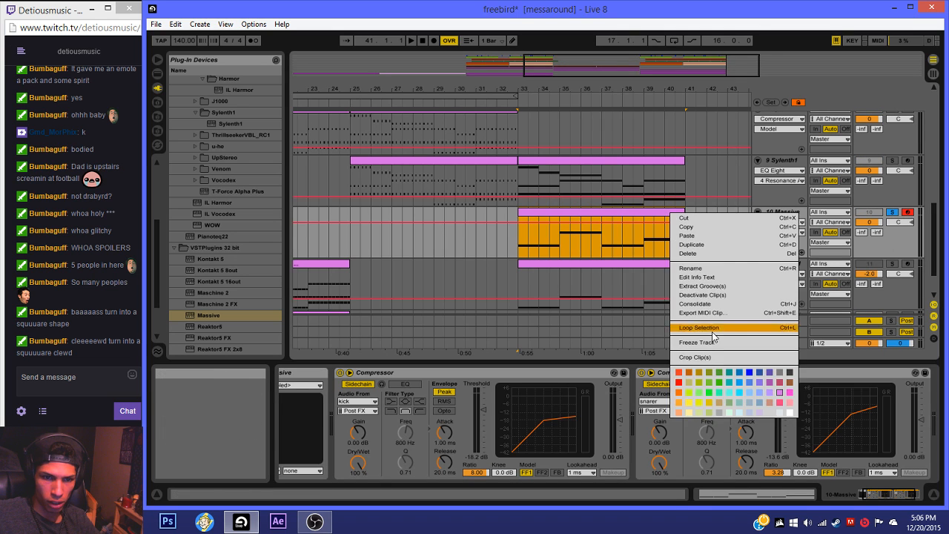
{"action": "left_click", "coordinate": [712, 329]}
{"action": "key", "text": "space"}
Step: Assign phase modulation to oscillator 2 in the modulation oscillator of the Massive synth
{"action": "left_click", "coordinate": [306, 398]}
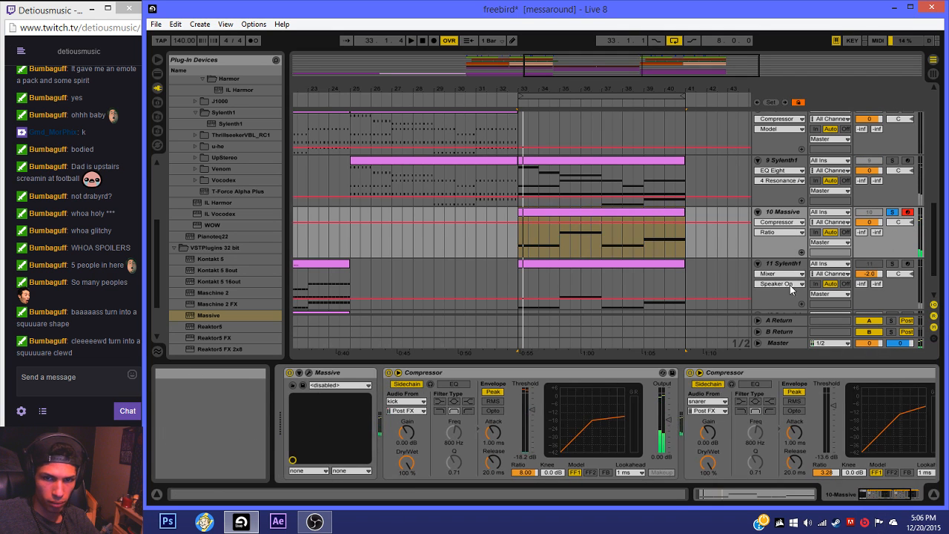
{"action": "left_click", "coordinate": [309, 366]}
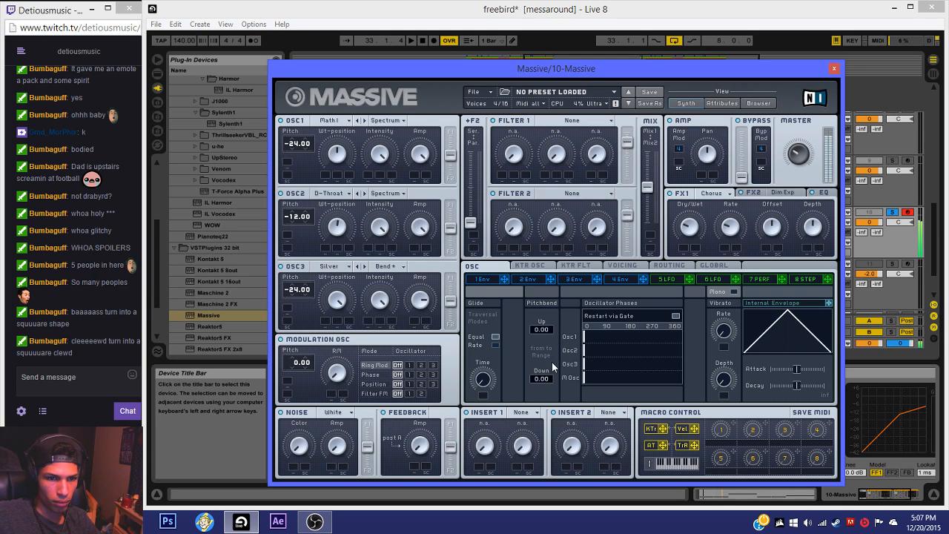
{"action": "left_click", "coordinate": [532, 413]}
{"action": "left_click", "coordinate": [507, 402]}
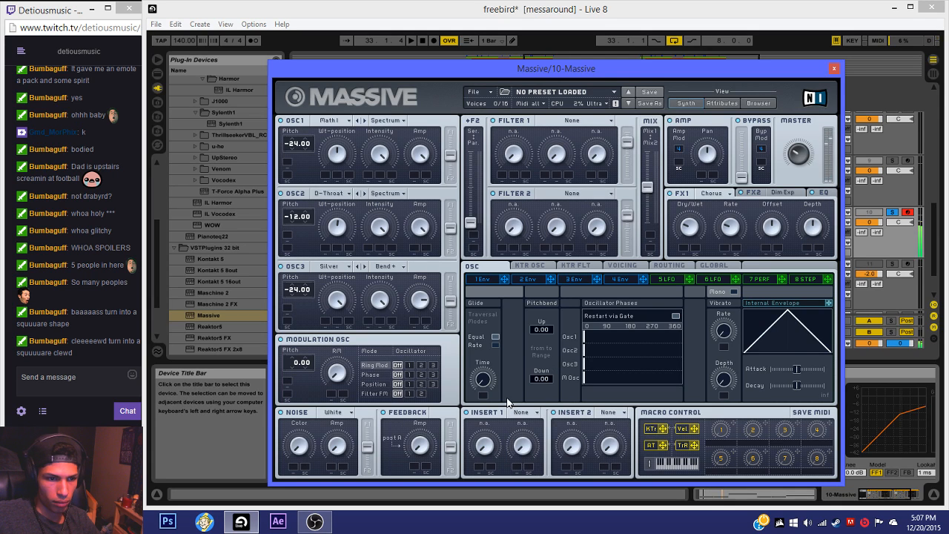
{"action": "left_click", "coordinate": [422, 375]}
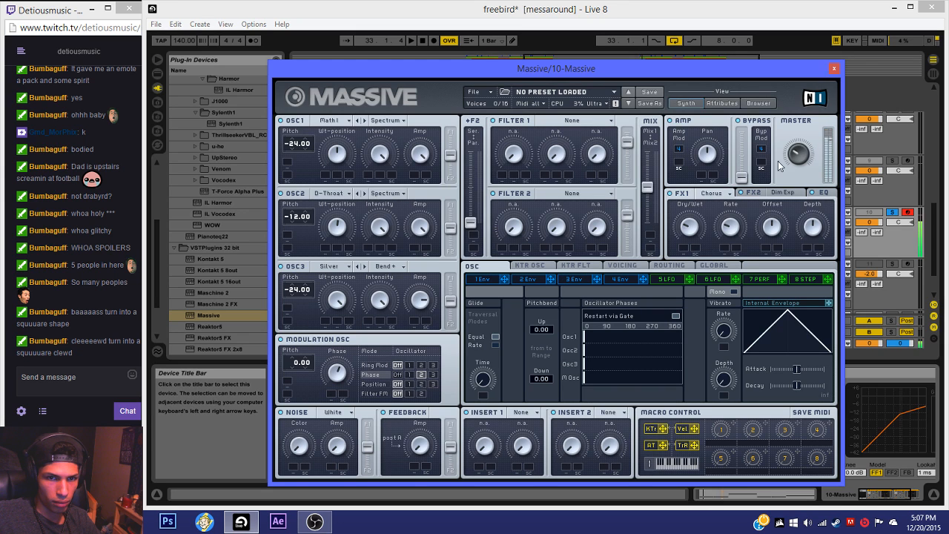
{"action": "left_click", "coordinate": [834, 68]}
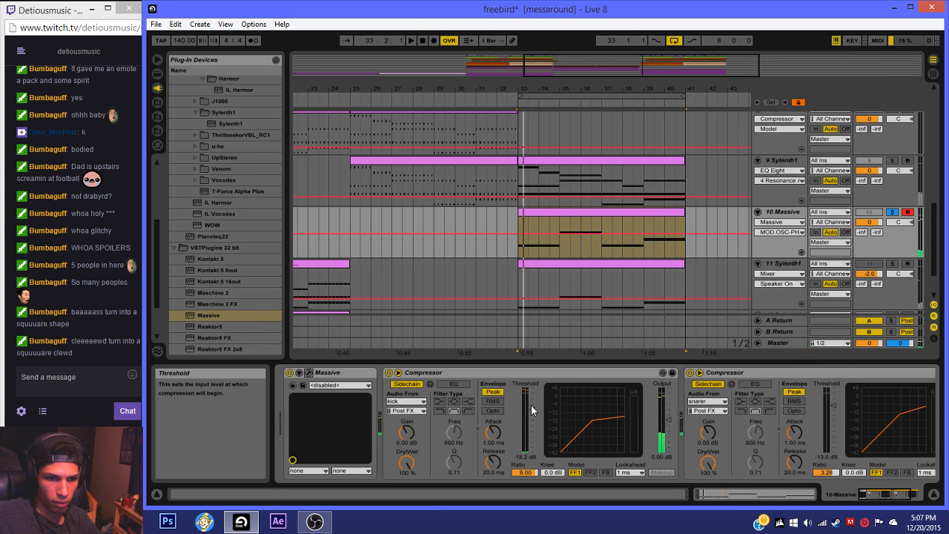
Step: Set the kick compressor's threshold to -23.4 dB and both sidechain compressors' attack to 0.01 ms, then clear the Massive solo
{"action": "left_click_drag", "start_coordinate": [532, 409], "coordinate": [532, 414]}
{"action": "key", "text": "space"}
{"action": "left_click_drag", "start_coordinate": [501, 444], "coordinate": [508, 455]}
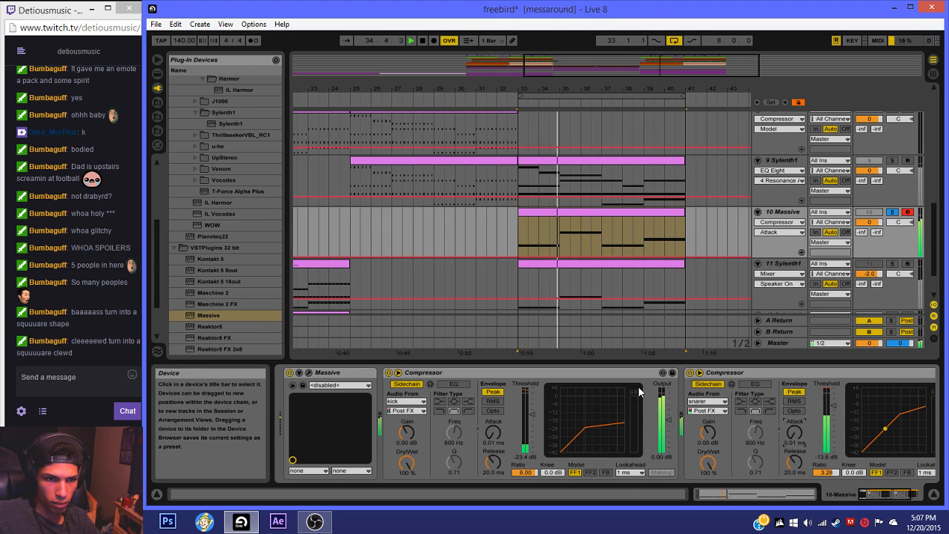
{"action": "left_click", "coordinate": [580, 212]}
{"action": "left_click", "coordinate": [724, 219]}
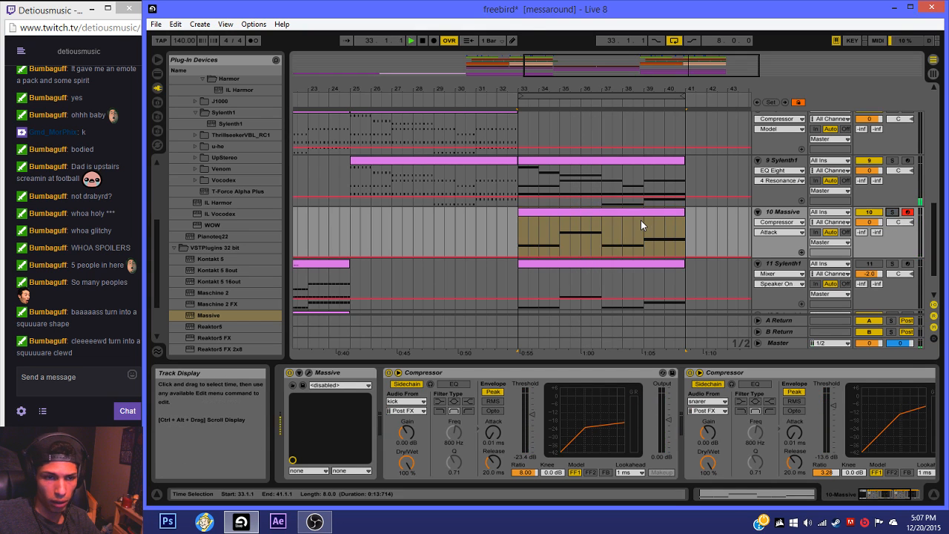
Step: Raise the first two notes of the Massive clip back to G#3 and audition them
{"action": "double_click", "coordinate": [544, 211]}
{"action": "key", "text": "Up"}
{"action": "key", "text": "Up"}
{"action": "key", "text": "Up"}
{"action": "key", "text": "Up"}
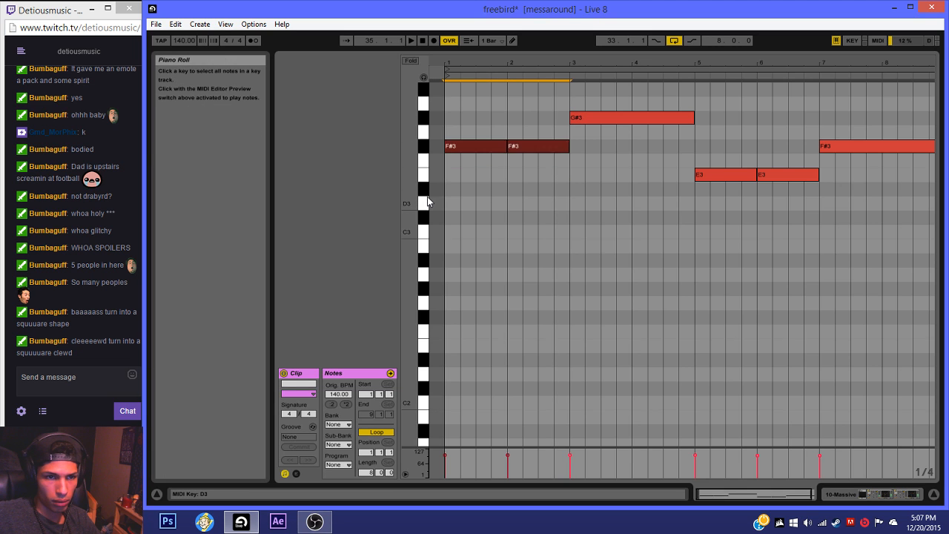
{"action": "key", "text": "space"}
{"action": "left_click", "coordinate": [521, 233]}
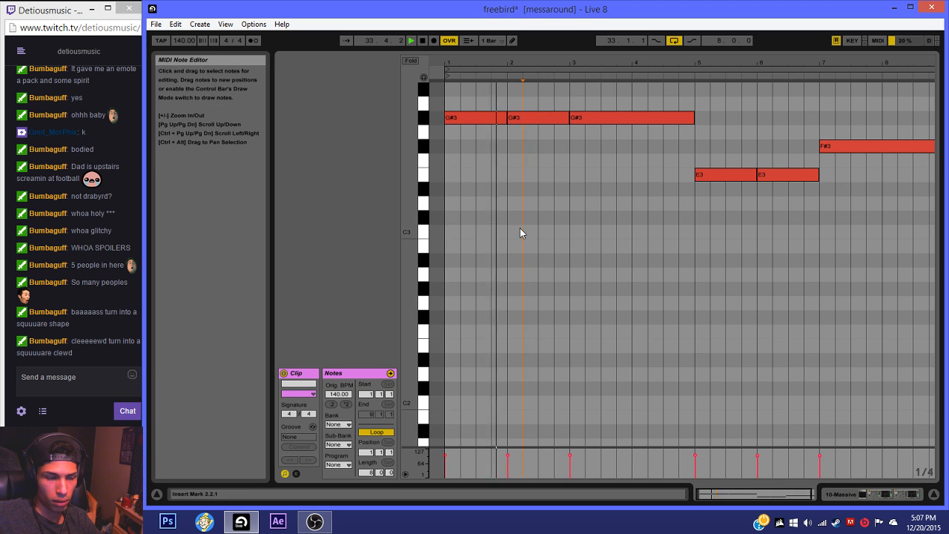
{"action": "key", "text": "space"}
Step: Solo the Massive track and switch the synth's OSC1 to the Math III wavetable at a pitch of -24.00
{"action": "left_click", "coordinate": [828, 495]}
{"action": "scroll", "coordinate": [476, 163], "scroll_direction": "up", "scroll_amount": 2}
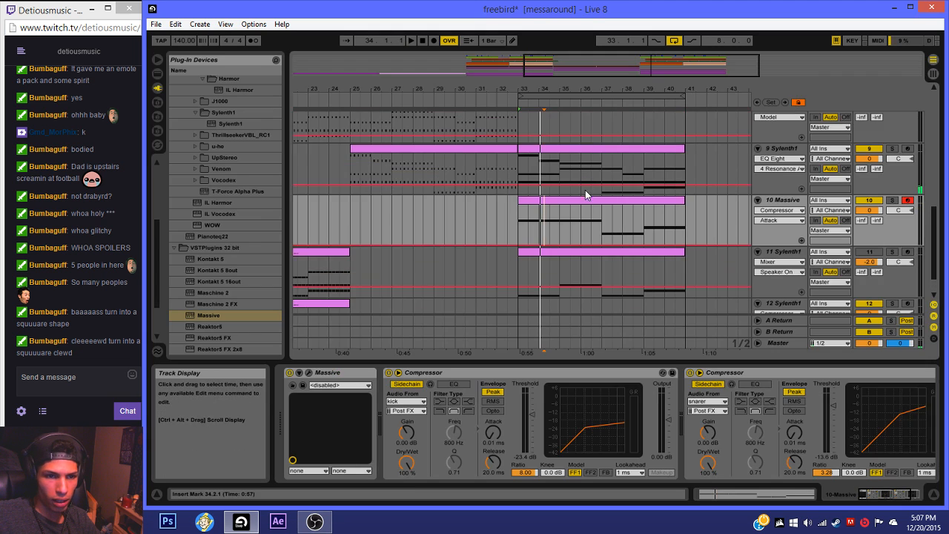
{"action": "left_click", "coordinate": [585, 198]}
{"action": "key", "text": "space"}
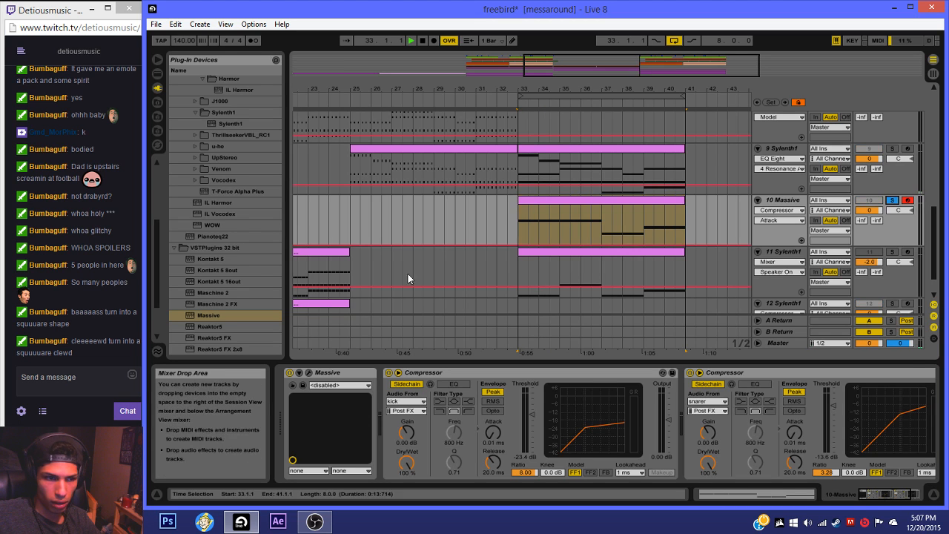
{"action": "left_click", "coordinate": [309, 372]}
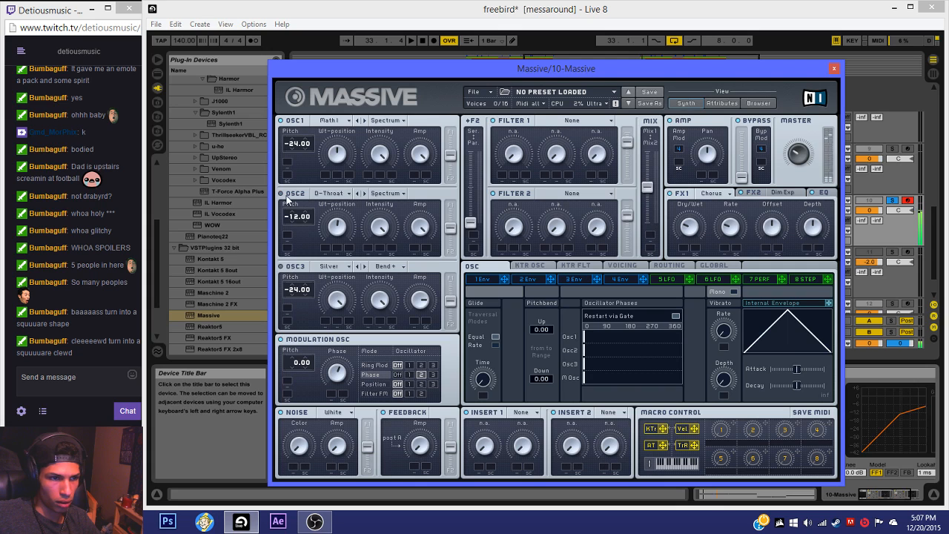
{"action": "left_click", "coordinate": [331, 120]}
{"action": "left_click", "coordinate": [360, 170]}
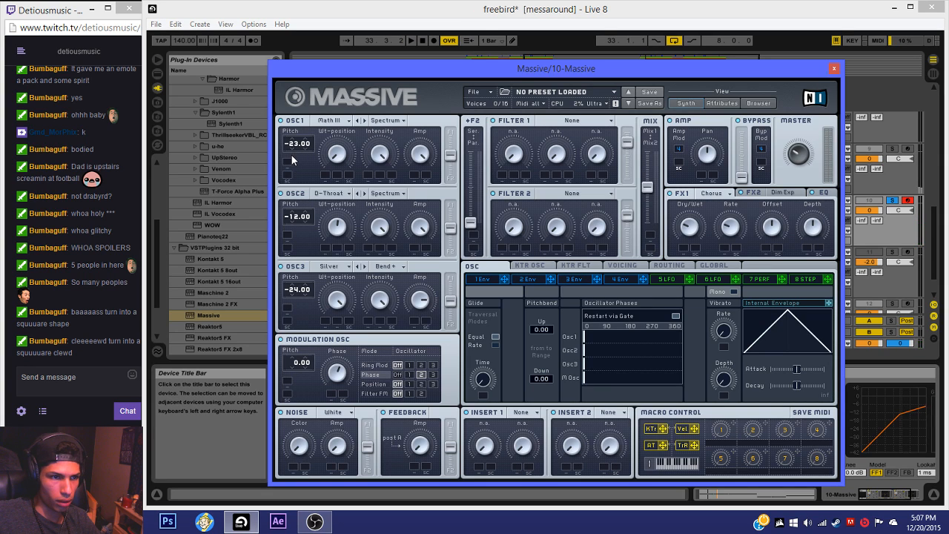
{"action": "key", "text": "space"}
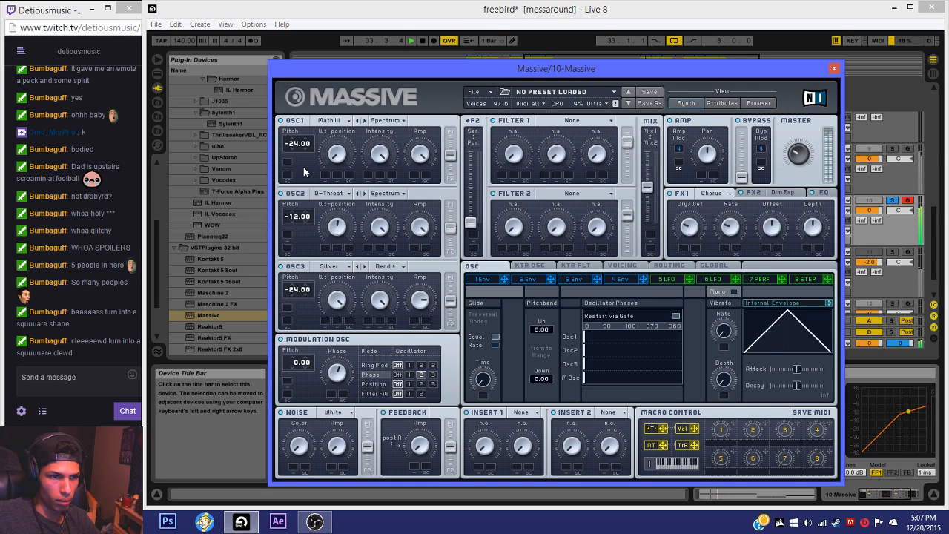
{"action": "left_click", "coordinate": [833, 68]}
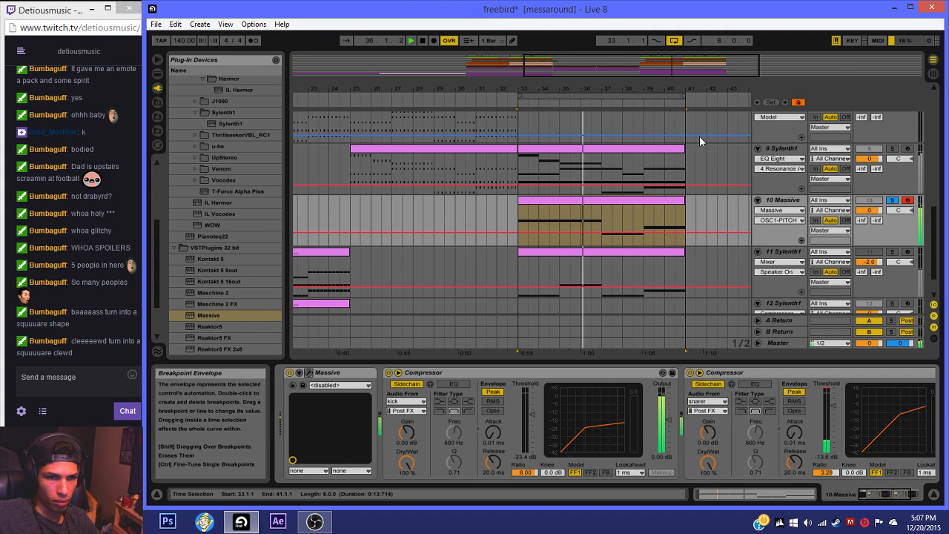
Step: Copy the Massive clip over the 11 Sylenth1 clip at bar 33 and activate track 11
{"action": "left_click", "coordinate": [578, 208]}
{"action": "left_click", "coordinate": [521, 267]}
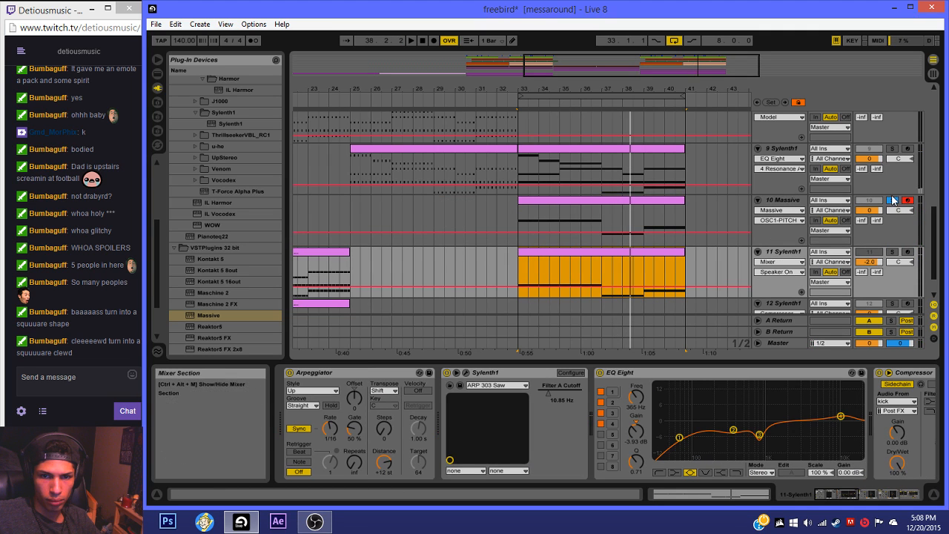
{"action": "left_click", "coordinate": [867, 253]}
Step: Compare the looped section by soloing the Massive track and 11 Sylenth1 in turn during playback
{"action": "left_click", "coordinate": [552, 211]}
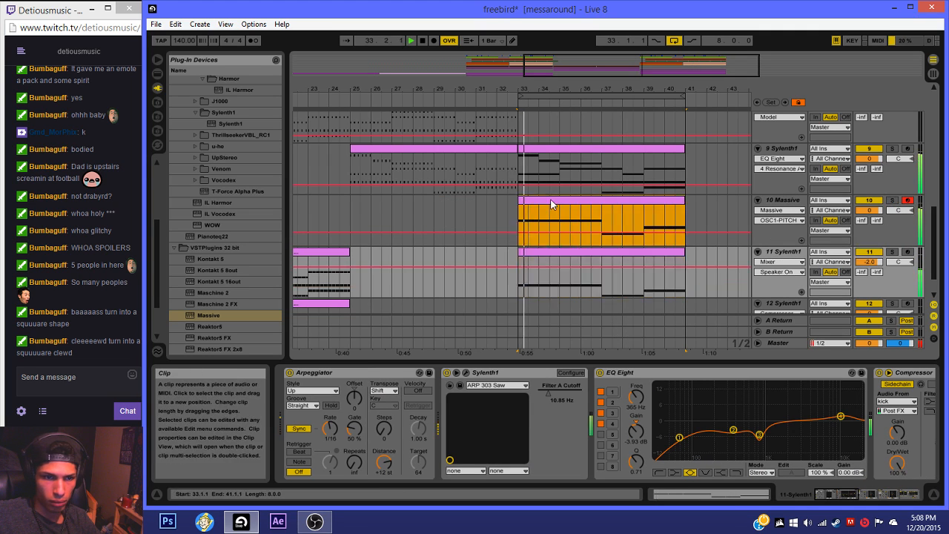
{"action": "left_click", "coordinate": [894, 201]}
{"action": "key", "text": "space"}
{"action": "key", "text": "space"}
{"action": "left_click", "coordinate": [868, 253]}
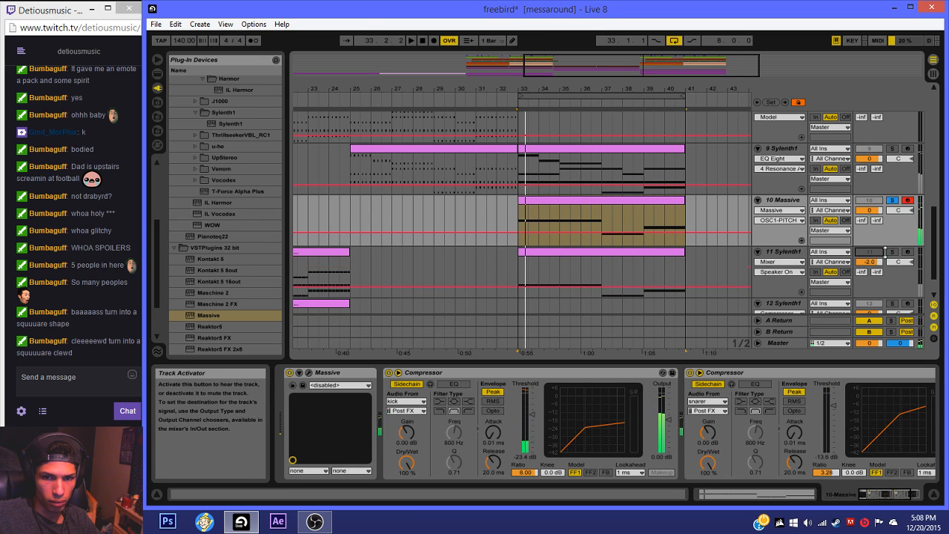
{"action": "left_click", "coordinate": [893, 253]}
{"action": "key", "text": "space"}
{"action": "scroll", "coordinate": [598, 247], "scroll_direction": "down", "scroll_amount": 2}
{"action": "key", "text": "space"}
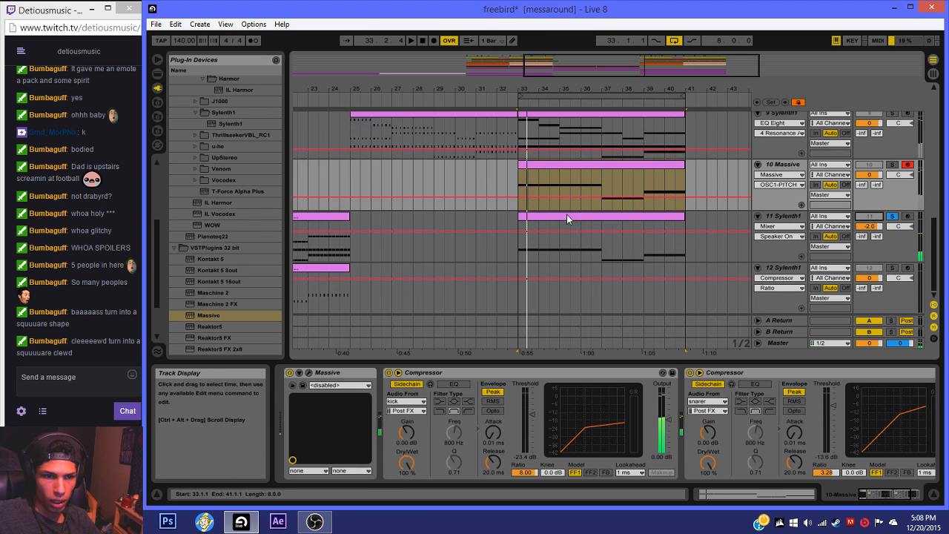
Step: Copy the Massive clip onto the 12 Sylenth1 track at bar 33 and transpose all its notes down two octaves
{"action": "left_click", "coordinate": [575, 161]}
{"action": "left_click", "coordinate": [519, 279]}
{"action": "left_click", "coordinate": [520, 267]}
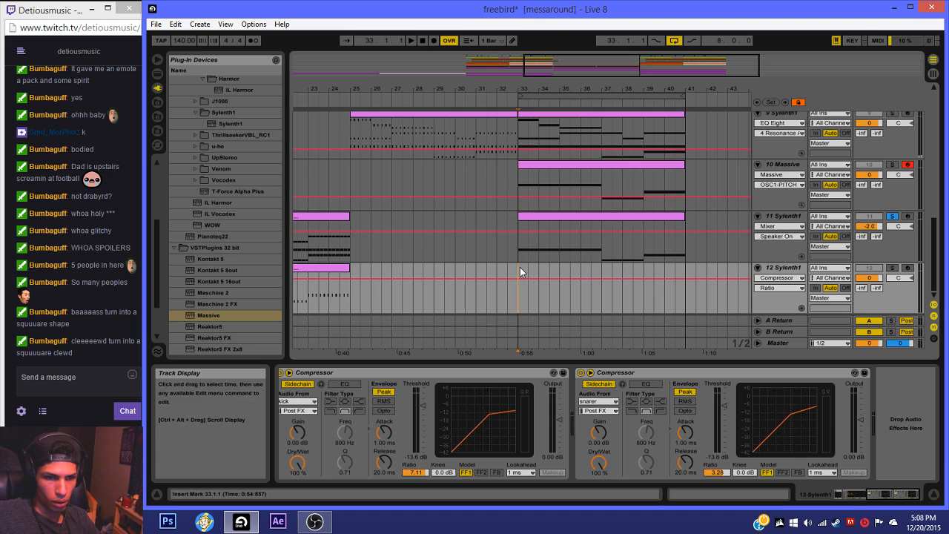
{"action": "key", "text": "ctrl+v"}
{"action": "double_click", "coordinate": [567, 267]}
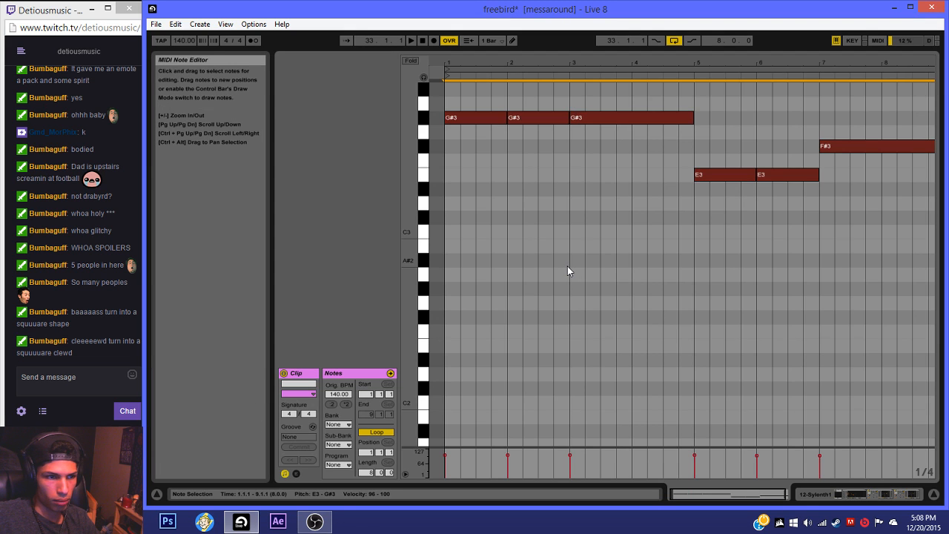
{"action": "key", "text": "shift+Down"}
{"action": "key", "text": "shift+Down"}
{"action": "left_click", "coordinate": [853, 492]}
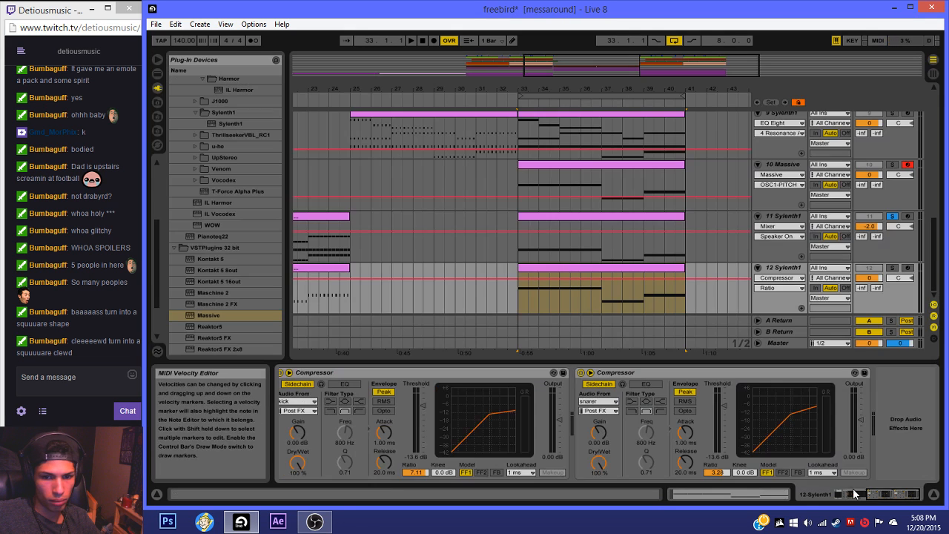
Step: Audition the 12 Sylenth1 track soloed, delete the 11 Sylenth1 clip at bar 33, and unsolo track 12
{"action": "left_click", "coordinate": [891, 270]}
{"action": "key", "text": "space"}
{"action": "left_click", "coordinate": [677, 216]}
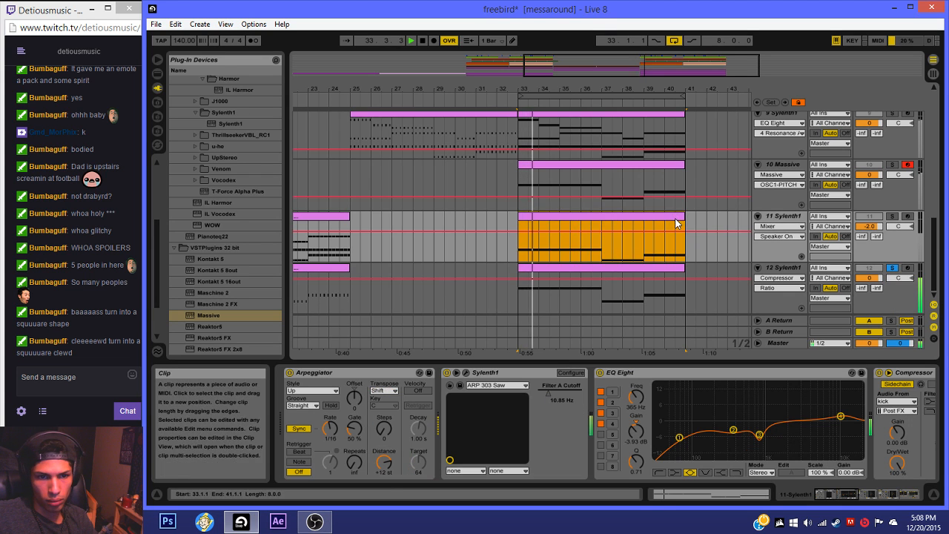
{"action": "key", "text": "Delete"}
{"action": "key", "text": "space"}
{"action": "left_click", "coordinate": [887, 268]}
Step: Play the unsoloed arrangement from bar 32.3 into the new section
{"action": "key", "text": "space"}
{"action": "left_click", "coordinate": [561, 269]}
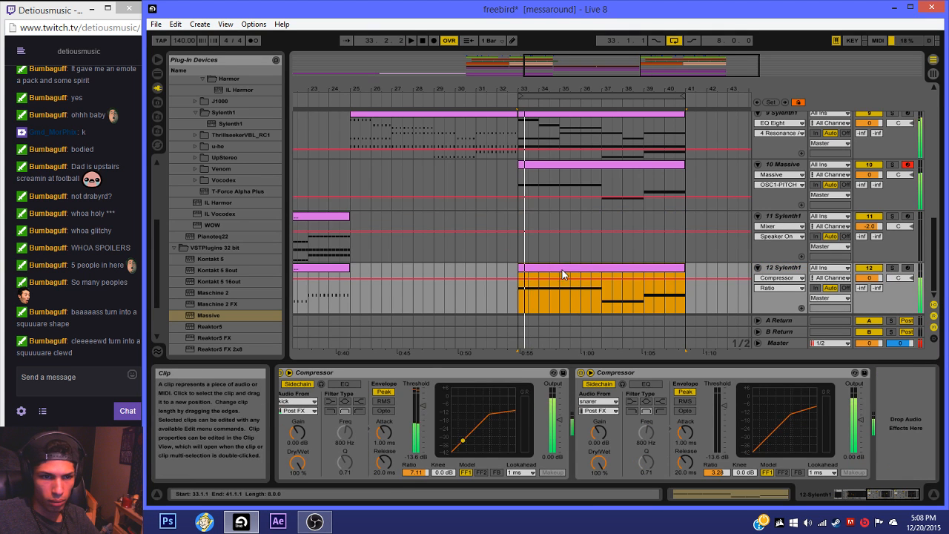
{"action": "left_click", "coordinate": [509, 241]}
{"action": "scroll", "coordinate": [510, 234], "scroll_direction": "up", "scroll_amount": 3}
Step: Lower the G#2 note starting at bar 3 of the 9 Sylenth1 chord clip to F#2
{"action": "left_click", "coordinate": [554, 161]}
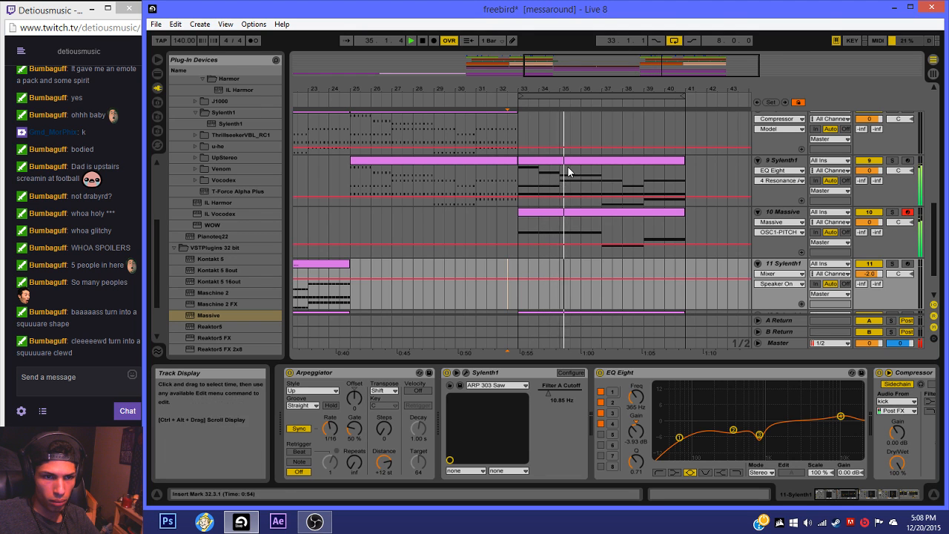
{"action": "double_click", "coordinate": [567, 160]}
{"action": "scroll", "coordinate": [569, 292], "scroll_direction": "down", "scroll_amount": 1}
{"action": "left_click_drag", "start_coordinate": [567, 320], "coordinate": [578, 348]}
{"action": "left_click", "coordinate": [893, 498]}
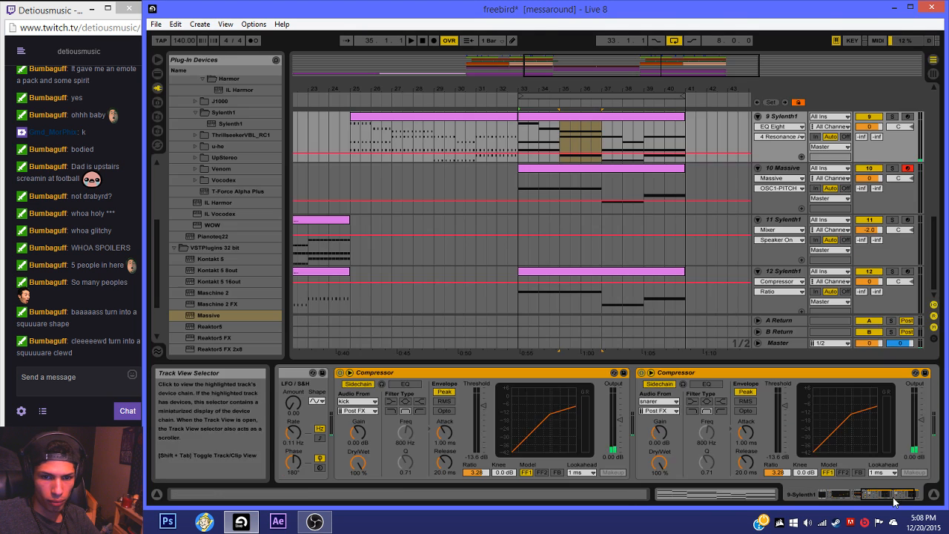
Step: Solo the 9 Sylenth1 track and review its chord clip during playback
{"action": "left_click", "coordinate": [891, 117]}
{"action": "key", "text": "space"}
{"action": "left_click", "coordinate": [585, 119]}
{"action": "double_click", "coordinate": [586, 123]}
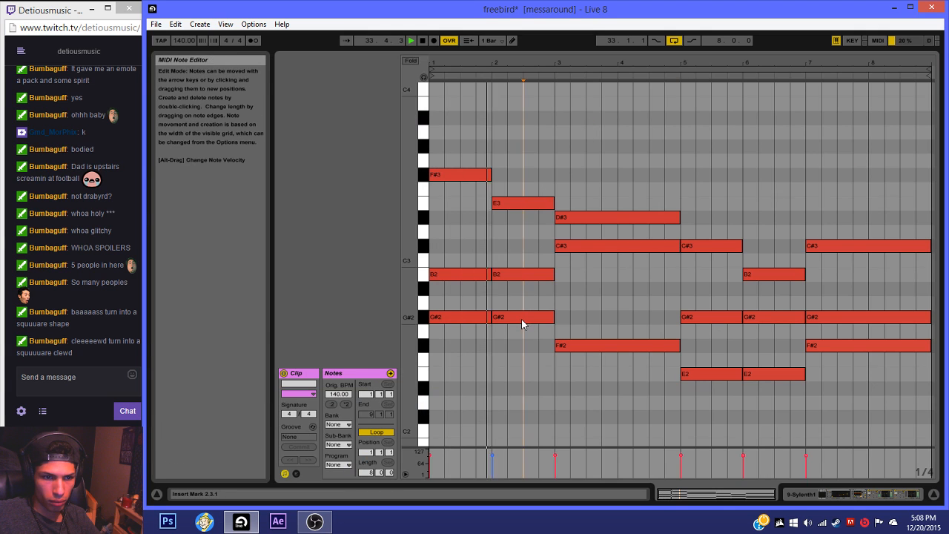
{"action": "left_click", "coordinate": [575, 310]}
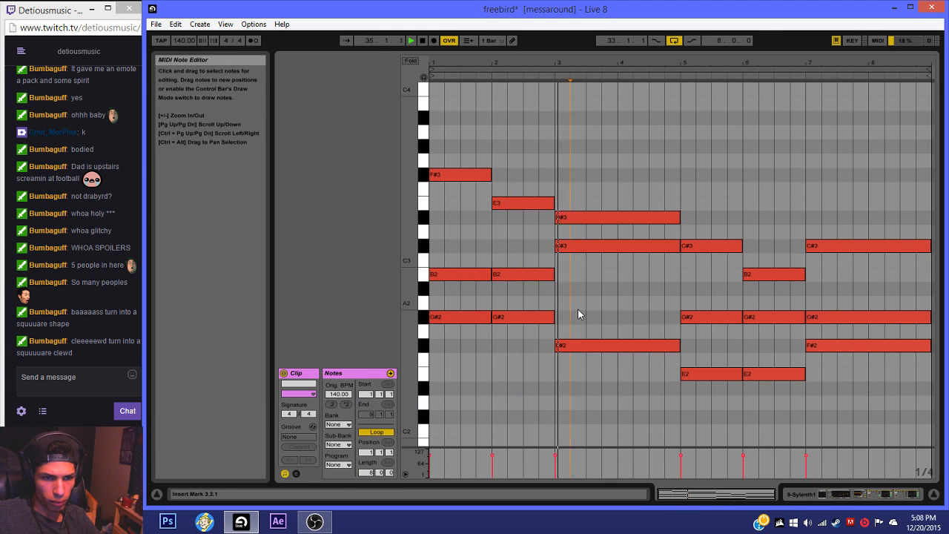
{"action": "scroll", "coordinate": [601, 308], "scroll_direction": "down", "scroll_amount": 1}
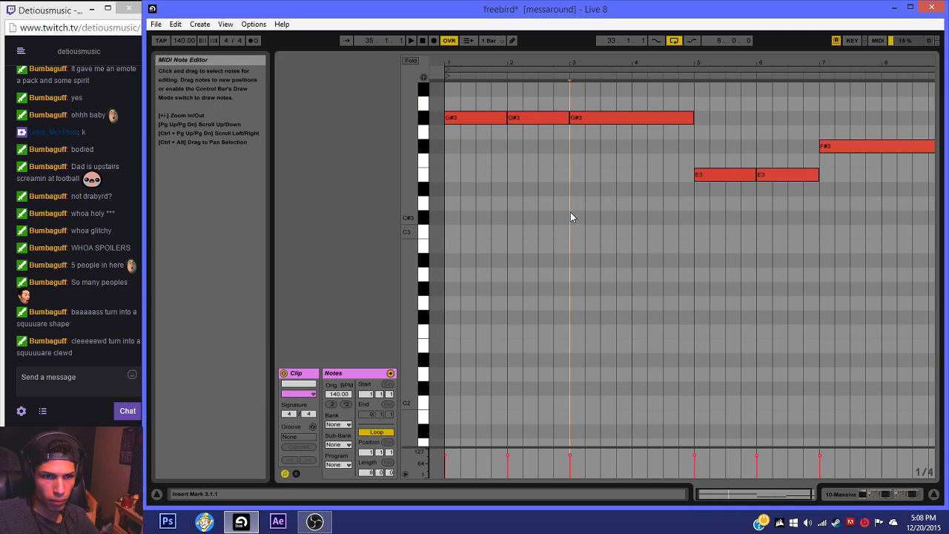
Step: Lower the two-bar G#3 note at bar 3 of the Massive clip to F#3
{"action": "left_click", "coordinate": [593, 120]}
{"action": "left_click_drag", "start_coordinate": [593, 124], "coordinate": [593, 154]}
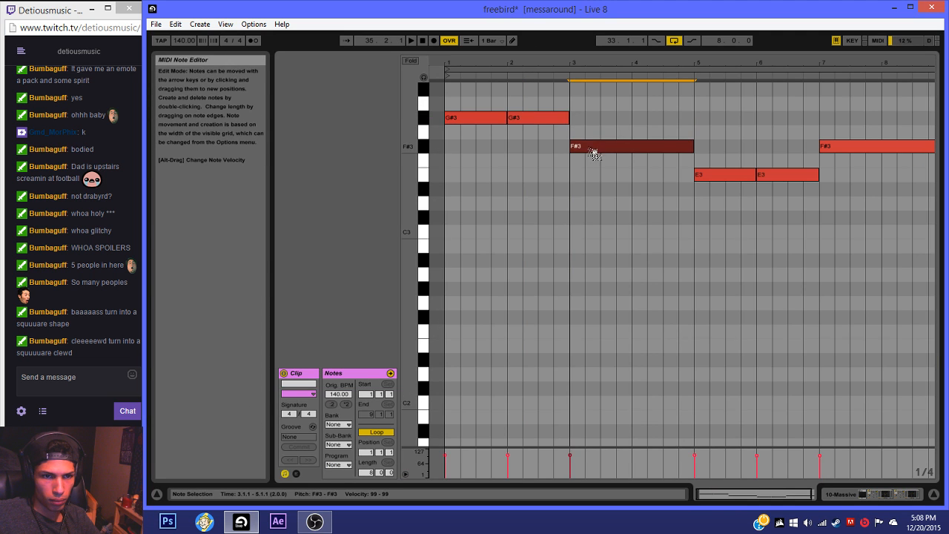
{"action": "left_click", "coordinate": [850, 494]}
Step: Solo the Massive track and check the synth's voicing settings during playback
{"action": "left_click", "coordinate": [891, 165]}
{"action": "left_click", "coordinate": [590, 169]}
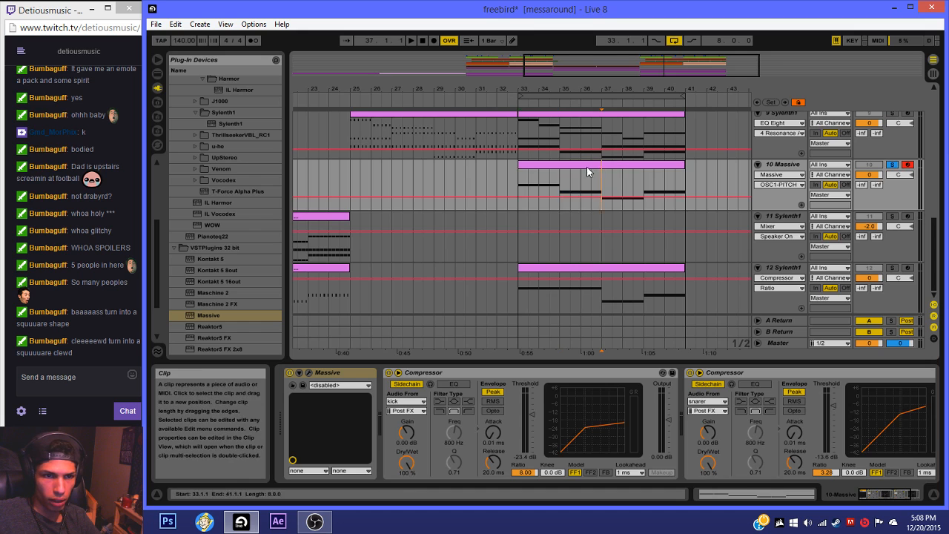
{"action": "left_click", "coordinate": [587, 166]}
{"action": "left_click", "coordinate": [310, 373]}
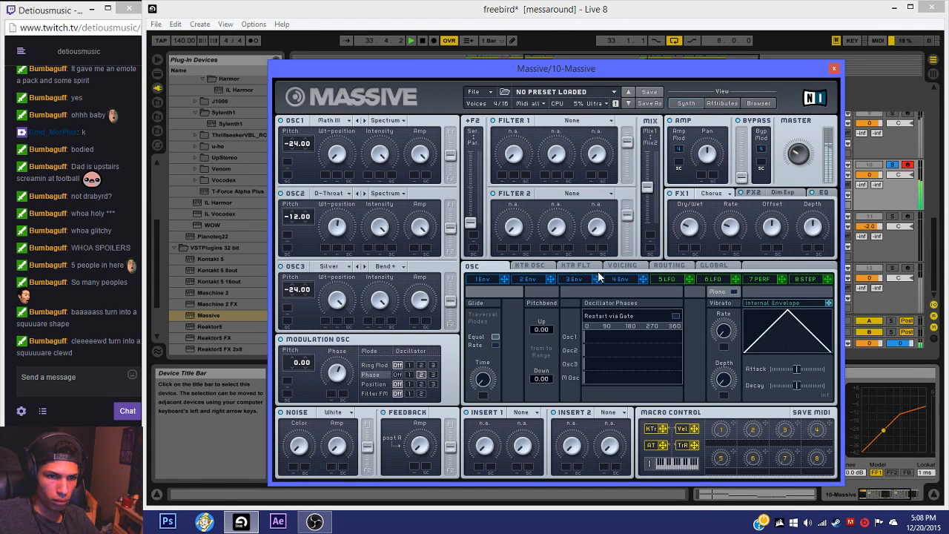
{"action": "left_click", "coordinate": [615, 266]}
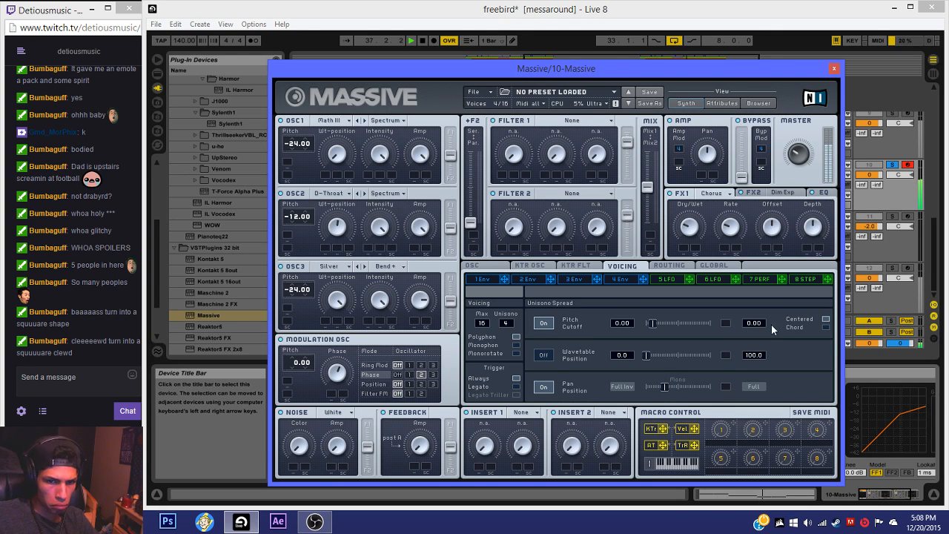
{"action": "left_click", "coordinate": [834, 69]}
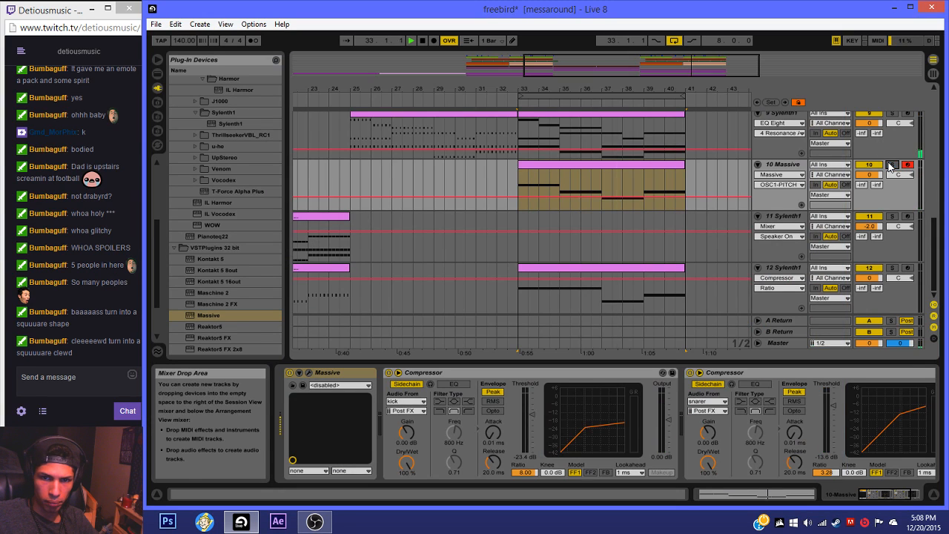
Step: Listen to the transition into bar 33 with all tracks playing
{"action": "left_click", "coordinate": [507, 191]}
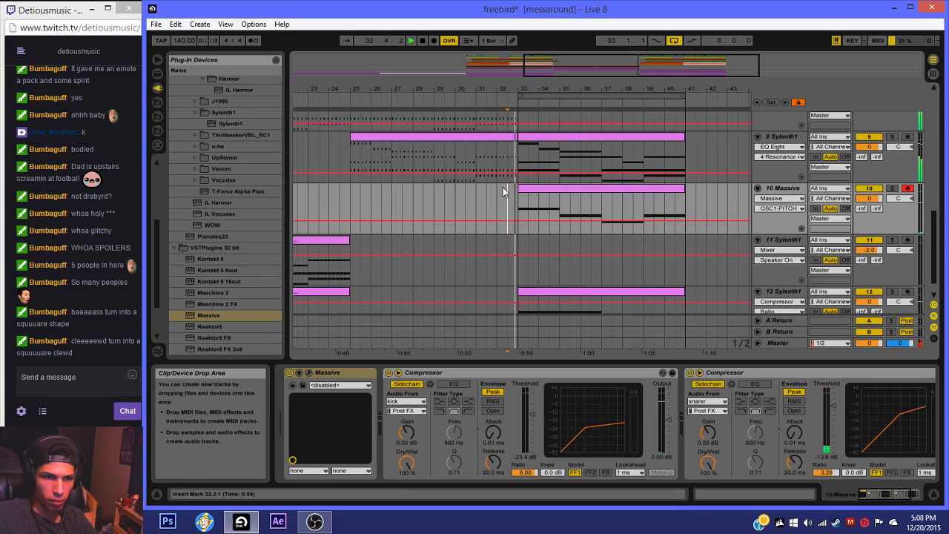
{"action": "scroll", "coordinate": [504, 190], "scroll_direction": "up", "scroll_amount": 1}
{"action": "left_click", "coordinate": [517, 201]}
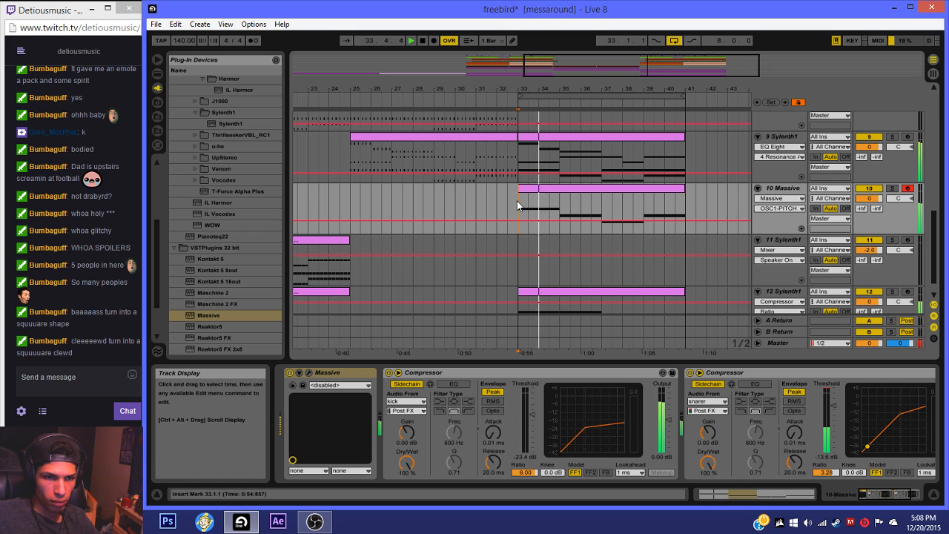
Step: Solo the 9 Sylenth1 track, open its Sylenth1 synth and start playback of the section
{"action": "left_click", "coordinate": [551, 138]}
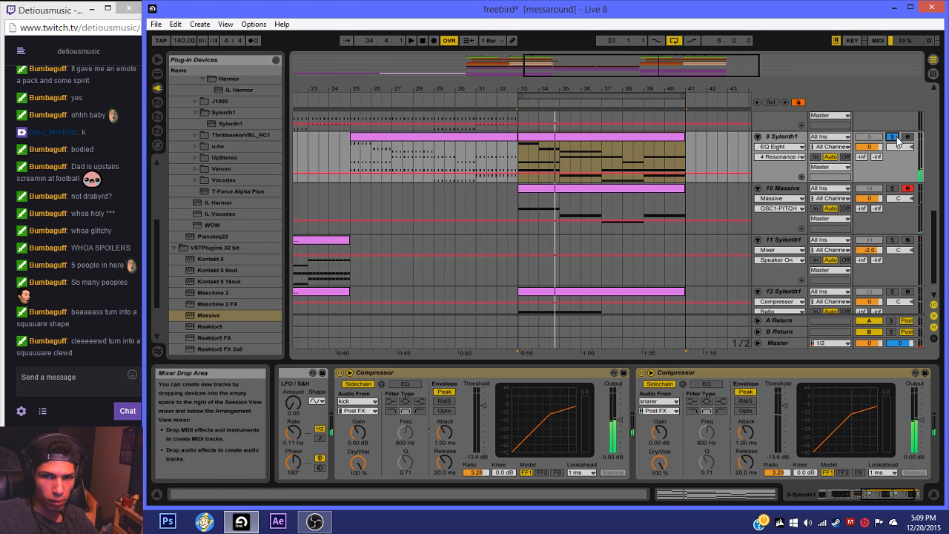
{"action": "left_click", "coordinate": [535, 140]}
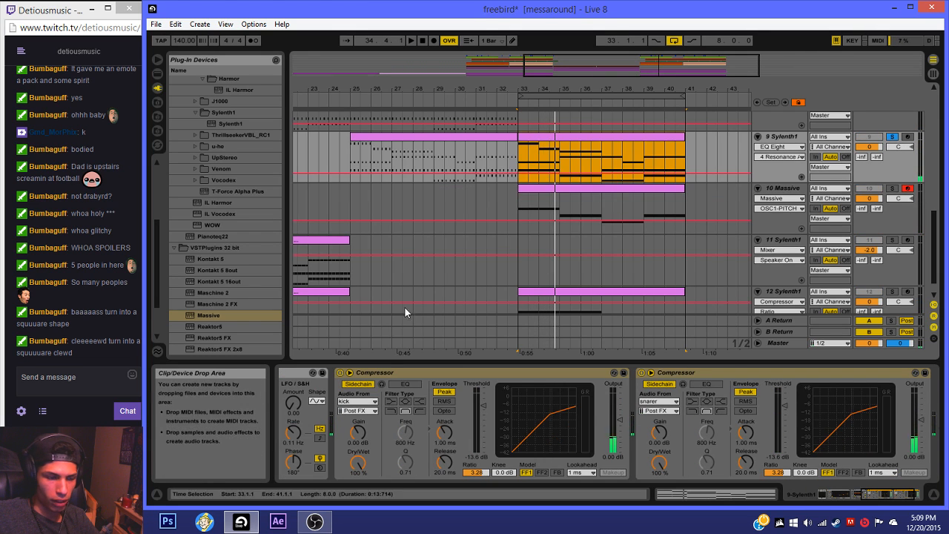
{"action": "left_click", "coordinate": [823, 495]}
{"action": "left_click", "coordinate": [302, 385]}
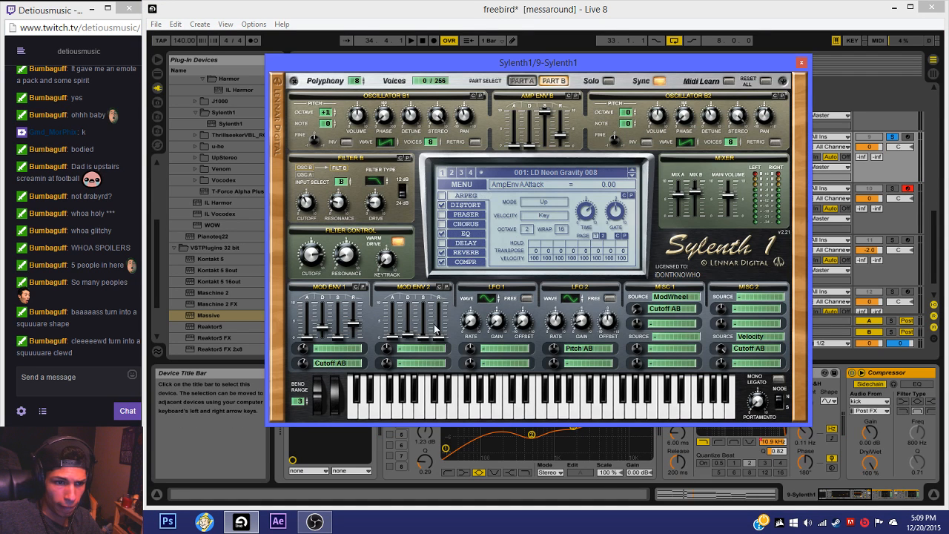
{"action": "key", "text": "space"}
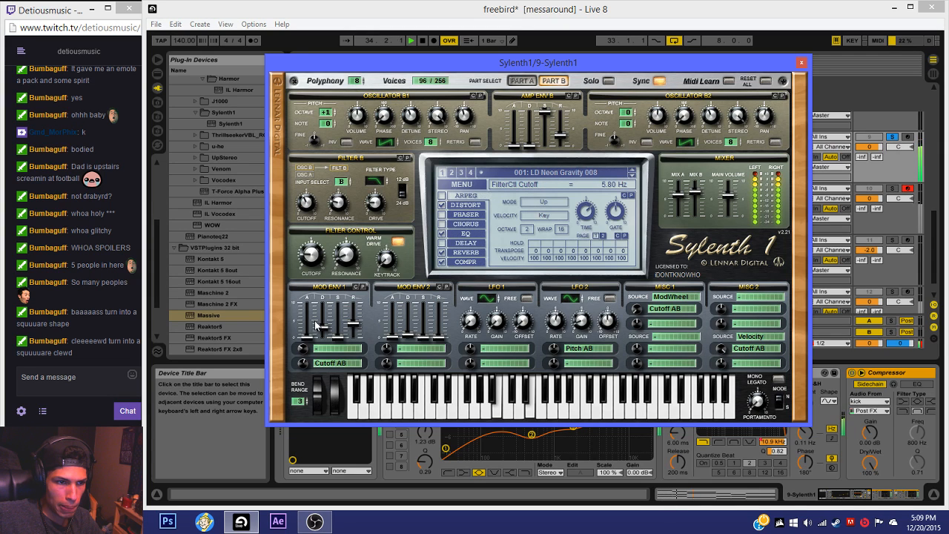
Step: Shape Mod Env 1 with a long attack and zero decay, and set its first destination amount to 2.67
{"action": "left_click_drag", "start_coordinate": [309, 338], "coordinate": [309, 318]}
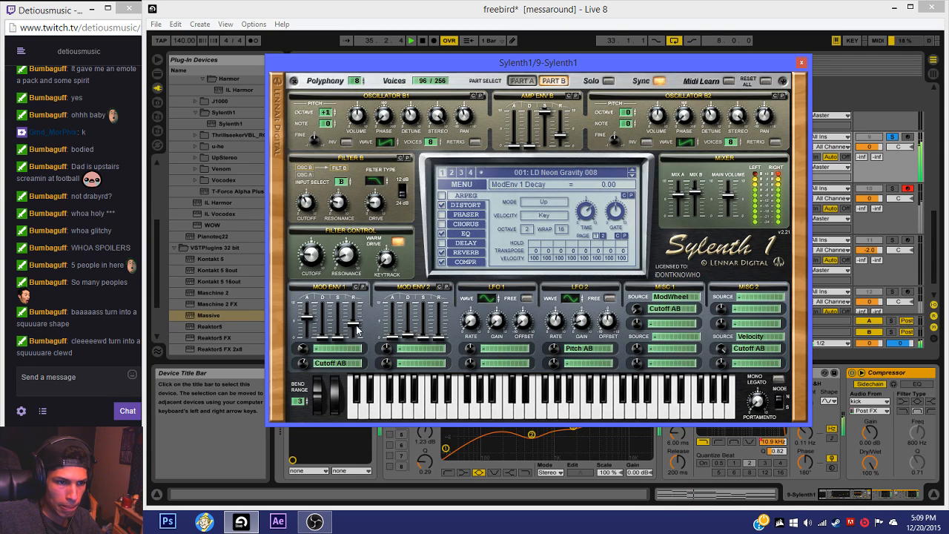
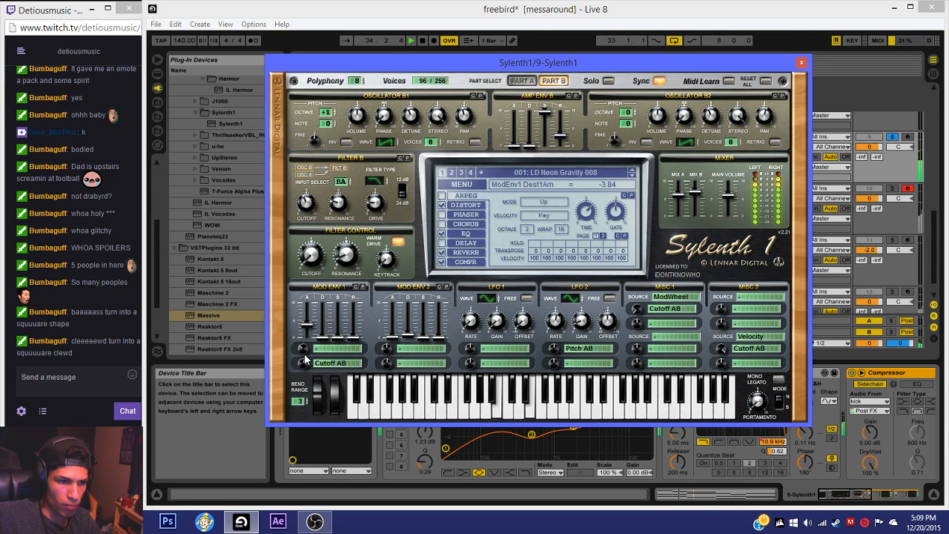
{"action": "left_click_drag", "start_coordinate": [304, 354], "coordinate": [316, 398]}
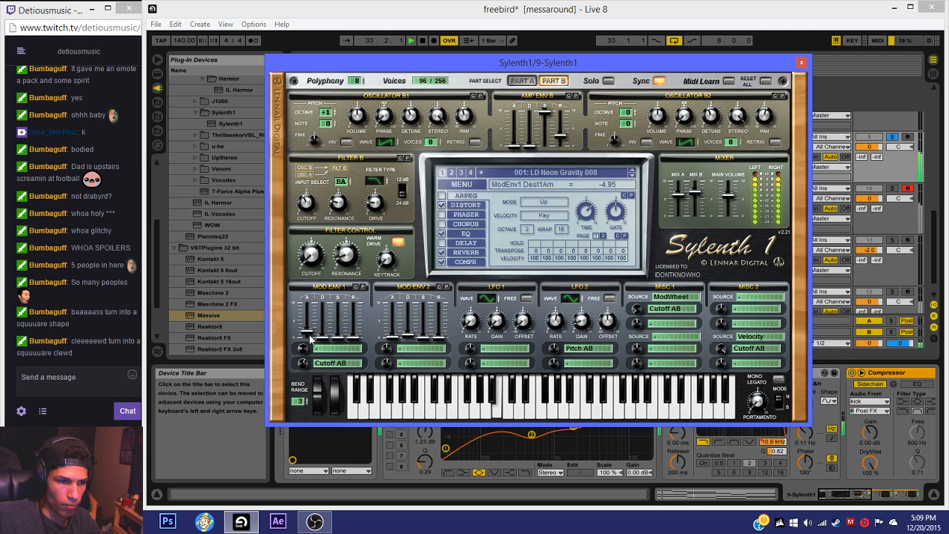
{"action": "left_click_drag", "start_coordinate": [309, 338], "coordinate": [308, 302]}
{"action": "left_click_drag", "start_coordinate": [303, 366], "coordinate": [316, 335]}
{"action": "key", "text": "space"}
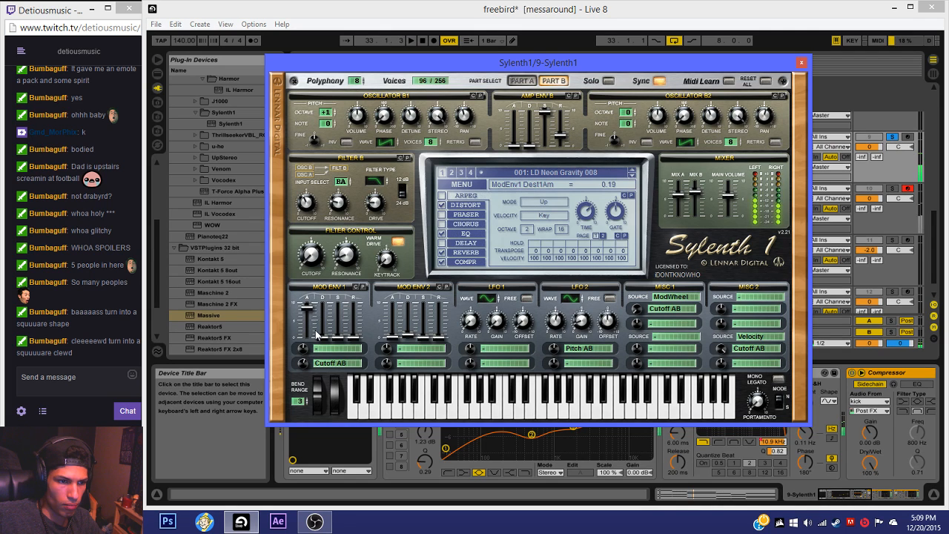
{"action": "key", "text": "space"}
{"action": "key", "text": "space"}
Step: Set Mod Env 1's Cutoff AB modulation amount to -7.52
{"action": "left_click", "coordinate": [322, 350]}
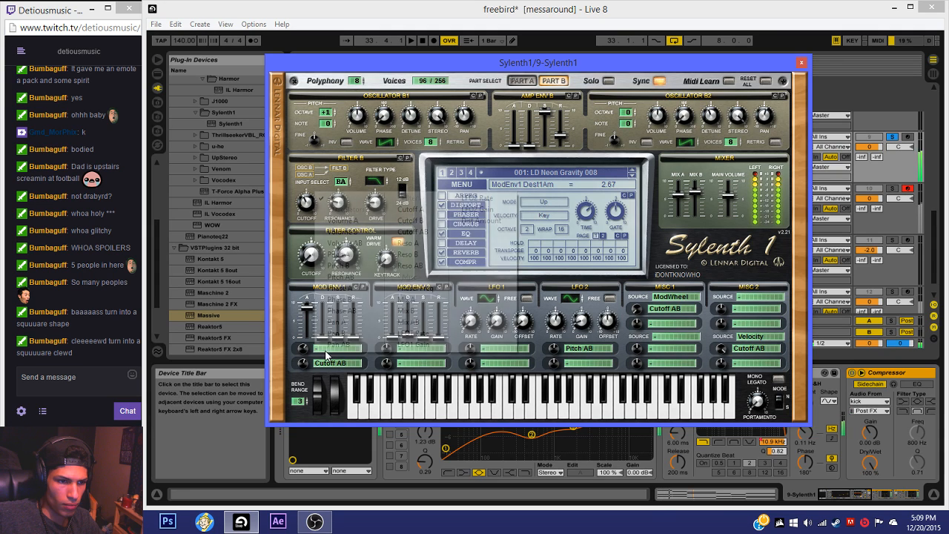
{"action": "left_click", "coordinate": [329, 381]}
{"action": "key", "text": "space"}
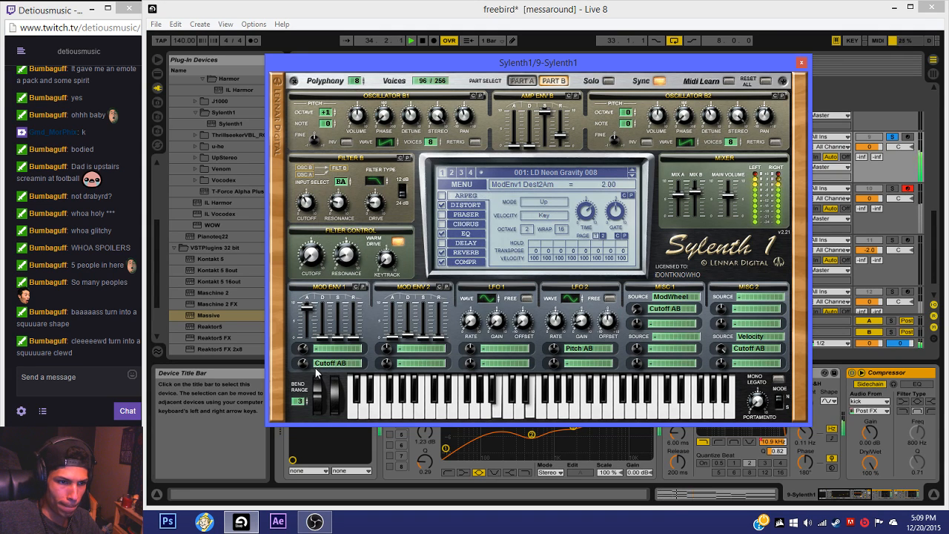
{"action": "left_click_drag", "start_coordinate": [320, 360], "coordinate": [319, 433]}
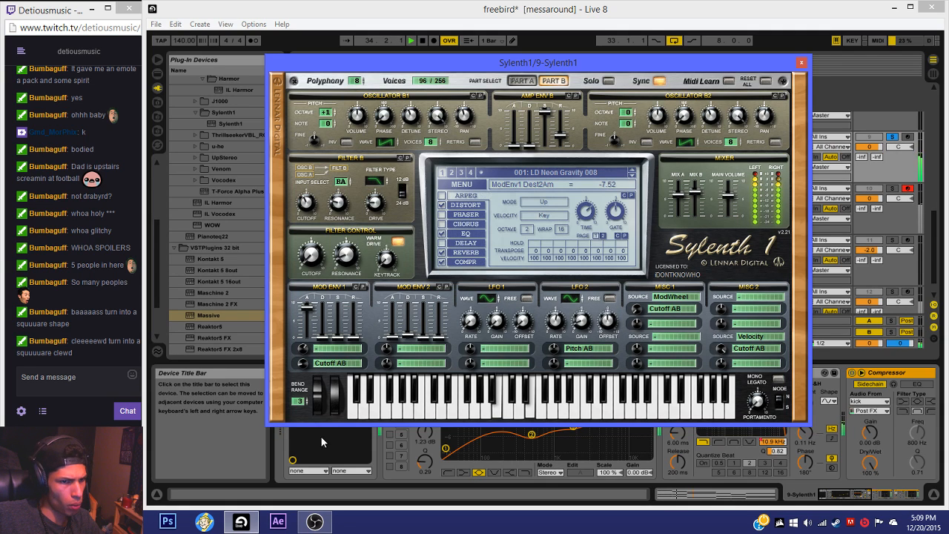
Step: Switch the synth to Part A and set oscillator A2's wave to QPulse
{"action": "left_click", "coordinate": [528, 80]}
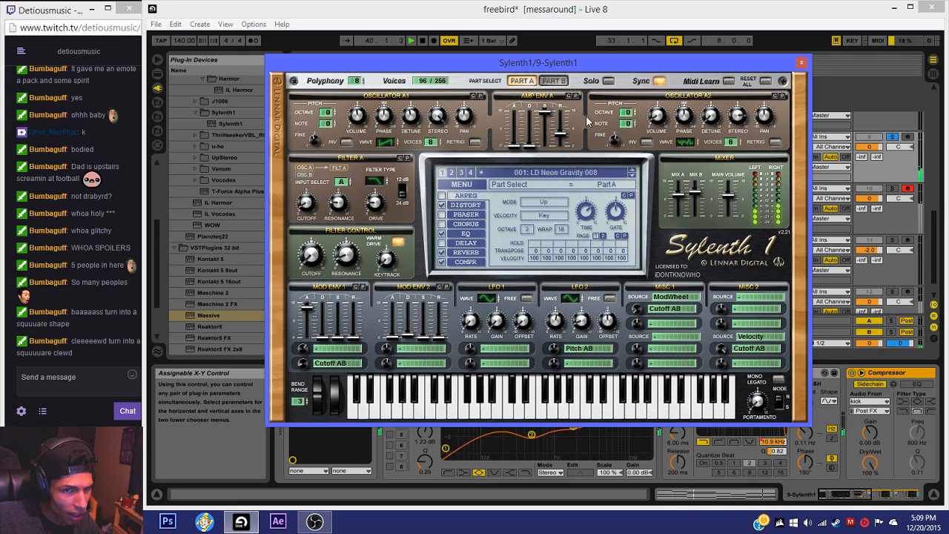
{"action": "key", "text": "space"}
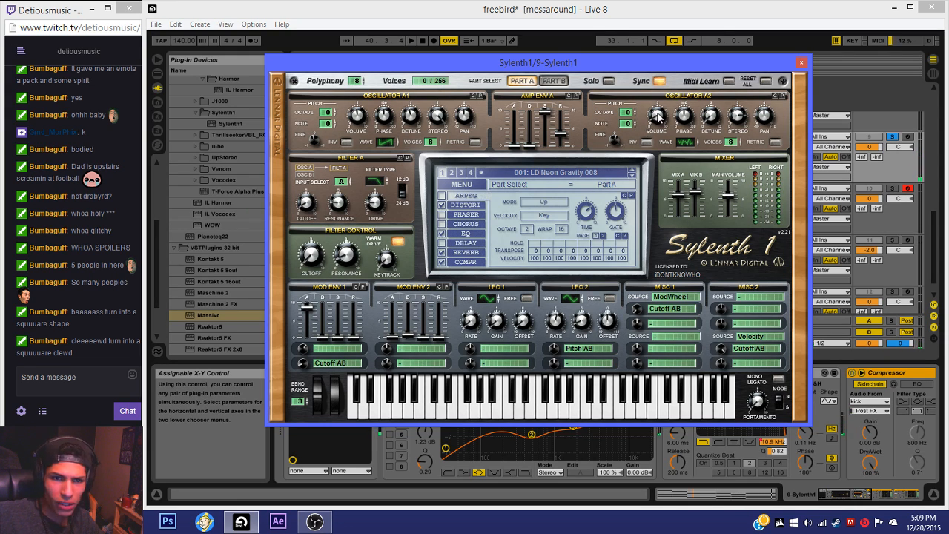
{"action": "key", "text": "space"}
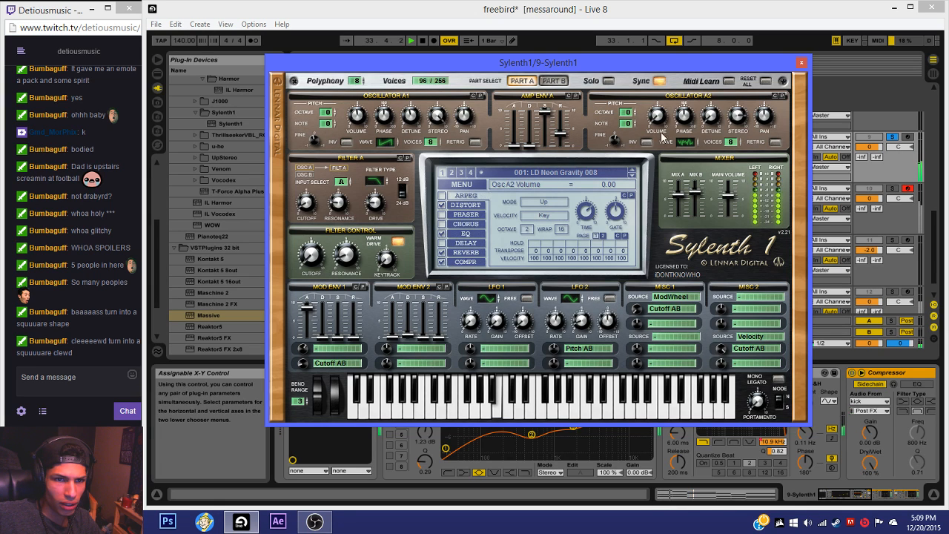
{"action": "left_click_drag", "start_coordinate": [699, 119], "coordinate": [695, 171]}
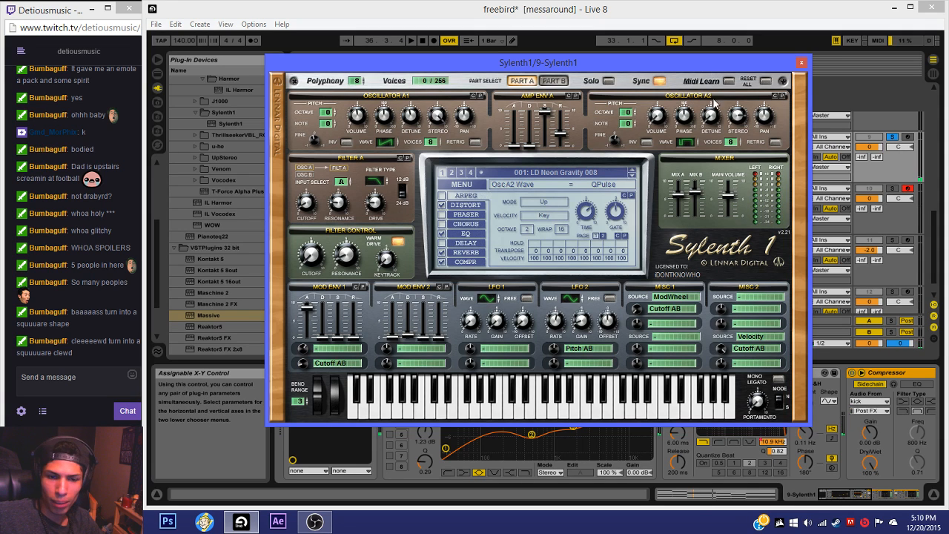
Step: Arm the 9 Sylenth1 track and turn off the synth's distortion effect
{"action": "left_click", "coordinate": [905, 138]}
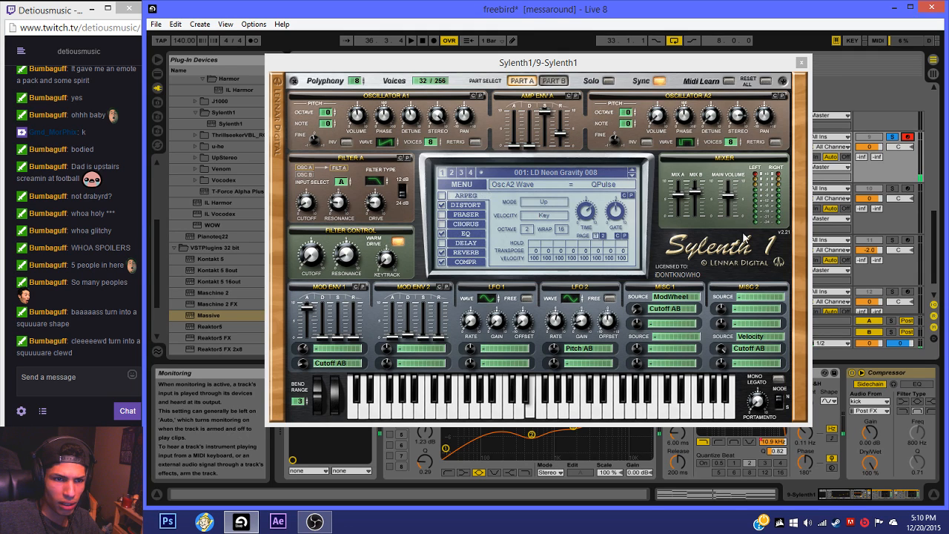
{"action": "left_click", "coordinate": [441, 205]}
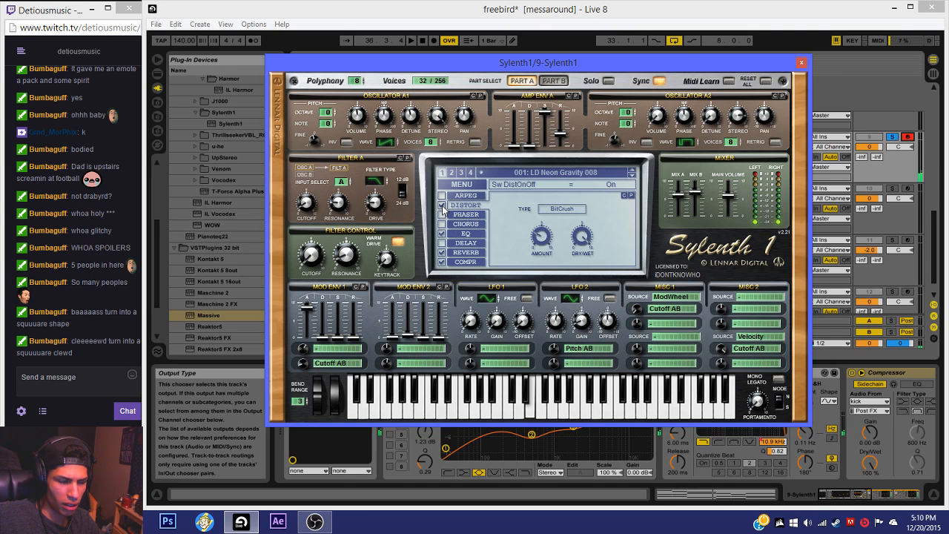
{"action": "left_click", "coordinate": [441, 205]}
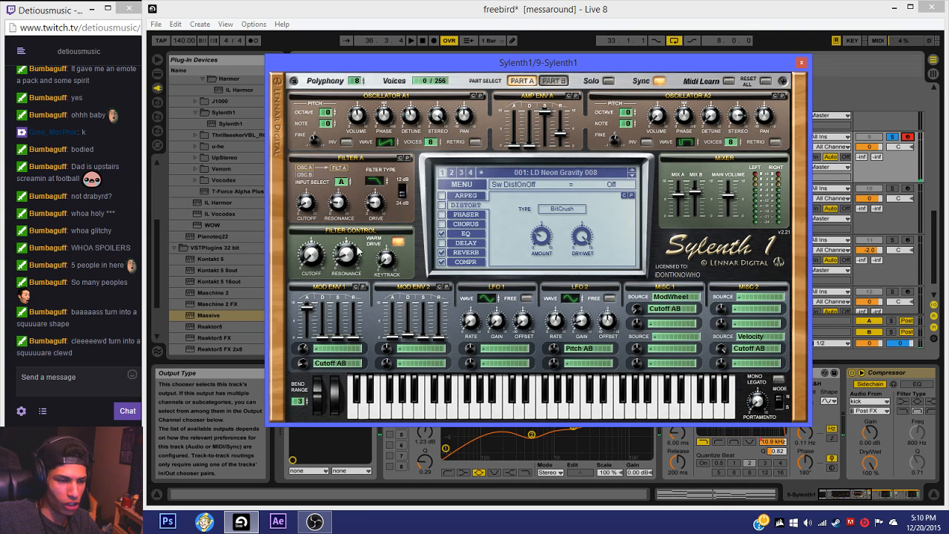
Step: Play the section and set oscillator A2's volume to 0.00 in Sylenth1
{"action": "key", "text": "space"}
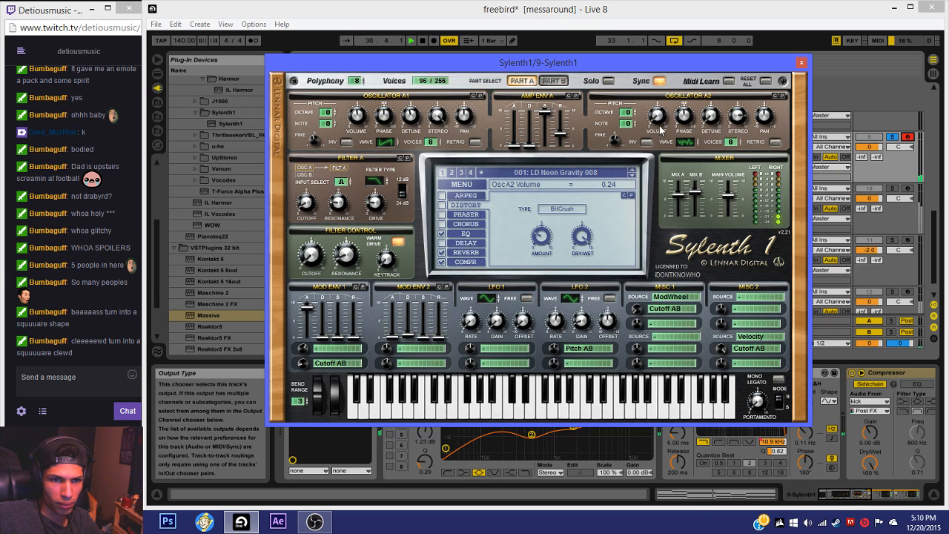
{"action": "left_click_drag", "start_coordinate": [659, 130], "coordinate": [661, 123]}
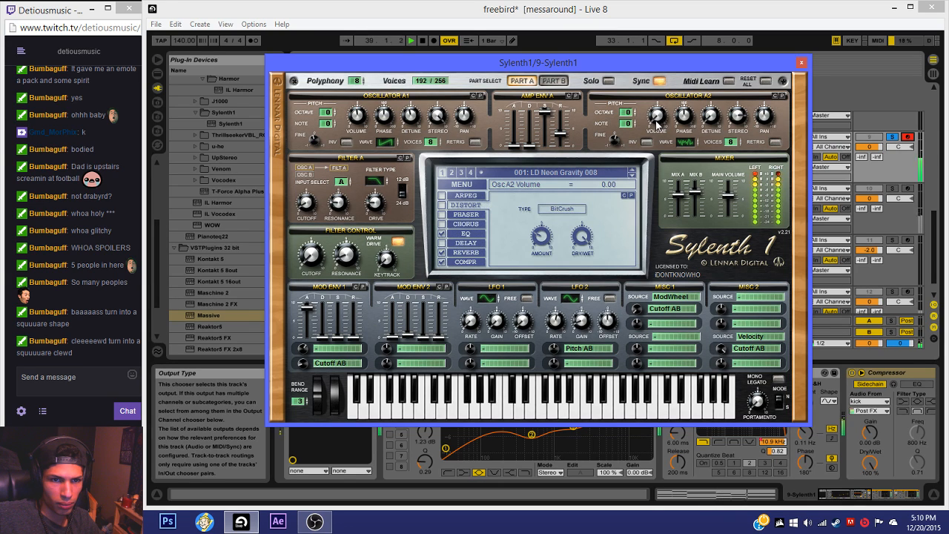
{"action": "left_click", "coordinate": [800, 62]}
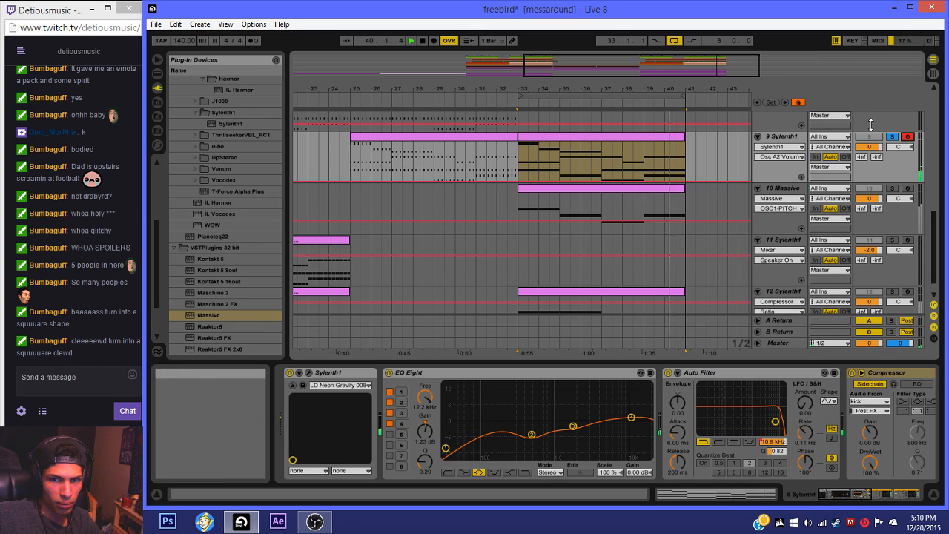
Step: Solo the 10 Massive track, stop playback and arm the track
{"action": "left_click", "coordinate": [546, 187]}
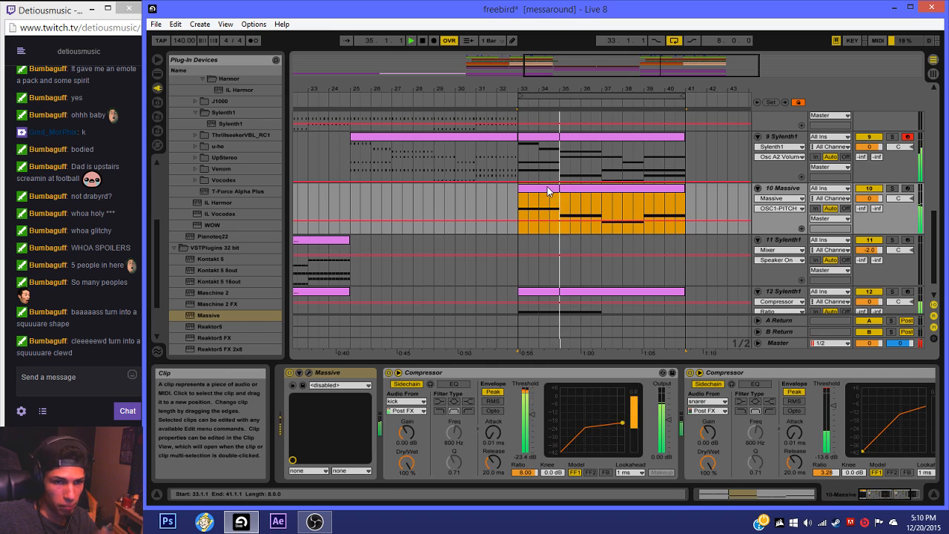
{"action": "left_click", "coordinate": [892, 189]}
{"action": "left_click", "coordinate": [565, 189]}
{"action": "key", "text": "space"}
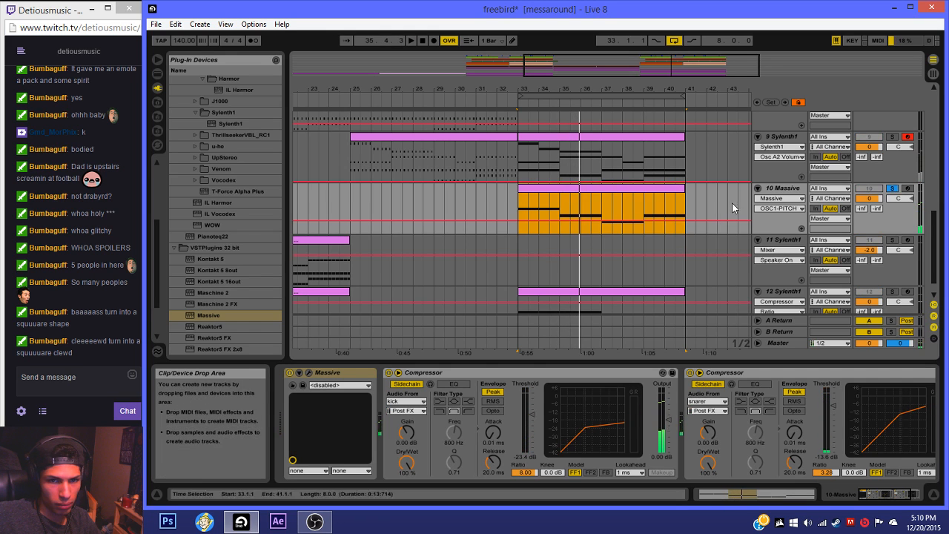
{"action": "left_click", "coordinate": [908, 188]}
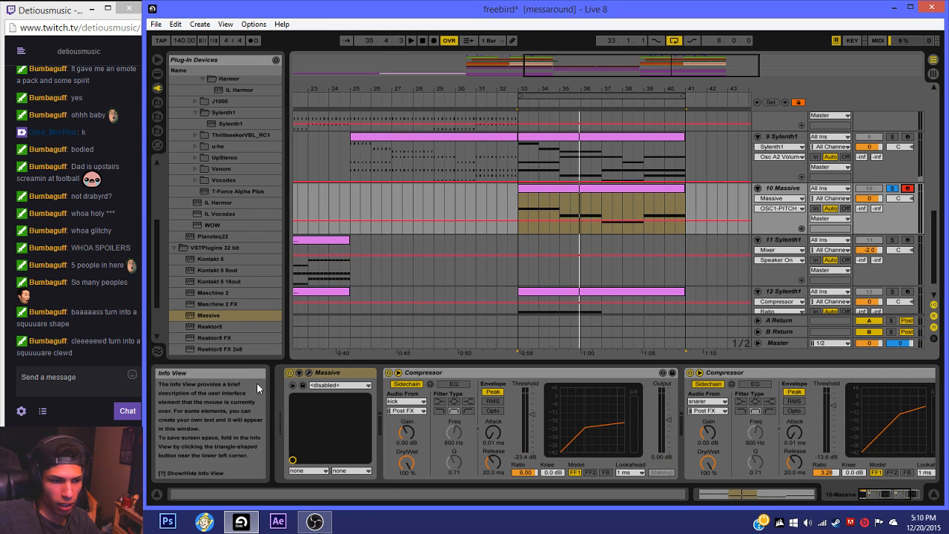
Step: Set Massive's Filter 1 to Bandpass, modulate its cutoff with LFO 5 synced at 1/8, route oscillators 1 and 2 into it, and play
{"action": "left_click", "coordinate": [308, 372]}
{"action": "left_click", "coordinate": [670, 280]}
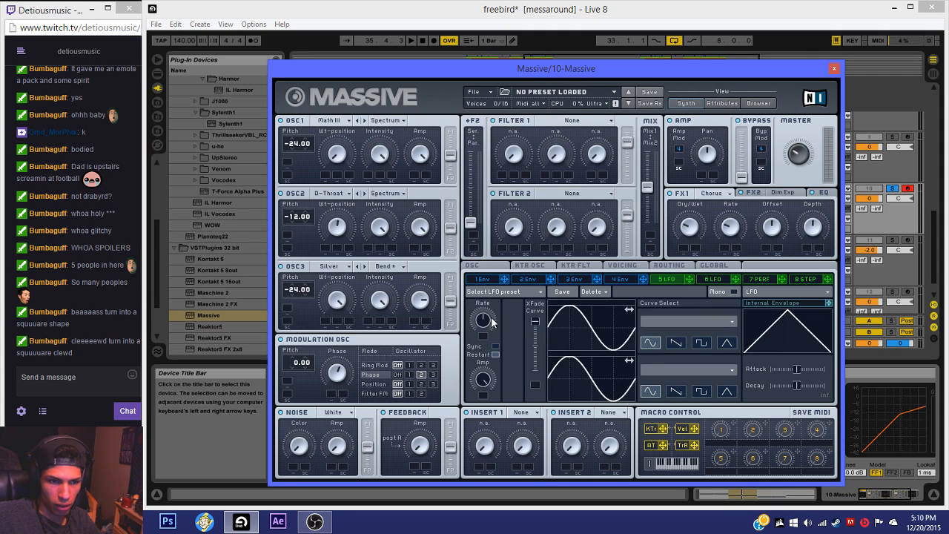
{"action": "left_click", "coordinate": [571, 120]}
{"action": "left_click", "coordinate": [577, 145]}
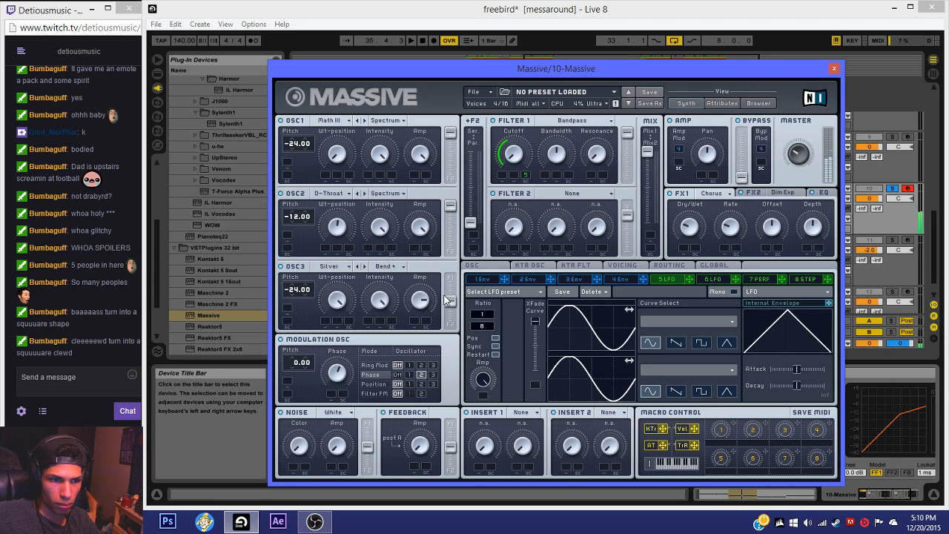
{"action": "left_click", "coordinate": [834, 68]}
{"action": "key", "text": "space"}
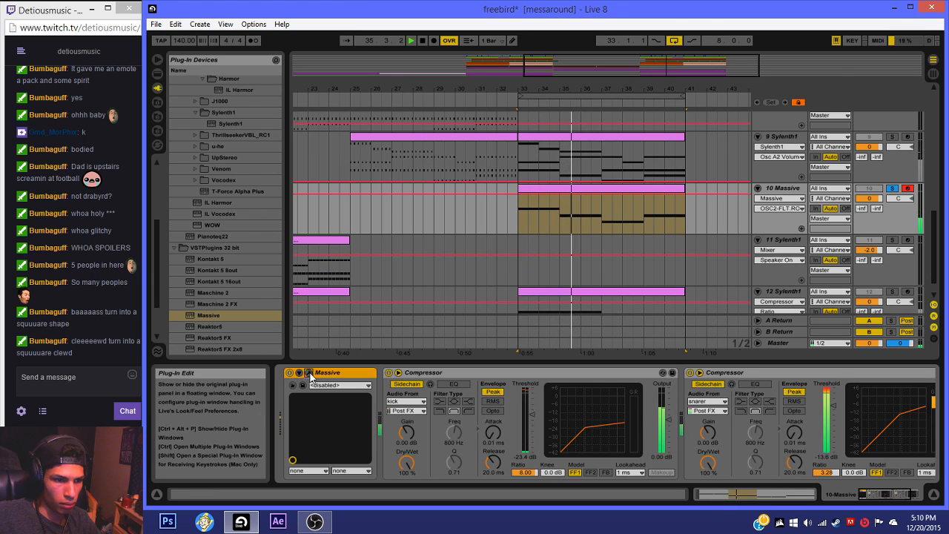
Step: Check Massive's glide and oscillator phase settings while the section plays
{"action": "left_click", "coordinate": [309, 372]}
{"action": "left_click", "coordinate": [493, 268]}
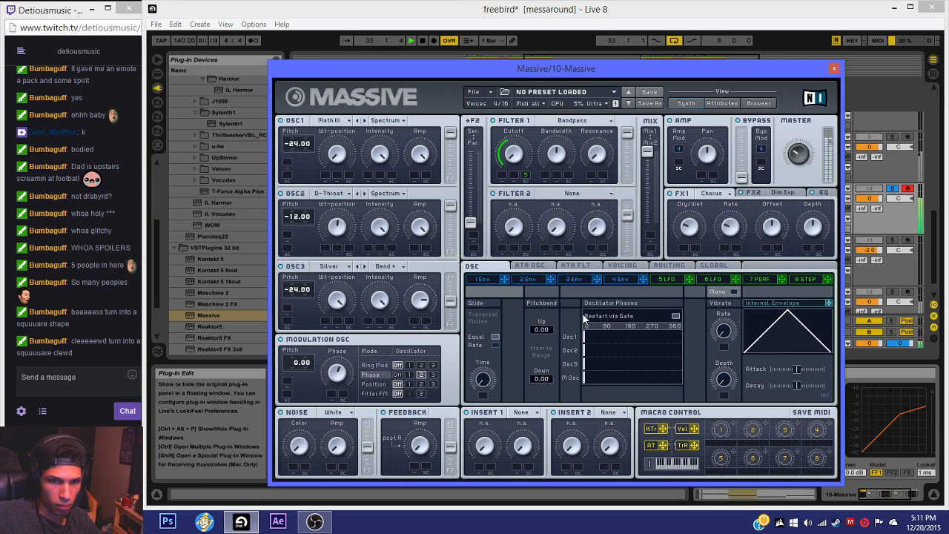
{"action": "left_click", "coordinate": [833, 67]}
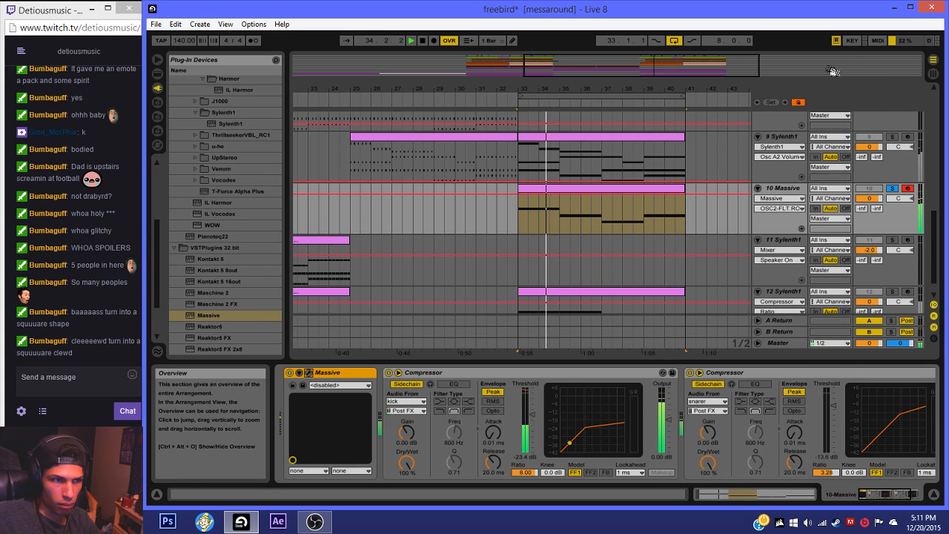
Step: Insert an EQ Eight between Massive and the first compressor on the 10 Massive track
{"action": "scroll", "coordinate": [206, 180], "scroll_direction": "up", "scroll_amount": 1}
{"action": "scroll", "coordinate": [192, 171], "scroll_direction": "up", "scroll_amount": 1}
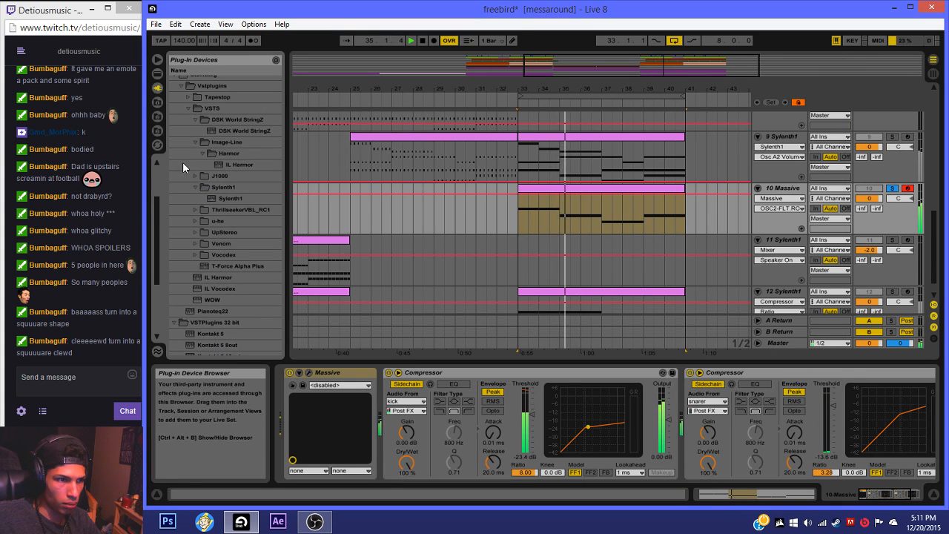
{"action": "scroll", "coordinate": [214, 169], "scroll_direction": "up", "scroll_amount": 3}
{"action": "left_click", "coordinate": [157, 74]}
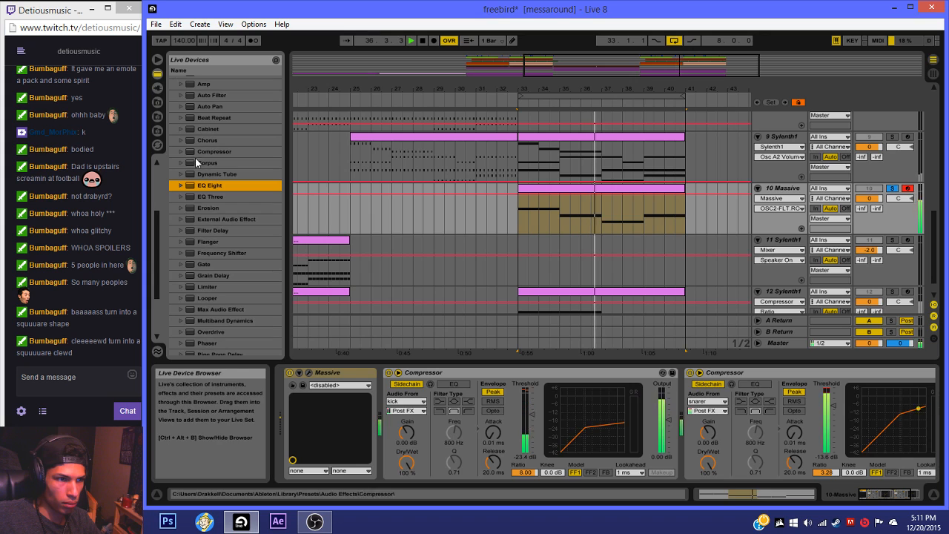
{"action": "left_click_drag", "start_coordinate": [206, 186], "coordinate": [425, 407]}
Step: Shape the EQ Eight: band 1 at 39.2 Hz and -7.87 dB, slight dips on bands 2 and 3, band 4 at 12.9 kHz and 2.70 dB
{"action": "left_click_drag", "start_coordinate": [482, 421], "coordinate": [453, 439]}
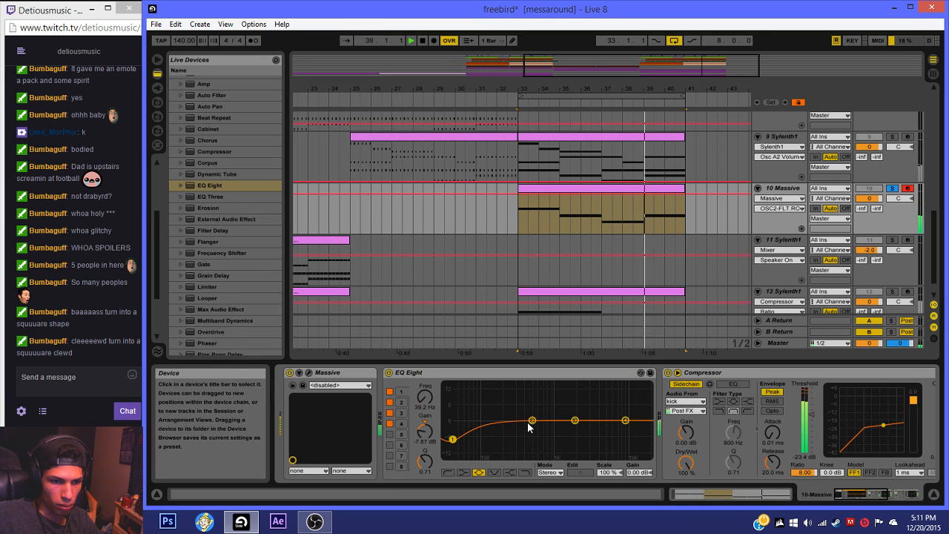
{"action": "left_click_drag", "start_coordinate": [531, 420], "coordinate": [520, 428]}
{"action": "left_click_drag", "start_coordinate": [624, 421], "coordinate": [638, 414]}
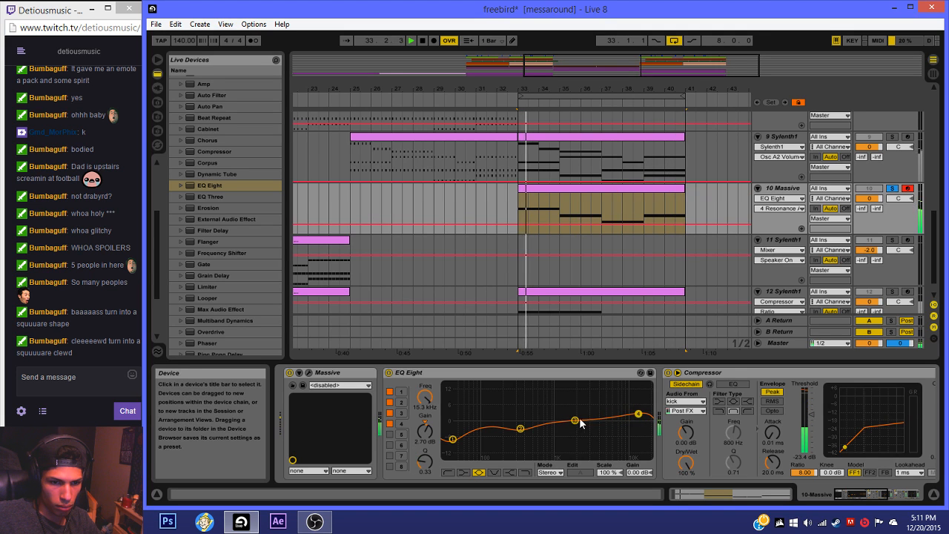
{"action": "left_click_drag", "start_coordinate": [575, 420], "coordinate": [573, 424]}
{"action": "left_click_drag", "start_coordinate": [639, 413], "coordinate": [632, 413]}
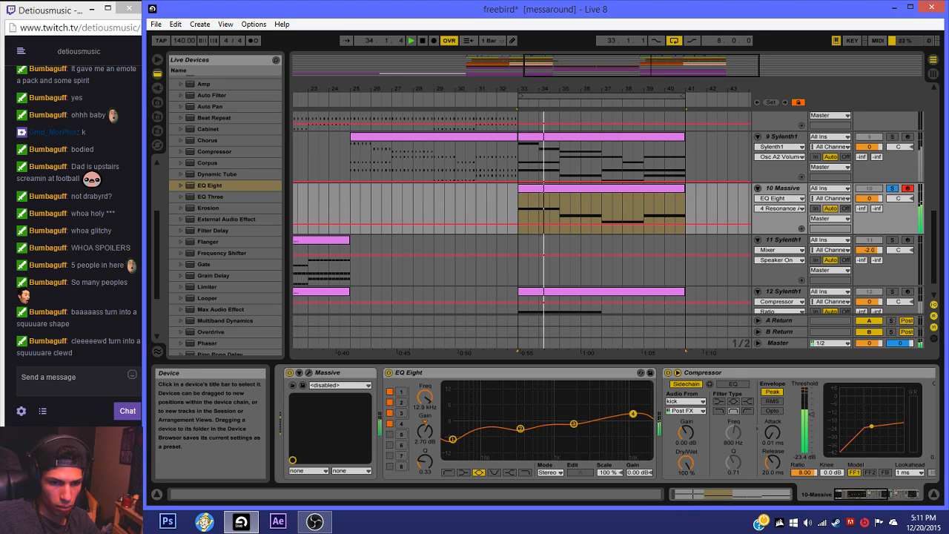
Step: Open the Massive clip's notes at bar 33, stop playback and set the fixed grid to 1/8
{"action": "left_click", "coordinate": [617, 201]}
{"action": "double_click", "coordinate": [553, 189]}
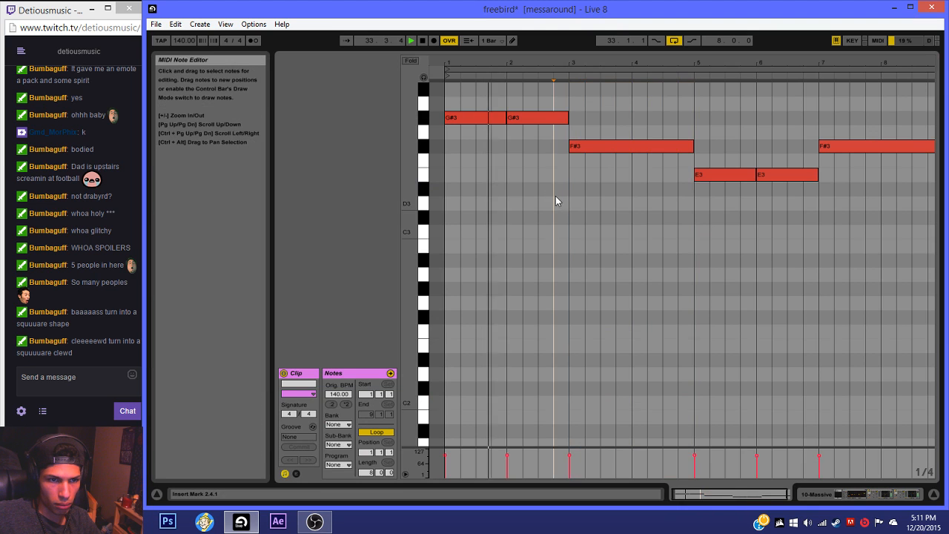
{"action": "key", "text": "space"}
{"action": "right_click", "coordinate": [552, 138]}
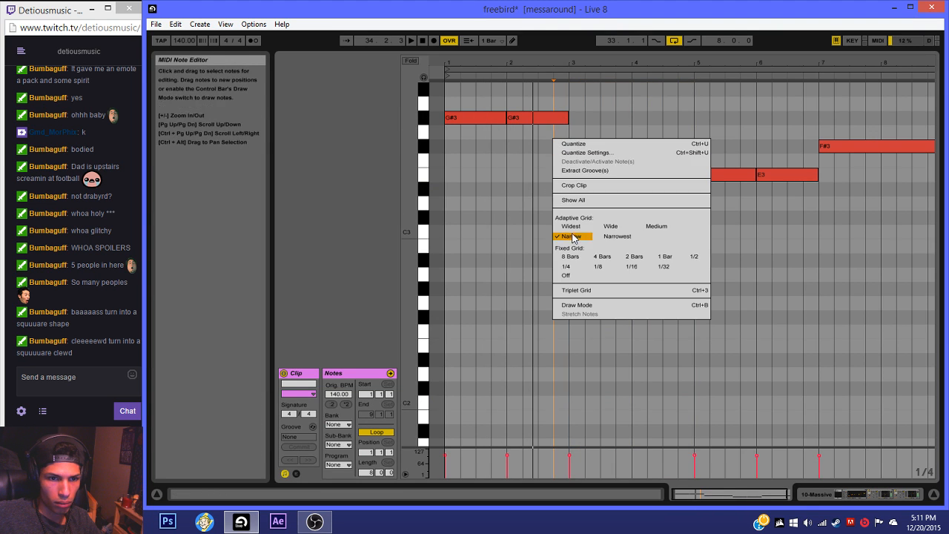
{"action": "left_click", "coordinate": [565, 267]}
{"action": "scroll", "coordinate": [570, 199], "scroll_direction": "up", "scroll_amount": 1}
{"action": "right_click", "coordinate": [578, 170]}
{"action": "left_click", "coordinate": [618, 307]}
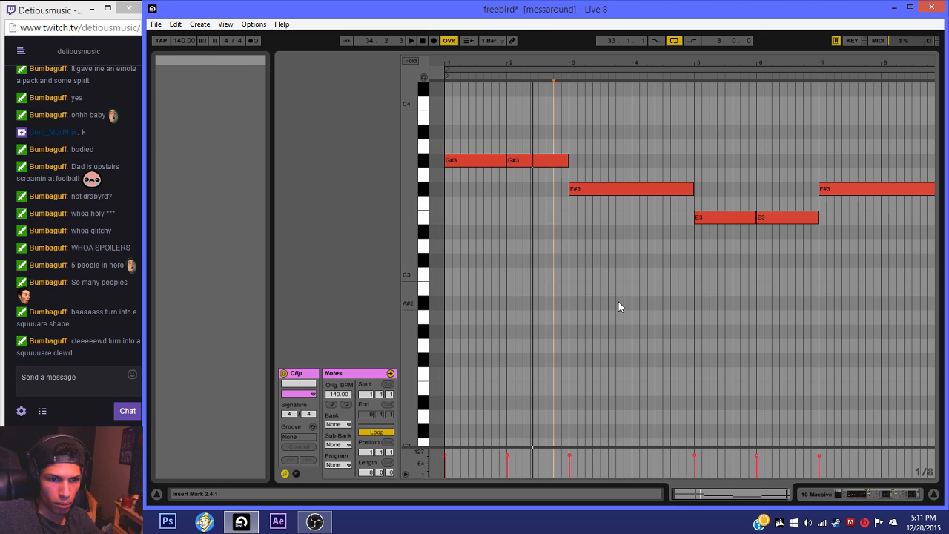
Step: Shorten the second G#3 note to end at 2.2.3, duplicate it, raise the copy to B3 and extend it to bar 3
{"action": "key", "text": "space"}
{"action": "left_click_drag", "start_coordinate": [567, 160], "coordinate": [528, 162]}
{"action": "key", "text": "ctrl+d"}
{"action": "key", "text": "Up"}
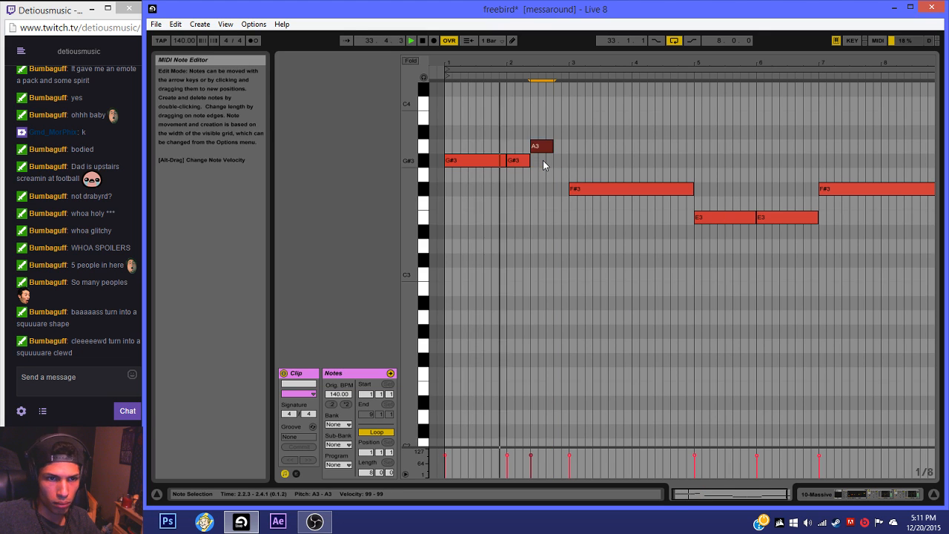
{"action": "key", "text": "Up"}
{"action": "key", "text": "shift+Right"}
{"action": "key", "text": "shift+Right"}
{"action": "key", "text": "Up"}
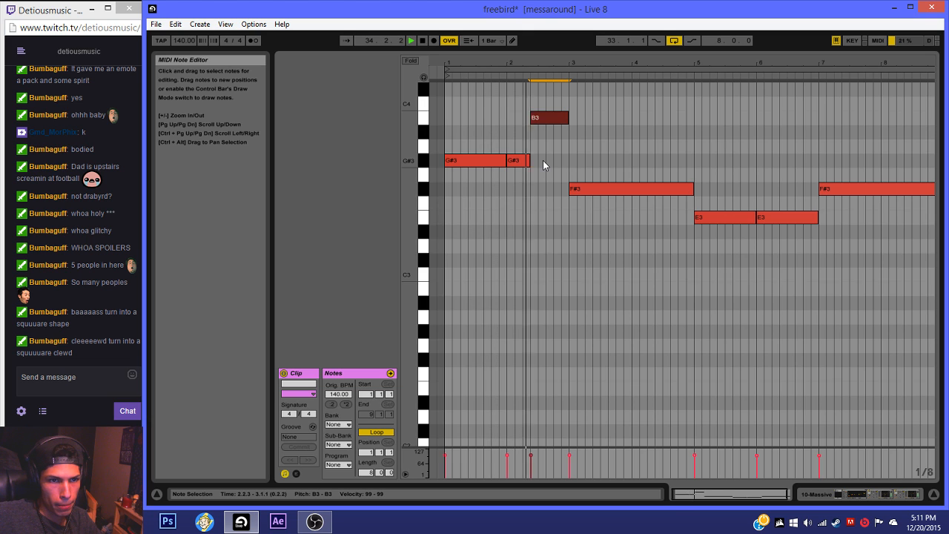
Step: Audition higher pitches for the duplicated bass note in bar 2 and settle it on C#4
{"action": "scroll", "coordinate": [537, 156], "scroll_direction": "up", "scroll_amount": 1}
{"action": "key", "text": "Up"}
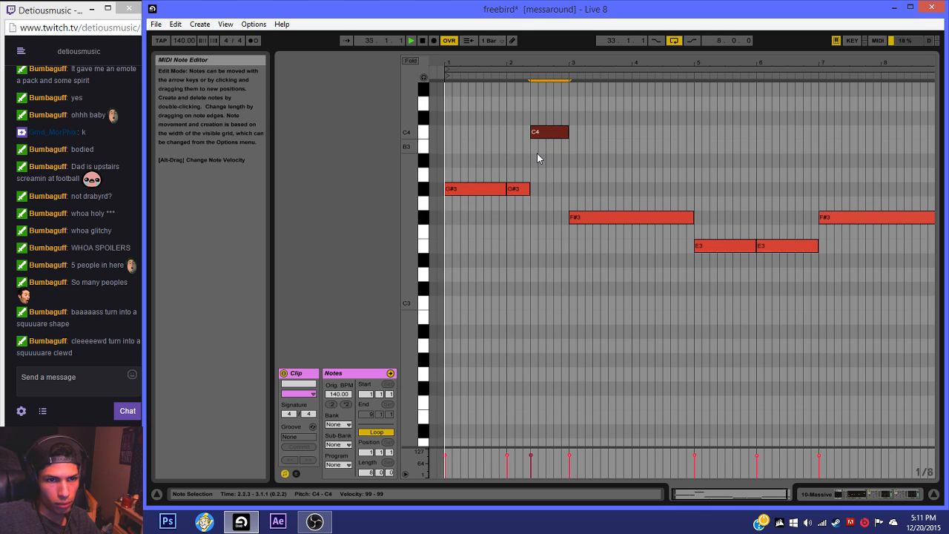
{"action": "key", "text": "Up"}
{"action": "key", "text": "Down"}
{"action": "key", "text": "Up"}
{"action": "key", "text": "Up"}
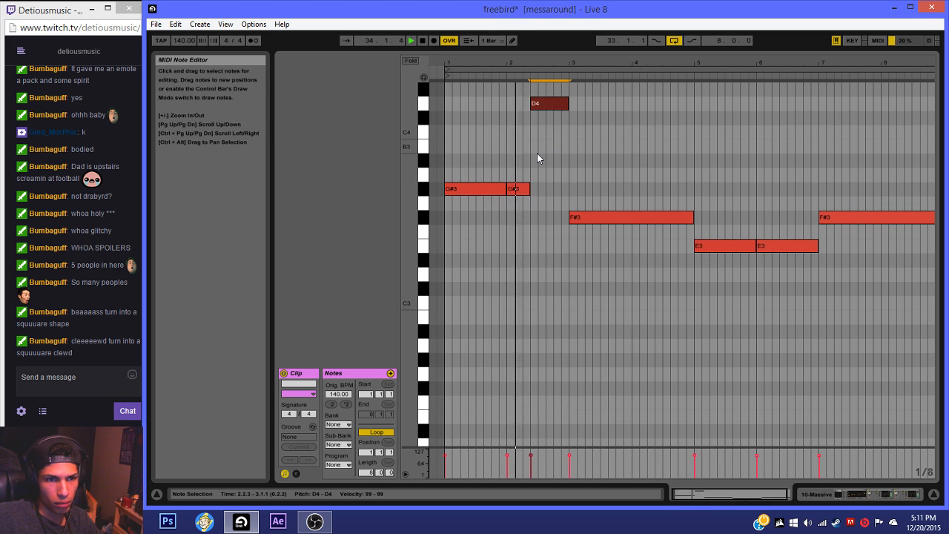
{"action": "key", "text": "Down"}
{"action": "key", "text": "Down"}
{"action": "key", "text": "Up"}
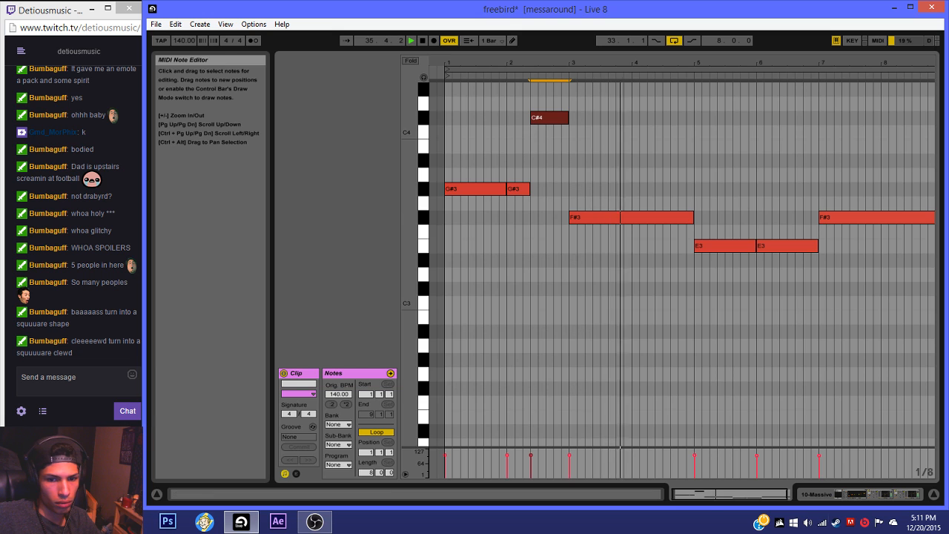
Step: Return to the track's devices and adjust Massive's glide time while the section plays
{"action": "left_click", "coordinate": [863, 496]}
{"action": "left_click", "coordinate": [309, 373]}
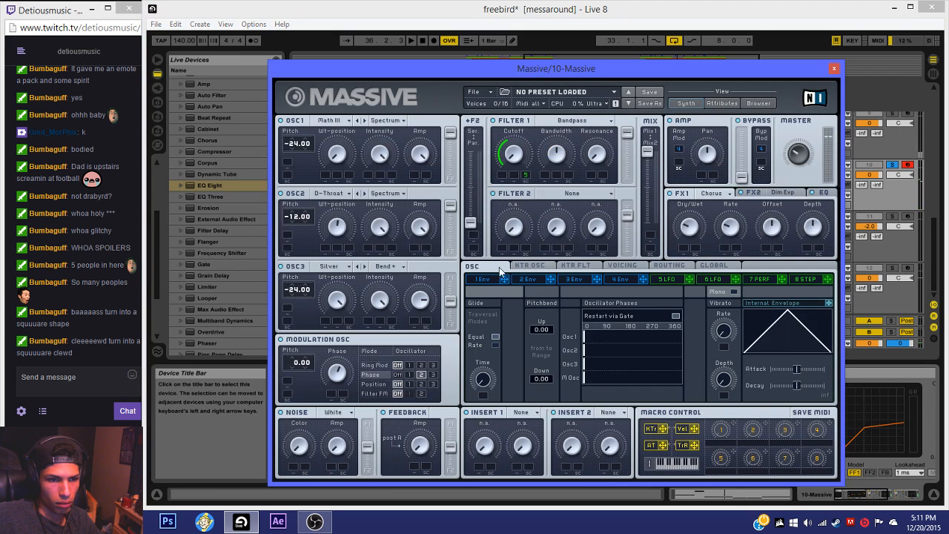
{"action": "left_click", "coordinate": [623, 265]}
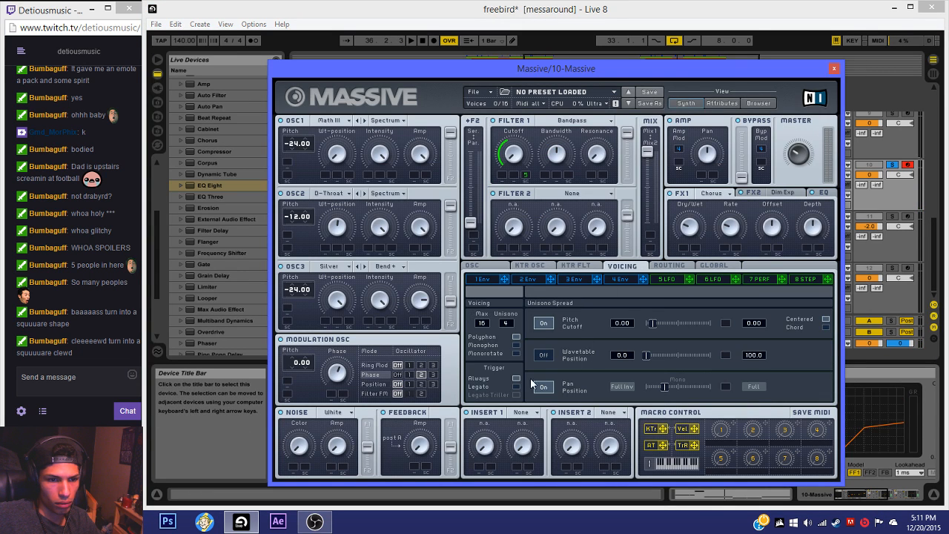
{"action": "left_click", "coordinate": [477, 268]}
{"action": "key", "text": "space"}
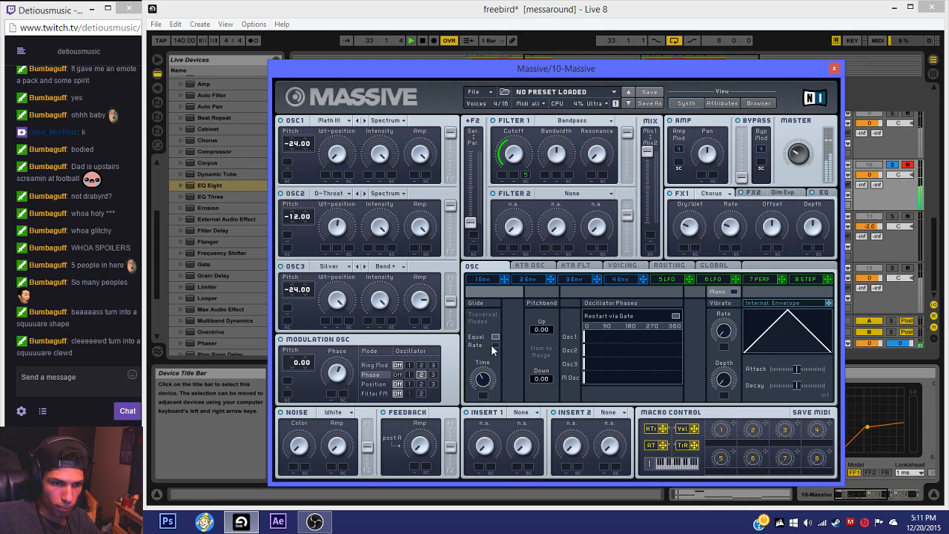
{"action": "left_click", "coordinate": [833, 68]}
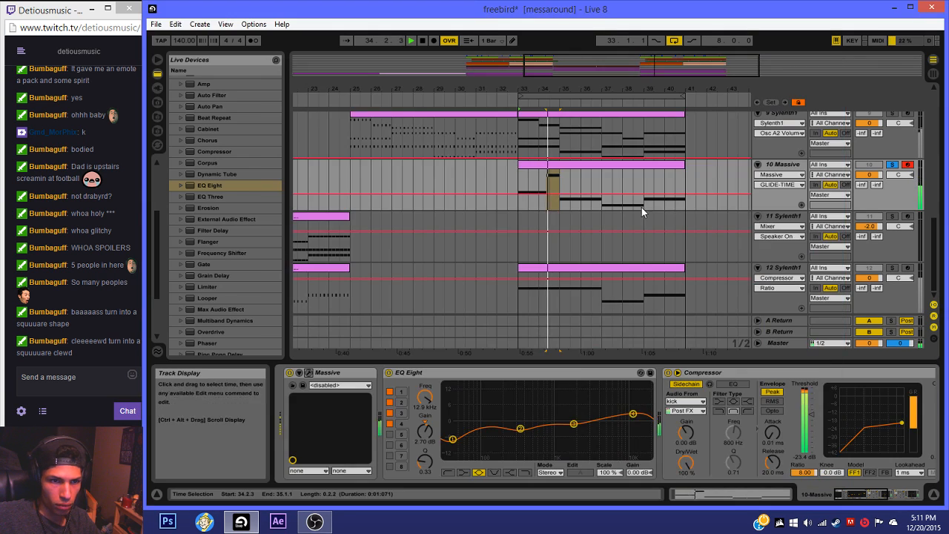
Step: Fine-tune Massive's glide time and set Insert 1 to P Shaper, adjusting its Dry/Wet and Drive
{"action": "left_click", "coordinate": [306, 372]}
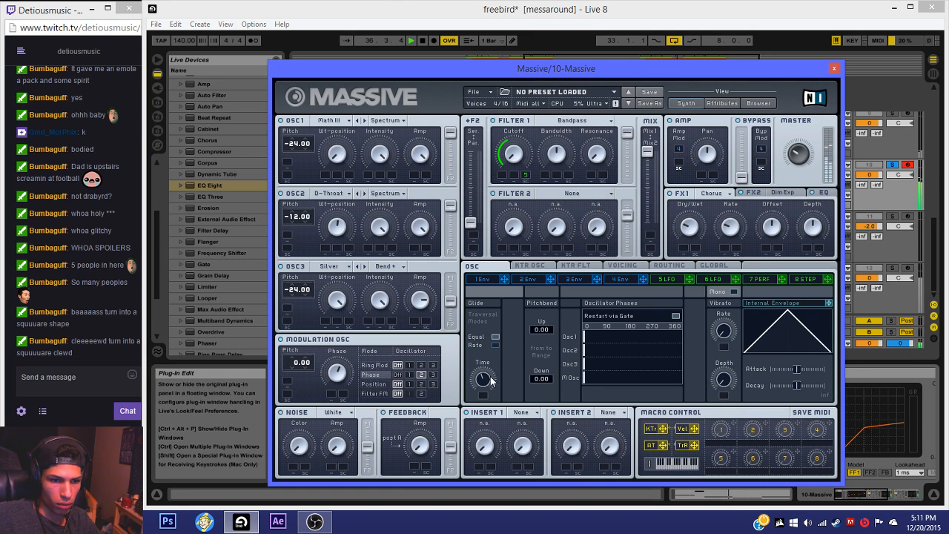
{"action": "left_click", "coordinate": [532, 412]}
{"action": "left_click", "coordinate": [527, 464]}
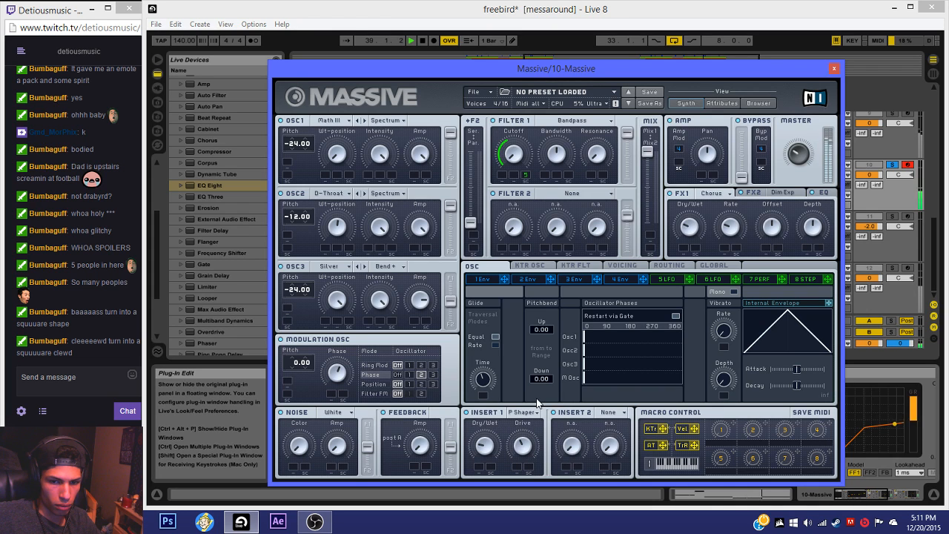
{"action": "left_click", "coordinate": [833, 68]}
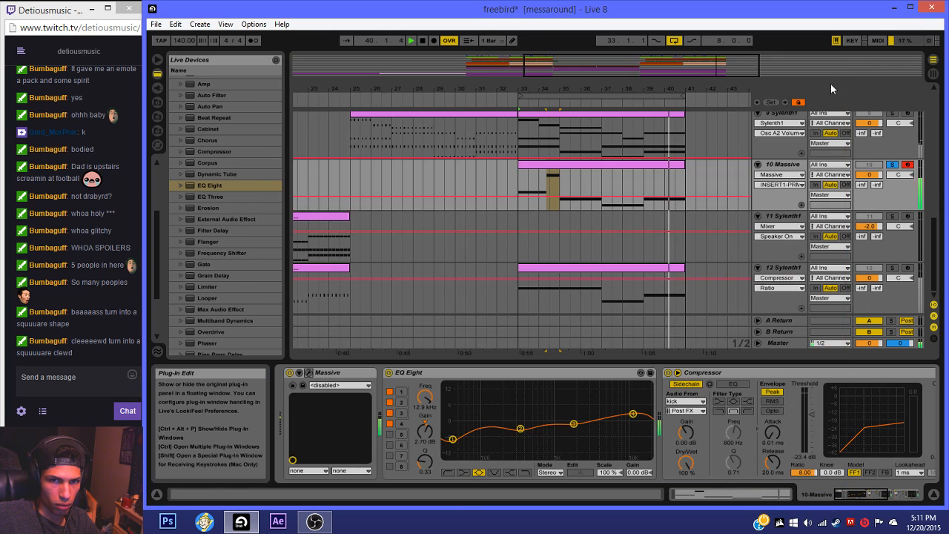
Step: Unsolo the 10 Massive track, mute the 9 Sylenth1 track and select the Massive clip at bar 33
{"action": "left_click", "coordinate": [669, 164]}
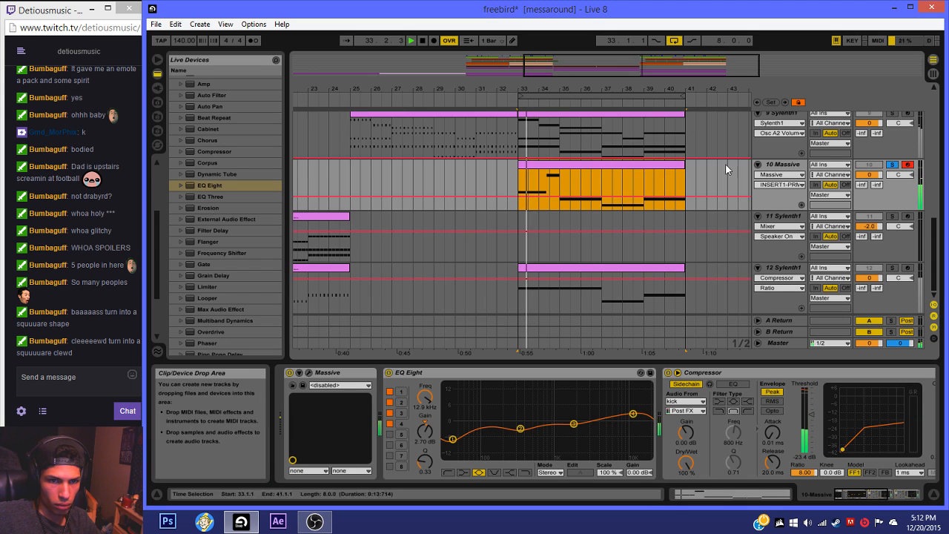
{"action": "scroll", "coordinate": [601, 244], "scroll_direction": "up", "scroll_amount": 3}
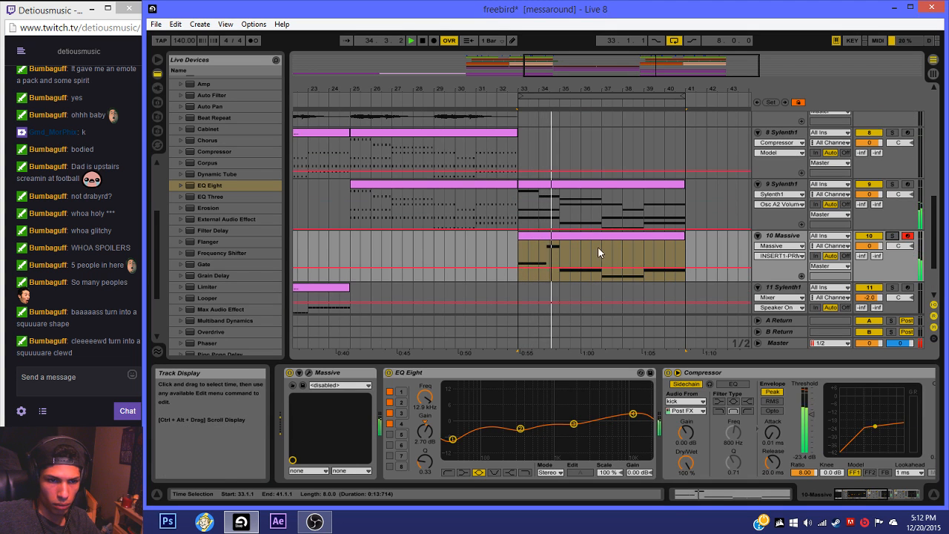
{"action": "left_click", "coordinate": [557, 184]}
{"action": "left_click", "coordinate": [868, 184]}
{"action": "left_click", "coordinate": [551, 241]}
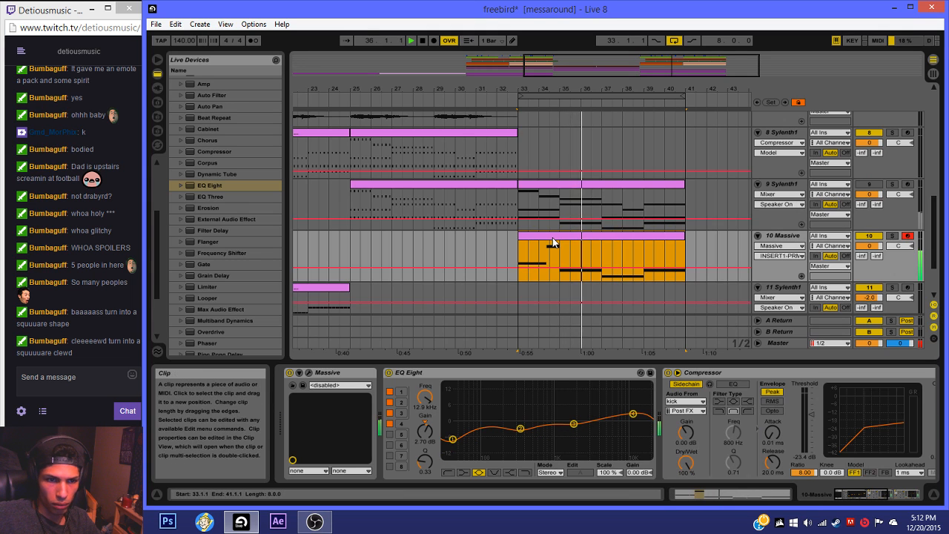
{"action": "scroll", "coordinate": [555, 226], "scroll_direction": "down", "scroll_amount": 3}
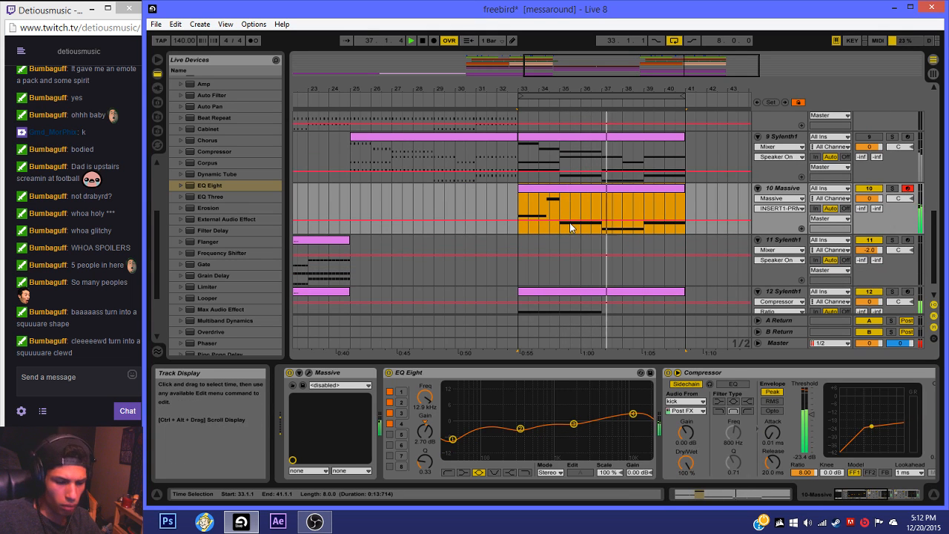
Step: Examine the bass notes in the 12 Sylenth1 clip at bar 33 and return to the track's devices
{"action": "scroll", "coordinate": [568, 208], "scroll_direction": "down", "scroll_amount": 2}
{"action": "left_click", "coordinate": [564, 271]}
{"action": "double_click", "coordinate": [577, 271]}
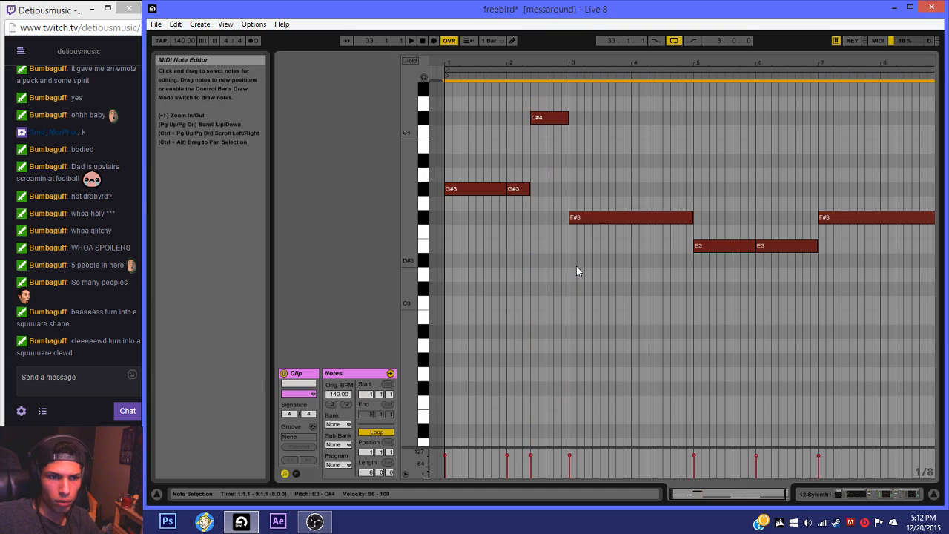
{"action": "scroll", "coordinate": [576, 268], "scroll_direction": "up", "scroll_amount": 5}
{"action": "left_click", "coordinate": [820, 492]}
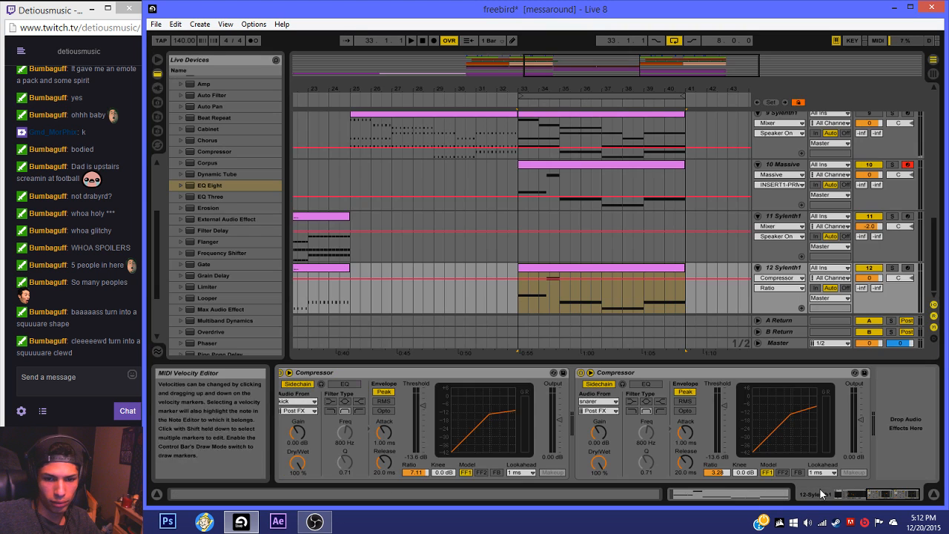
Step: Audition the 12 Sylenth1 track in solo, unsolo it and select the 10 Massive clip at bar 33
{"action": "left_click", "coordinate": [893, 269]}
{"action": "key", "text": "space"}
{"action": "left_click", "coordinate": [893, 268]}
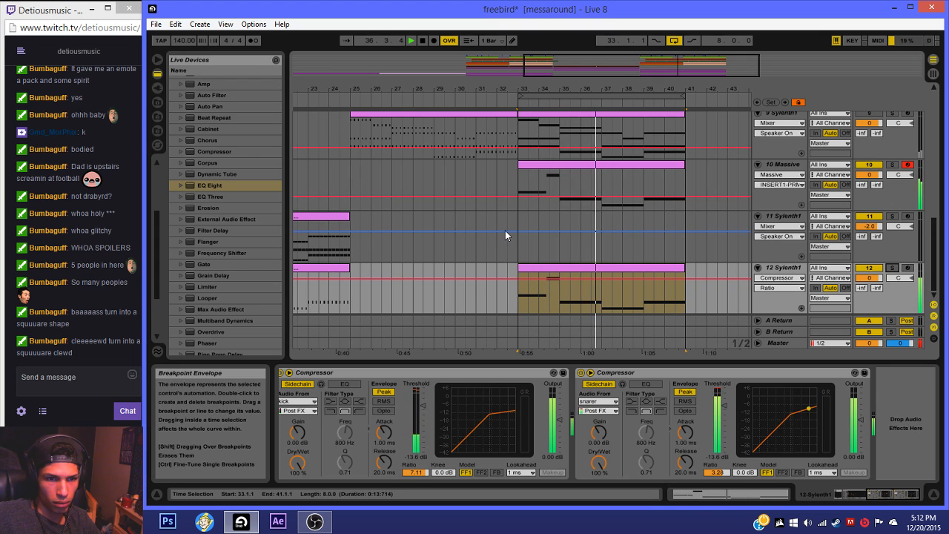
{"action": "scroll", "coordinate": [586, 215], "scroll_direction": "up", "scroll_amount": 2}
{"action": "left_click", "coordinate": [599, 201]}
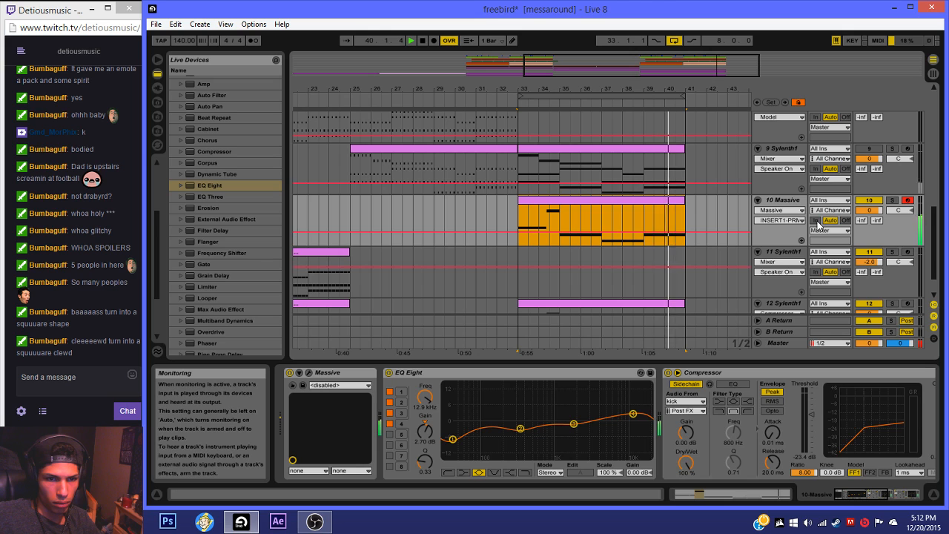
Step: Play the section from bar 33 and examine how the kick, crash and snare clips are arranged
{"action": "scroll", "coordinate": [728, 236], "scroll_direction": "up", "scroll_amount": 5}
{"action": "scroll", "coordinate": [704, 230], "scroll_direction": "up", "scroll_amount": 3}
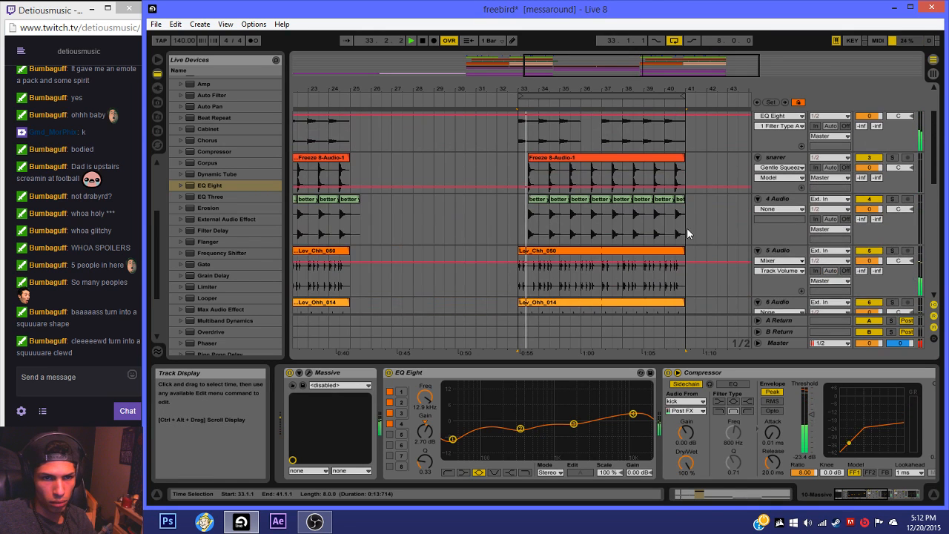
{"action": "left_click", "coordinate": [670, 146]}
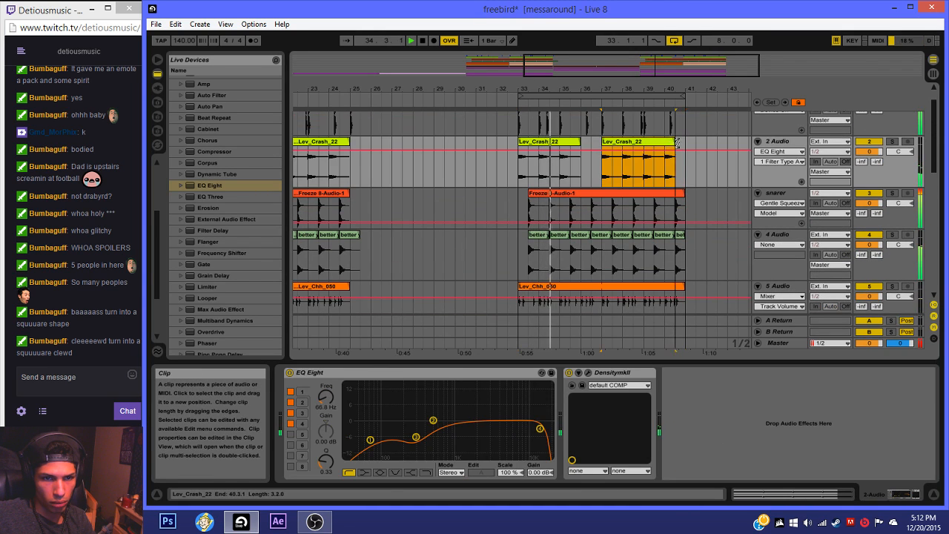
{"action": "scroll", "coordinate": [575, 275], "scroll_direction": "down", "scroll_amount": 4}
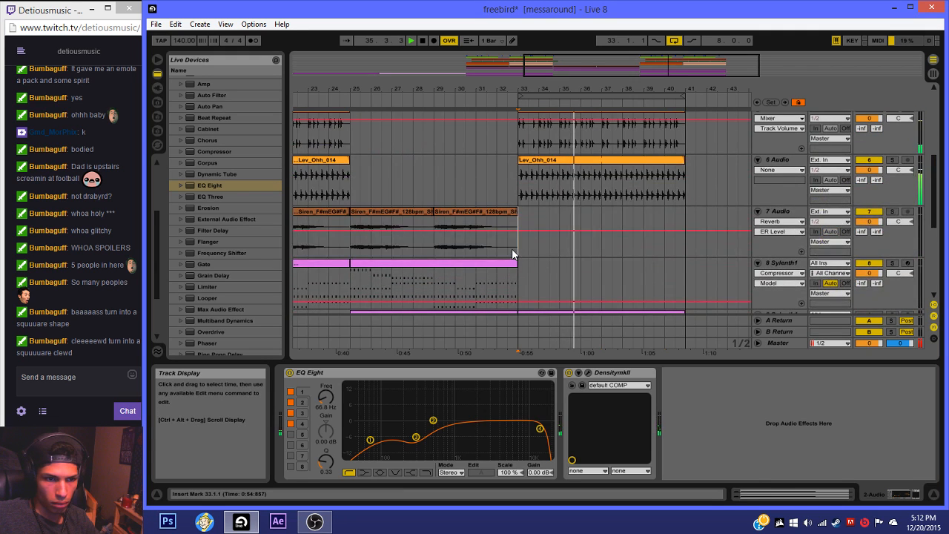
{"action": "left_click", "coordinate": [519, 255]}
{"action": "key", "text": "space"}
{"action": "key", "text": "space"}
{"action": "scroll", "coordinate": [519, 256], "scroll_direction": "up", "scroll_amount": 5}
{"action": "left_click_drag", "start_coordinate": [654, 72], "coordinate": [653, 73]}
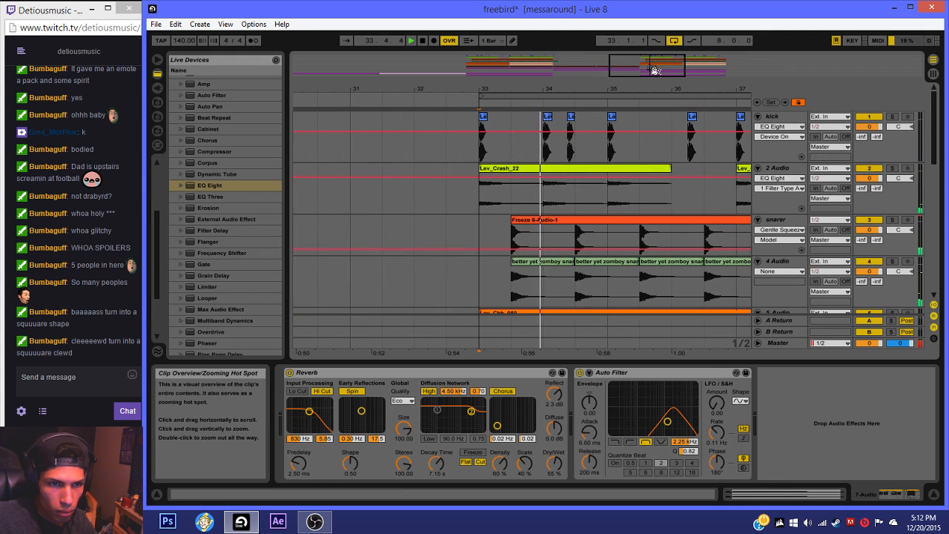
{"action": "key", "text": "space"}
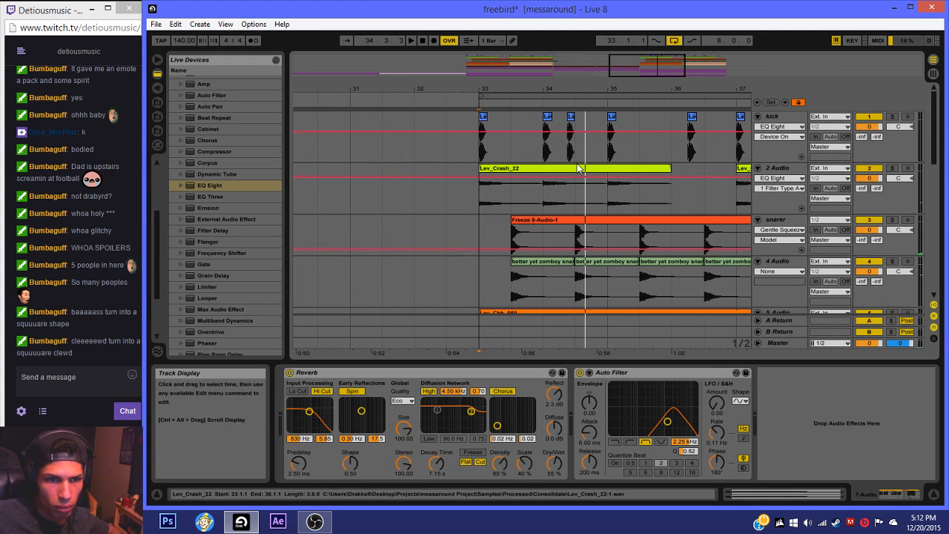
{"action": "left_click", "coordinate": [480, 189]}
{"action": "key", "text": "space"}
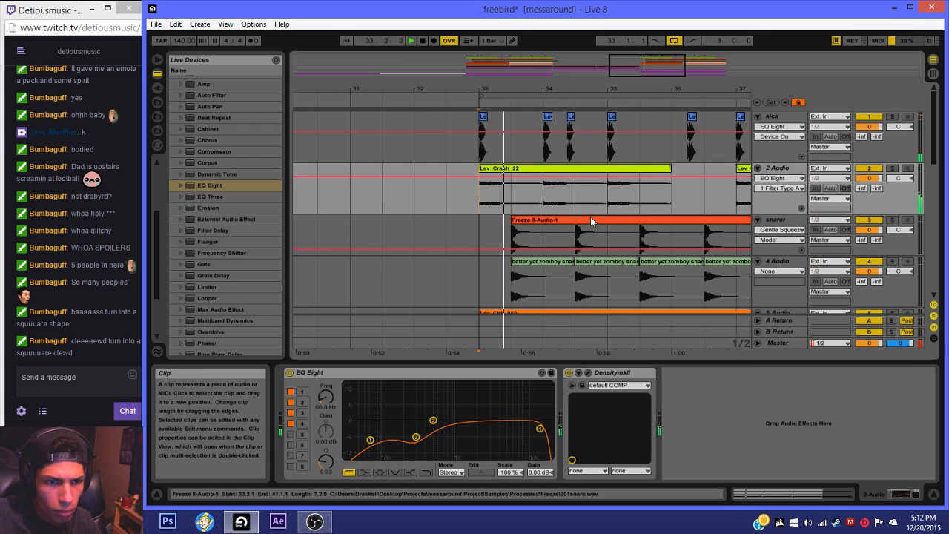
Step: Delete the kick at 34.2.3 and paste a copy of the bar 35 kick at 34.4.3
{"action": "left_click_drag", "start_coordinate": [568, 125], "coordinate": [575, 121]}
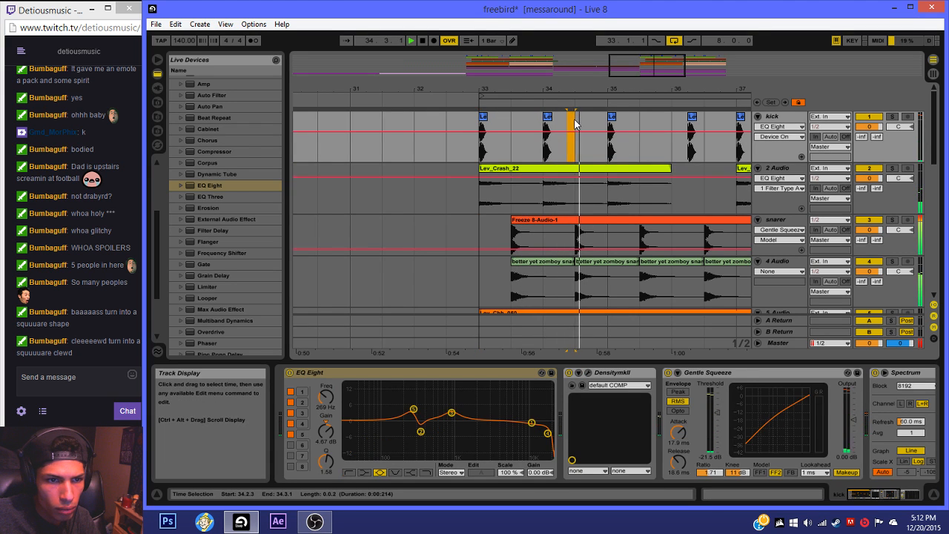
{"action": "left_click", "coordinate": [643, 284]}
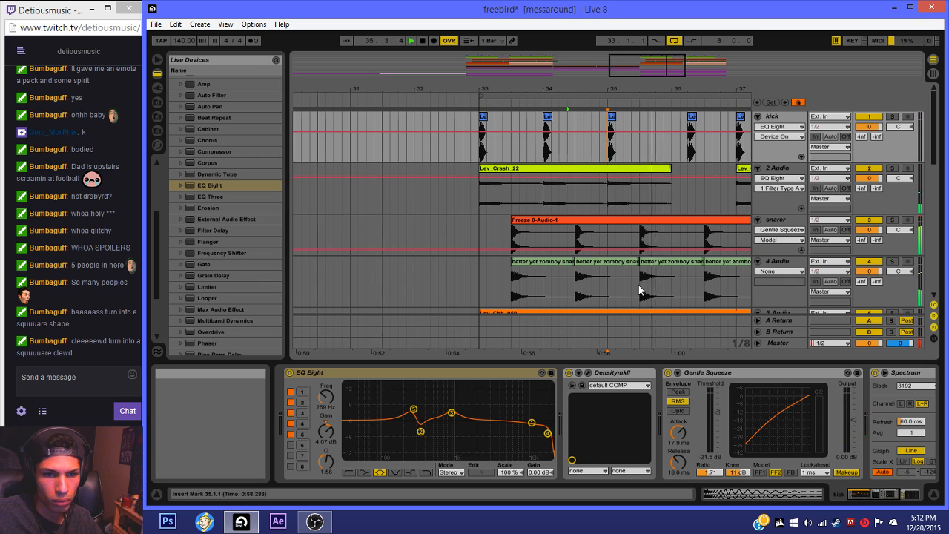
{"action": "left_click_drag", "start_coordinate": [609, 152], "coordinate": [614, 158]}
{"action": "key", "text": "ctrl+c"}
{"action": "left_click", "coordinate": [603, 153]}
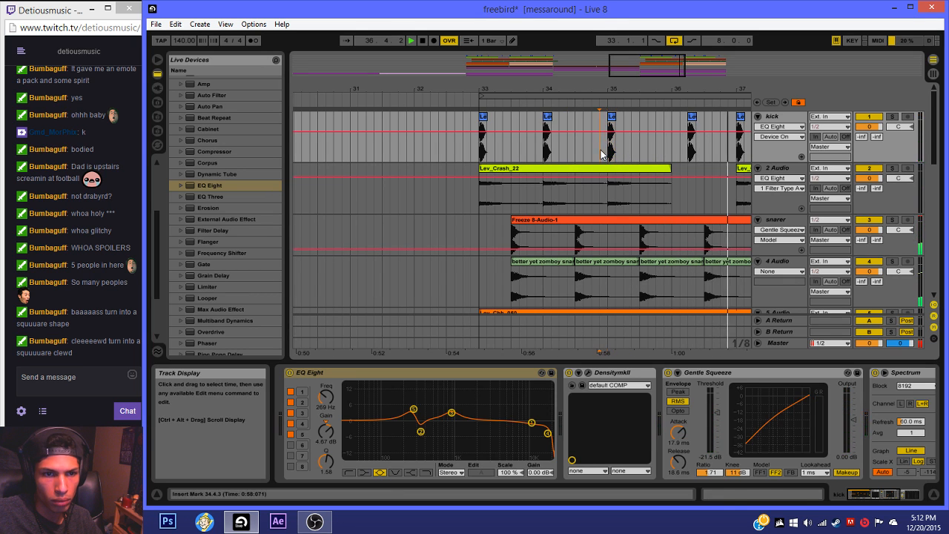
{"action": "key", "text": "ctrl+v"}
Step: Set the arrangement grid to 1/4
{"action": "left_click_drag", "start_coordinate": [646, 64], "coordinate": [662, 55]}
{"action": "scroll", "coordinate": [410, 233], "scroll_direction": "down", "scroll_amount": 2}
{"action": "scroll", "coordinate": [409, 228], "scroll_direction": "down", "scroll_amount": 5}
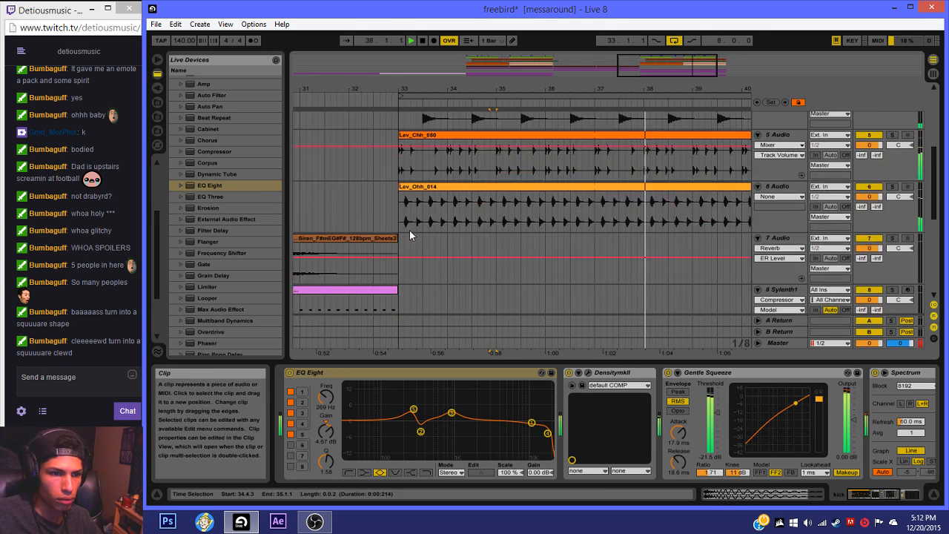
{"action": "right_click", "coordinate": [391, 225]}
{"action": "left_click", "coordinate": [404, 341]}
{"action": "scroll", "coordinate": [474, 214], "scroll_direction": "down", "scroll_amount": 2}
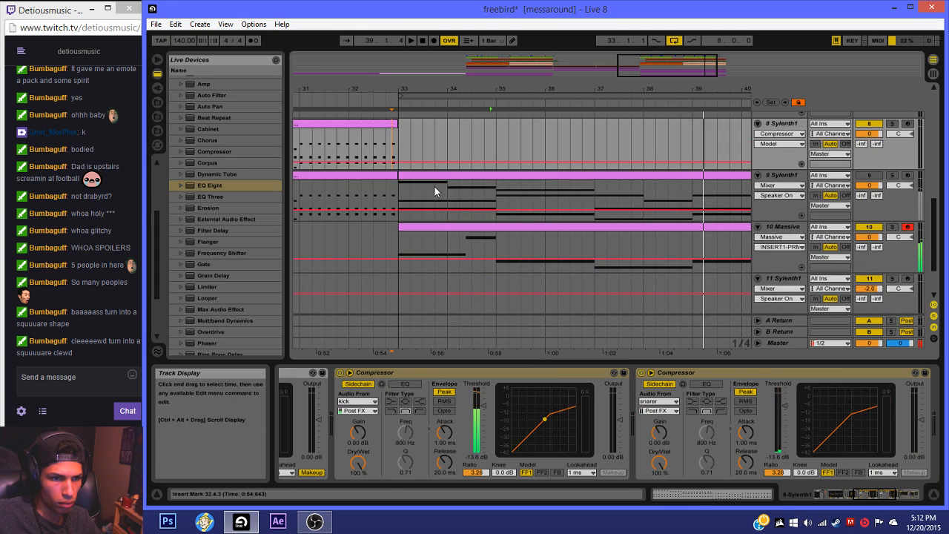
Step: Listen to the section from bar 33, selecting the 9 Sylenth1 clip and the 10 Massive clip as playback starting points
{"action": "left_click", "coordinate": [434, 177]}
{"action": "key", "text": "space"}
{"action": "key", "text": "space"}
{"action": "scroll", "coordinate": [433, 203], "scroll_direction": "up", "scroll_amount": 2}
{"action": "left_click_drag", "start_coordinate": [546, 91], "coordinate": [472, 89]}
{"action": "scroll", "coordinate": [549, 267], "scroll_direction": "down", "scroll_amount": 3}
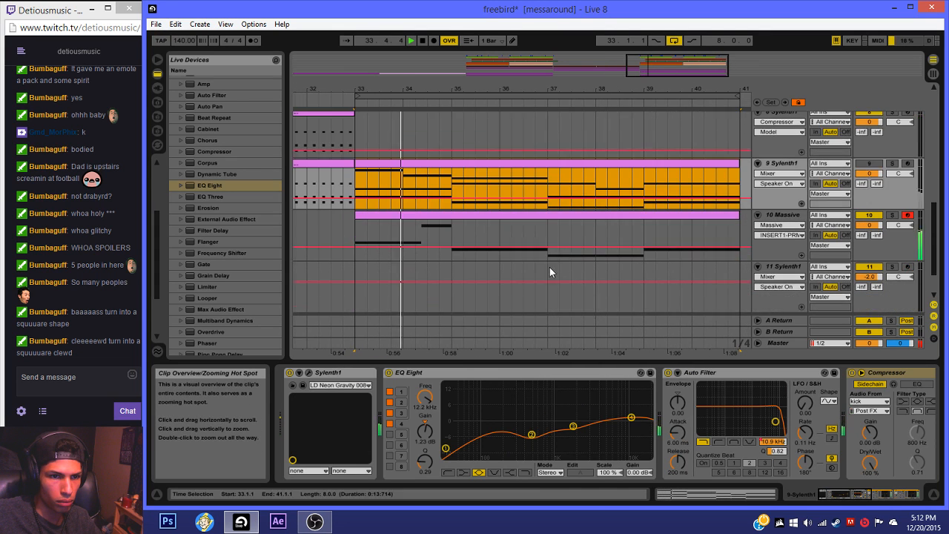
{"action": "key", "text": "Down"}
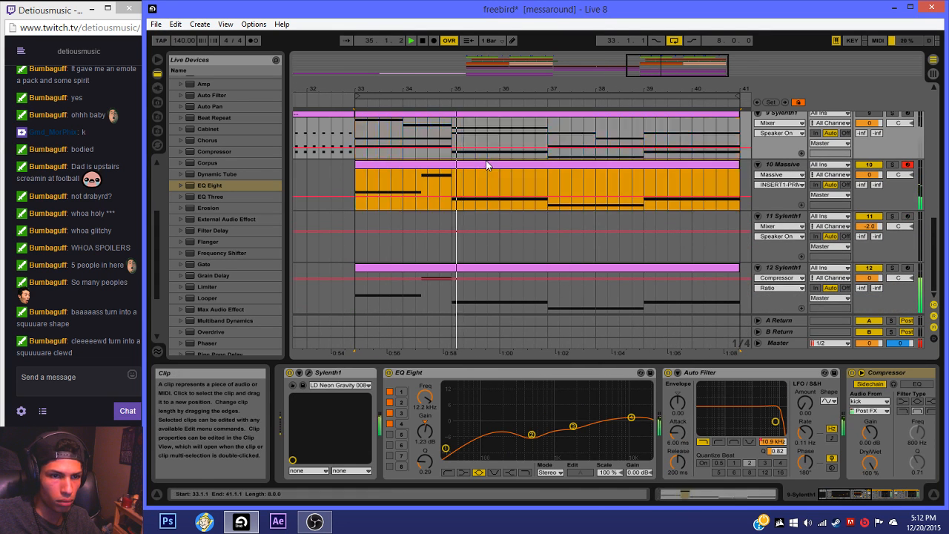
{"action": "key", "text": "space"}
{"action": "key", "text": "space"}
Step: Solo 10 Massive, switch OSC2 to Bend -/+ mode and move modulation 5 from its Wt-position to the Modulation OSC's Phase
{"action": "left_click", "coordinate": [309, 372]}
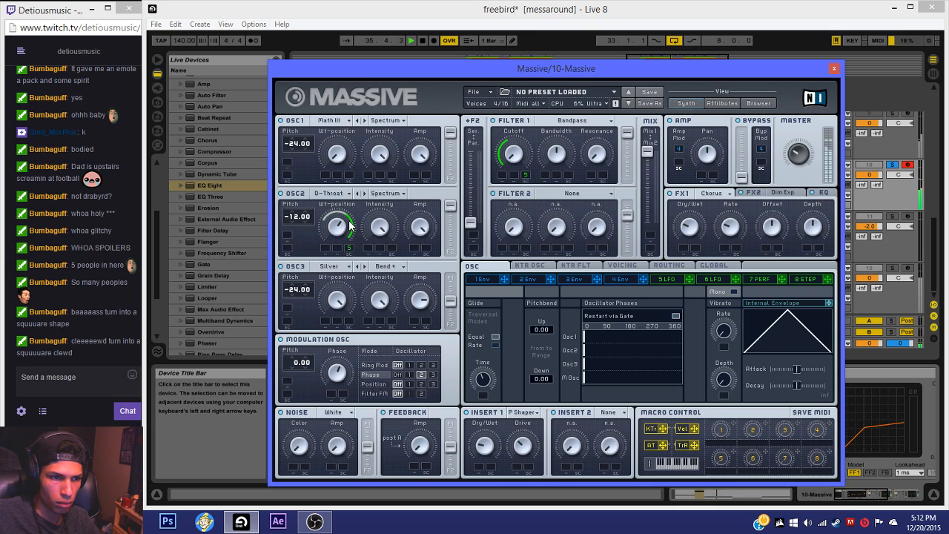
{"action": "left_click", "coordinate": [381, 194]}
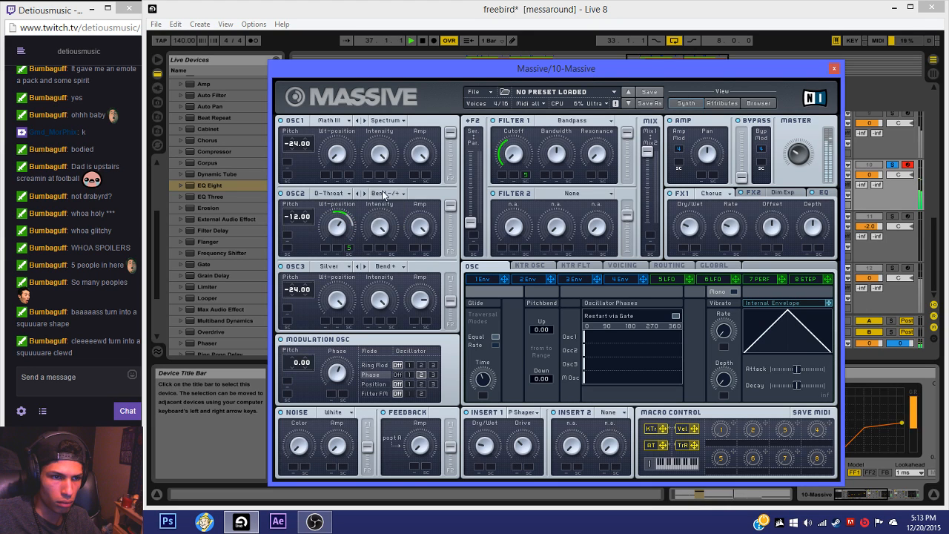
{"action": "left_click", "coordinate": [383, 193]}
{"action": "left_click", "coordinate": [384, 202]}
{"action": "left_click", "coordinate": [384, 194]}
{"action": "left_click", "coordinate": [381, 210]}
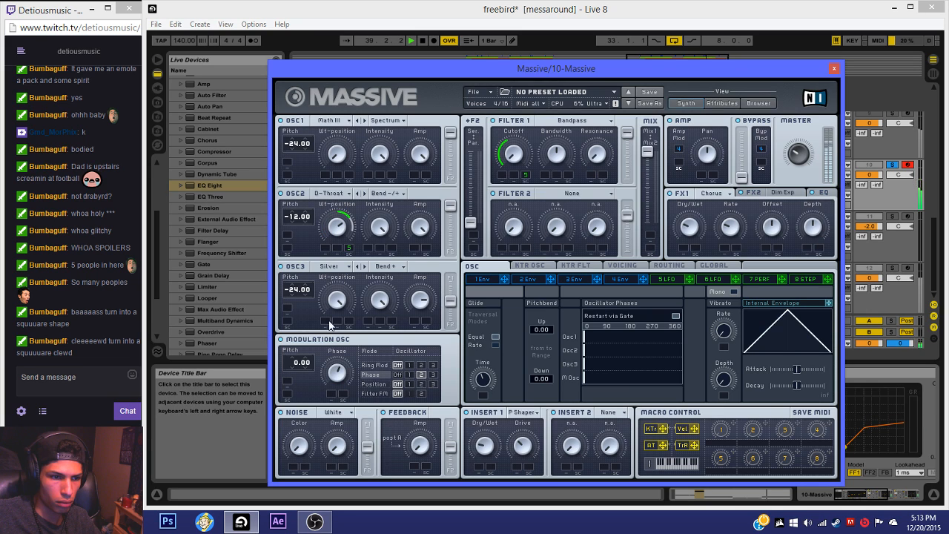
{"action": "right_click", "coordinate": [343, 257]}
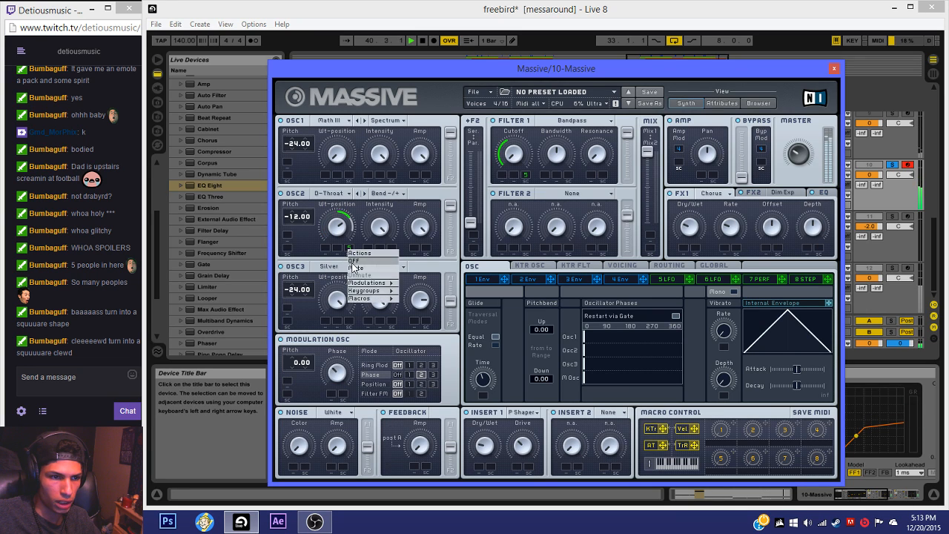
{"action": "left_click", "coordinate": [369, 271]}
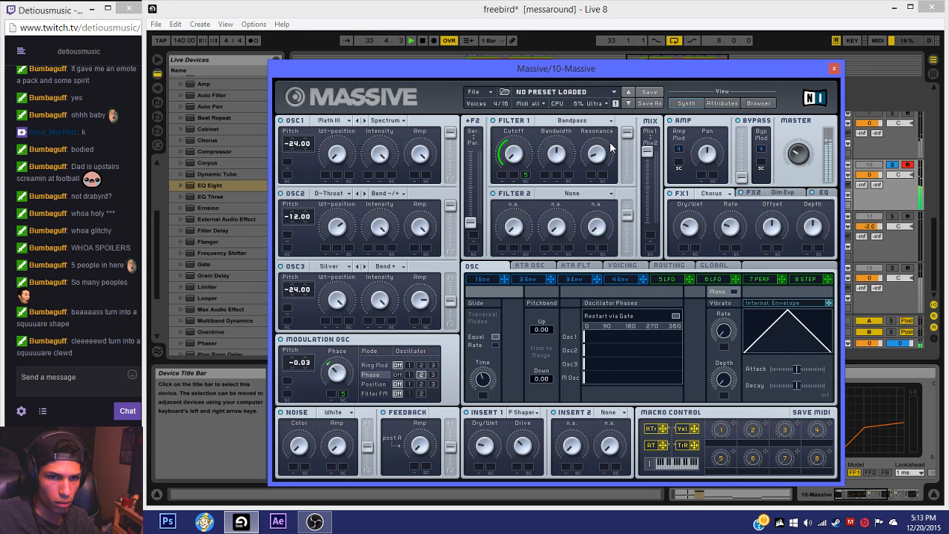
Step: Close Massive's window, save the Live set and unsolo the 10 Massive track
{"action": "left_click", "coordinate": [832, 68]}
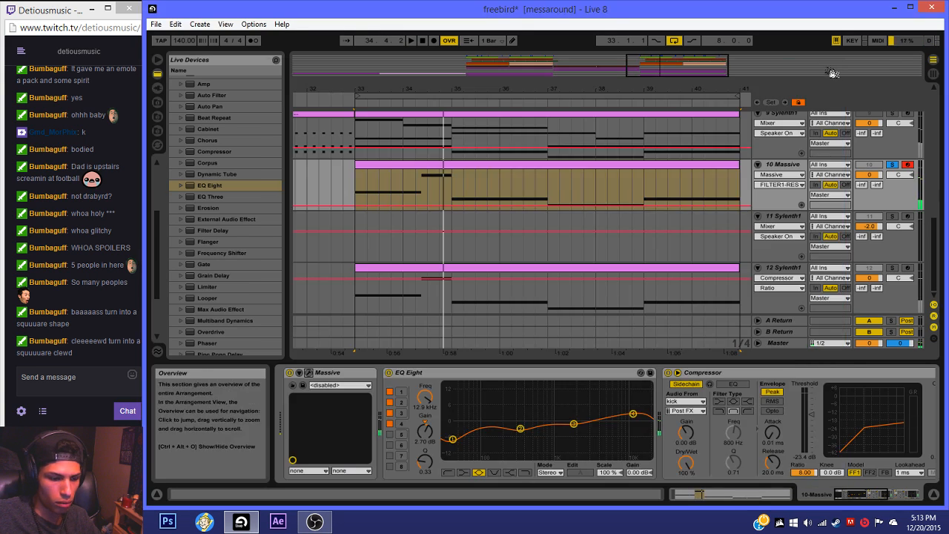
{"action": "key", "text": "ctrl+s"}
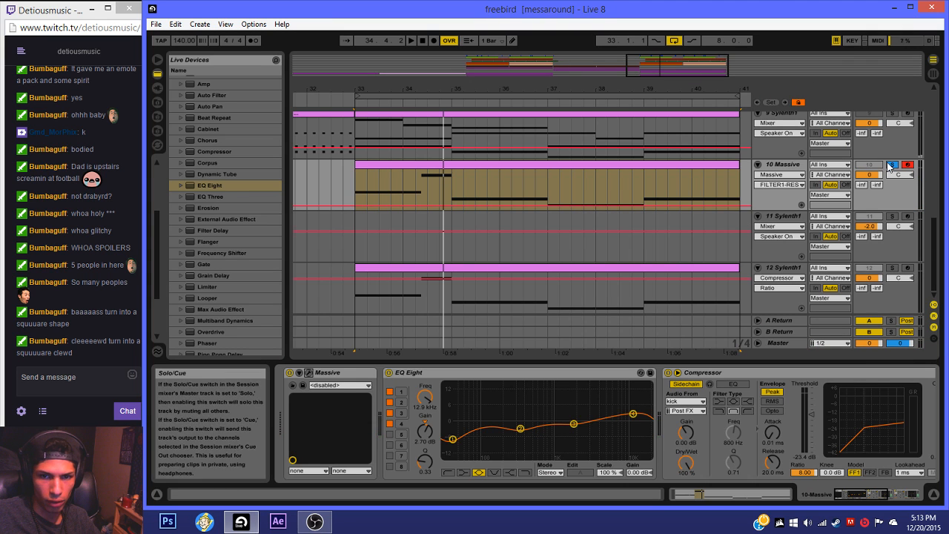
{"action": "left_click", "coordinate": [892, 164]}
Step: Play the earlier section from the 11 Sylenth1 clip at bar 17 and mute the 11 Sylenth1 track
{"action": "left_click_drag", "start_coordinate": [634, 72], "coordinate": [463, 68]}
{"action": "left_click", "coordinate": [419, 217]}
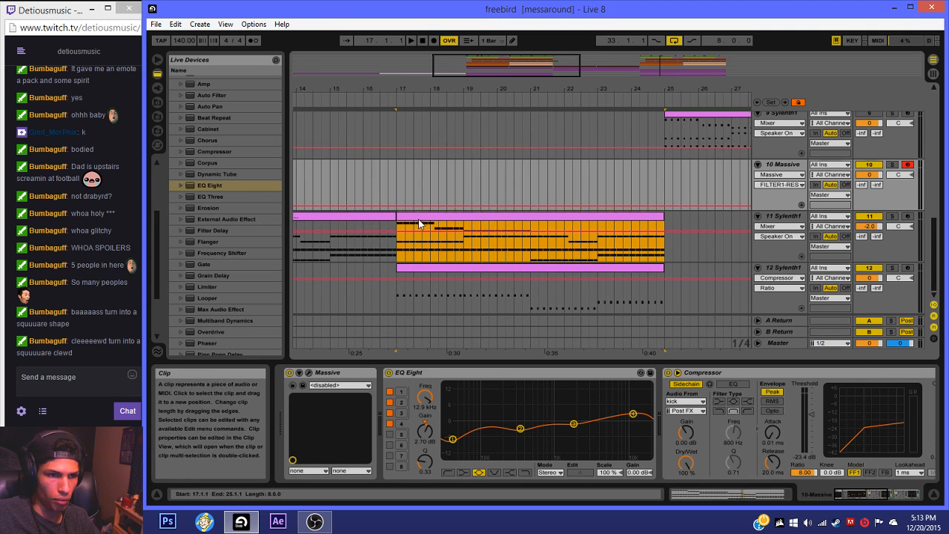
{"action": "mouse_move", "coordinate": [542, 72]}
{"action": "left_mouse_down"}
{"action": "mouse_move", "coordinate": [534, 74]}
{"action": "mouse_move", "coordinate": [552, 72]}
{"action": "left_mouse_up"}
{"action": "key", "text": "space"}
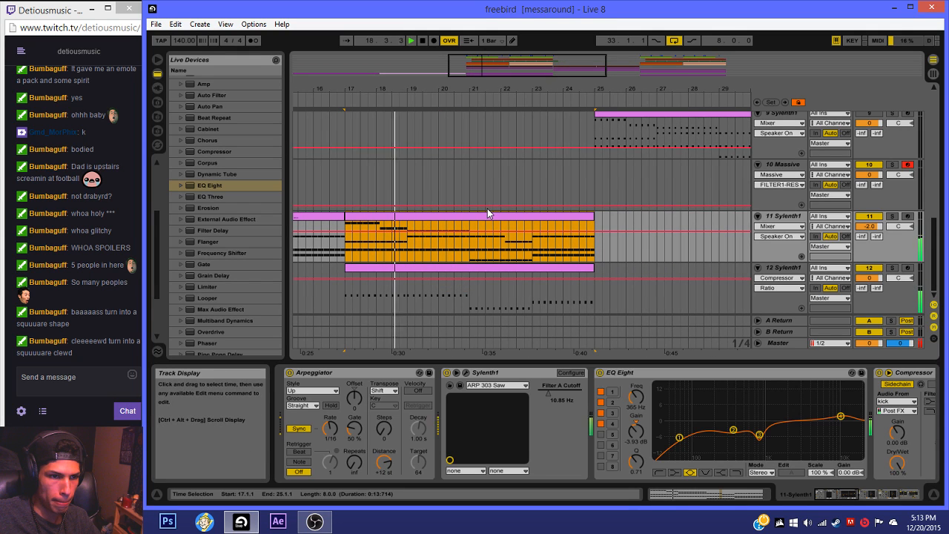
{"action": "left_click", "coordinate": [877, 218]}
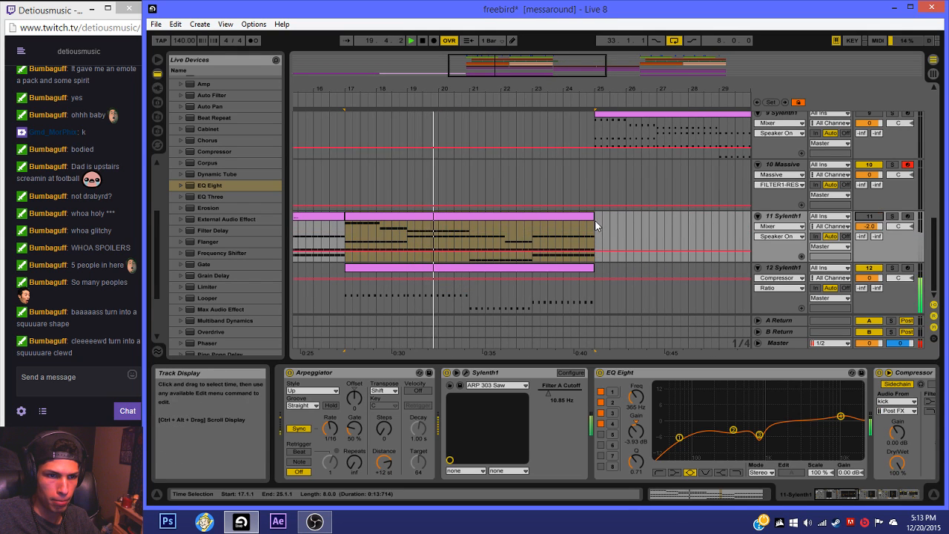
{"action": "scroll", "coordinate": [593, 220], "scroll_direction": "up", "scroll_amount": 1}
{"action": "scroll", "coordinate": [593, 219], "scroll_direction": "up", "scroll_amount": 2}
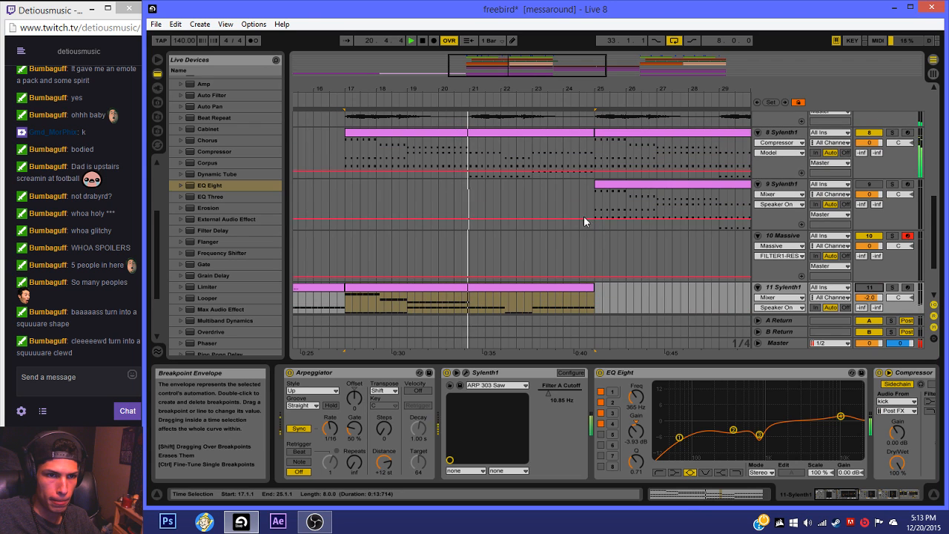
Step: Return to bar 33 and listen from the start of the 10 Massive clip
{"action": "left_click_drag", "start_coordinate": [552, 70], "coordinate": [632, 68]}
{"action": "left_click", "coordinate": [632, 235]}
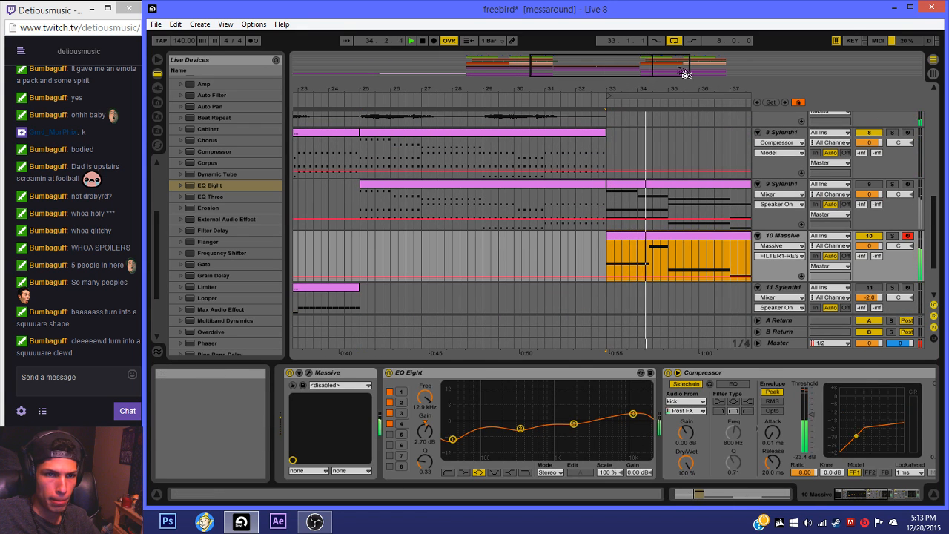
{"action": "left_click_drag", "start_coordinate": [633, 70], "coordinate": [674, 72]}
Step: Duplicate the Siren clip at bar 29 on 7 Audio twice to fill bars 33 to 41
{"action": "scroll", "coordinate": [486, 164], "scroll_direction": "up", "scroll_amount": 4}
{"action": "left_click", "coordinate": [450, 163]}
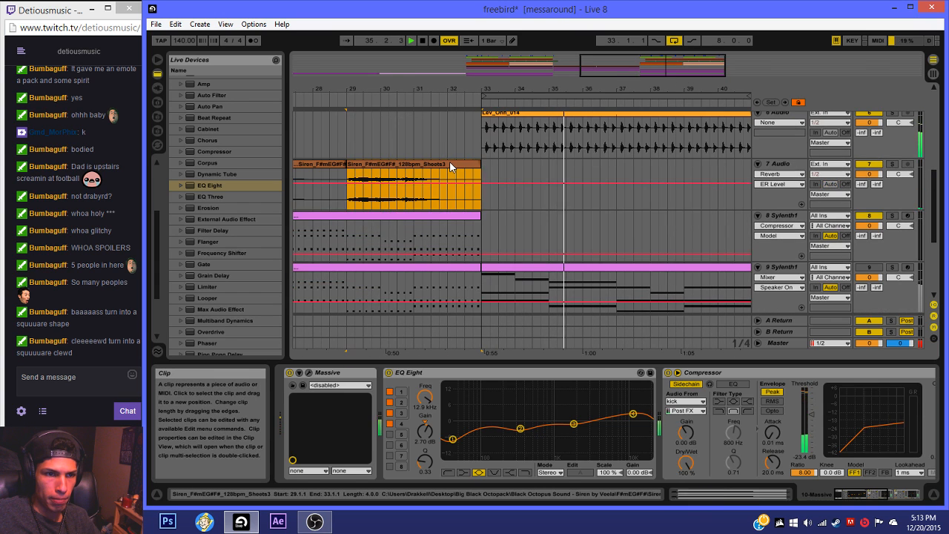
{"action": "key", "text": "ctrl+d"}
{"action": "key", "text": "space"}
{"action": "key", "text": "space"}
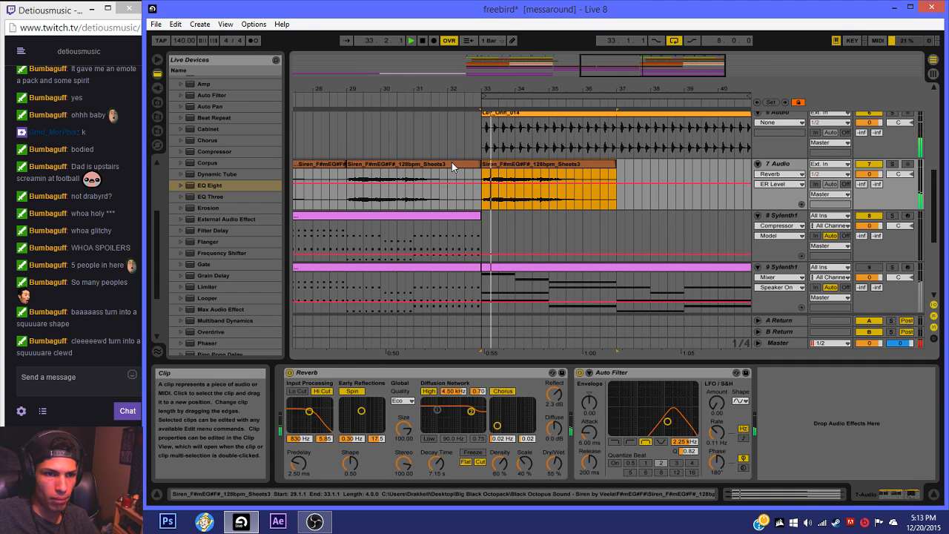
{"action": "key", "text": "ctrl+d"}
Step: Lower the 7 Audio track's Auto Filter frequency to 1.93 kHz and stop playback
{"action": "left_click", "coordinate": [498, 166]}
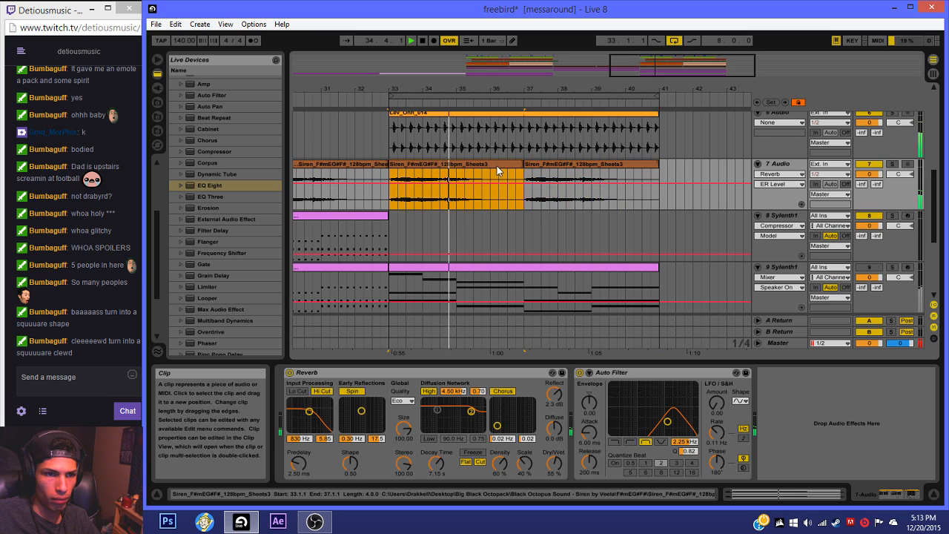
{"action": "left_click_drag", "start_coordinate": [684, 441], "coordinate": [683, 447]}
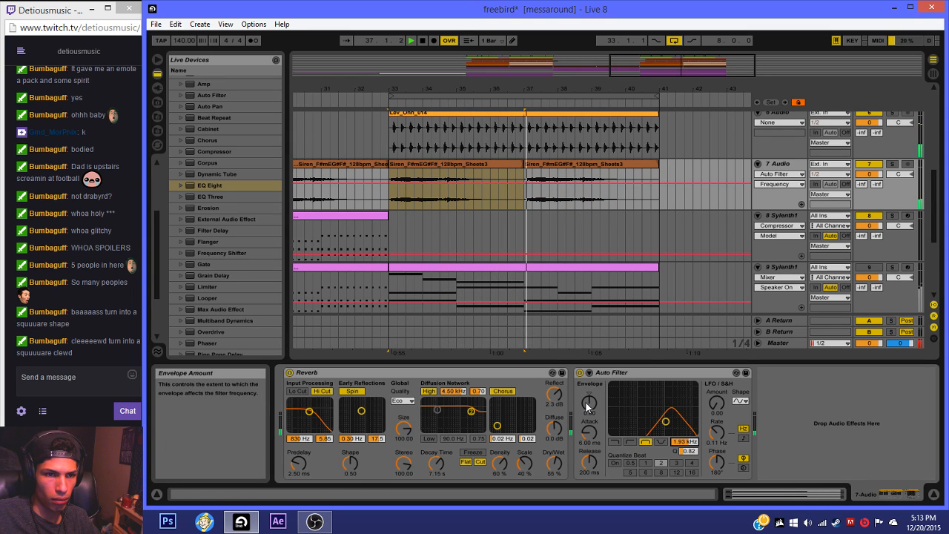
{"action": "key", "text": "space"}
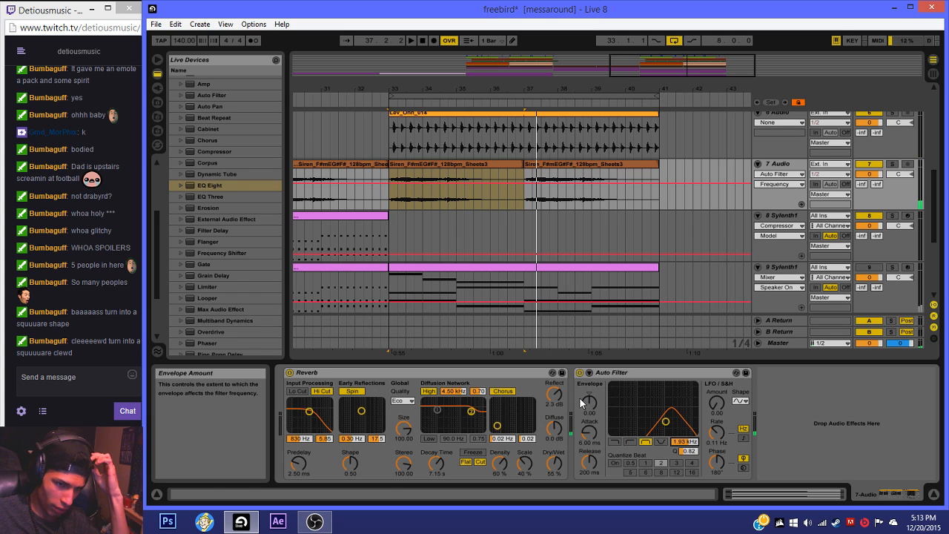
{"action": "scroll", "coordinate": [553, 274], "scroll_direction": "down", "scroll_amount": 3}
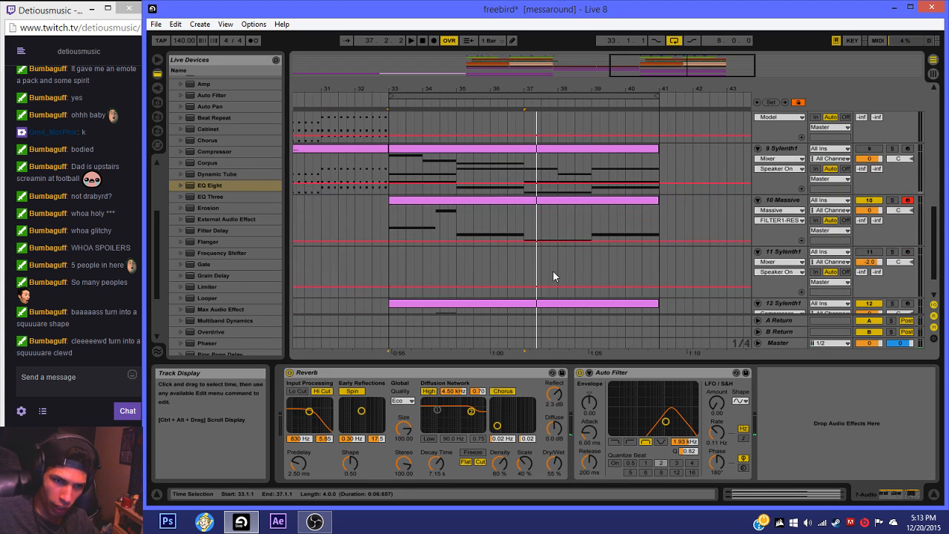
Step: Try copying the chord clip at bar 33 from 9 Sylenth1 onto 11 Sylenth1 and audition the track soloed
{"action": "left_click", "coordinate": [525, 198]}
{"action": "right_click", "coordinate": [780, 199]}
{"action": "left_click", "coordinate": [668, 235]}
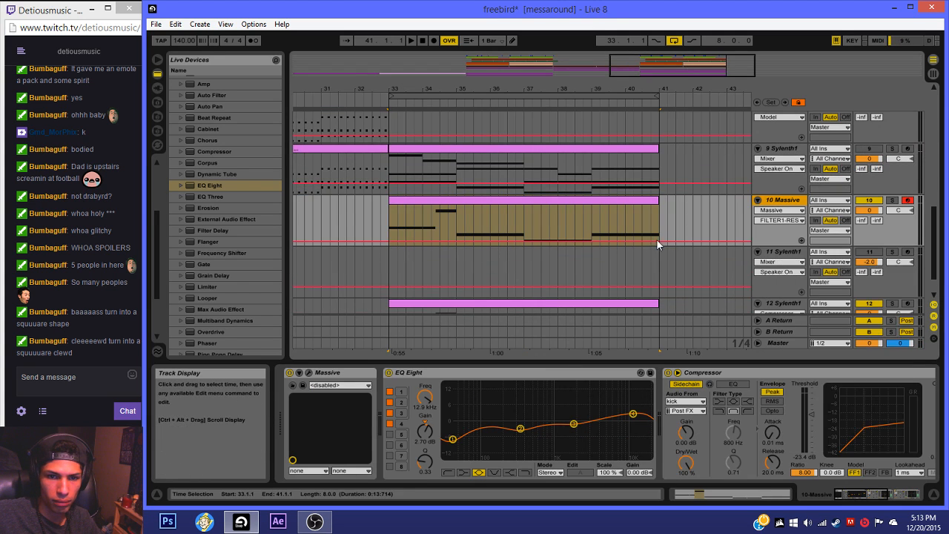
{"action": "left_click", "coordinate": [522, 156]}
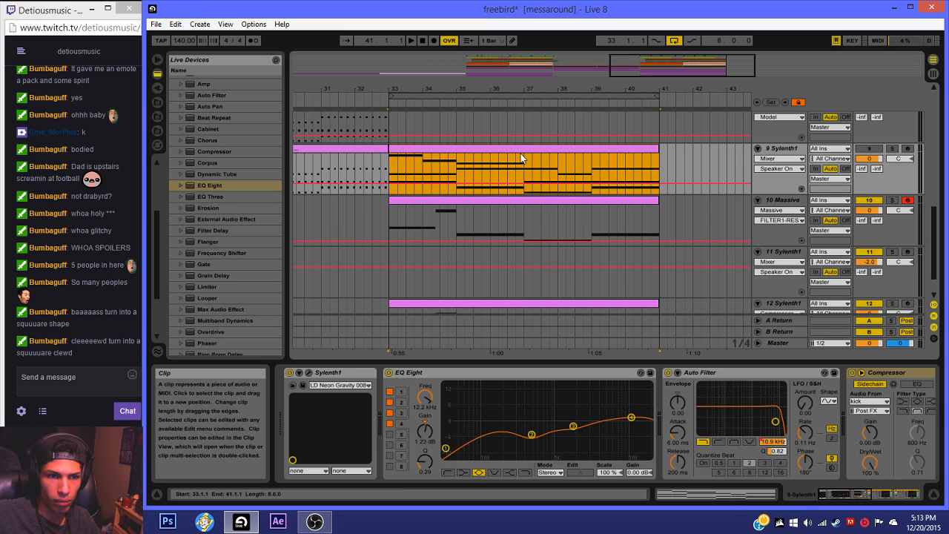
{"action": "left_click", "coordinate": [518, 262]}
{"action": "key", "text": "space"}
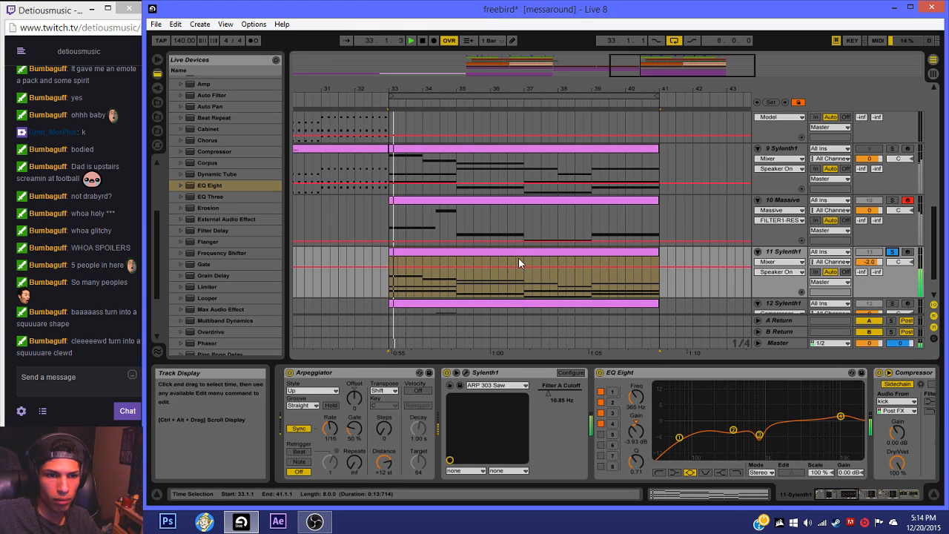
{"action": "left_click", "coordinate": [456, 199]}
{"action": "left_click", "coordinate": [436, 252]}
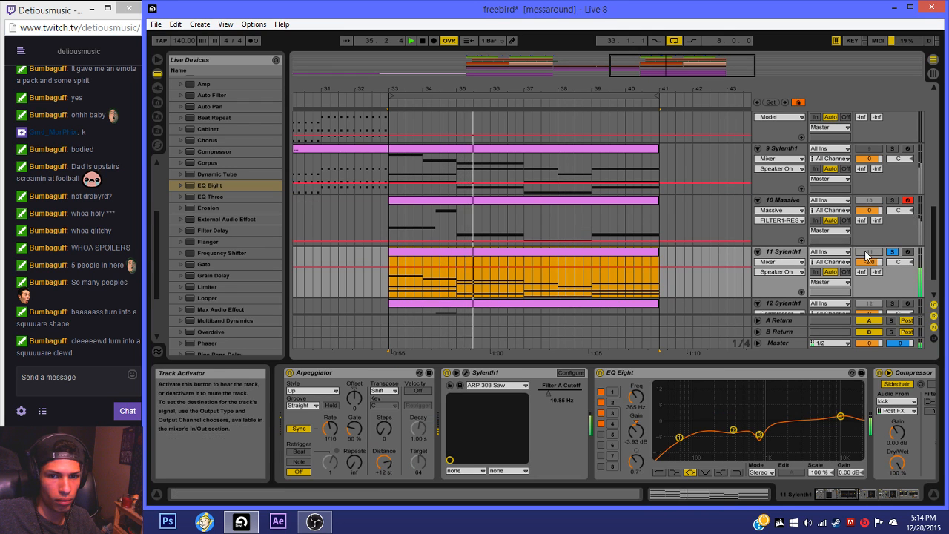
{"action": "key", "text": "space"}
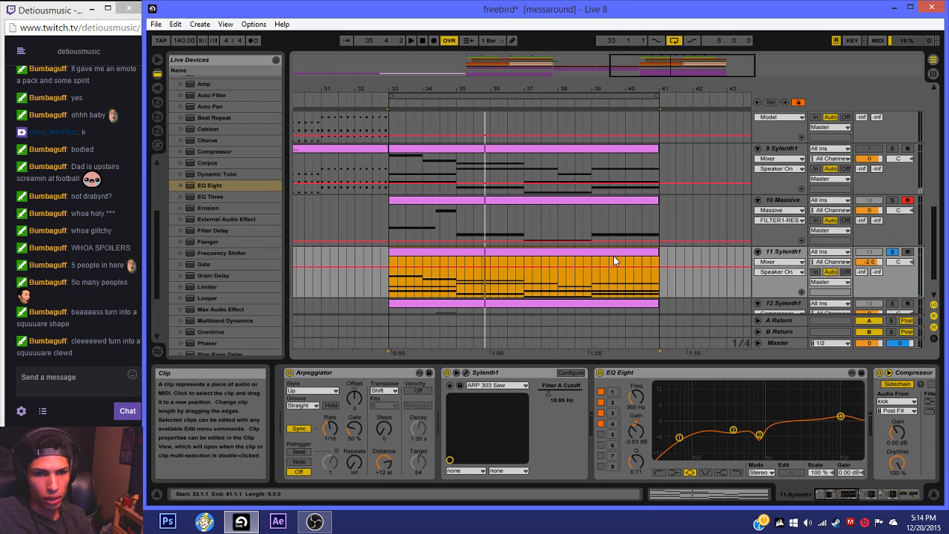
Step: Unsolo 11 Sylenth1 and delete the chord clip copied to it at bar 33
{"action": "left_click", "coordinate": [893, 252]}
{"action": "left_click", "coordinate": [626, 252]}
{"action": "key", "text": "Delete"}
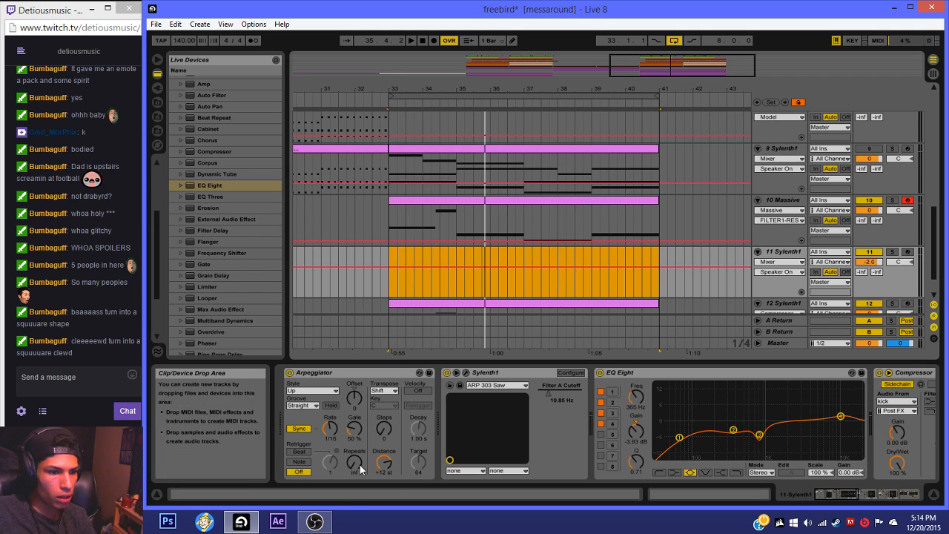
Step: Check the OBS streaming window and the viewer list of the Twitch chat
{"action": "left_click", "coordinate": [323, 523]}
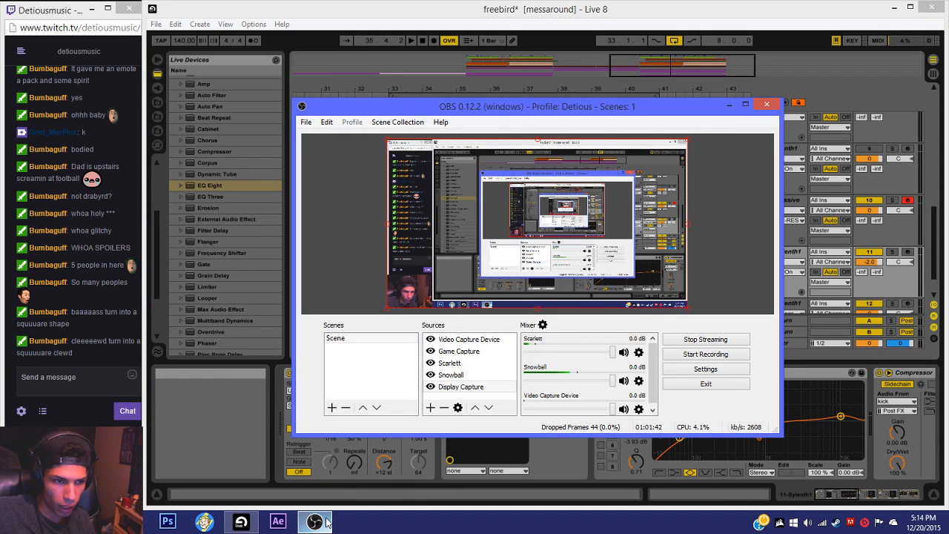
{"action": "left_click", "coordinate": [326, 523]}
{"action": "left_click", "coordinate": [390, 284]}
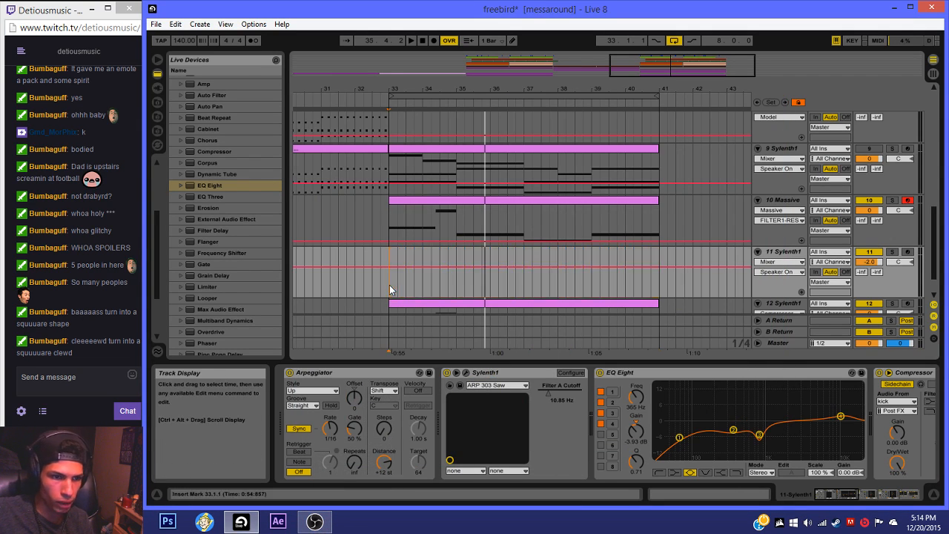
{"action": "left_click", "coordinate": [42, 411]}
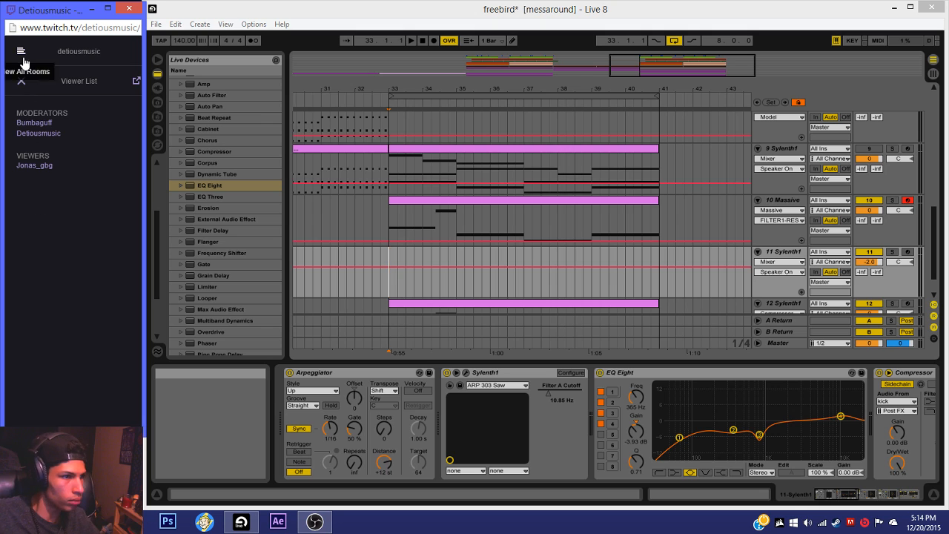
{"action": "left_click", "coordinate": [21, 81]}
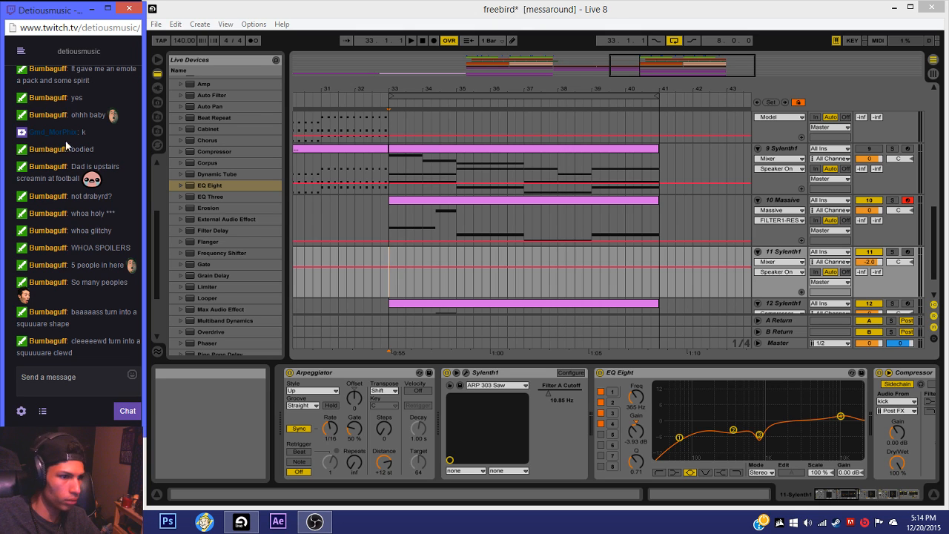
Step: Play from bar 33 and delete the two Siren clips on 7 Audio between bars 33 and 41
{"action": "left_click", "coordinate": [389, 255]}
{"action": "key", "text": "space"}
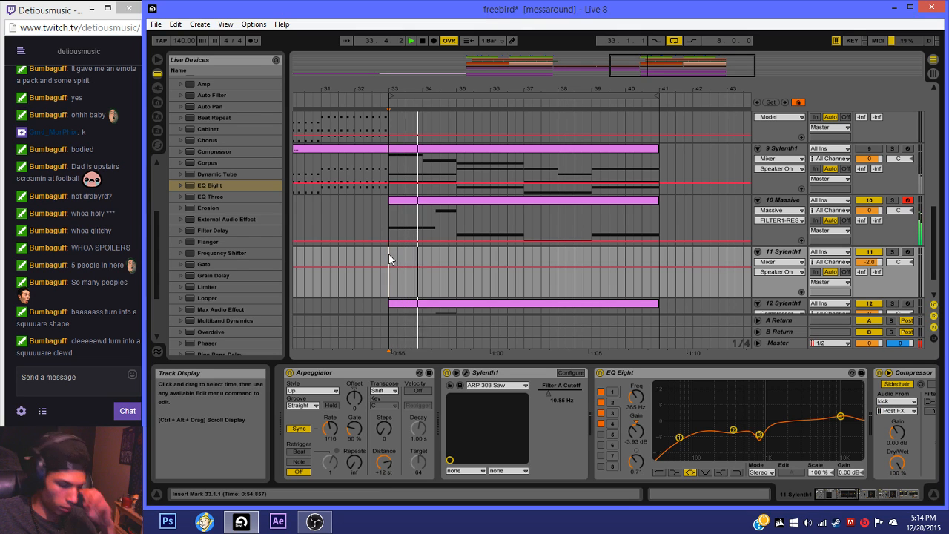
{"action": "scroll", "coordinate": [413, 248], "scroll_direction": "up", "scroll_amount": 1}
{"action": "scroll", "coordinate": [413, 248], "scroll_direction": "up", "scroll_amount": 3}
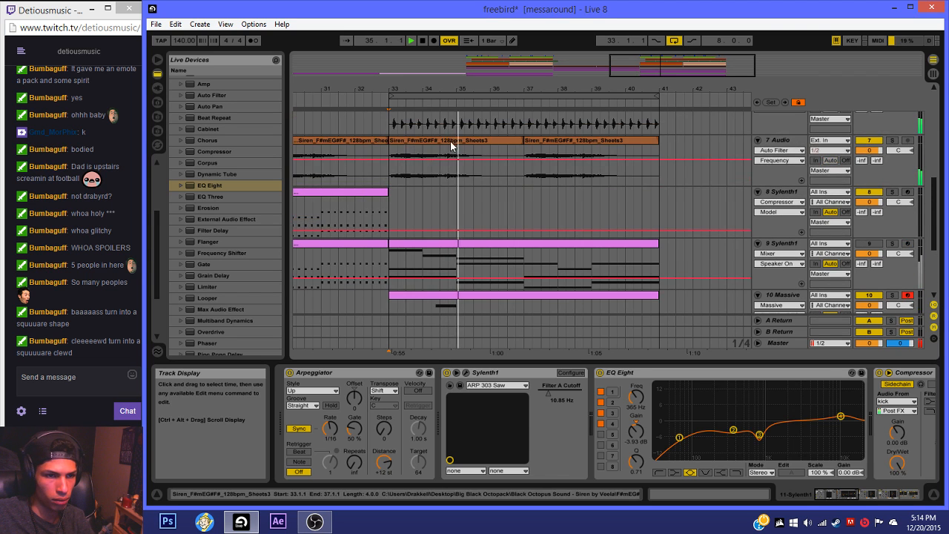
{"action": "left_click", "coordinate": [451, 141]}
{"action": "key", "text": "Delete"}
{"action": "left_click", "coordinate": [530, 141]}
{"action": "key", "text": "Delete"}
{"action": "scroll", "coordinate": [449, 209], "scroll_direction": "down", "scroll_amount": 3}
{"action": "scroll", "coordinate": [445, 212], "scroll_direction": "up", "scroll_amount": 1}
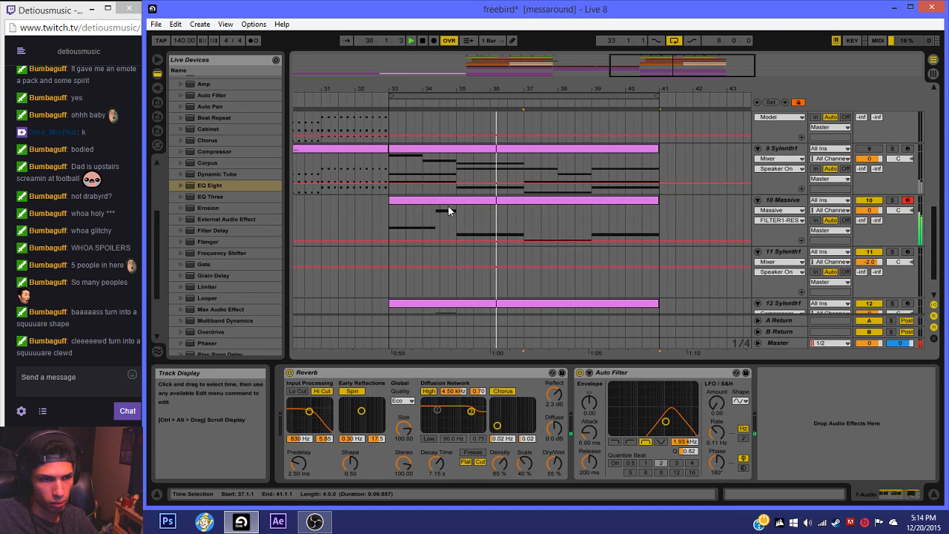
Step: Solo the 10 Massive track and adjust the Massive synth's master volume
{"action": "left_click", "coordinate": [431, 235]}
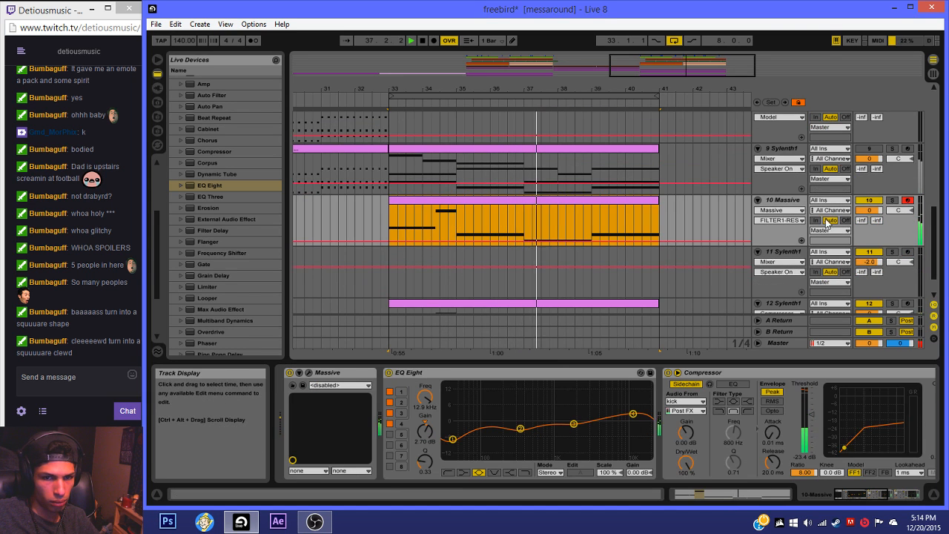
{"action": "left_click", "coordinate": [892, 200]}
{"action": "left_click", "coordinate": [552, 202]}
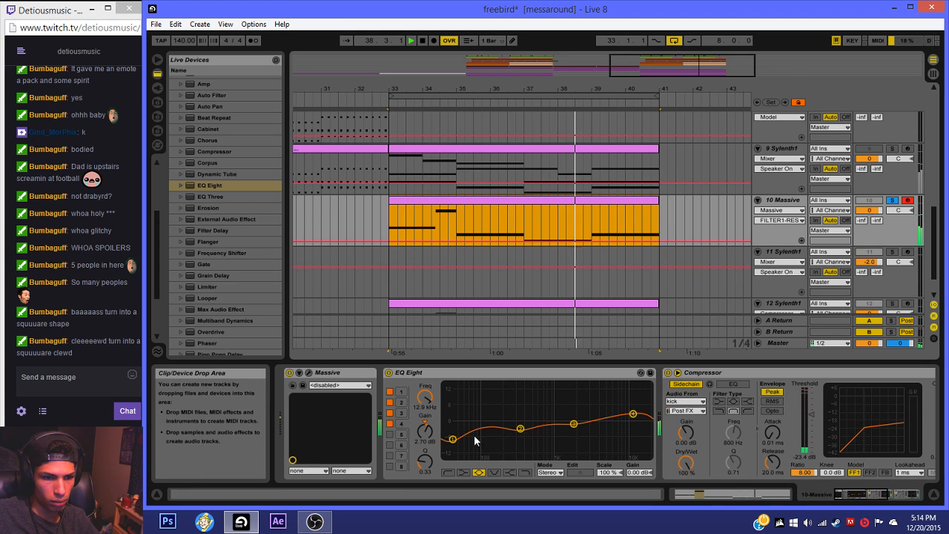
{"action": "left_click", "coordinate": [309, 372]}
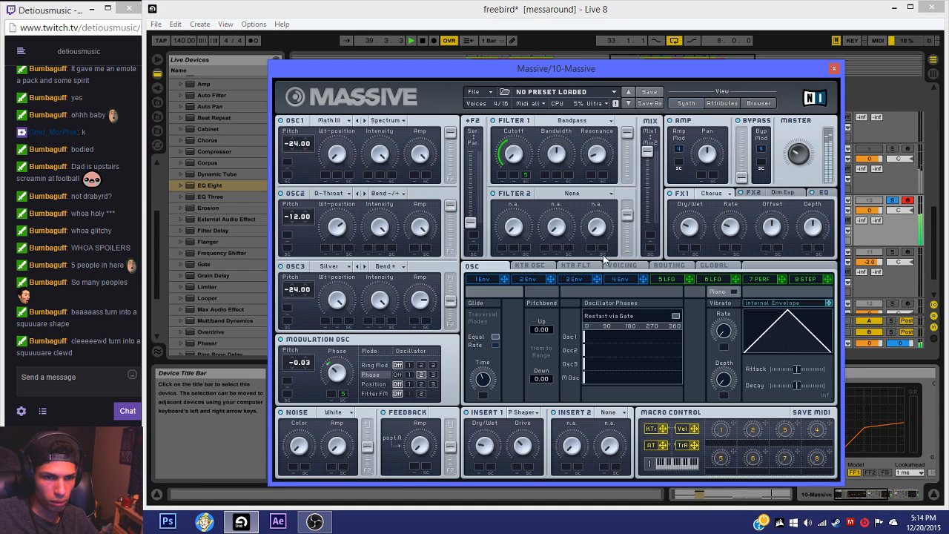
{"action": "left_click", "coordinate": [621, 266]}
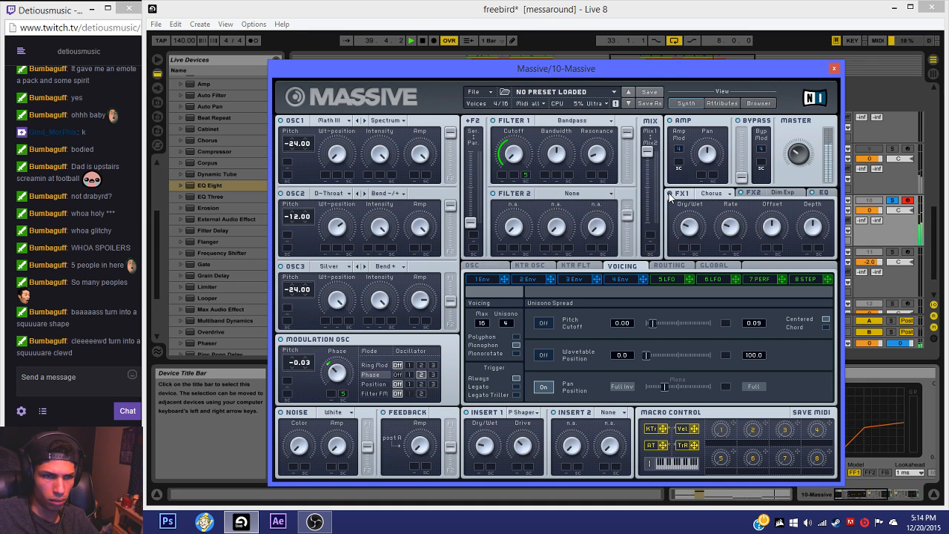
{"action": "left_click", "coordinate": [834, 70]}
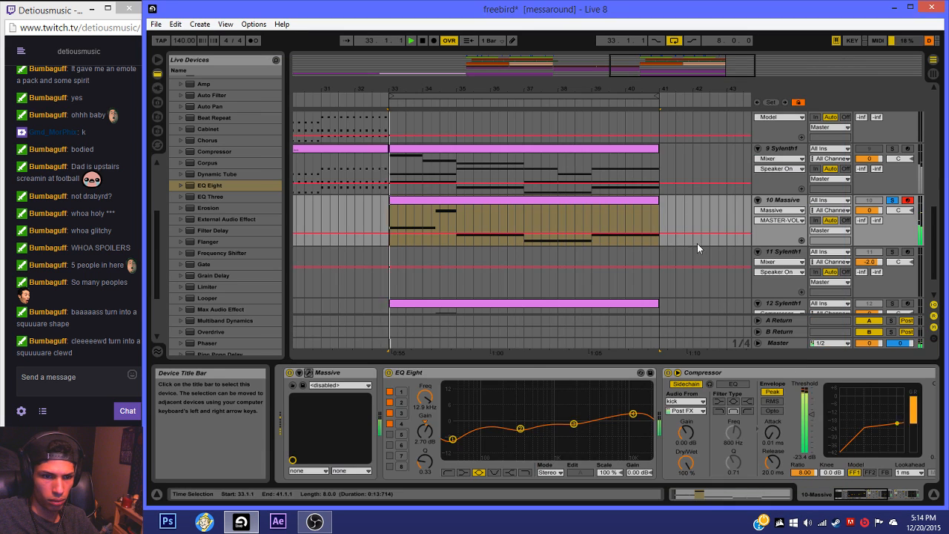
Step: Adjust the Dim Expander effect in the Massive synth's FX2 slot
{"action": "left_click", "coordinate": [304, 374]}
{"action": "left_click", "coordinate": [796, 195]}
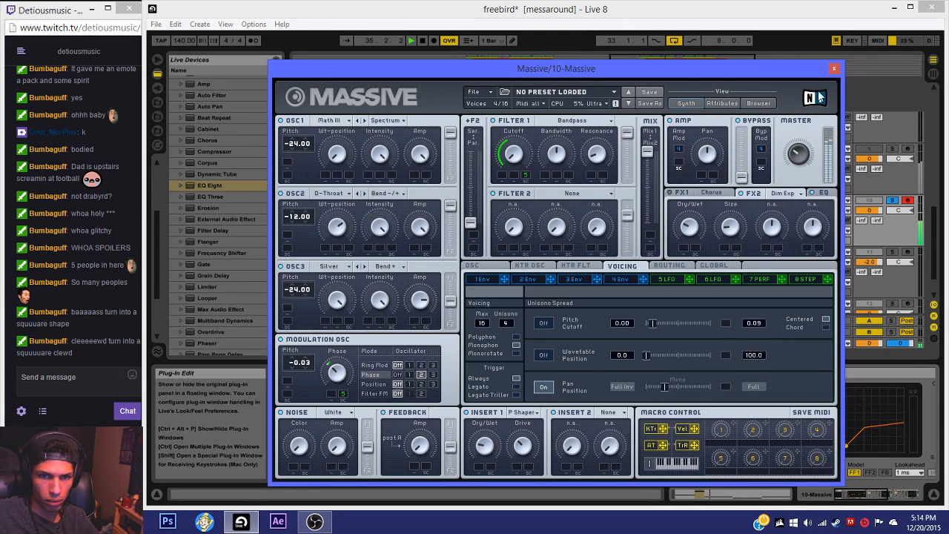
{"action": "left_click", "coordinate": [835, 69]}
Step: Add a Reverb to the end of the 10 Massive chain with High quality and 41% density
{"action": "scroll", "coordinate": [206, 294], "scroll_direction": "down", "scroll_amount": 3}
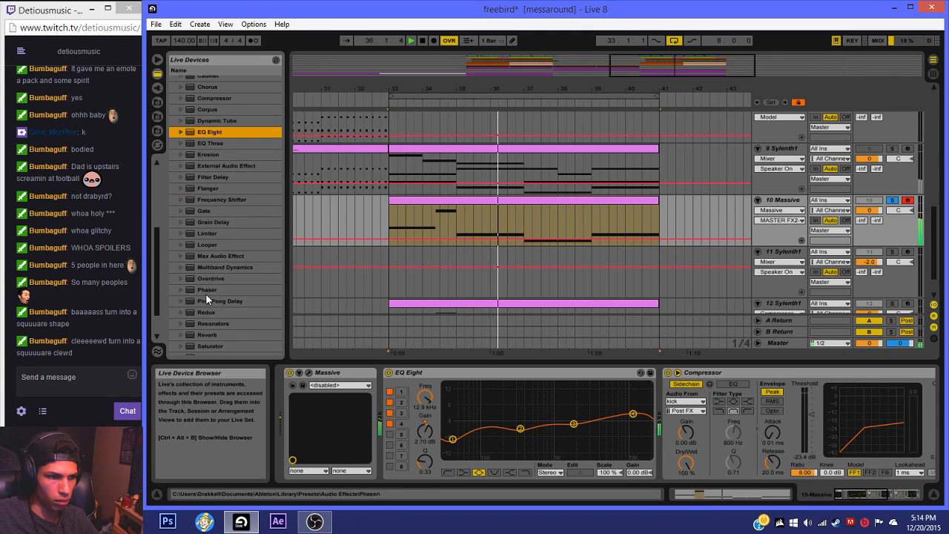
{"action": "double_click", "coordinate": [211, 333]}
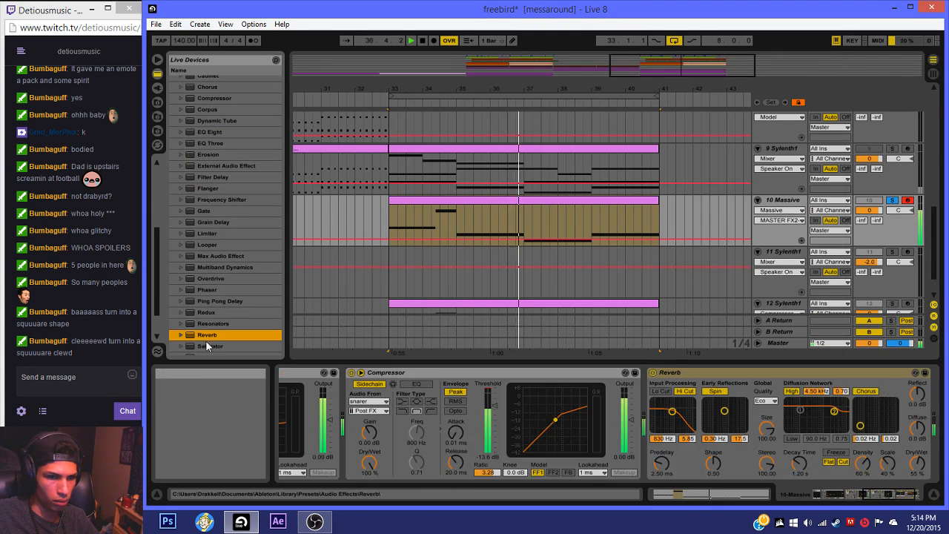
{"action": "left_click", "coordinate": [765, 400]}
{"action": "left_click", "coordinate": [766, 427]}
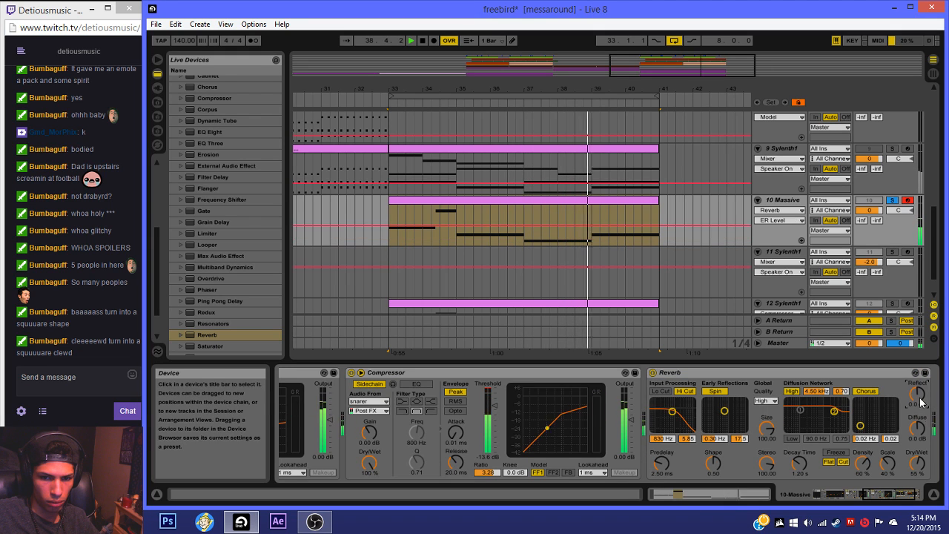
{"action": "left_click_drag", "start_coordinate": [867, 466], "coordinate": [867, 482]}
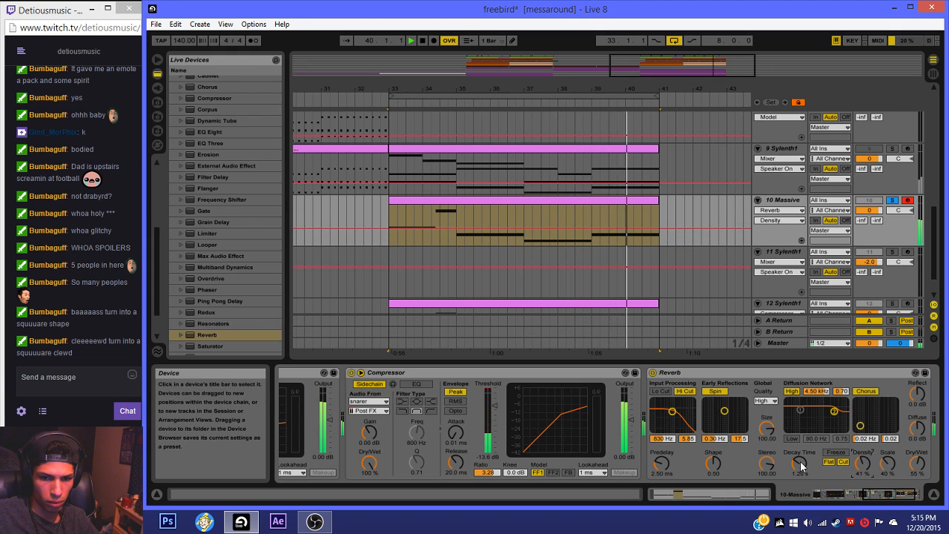
Step: Enable the Reverb's input low cut, set its input filter to 1.62 kHz with width 3.33, and predelay to 0.50 ms
{"action": "left_click", "coordinate": [660, 392]}
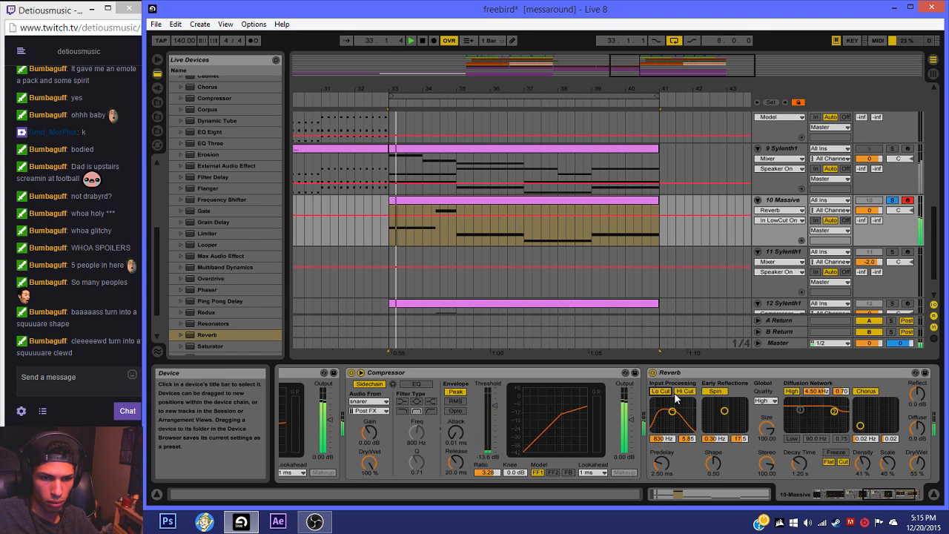
{"action": "left_click_drag", "start_coordinate": [671, 411], "coordinate": [676, 419]}
{"action": "left_click_drag", "start_coordinate": [662, 463], "coordinate": [661, 485]}
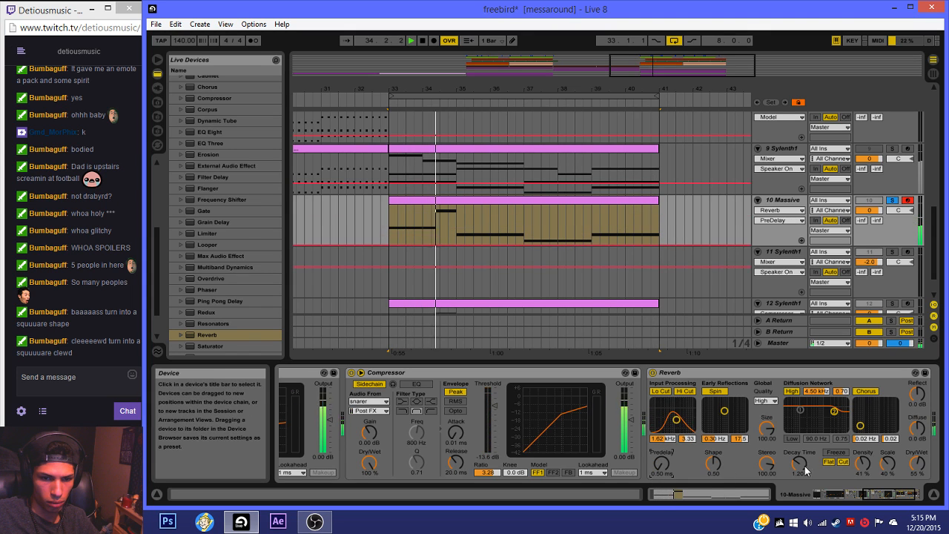
Step: Set the Reverb's Dry/Wet to 37%, Reflect to 1.8 dB and Diffuse to 1.6 dB, and unsolo 10 Massive
{"action": "left_click_drag", "start_coordinate": [916, 463], "coordinate": [916, 478]}
{"action": "left_click_drag", "start_coordinate": [916, 430], "coordinate": [918, 389]}
{"action": "left_click", "coordinate": [498, 193]}
{"action": "left_click", "coordinate": [493, 200]}
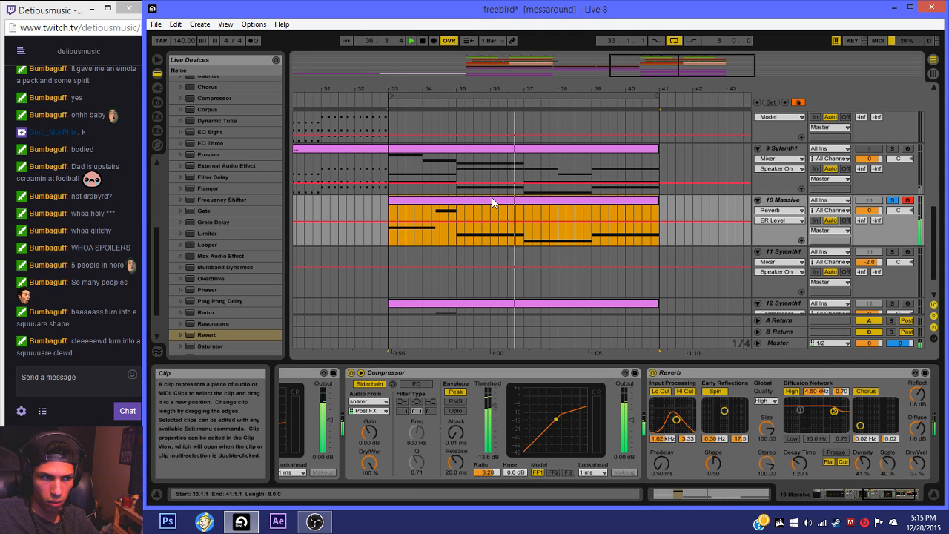
{"action": "left_click", "coordinate": [891, 200]}
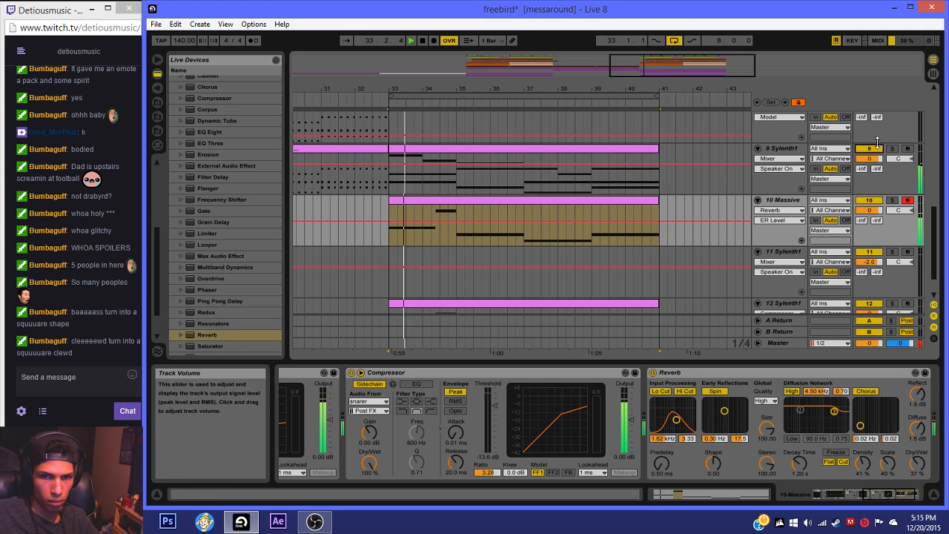
Step: Solo 9 Sylenth1 and set its kick-sidechained Compressor to a ratio of 7.11 and a threshold of -23.4 dB
{"action": "left_click", "coordinate": [892, 148]}
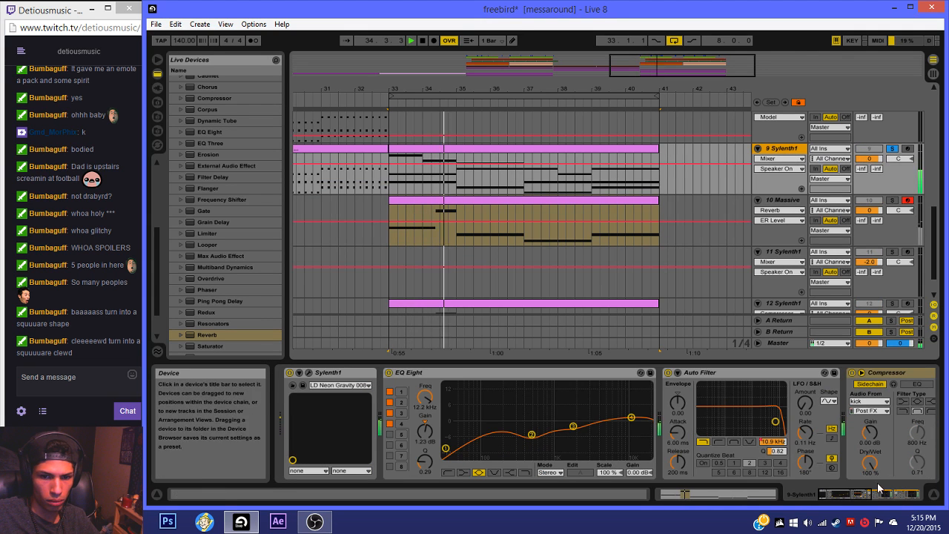
{"action": "left_click", "coordinate": [878, 487]}
{"action": "left_click", "coordinate": [772, 472]}
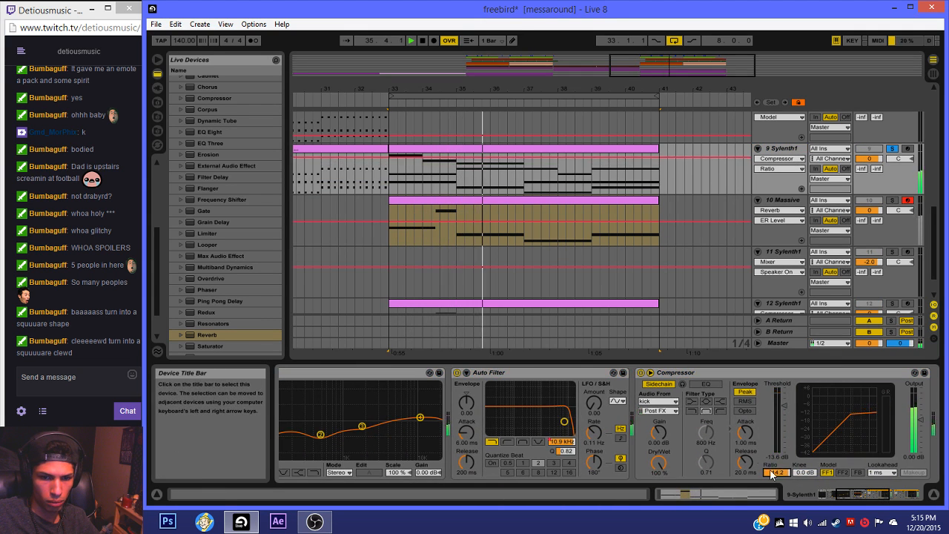
{"action": "left_click_drag", "start_coordinate": [784, 404], "coordinate": [784, 416]}
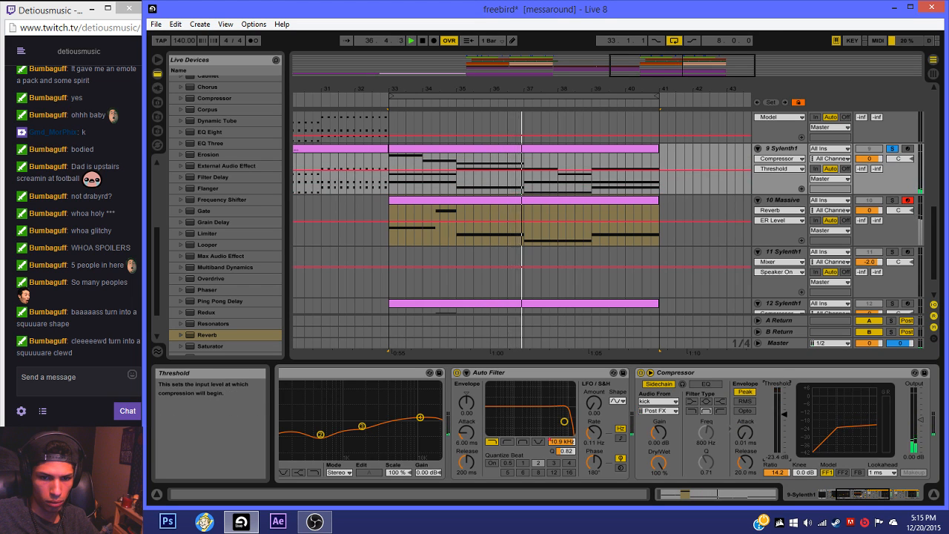
{"action": "left_click_drag", "start_coordinate": [781, 472], "coordinate": [781, 485]}
Step: Set 9 Sylenth1's snare-sidechained Compressor to ratio 14.2 and threshold -16.9 dB, and replay the section with the track unsoloed
{"action": "left_click_drag", "start_coordinate": [843, 495], "coordinate": [858, 485]}
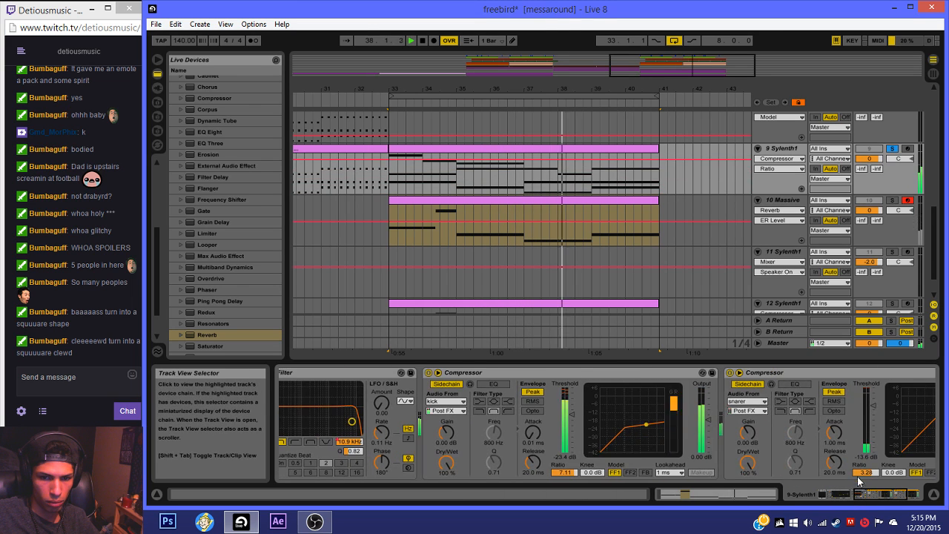
{"action": "left_click", "coordinate": [900, 494]}
{"action": "left_click_drag", "start_coordinate": [719, 472], "coordinate": [724, 409]}
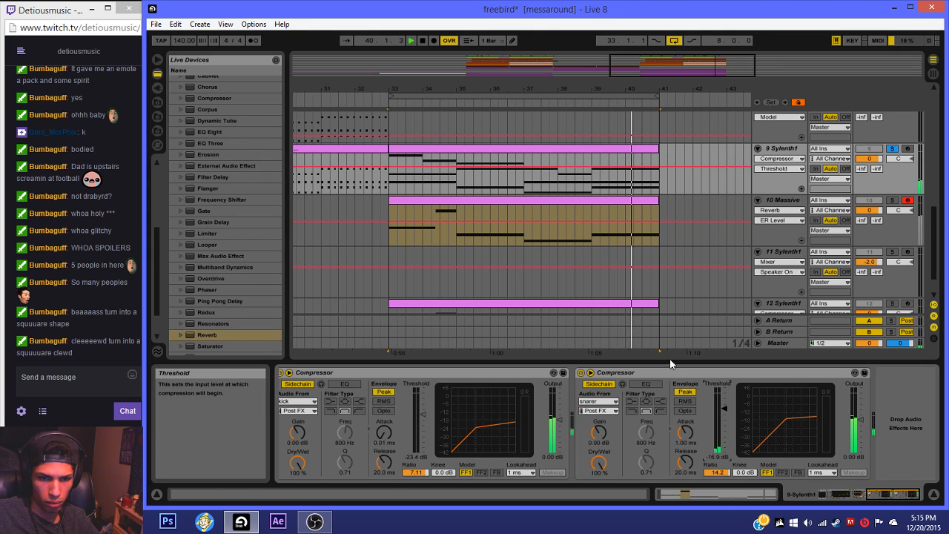
{"action": "left_click", "coordinate": [529, 149]}
{"action": "key", "text": "space"}
{"action": "key", "text": "space"}
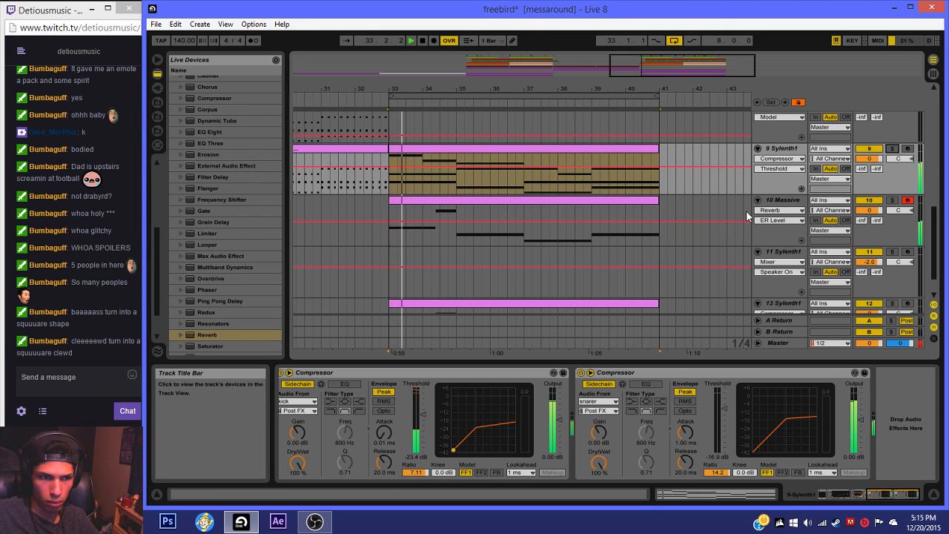
Step: Listen to the section from bar 33 and move its chord clip from 9 Sylenth1 to 11 Sylenth1
{"action": "left_click", "coordinate": [385, 238]}
{"action": "left_click", "coordinate": [385, 238]}
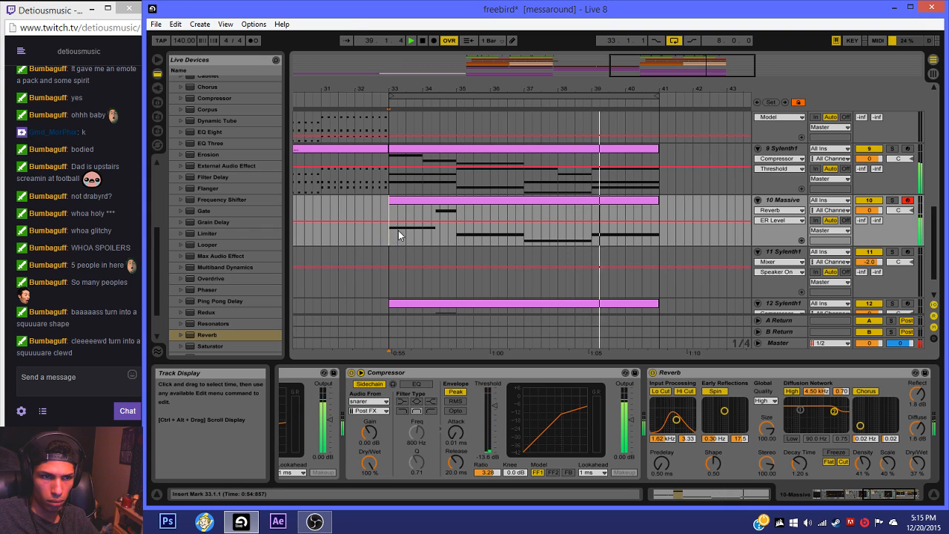
{"action": "left_click_drag", "start_coordinate": [443, 150], "coordinate": [441, 260]}
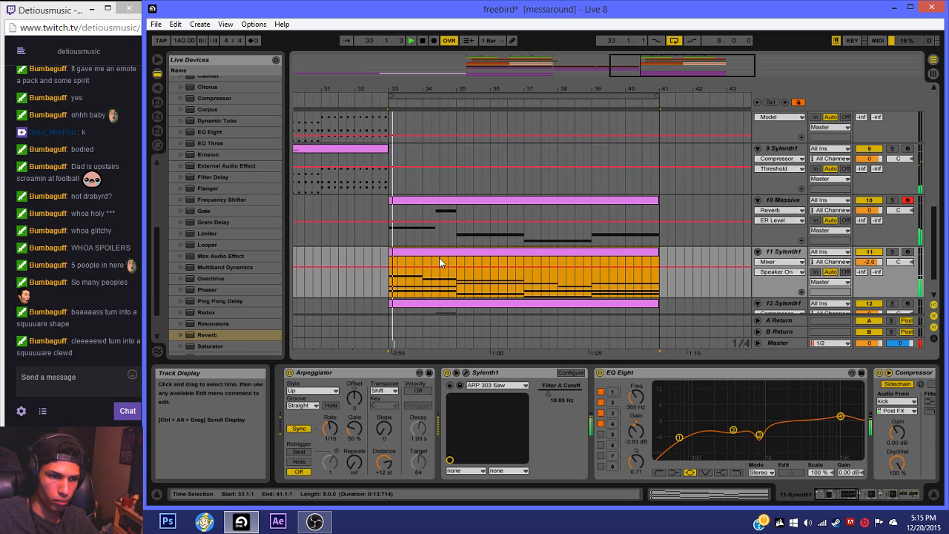
Step: Transpose all notes in the 11 Sylenth1 chord clip at bar 33 up one octave
{"action": "double_click", "coordinate": [439, 255]}
{"action": "key", "text": "ctrl+a"}
{"action": "key", "text": "shift+Up"}
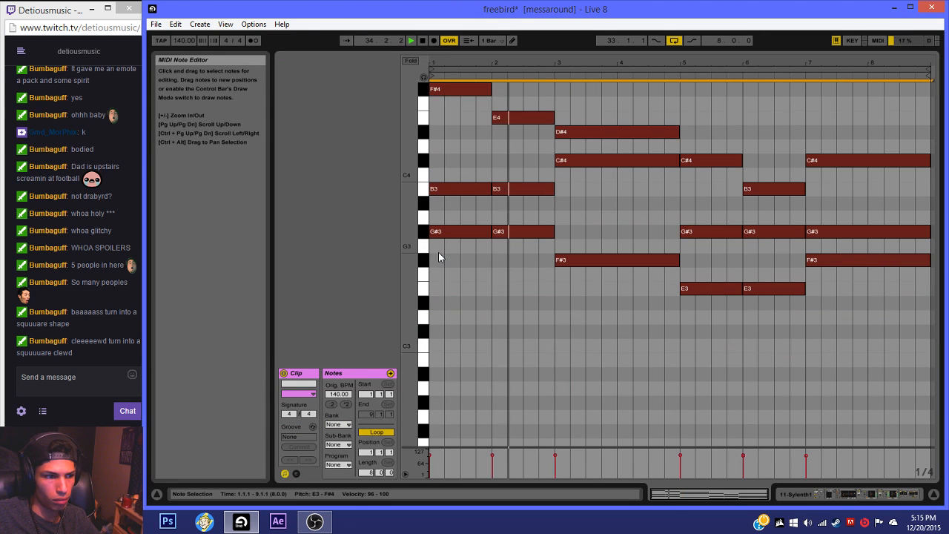
{"action": "left_click", "coordinate": [815, 495]}
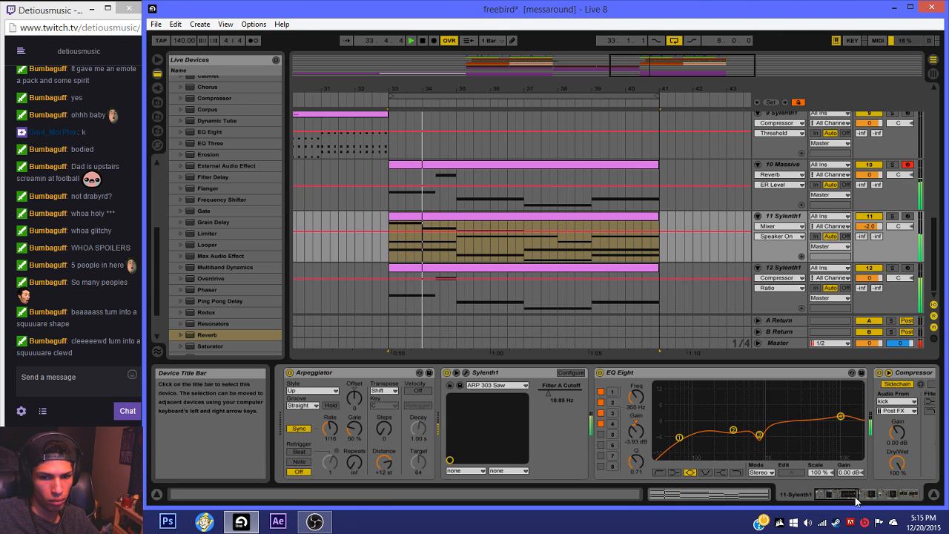
Step: Set the Arpeggiator rate on 11 Sylenth1 to 1/8 and Sylenth1's Filter A Cutoff to 11.69 Hz
{"action": "left_click", "coordinate": [329, 430]}
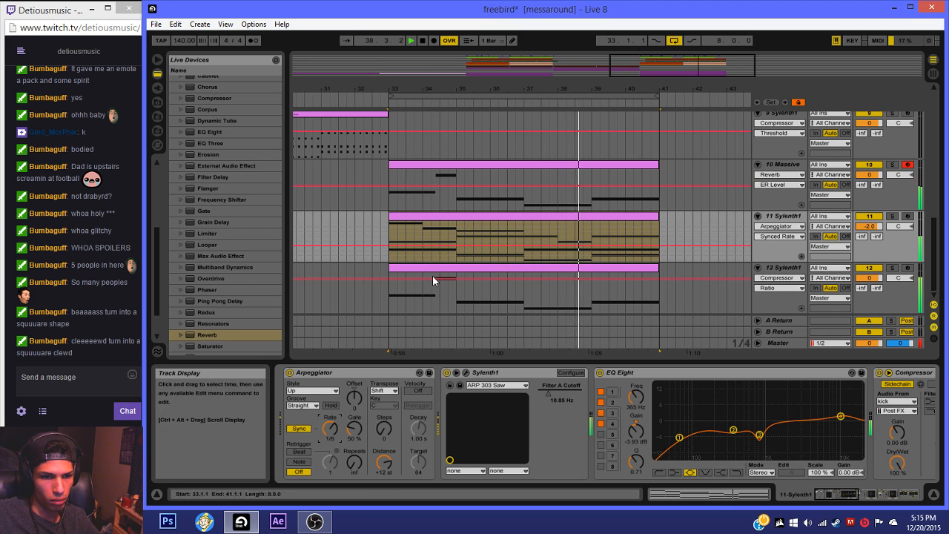
{"action": "left_click", "coordinate": [312, 391]}
{"action": "left_click", "coordinate": [403, 403]}
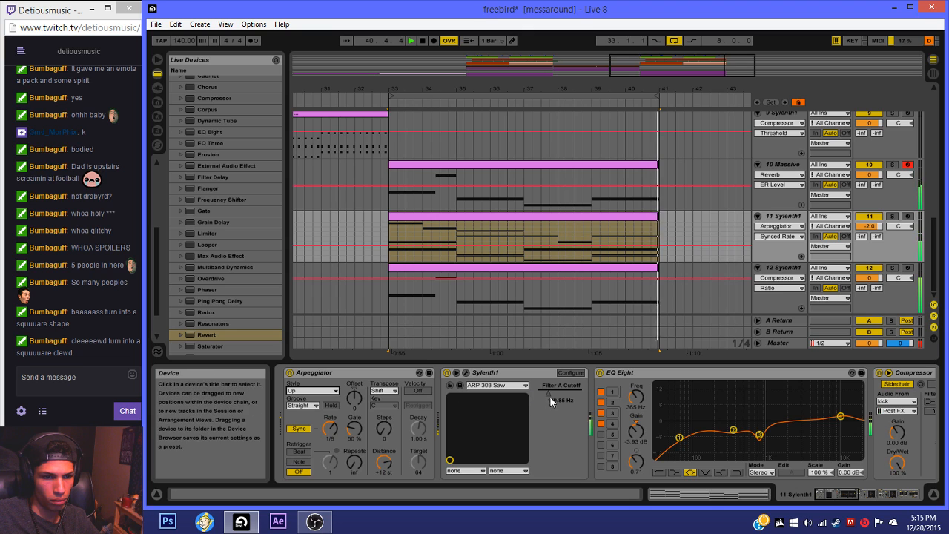
{"action": "mouse_move", "coordinate": [550, 393]}
{"action": "left_mouse_down"}
{"action": "mouse_move", "coordinate": [549, 438]}
{"action": "mouse_move", "coordinate": [549, 391]}
{"action": "left_mouse_up"}
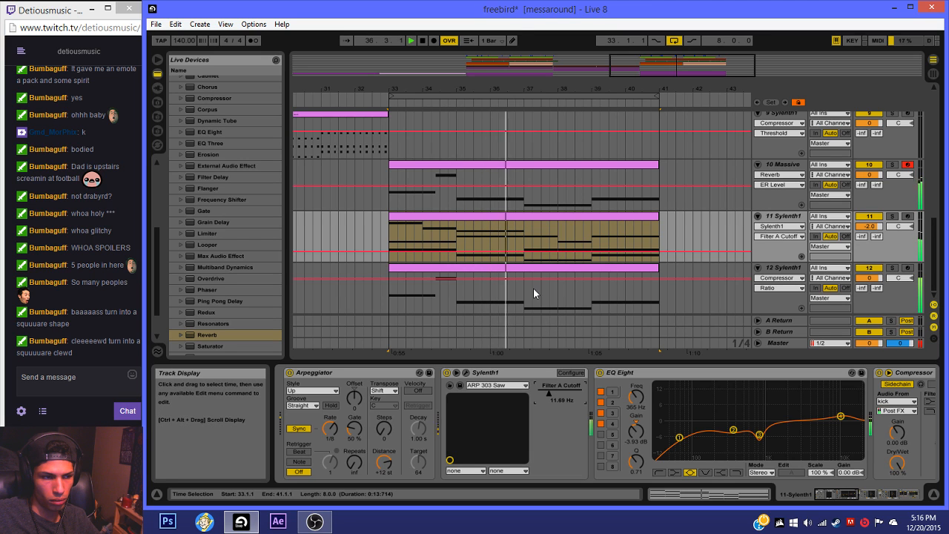
Step: Solo 11 Sylenth1 and set EQ Eight's band 4 to 3.44 dB at 11.5 kHz with a Q of 0.52
{"action": "left_click", "coordinate": [507, 220]}
{"action": "left_click", "coordinate": [891, 216]}
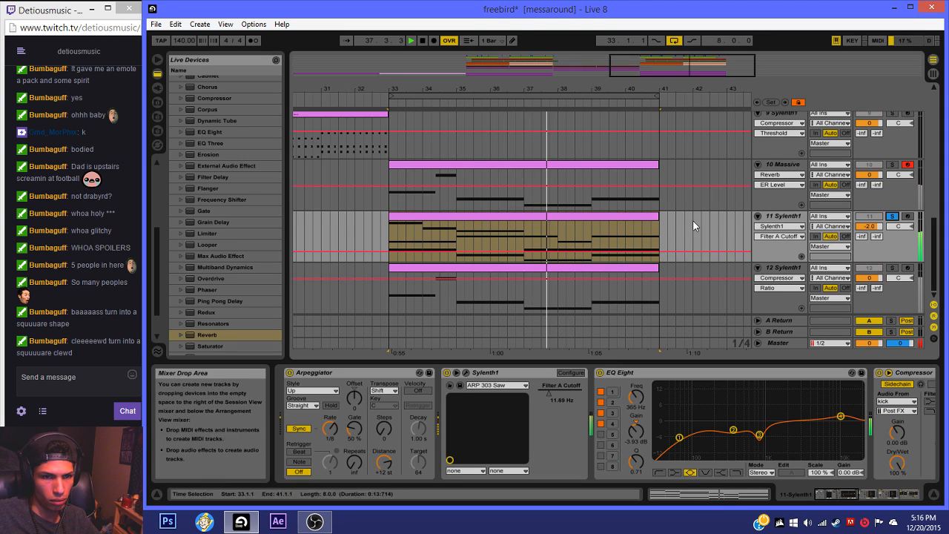
{"action": "left_click_drag", "start_coordinate": [834, 421], "coordinate": [834, 416]}
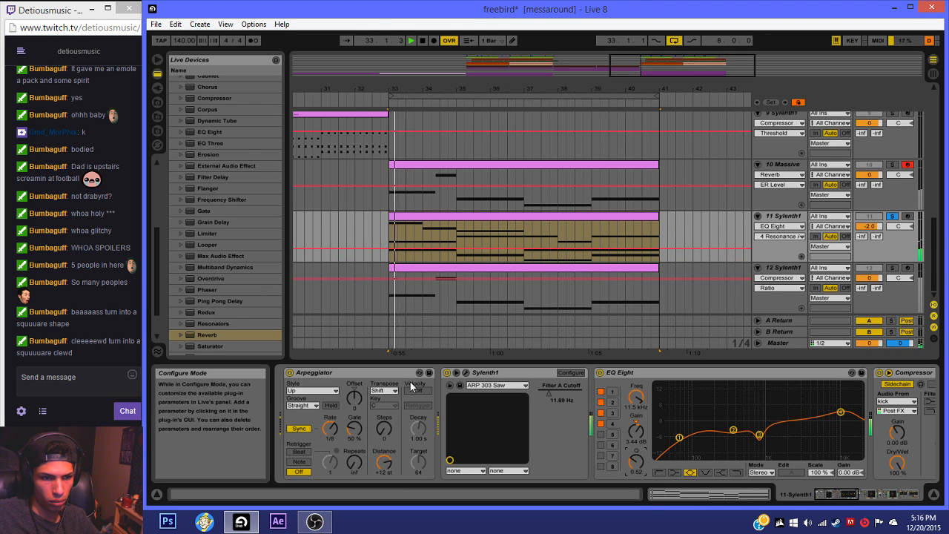
Step: Set the filter control resonance in the Sylenth1 editor to 1.51 and unsolo 11 Sylenth1
{"action": "left_click", "coordinate": [468, 372]}
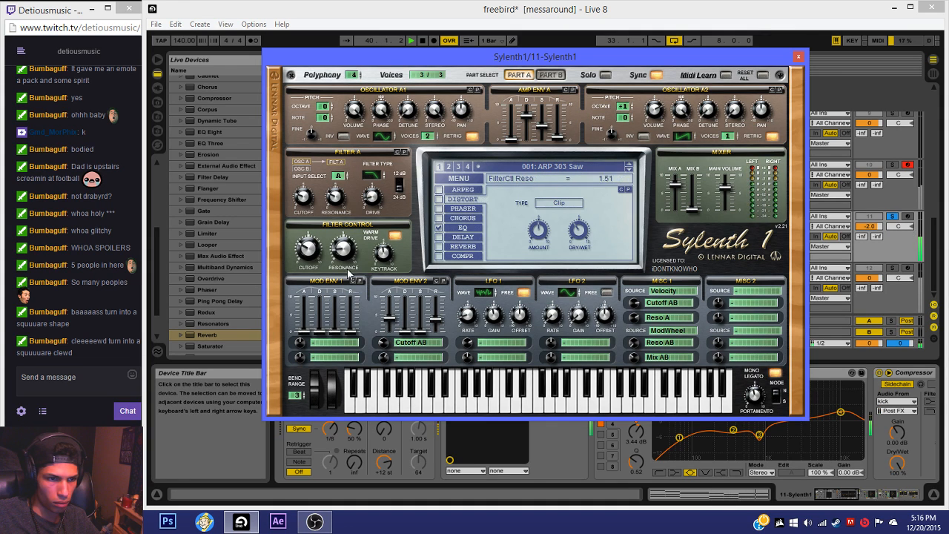
{"action": "left_click", "coordinate": [798, 56]}
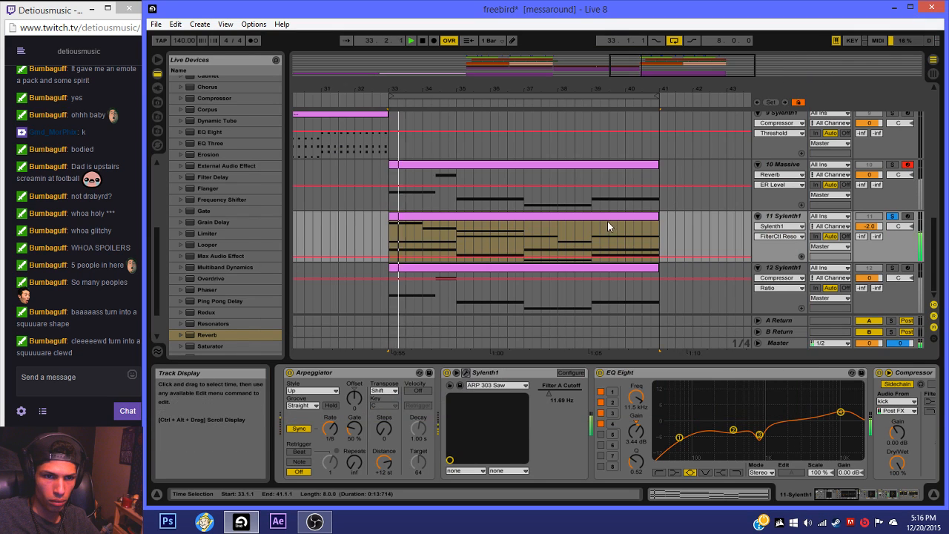
{"action": "left_click", "coordinate": [893, 216]}
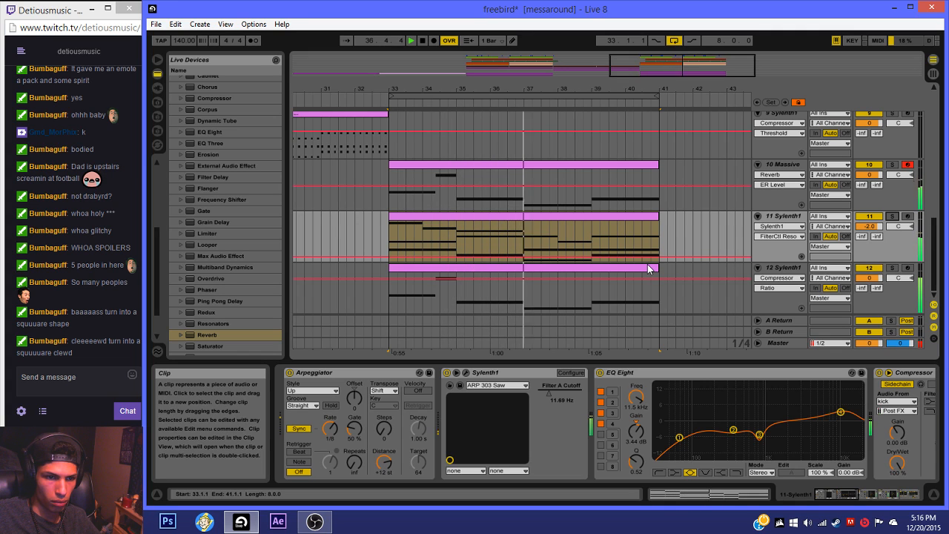
Step: Add the BC MB-7 Mixer 2 VST (Stereo) to the Master track and set it to 6 bands
{"action": "left_click", "coordinate": [780, 342]}
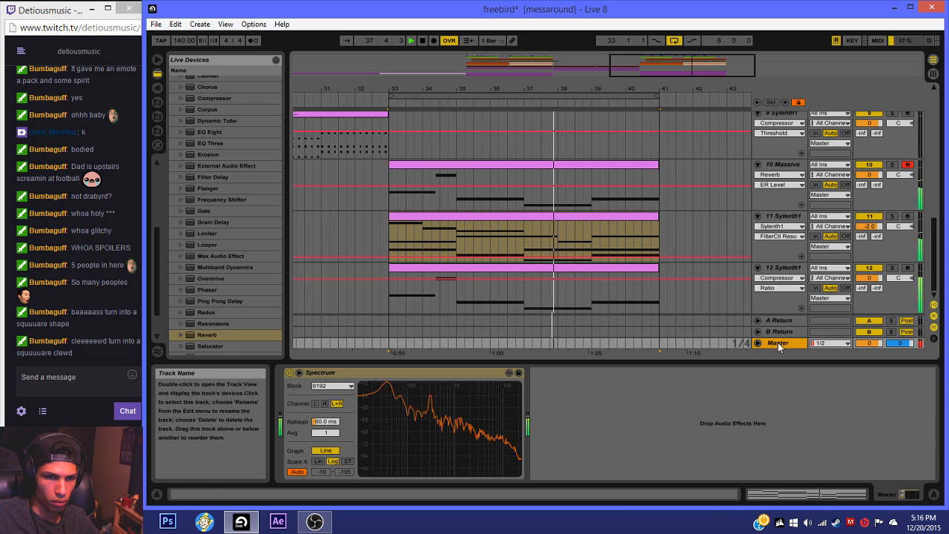
{"action": "left_click", "coordinate": [528, 278]}
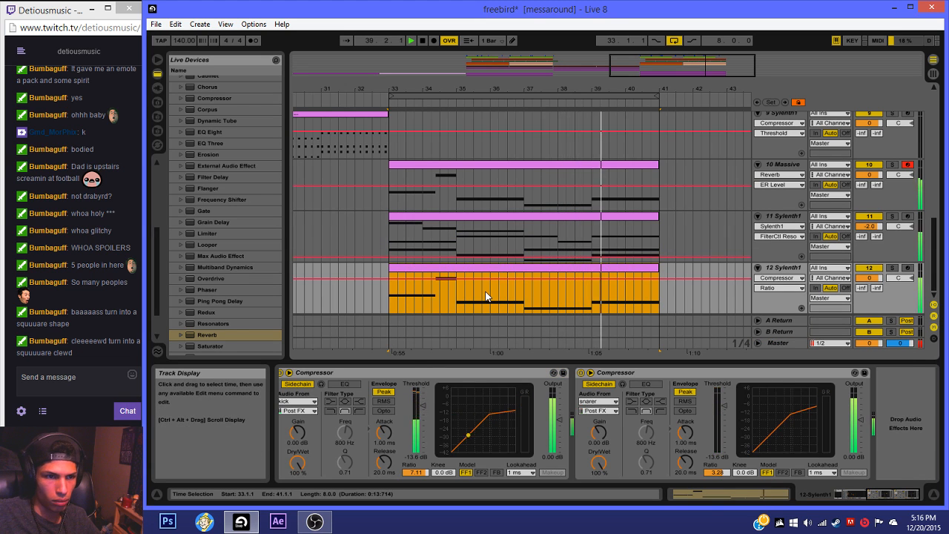
{"action": "left_click", "coordinate": [776, 343]}
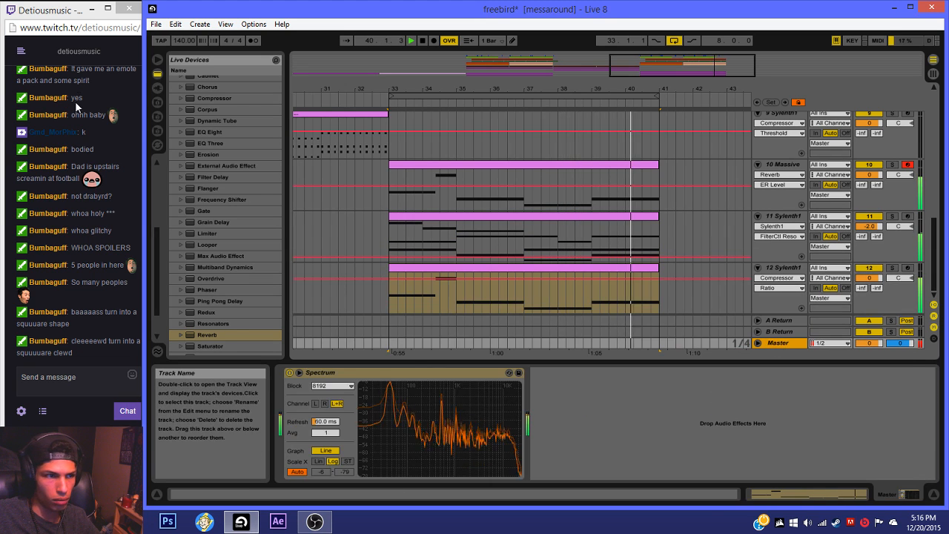
{"action": "left_click", "coordinate": [157, 90]}
{"action": "double_click", "coordinate": [260, 122]}
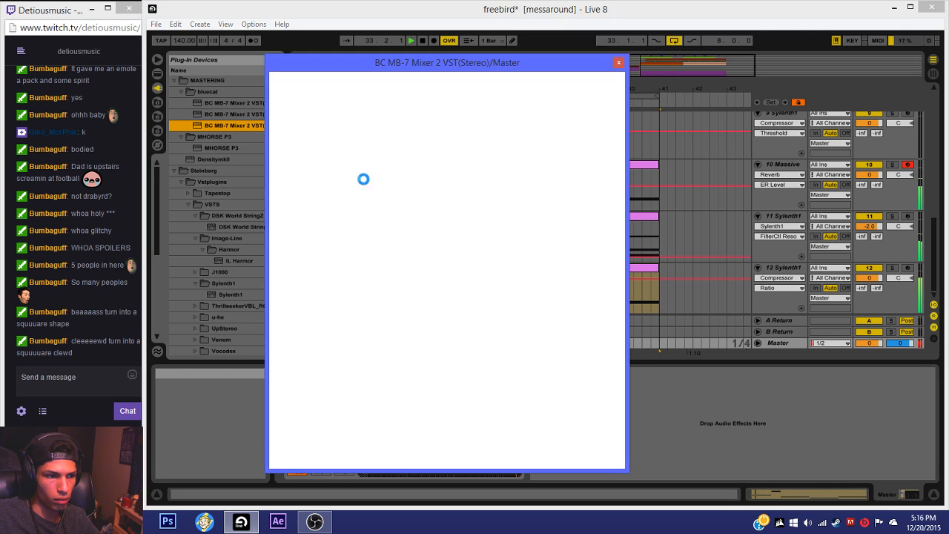
{"action": "left_click", "coordinate": [350, 108]}
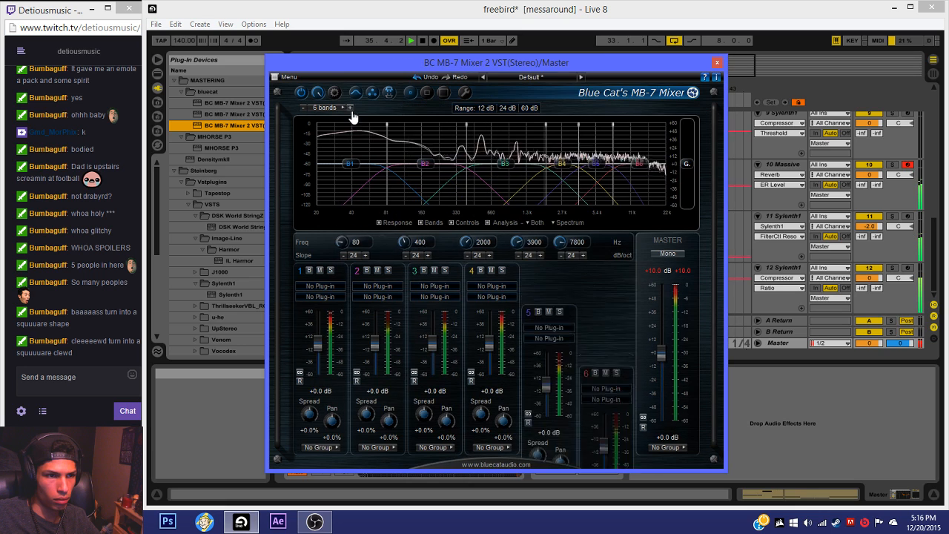
{"action": "left_click", "coordinate": [350, 107]}
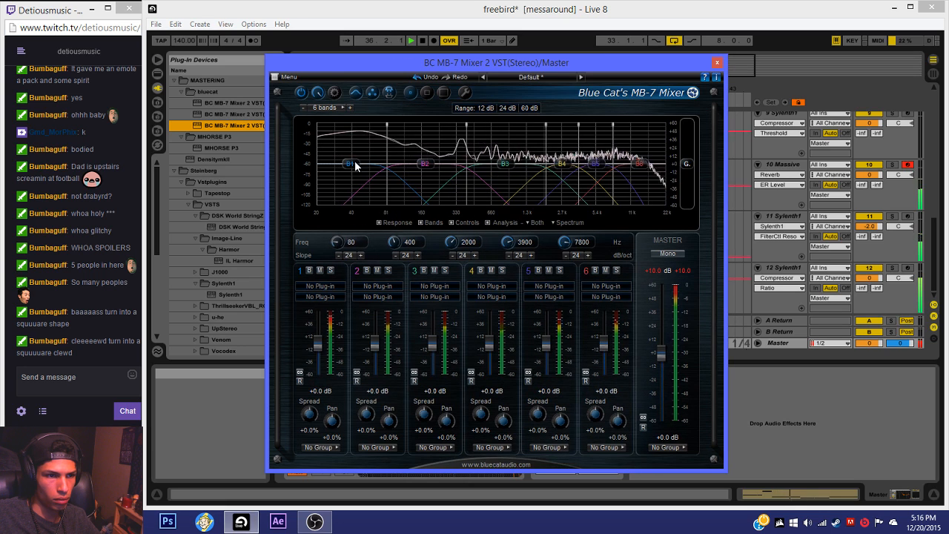
Step: Solo band 1, set its crossover to 106 Hz and its spread to -100%, and add bands 2 and 3 to the solo
{"action": "left_click", "coordinate": [329, 270]}
{"action": "left_click_drag", "start_coordinate": [339, 246], "coordinate": [338, 238]}
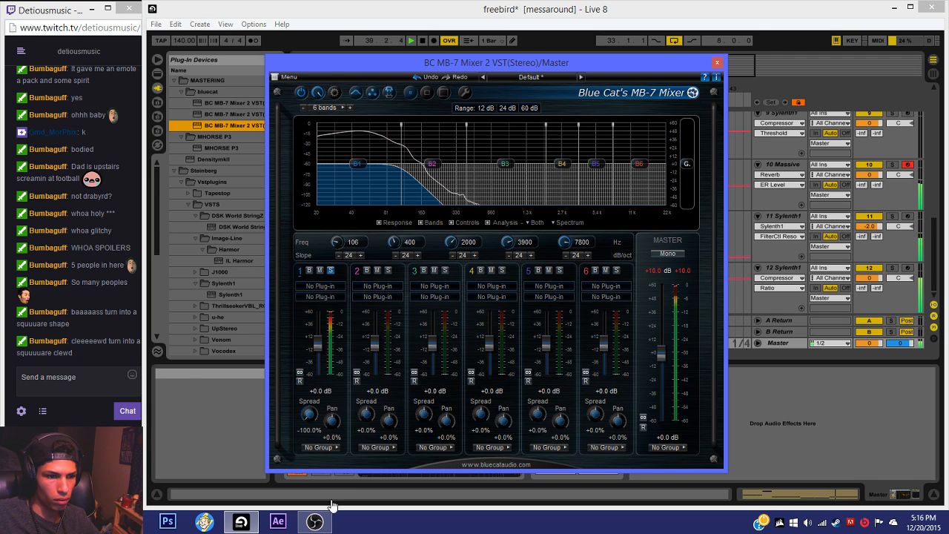
{"action": "left_click", "coordinate": [388, 270]}
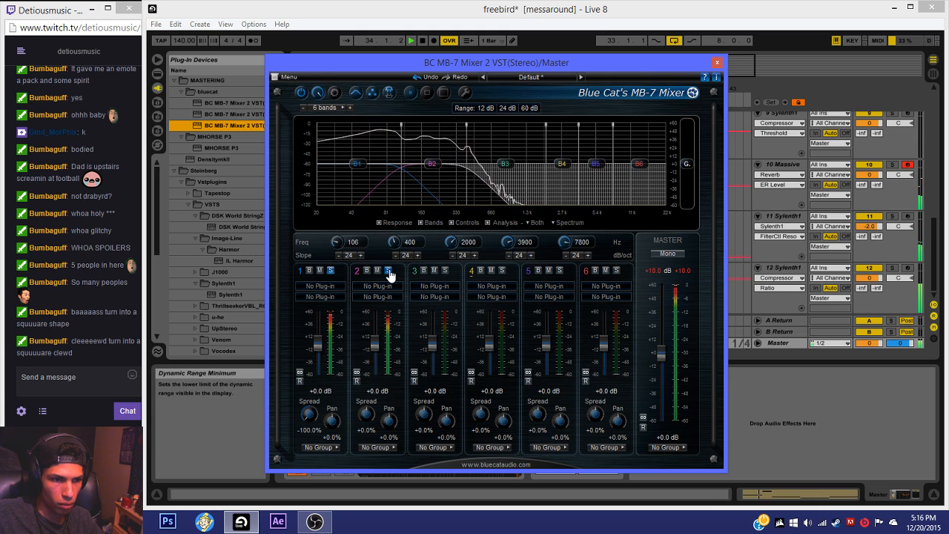
{"action": "left_click", "coordinate": [444, 271]}
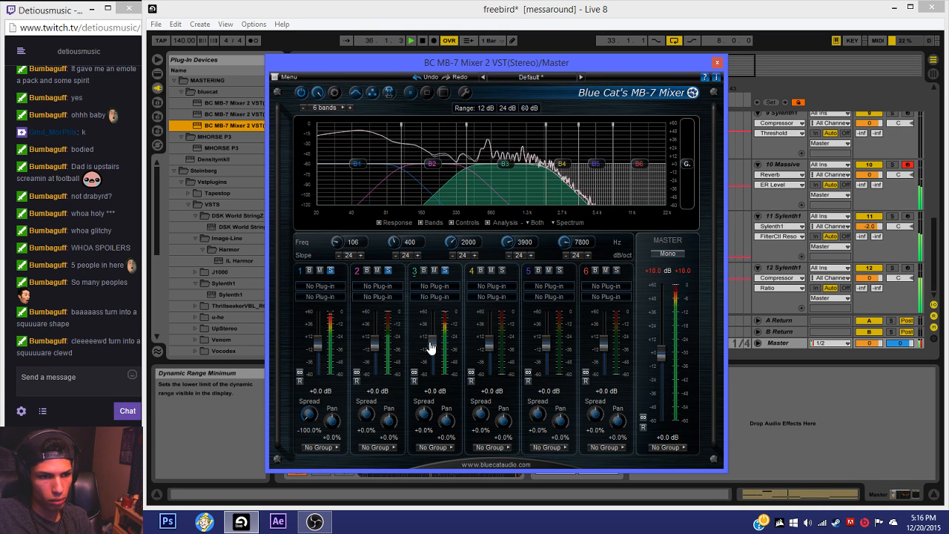
Step: Add bands 4, 5 and 6 to the solo and set band 4's level to -1.0 dB
{"action": "left_click", "coordinate": [502, 271]}
{"action": "left_click_drag", "start_coordinate": [489, 341], "coordinate": [489, 342]}
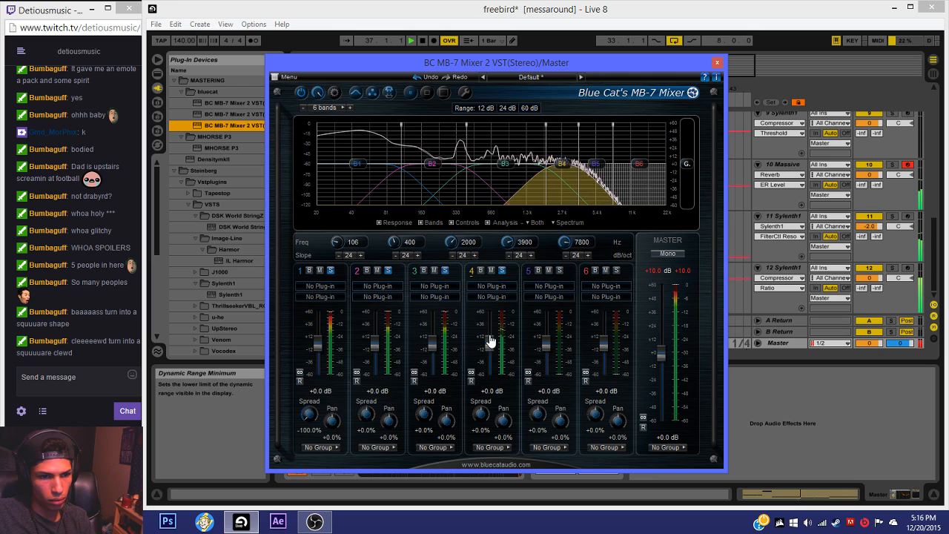
{"action": "left_click", "coordinate": [559, 270]}
{"action": "left_click", "coordinate": [616, 270]}
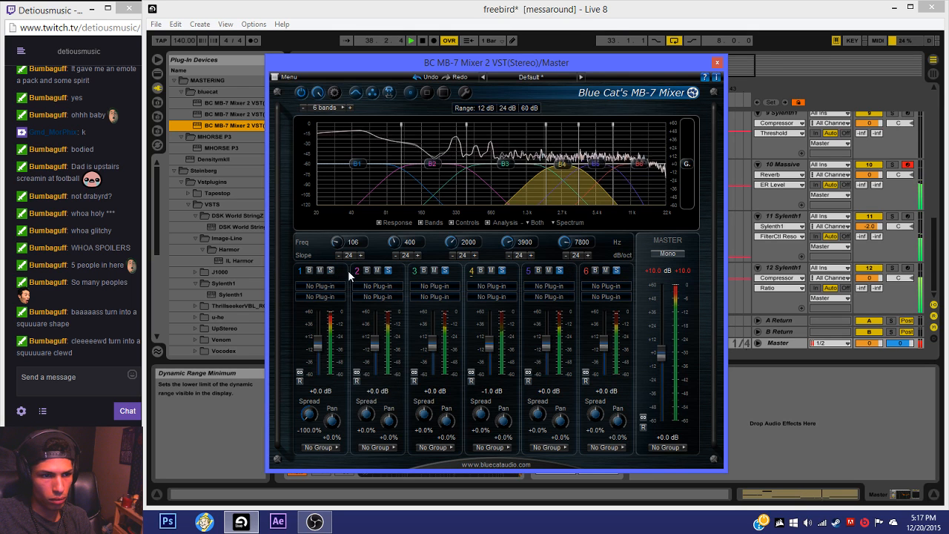
Step: Listen to the upper bands alone, clear all remaining band solos and close the MB-7 Mixer window
{"action": "left_click", "coordinate": [387, 270]}
{"action": "left_click", "coordinate": [444, 271]}
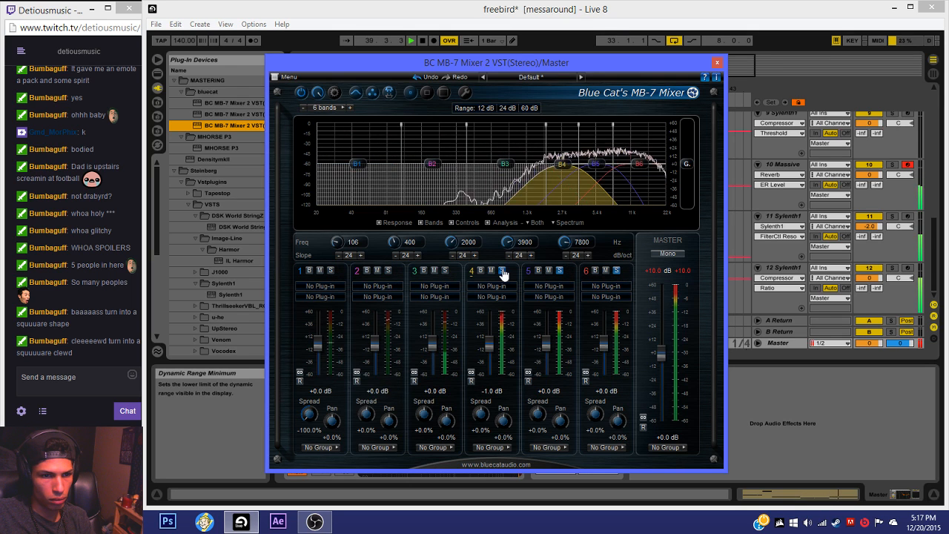
{"action": "left_click", "coordinate": [502, 271]}
{"action": "left_click", "coordinate": [559, 270]}
{"action": "left_click", "coordinate": [616, 270]}
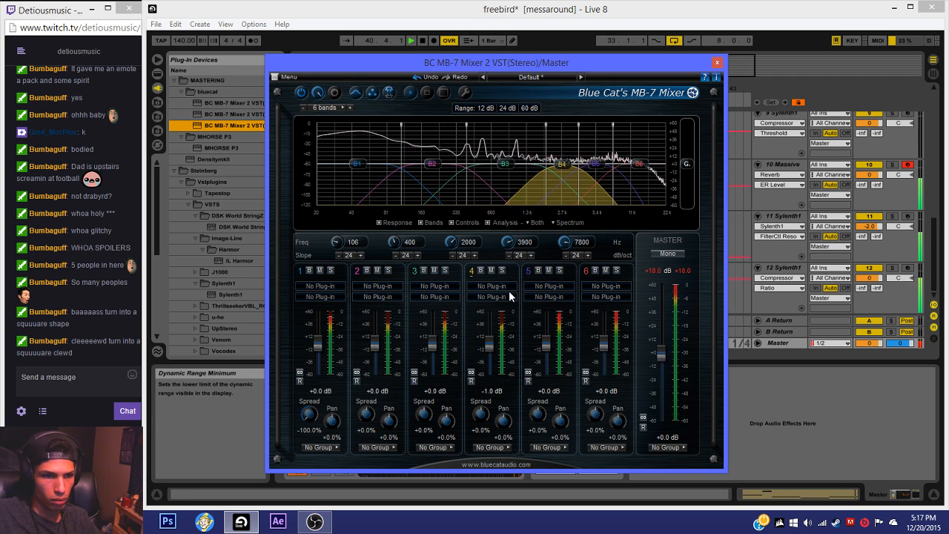
{"action": "left_click", "coordinate": [717, 63]}
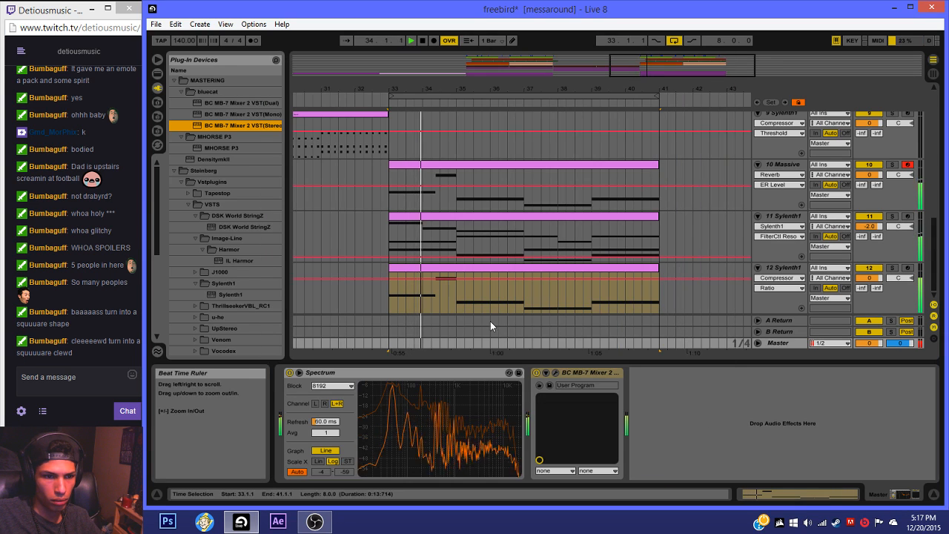
{"action": "mouse_move", "coordinate": [577, 373]}
{"action": "left_mouse_down"}
{"action": "mouse_move", "coordinate": [372, 400]}
{"action": "mouse_move", "coordinate": [373, 379]}
{"action": "left_mouse_up"}
{"action": "key", "text": "ctrl+s"}
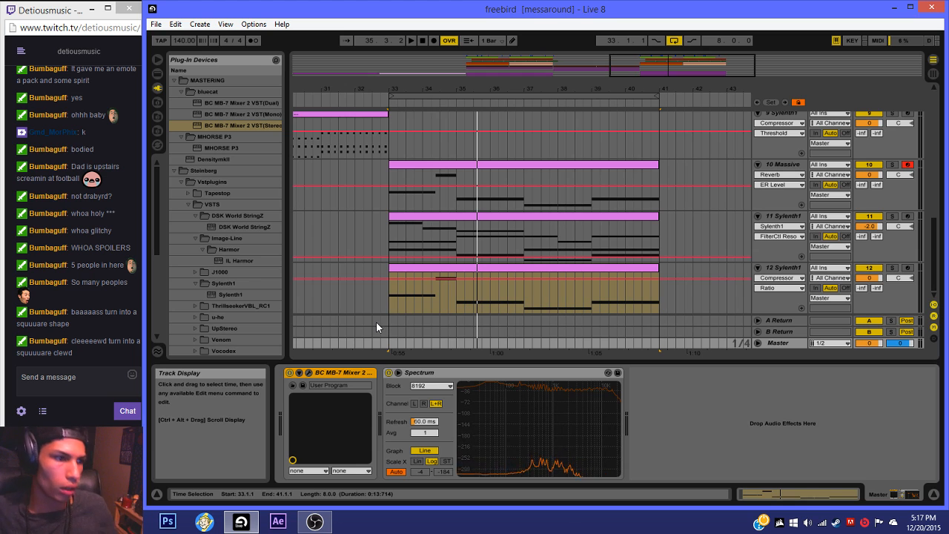
Step: Play the arrangement from bar 17 and follow it through to bar 33, reviewing the audio, Sylenth1 and Massive tracks
{"action": "scroll", "coordinate": [496, 233], "scroll_direction": "up", "scroll_amount": 3}
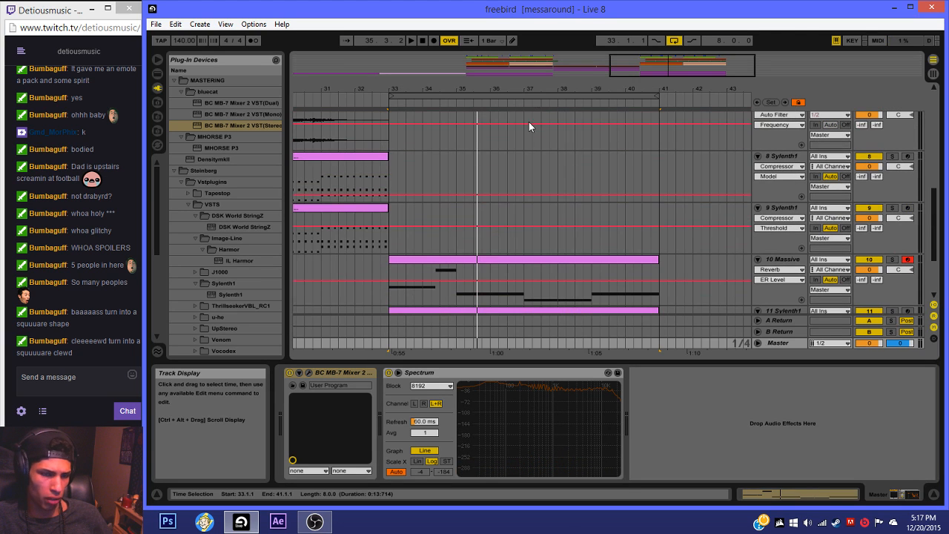
{"action": "left_click_drag", "start_coordinate": [666, 65], "coordinate": [523, 80]}
{"action": "left_click", "coordinate": [468, 156]}
{"action": "key", "text": "space"}
{"action": "scroll", "coordinate": [559, 147], "scroll_direction": "up", "scroll_amount": 3}
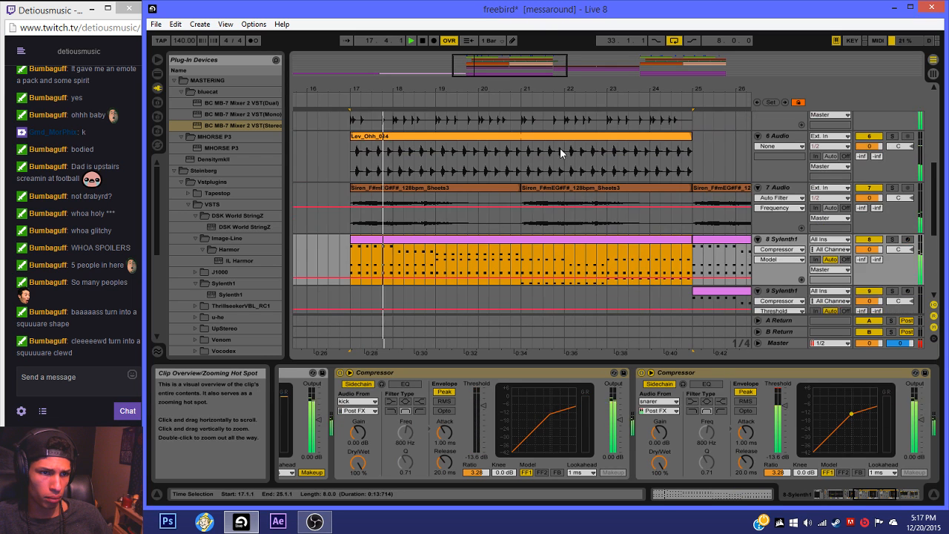
{"action": "scroll", "coordinate": [525, 164], "scroll_direction": "up", "scroll_amount": 2}
{"action": "scroll", "coordinate": [525, 164], "scroll_direction": "down", "scroll_amount": 1}
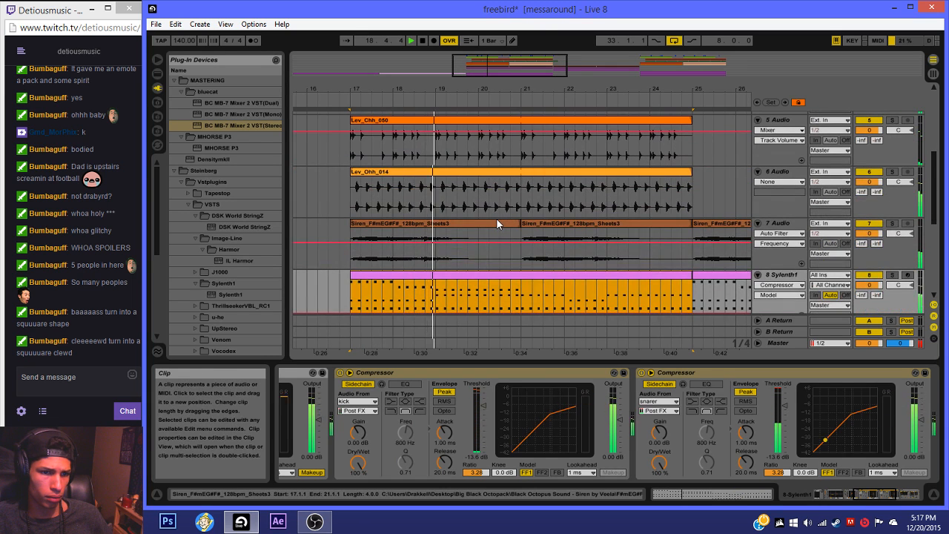
{"action": "scroll", "coordinate": [496, 222], "scroll_direction": "down", "scroll_amount": 2}
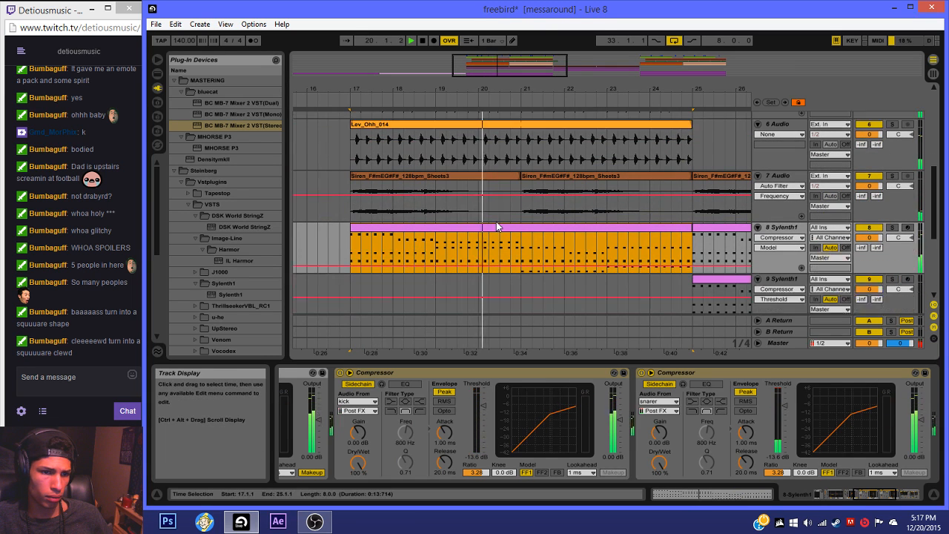
{"action": "scroll", "coordinate": [497, 227], "scroll_direction": "down", "scroll_amount": 5}
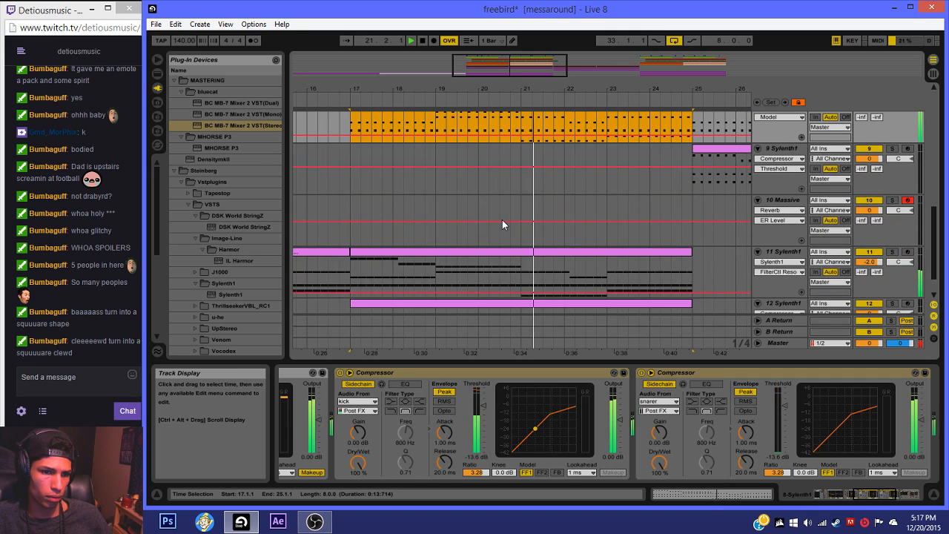
{"action": "scroll", "coordinate": [502, 220], "scroll_direction": "up", "scroll_amount": 3}
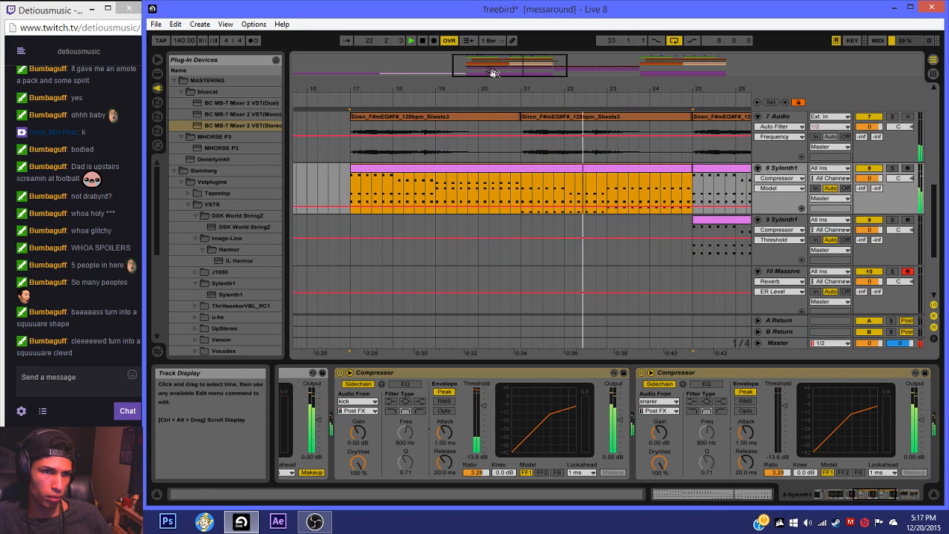
{"action": "left_click_drag", "start_coordinate": [494, 73], "coordinate": [572, 69]}
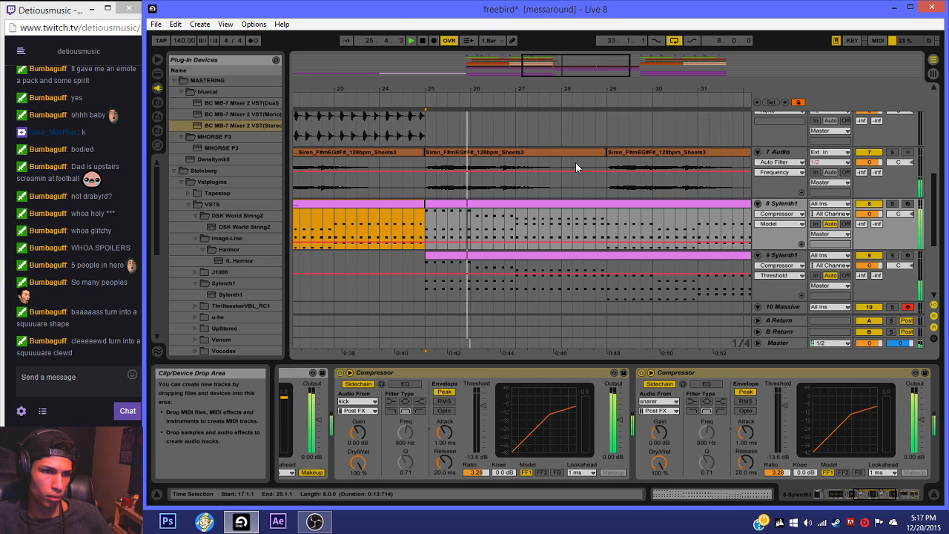
{"action": "scroll", "coordinate": [575, 163], "scroll_direction": "up", "scroll_amount": 2}
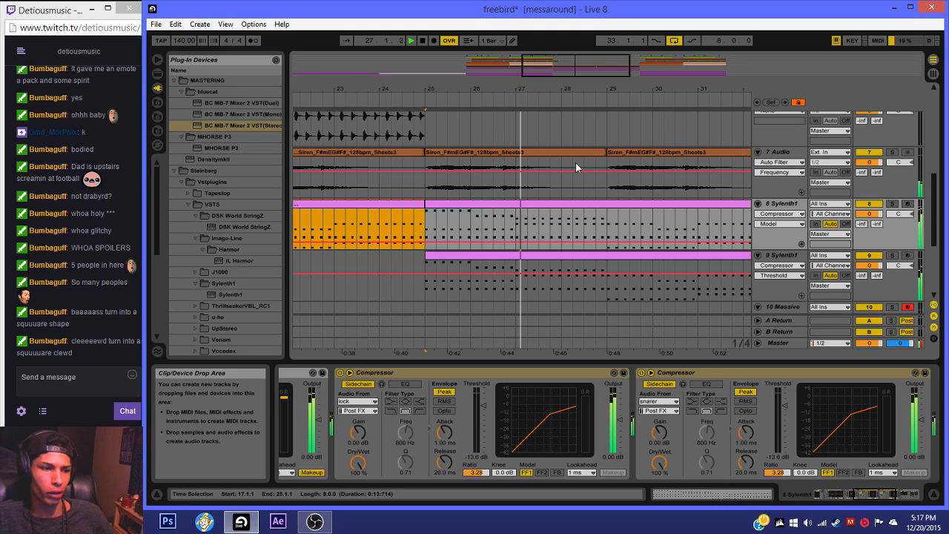
{"action": "left_click_drag", "start_coordinate": [559, 70], "coordinate": [608, 72]}
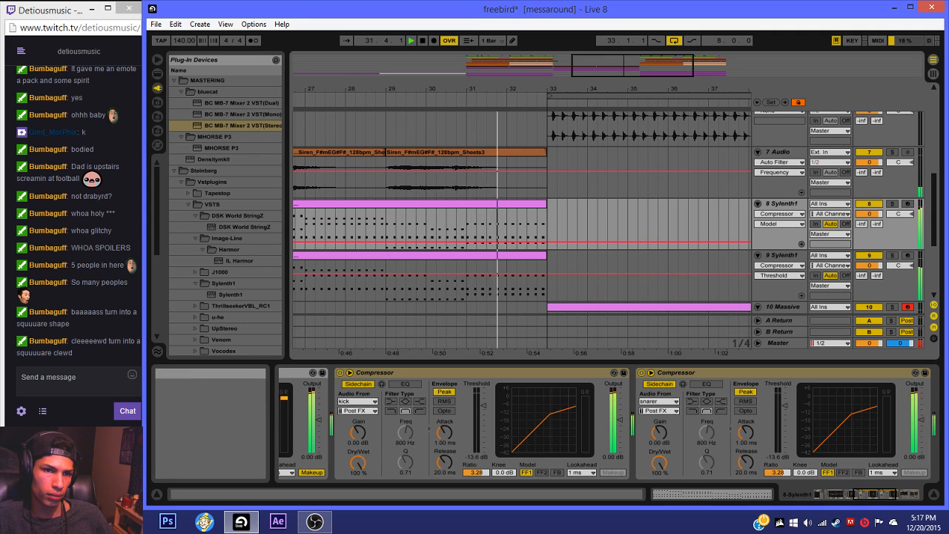
{"action": "left_click_drag", "start_coordinate": [608, 70], "coordinate": [640, 65]}
{"action": "scroll", "coordinate": [532, 159], "scroll_direction": "down", "scroll_amount": 1}
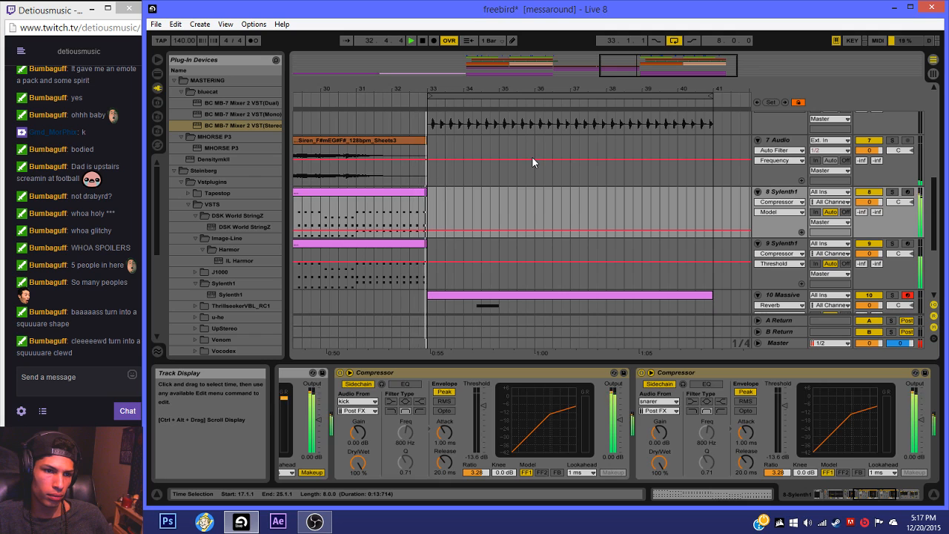
Step: Solo the Massive track, insert Densitymkii between its EQ Eight and the kick-sidechained Compressor, and close the plug-in window
{"action": "scroll", "coordinate": [523, 162], "scroll_direction": "down", "scroll_amount": 2}
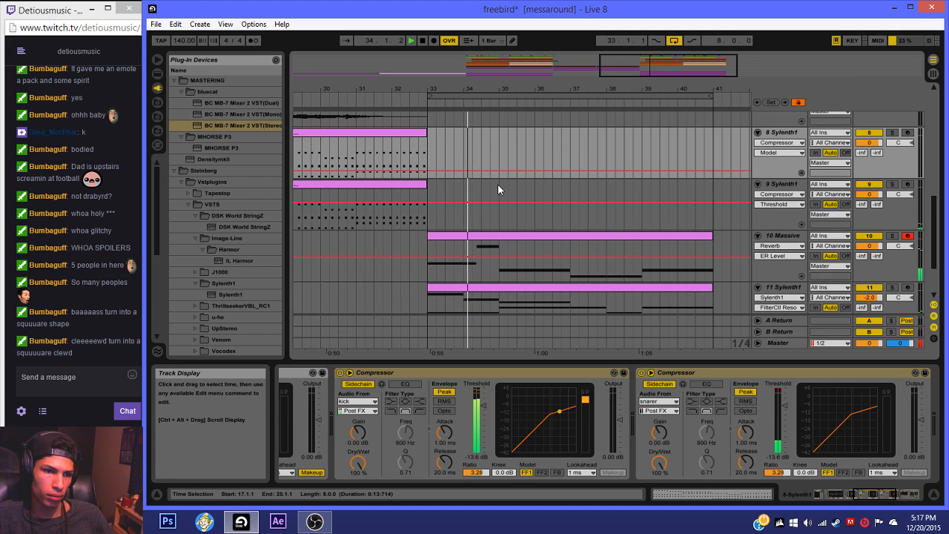
{"action": "left_click", "coordinate": [487, 244]}
{"action": "left_click", "coordinate": [893, 236]}
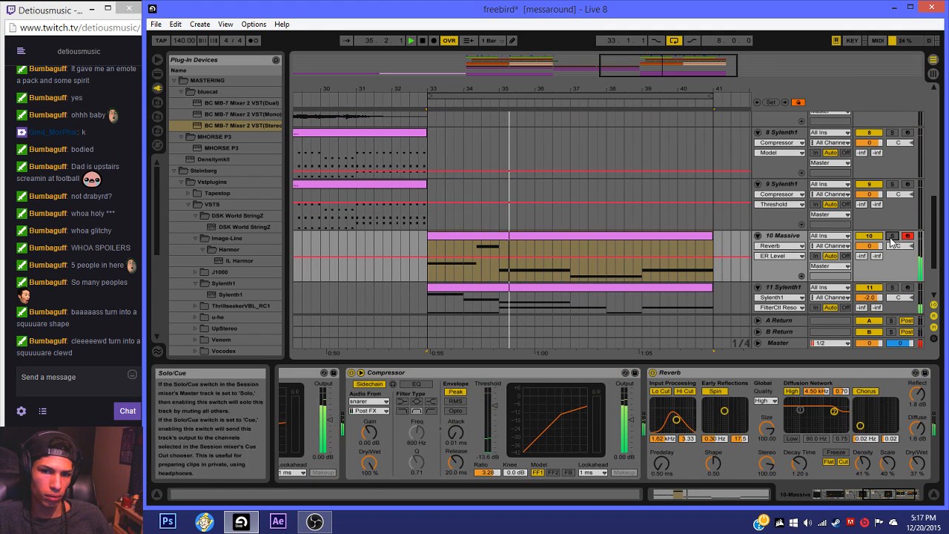
{"action": "left_click_drag", "start_coordinate": [223, 161], "coordinate": [363, 413]}
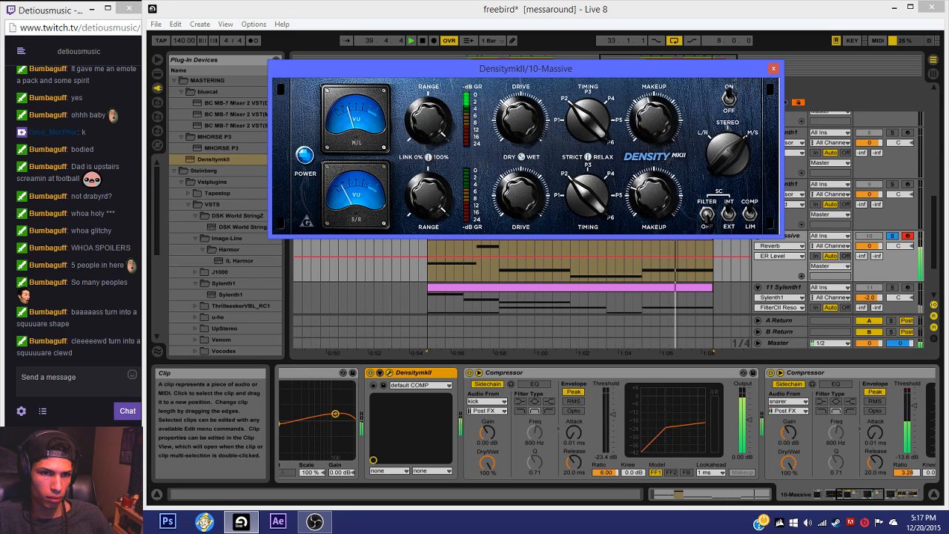
{"action": "left_click", "coordinate": [769, 68]}
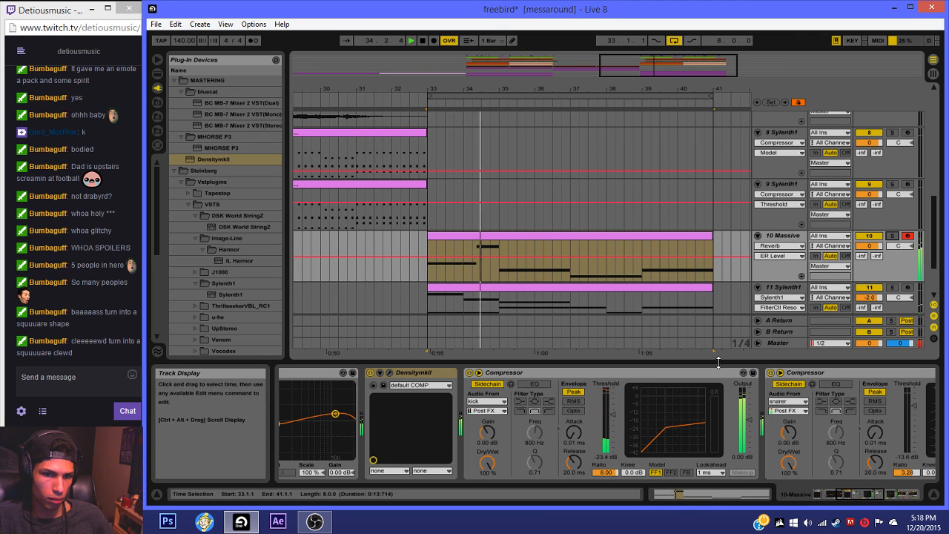
Step: On the Massive track's Reverb, set dry/wet to 26% and use only the input low cut at 1.77 kHz, width 0.68; save the set
{"action": "left_click_drag", "start_coordinate": [874, 494], "coordinate": [916, 495]}
{"action": "left_click", "coordinate": [857, 464]}
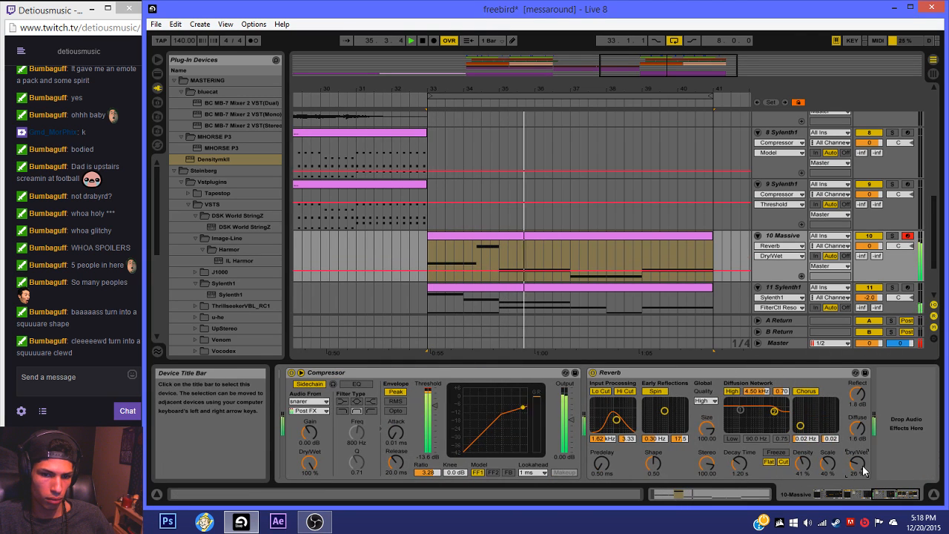
{"action": "left_click", "coordinate": [601, 391]}
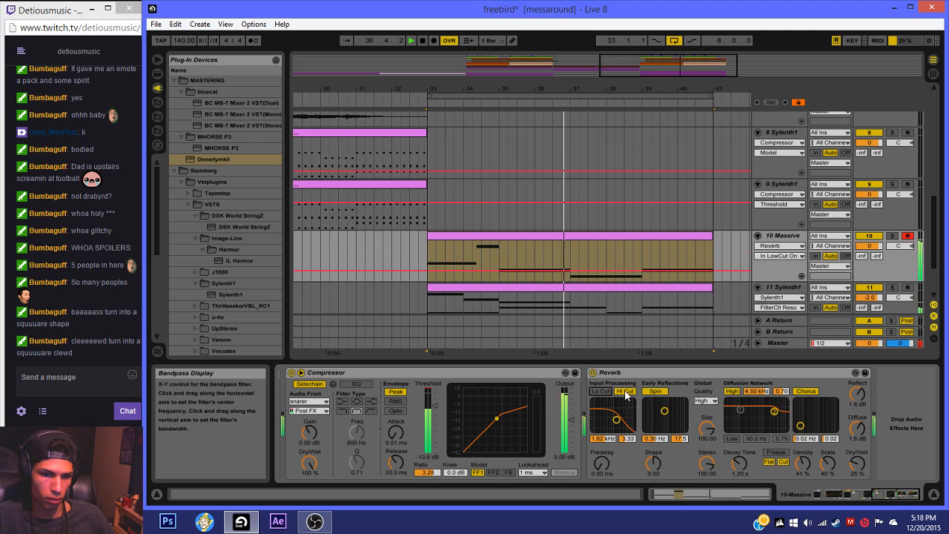
{"action": "left_click", "coordinate": [602, 391]}
{"action": "left_click_drag", "start_coordinate": [616, 419], "coordinate": [617, 432]}
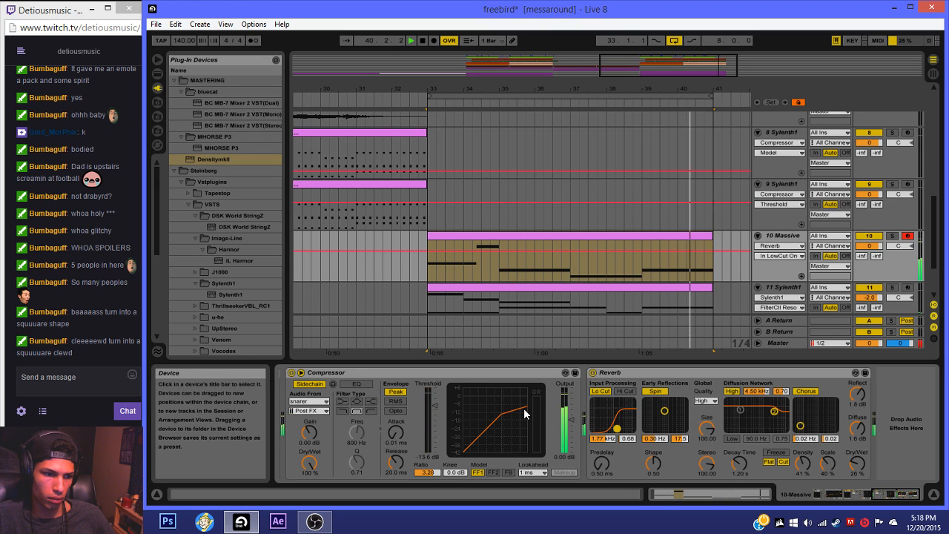
{"action": "key", "text": "space"}
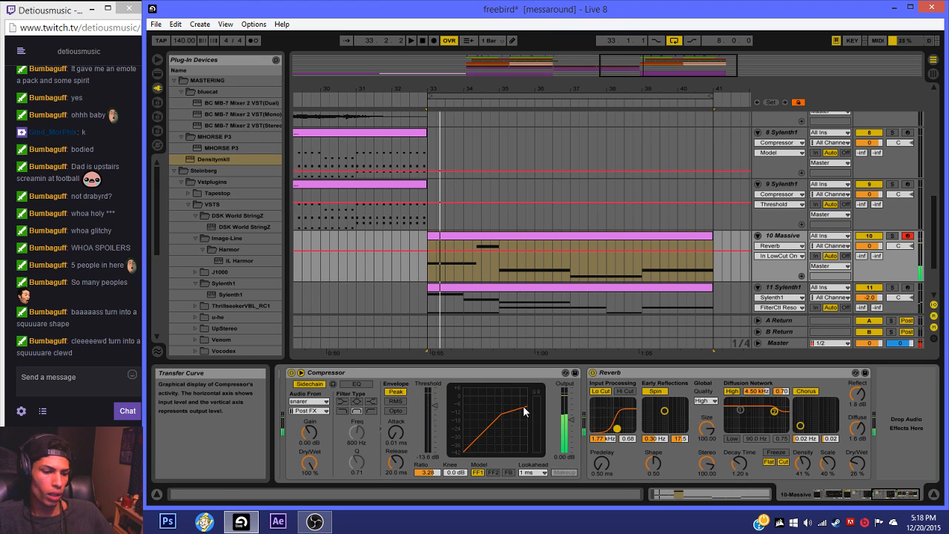
{"action": "key", "text": "ctrl+s"}
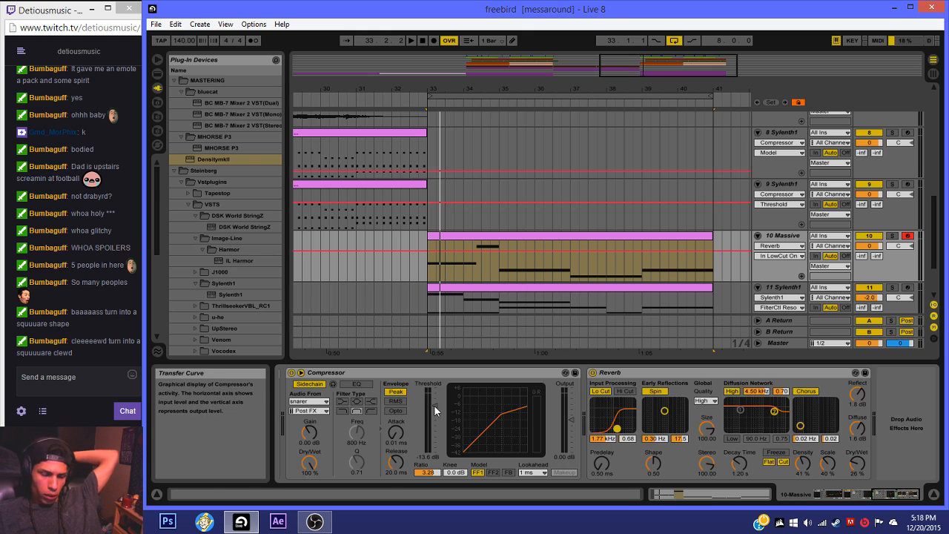
Step: Open the recent set VibeoutNewiontro
{"action": "left_click", "coordinate": [156, 24]}
{"action": "mouse_move", "coordinate": [178, 67]}
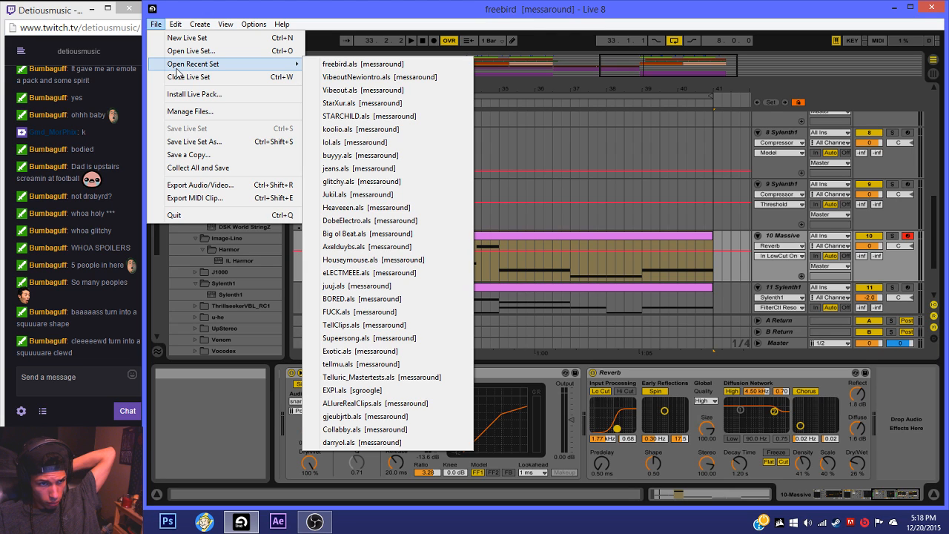
{"action": "left_click", "coordinate": [337, 65]}
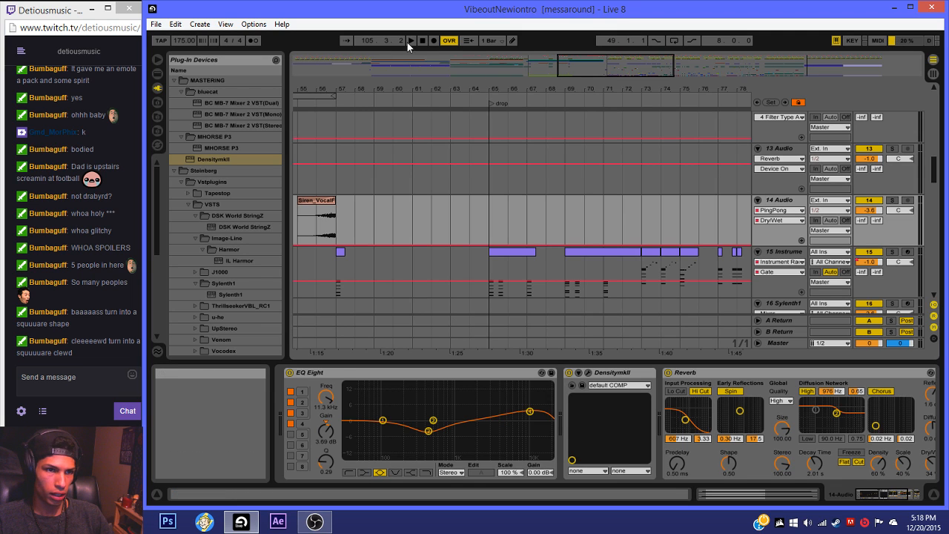
Step: Play VibeoutNewiontro from the start and review its intro drum, audio and instrument tracks up to bar 15
{"action": "left_click", "coordinate": [410, 40]}
{"action": "left_click", "coordinate": [349, 77]}
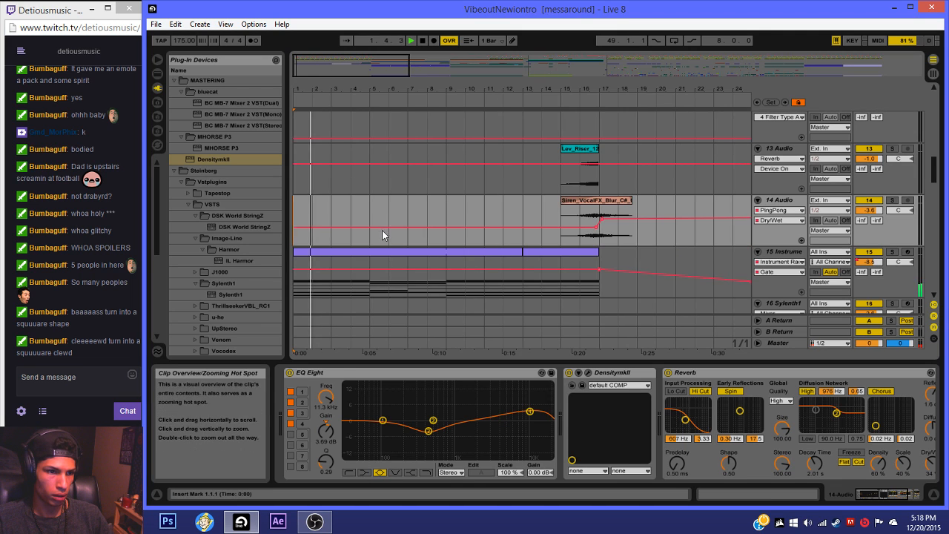
{"action": "scroll", "coordinate": [389, 234], "scroll_direction": "up", "scroll_amount": 10}
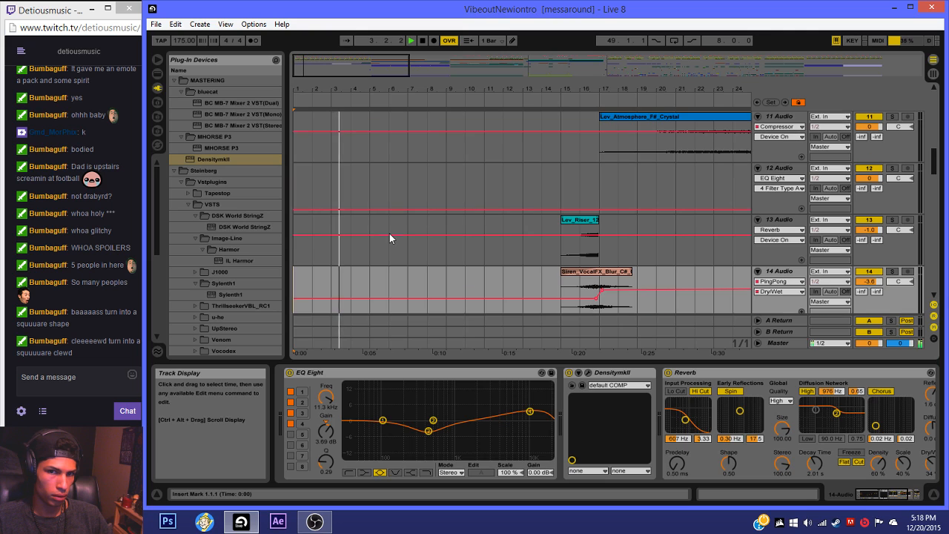
{"action": "scroll", "coordinate": [389, 234], "scroll_direction": "down", "scroll_amount": 5}
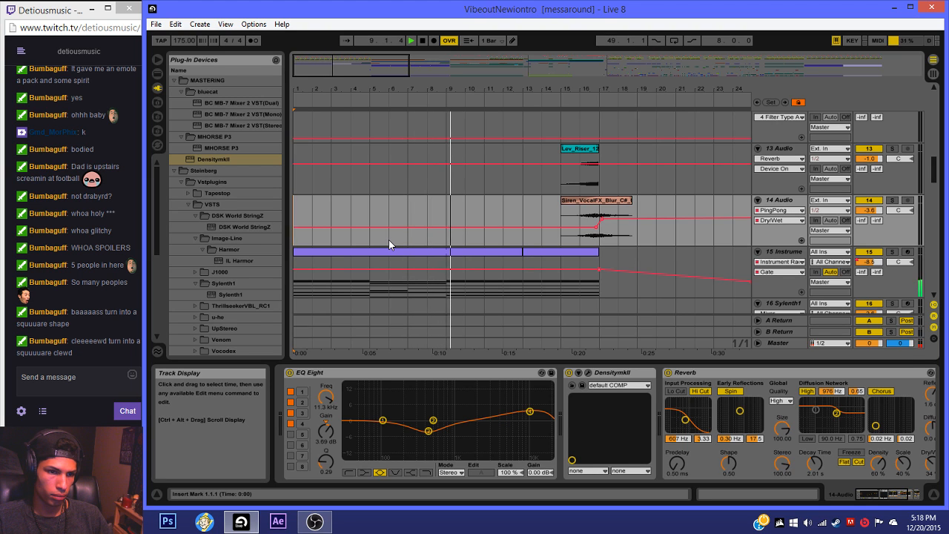
{"action": "scroll", "coordinate": [388, 241], "scroll_direction": "up", "scroll_amount": 5}
{"action": "scroll", "coordinate": [388, 239], "scroll_direction": "up", "scroll_amount": 4}
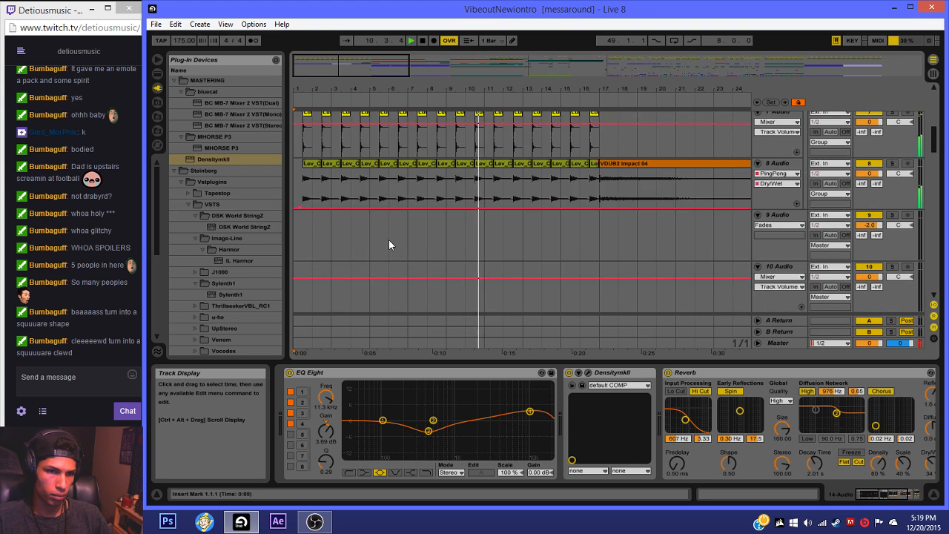
{"action": "left_click_drag", "start_coordinate": [381, 73], "coordinate": [389, 77]}
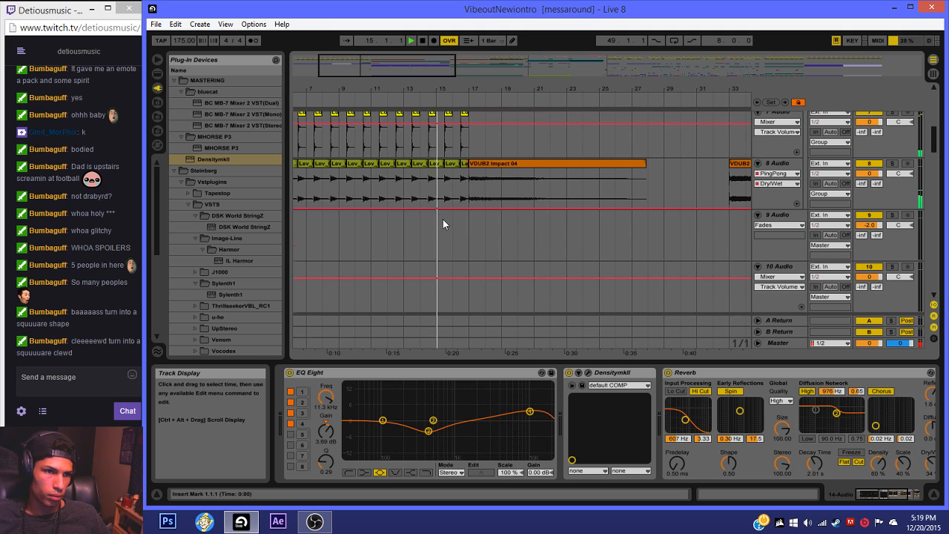
Step: Follow playback past bar 17, examining the drum group, impact, atmosphere and Sylenth1 tracks with their automation
{"action": "scroll", "coordinate": [451, 219], "scroll_direction": "up", "scroll_amount": 4}
{"action": "scroll", "coordinate": [451, 215], "scroll_direction": "down", "scroll_amount": 4}
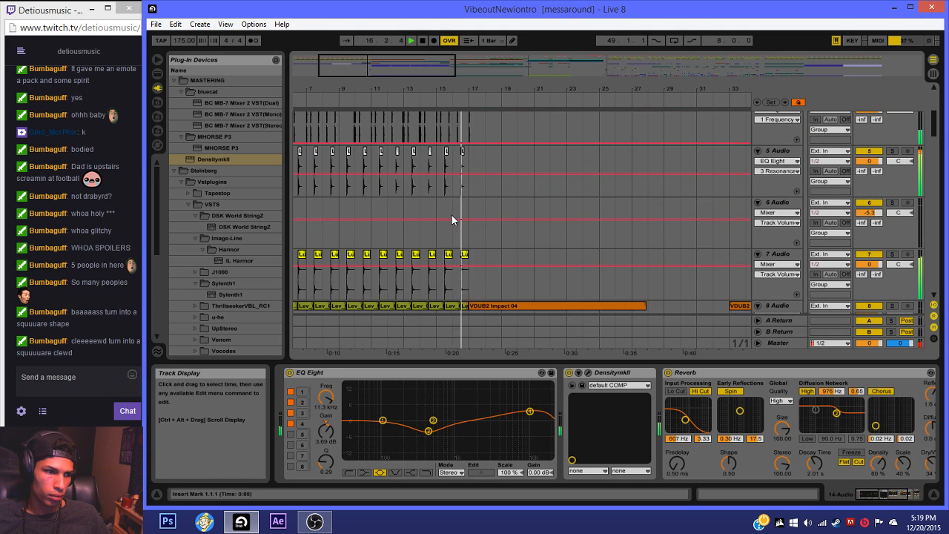
{"action": "scroll", "coordinate": [452, 215], "scroll_direction": "down", "scroll_amount": 1}
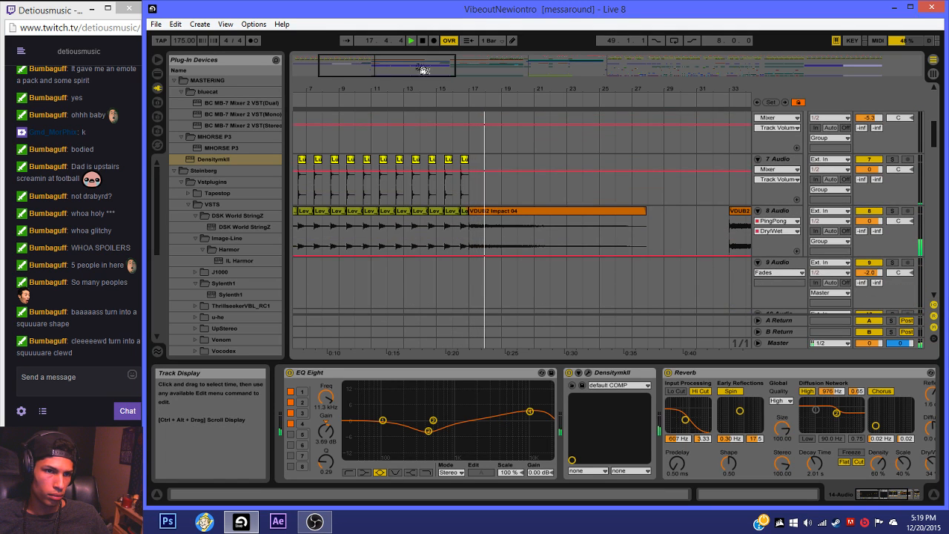
{"action": "left_click_drag", "start_coordinate": [421, 69], "coordinate": [453, 89]}
{"action": "scroll", "coordinate": [472, 171], "scroll_direction": "down", "scroll_amount": 2}
{"action": "scroll", "coordinate": [467, 173], "scroll_direction": "down", "scroll_amount": 6}
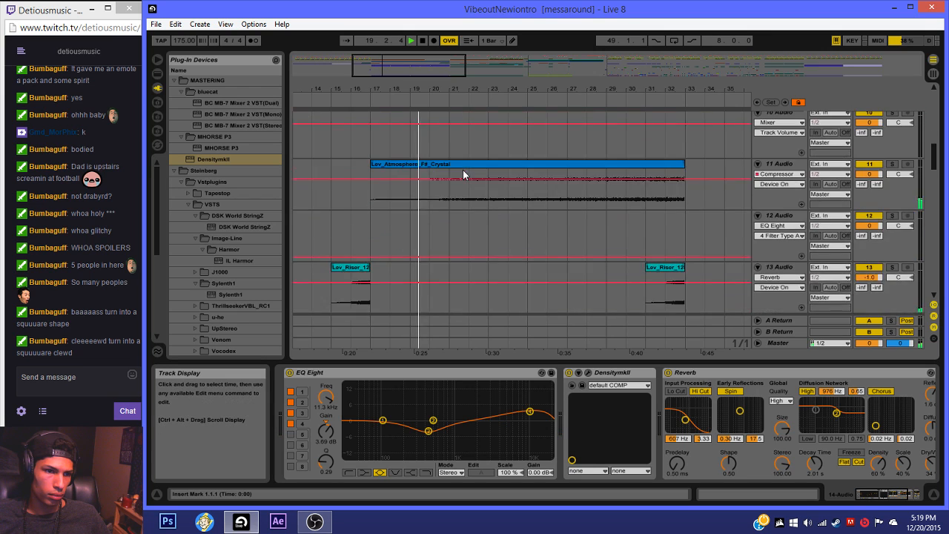
{"action": "scroll", "coordinate": [455, 170], "scroll_direction": "down", "scroll_amount": 2}
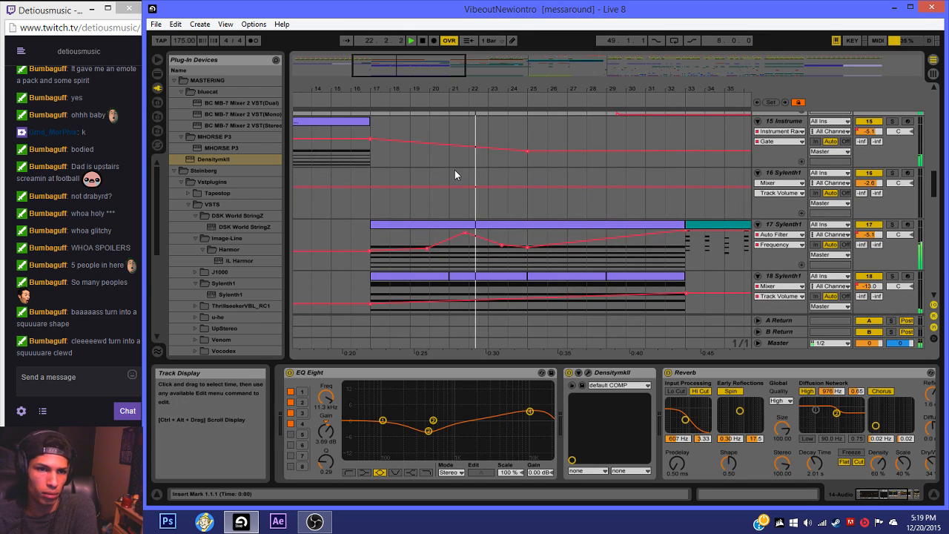
Step: Raise the FilterCtl Cutoff automation on the 20 Sylenth1 track at bar 33
{"action": "left_click_drag", "start_coordinate": [392, 73], "coordinate": [457, 73]}
{"action": "scroll", "coordinate": [419, 201], "scroll_direction": "down", "scroll_amount": 6}
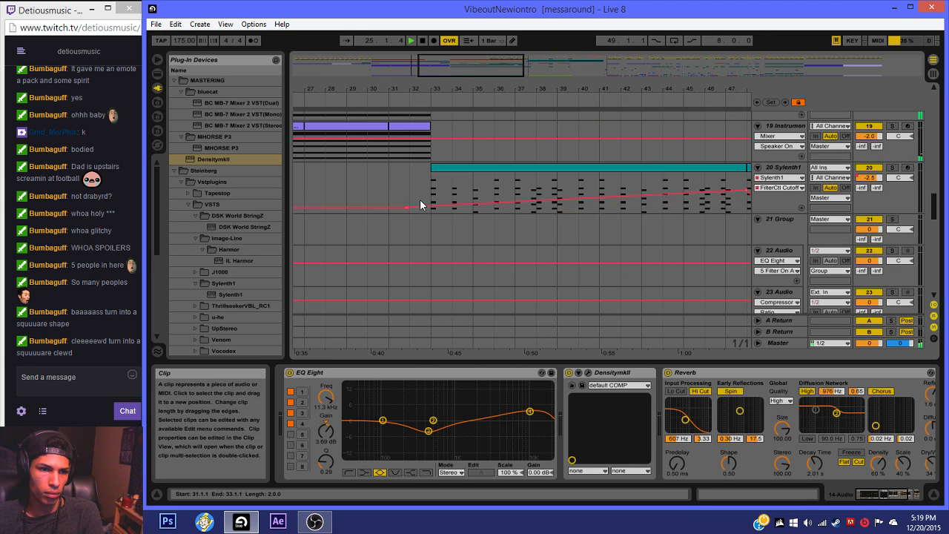
{"action": "left_click_drag", "start_coordinate": [432, 206], "coordinate": [432, 192]}
{"action": "scroll", "coordinate": [416, 196], "scroll_direction": "up", "scroll_amount": 2}
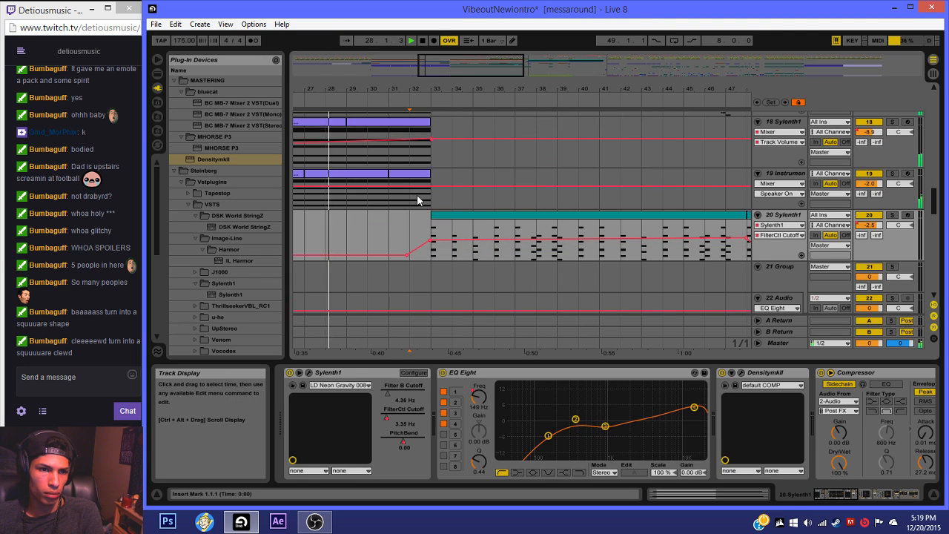
Step: Listen to the section from bar 33 to the build marker at bar 49, following the Sylenth1 and instrument tracks
{"action": "scroll", "coordinate": [417, 194], "scroll_direction": "up", "scroll_amount": 2}
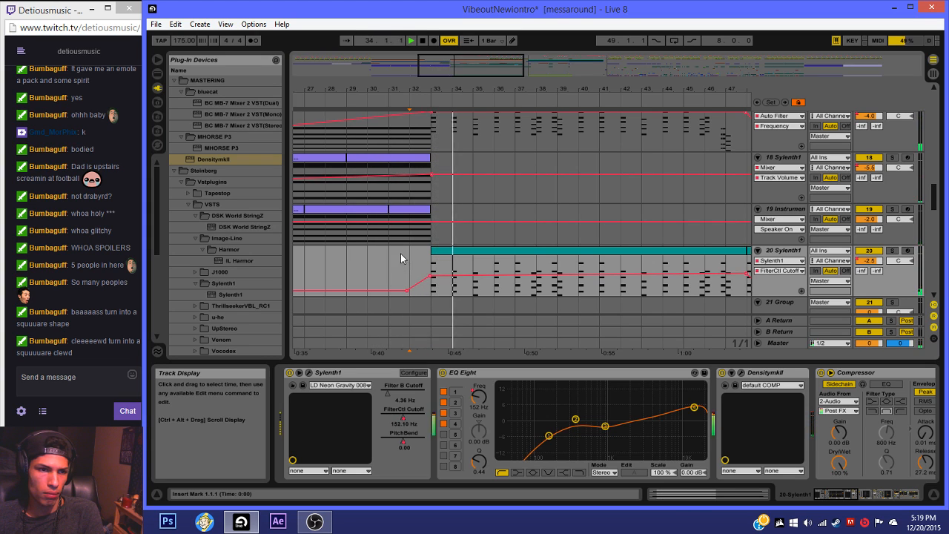
{"action": "scroll", "coordinate": [411, 245], "scroll_direction": "up", "scroll_amount": 3}
{"action": "scroll", "coordinate": [420, 239], "scroll_direction": "up", "scroll_amount": 2}
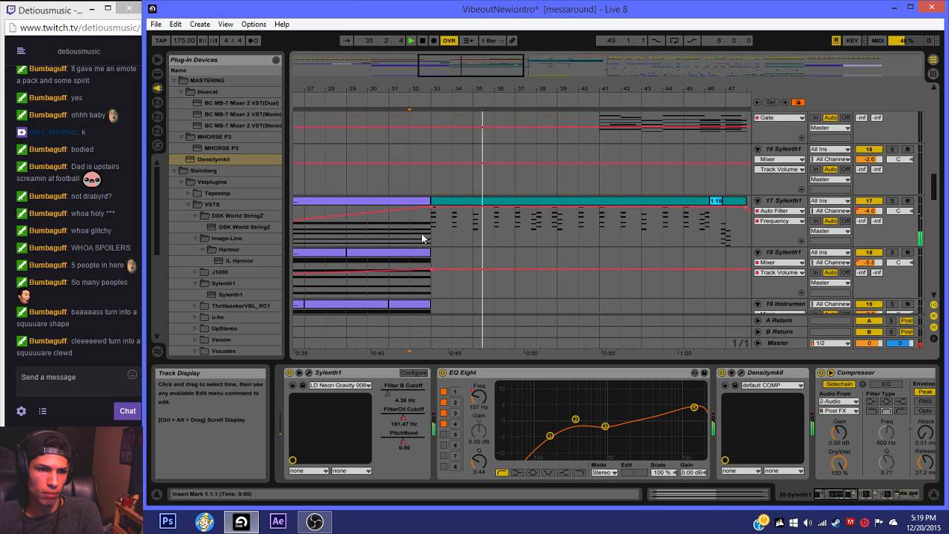
{"action": "left_click_drag", "start_coordinate": [491, 68], "coordinate": [519, 69]}
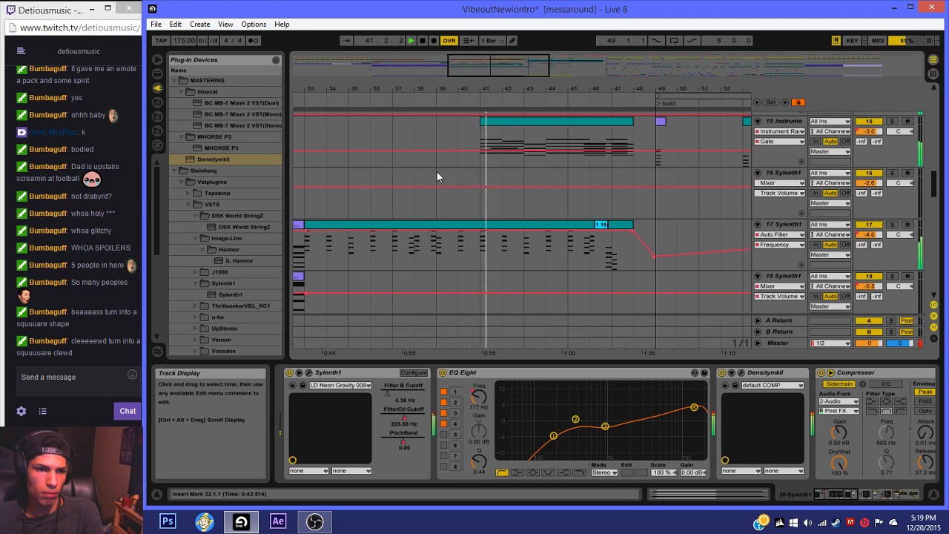
{"action": "left_click_drag", "start_coordinate": [482, 73], "coordinate": [526, 67]}
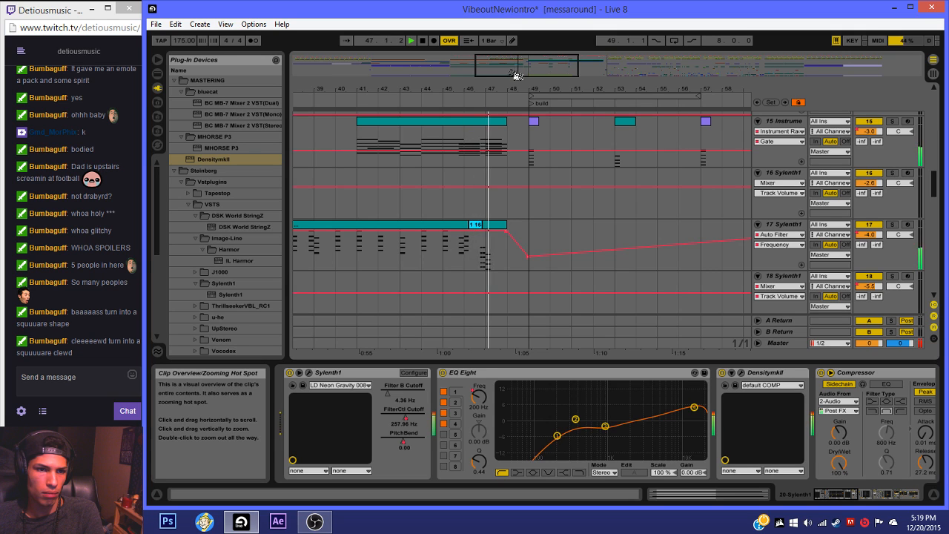
{"action": "left_click_drag", "start_coordinate": [516, 75], "coordinate": [533, 75]}
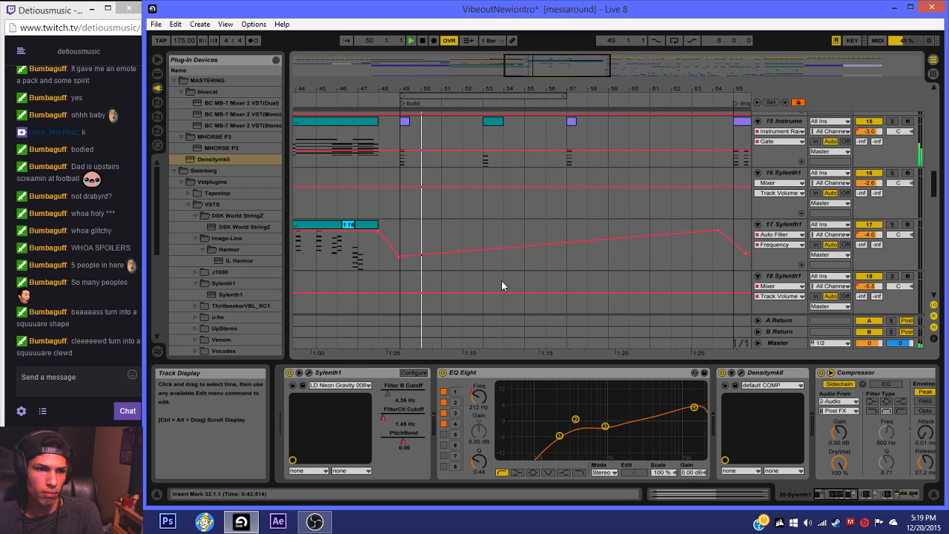
Step: Review the build from bar 49 to the drop at bar 65 across the audio and synth tracks, and stop playback
{"action": "scroll", "coordinate": [507, 219], "scroll_direction": "up", "scroll_amount": 5}
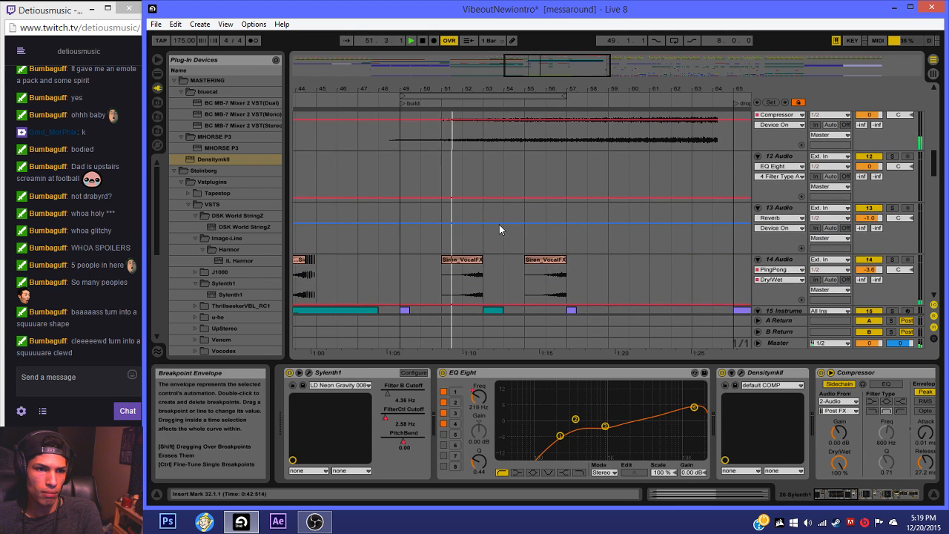
{"action": "scroll", "coordinate": [518, 212], "scroll_direction": "down", "scroll_amount": 3}
{"action": "left_click_drag", "start_coordinate": [550, 67], "coordinate": [571, 66]}
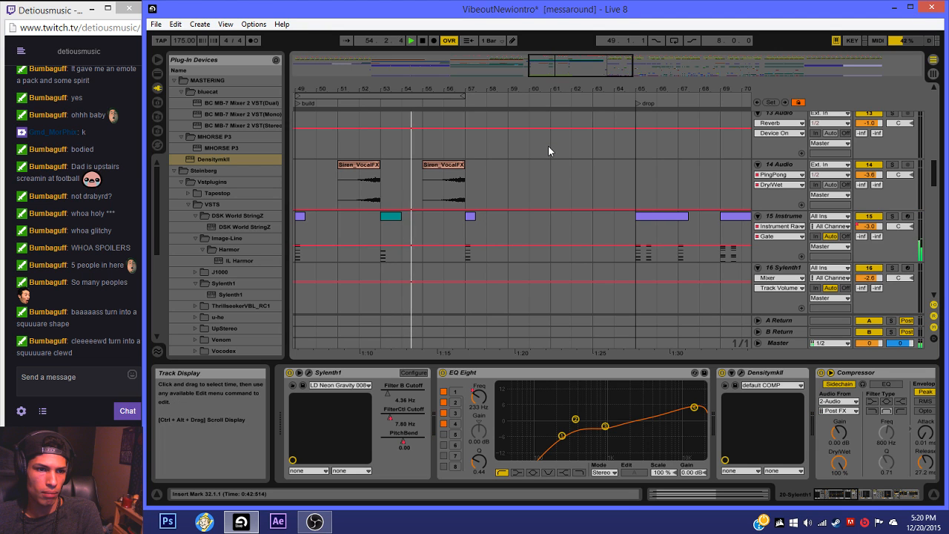
{"action": "scroll", "coordinate": [548, 151], "scroll_direction": "down", "scroll_amount": 3}
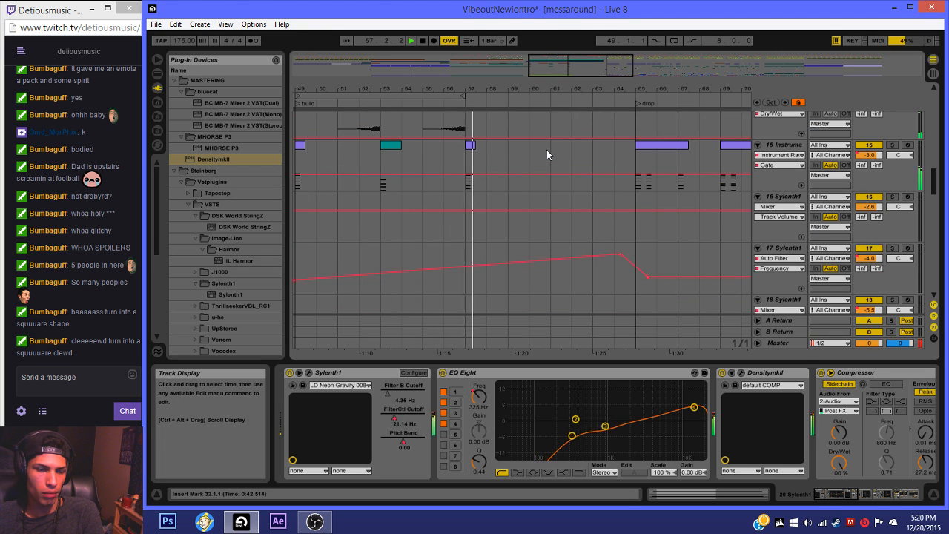
{"action": "scroll", "coordinate": [546, 153], "scroll_direction": "down", "scroll_amount": 2}
{"action": "scroll", "coordinate": [546, 165], "scroll_direction": "up", "scroll_amount": 5}
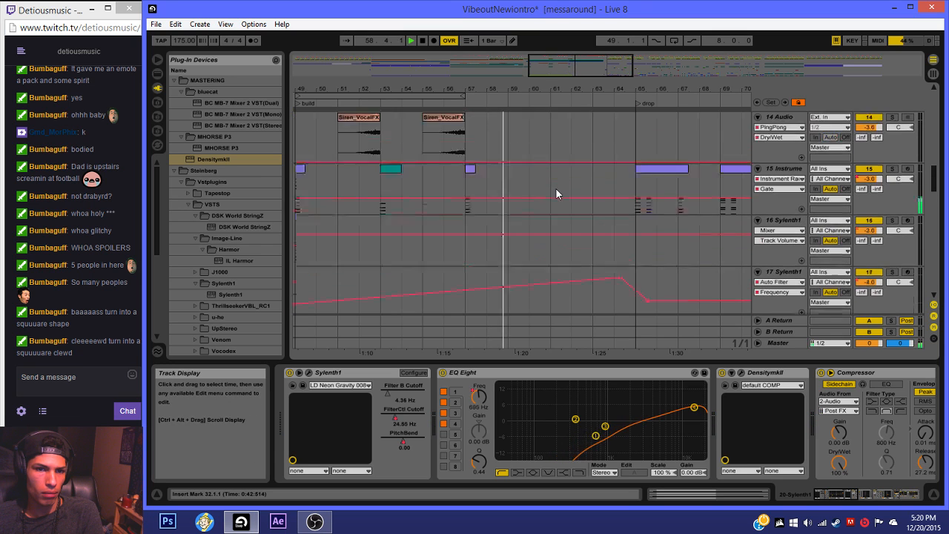
{"action": "scroll", "coordinate": [549, 187], "scroll_direction": "up", "scroll_amount": 6}
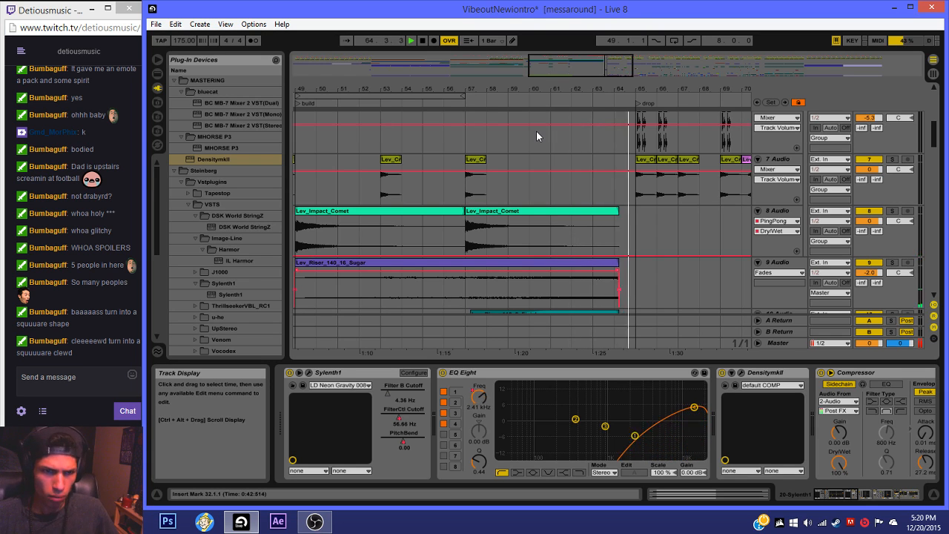
{"action": "key", "text": "space"}
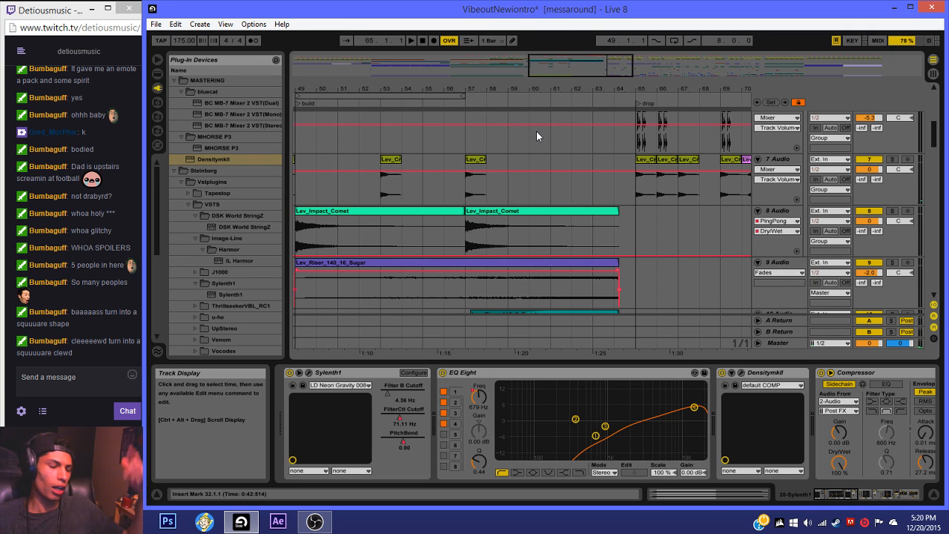
{"action": "left_click_drag", "start_coordinate": [568, 68], "coordinate": [333, 72]}
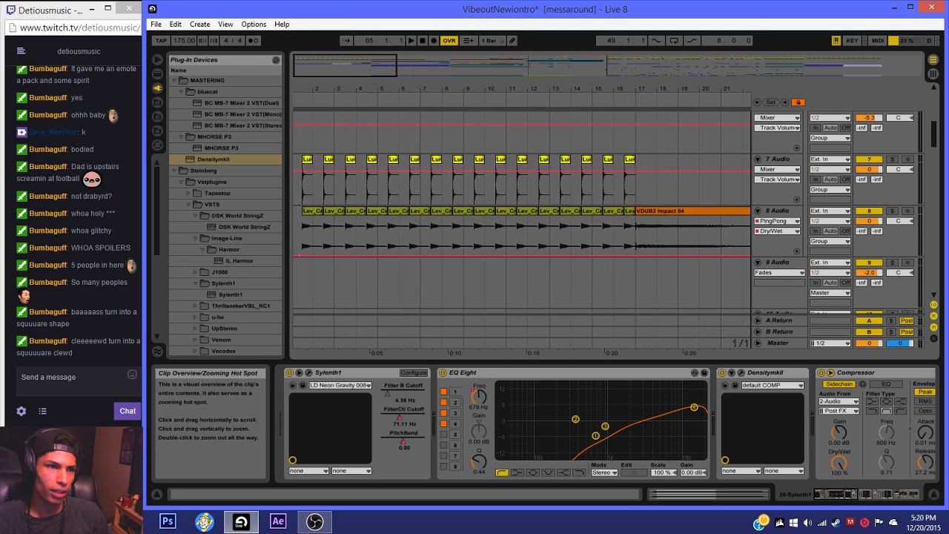
Step: Reopen the recent set freebird, saving the changes to VibeoutNewiontro, and briefly play the loop from bar 33
{"action": "left_click", "coordinate": [155, 24]}
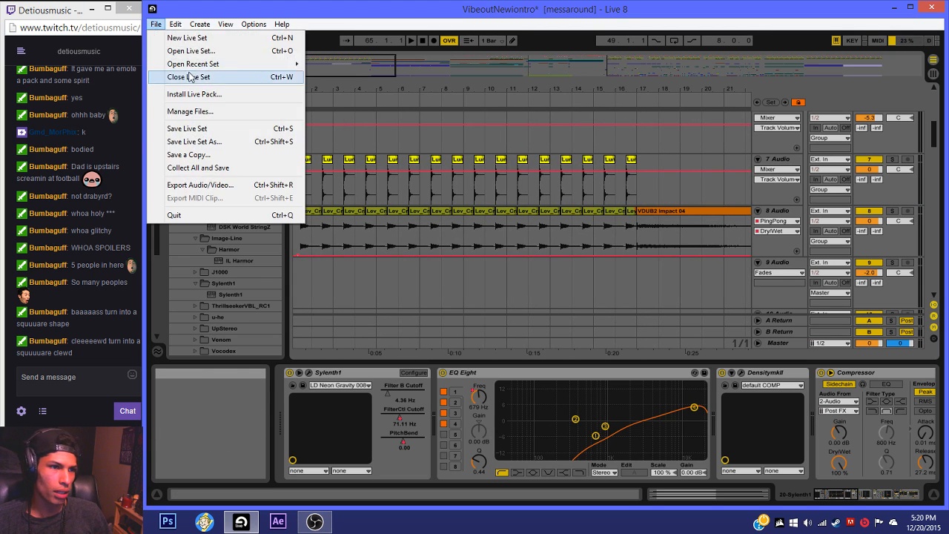
{"action": "mouse_move", "coordinate": [191, 64]}
{"action": "left_click", "coordinate": [437, 212]}
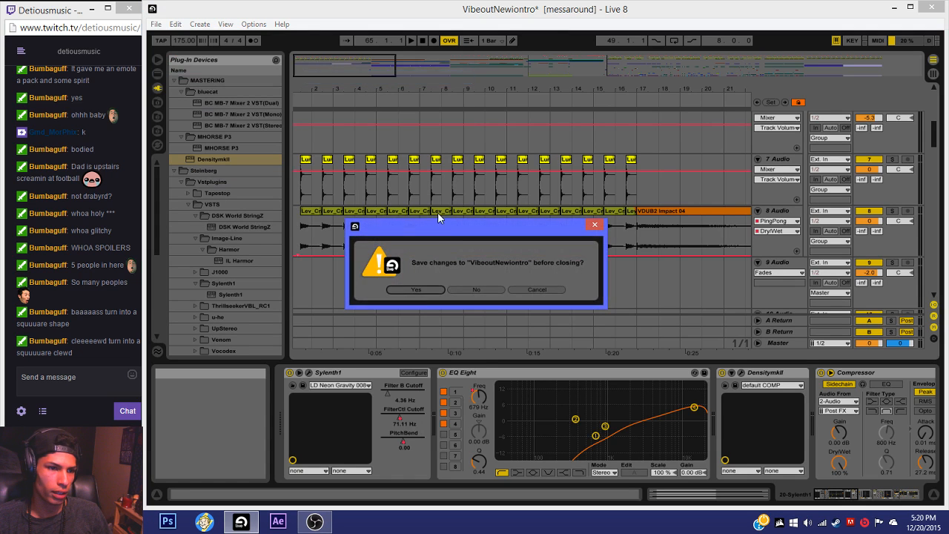
{"action": "left_click", "coordinate": [417, 289]}
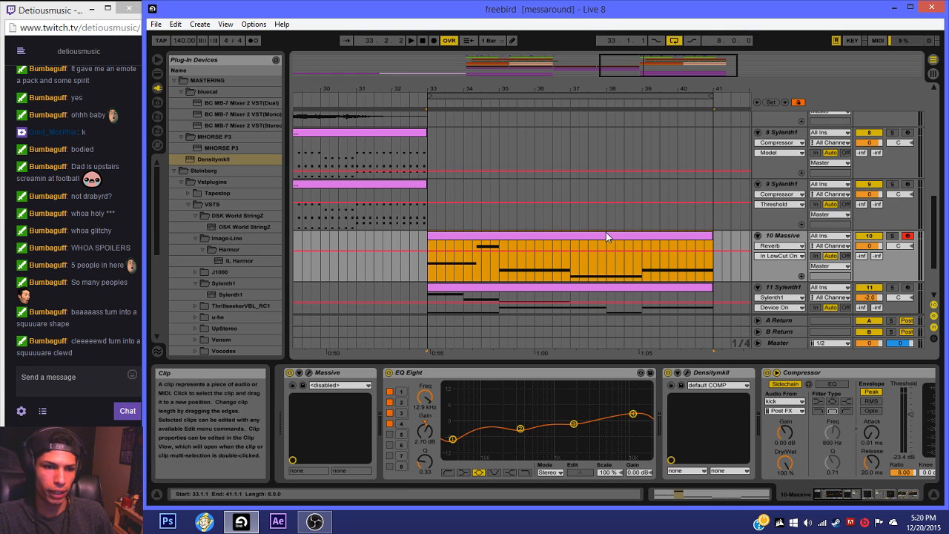
{"action": "key", "text": "space"}
{"action": "key", "text": "space"}
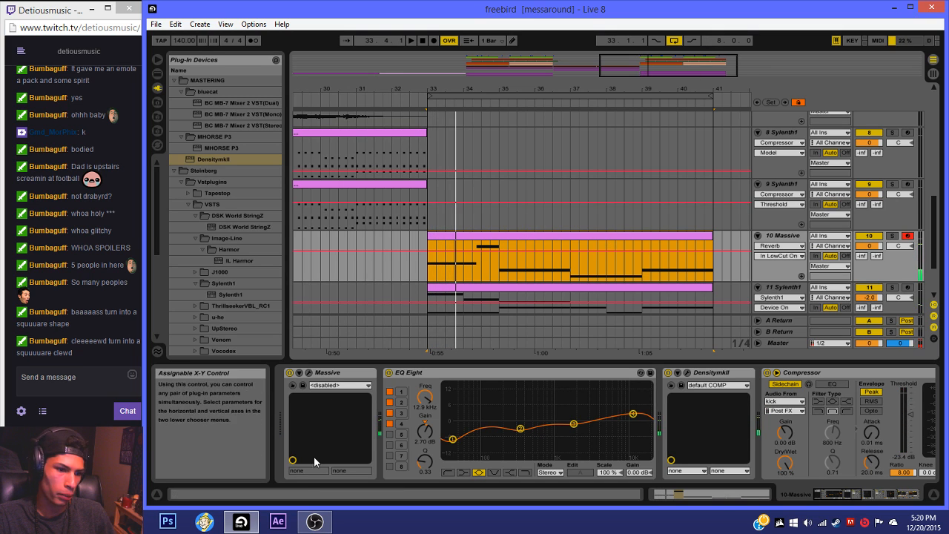